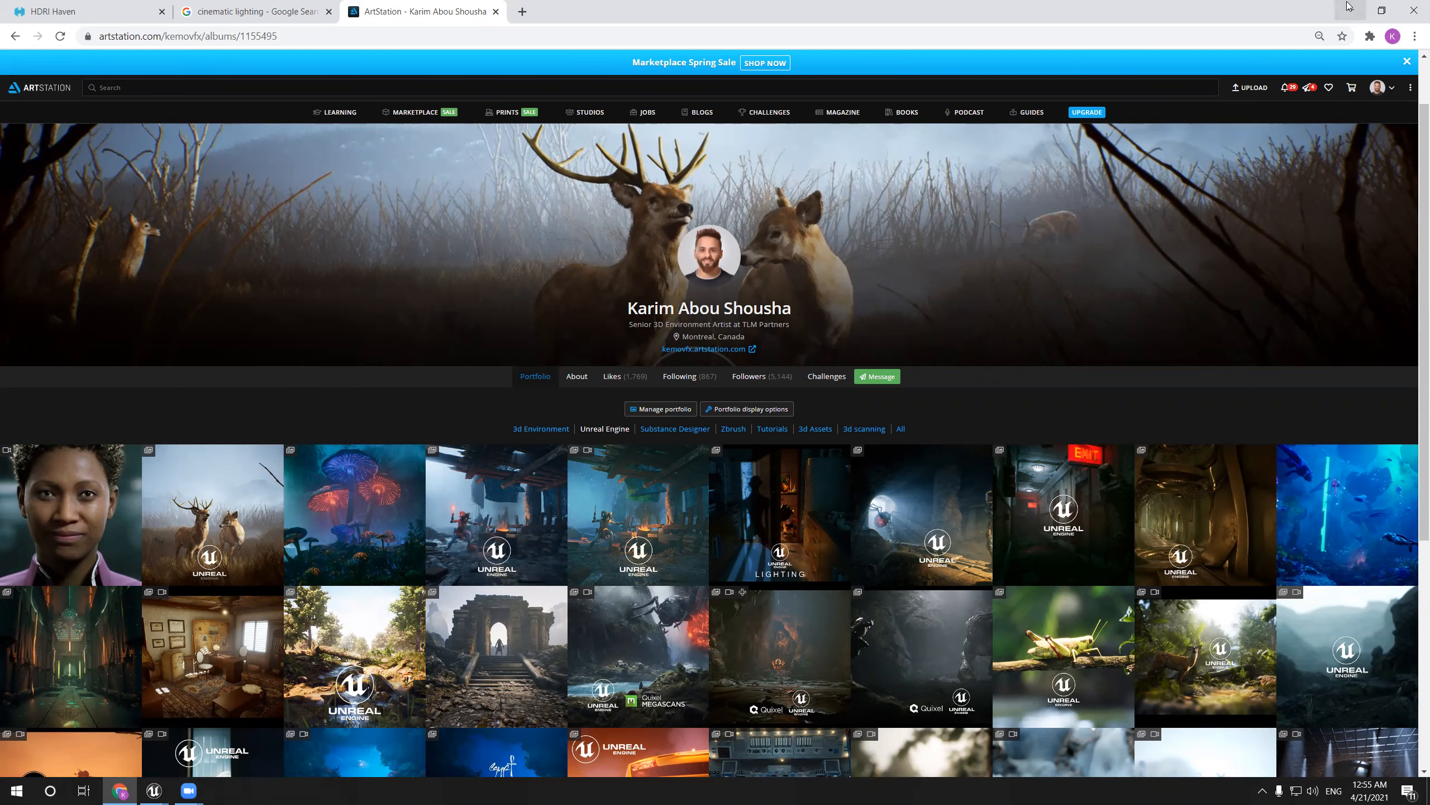
# Open the MetaHuman cinematic lighting artwork in the ArtStation portfolio, and switch to the Uncharted project in Unreal Editor
pyautogui.click(109, 488)
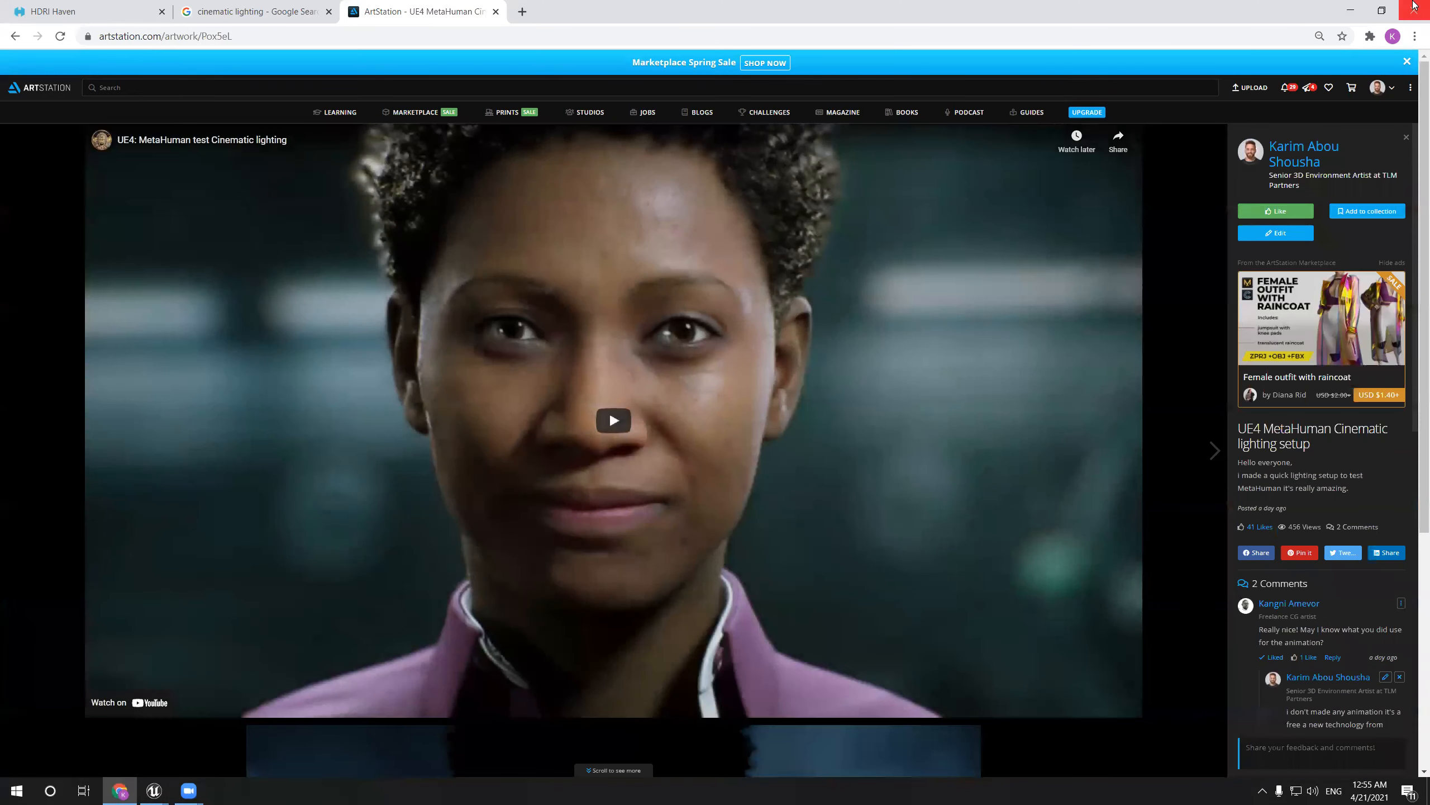
pyautogui.click(1350, 10)
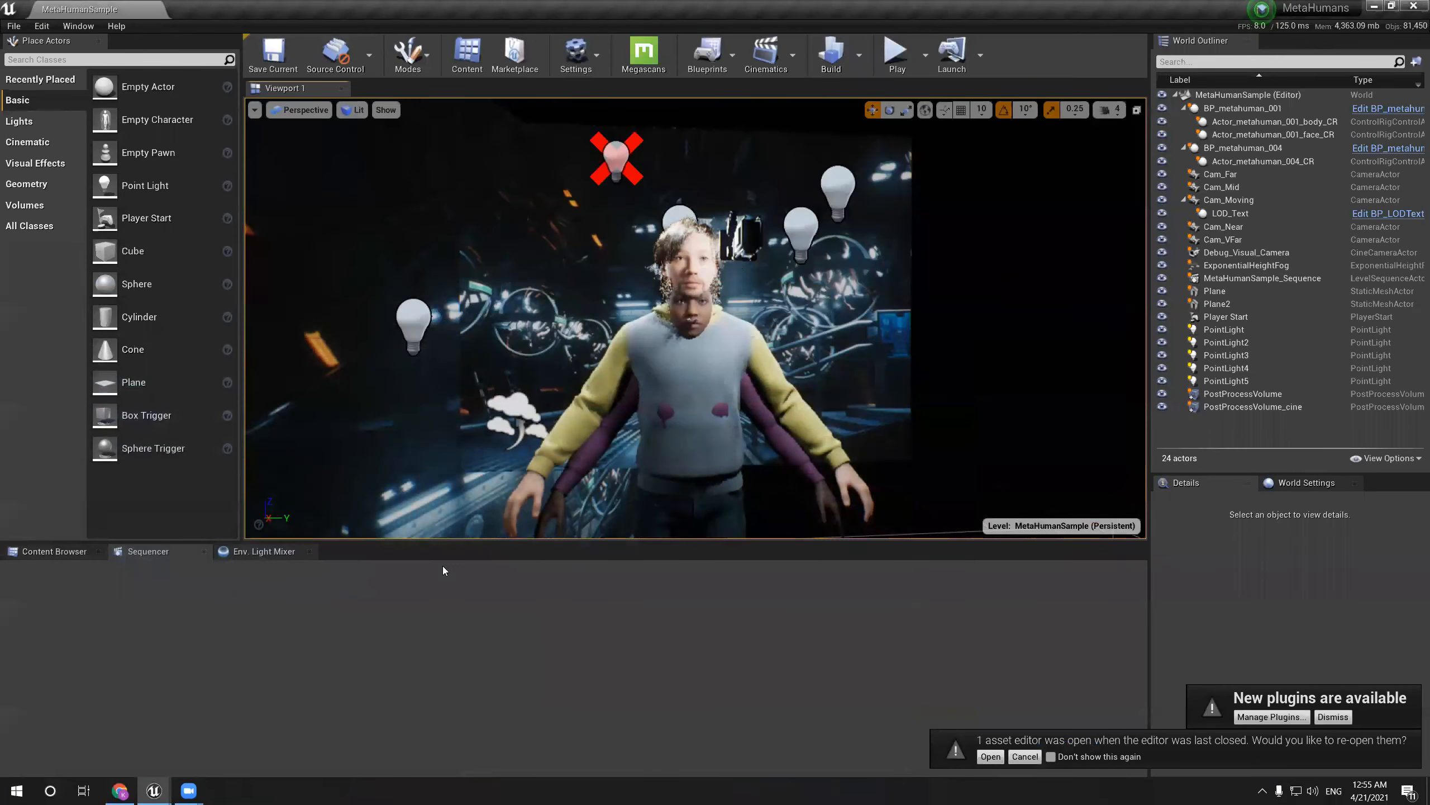
pyautogui.click(1376, 6)
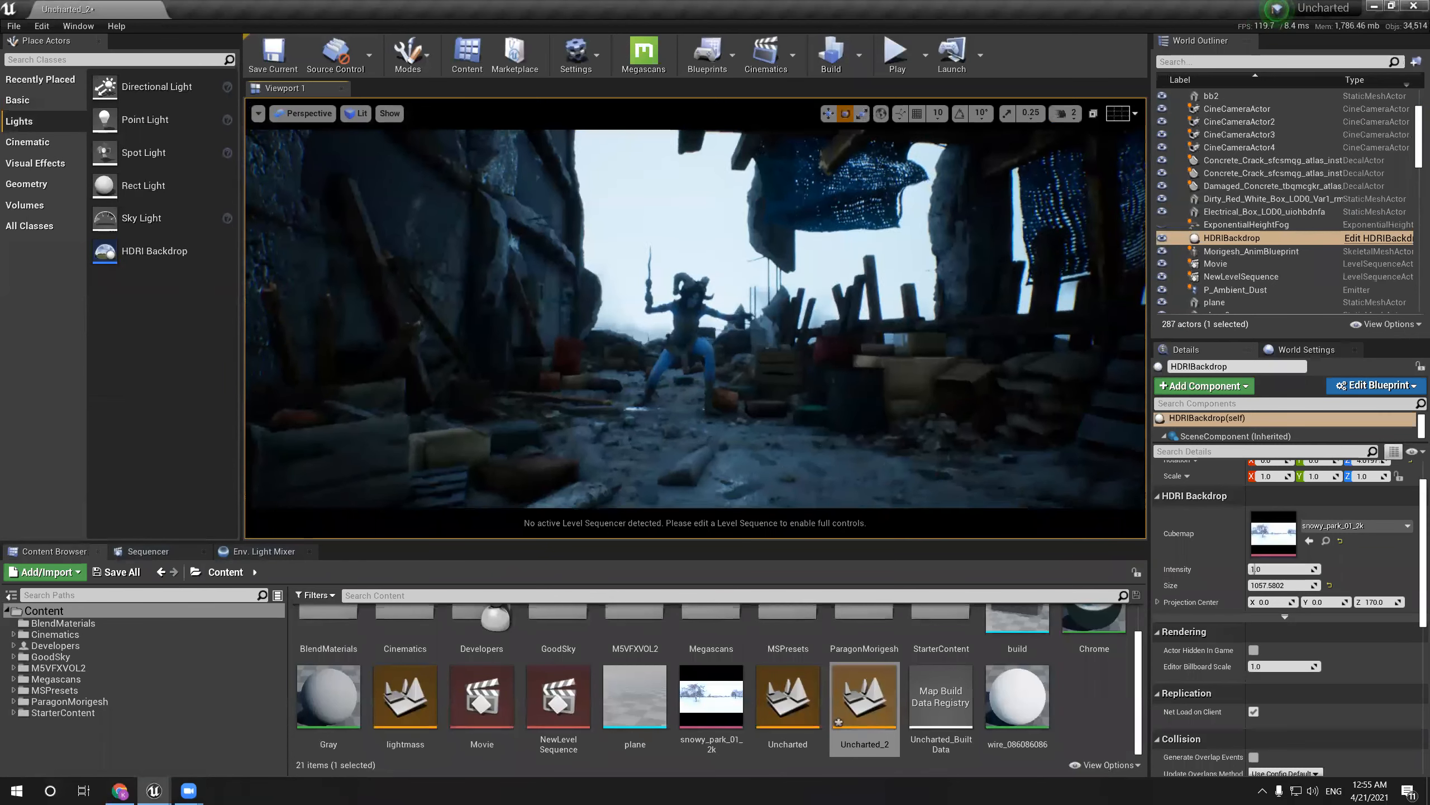
# Select the existing HDRIBackdrop actor and search the project's plugins for "hdr"
pyautogui.click(1229, 240)
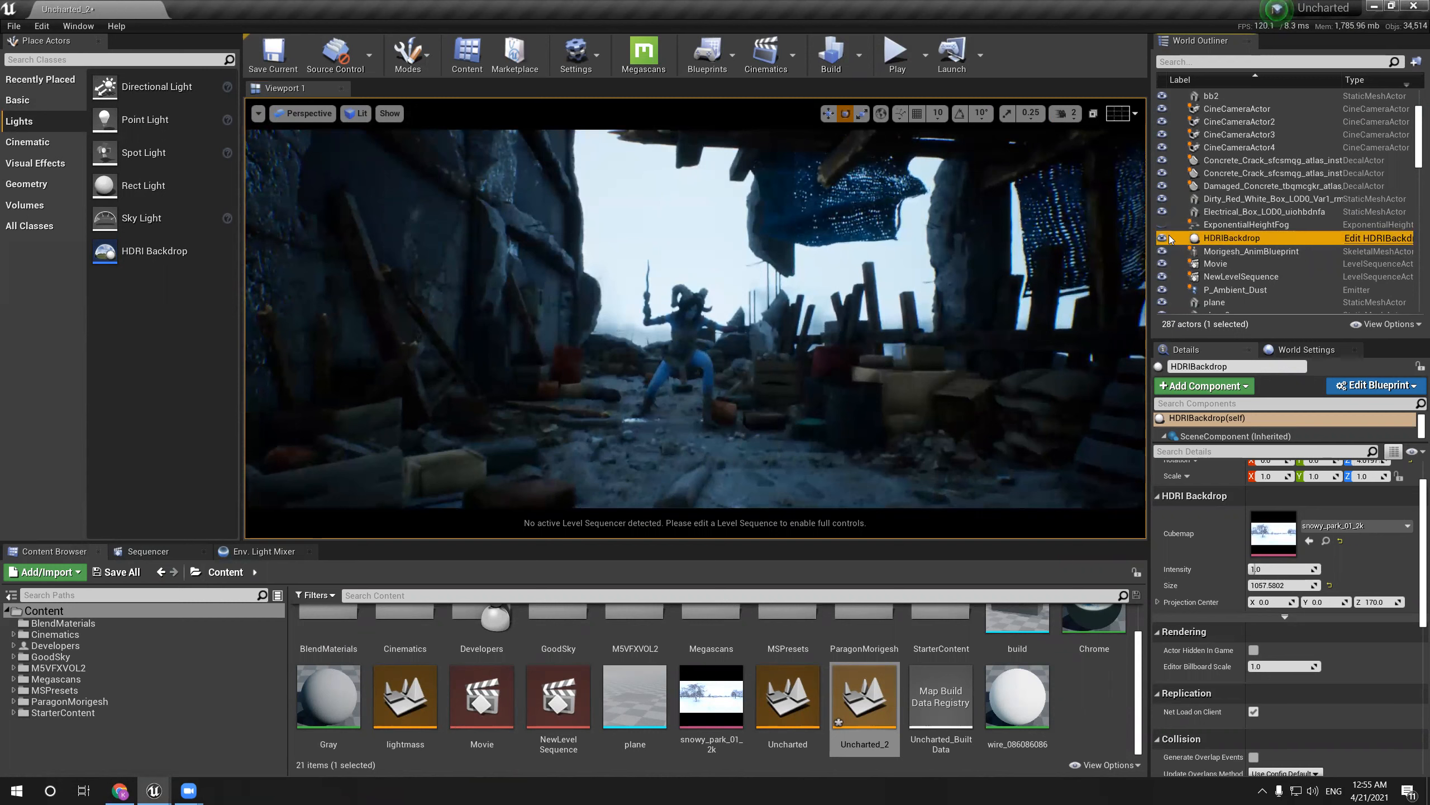
pyautogui.click(678, 276)
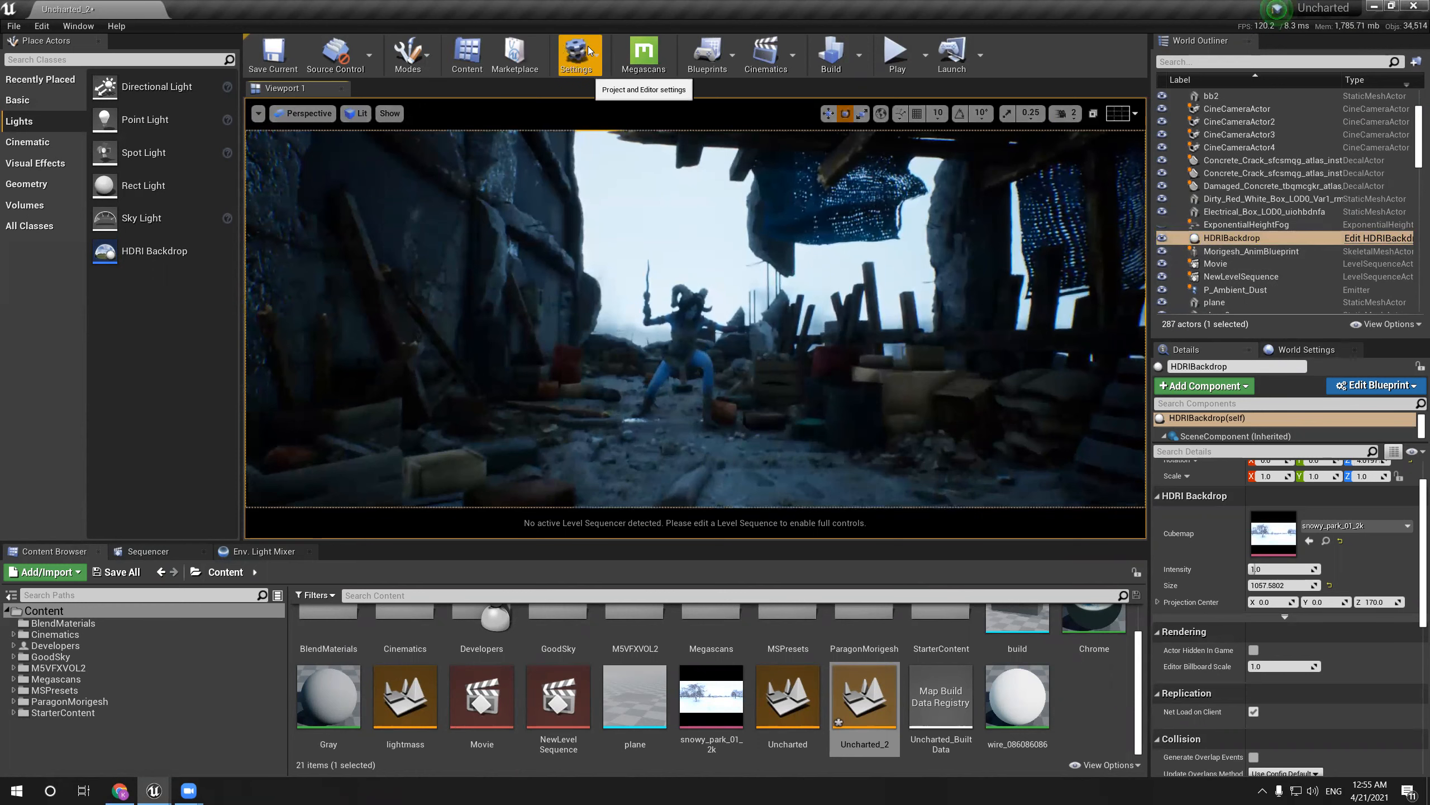
pyautogui.click(585, 66)
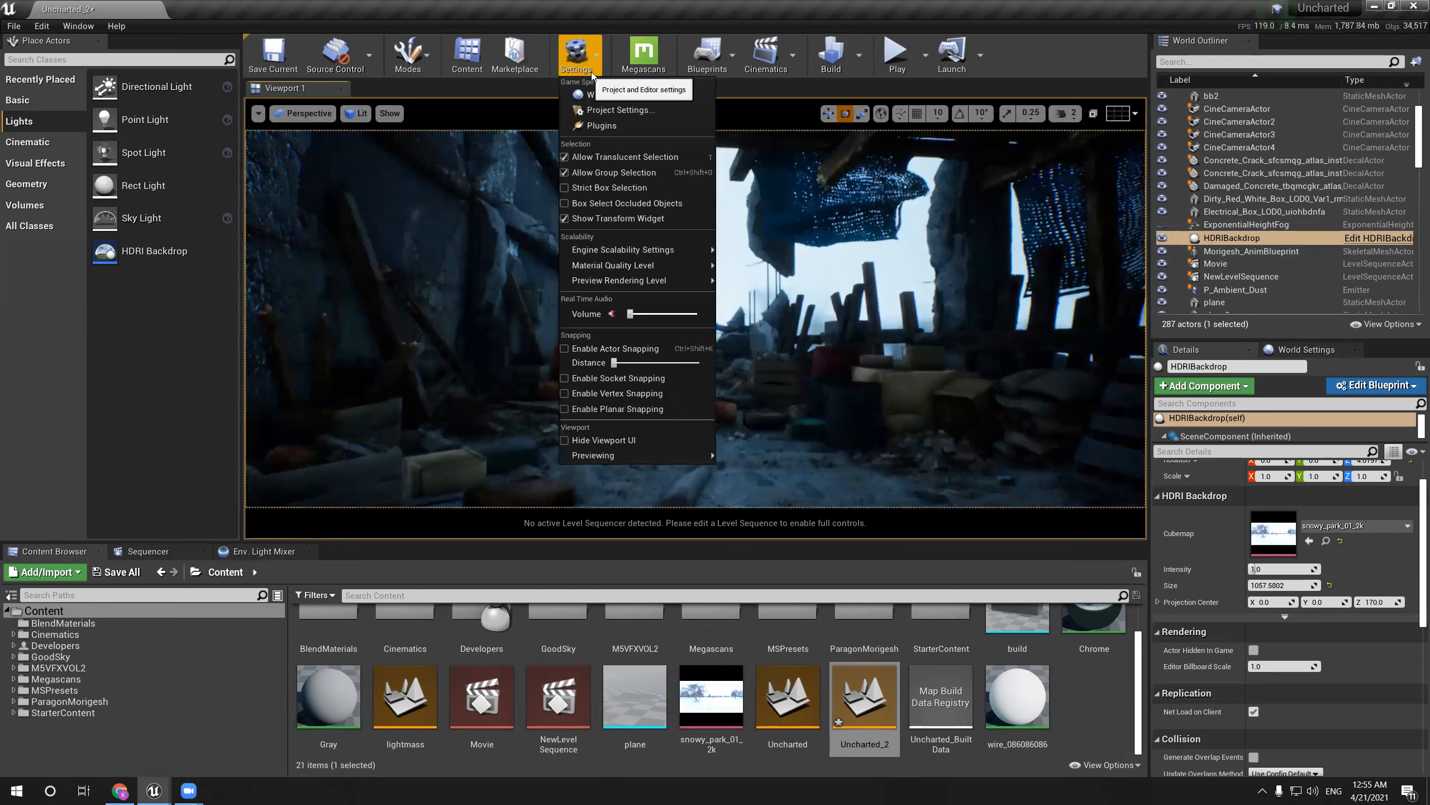
pyautogui.click(601, 125)
pyautogui.write('hdr')
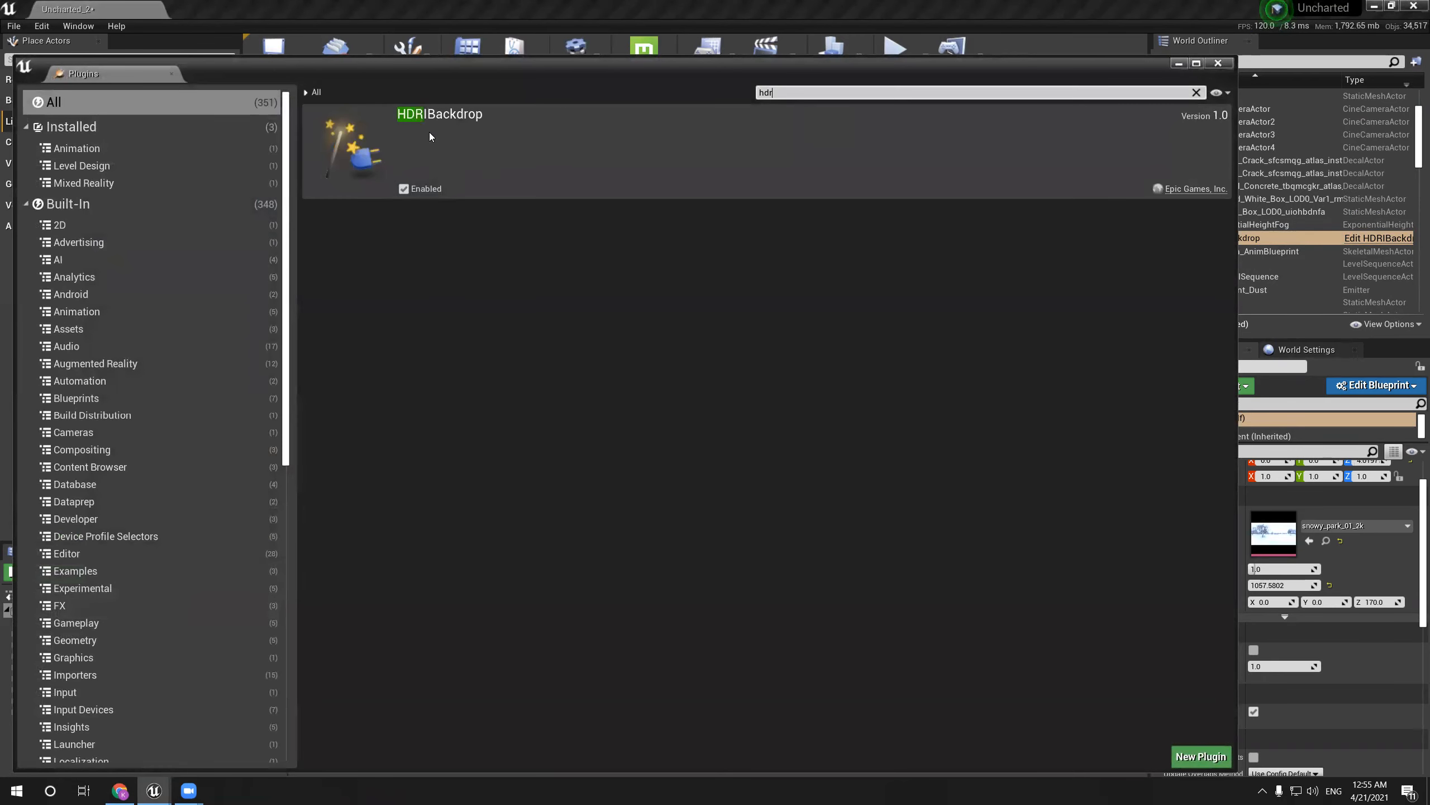
# Toggle the HDRIBackdrop plugin off and back on, and close the plugins window
pyautogui.click(404, 188)
pyautogui.click(404, 189)
pyautogui.click(403, 192)
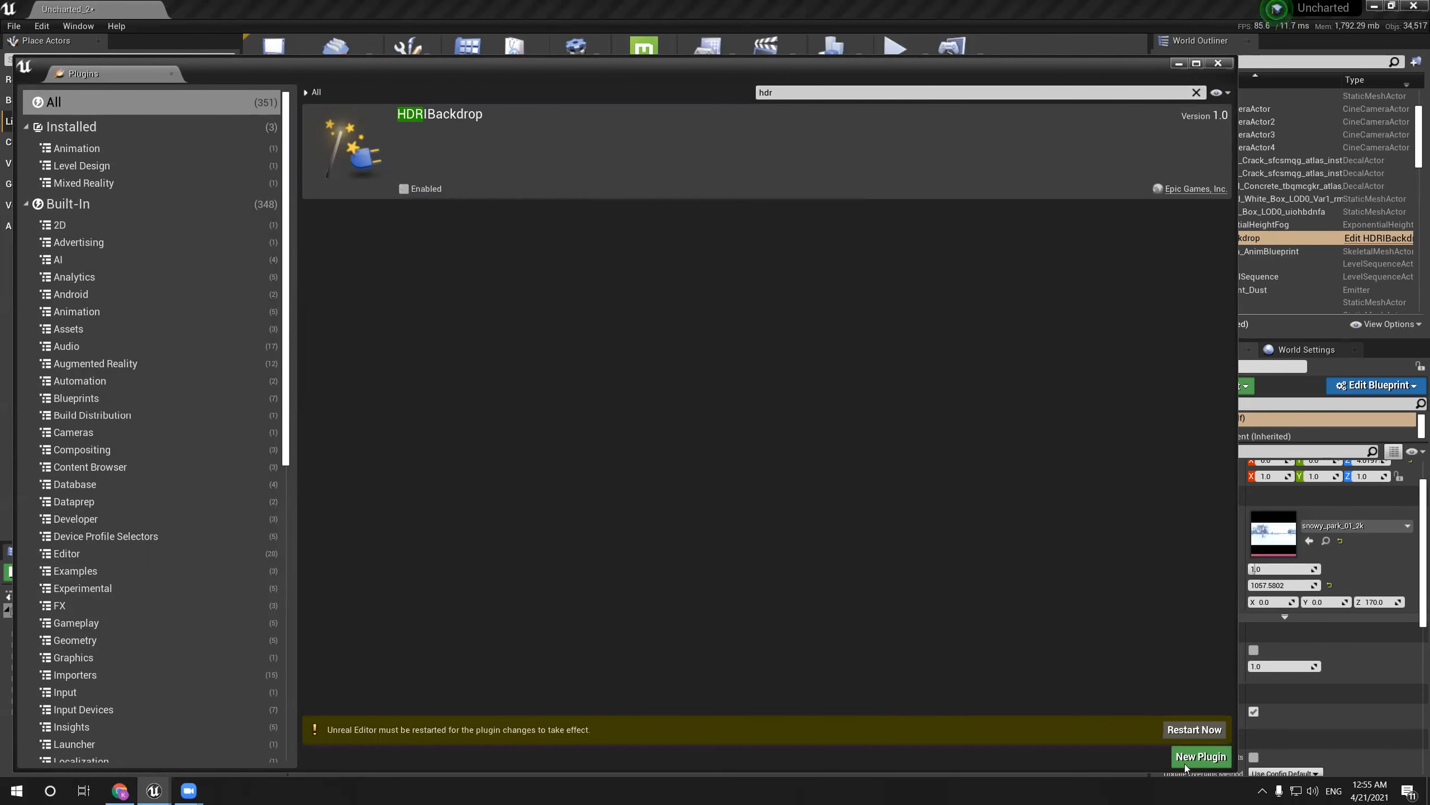
pyautogui.click(404, 189)
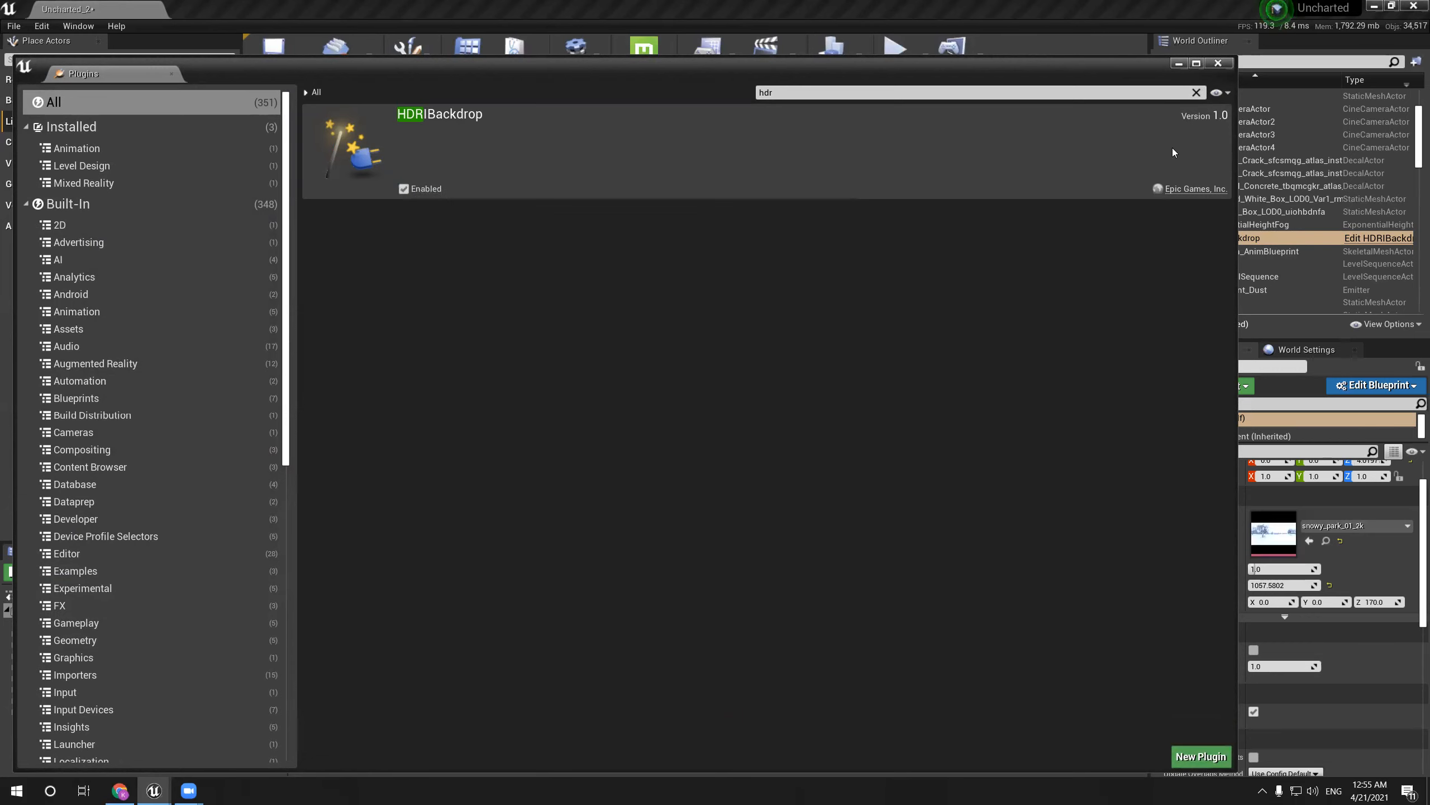
pyautogui.click(1224, 64)
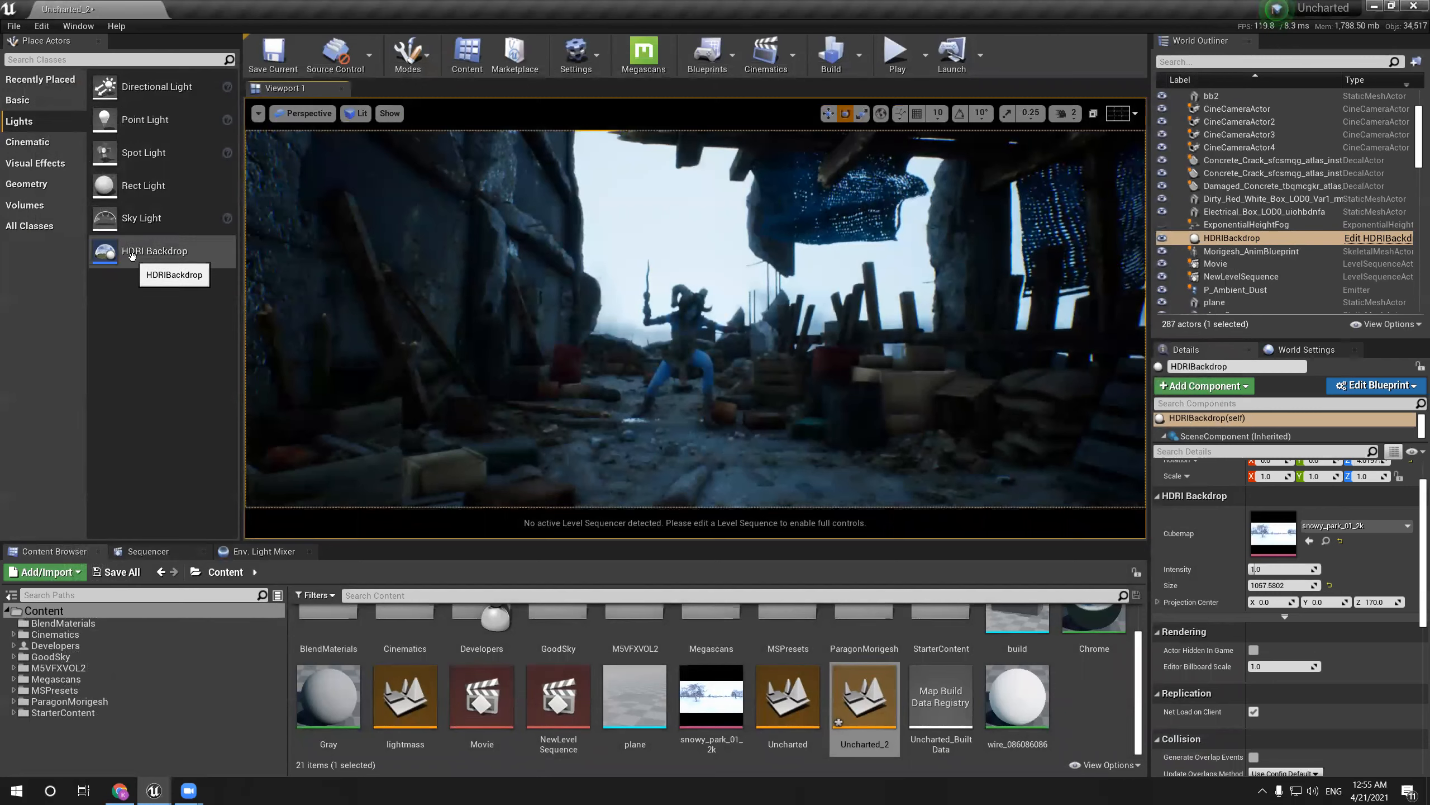
# Place a new HDRI Backdrop in the scene and delete the old one that uses the snowy_park_01_2k cubemap
pyautogui.moveTo(100, 251); pyautogui.dragTo(704, 419)
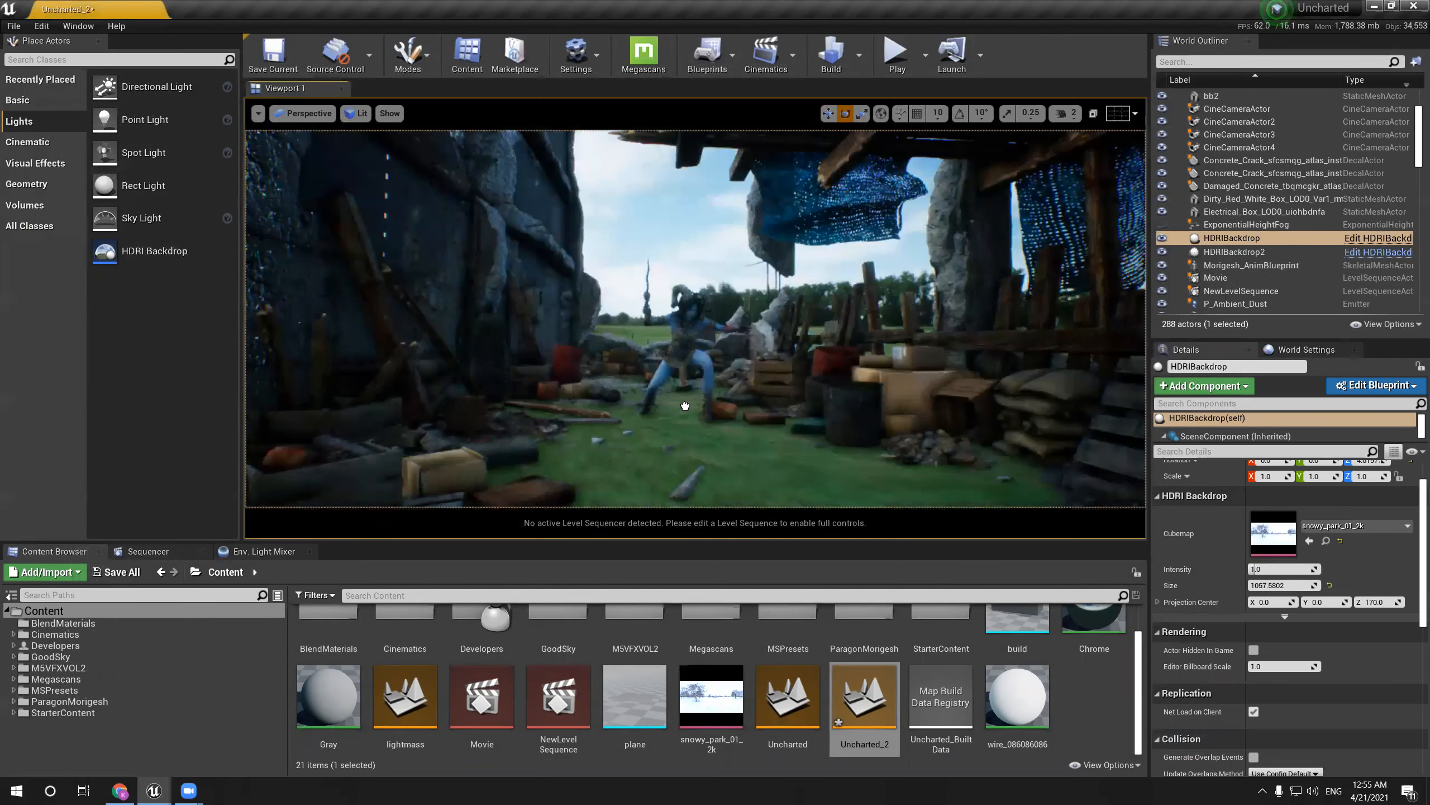
pyautogui.click(1243, 241)
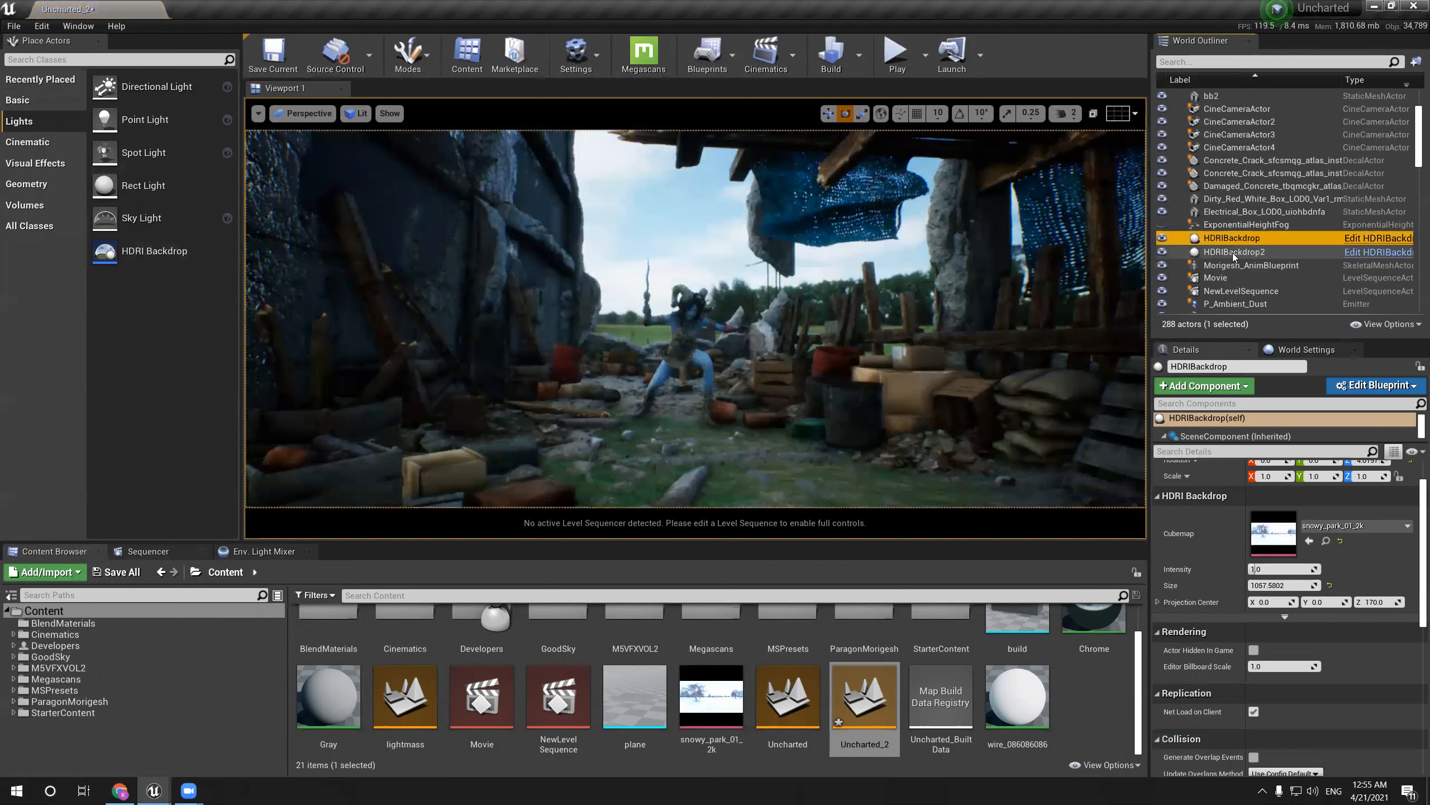
pyautogui.press('Delete')
# Try scaling the new HDRI backdrop to 0.5 with the scale ratio locked, and undo the scale change
pyautogui.press('r')
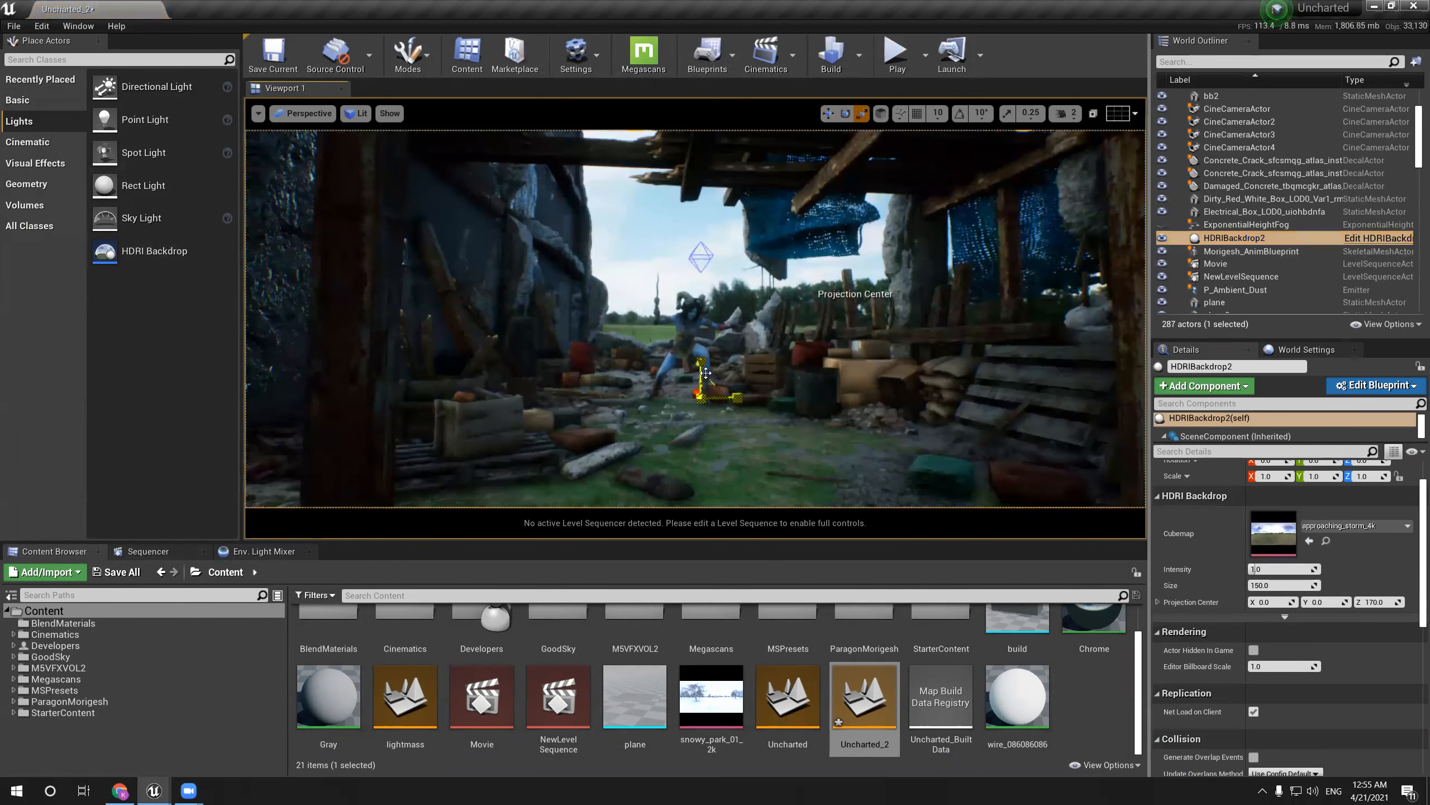
pyautogui.moveTo(700, 398)
pyautogui.mouseDown()
pyautogui.moveTo(710, 422)
pyautogui.moveTo(710, 366)
pyautogui.moveTo(709, 402)
pyautogui.moveTo(711, 387)
pyautogui.mouseUp()
pyautogui.scroll(-4, 711, 378)
pyautogui.moveTo(713, 346); pyautogui.dragTo(569, 417, button='right')
pyautogui.scroll(2, 1305, 547)
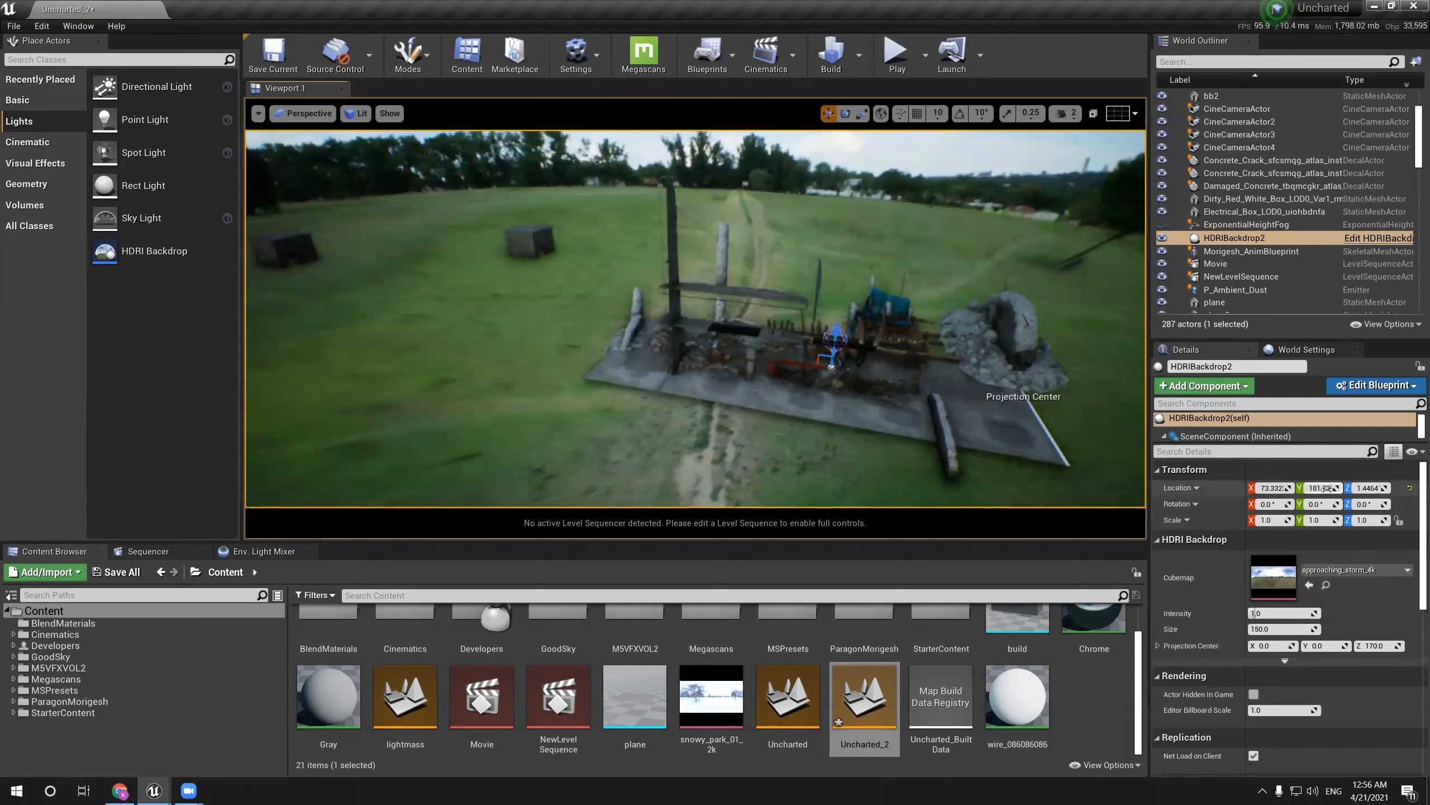
pyautogui.click(1272, 522)
pyautogui.click(1399, 522)
pyautogui.click(1371, 521)
pyautogui.write('0.')
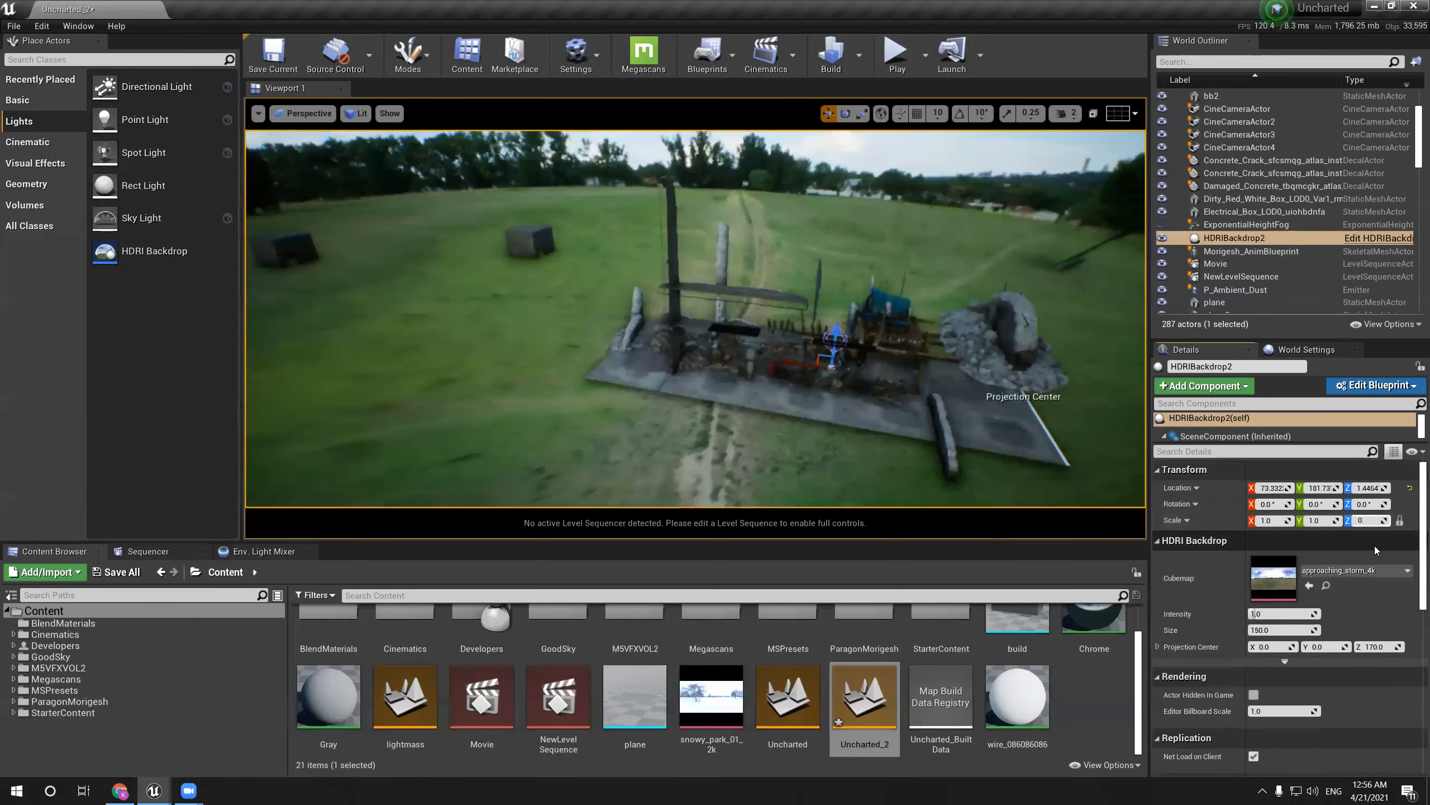
pyautogui.write('5')
pyautogui.press('Return')
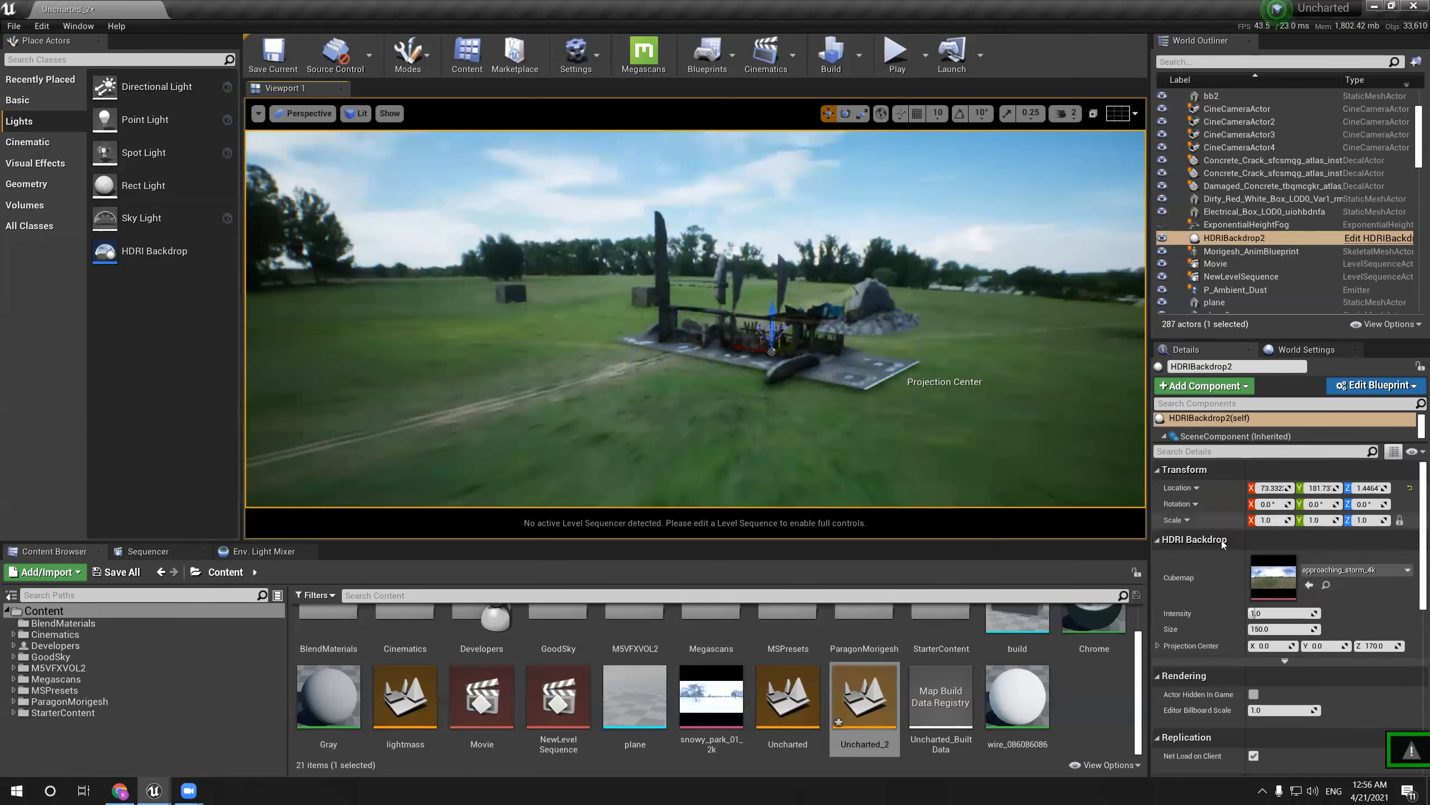
pyautogui.hotkey('ctrl', 'z')
# Bring the view back to the horned character, filter the World Outliner by "po" and select the PostProcessVolume
pyautogui.keyDown('alt'); pyautogui.moveTo(1003, 390); pyautogui.dragTo(787, 343); pyautogui.keyUp('alt')
pyautogui.scroll(10, 787, 343)
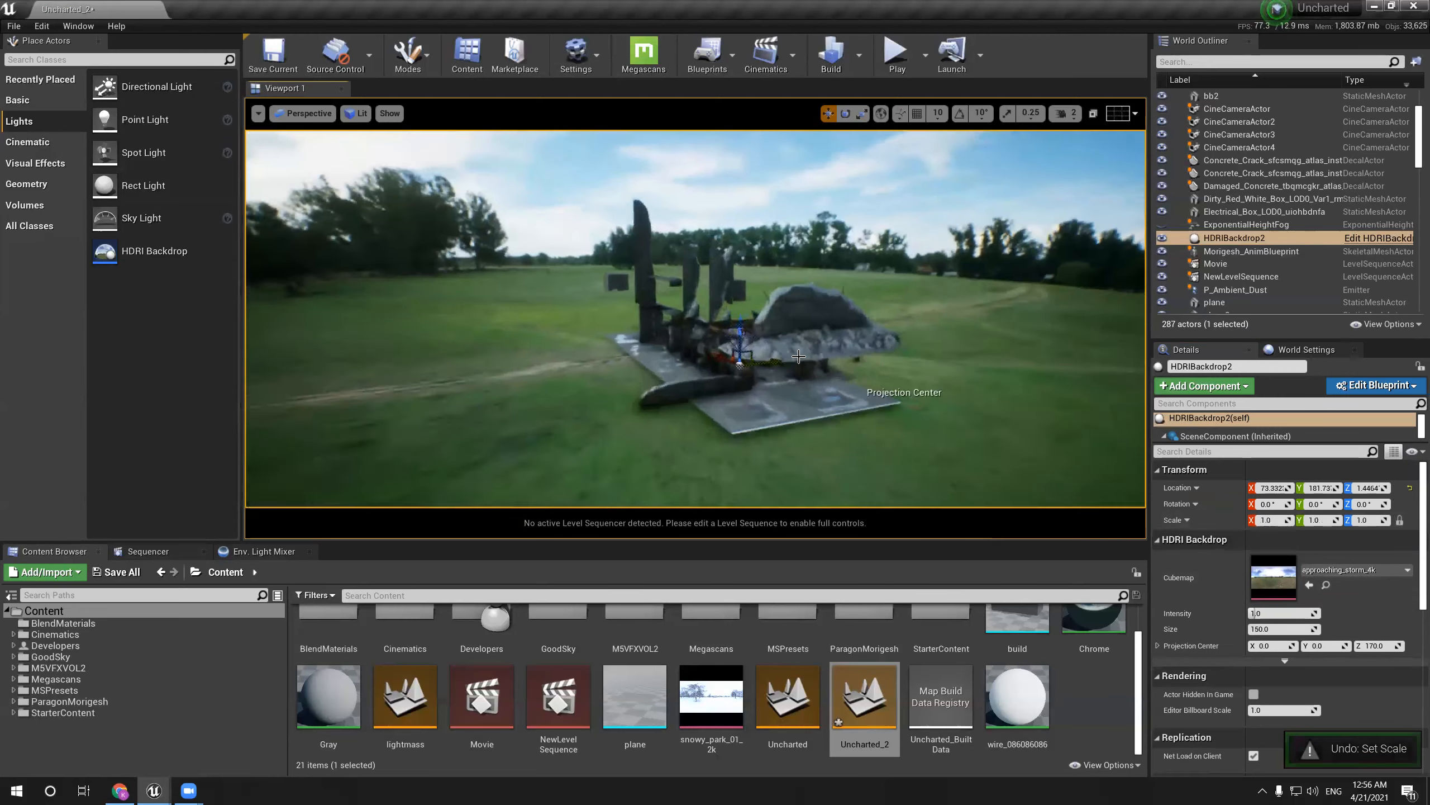
pyautogui.moveTo(787, 338); pyautogui.dragTo(698, 462, button='right')
pyautogui.moveTo(766, 316); pyautogui.dragTo(756, 279, button='right')
pyautogui.click(1197, 62)
pyautogui.write('po')
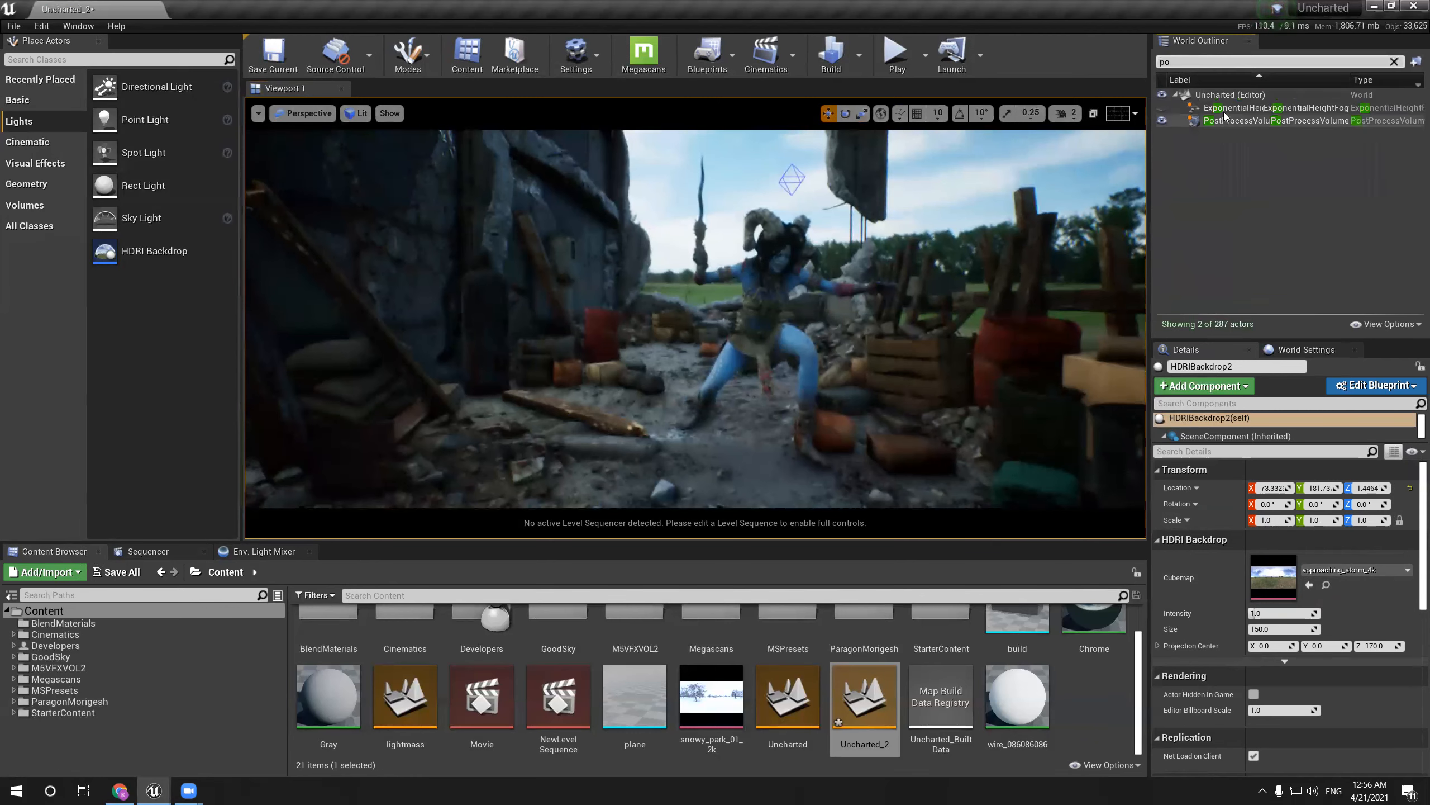
pyautogui.click(1230, 119)
# Filter the PostProcessVolume details by "exp" and examine its exposure settings and the viewport's Game Settings exposure option
pyautogui.moveTo(724, 270); pyautogui.dragTo(715, 332, button='middle')
pyautogui.click(1203, 384)
pyautogui.write('exz')
pyautogui.press('BackSpace')
pyautogui.write('p')
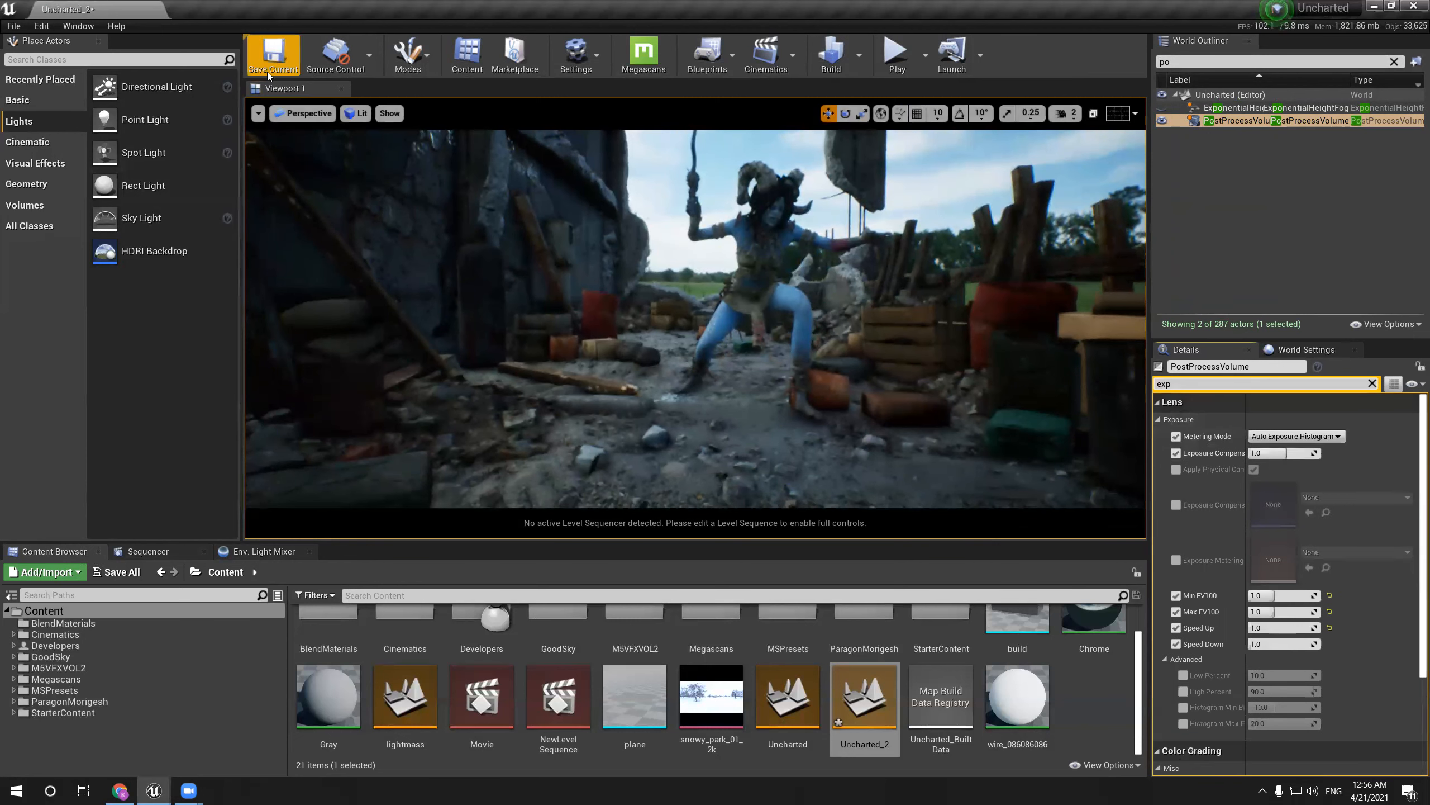
pyautogui.click(359, 112)
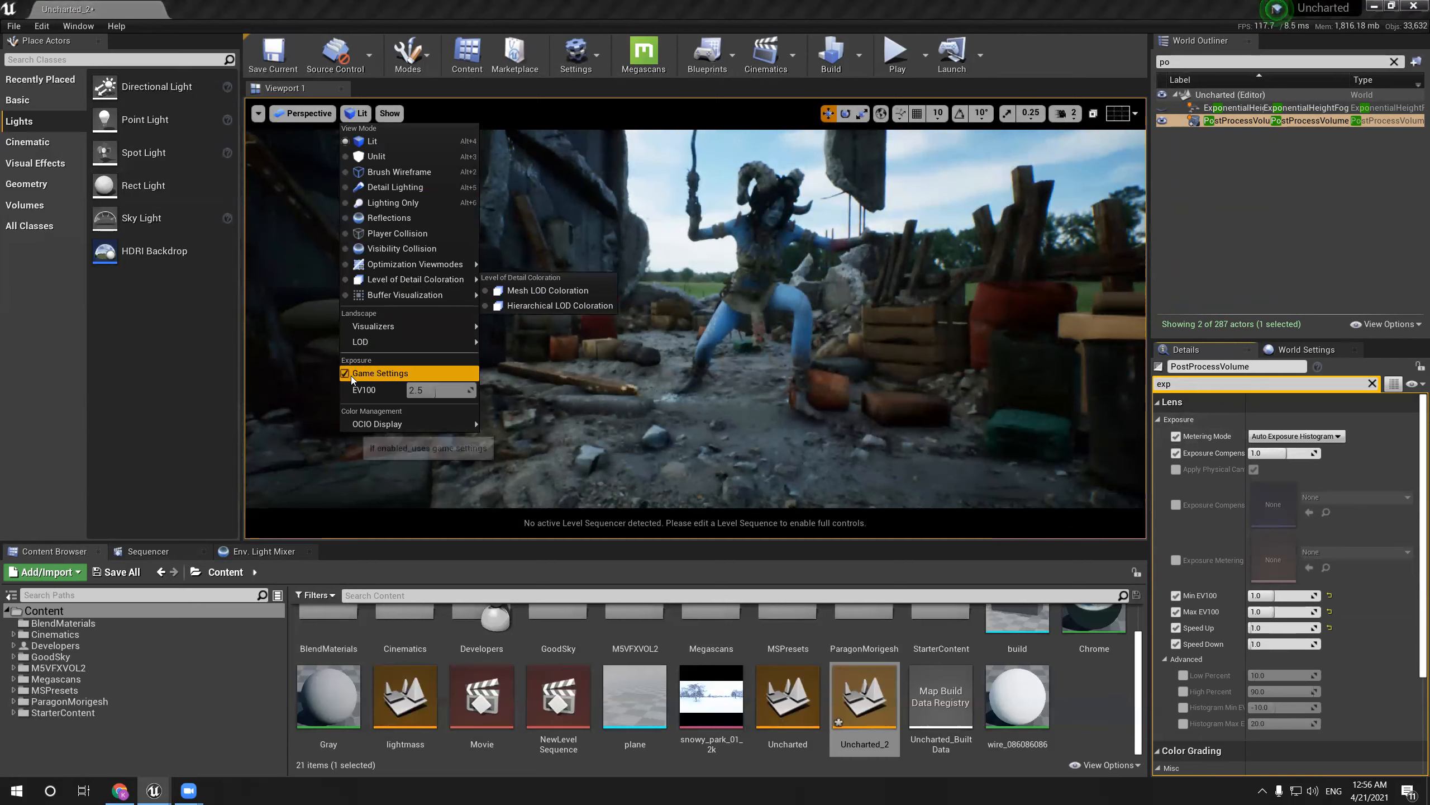
pyautogui.click(1356, 423)
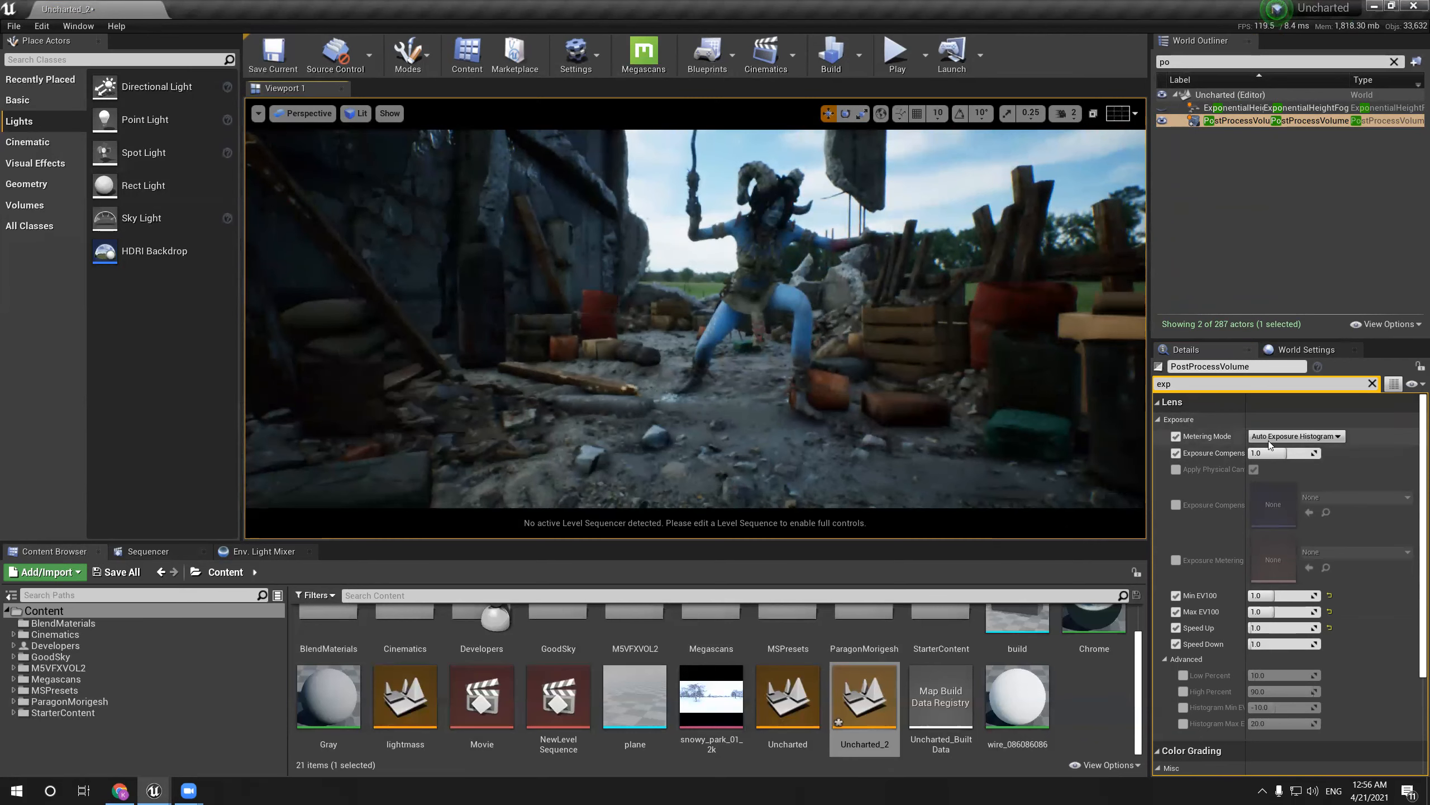
pyautogui.moveTo(755, 267); pyautogui.dragTo(784, 264, button='right')
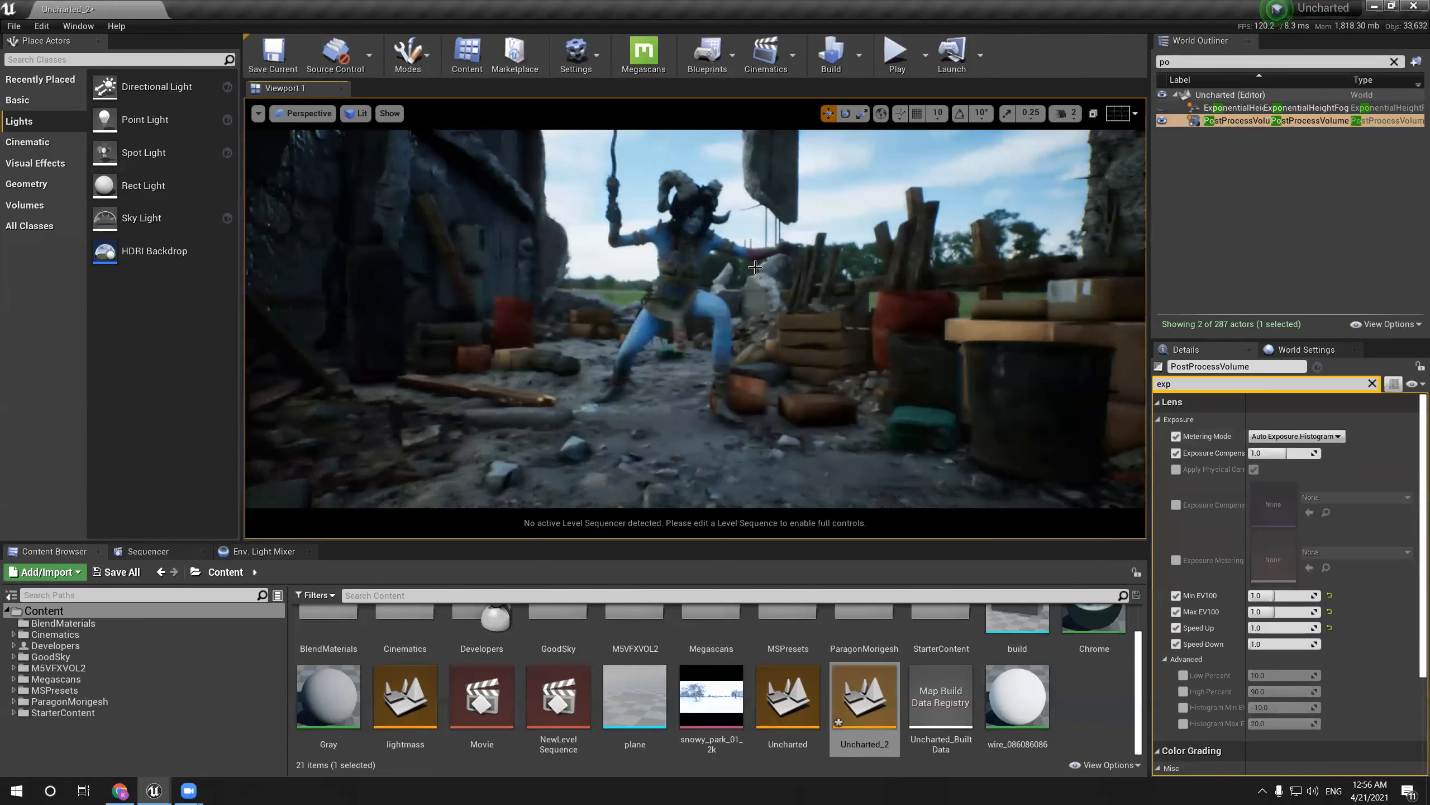
pyautogui.moveTo(869, 341); pyautogui.dragTo(852, 338, button='right')
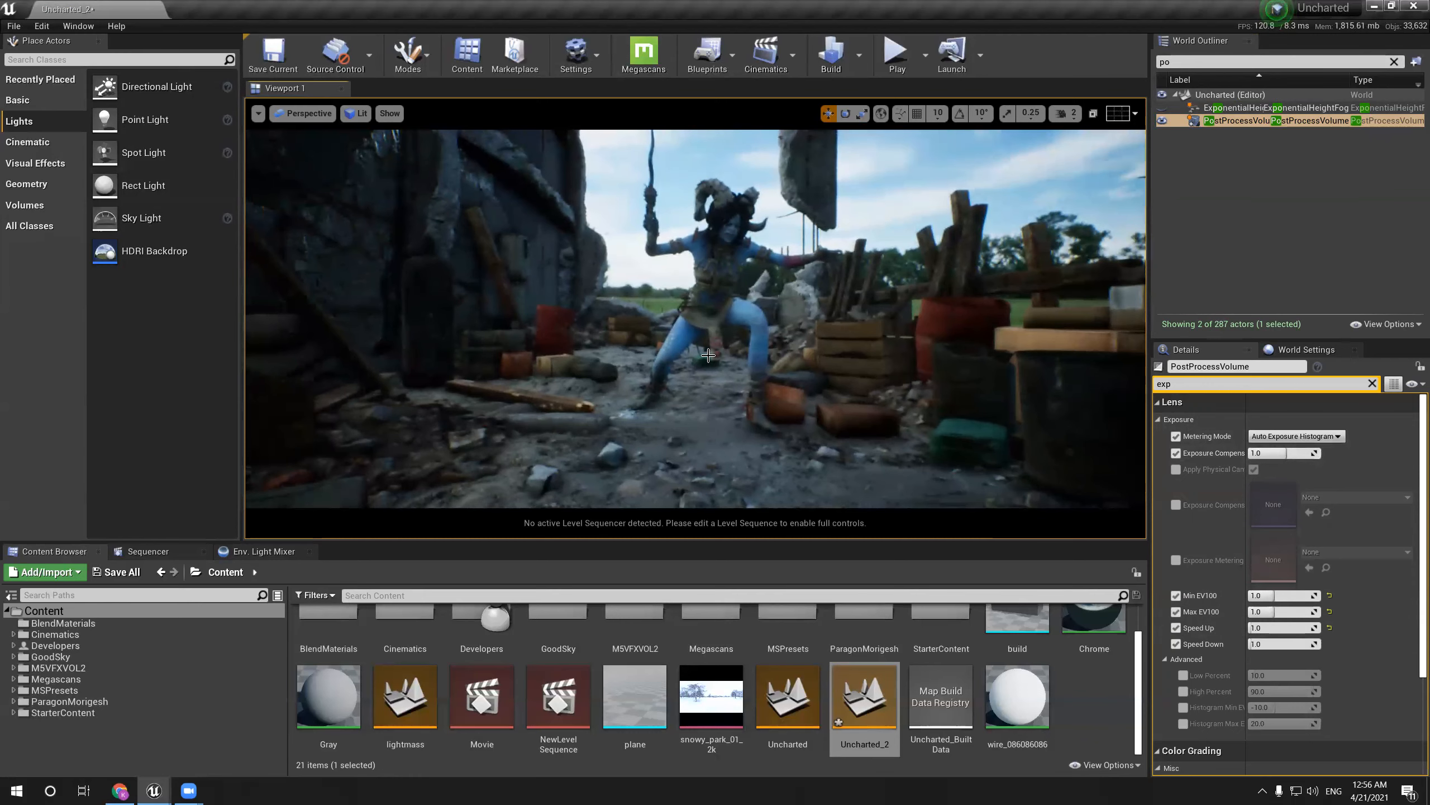
pyautogui.moveTo(708, 355); pyautogui.dragTo(698, 356, button='right')
# Filter the PostProcessVolume details by "amb" and lower ambient occlusion intensity to about 0.66 and power to about 3.08
pyautogui.moveTo(1198, 385); pyautogui.dragTo(1100, 380)
pyautogui.write('amb')
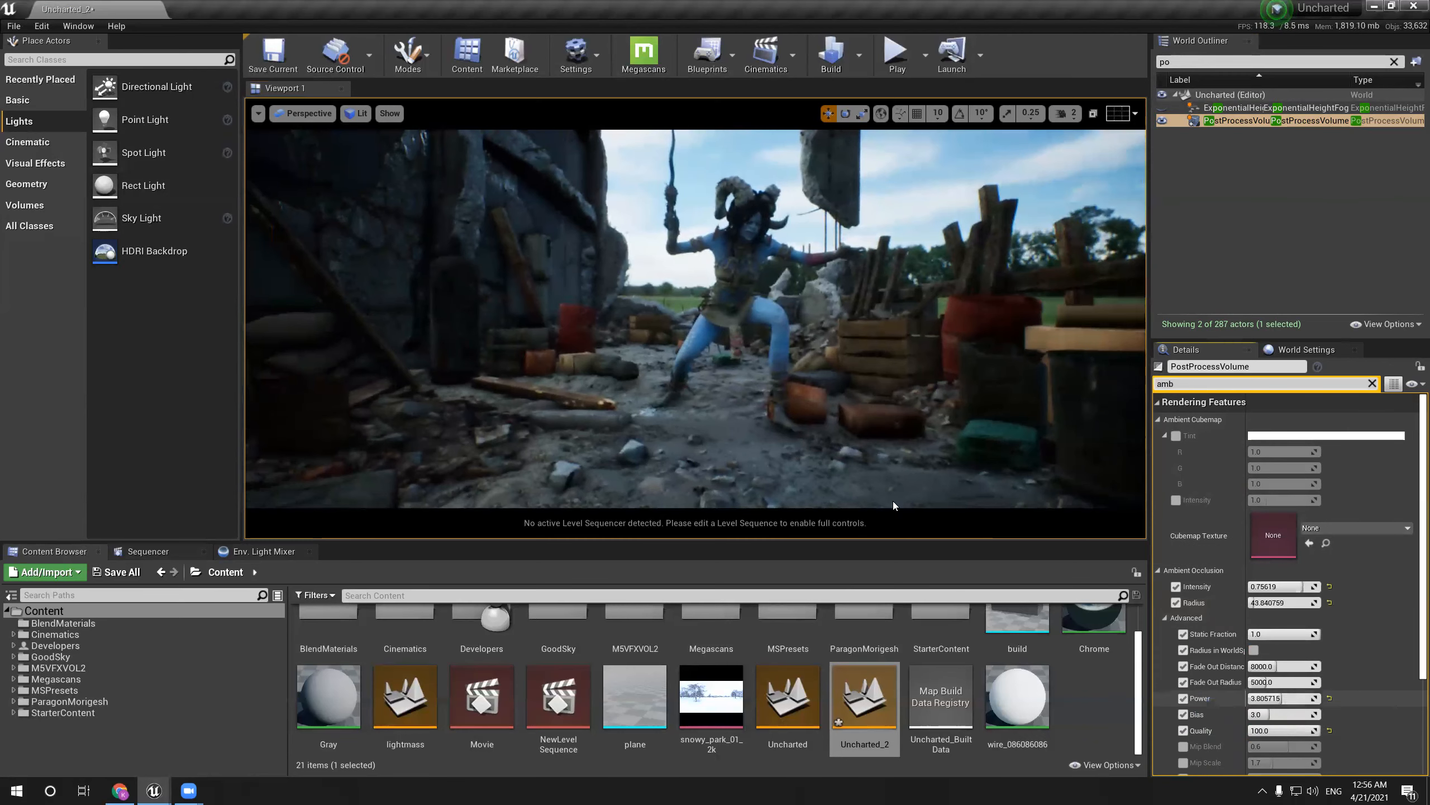
pyautogui.moveTo(872, 344)
pyautogui.mouseDown(button='right')
pyautogui.moveTo(901, 347)
pyautogui.moveTo(866, 346)
pyautogui.mouseUp(button='right')
pyautogui.press('w')
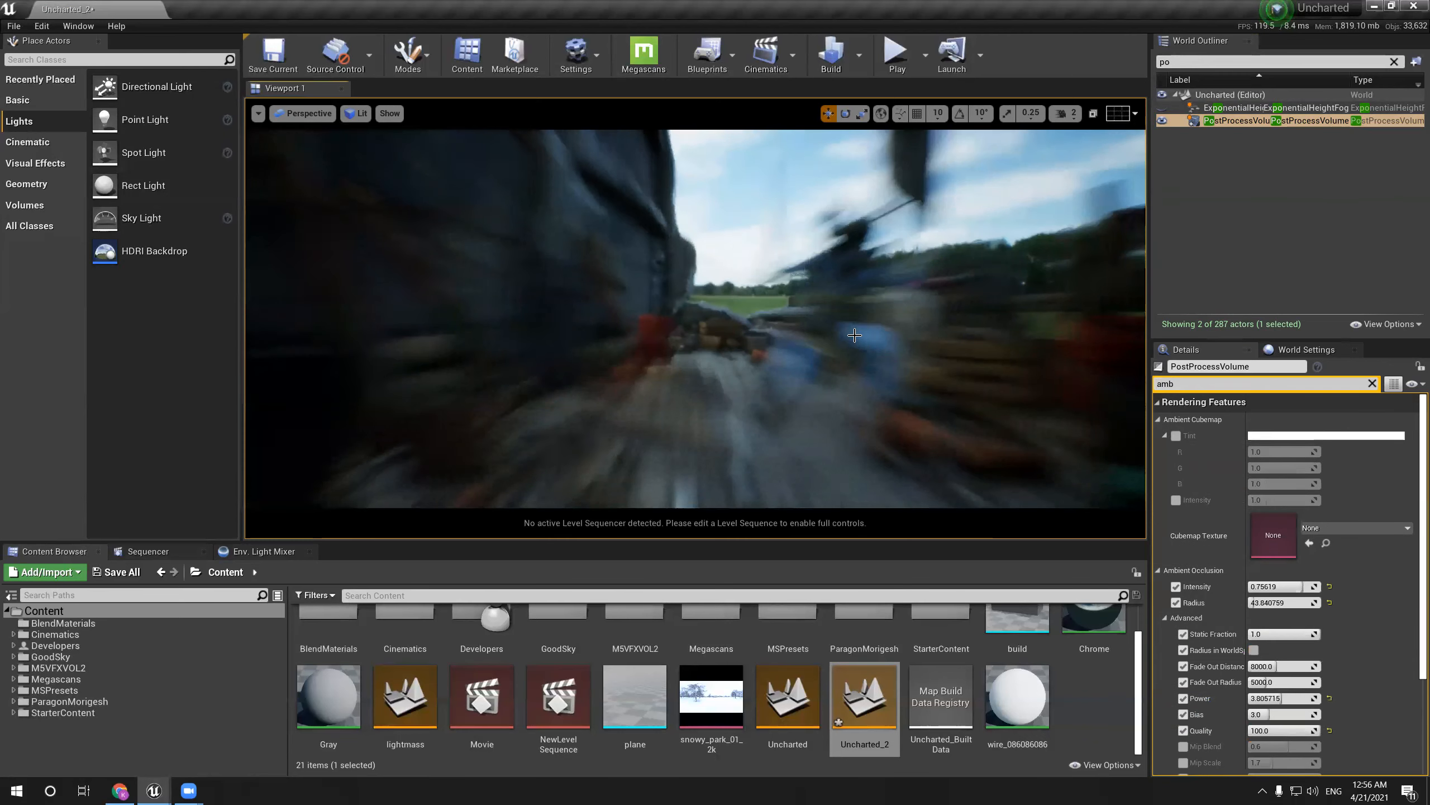
pyautogui.moveTo(1301, 586); pyautogui.dragTo(1280, 586)
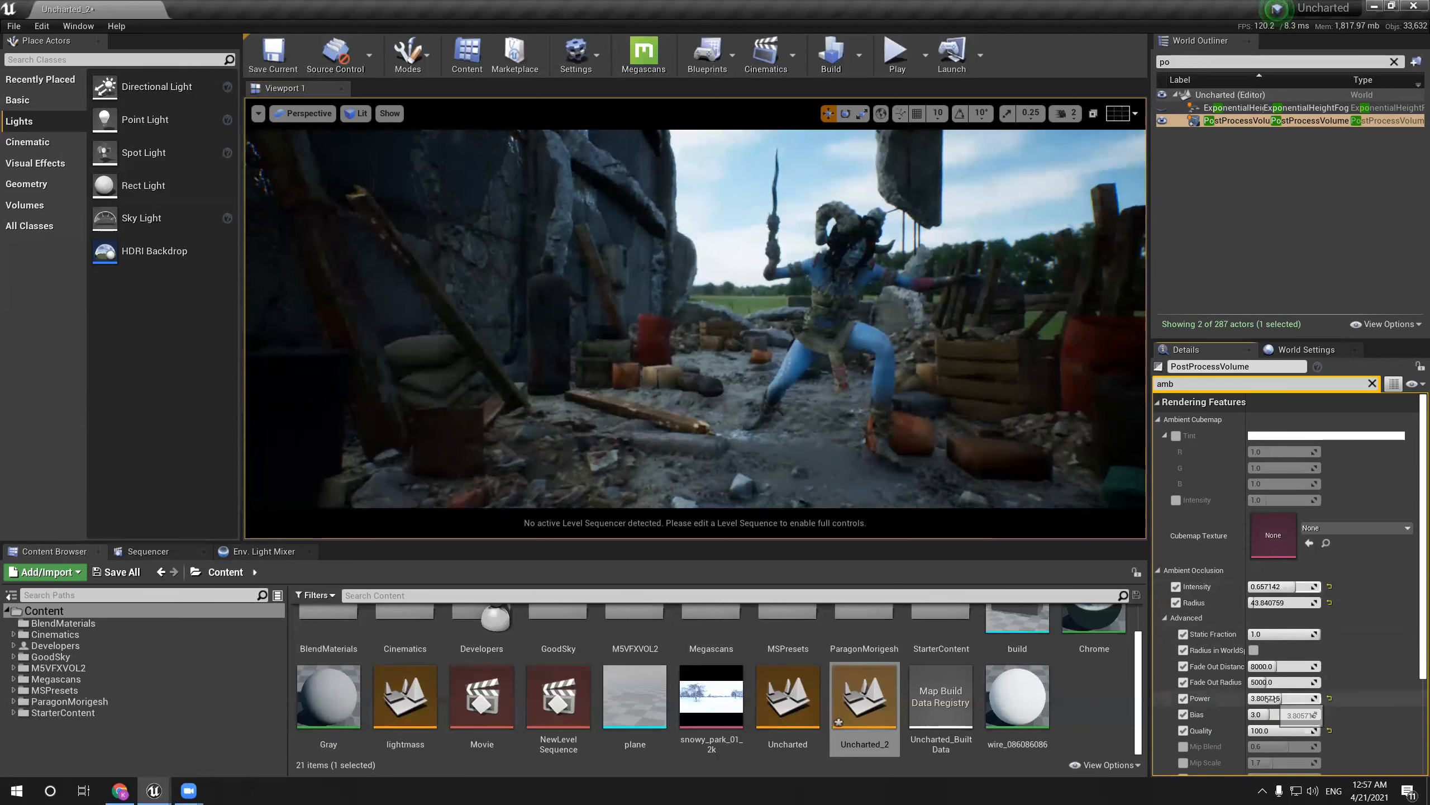
pyautogui.scroll(-5, 720, 159)
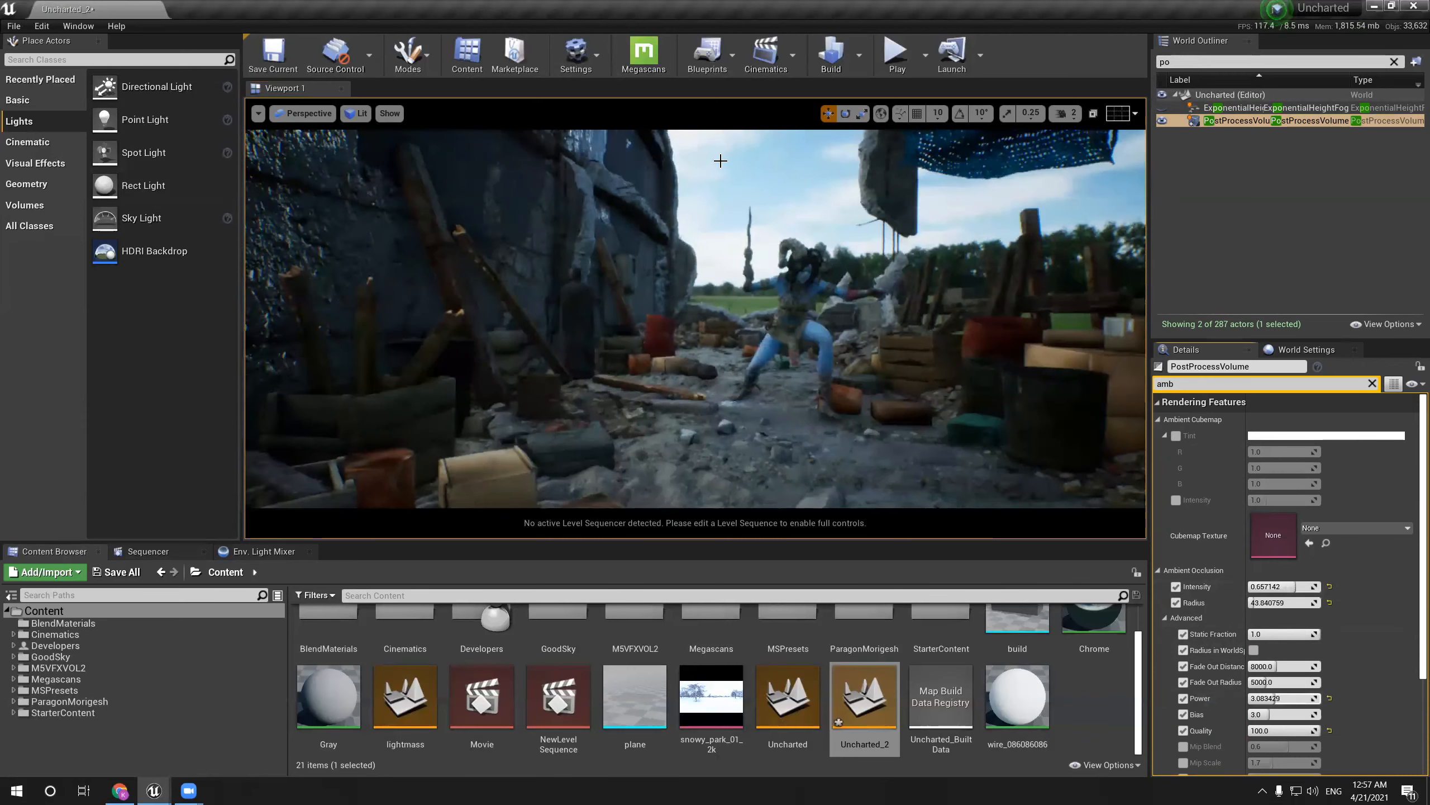
pyautogui.moveTo(720, 160); pyautogui.dragTo(746, 162, button='right')
pyautogui.scroll(3, 715, 162)
# Clear the details filter and reset the white balance Temp to 6500 and Tint to 0
pyautogui.click(1171, 60)
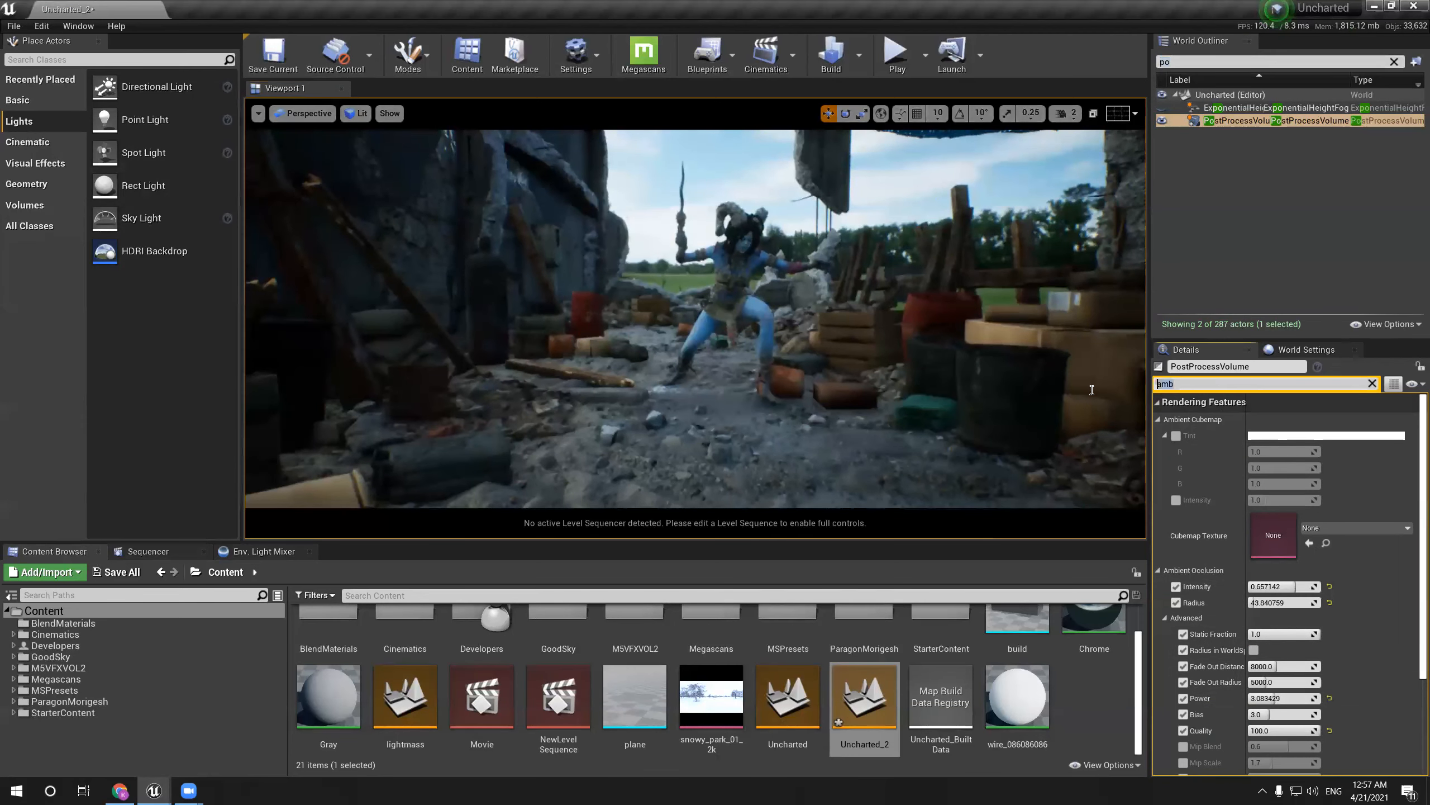
pyautogui.click(1372, 384)
pyautogui.moveTo(1413, 424); pyautogui.dragTo(1411, 582)
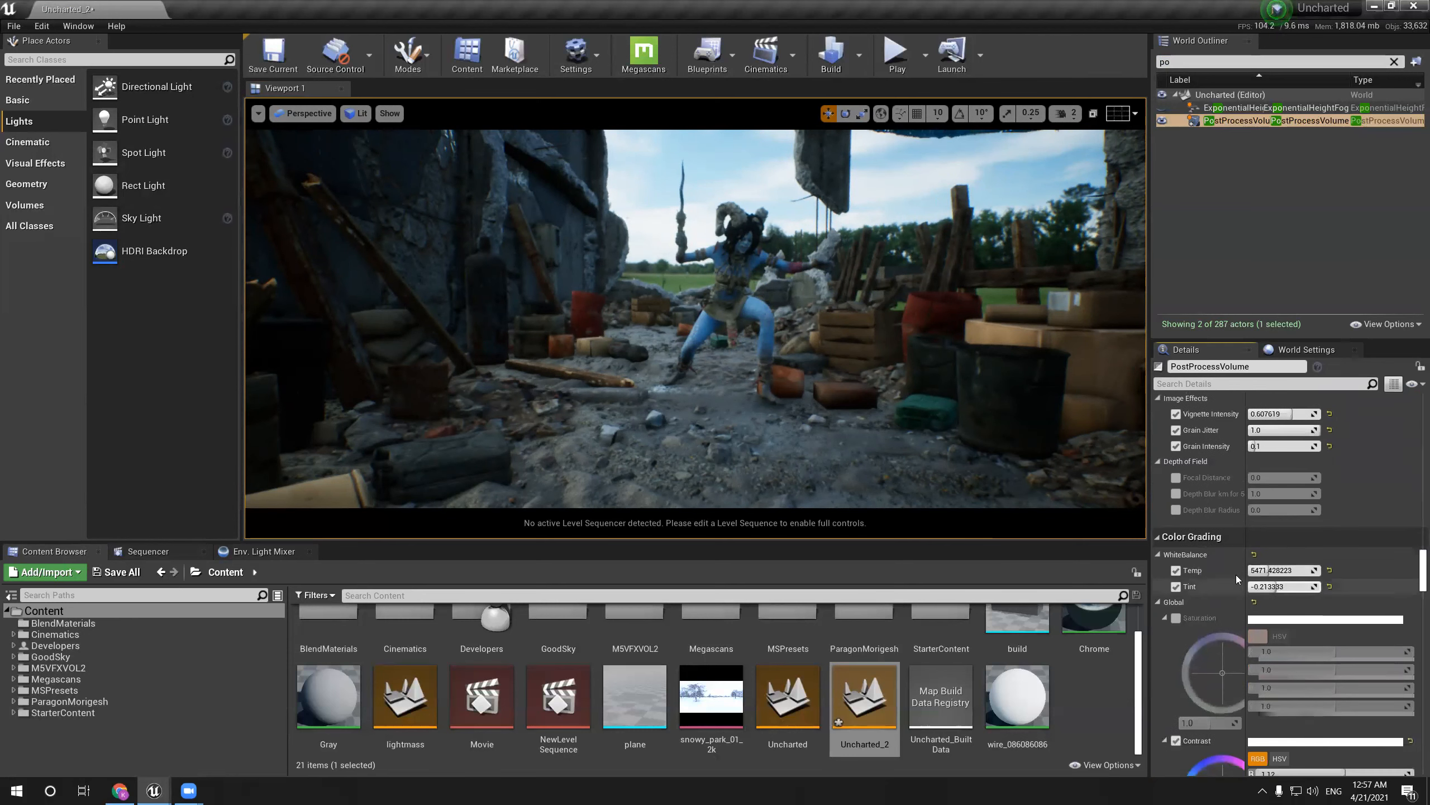
pyautogui.click(1328, 571)
pyautogui.click(1327, 587)
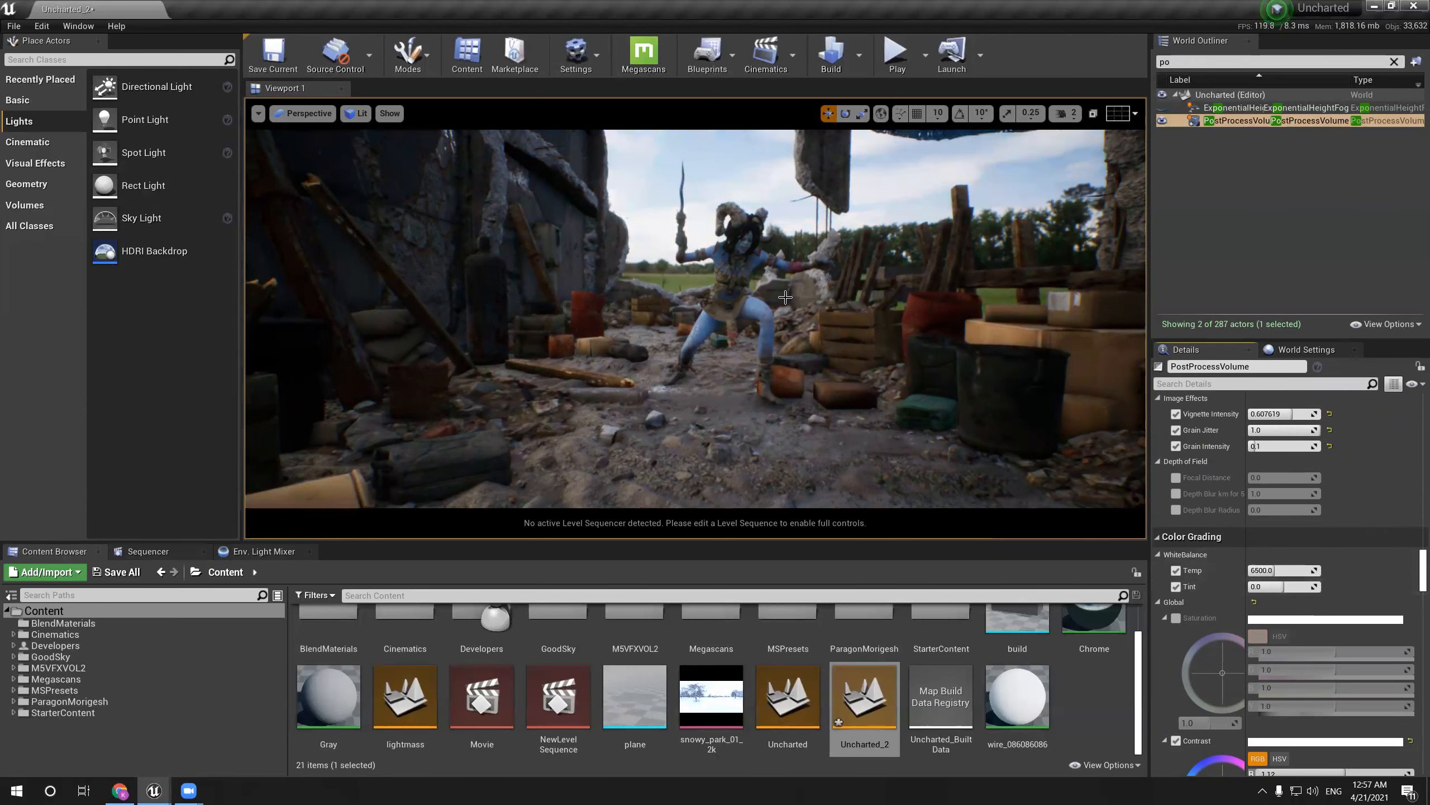
# Reset the PostProcessVolume's global Contrast and Gamma color grading to their default value of 1.0
pyautogui.scroll(3, 785, 297)
pyautogui.scroll(-5, 1220, 665)
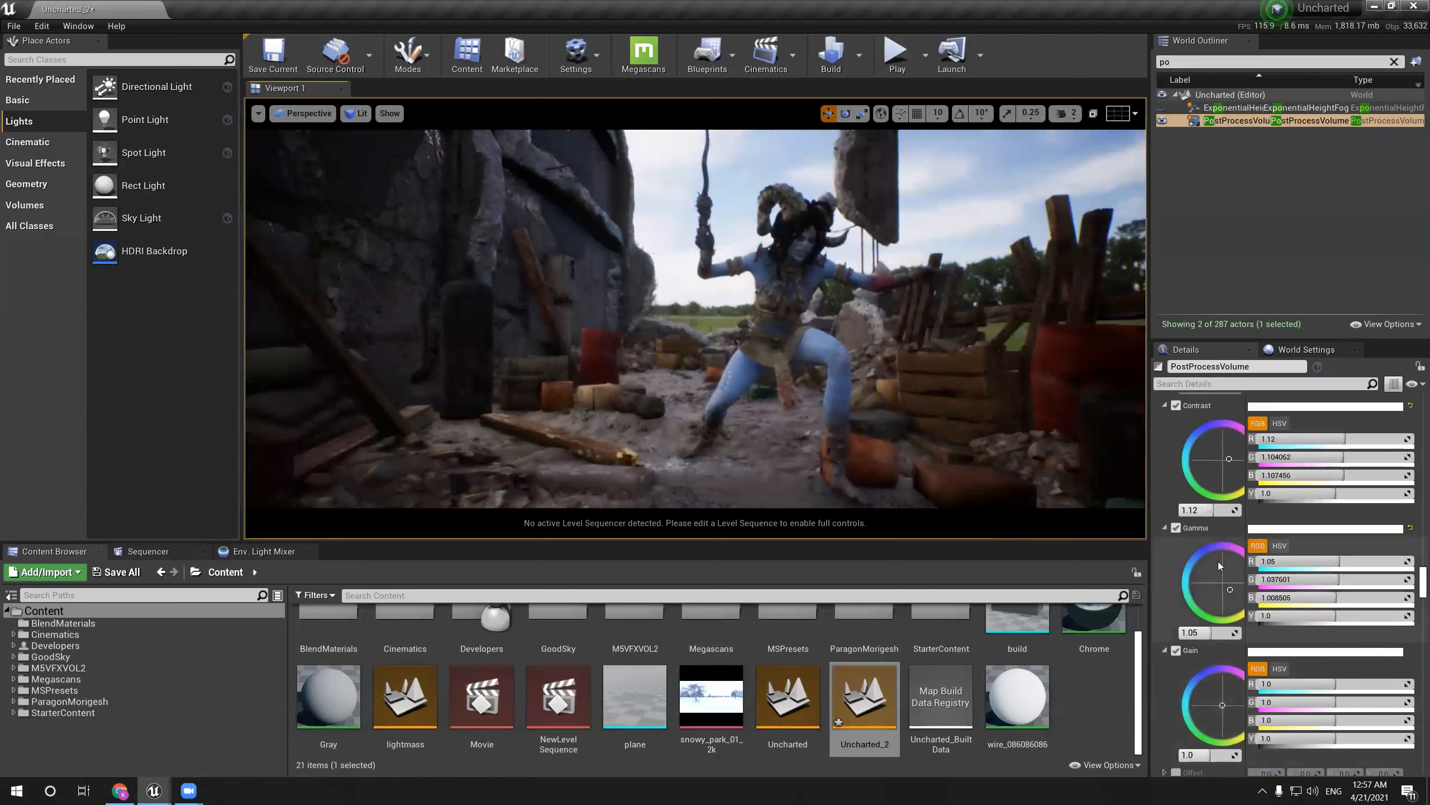
pyautogui.moveTo(1246, 518)
pyautogui.mouseDown()
pyautogui.moveTo(1265, 518)
pyautogui.moveTo(1249, 517)
pyautogui.mouseUp()
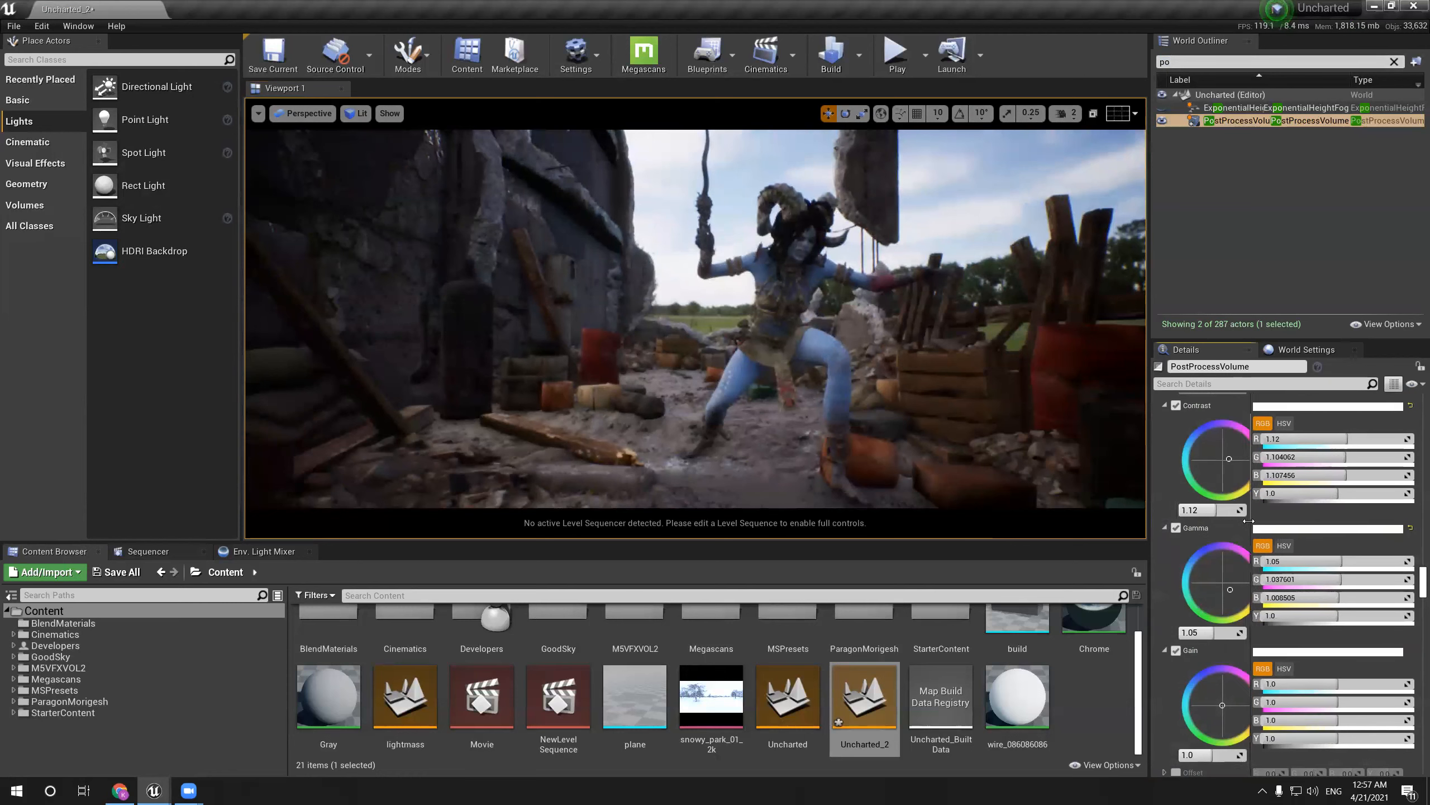
pyautogui.scroll(1, 1351, 476)
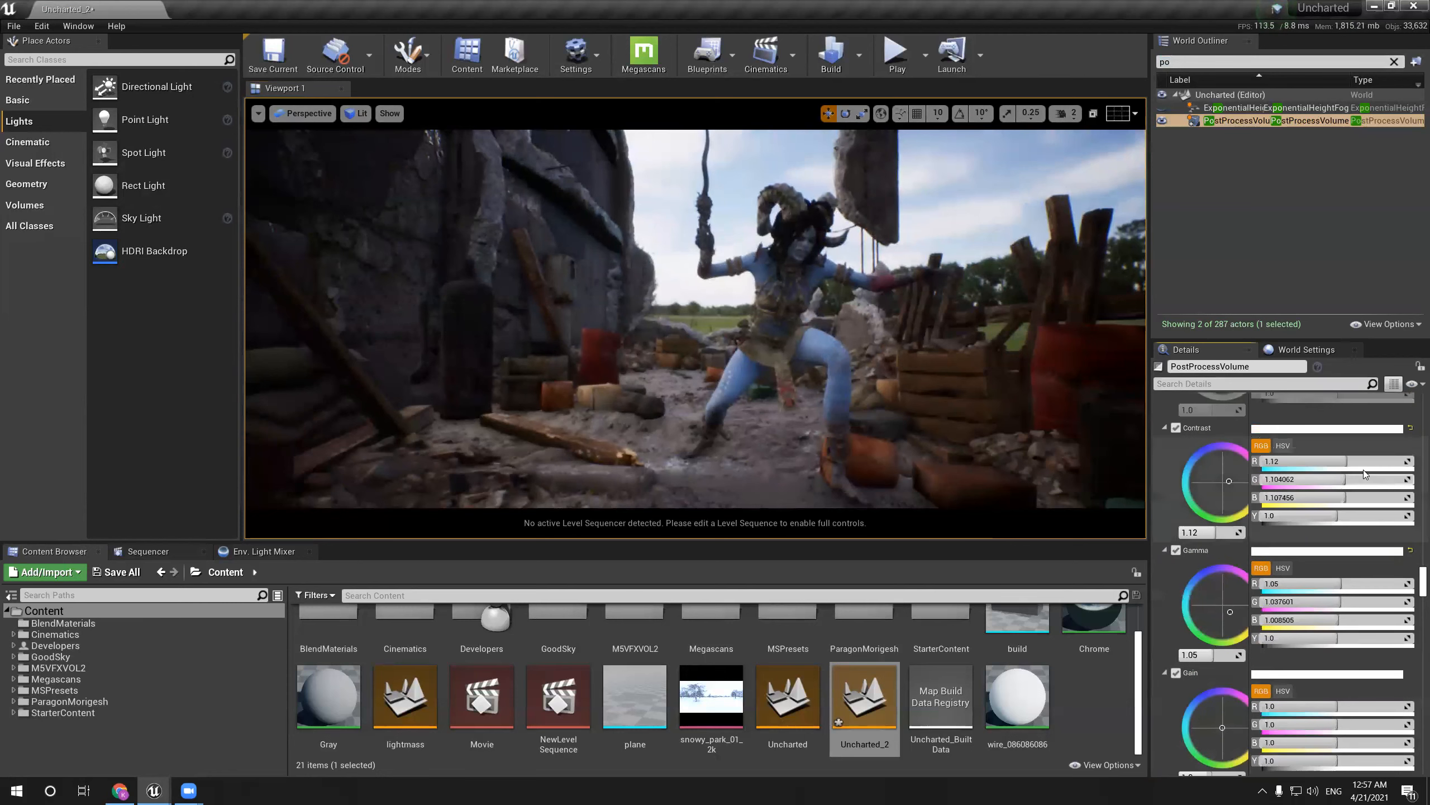
pyautogui.click(1412, 549)
pyautogui.scroll(-5, 800, 297)
# Clear the World Outliner search so that all actors in the level are listed
pyautogui.moveTo(800, 297); pyautogui.dragTo(802, 297, button='right')
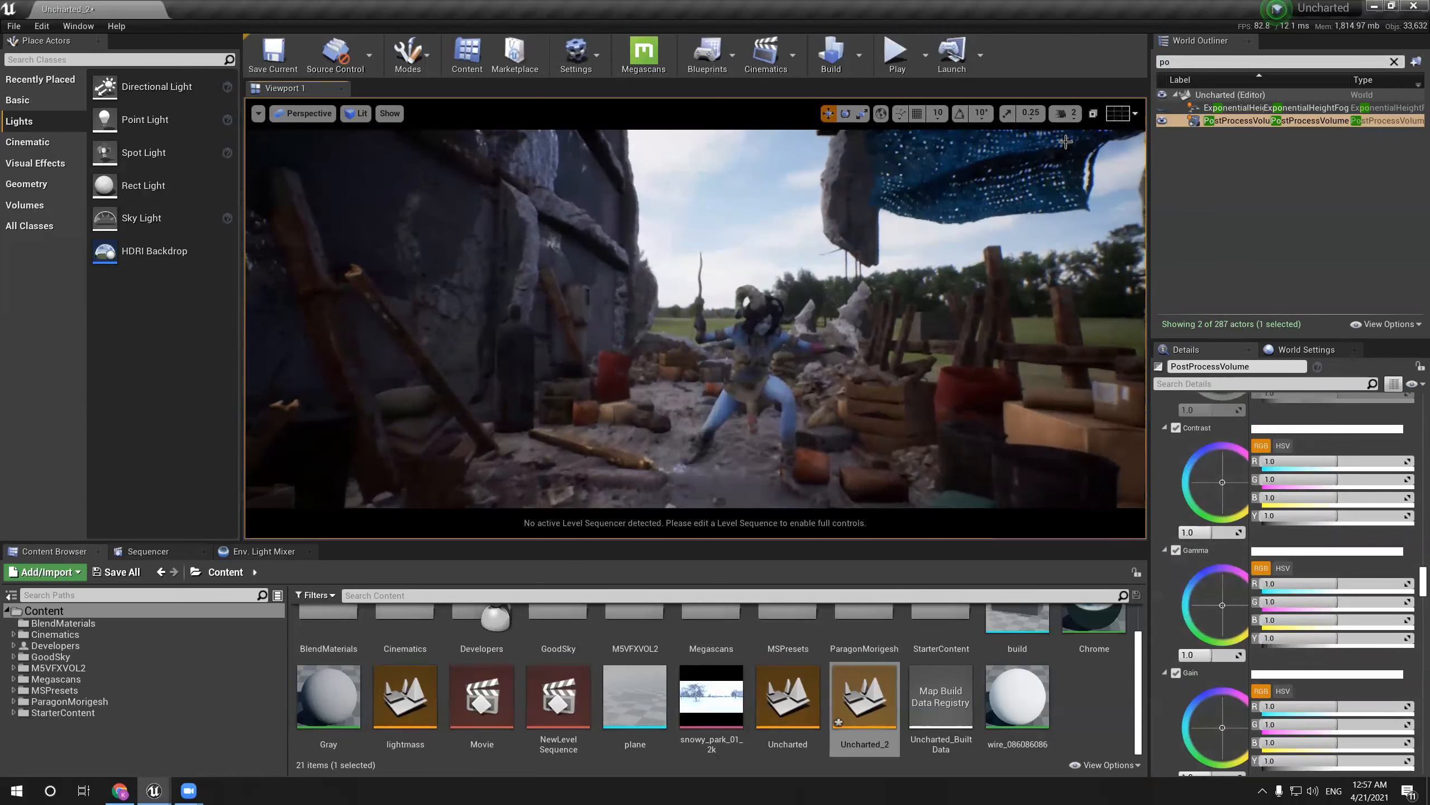
pyautogui.moveTo(1188, 62); pyautogui.dragTo(1095, 56)
pyautogui.press('BackSpace')
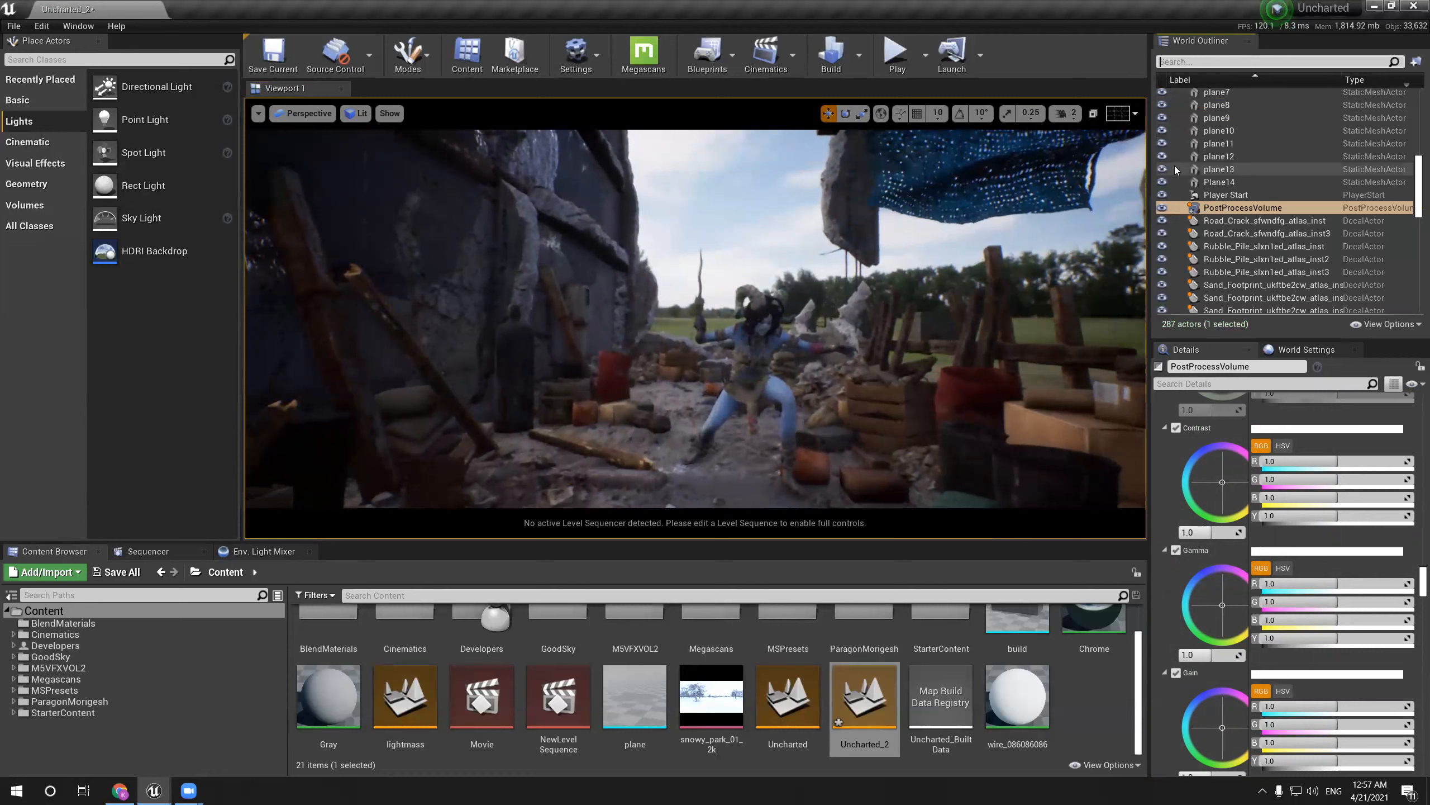
# Search the level's actors for "hdr", select the HDRI backdrop and rotate it about Z to about -40.9°
pyautogui.write('hdr')
pyautogui.click(1226, 109)
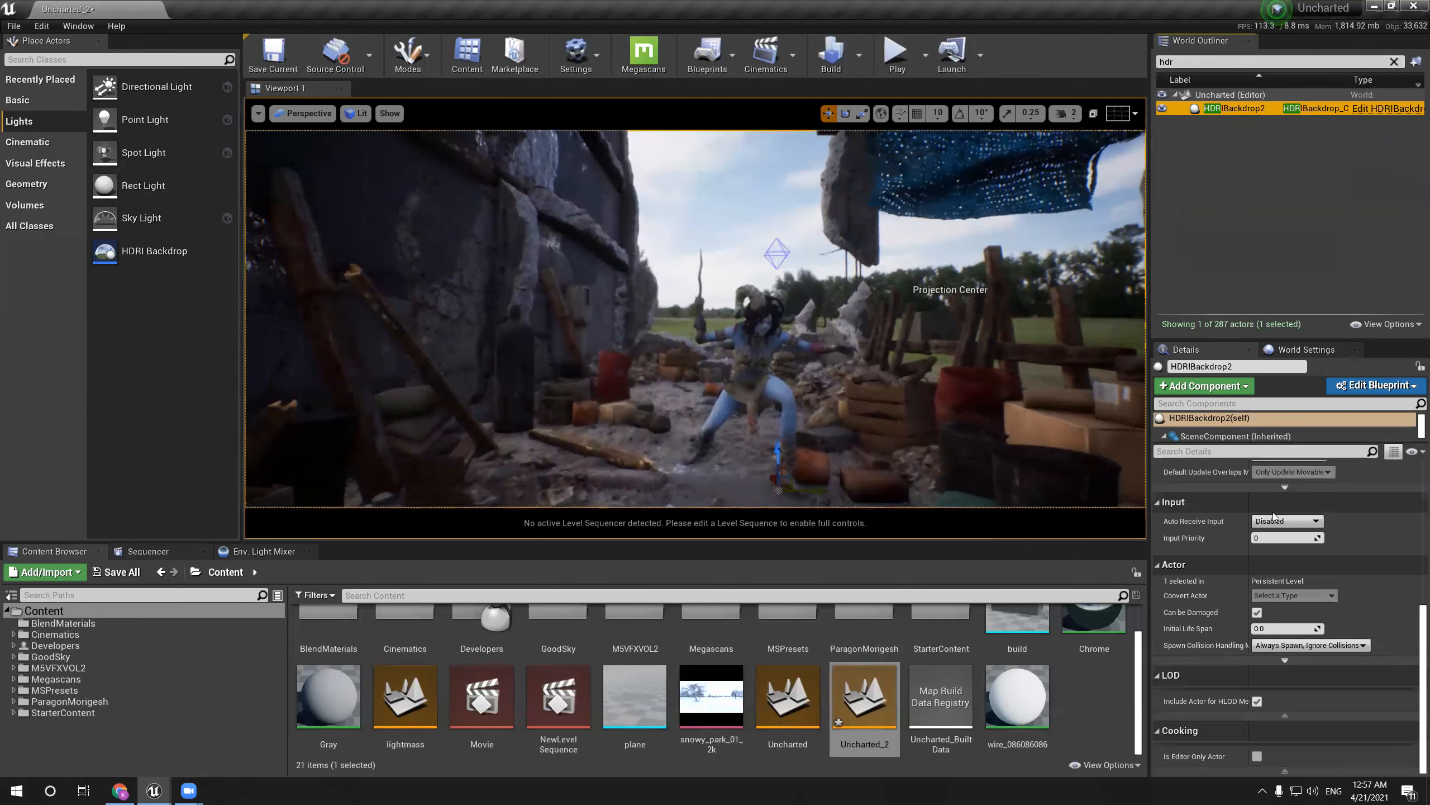
pyautogui.scroll(6, 1284, 515)
pyautogui.moveTo(1014, 446); pyautogui.dragTo(1012, 491, button='middle')
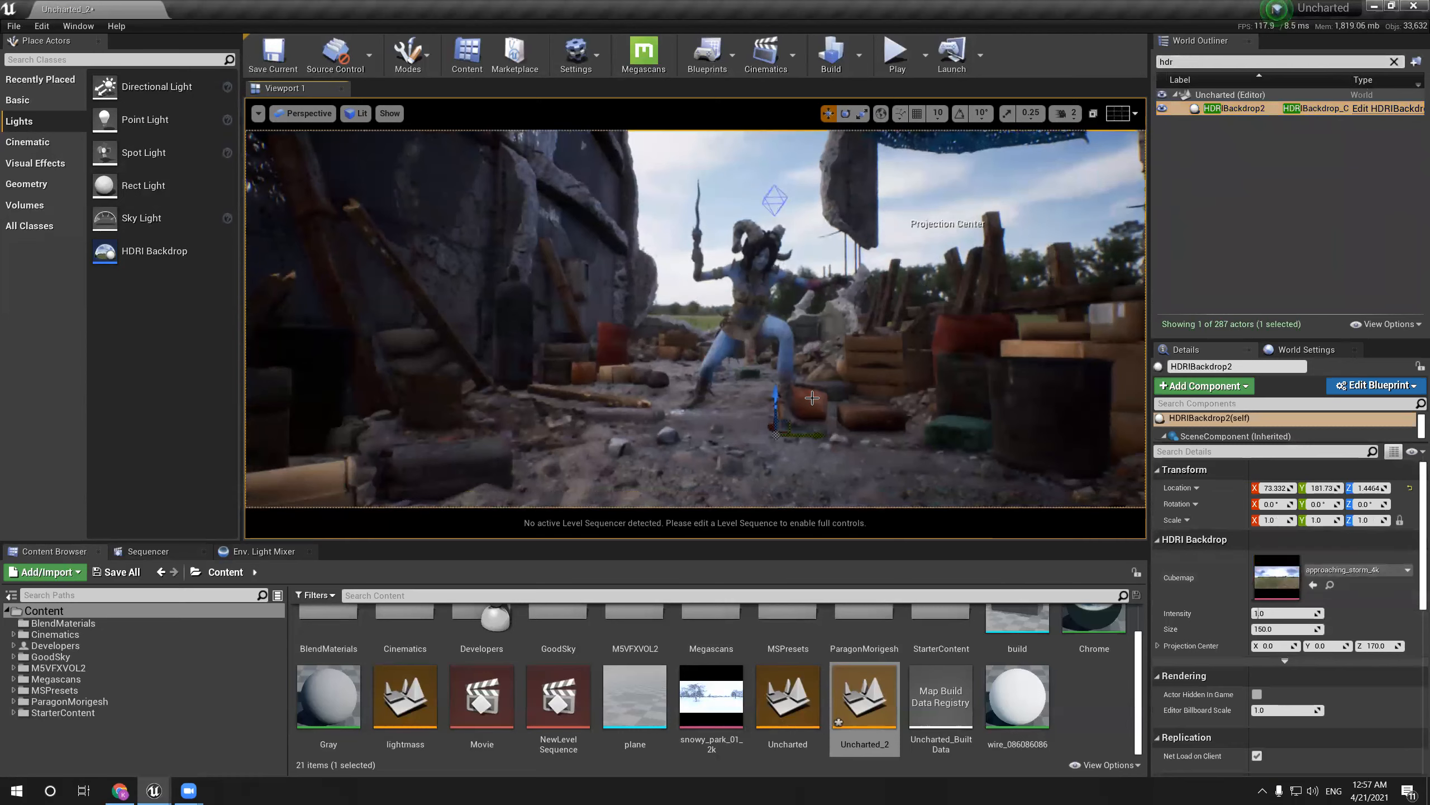
pyautogui.moveTo(762, 450); pyautogui.dragTo(724, 433)
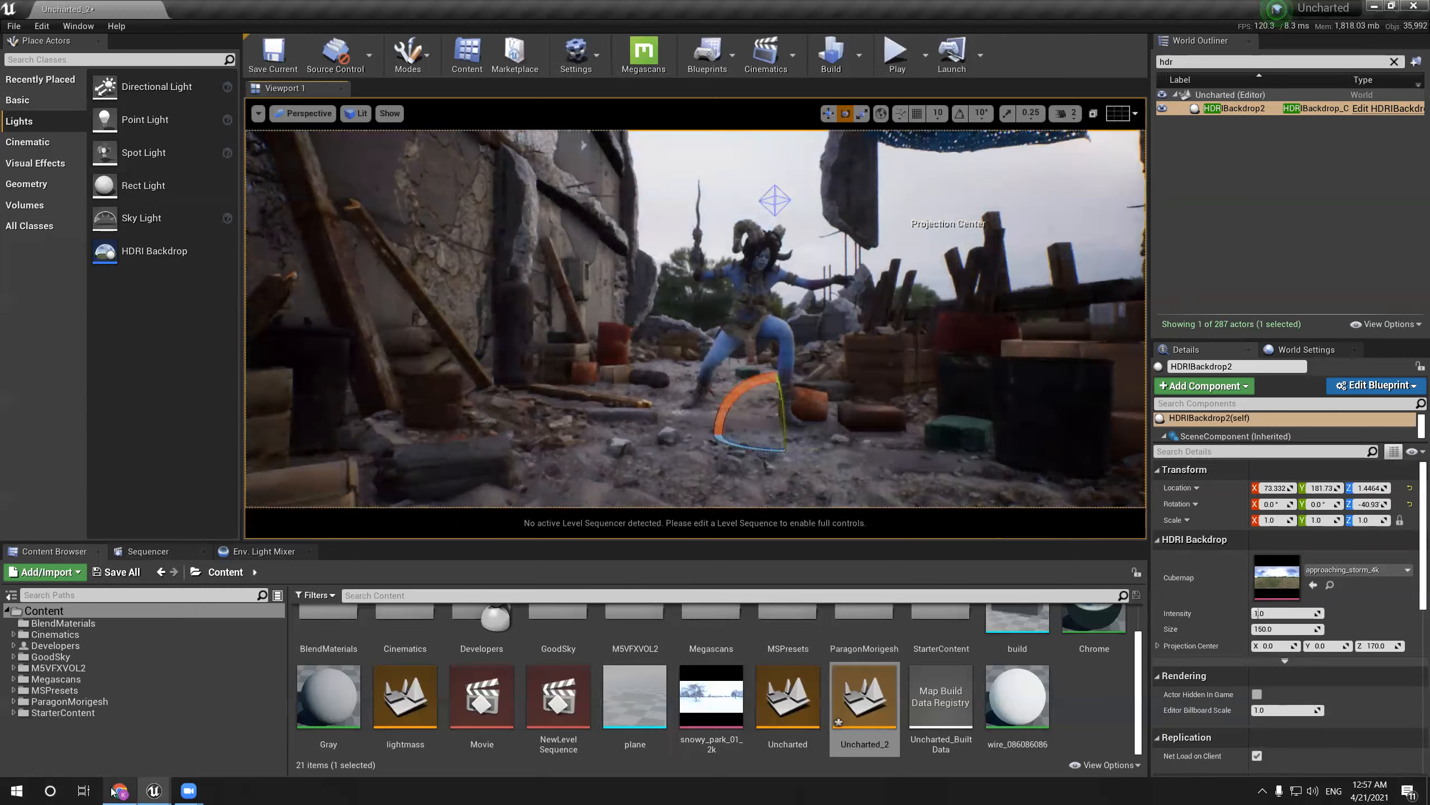
# Switch to Chrome, view the full HDRIs catalogue on HDRI Haven, and return to Unreal Editor
pyautogui.click(115, 790)
pyautogui.click(65, 12)
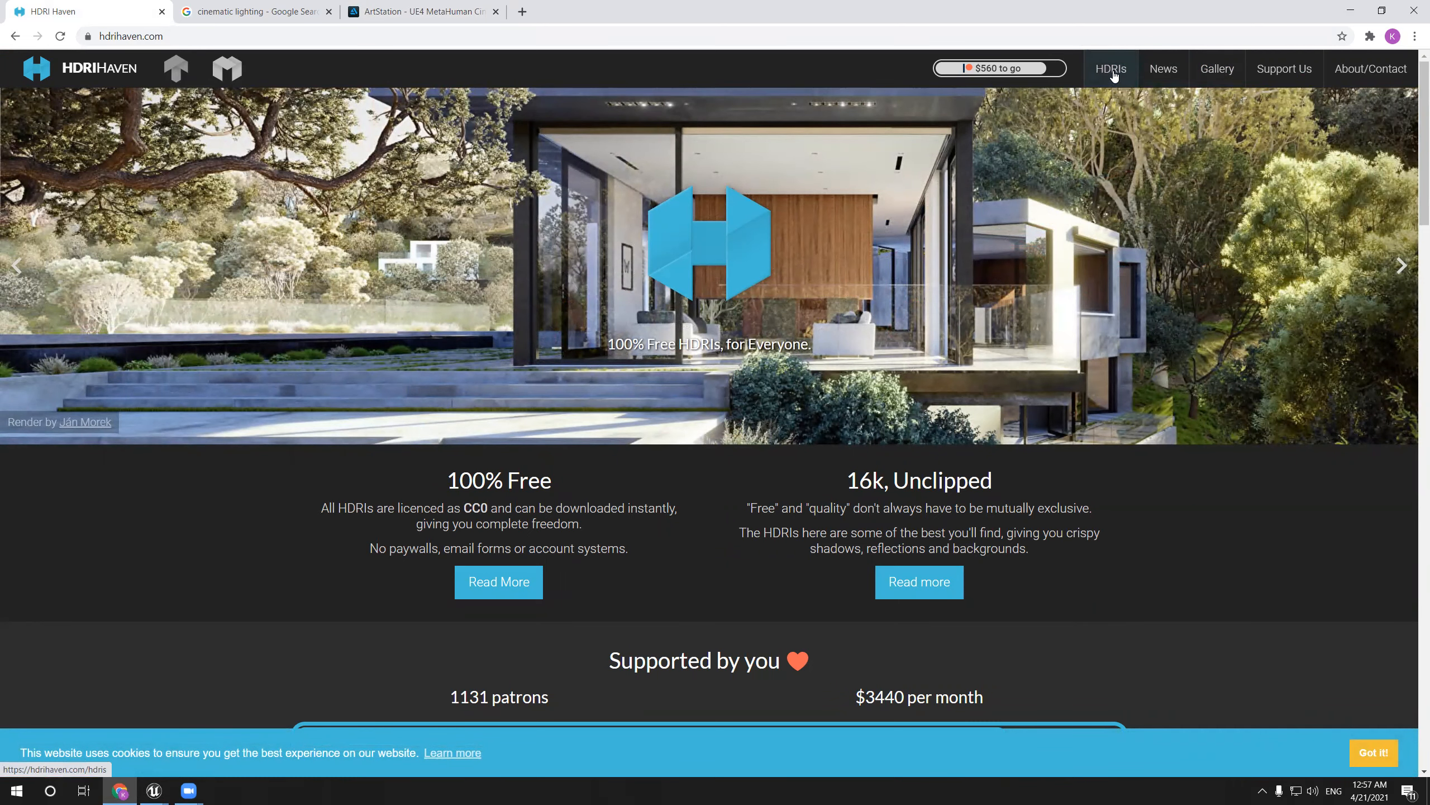
pyautogui.click(1114, 73)
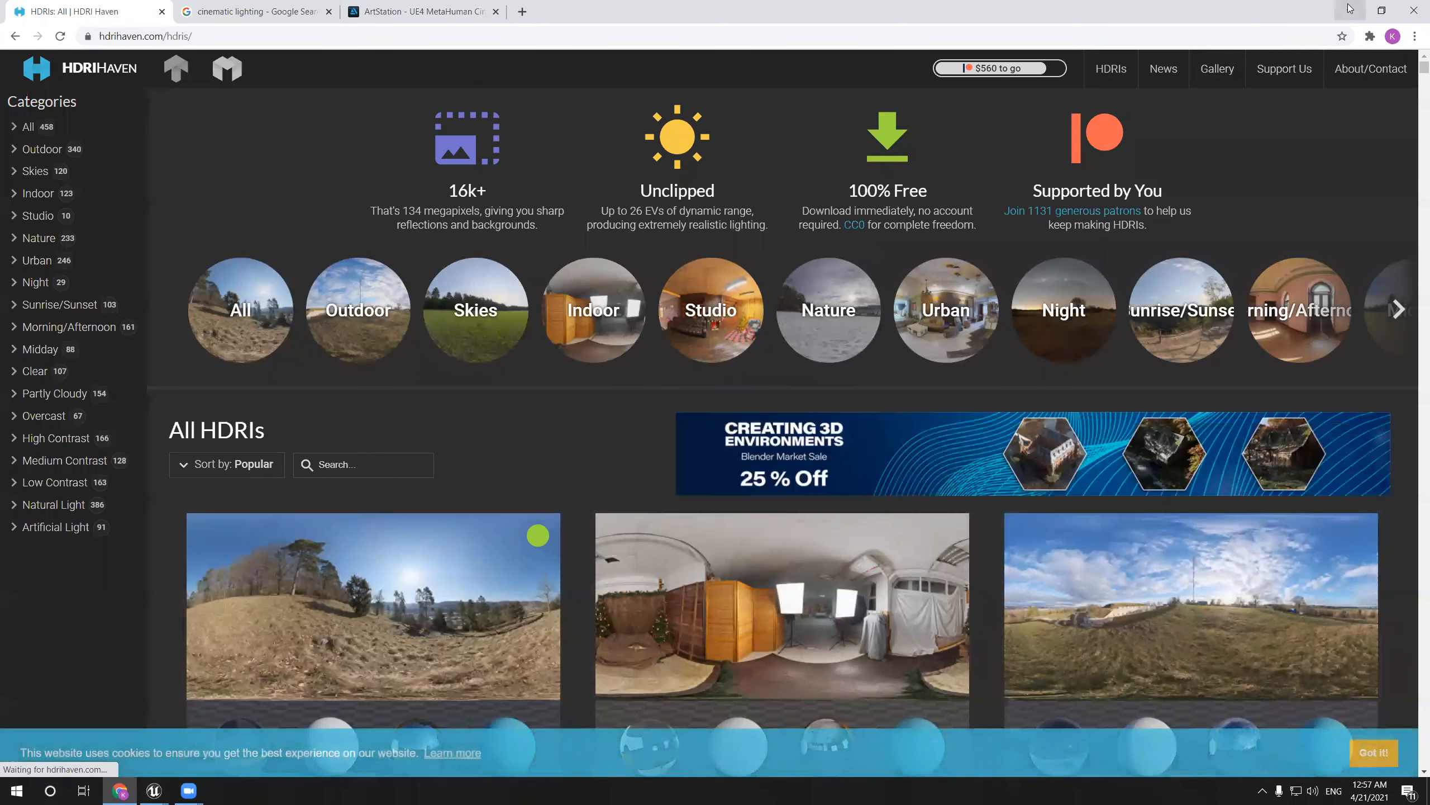
pyautogui.click(1351, 10)
# Place two reference spheres scaled to about 0.51, one on each side of the character
pyautogui.moveTo(798, 249); pyautogui.dragTo(772, 280, button='right')
pyautogui.press('g')
pyautogui.press('g')
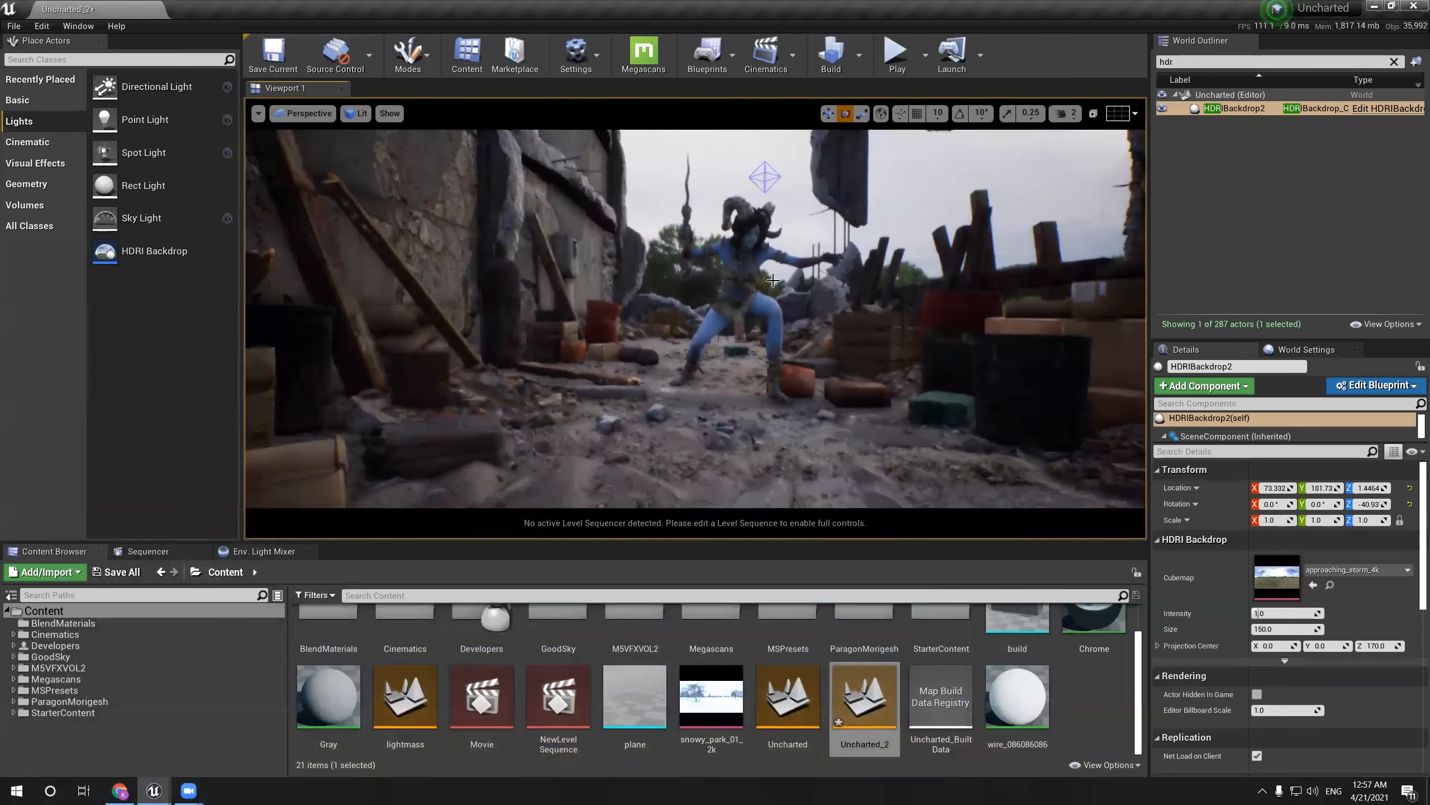
pyautogui.click(25, 101)
pyautogui.moveTo(97, 280); pyautogui.dragTo(496, 342)
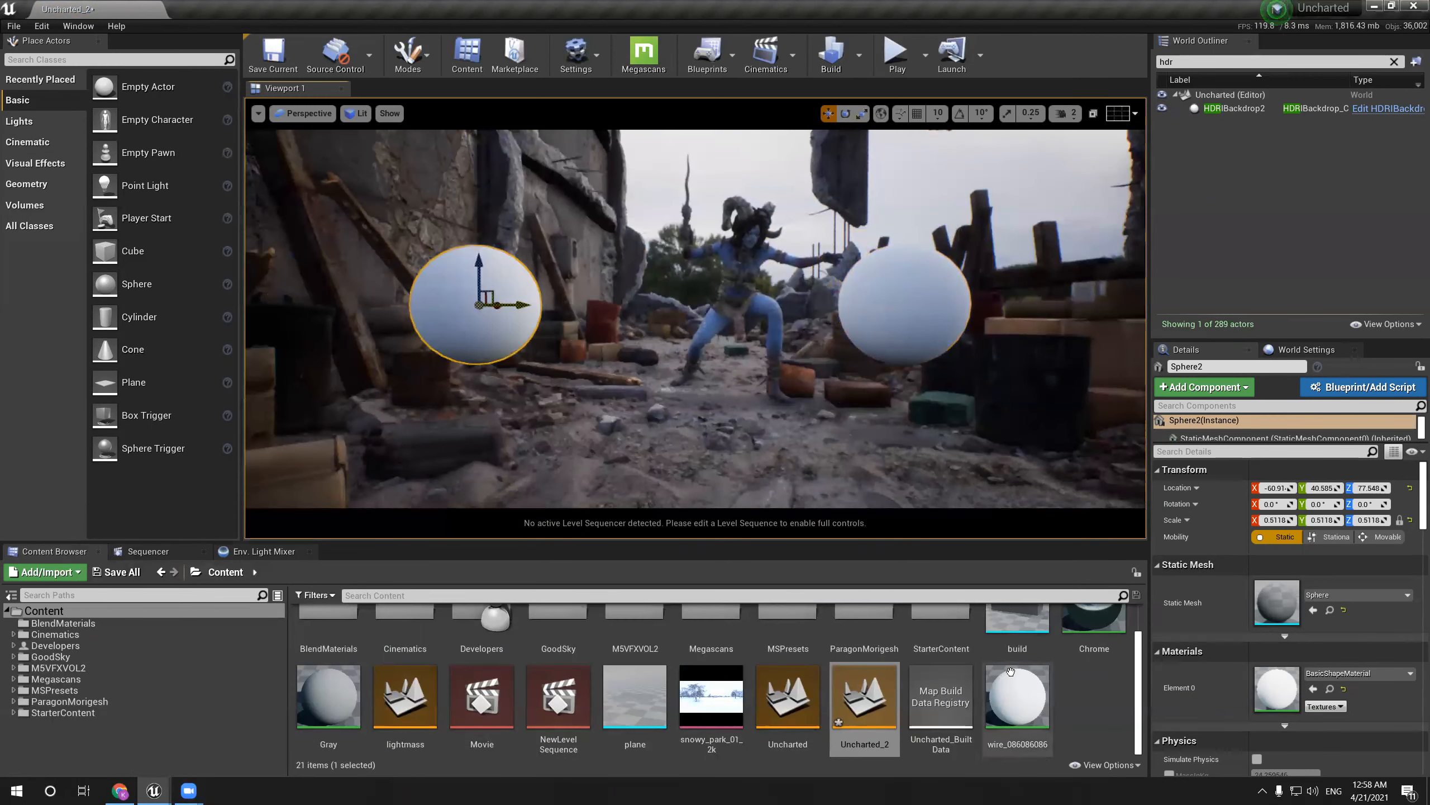
# Apply the Chrome material to the right sphere and the Gray material to the left sphere
pyautogui.scroll(1, 1010, 671)
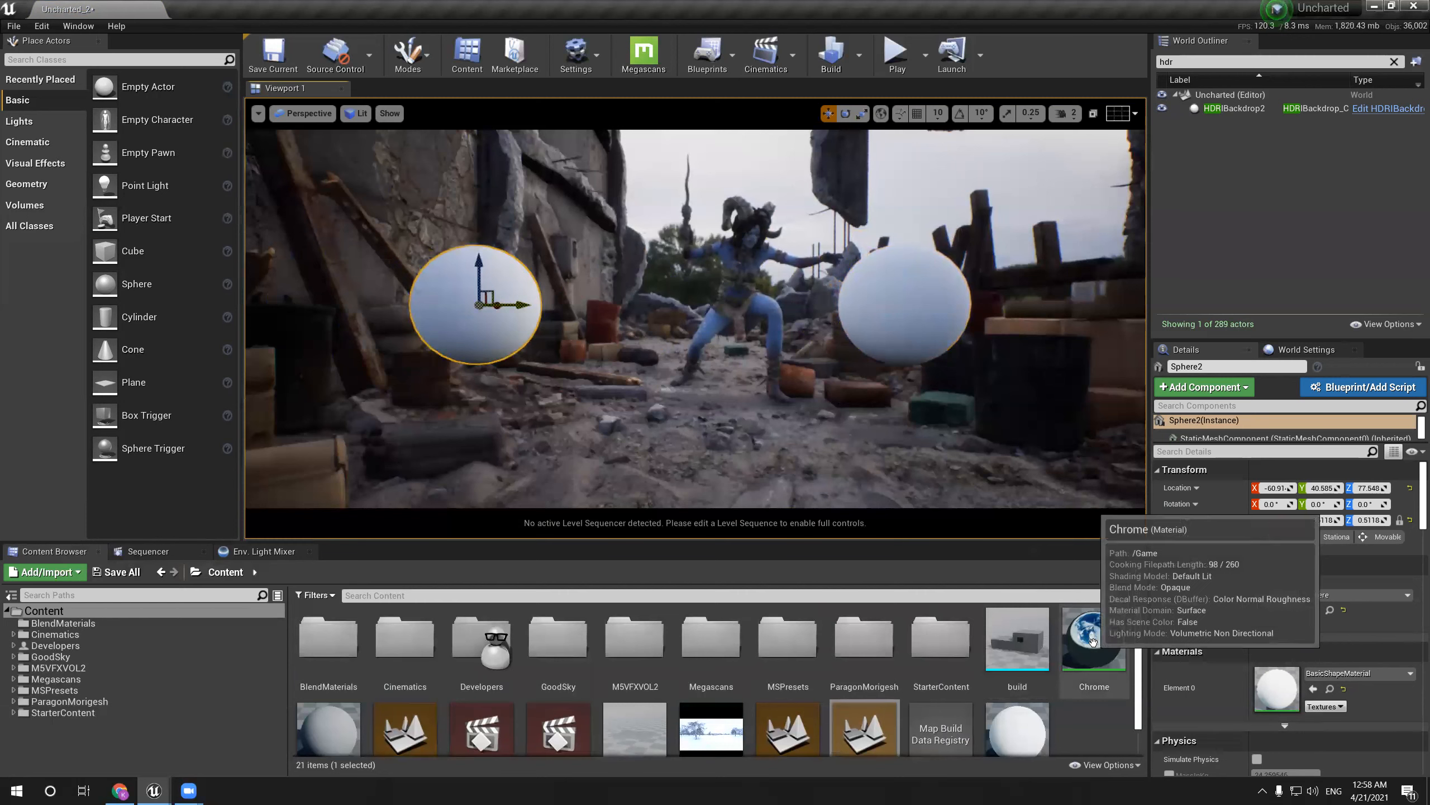
pyautogui.moveTo(1092, 642); pyautogui.dragTo(917, 316)
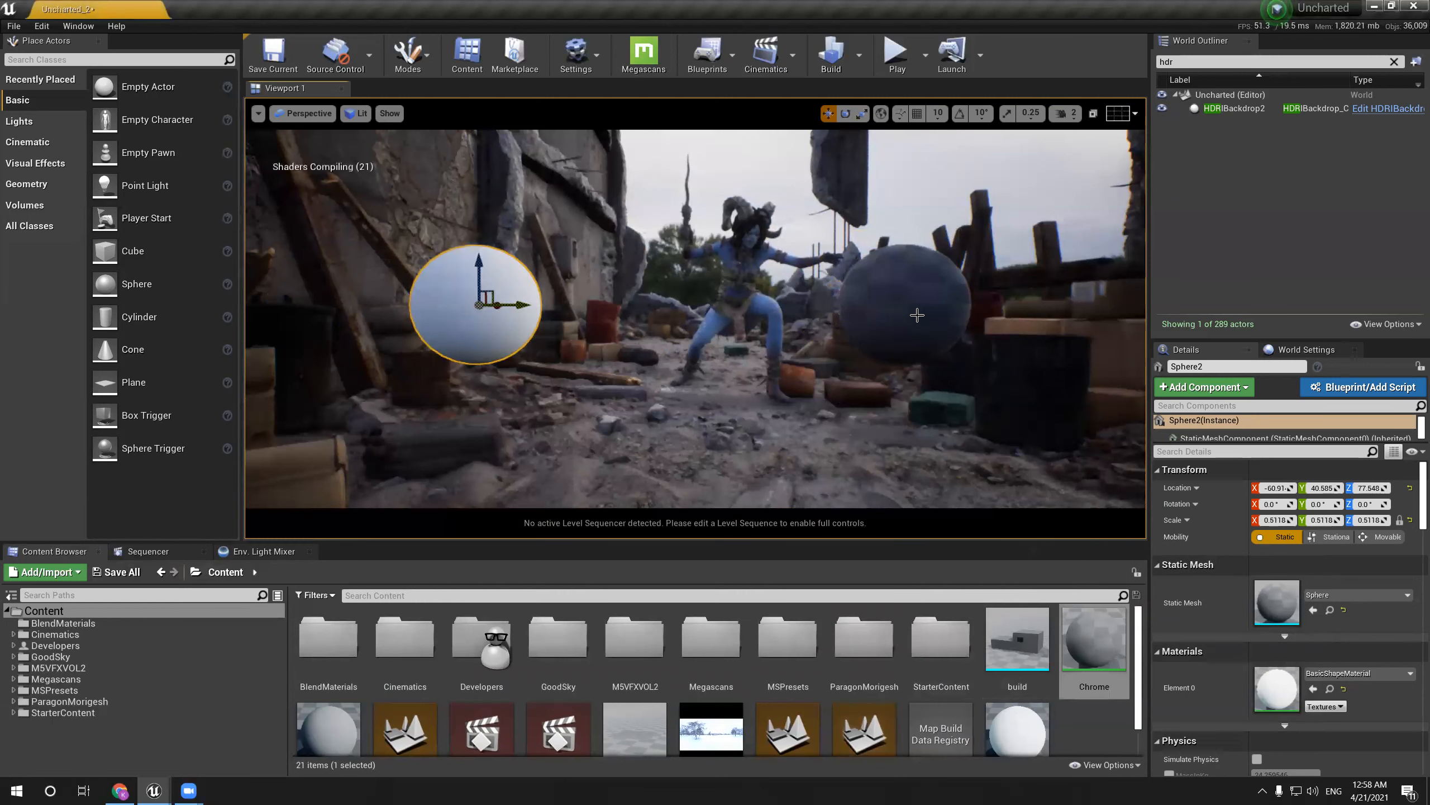
pyautogui.scroll(-1, 1014, 699)
pyautogui.moveTo(328, 696); pyautogui.dragTo(450, 317)
# Open the Gray and Chrome materials, examine the Chrome node setup and base color, and close Chrome
pyautogui.doubleClick(328, 695)
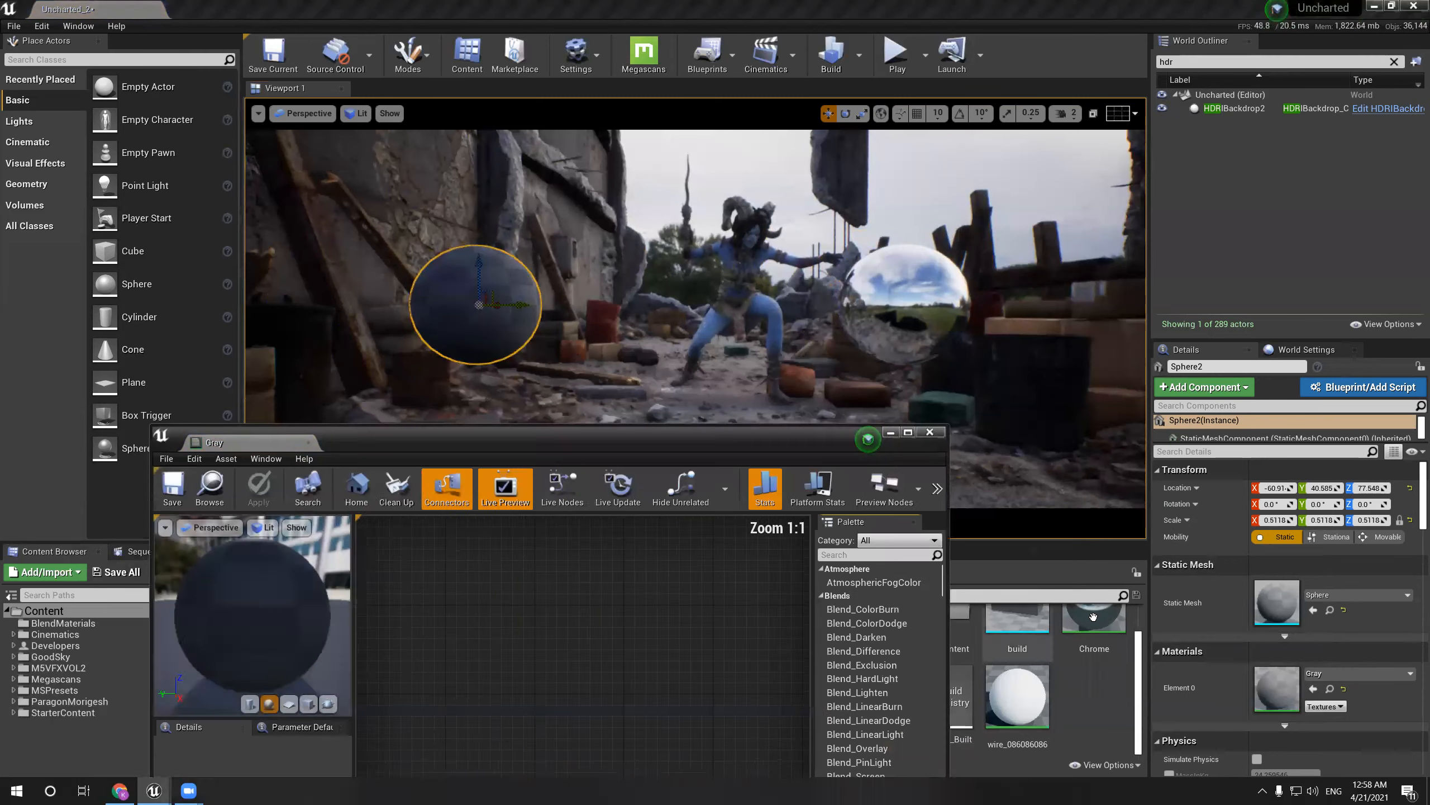
pyautogui.click(1094, 622)
pyautogui.doubleClick(1094, 624)
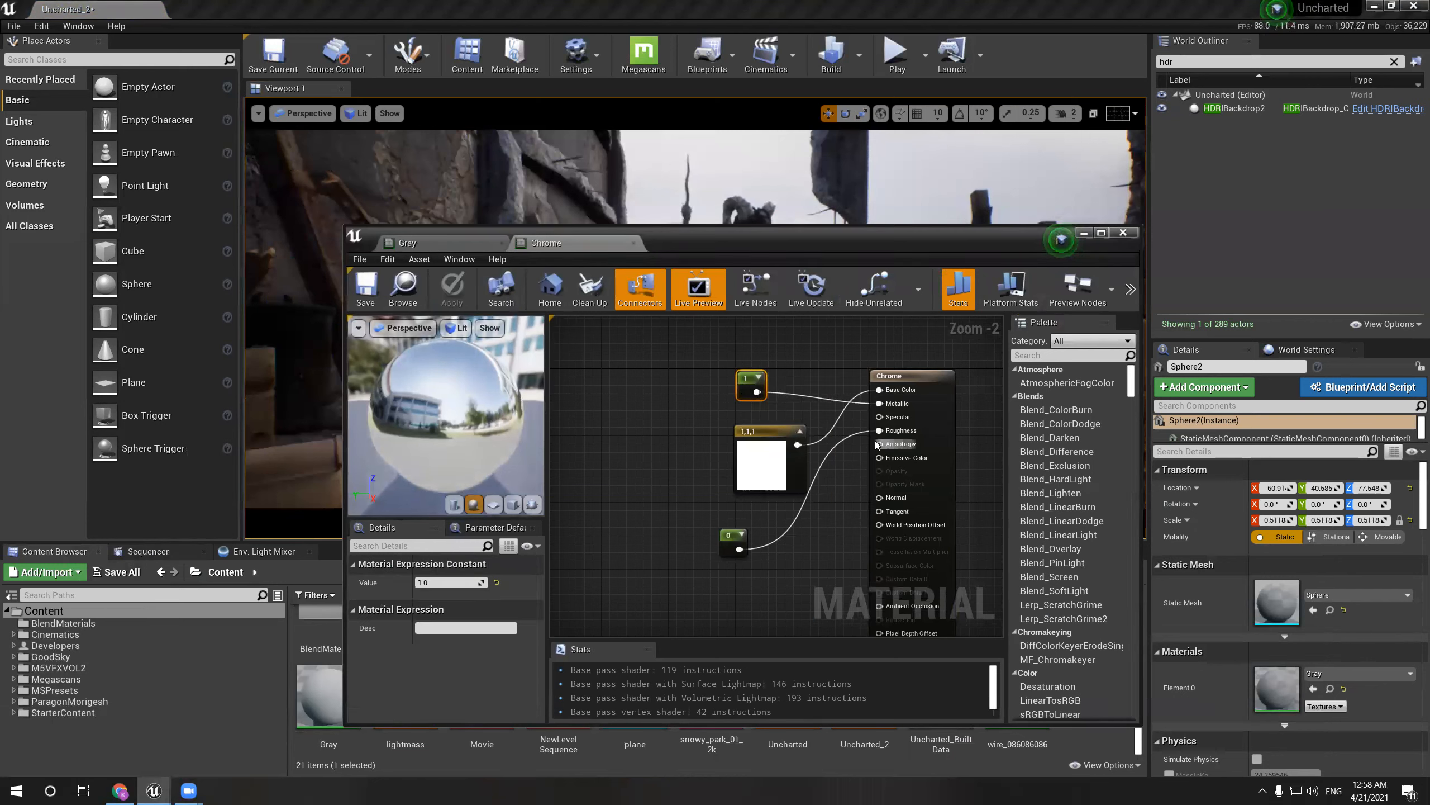
pyautogui.doubleClick(765, 477)
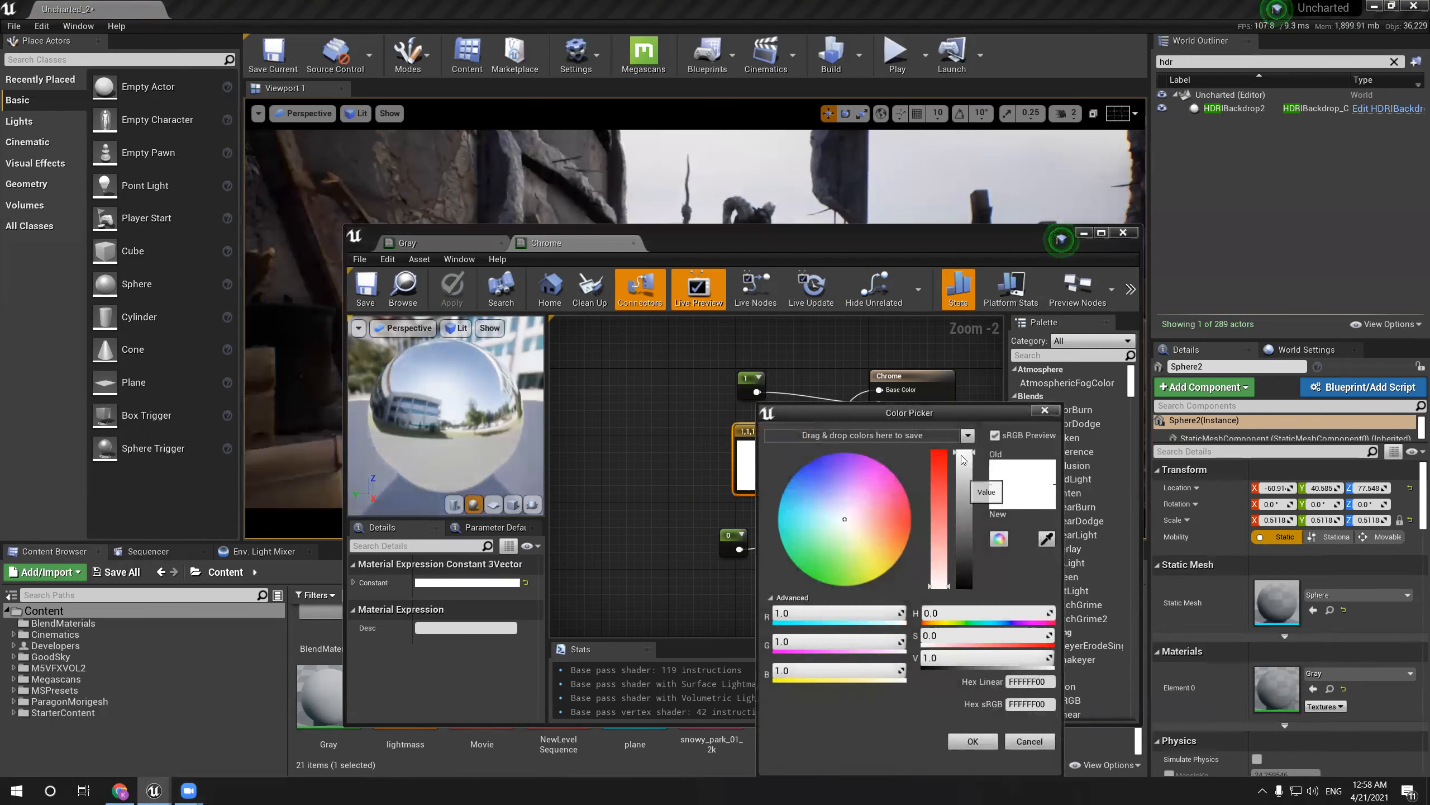
pyautogui.click(1044, 411)
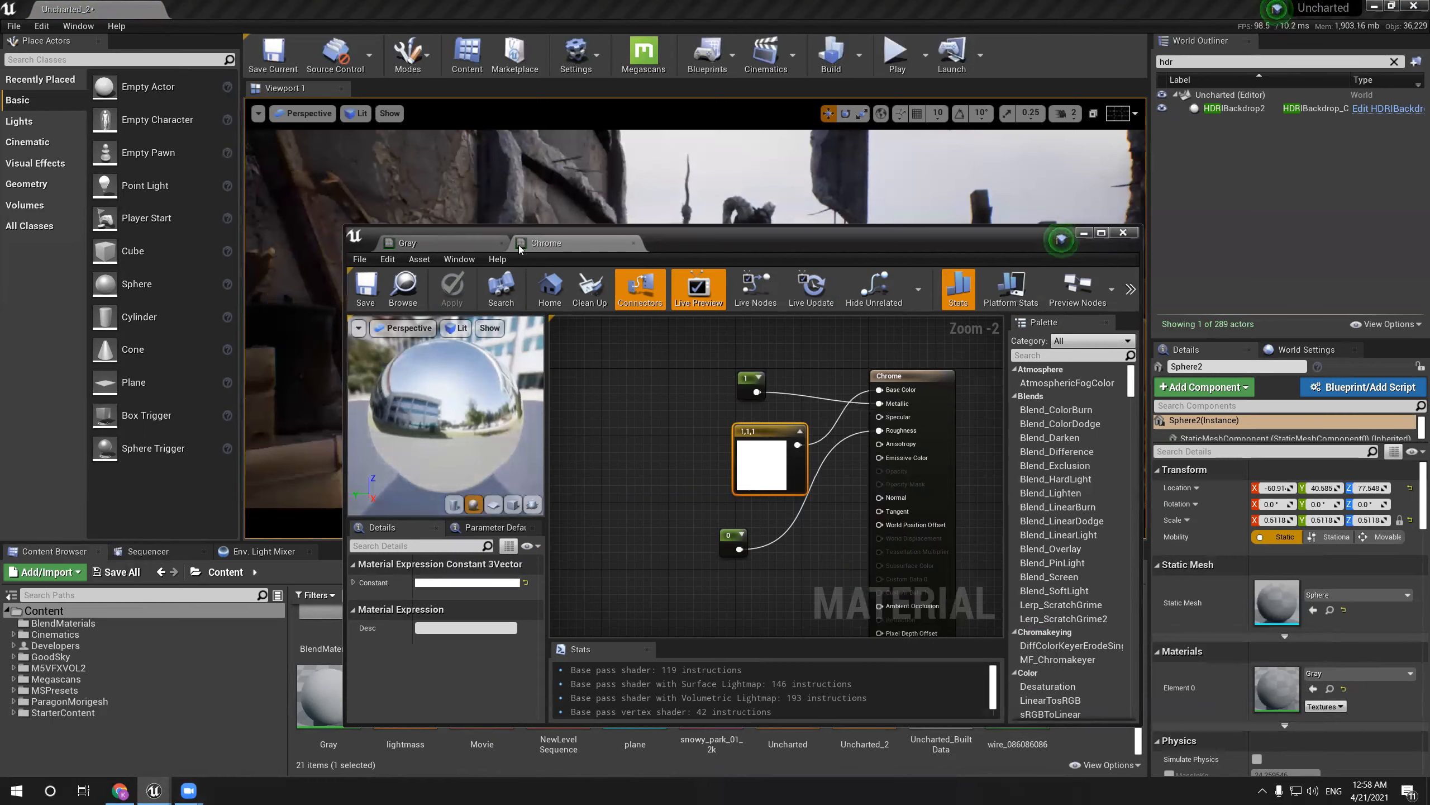
pyautogui.click(633, 244)
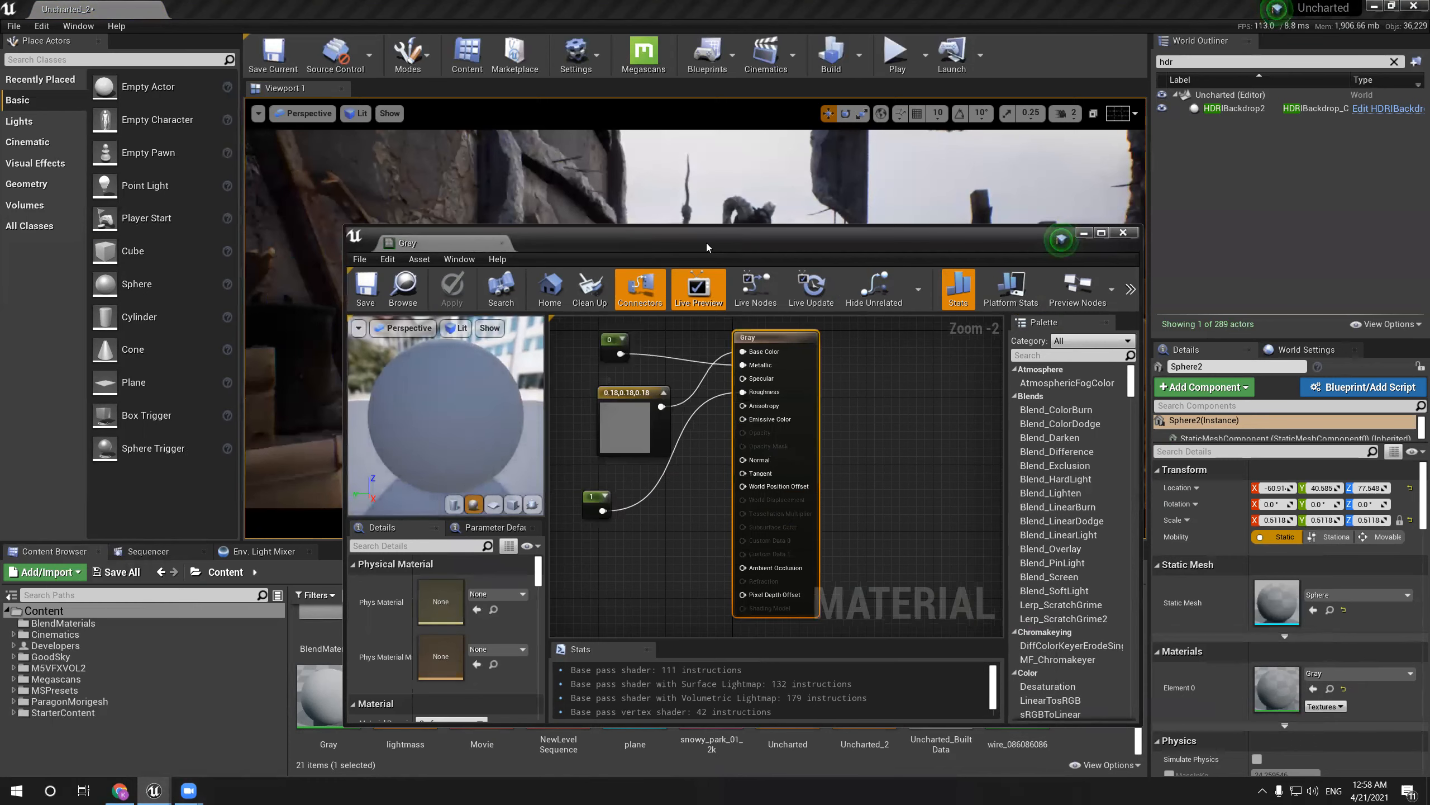
# Examine the Gray material's base color value and close the material without applying changes
pyautogui.moveTo(718, 247); pyautogui.dragTo(1045, 192)
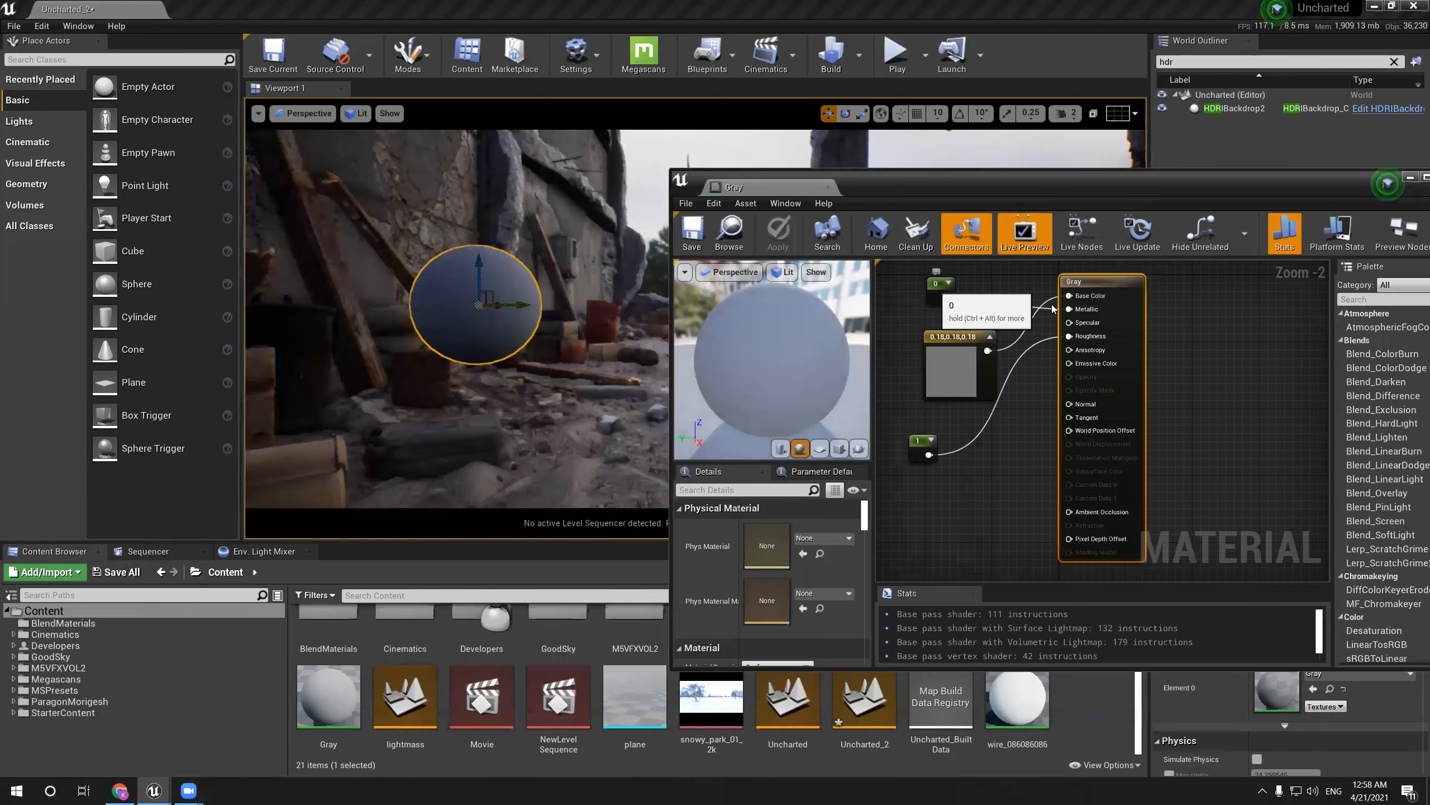
pyautogui.doubleClick(977, 366)
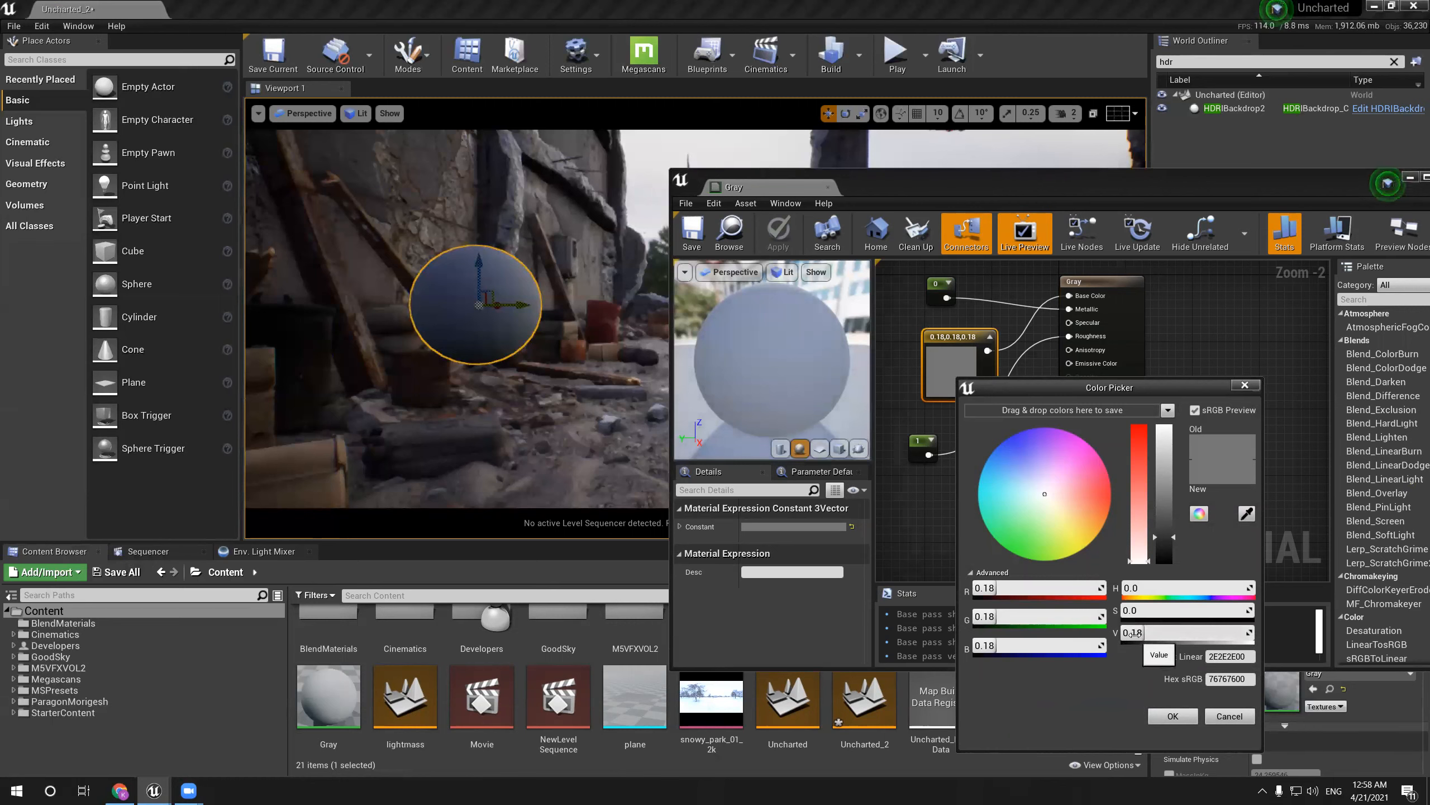
pyautogui.click(1173, 716)
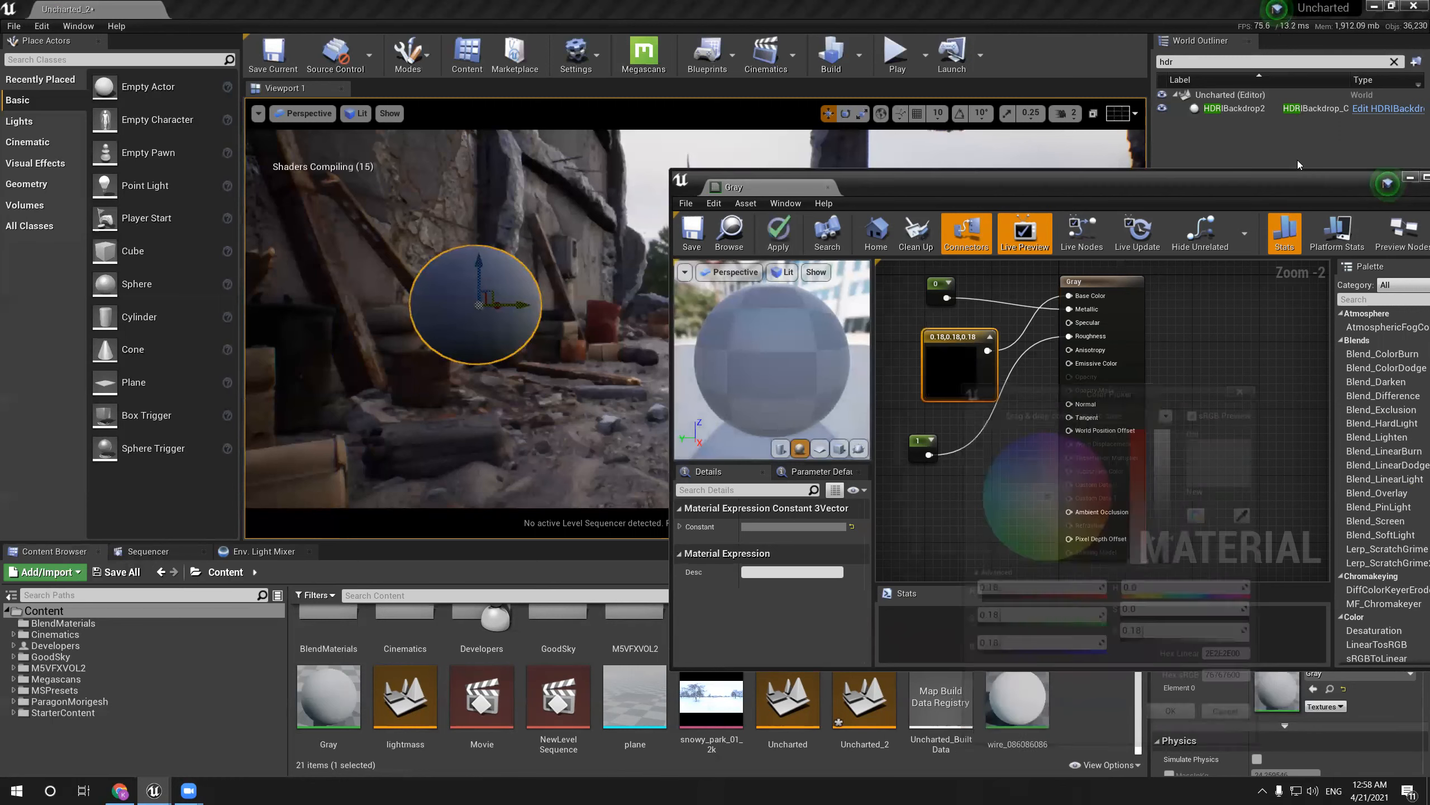
pyautogui.moveTo(1293, 185); pyautogui.dragTo(1135, 218)
pyautogui.click(1290, 211)
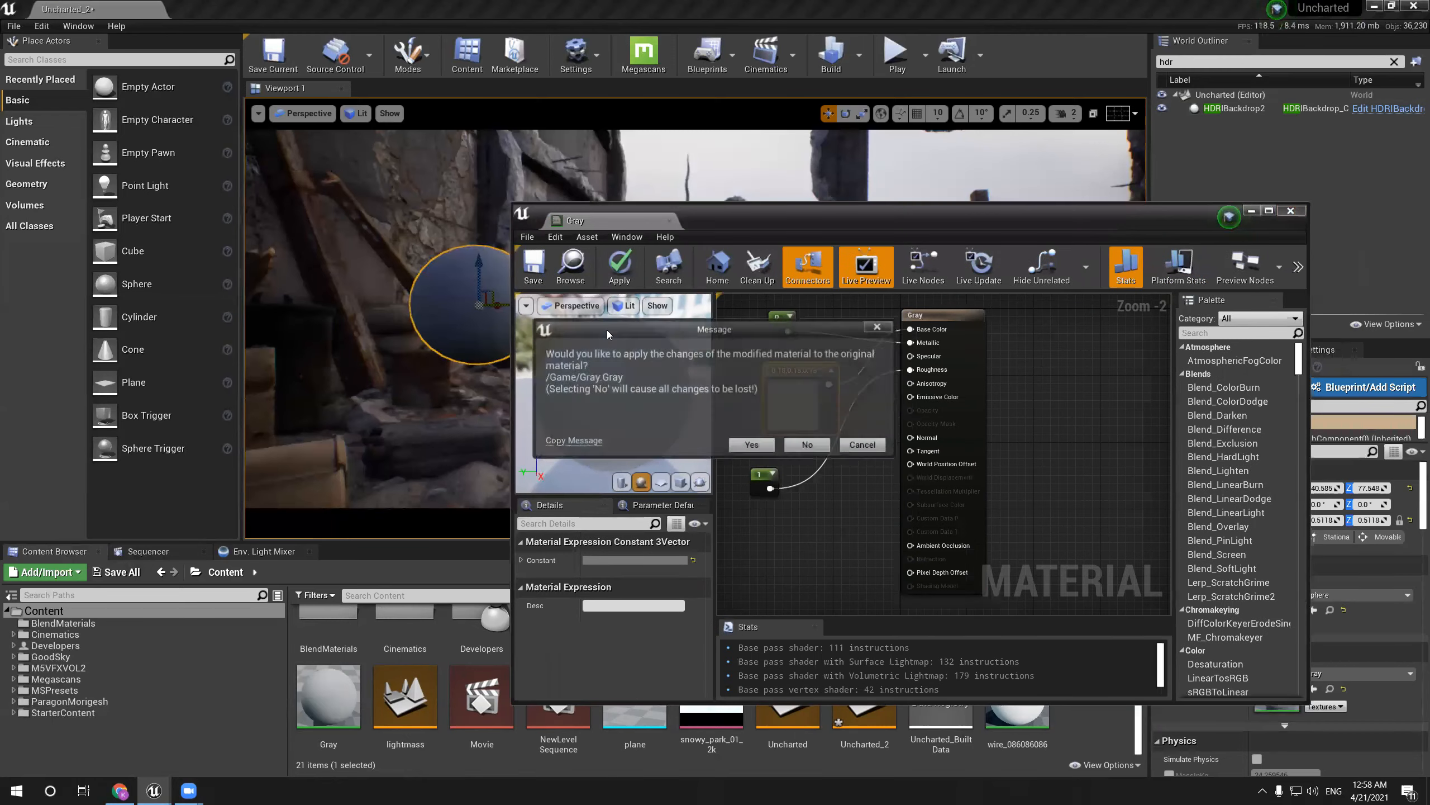
pyautogui.click(808, 446)
# Move the gray sphere sideways, away from the character, to a Y location of about 30.4
pyautogui.press('g')
pyautogui.press('g')
pyautogui.click(527, 300)
pyautogui.moveTo(526, 309); pyautogui.dragTo(544, 290, button='right')
pyautogui.moveTo(488, 324)
pyautogui.mouseDown()
pyautogui.moveTo(541, 327)
pyautogui.moveTo(499, 326)
pyautogui.mouseUp()
pyautogui.moveTo(499, 326)
pyautogui.mouseDown(button='middle')
pyautogui.moveTo(482, 349)
pyautogui.moveTo(499, 295)
pyautogui.moveTo(499, 310)
pyautogui.mouseUp(button='middle')
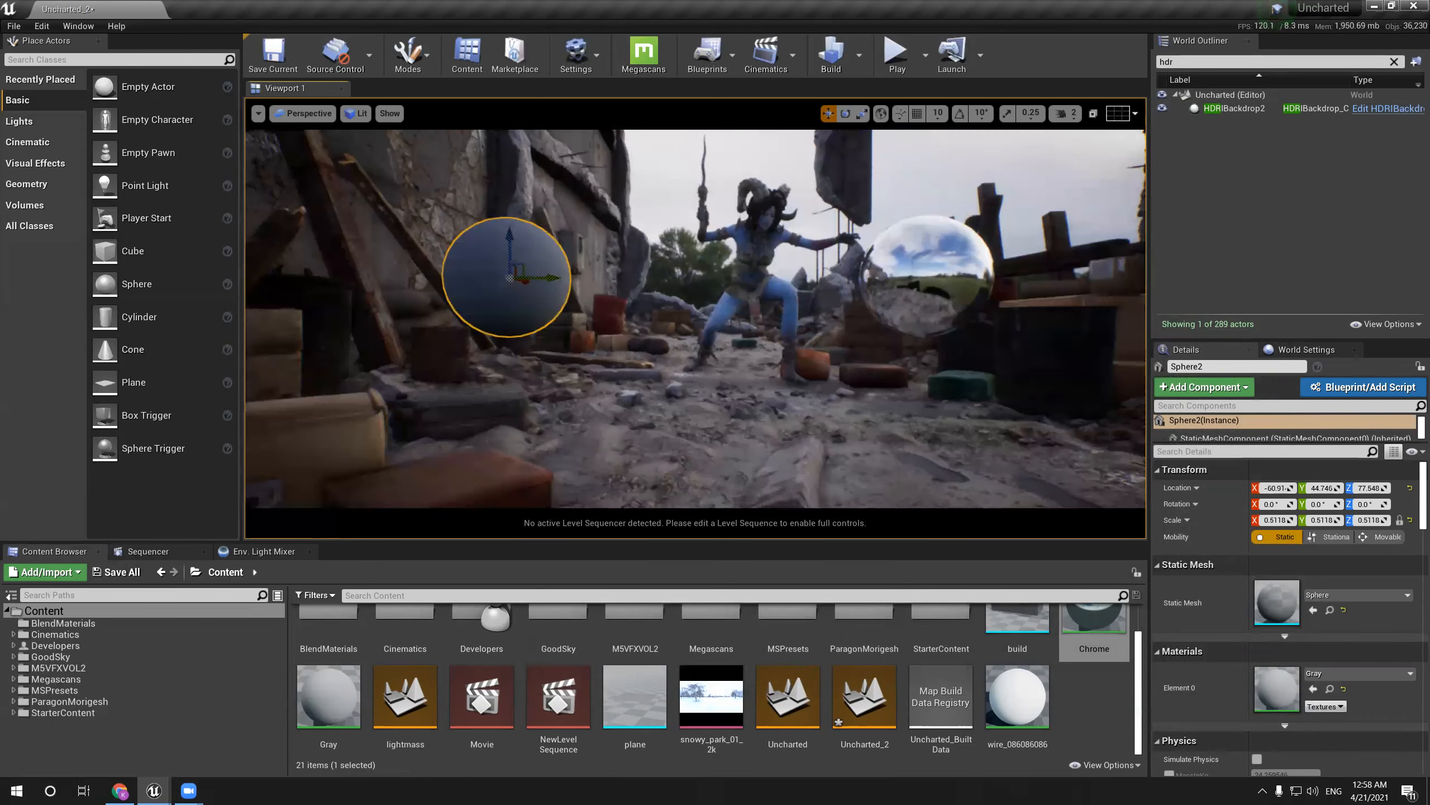
pyautogui.press('g')
pyautogui.press('g')
pyautogui.moveTo(603, 328); pyautogui.dragTo(603, 322, button='middle')
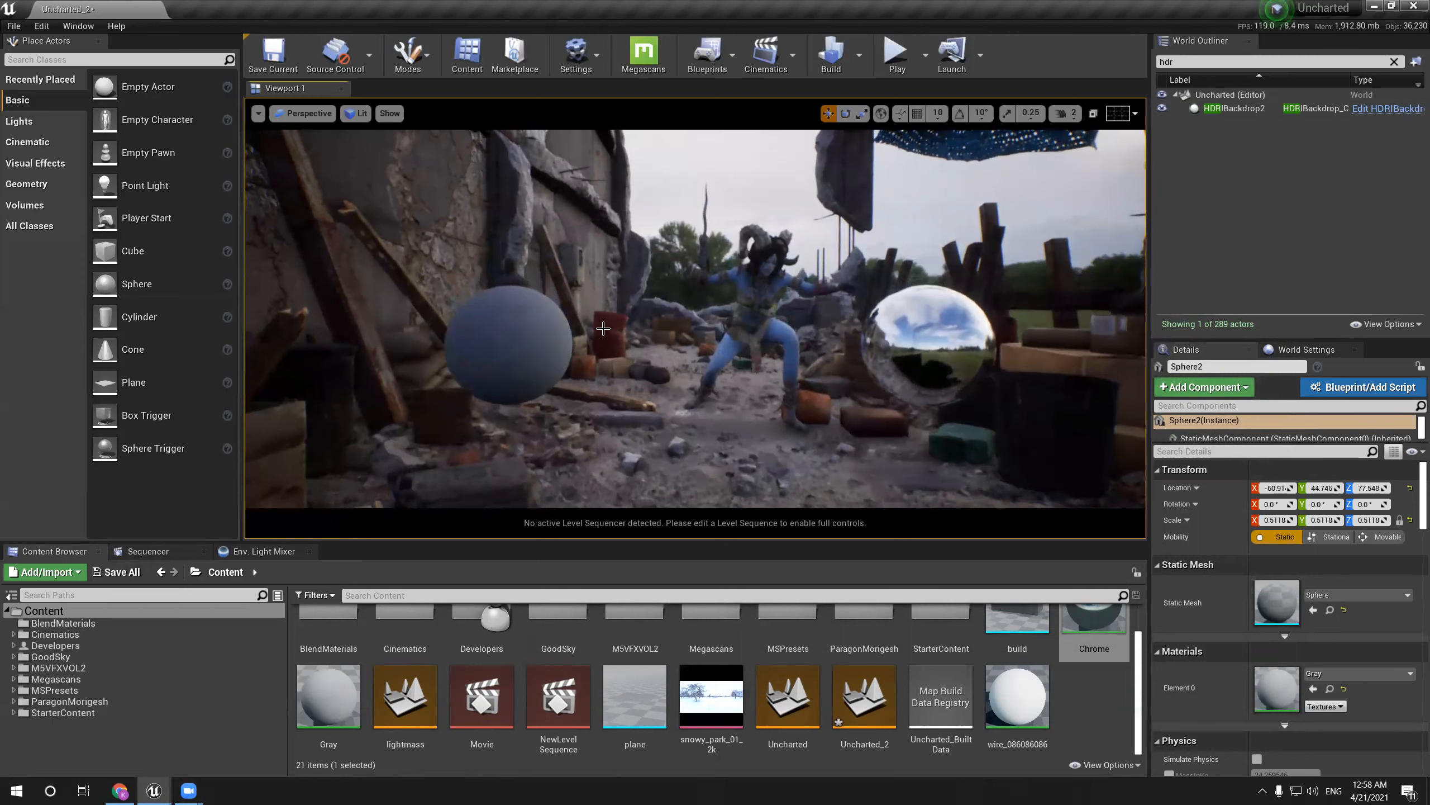
pyautogui.moveTo(542, 342); pyautogui.dragTo(511, 337)
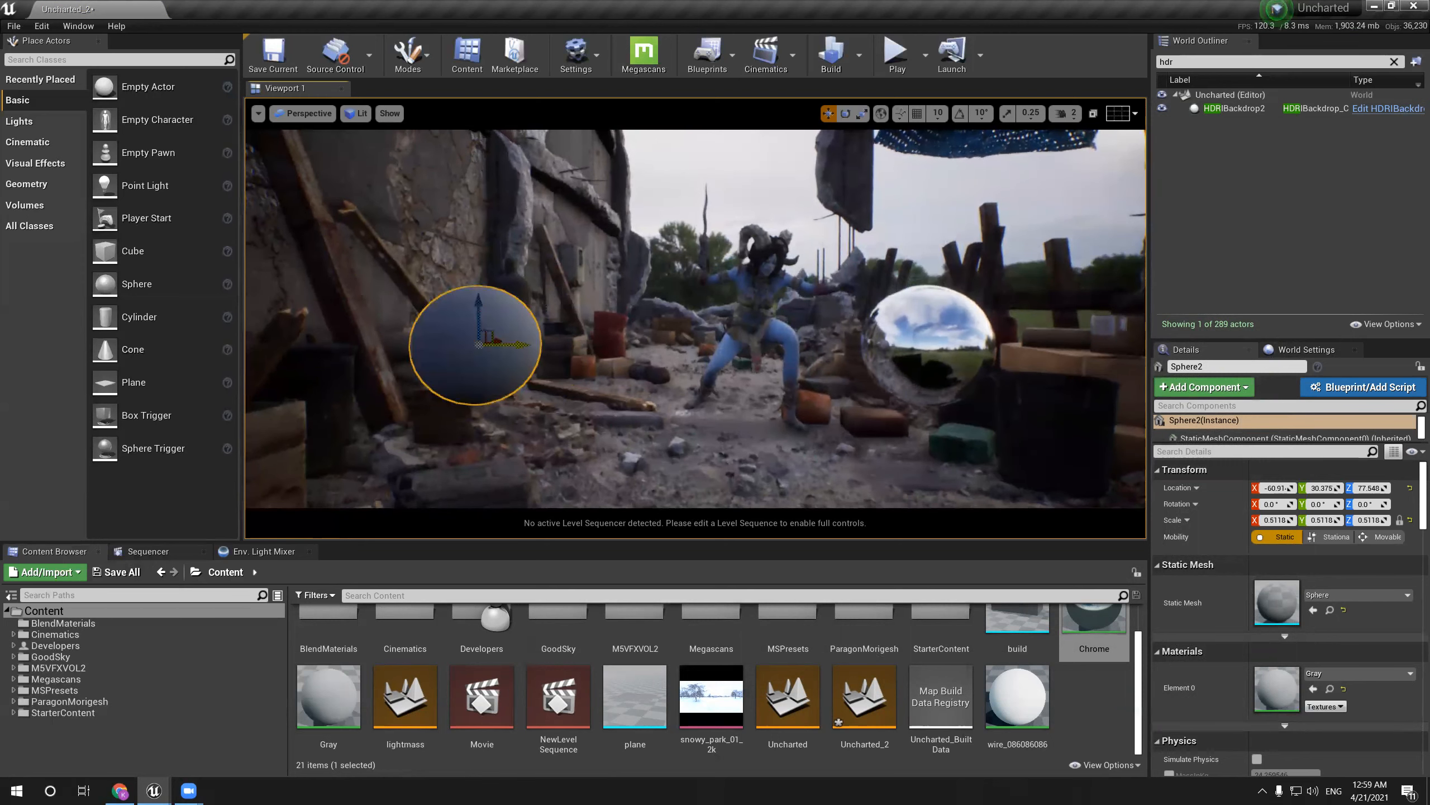
pyautogui.press('g')
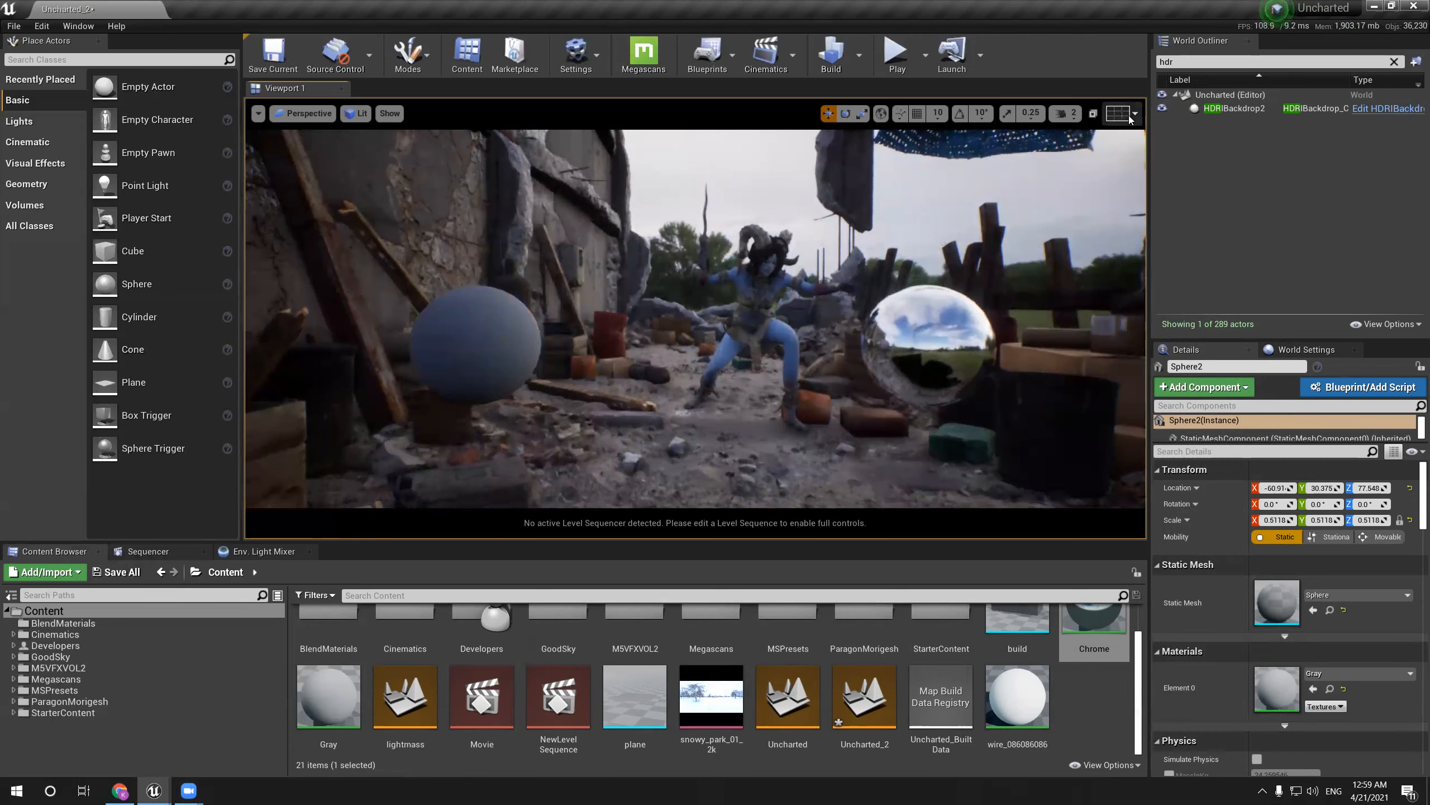
# Select the HDRI backdrop, and open the snowy_park_01_2k texture to examine its image before closing it
pyautogui.doubleClick(1233, 109)
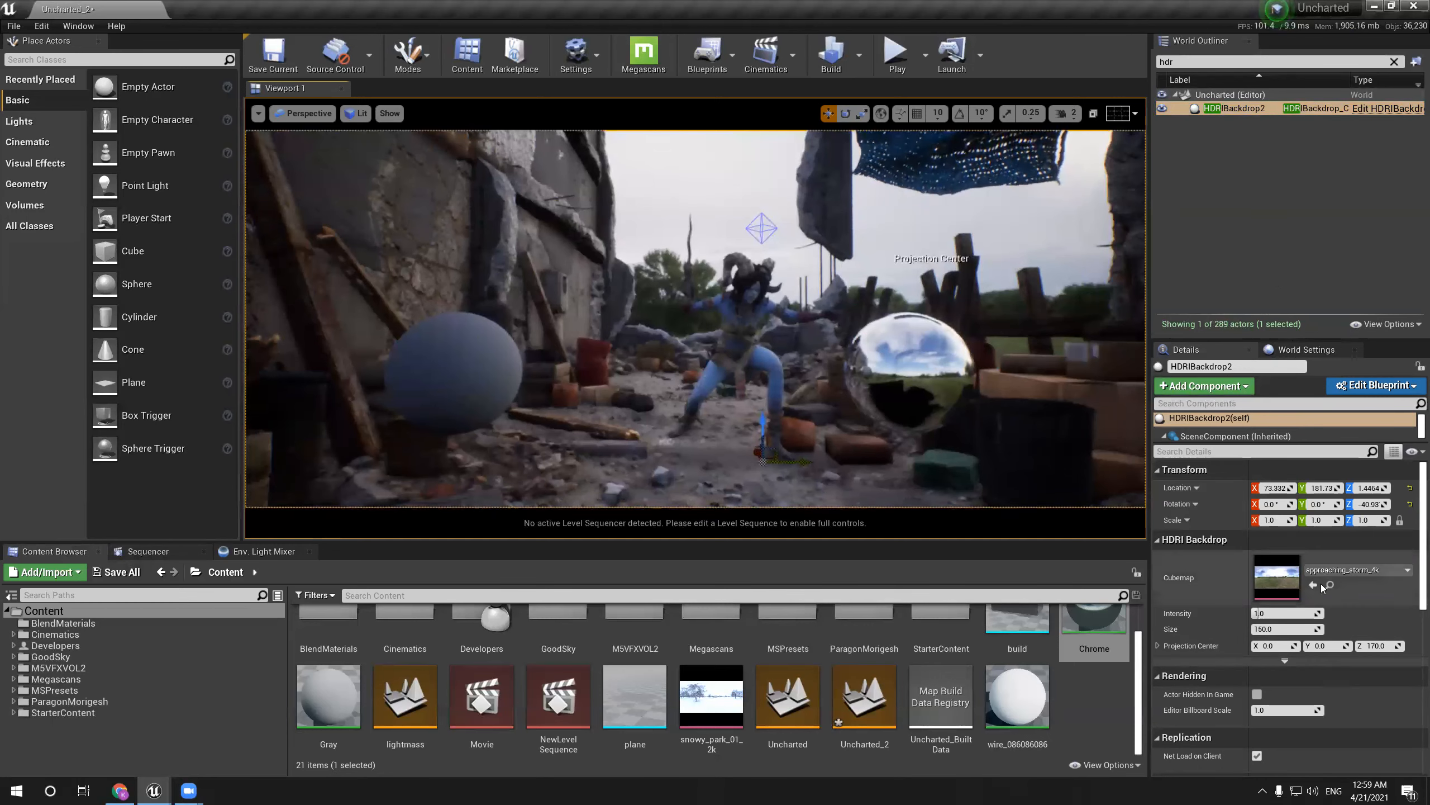
pyautogui.moveTo(834, 317); pyautogui.dragTo(840, 322, button='right')
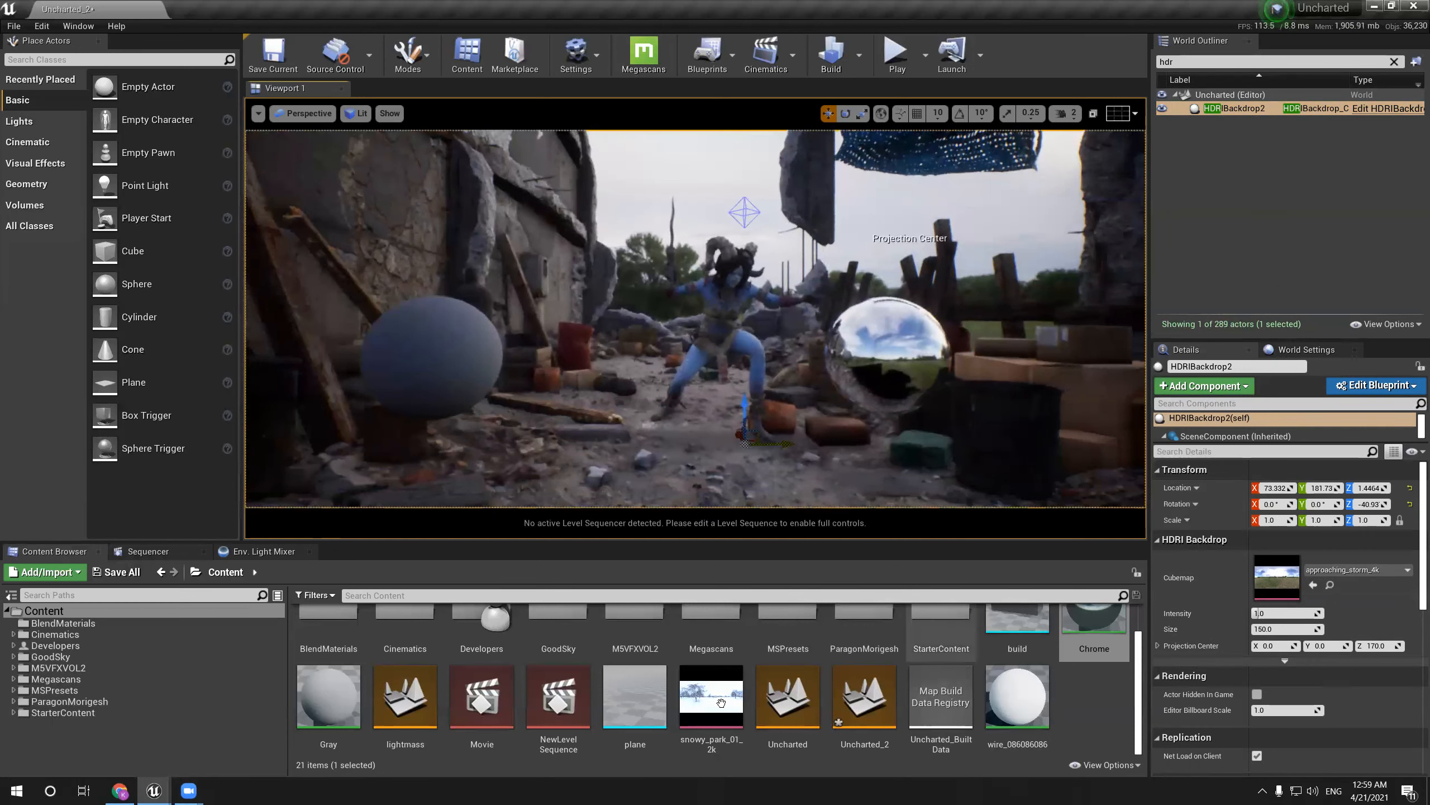
pyautogui.moveTo(738, 354); pyautogui.dragTo(738, 354, button='right')
pyautogui.moveTo(688, 678)
pyautogui.mouseDown()
pyautogui.moveTo(734, 665)
pyautogui.moveTo(571, 307)
pyautogui.moveTo(1211, 589)
pyautogui.moveTo(1278, 573)
pyautogui.moveTo(693, 672)
pyautogui.mouseUp()
pyautogui.click(693, 673)
pyautogui.doubleClick(693, 672)
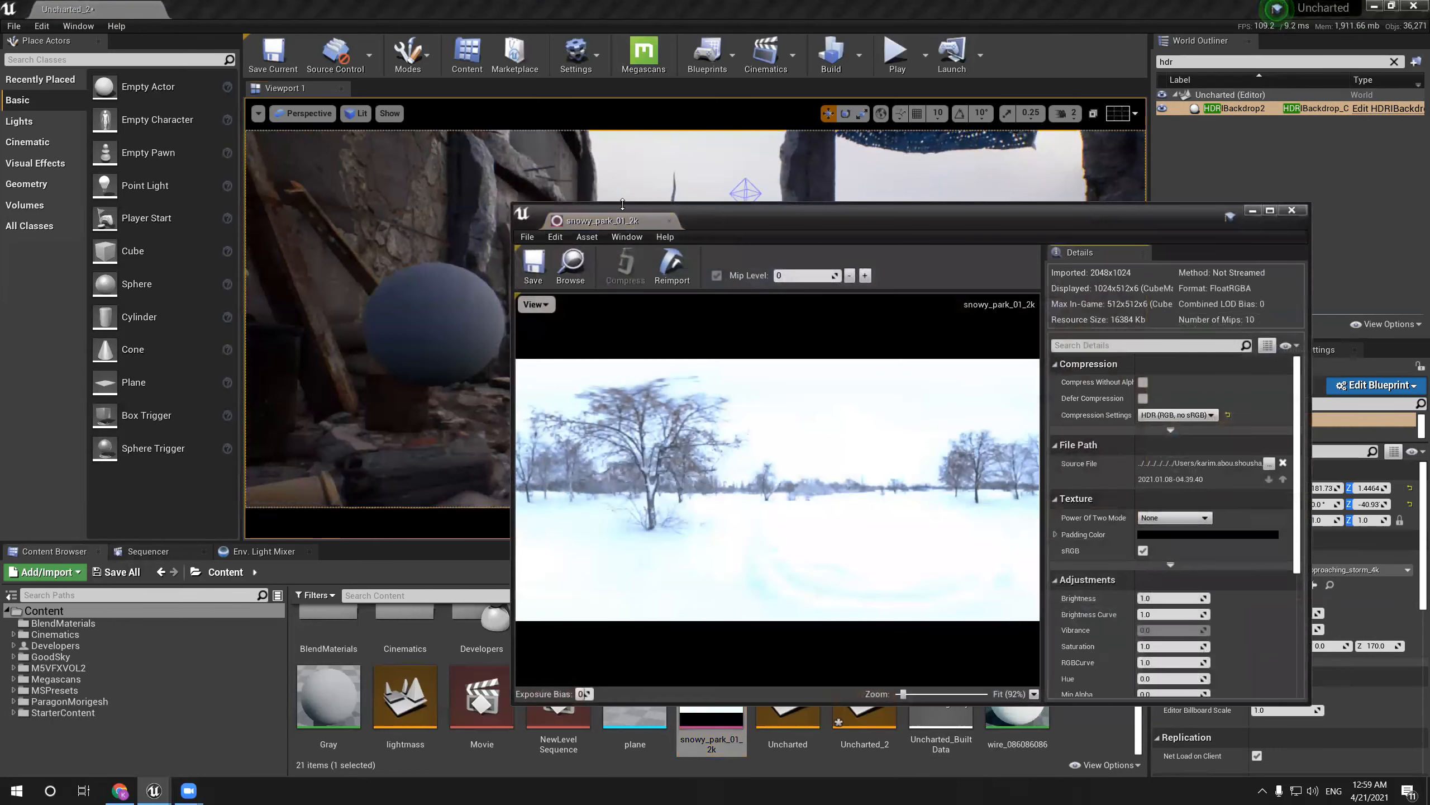
pyautogui.click(1292, 210)
# Assign the snowy_park_01_2k texture as the HDRI backdrop's cubemap
pyautogui.moveTo(711, 698); pyautogui.dragTo(1276, 580)
pyautogui.moveTo(696, 321)
pyautogui.mouseDown(button='right')
pyautogui.moveTo(683, 314)
pyautogui.moveTo(710, 322)
pyautogui.moveTo(696, 327)
pyautogui.moveTo(688, 293)
pyautogui.moveTo(704, 324)
pyautogui.mouseUp(button='right')
pyautogui.press('s')
pyautogui.press('w')
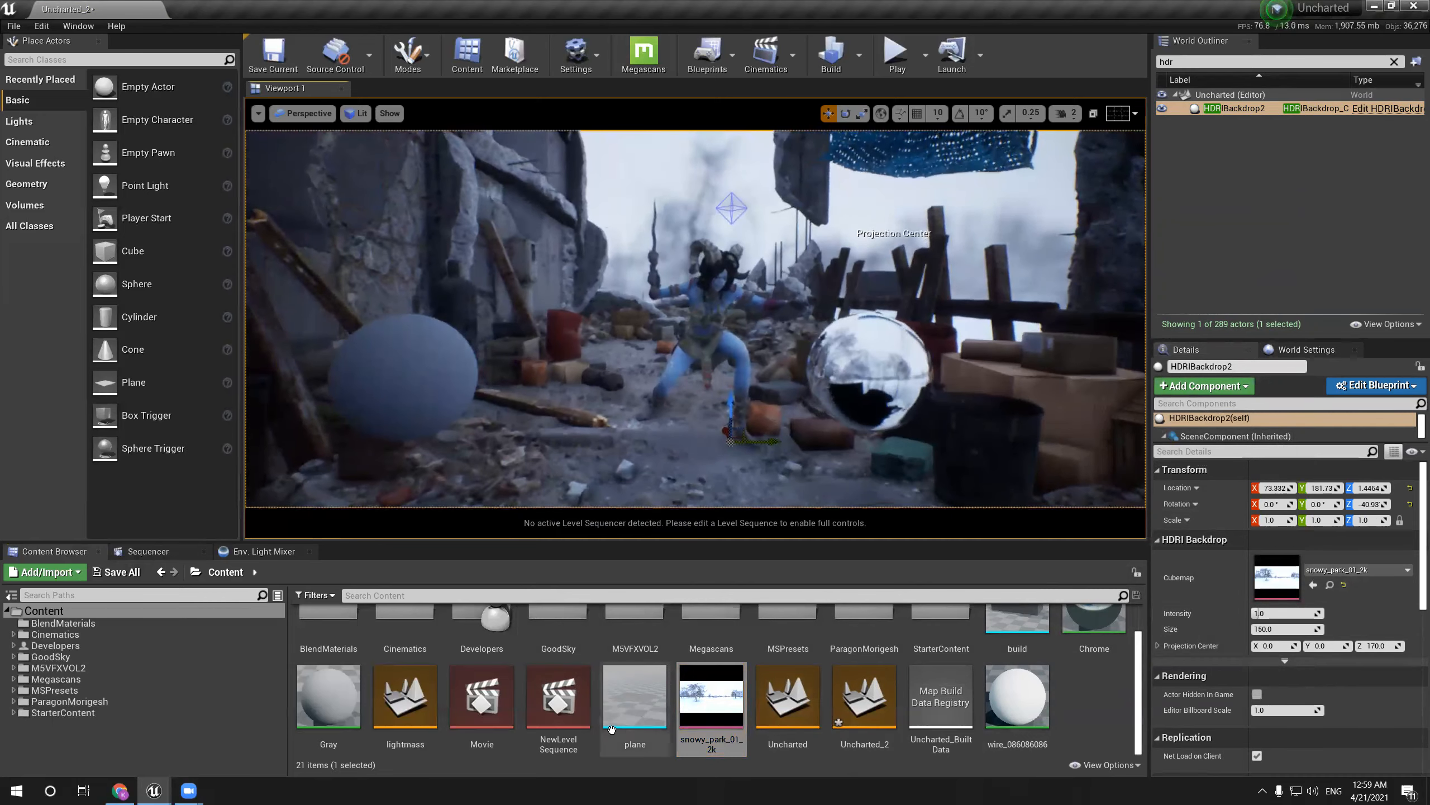
# Set the HDRI backdrop's intensity to 0.5
pyautogui.moveTo(805, 333); pyautogui.dragTo(807, 366, button='right')
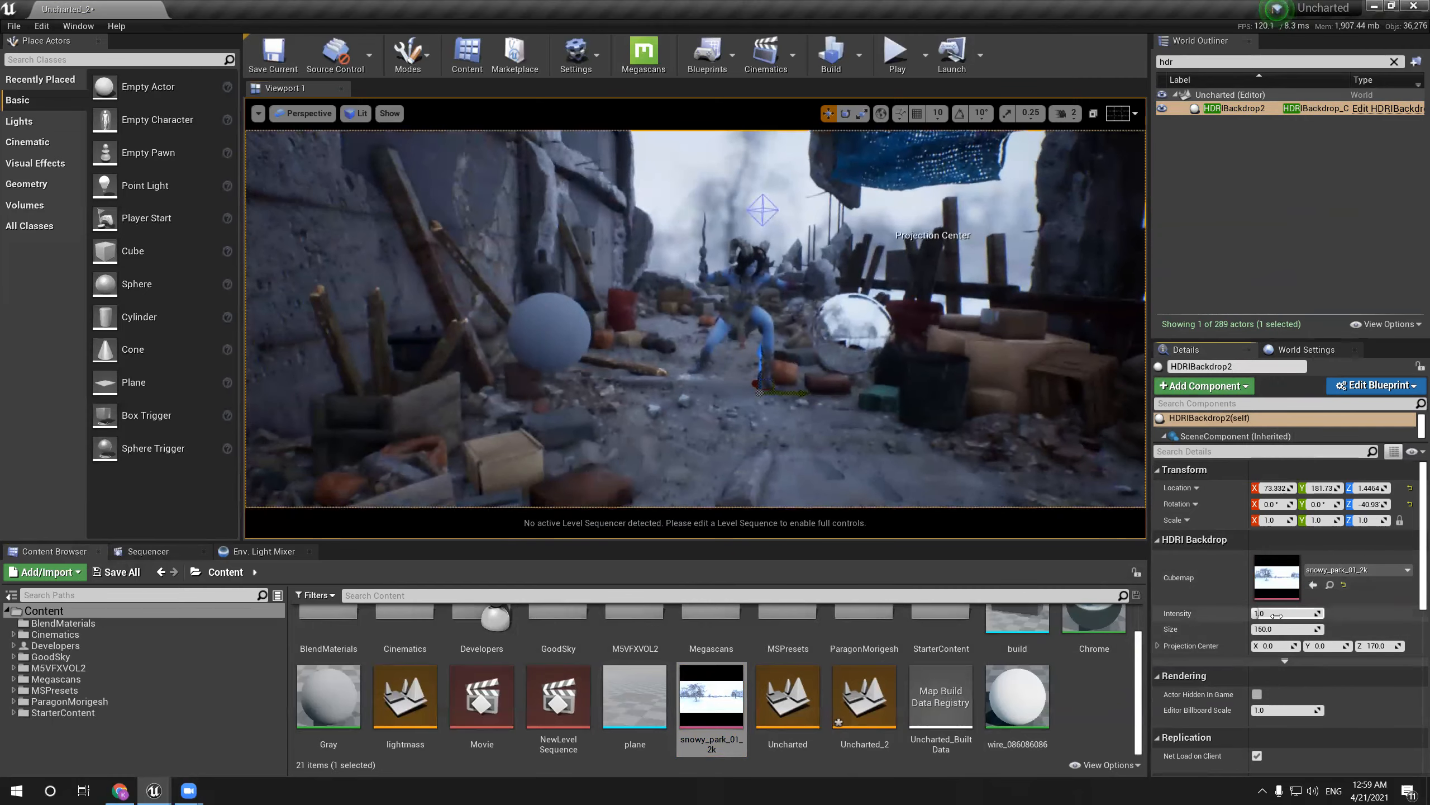
pyautogui.write('0.5')
pyautogui.press('Return')
pyautogui.moveTo(735, 378)
pyautogui.mouseDown(button='right')
pyautogui.moveTo(729, 366)
pyautogui.moveTo(740, 387)
pyautogui.moveTo(748, 358)
pyautogui.mouseUp(button='right')
pyautogui.scroll(-3, 748, 358)
pyautogui.press('g')
pyautogui.scroll(-3, 761, 409)
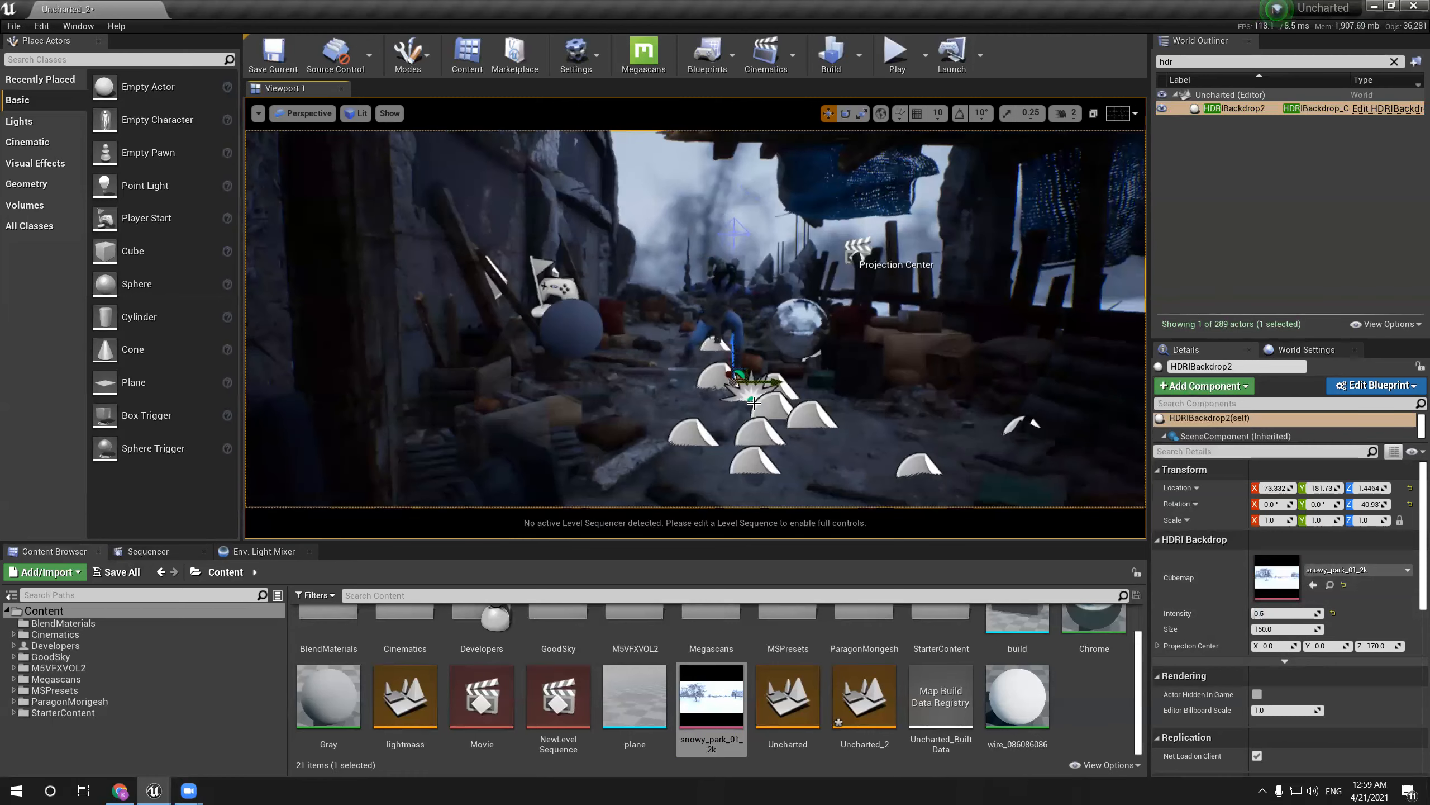
# Rotate the HDRI backdrop about Z to about -42.9°
pyautogui.press('e')
pyautogui.scroll(2, 693, 436)
pyautogui.moveTo(722, 390)
pyautogui.mouseDown()
pyautogui.moveTo(753, 390)
pyautogui.moveTo(716, 390)
pyautogui.moveTo(730, 390)
pyautogui.mouseUp()
pyautogui.moveTo(730, 390); pyautogui.dragTo(717, 381, button='right')
pyautogui.press('g')
# Add a directional light near the character and rotate it about Z to about -3.2°
pyautogui.click(12, 129)
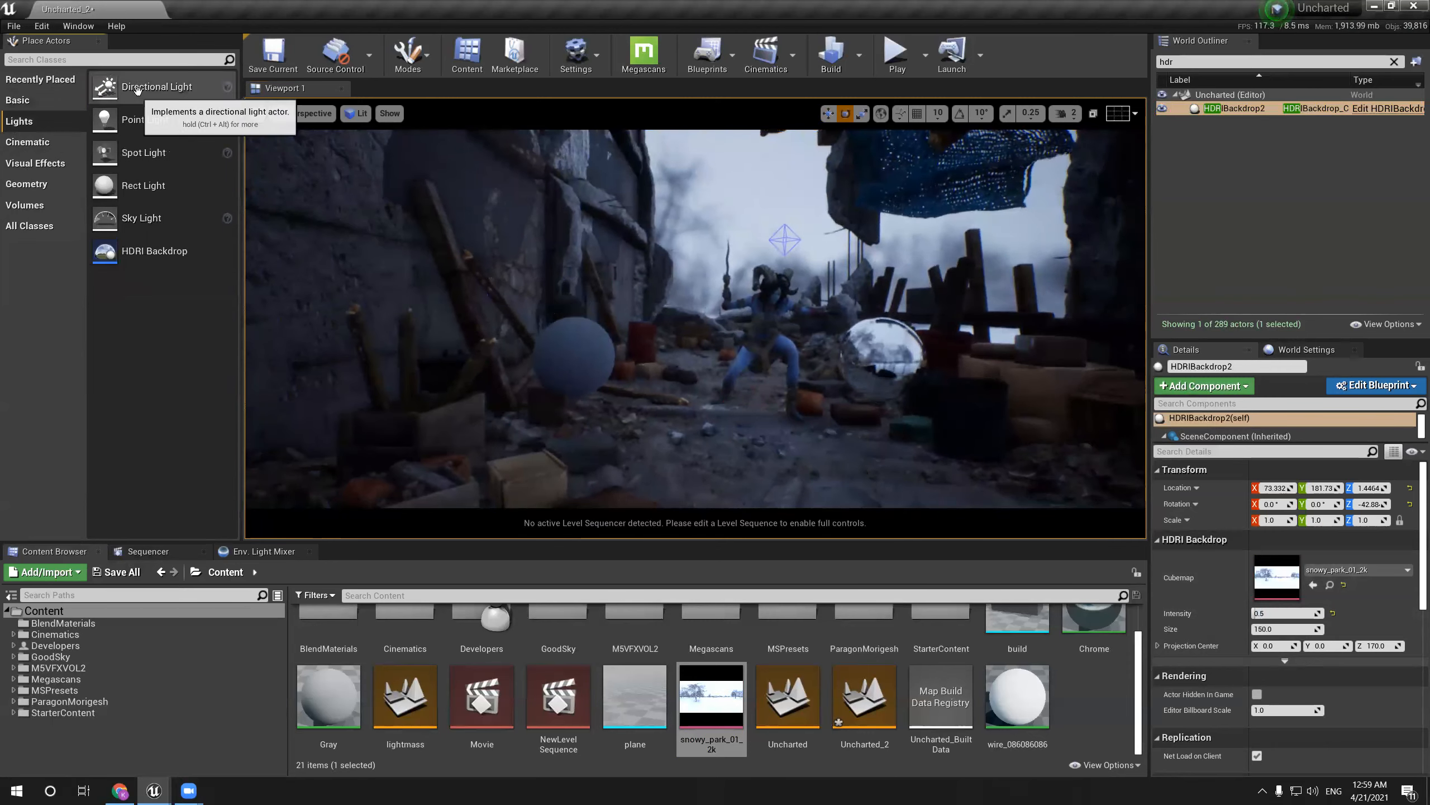
pyautogui.moveTo(147, 86); pyautogui.dragTo(670, 395)
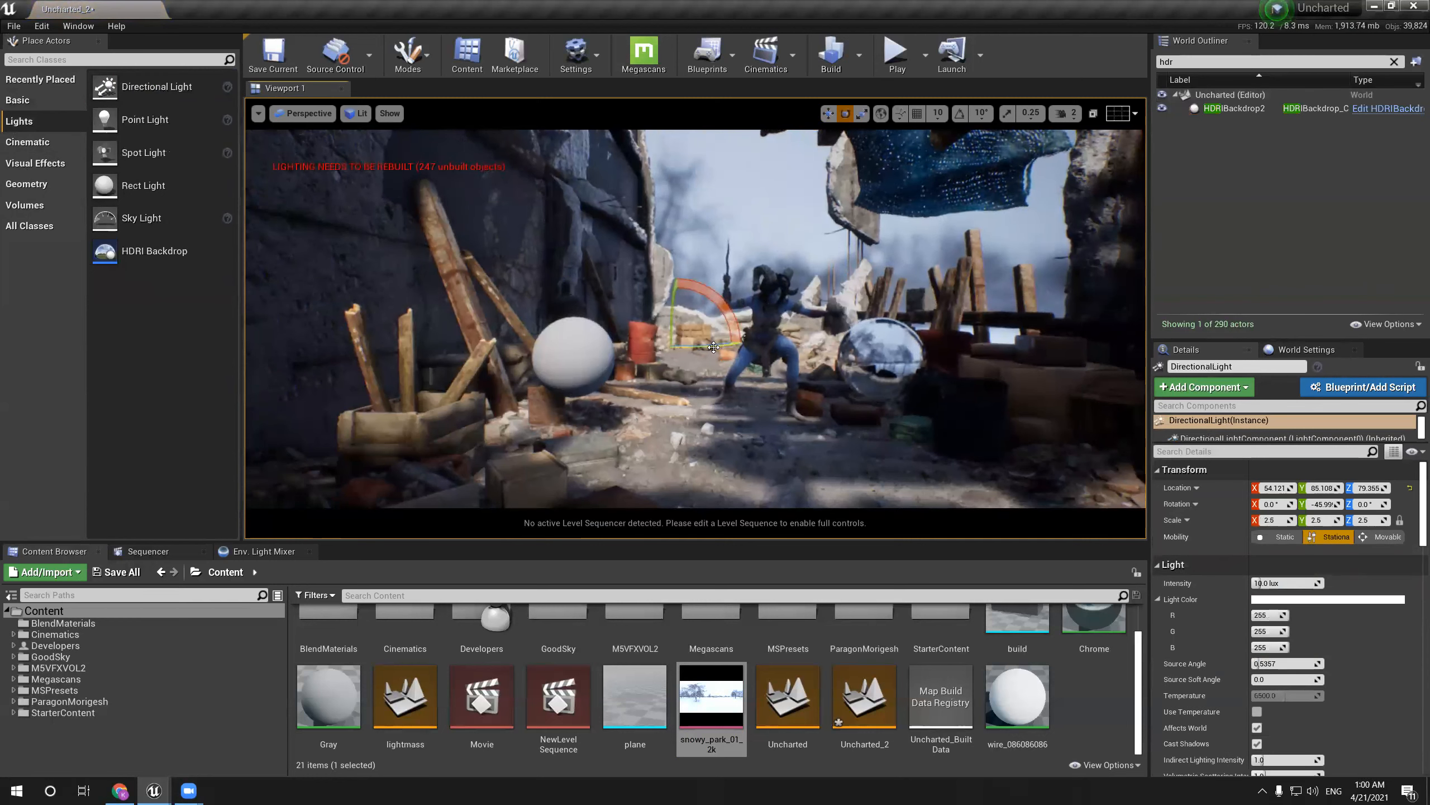
pyautogui.moveTo(714, 347); pyautogui.dragTo(705, 347)
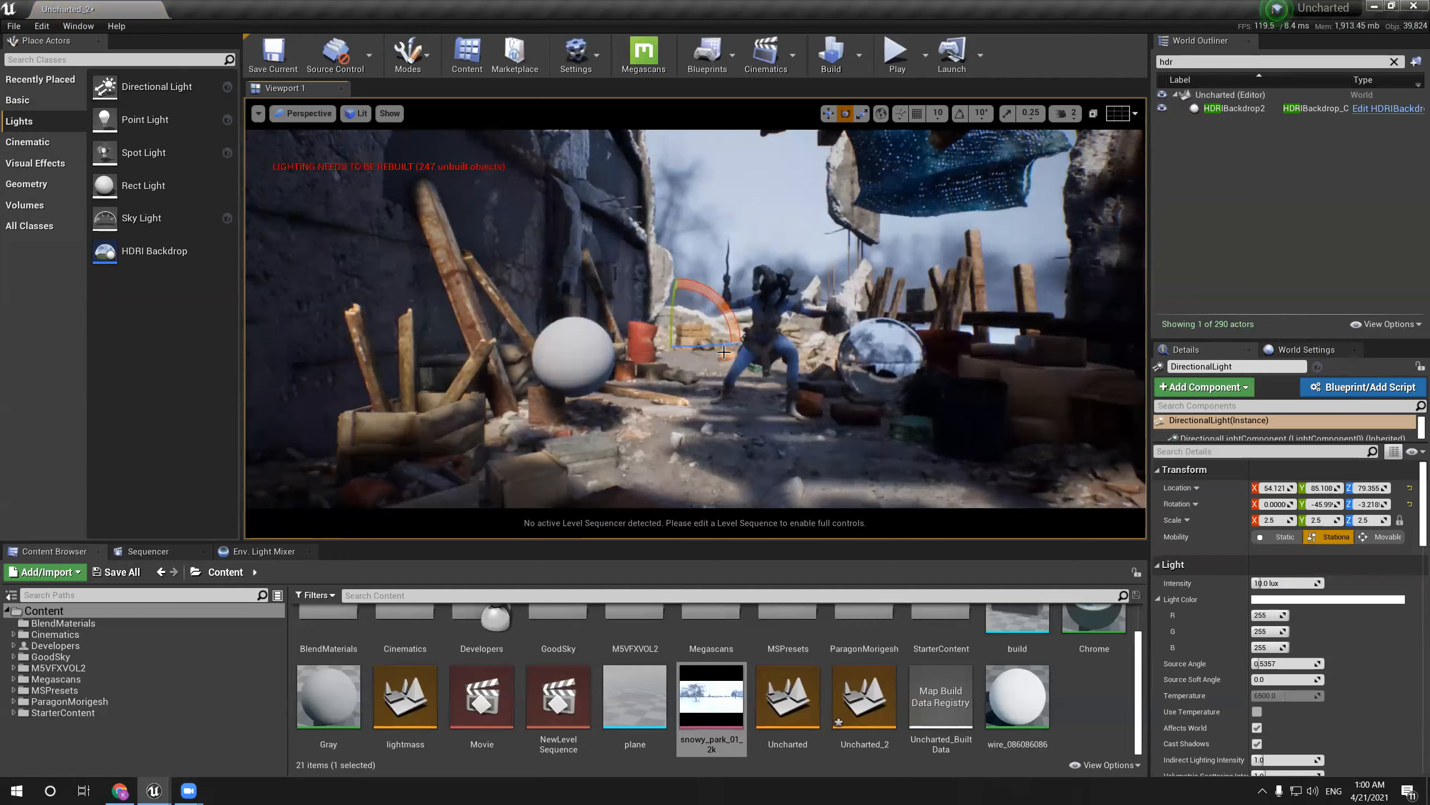
# Check the new lighting in a full-screen viewport and set the directional light's mobility to Movable
pyautogui.press('F11')
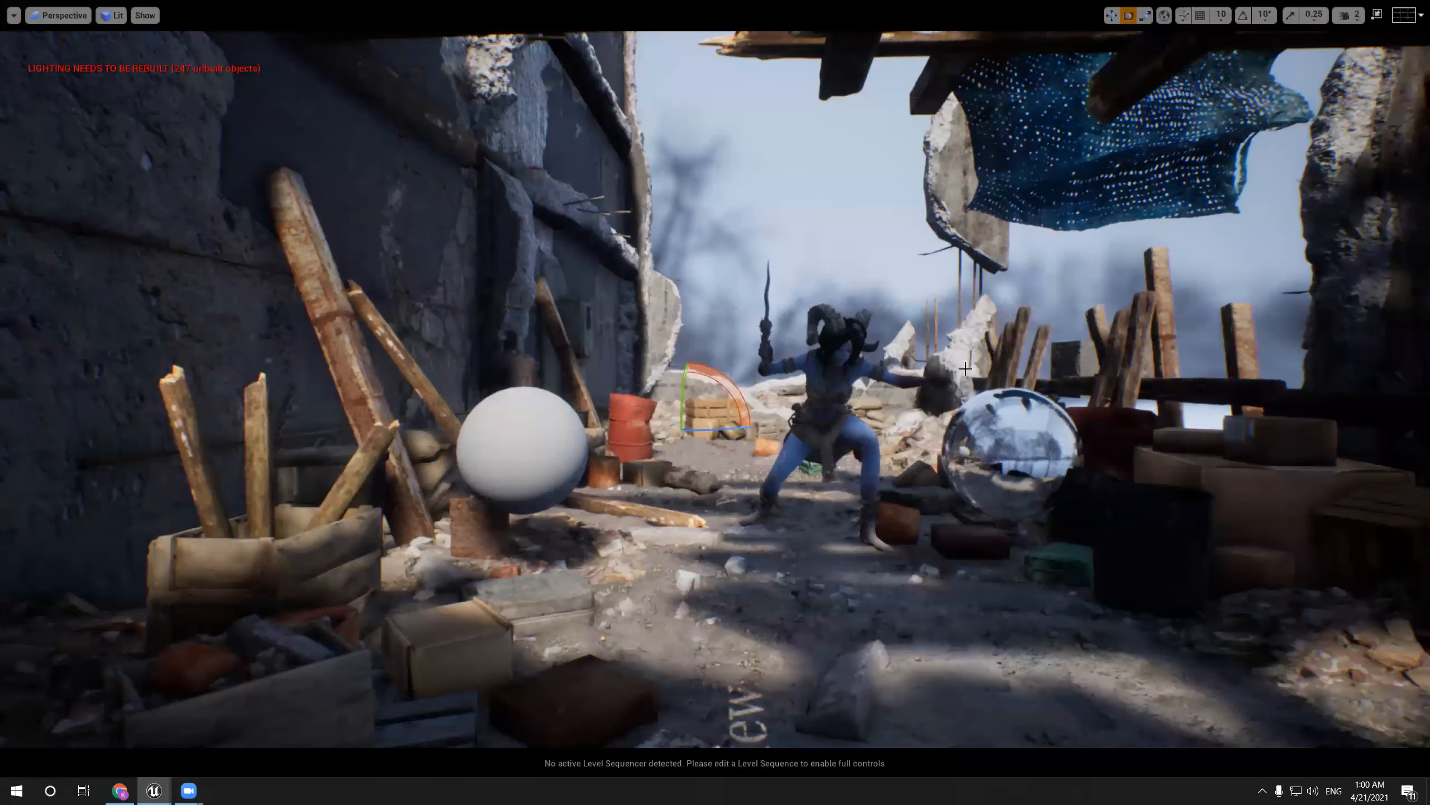
pyautogui.press('F11')
pyautogui.click(1388, 538)
# Rotate the directional light in a full-screen viewport until sunlight rakes across the ruined building wall, undoing one unwanted rotation
pyautogui.press('F11')
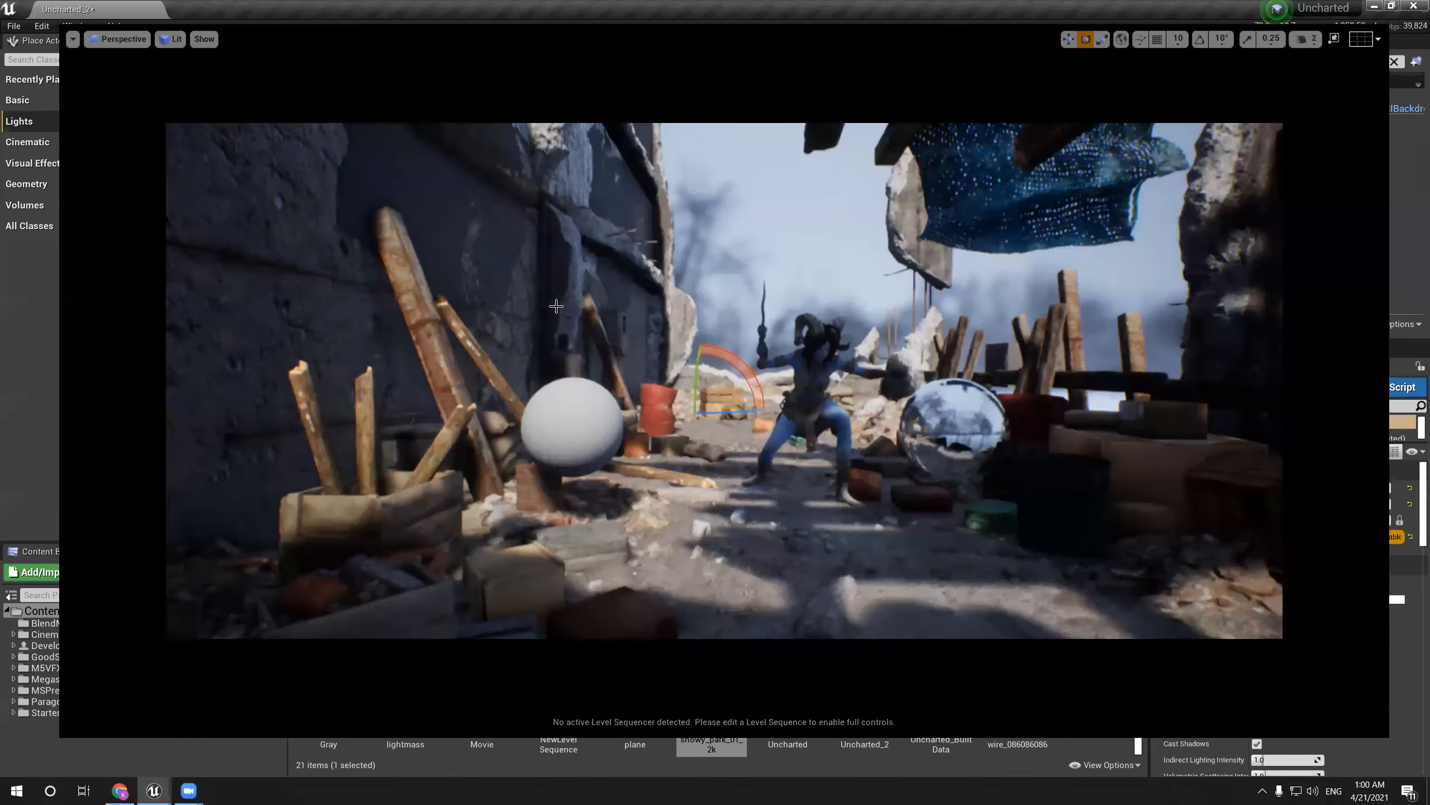
pyautogui.moveTo(725, 430); pyautogui.dragTo(838, 398)
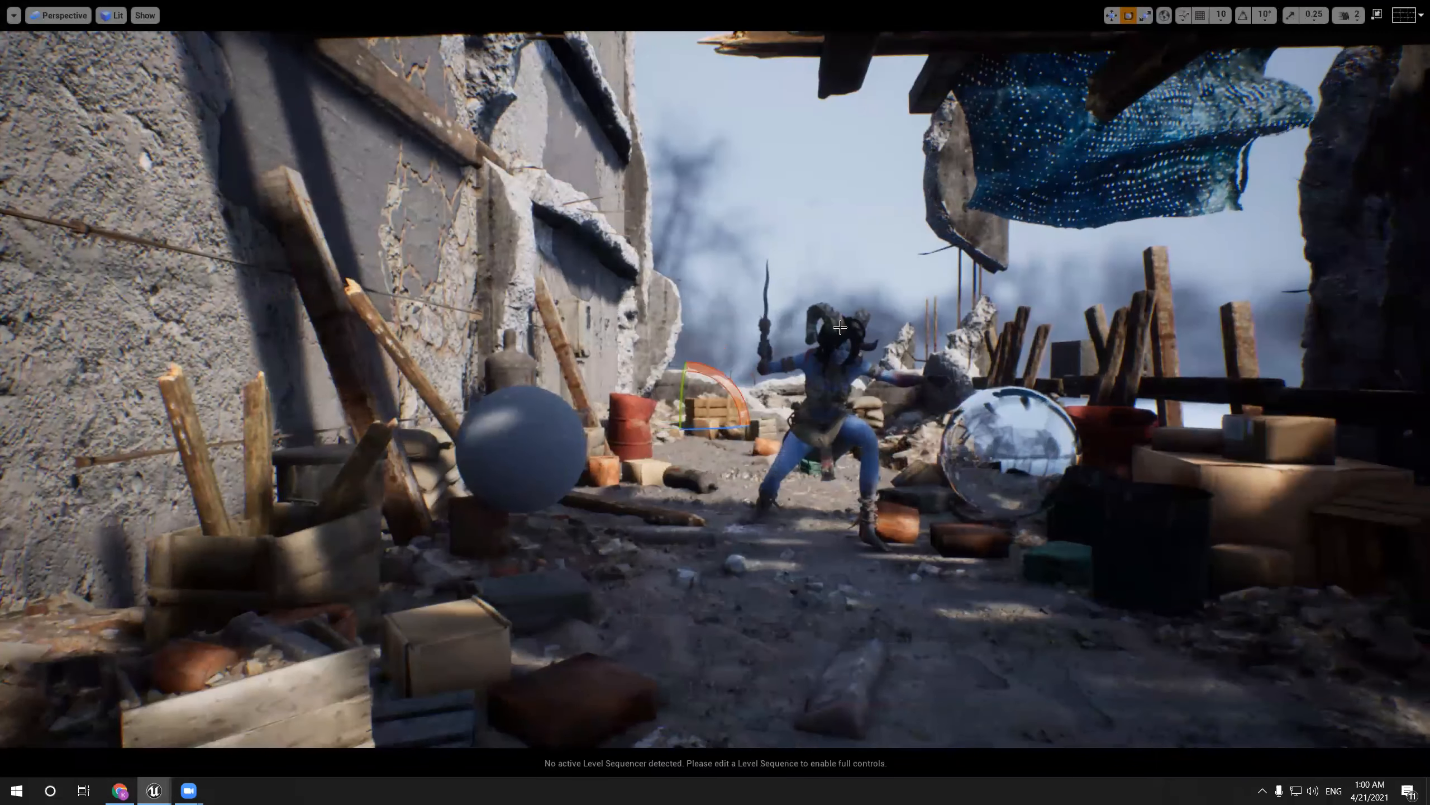
pyautogui.moveTo(724, 427); pyautogui.dragTo(641, 393)
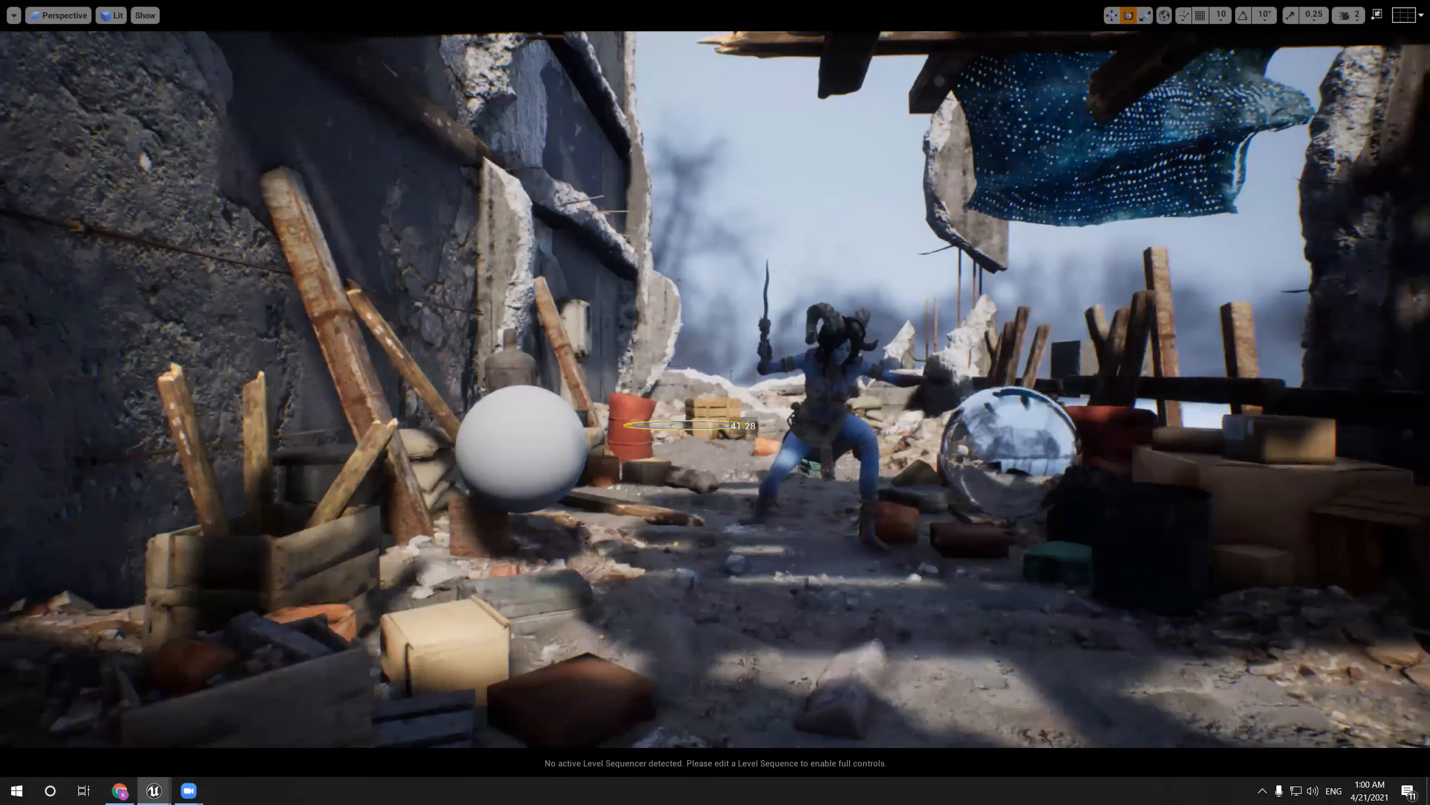
pyautogui.moveTo(715, 426); pyautogui.dragTo(686, 422)
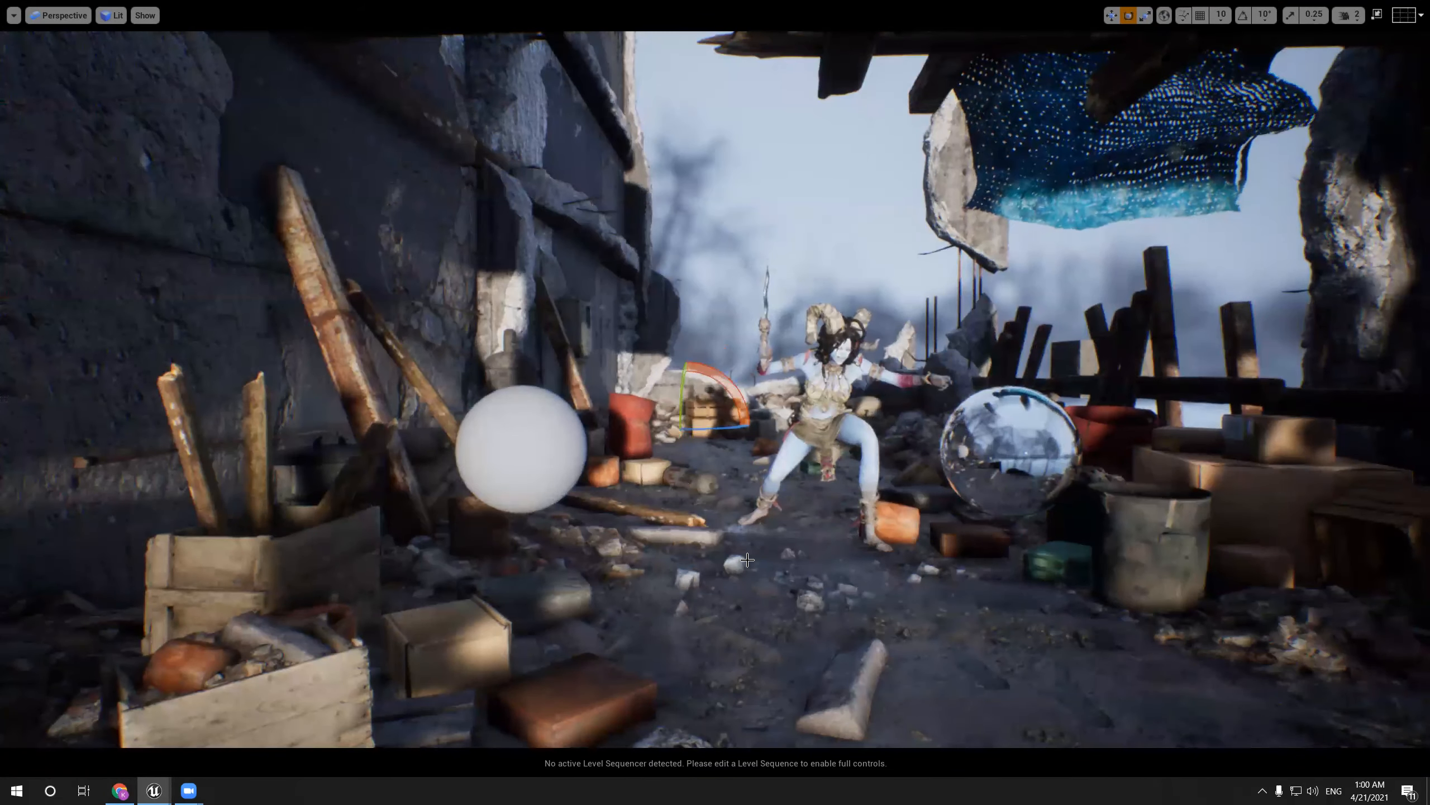
pyautogui.hotkey('ctrl', 'z')
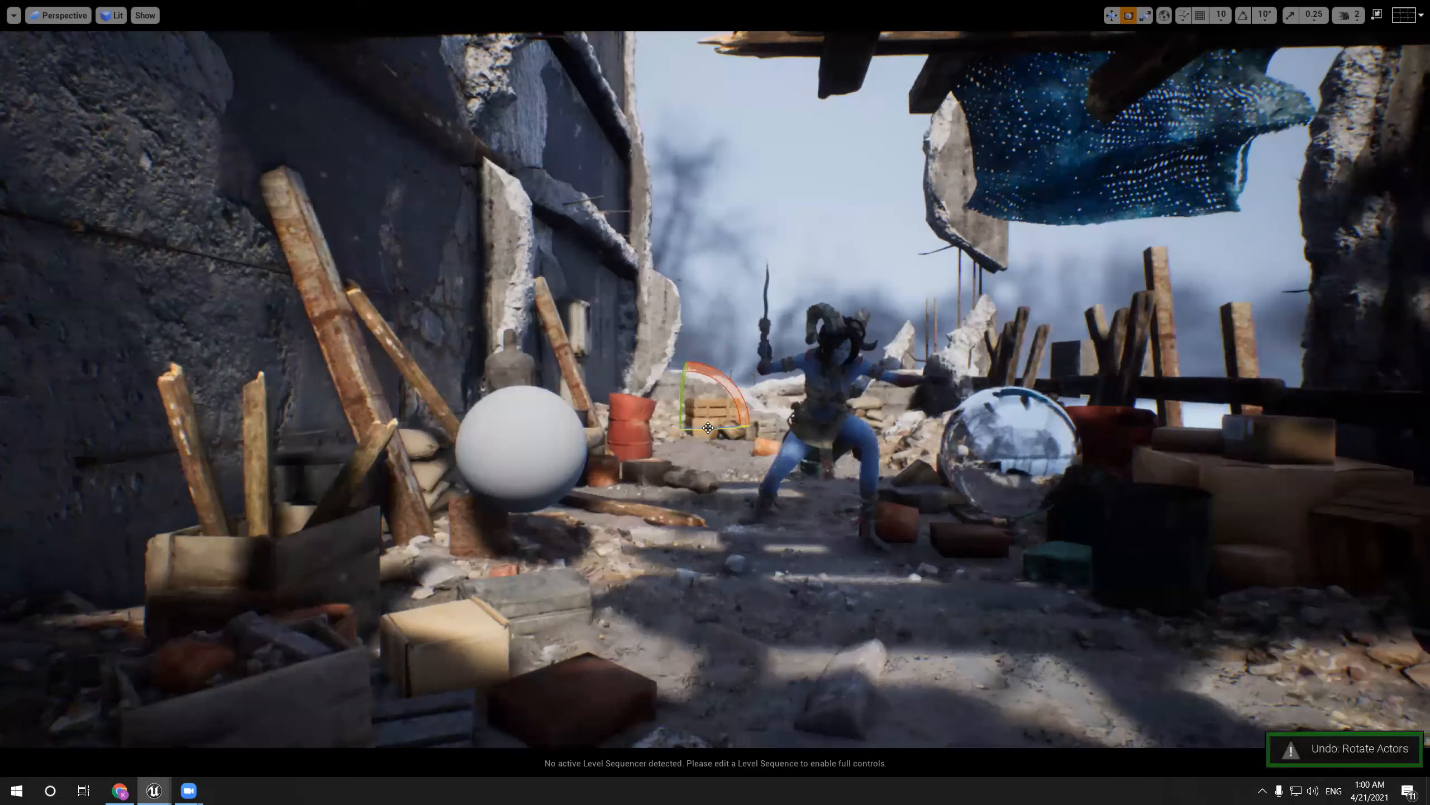
pyautogui.moveTo(707, 428); pyautogui.dragTo(617, 428)
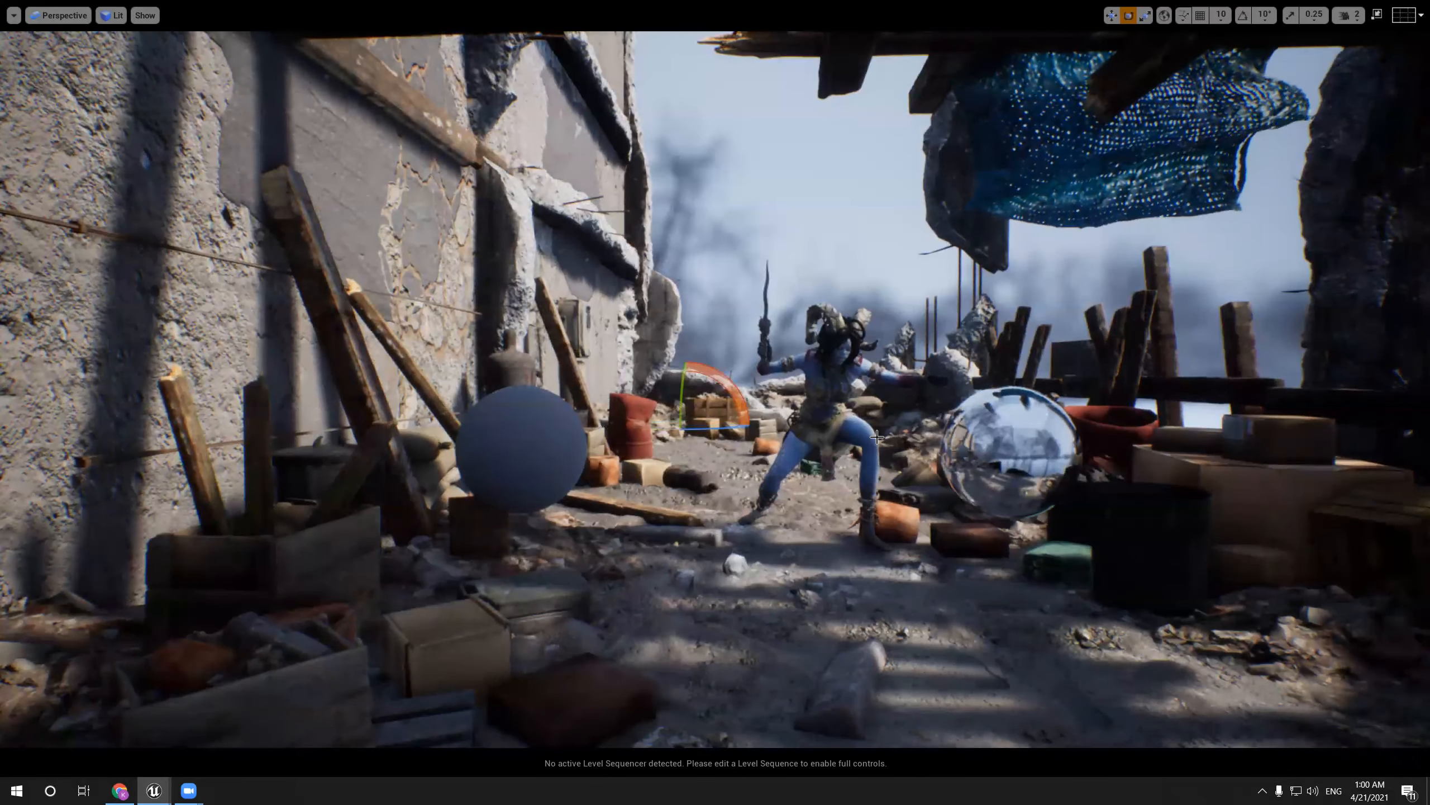
# Inspect the character and reference spheres under the new light direction, both up close and from afar
pyautogui.scroll(8, 877, 437)
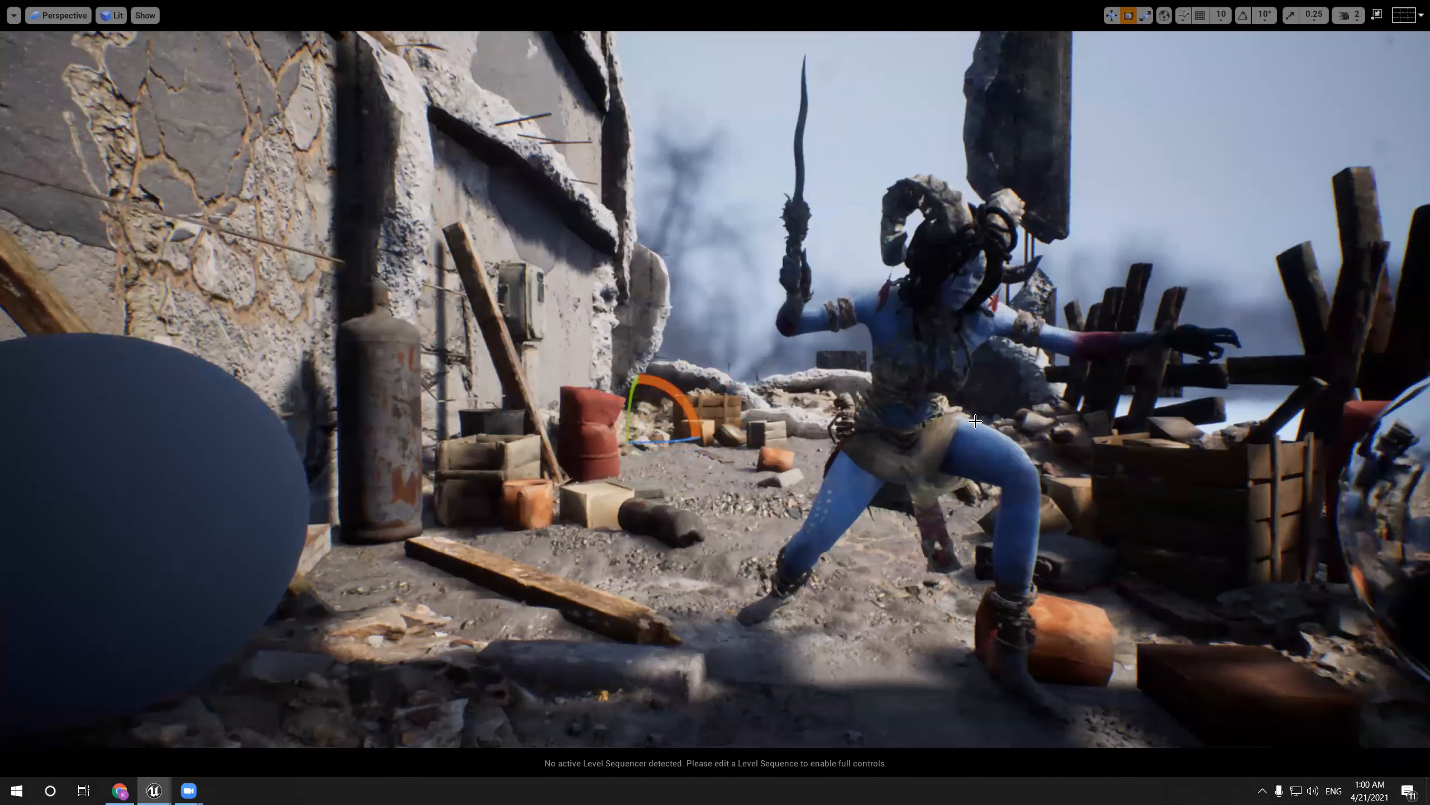
pyautogui.scroll(-10, 1026, 441)
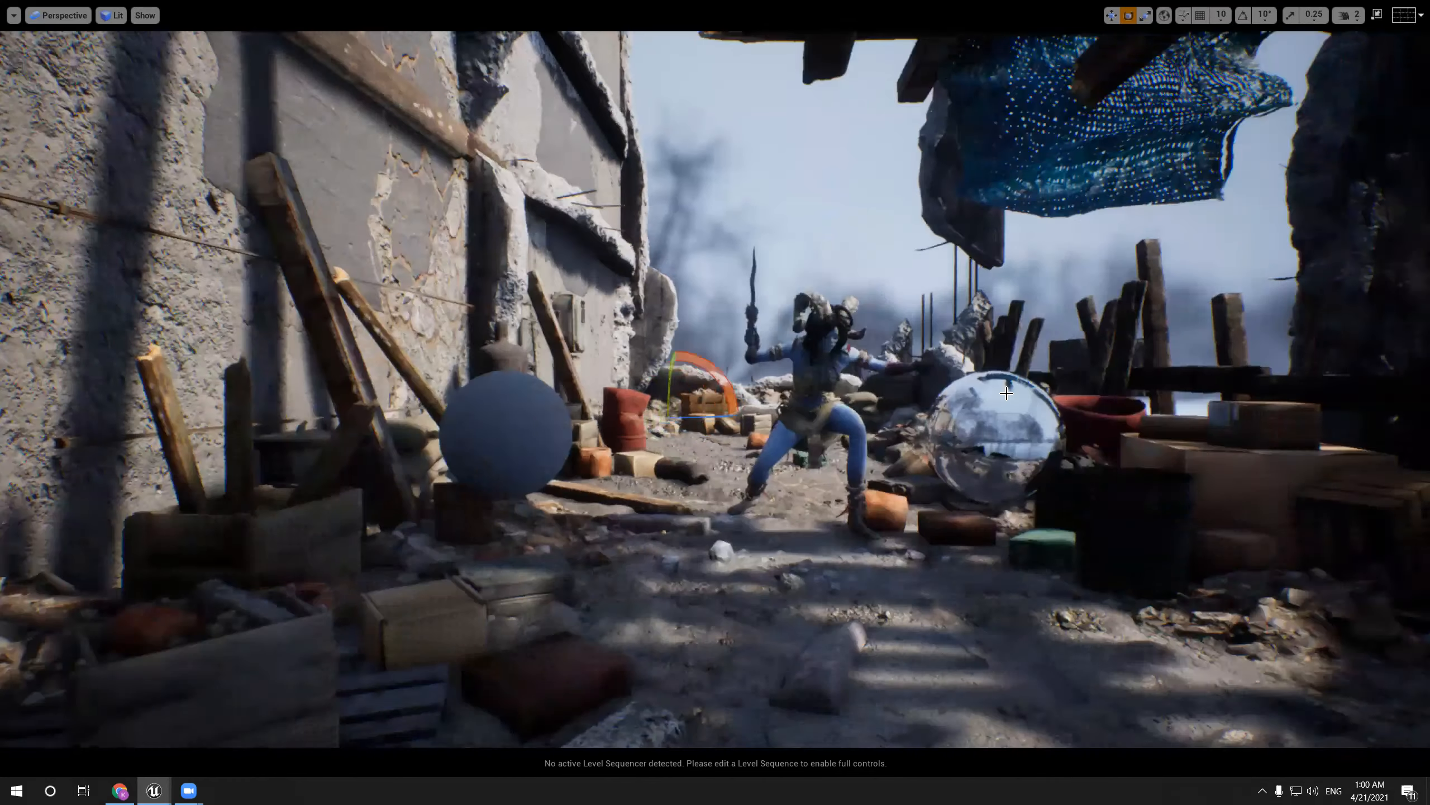
pyautogui.scroll(5, 831, 395)
pyautogui.press('g')
pyautogui.scroll(-3, 822, 384)
pyautogui.scroll(3, 822, 384)
pyautogui.press('g')
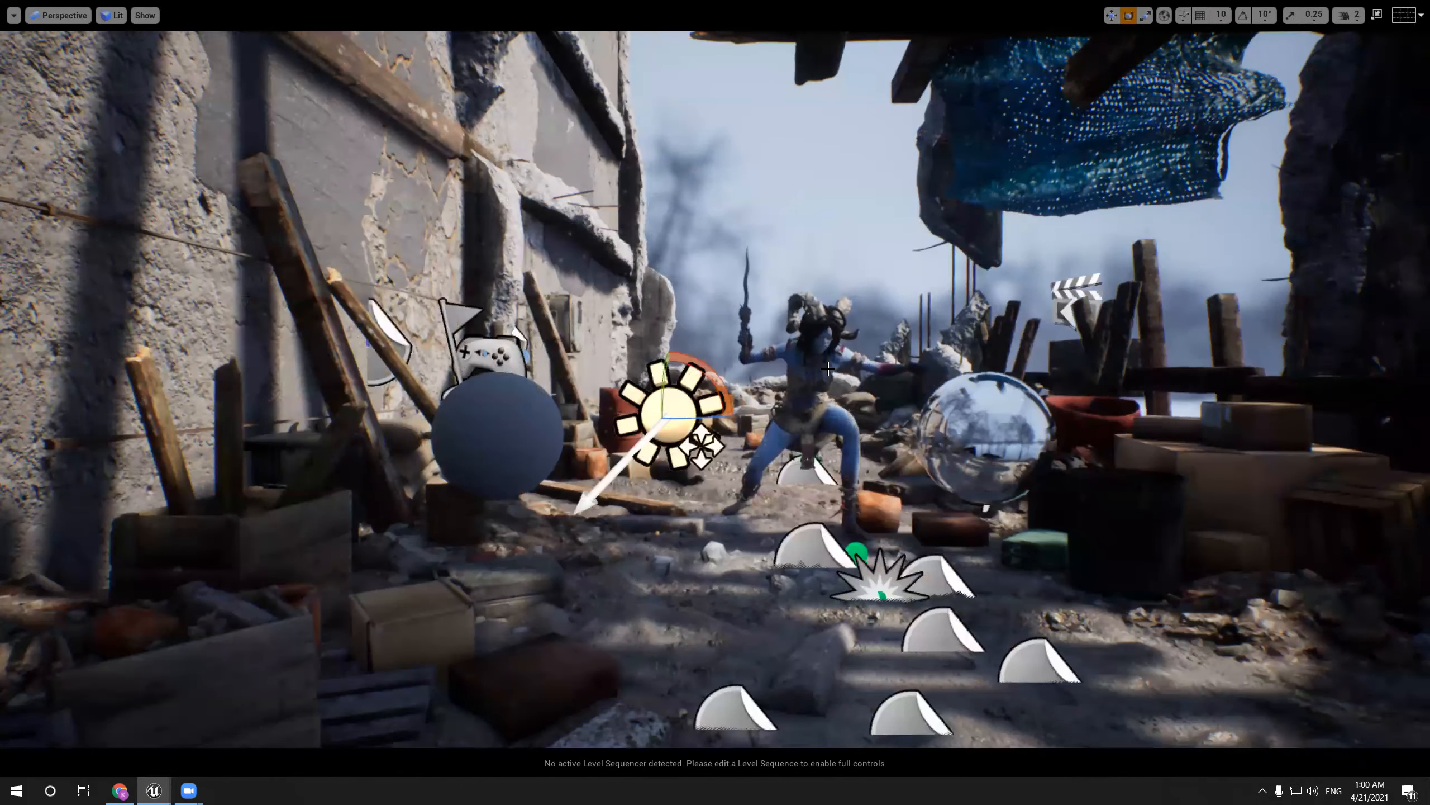
# Nudge the directional light's rotation slightly and review the shot with the editor icons hidden
pyautogui.moveTo(691, 418)
pyautogui.mouseDown()
pyautogui.moveTo(738, 417)
pyautogui.moveTo(687, 417)
pyautogui.mouseUp()
pyautogui.press('g')
pyautogui.moveTo(866, 357); pyautogui.dragTo(891, 377, button='middle')
pyautogui.scroll(-3, 866, 357)
pyautogui.scroll(3, 865, 357)
pyautogui.scroll(-3, 1074, 685)
pyautogui.scroll(3, 1043, 574)
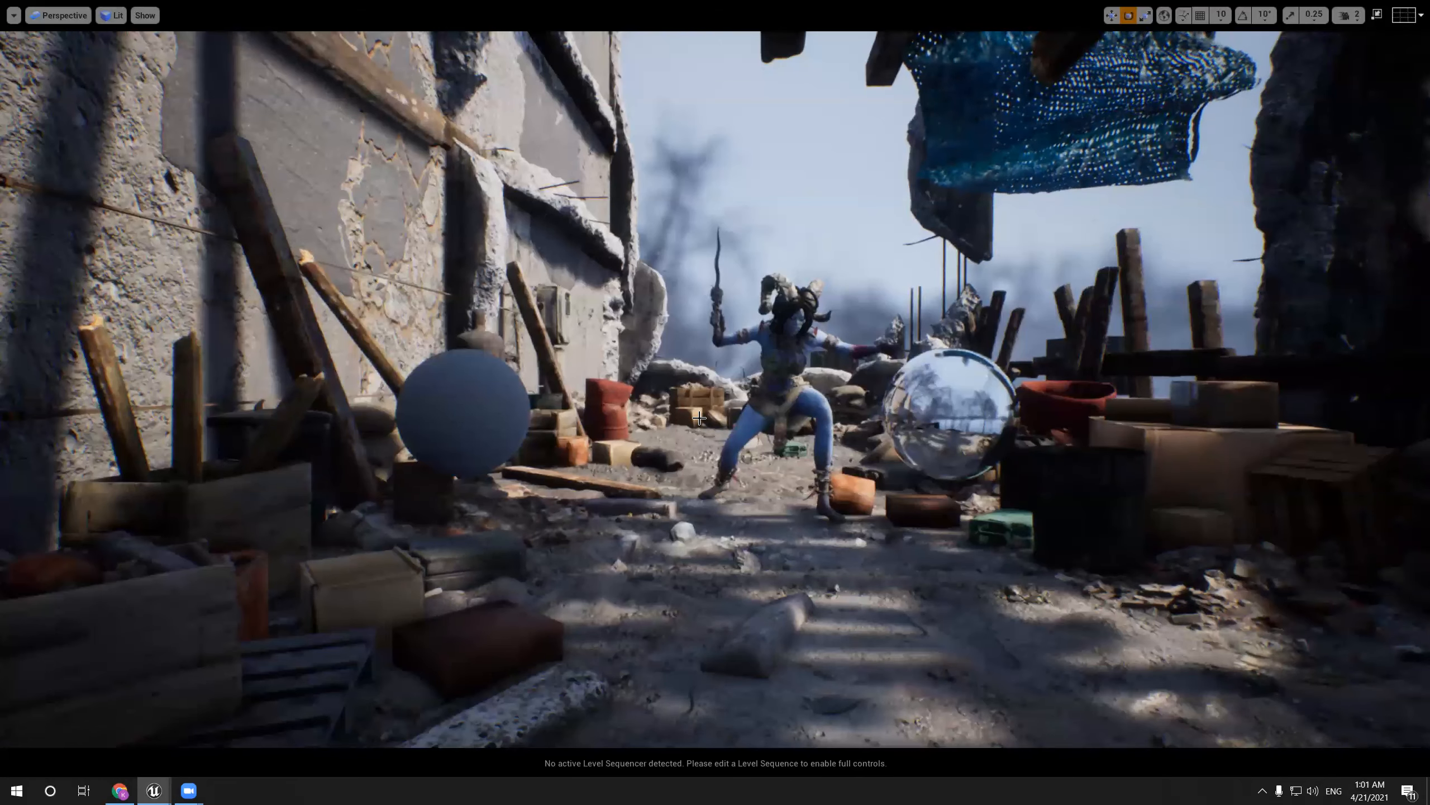
pyautogui.press('g')
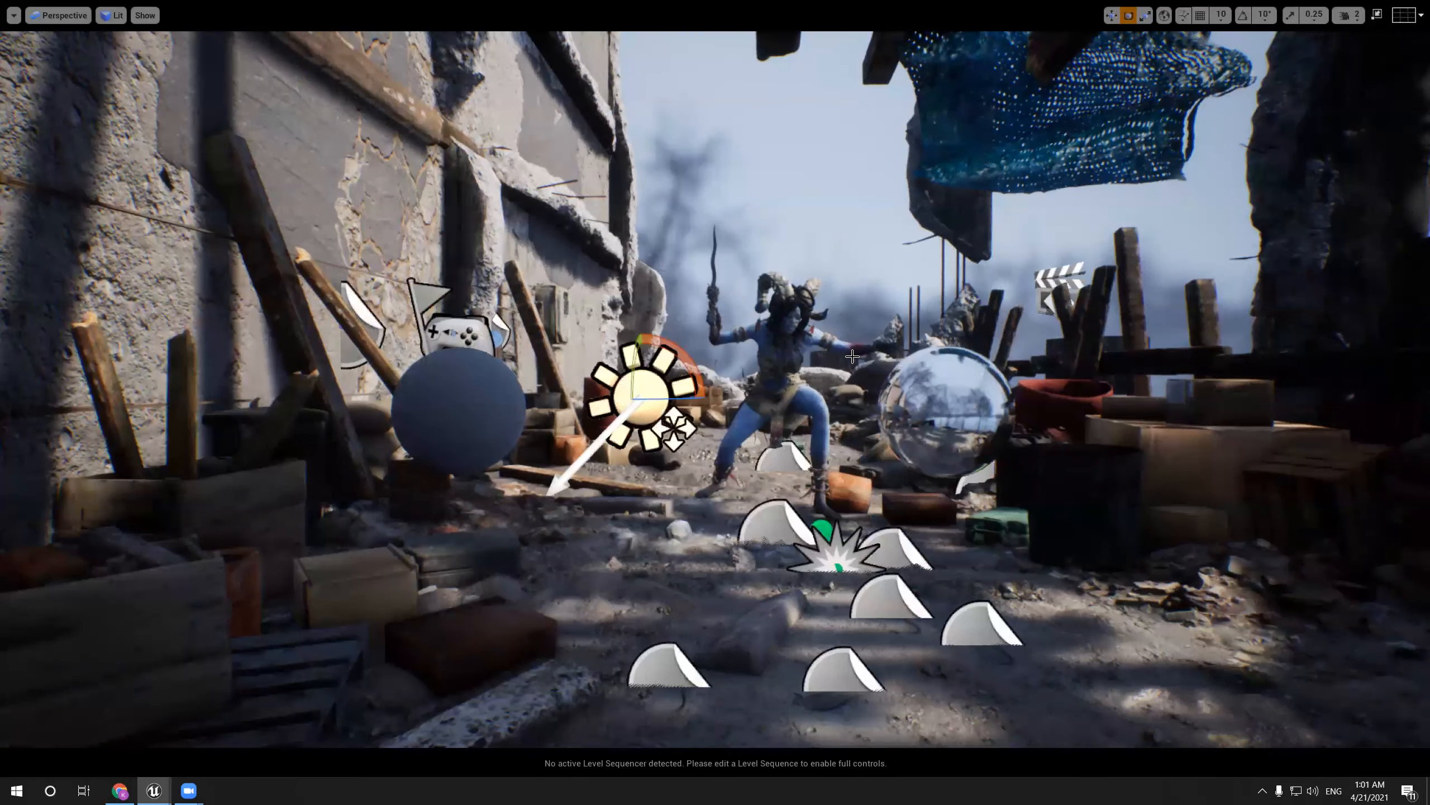
# Fine-tune the directional light's rotation to about -102.3° about Z, undoing the last adjustment
pyautogui.moveTo(1164, 137); pyautogui.dragTo(1001, 175, button='right')
pyautogui.moveTo(1001, 175); pyautogui.dragTo(999, 160, button='middle')
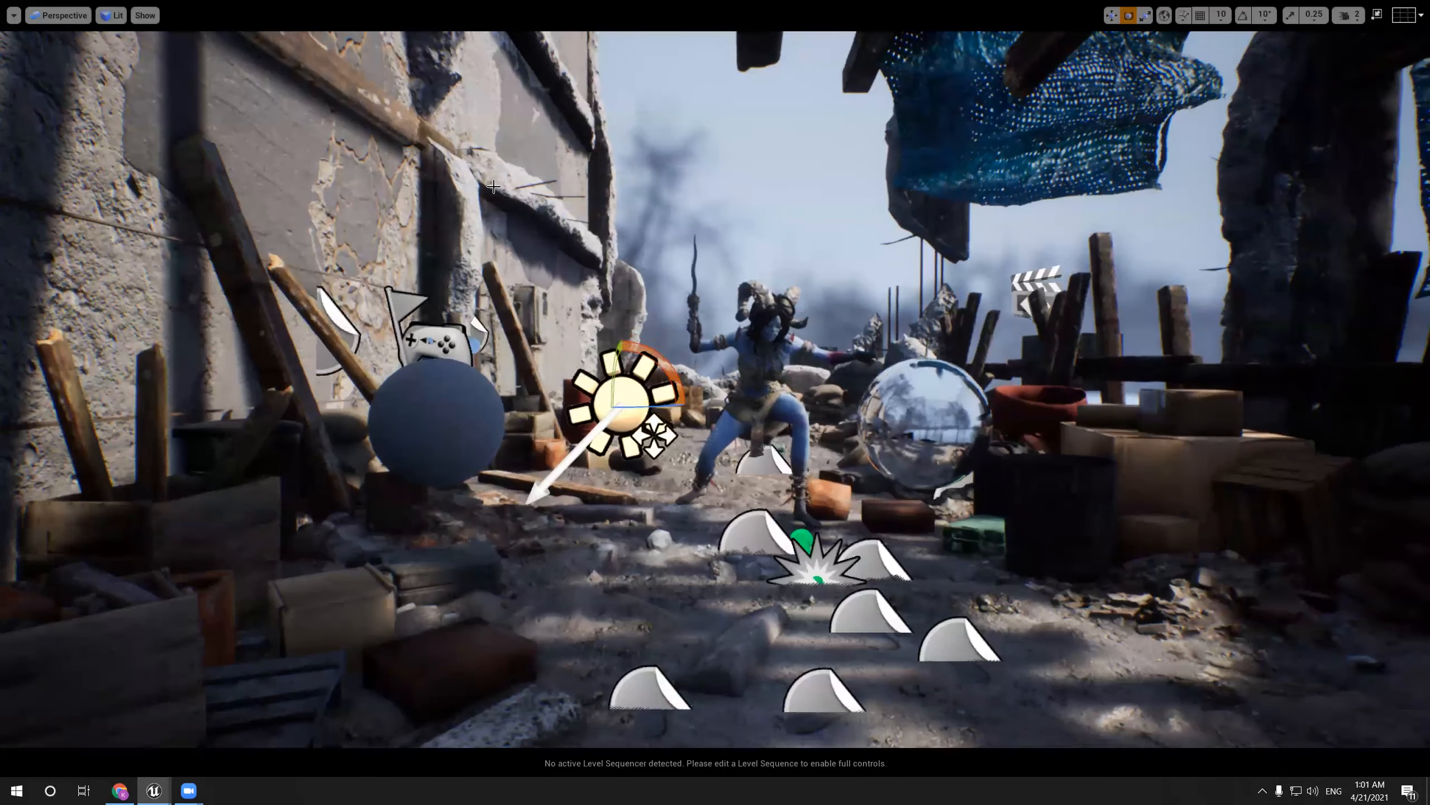
pyautogui.moveTo(633, 406); pyautogui.dragTo(598, 468)
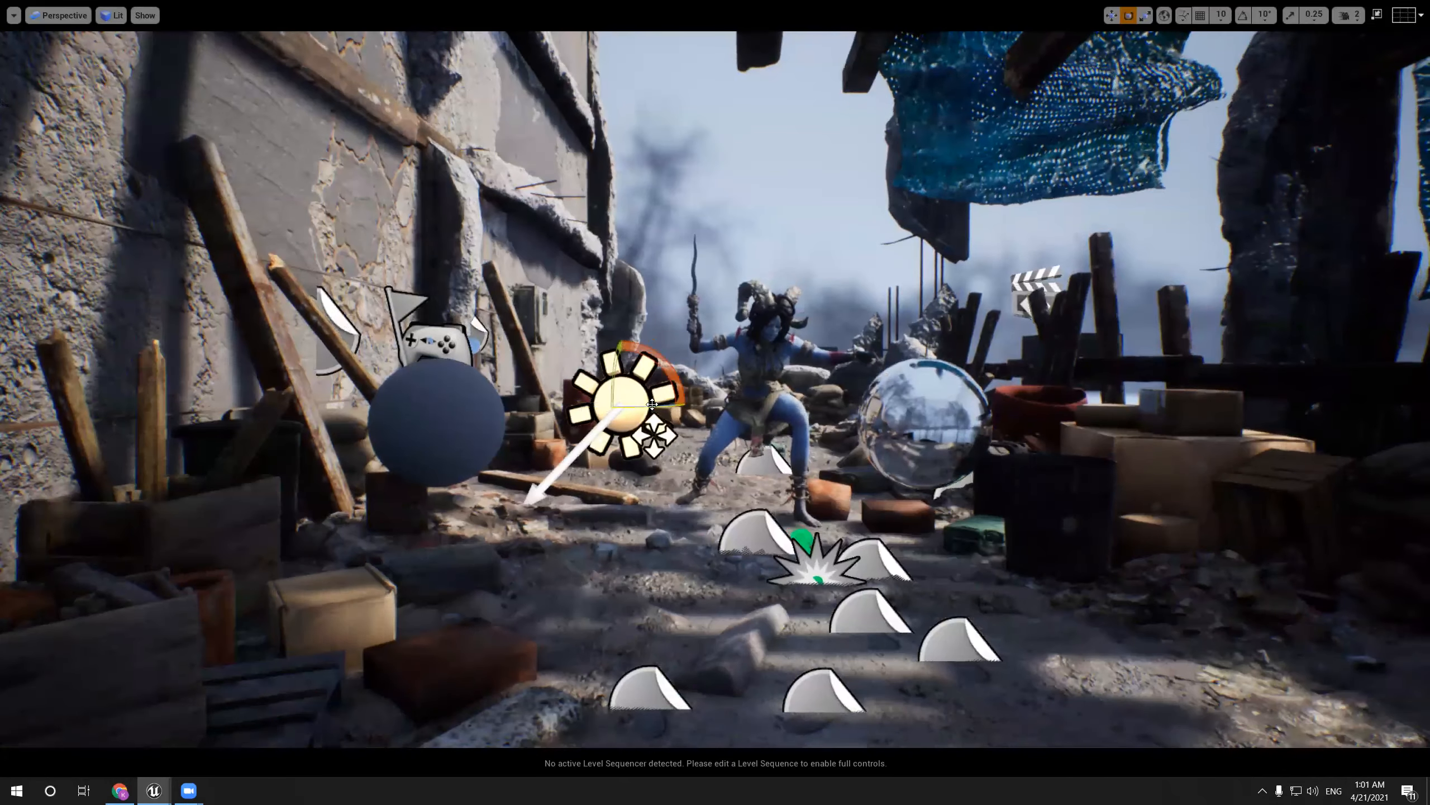
pyautogui.moveTo(633, 405)
pyautogui.mouseDown(button='right')
pyautogui.moveTo(659, 405)
pyautogui.moveTo(625, 406)
pyautogui.mouseUp(button='right')
pyautogui.moveTo(682, 404)
pyautogui.mouseDown()
pyautogui.moveTo(630, 404)
pyautogui.moveTo(684, 404)
pyautogui.moveTo(662, 406)
pyautogui.mouseUp()
pyautogui.press('g')
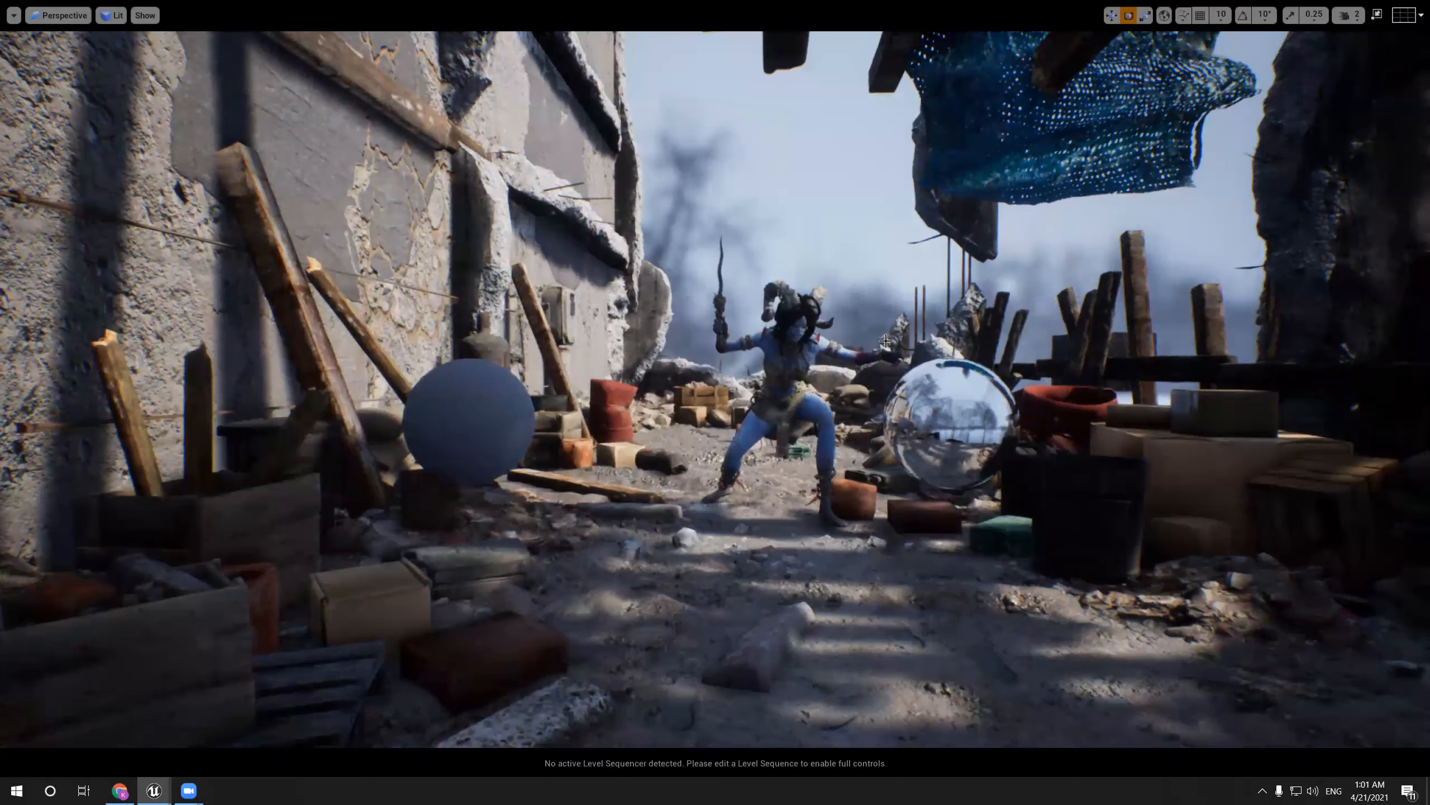
pyautogui.hotkey('ctrl', 'z')
pyautogui.moveTo(886, 340); pyautogui.dragTo(868, 338, button='right')
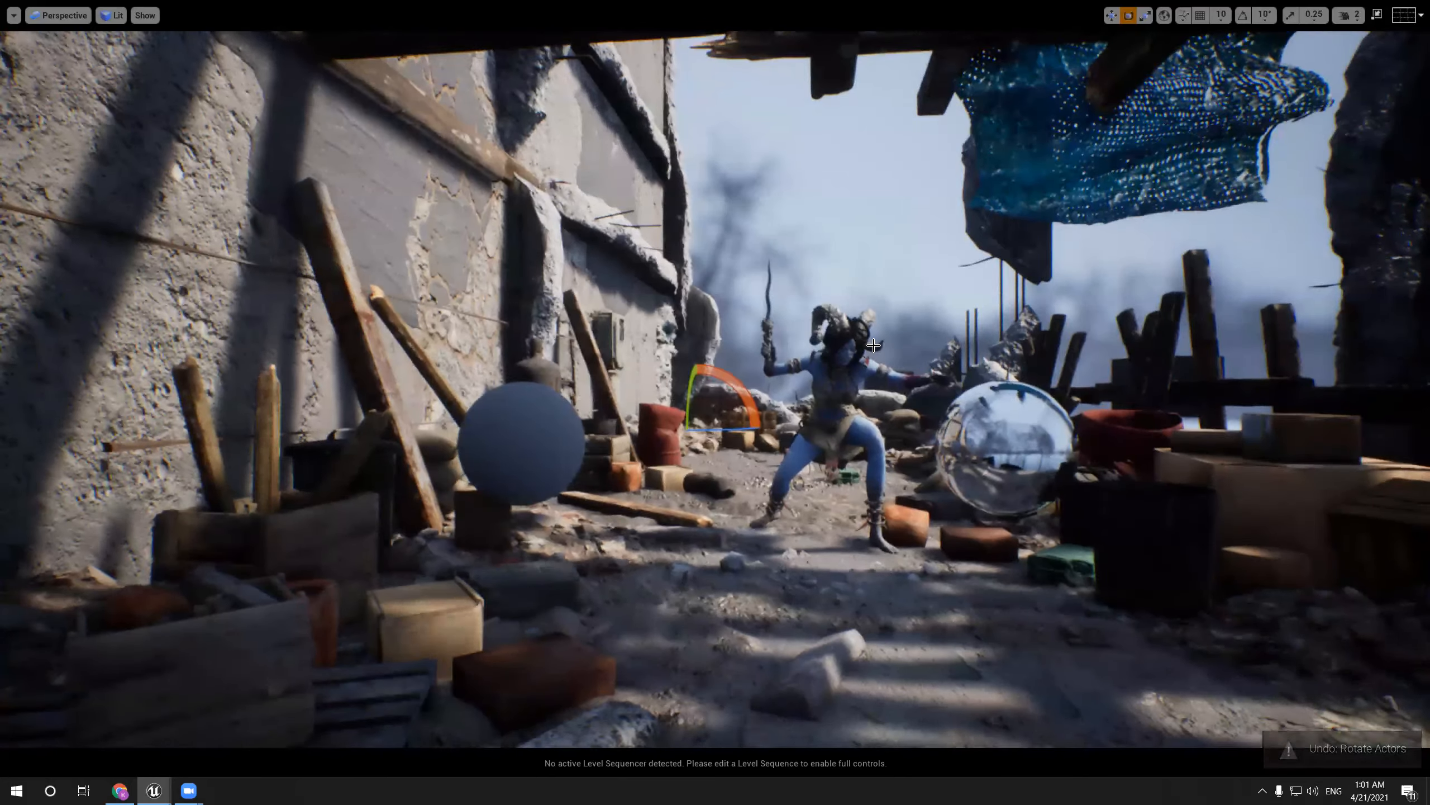
# Set the directional light's intensity to 4 lux and enable its color temperature at about 5636
pyautogui.press('F11')
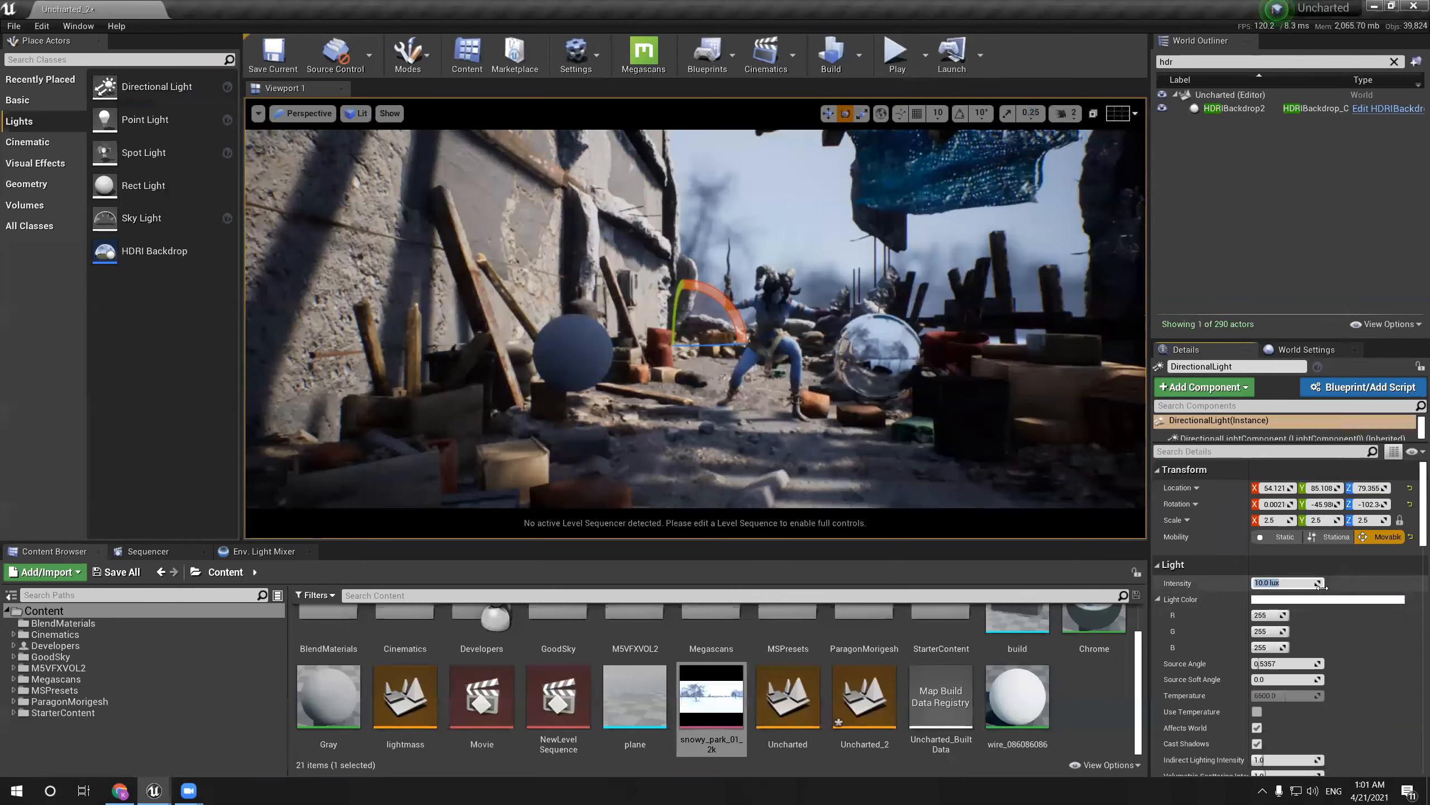
pyautogui.write('4')
pyautogui.press('Return')
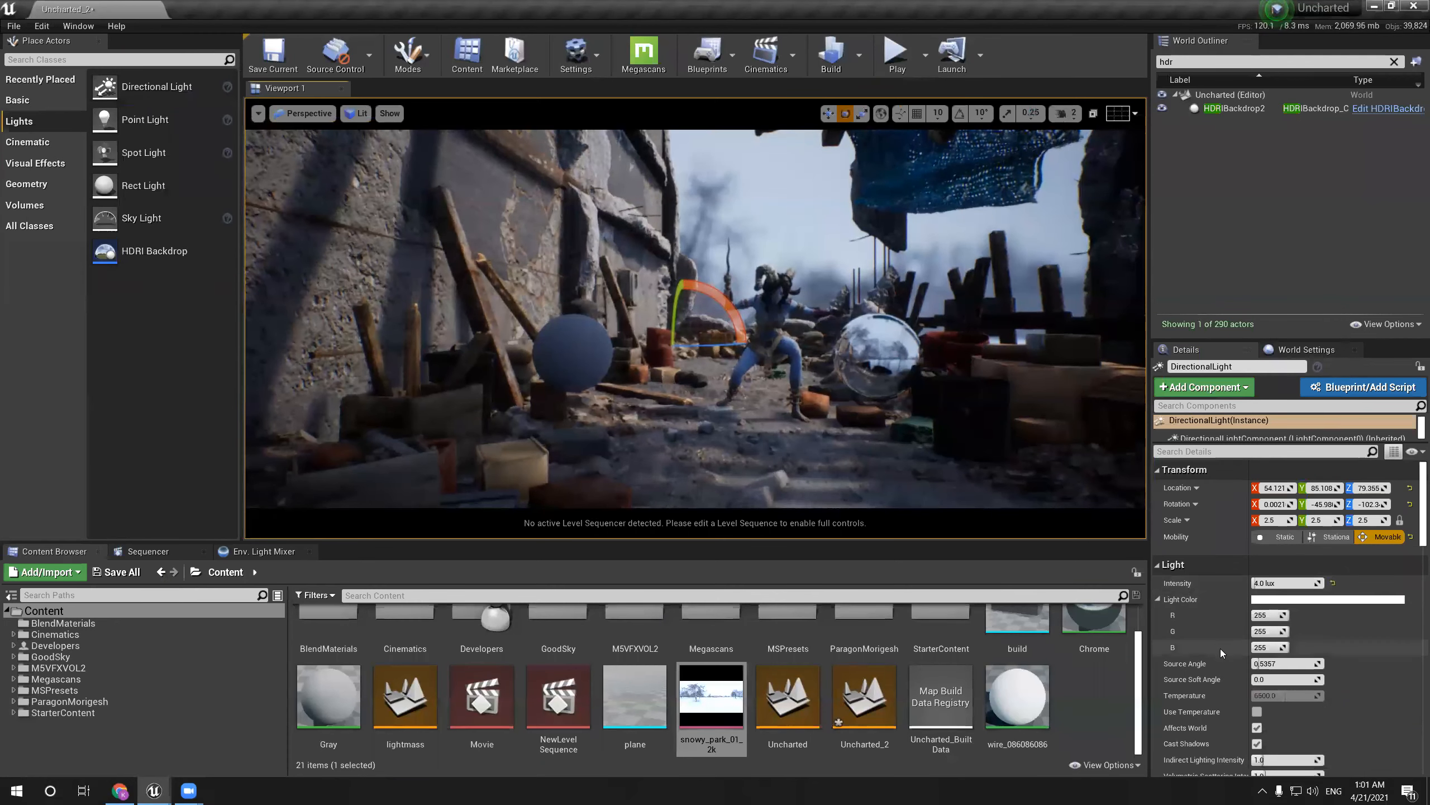
pyautogui.click(1257, 712)
pyautogui.click(1282, 694)
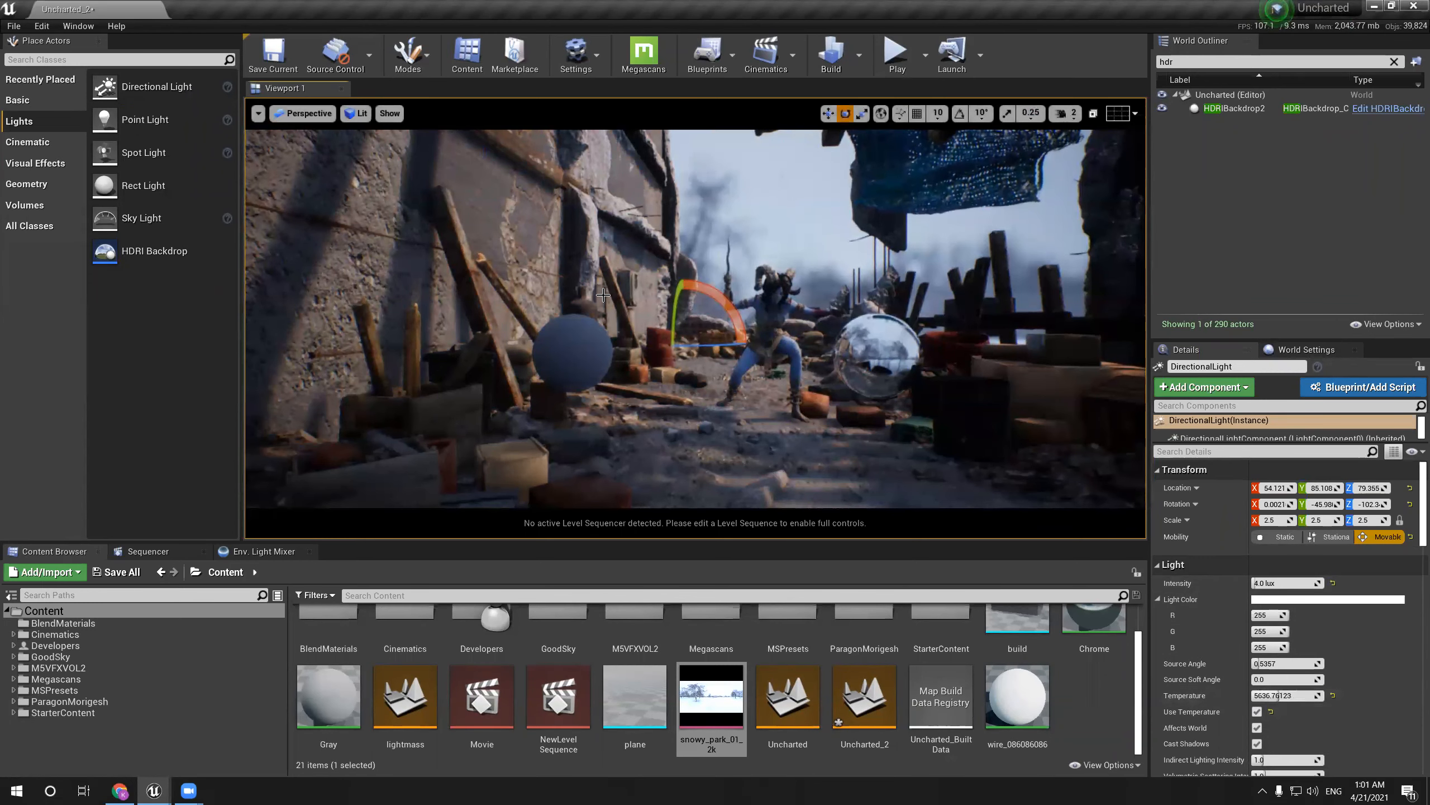
# Check the warmer light on the character and spheres from a closer view with the editor icons hidden
pyautogui.press('g')
pyautogui.press('2')
pyautogui.press('1')
pyautogui.press('g')
pyautogui.press('g')
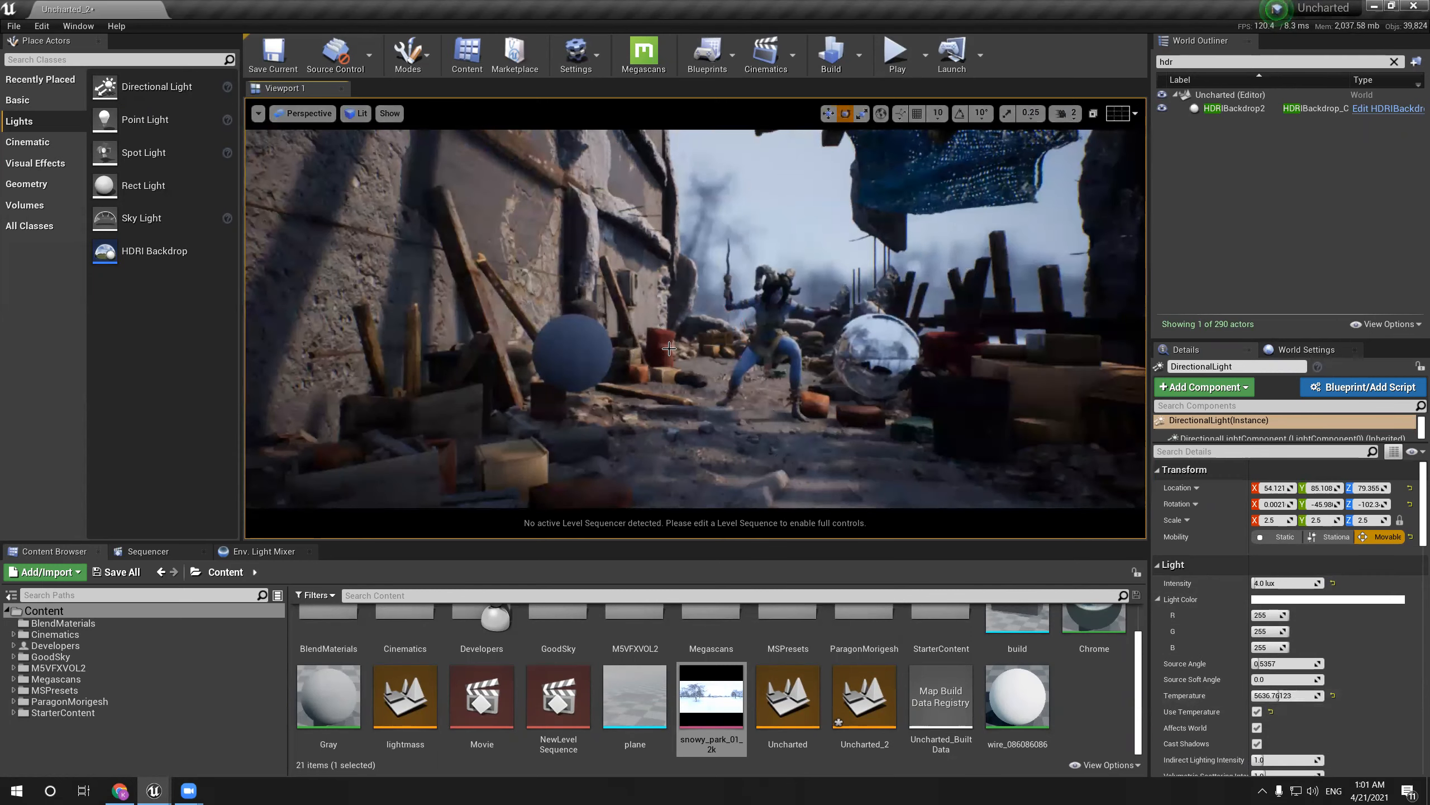
pyautogui.scroll(3, 666, 347)
pyautogui.moveTo(659, 347); pyautogui.dragTo(672, 349, button='right')
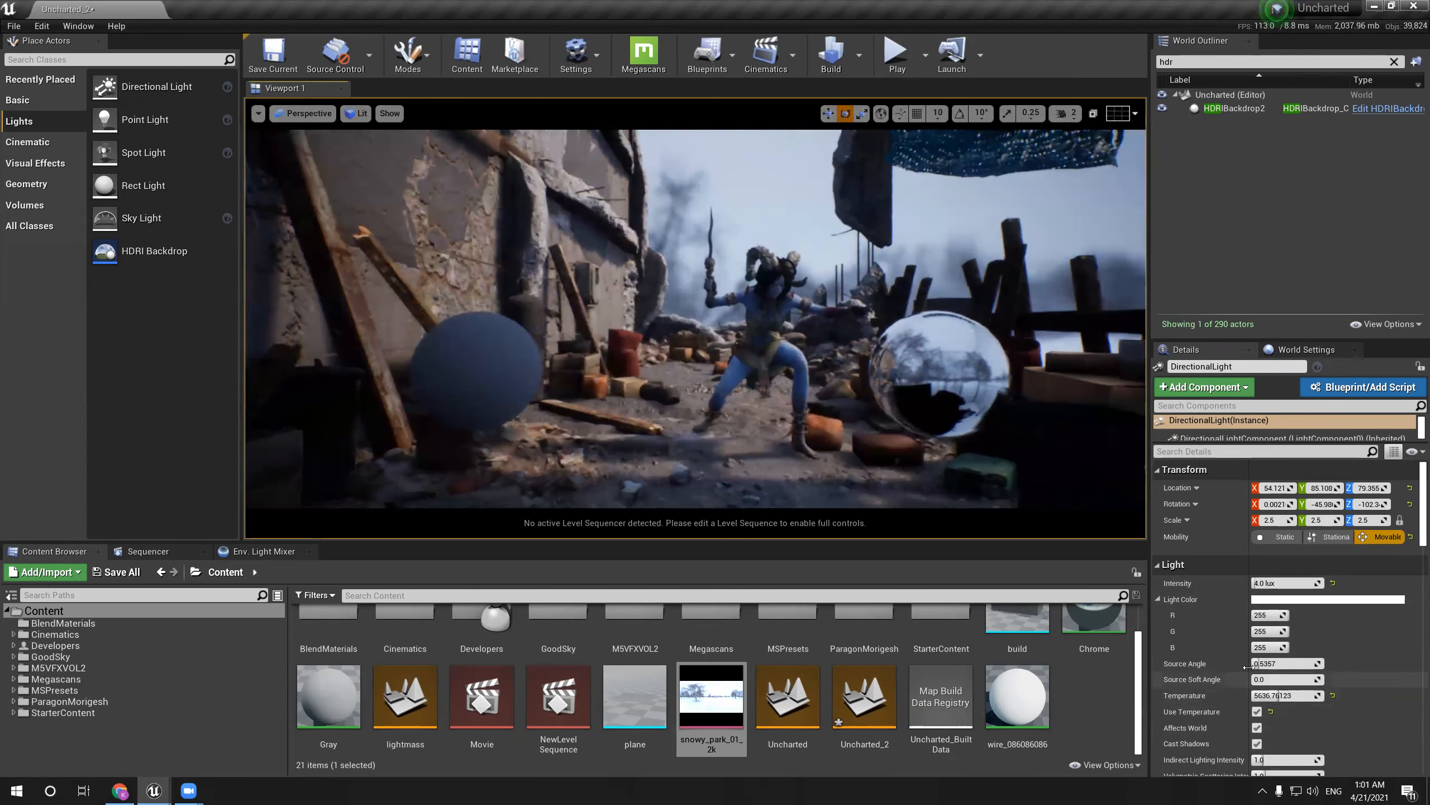
# Try the directional light's intensity at 6 lux and return it to 4 lux
pyautogui.write('6')
pyautogui.press('Return')
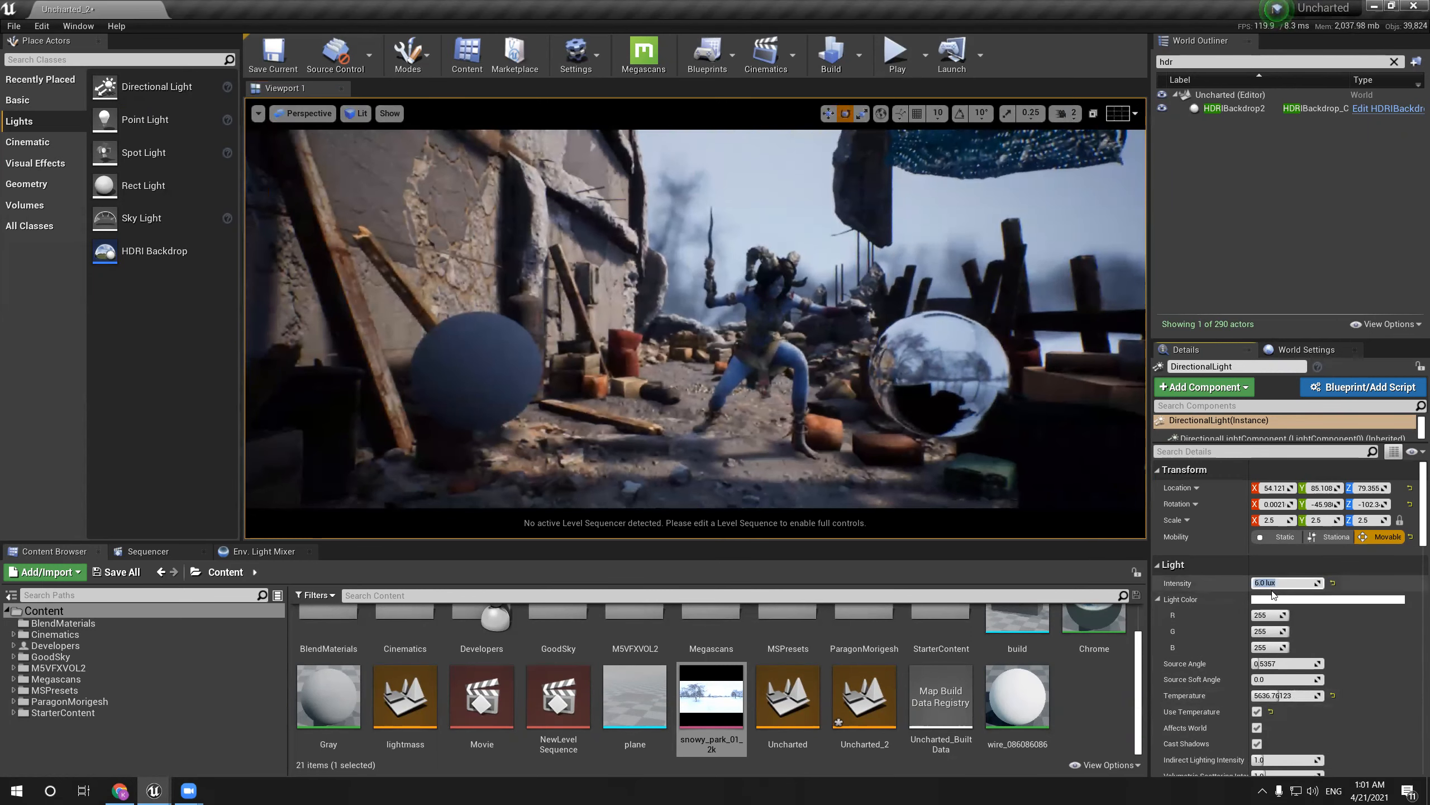
pyautogui.write('4')
pyautogui.press('Return')
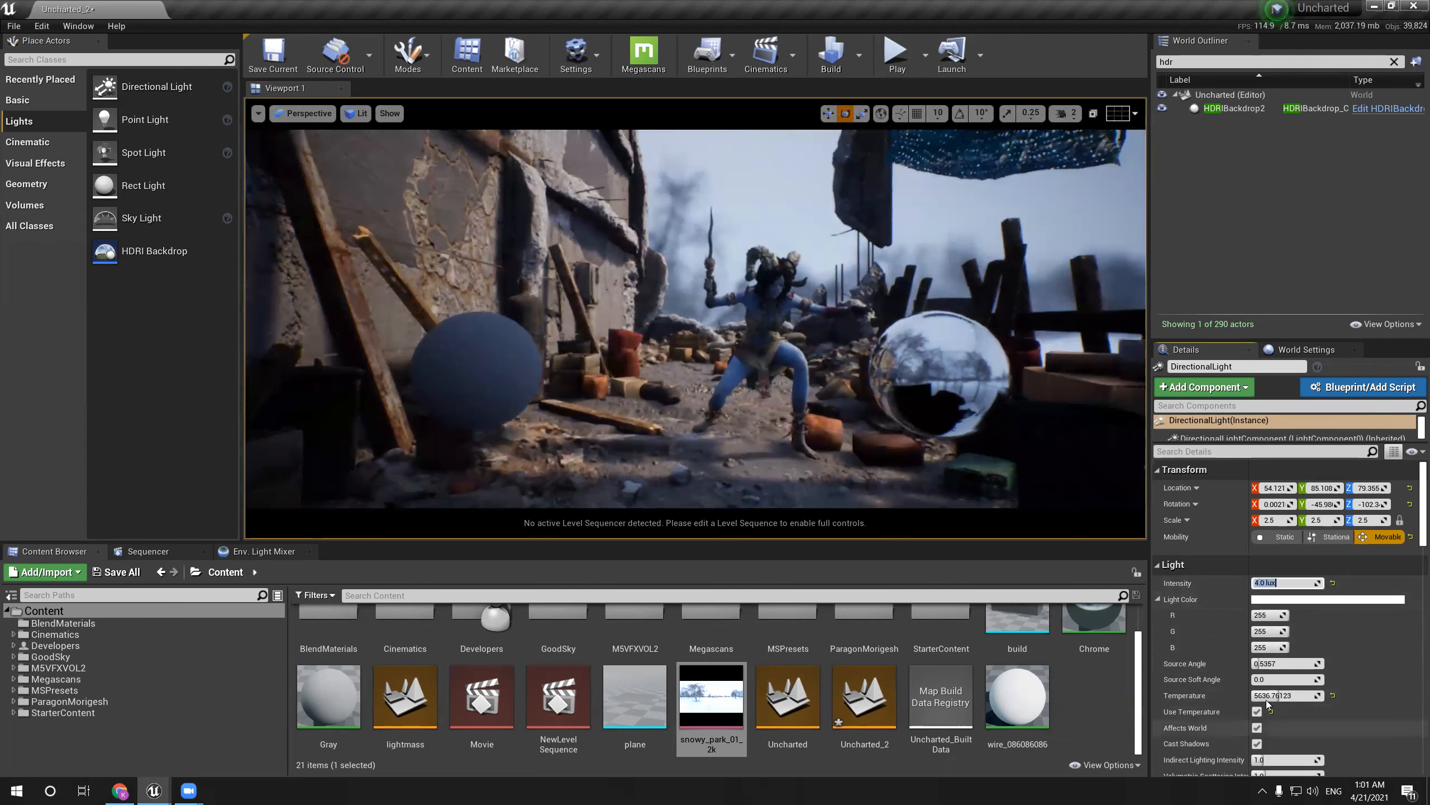
# Undo the last temperature edit and set the directional light's temperature to about 5715
pyautogui.hotkey('ctrl', 'z')
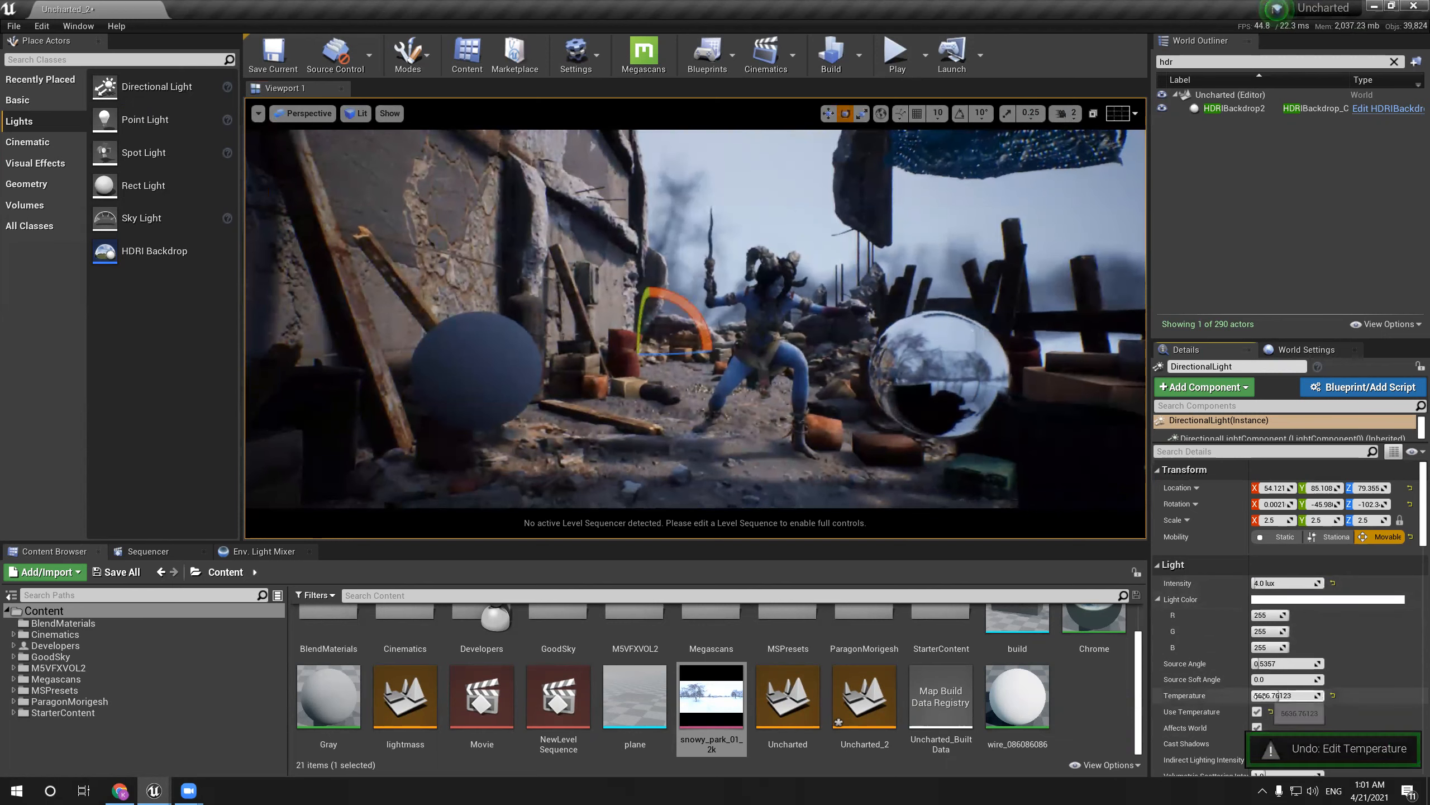
pyautogui.moveTo(1258, 695); pyautogui.dragTo(1238, 695)
# Examine the relit scene from a wider viewpoint beneath the broken wooden roof
pyautogui.moveTo(696, 338); pyautogui.dragTo(696, 322, button='right')
pyautogui.press('s')
pyautogui.moveTo(804, 248); pyautogui.dragTo(819, 222, button='right')
pyautogui.press('w')
pyautogui.moveTo(865, 164); pyautogui.dragTo(901, 175, button='right')
pyautogui.press('w')
pyautogui.press('g')
pyautogui.press('g')
pyautogui.moveTo(952, 265); pyautogui.dragTo(929, 275, button='right')
pyautogui.press('s')
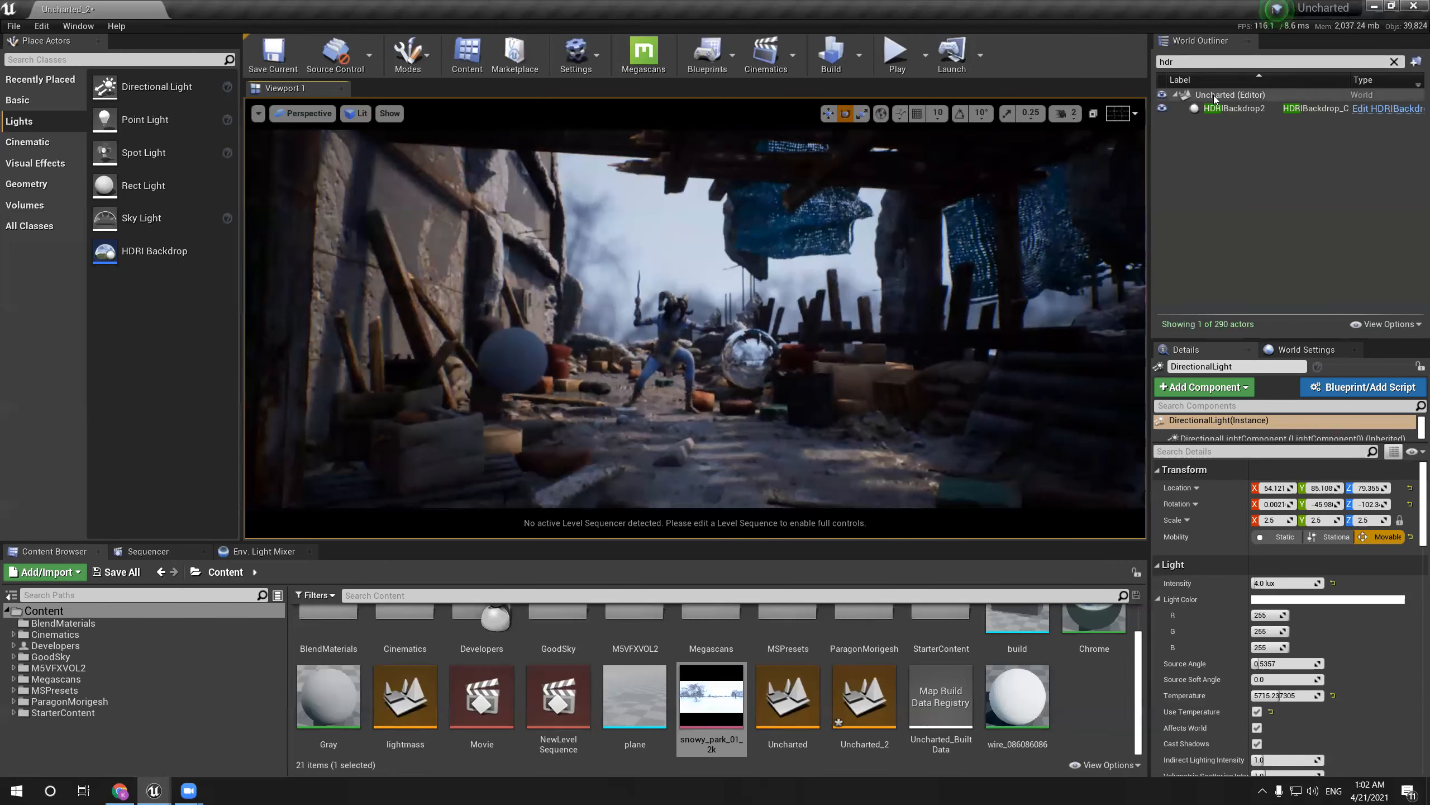
# Raise the HDRI backdrop's intensity to 0.6
pyautogui.click(1233, 109)
pyautogui.press('g')
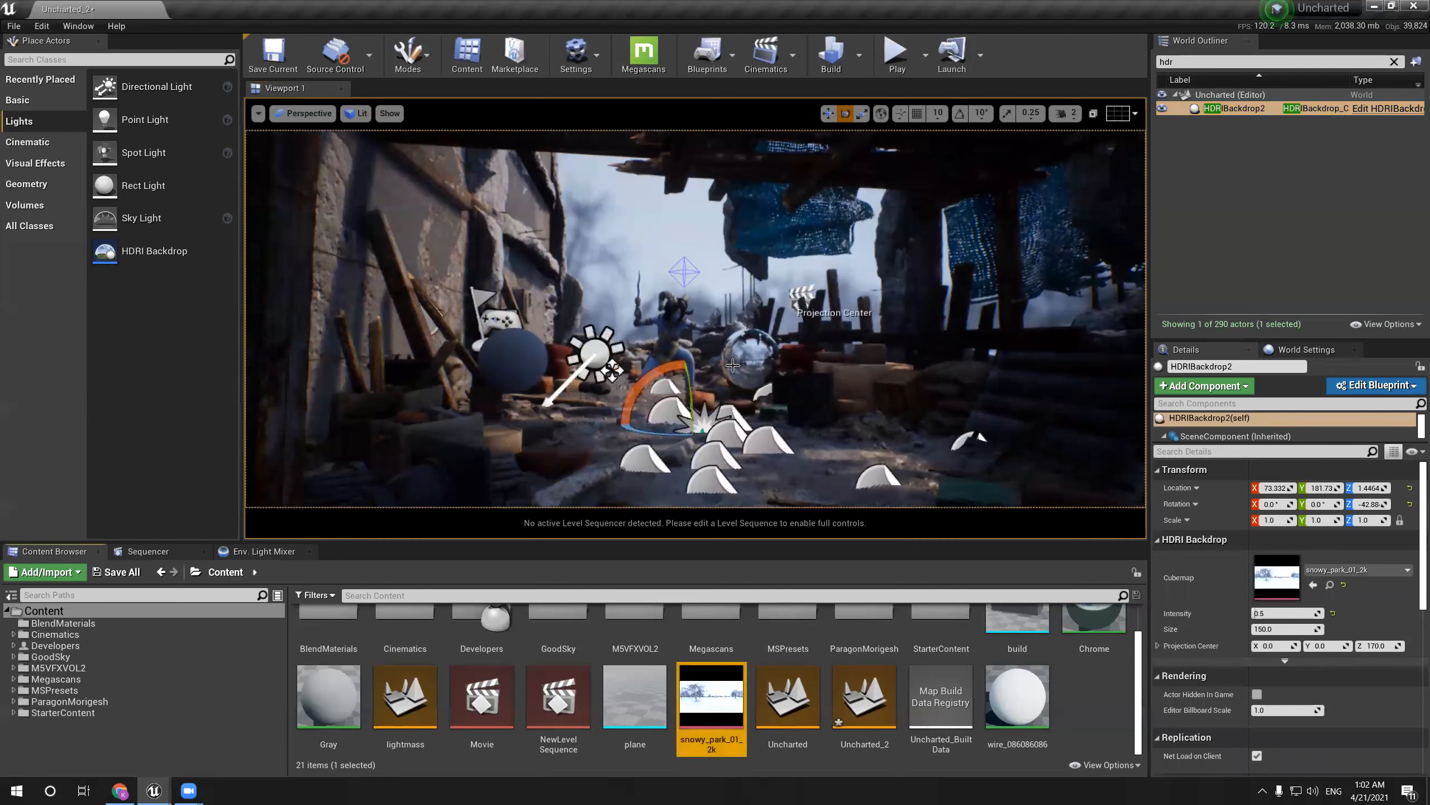
pyautogui.click(558, 648)
pyautogui.press('g')
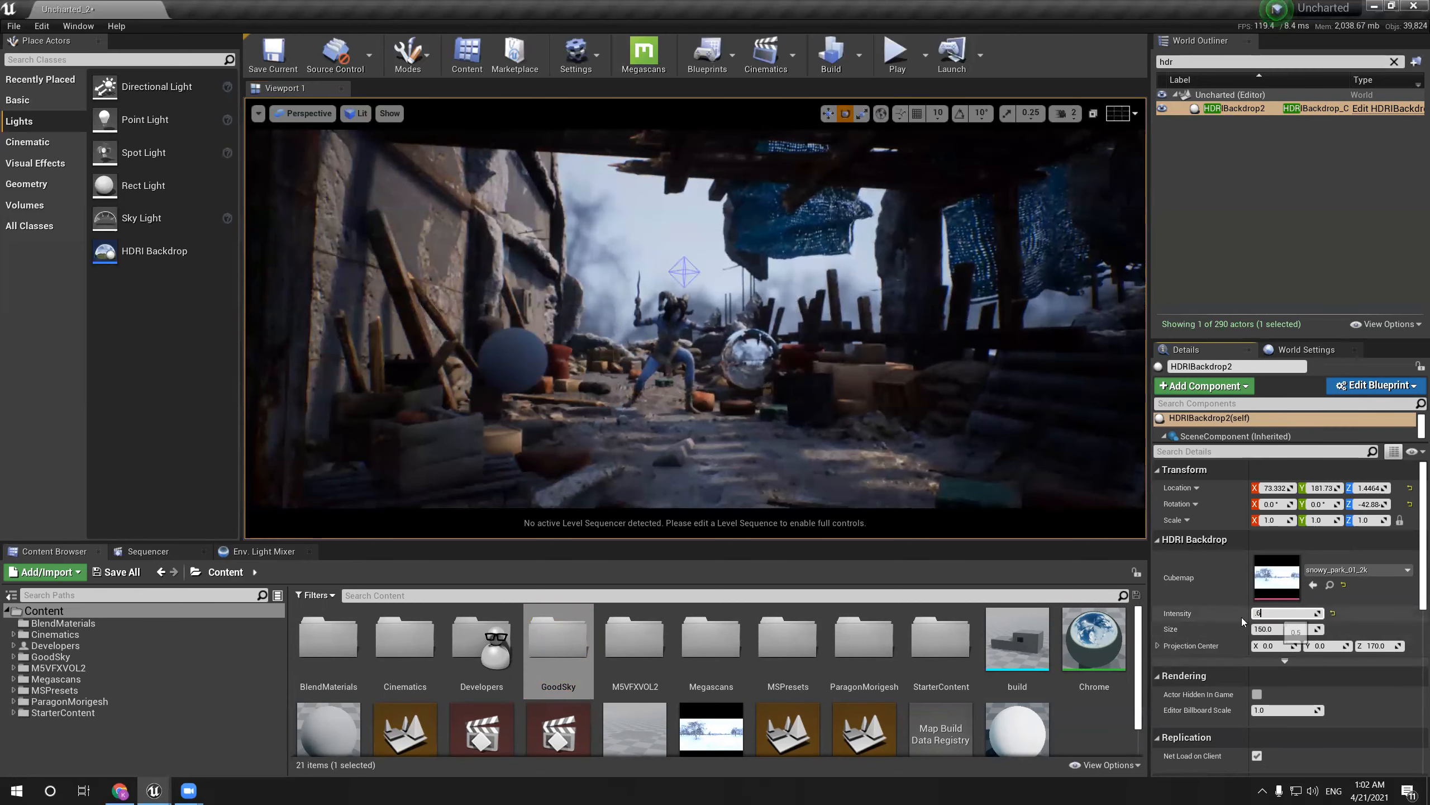
pyautogui.press('Return')
pyautogui.moveTo(874, 275); pyautogui.dragTo(895, 214, button='right')
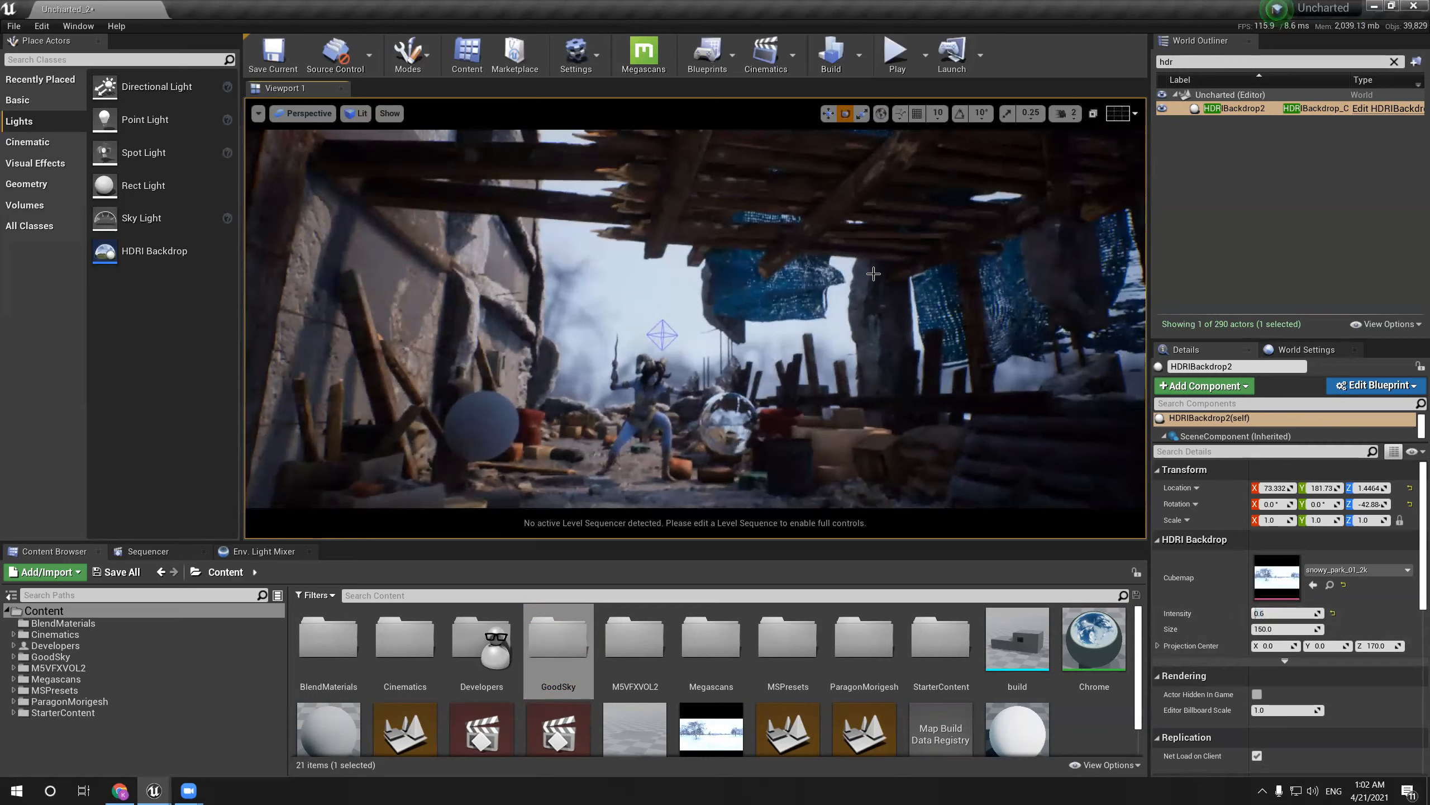
# Review the brighter backdrop lighting in a full-screen viewport from several angles and distances
pyautogui.press('F11')
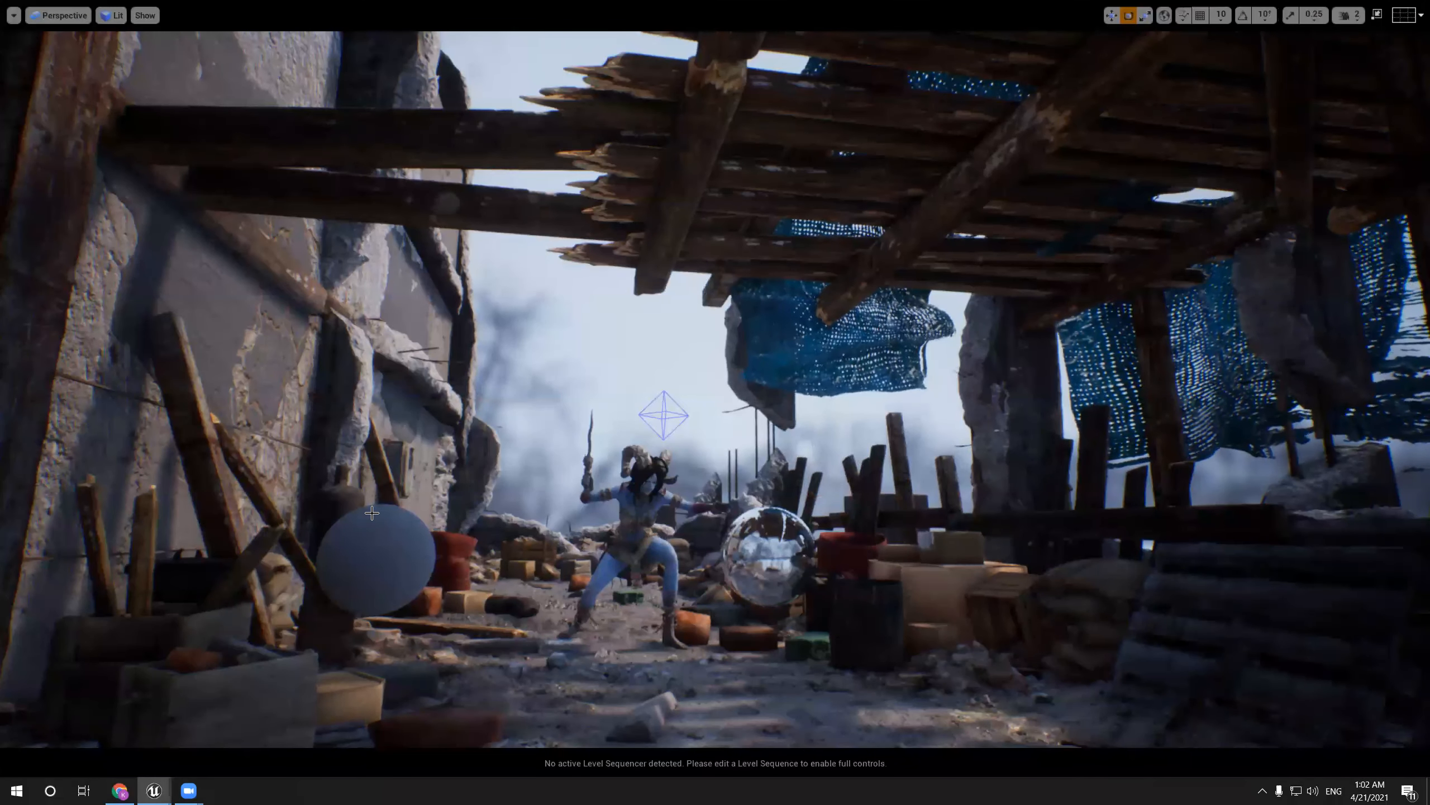
pyautogui.moveTo(716, 395); pyautogui.dragTo(711, 443, button='right')
pyautogui.scroll(2, 711, 433)
pyautogui.scroll(-2, 711, 433)
pyautogui.press('g')
pyautogui.press('g')
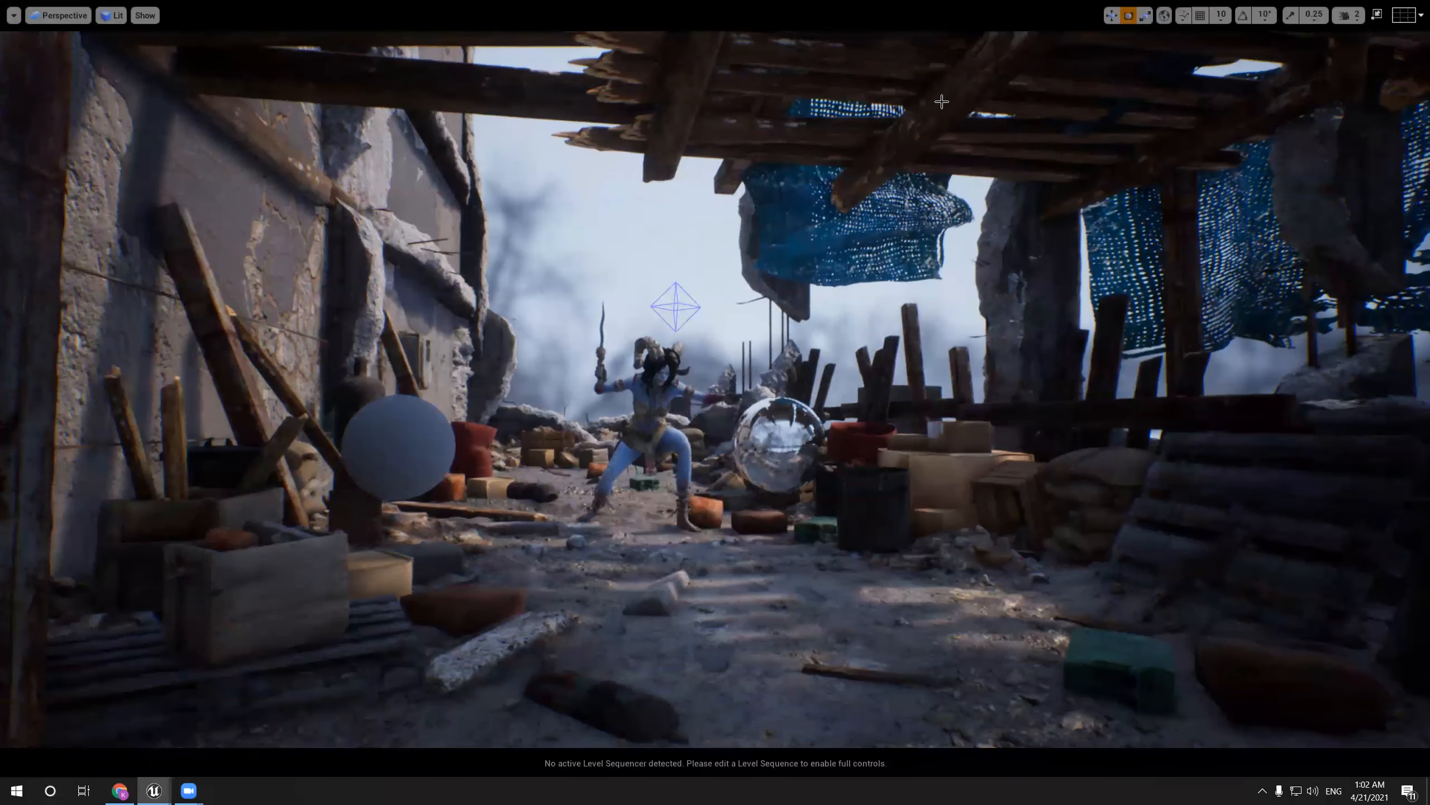
pyautogui.press('g')
pyautogui.press('g')
pyautogui.moveTo(905, 138); pyautogui.dragTo(942, 102, button='right')
pyautogui.moveTo(811, 238); pyautogui.dragTo(800, 212, button='right')
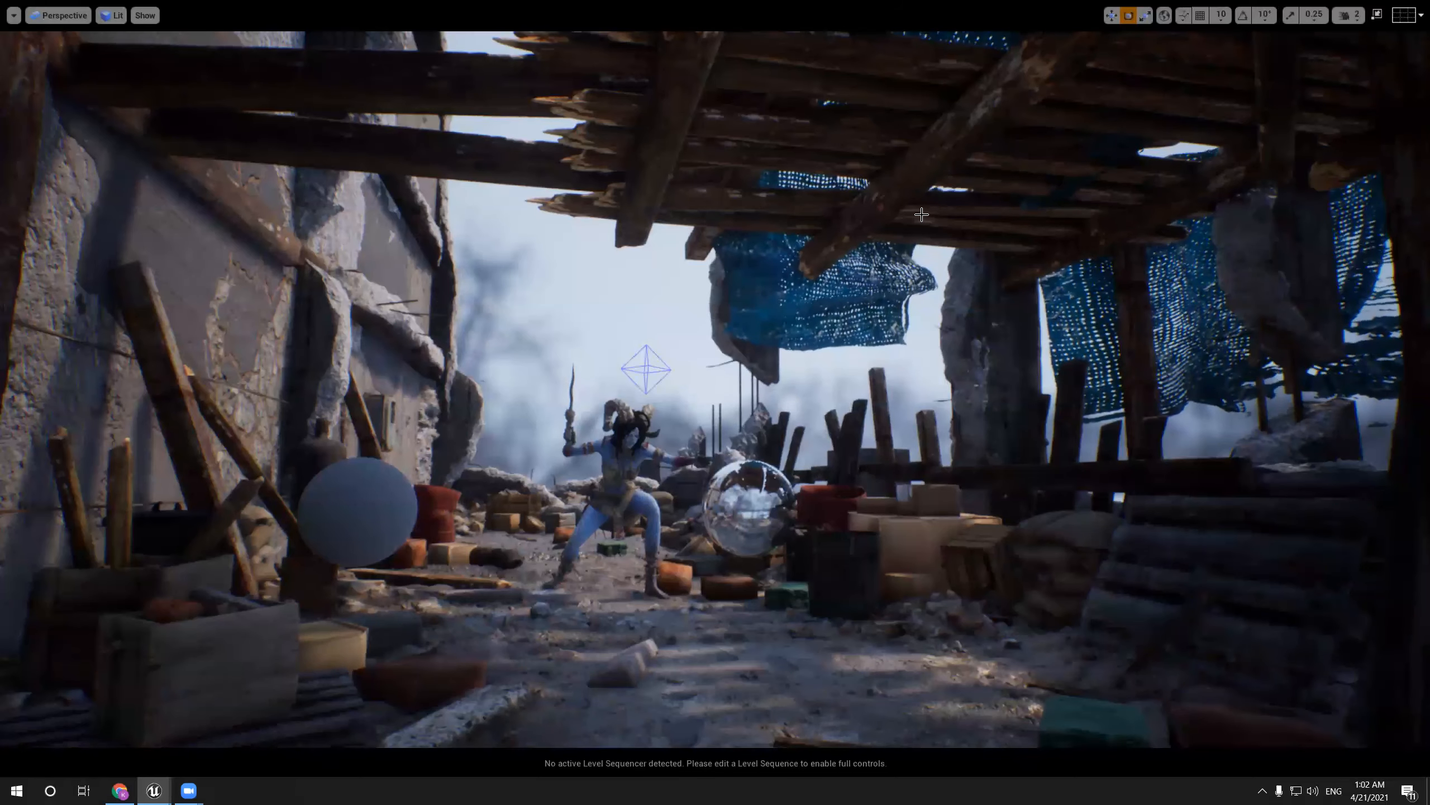
pyautogui.moveTo(882, 126); pyautogui.dragTo(880, 185, button='right')
pyautogui.press('s')
pyautogui.press('w')
pyautogui.press('w')
pyautogui.press('w')
pyautogui.press('s')
pyautogui.press('w')
pyautogui.press('F11')
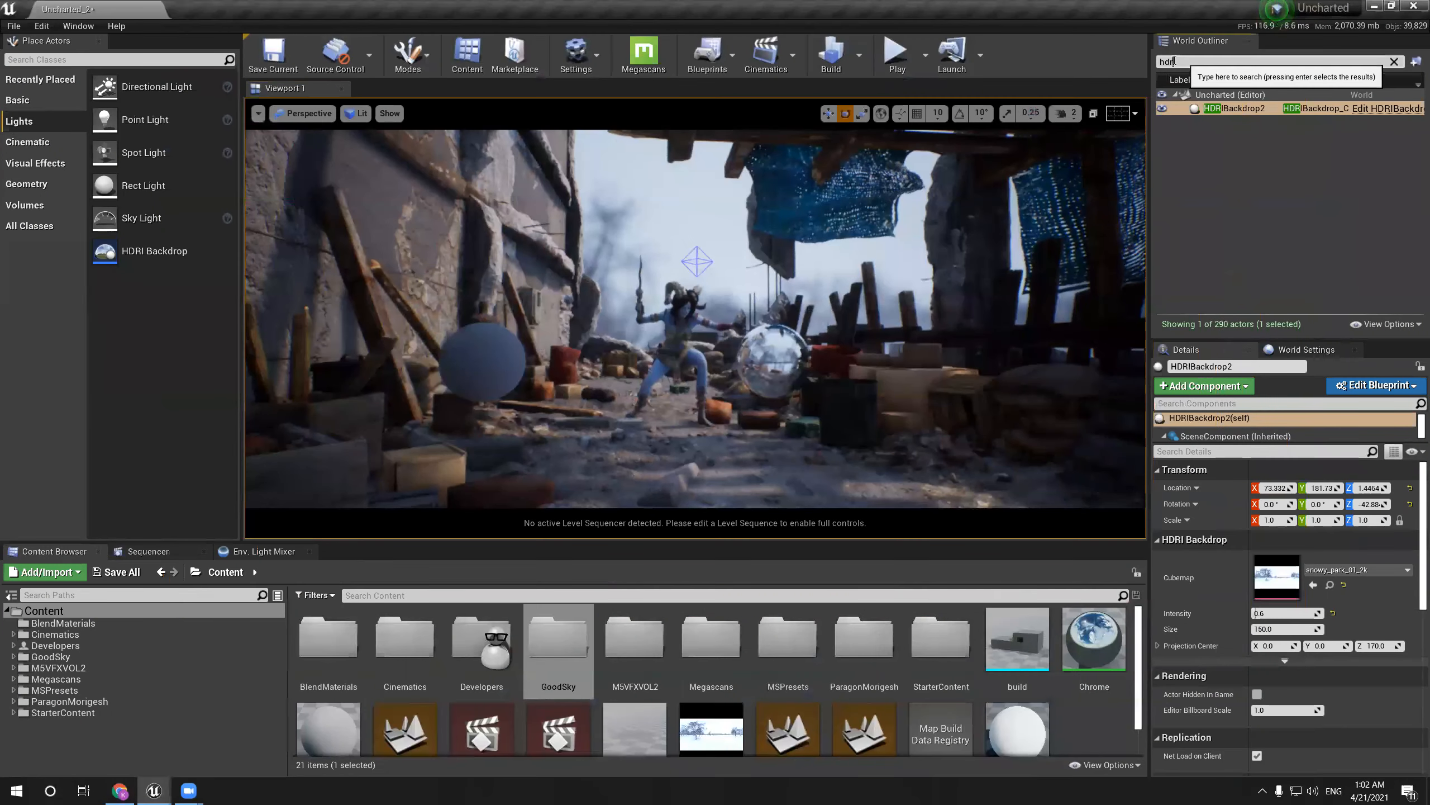
# Clear the actor filter and delete the existing exponential height fog from the level
pyautogui.click(1394, 61)
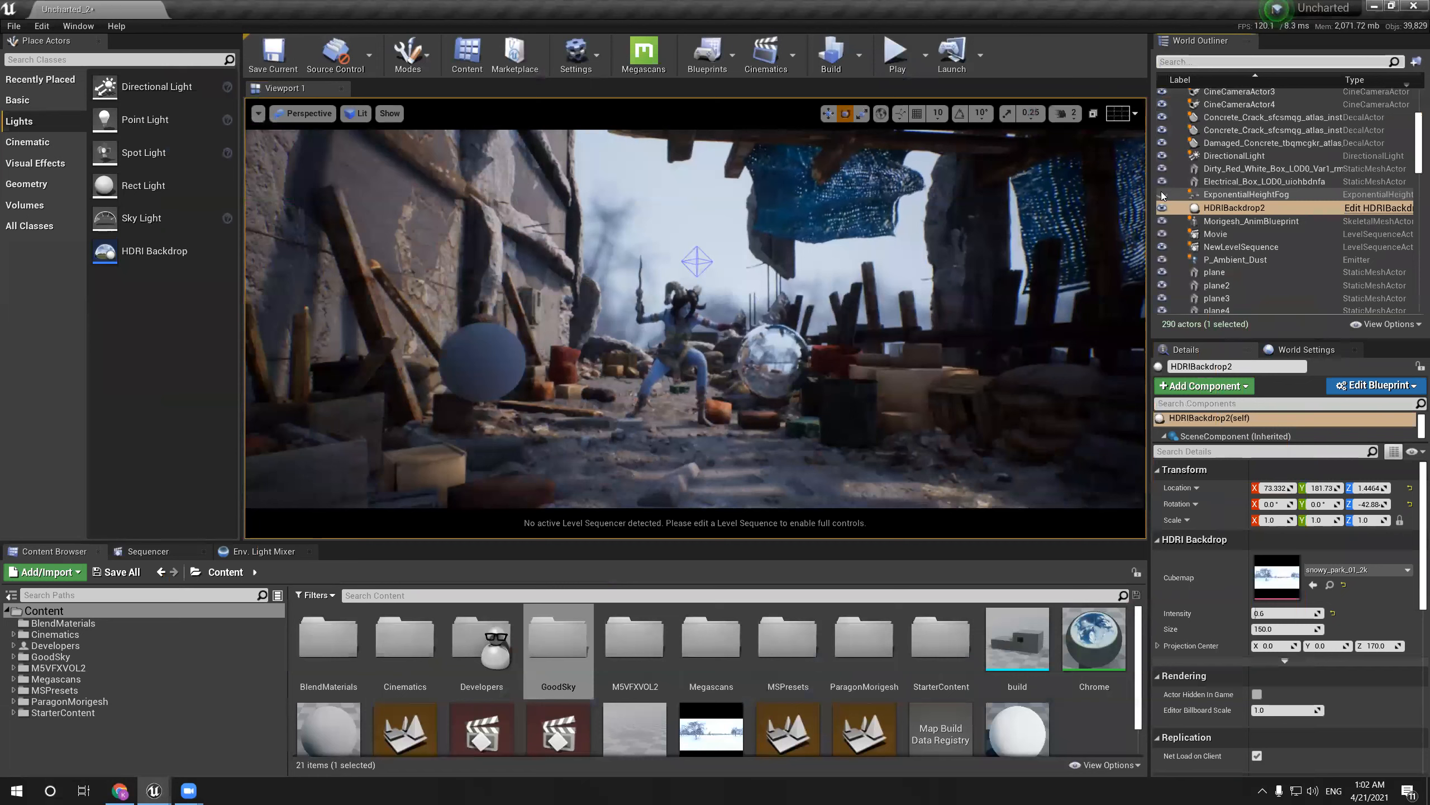
pyautogui.click(1233, 195)
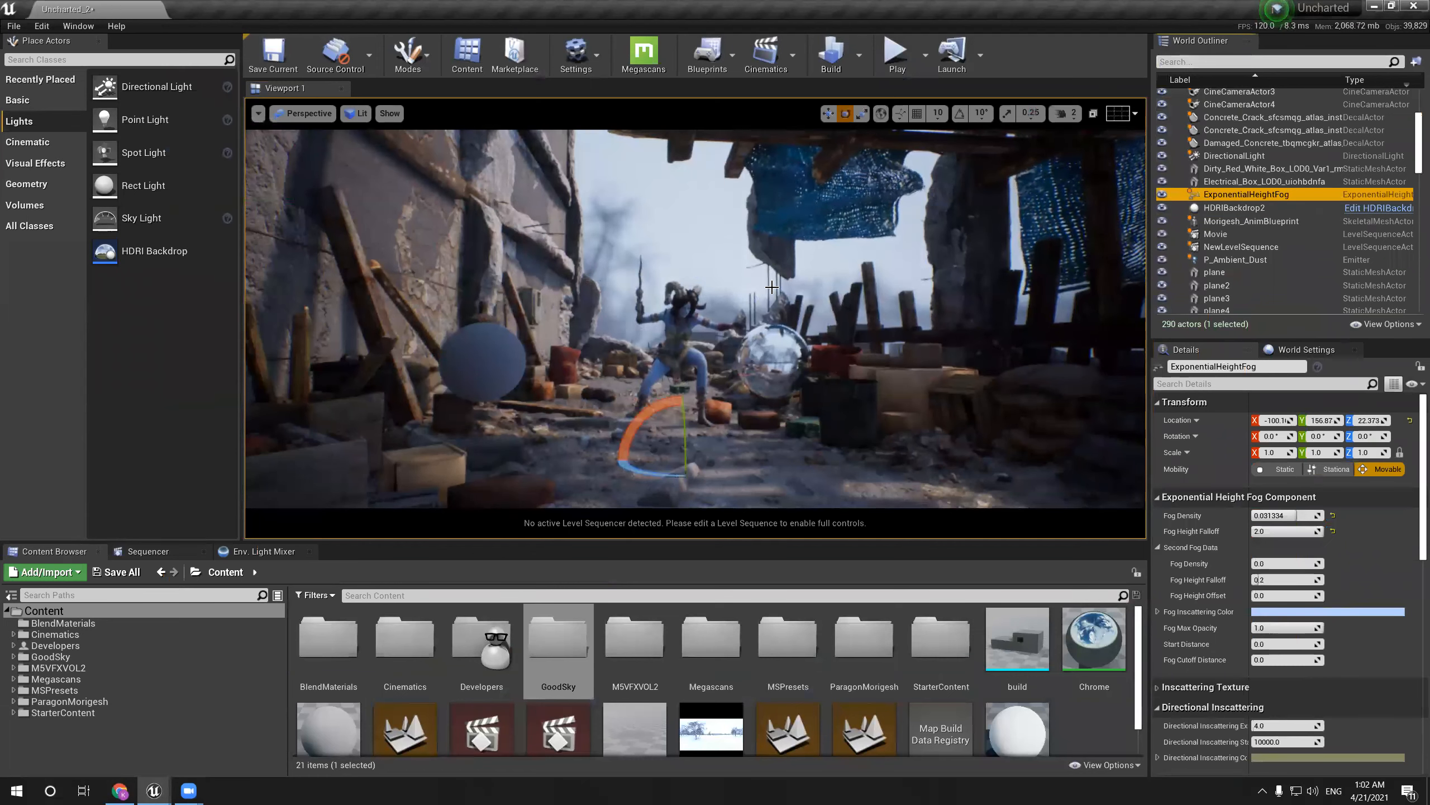
pyautogui.press('Delete')
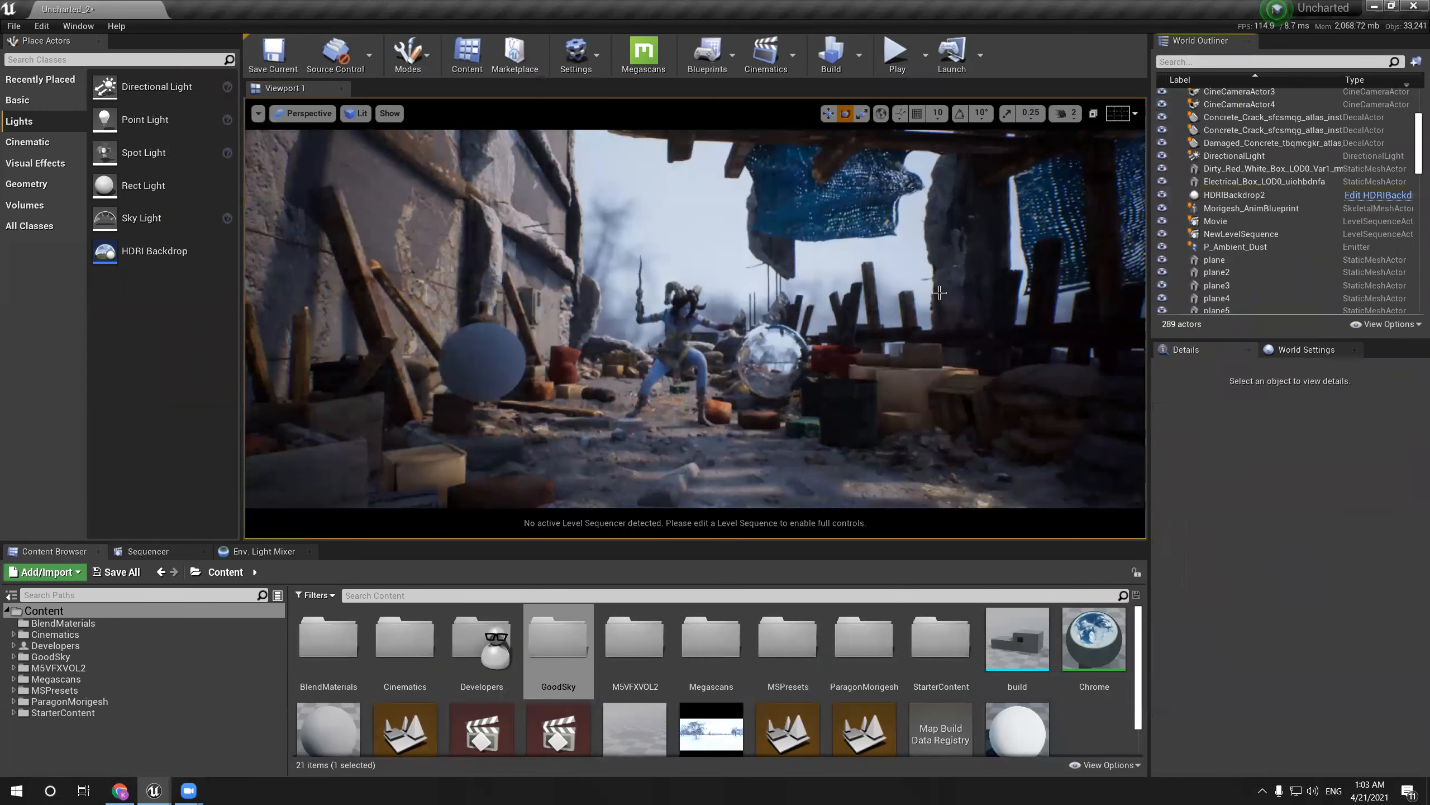
# Find the placeable fog actors and add a new Exponential Height Fog on the ground near the character
pyautogui.click(47, 59)
pyautogui.write('fog')
pyautogui.moveTo(79, 120); pyautogui.dragTo(600, 394)
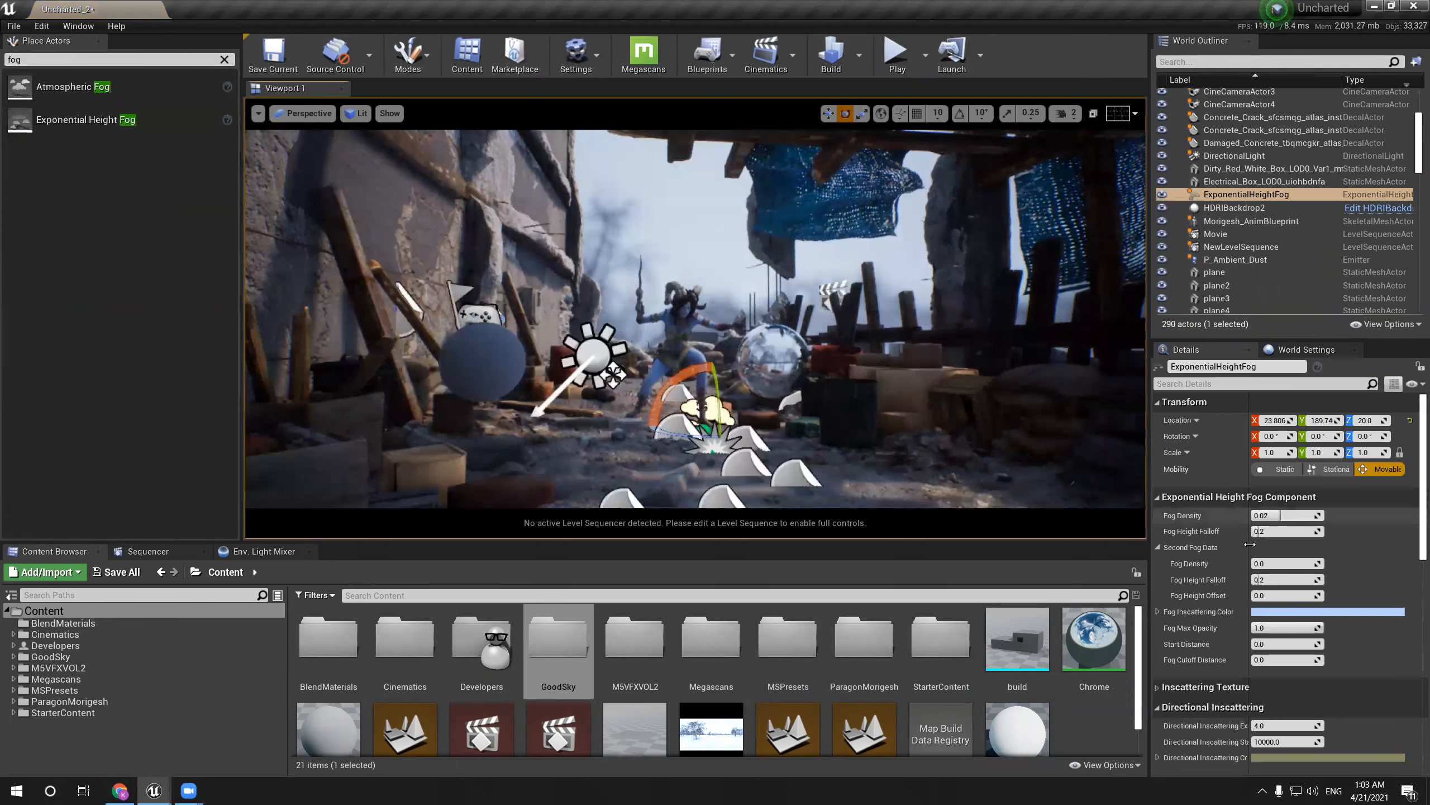
# Set the height fog's density to about 0.0326 and its second fog density to about 0.0244
pyautogui.scroll(-3, 1282, 621)
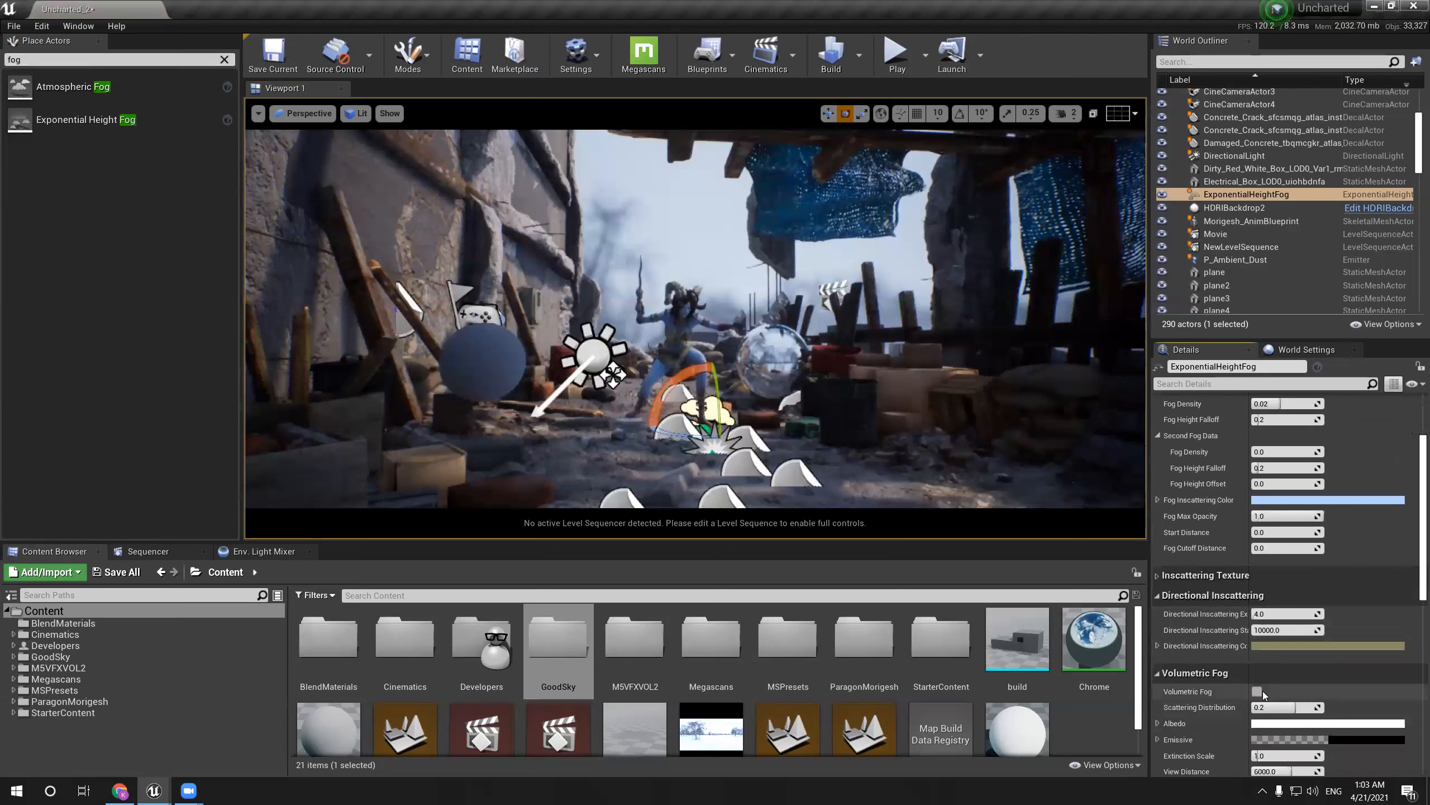
pyautogui.scroll(2, 1259, 463)
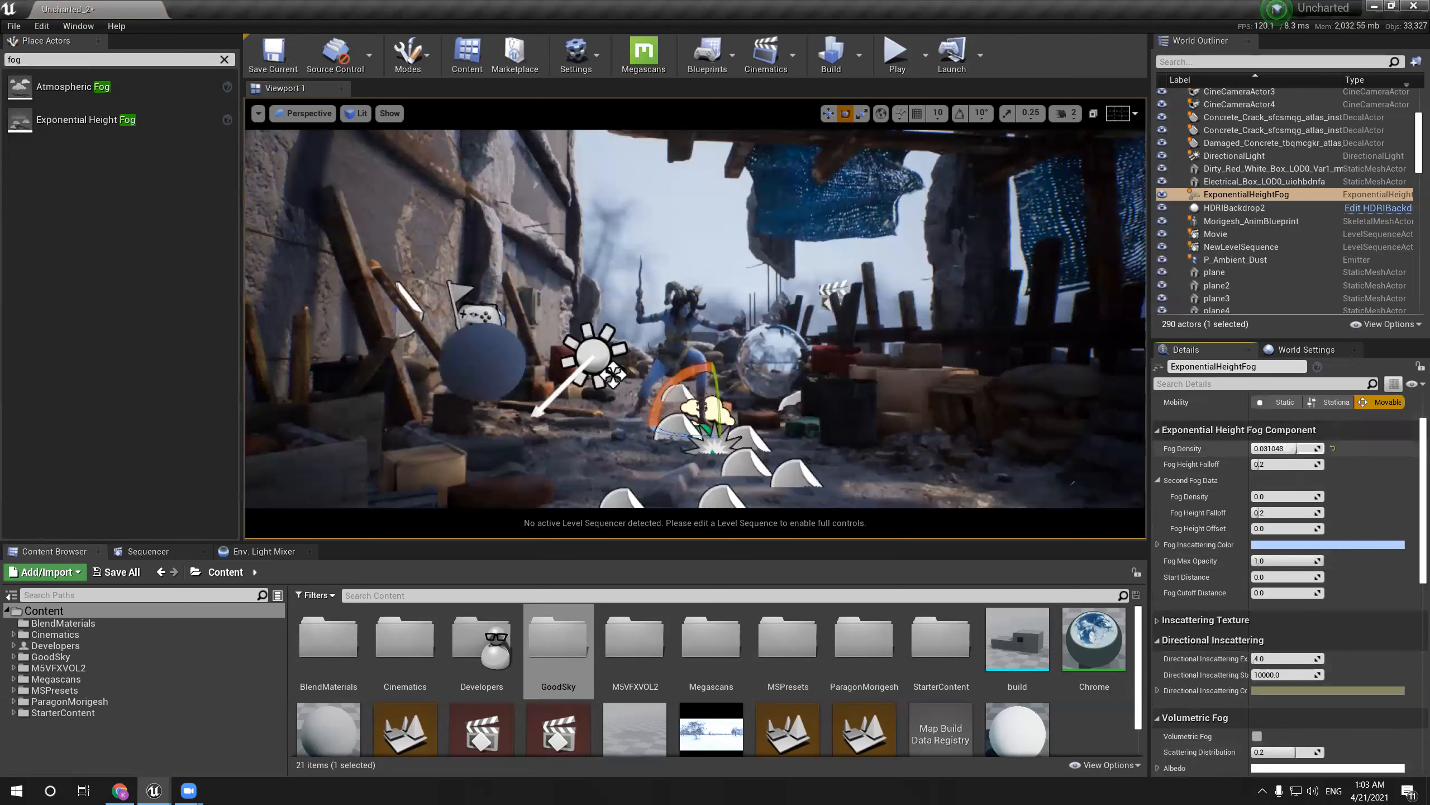
pyautogui.moveTo(1284, 448); pyautogui.dragTo(1267, 449)
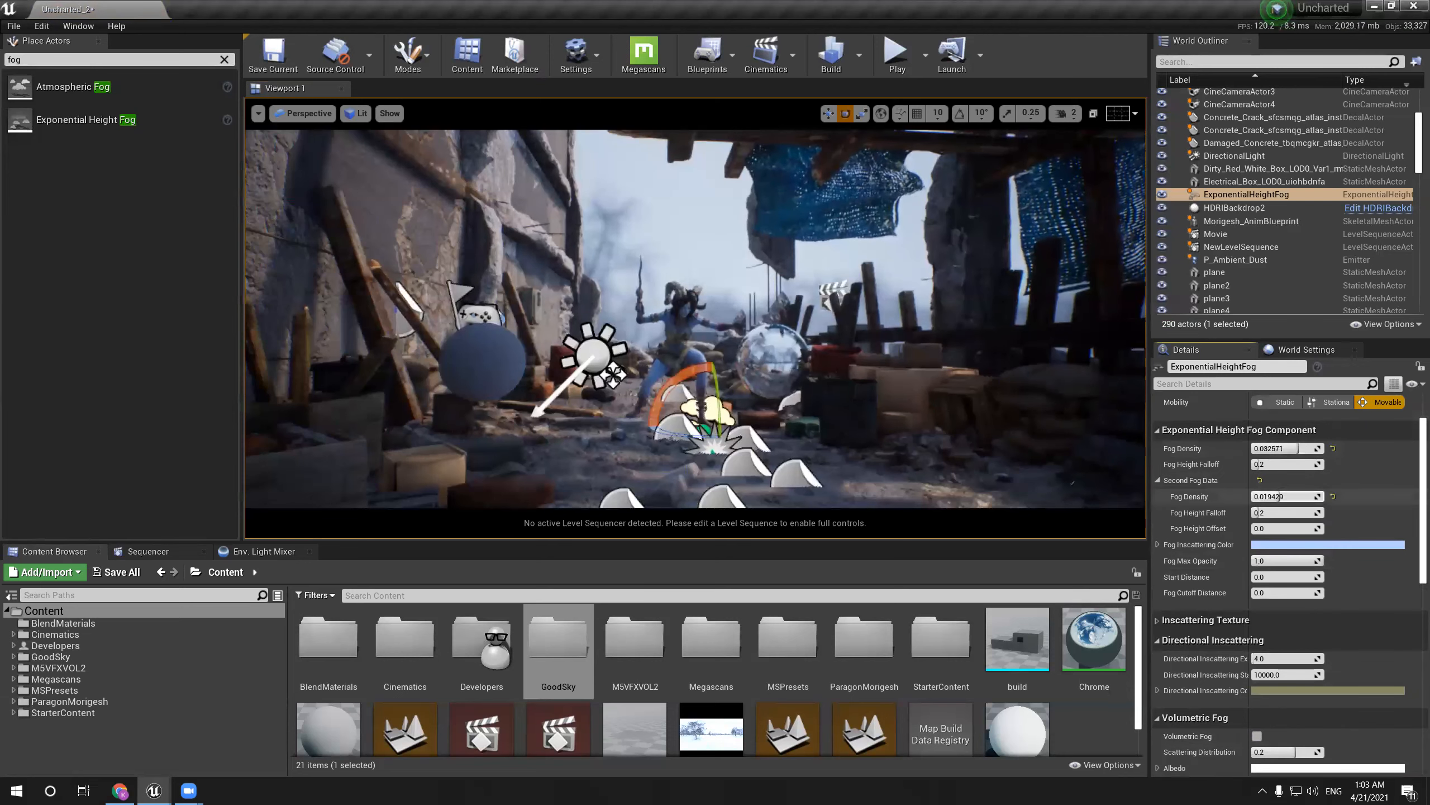
pyautogui.moveTo(1301, 496); pyautogui.dragTo(1286, 496)
pyautogui.scroll(-2, 1265, 565)
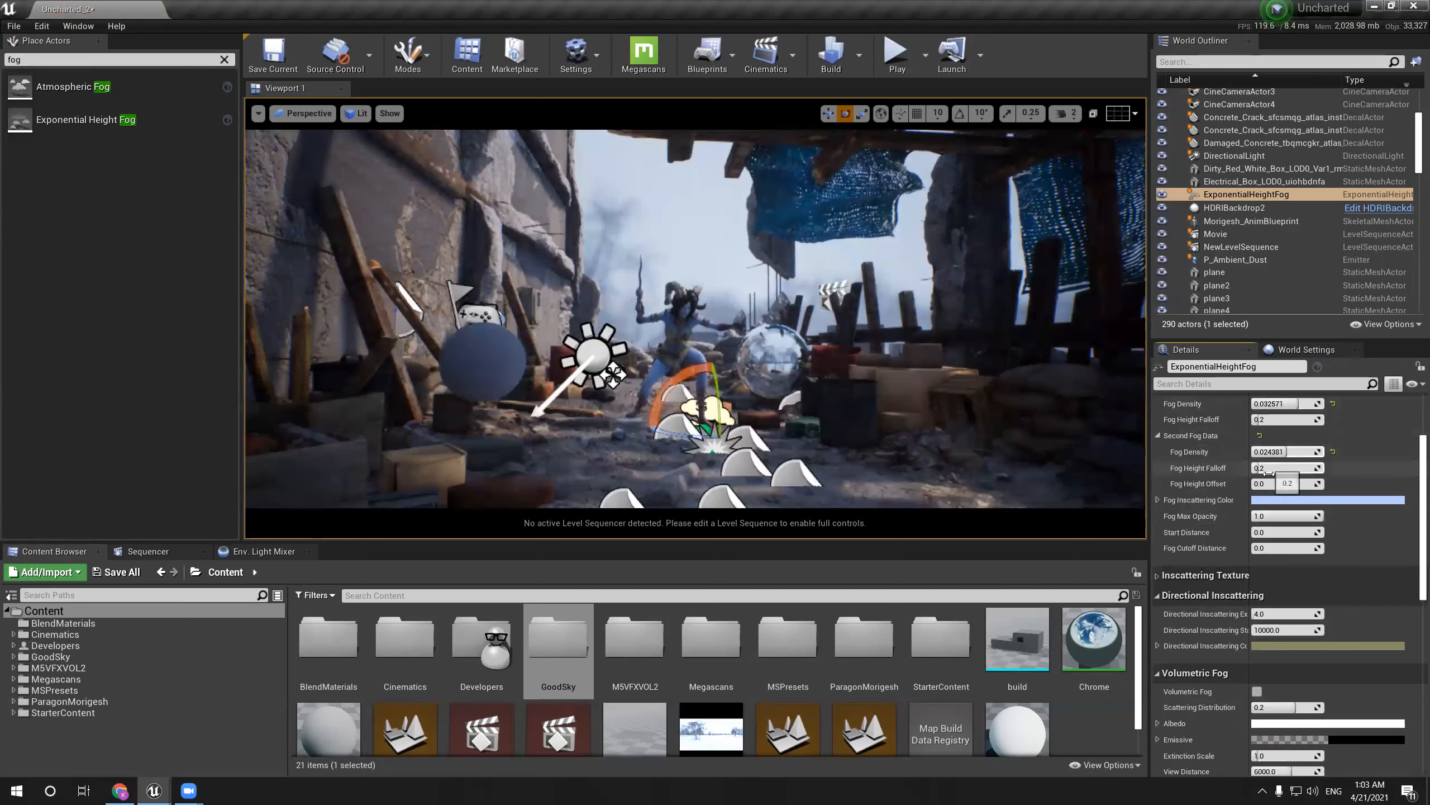
# Enable volumetric fog with scattering distribution 0.612 and extinction scale about 2.58, undoing the accidental view distance edit
pyautogui.scroll(-2, 1264, 613)
pyautogui.click(1257, 602)
pyautogui.moveTo(1267, 618); pyautogui.dragTo(1316, 619)
pyautogui.moveTo(1260, 666)
pyautogui.mouseDown()
pyautogui.moveTo(1275, 668)
pyautogui.moveTo(1261, 682)
pyautogui.mouseUp()
pyautogui.hotkey('ctrl', 'z')
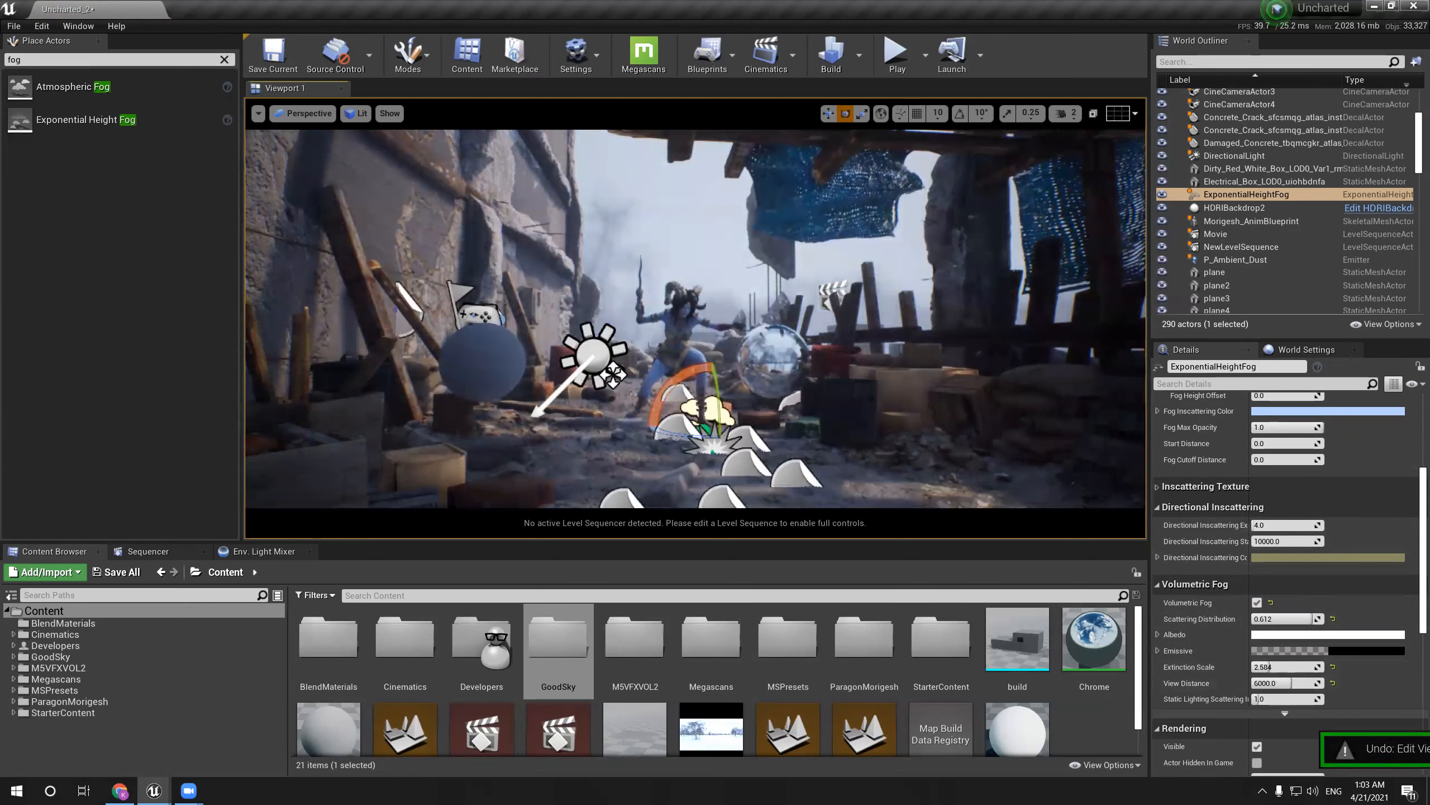
pyautogui.press('g')
pyautogui.moveTo(841, 390); pyautogui.dragTo(819, 391, button='right')
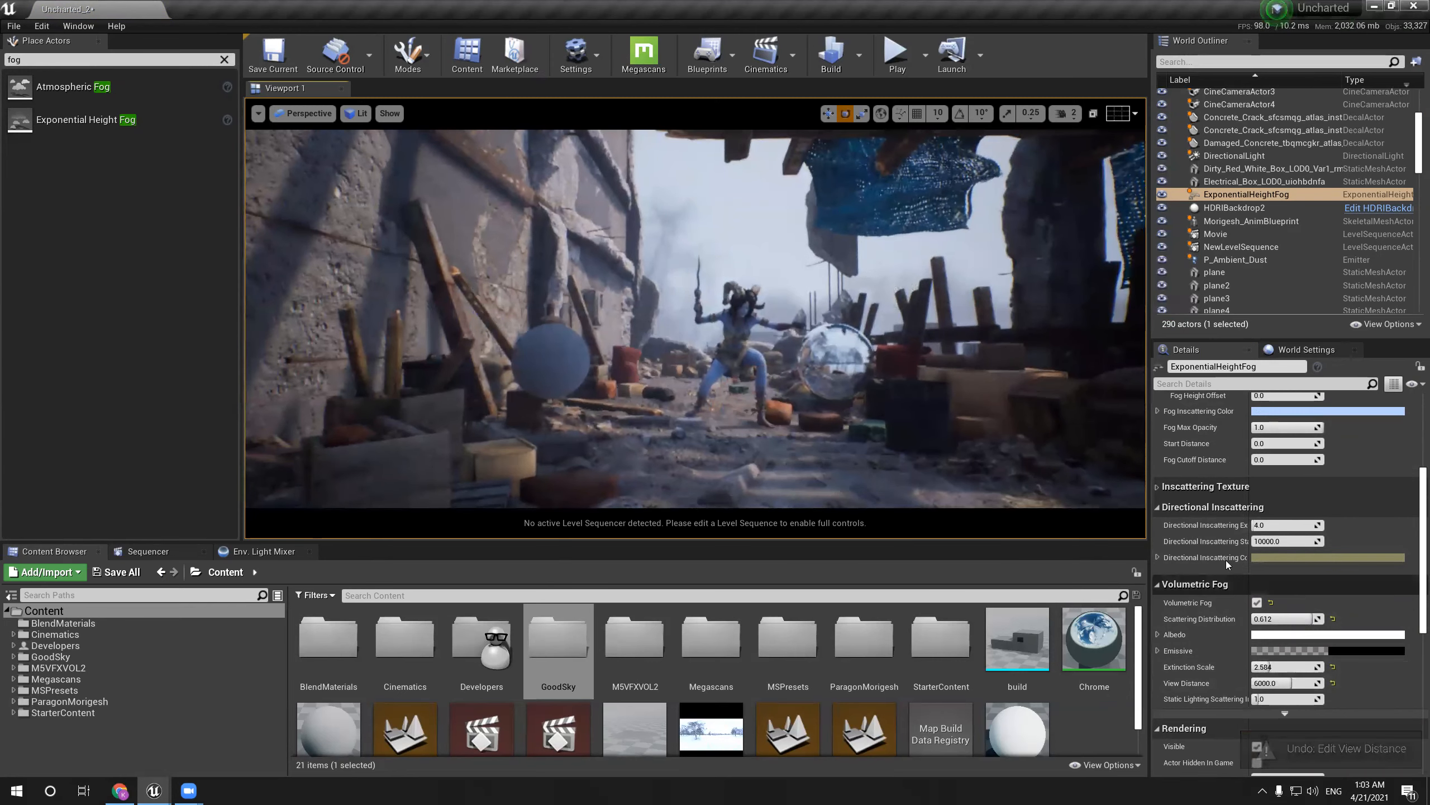
# Raise the second fog density to about 0.049
pyautogui.scroll(2, 1226, 560)
pyautogui.moveTo(1283, 429)
pyautogui.mouseDown()
pyautogui.moveTo(1321, 430)
pyautogui.moveTo(1260, 430)
pyautogui.mouseUp()
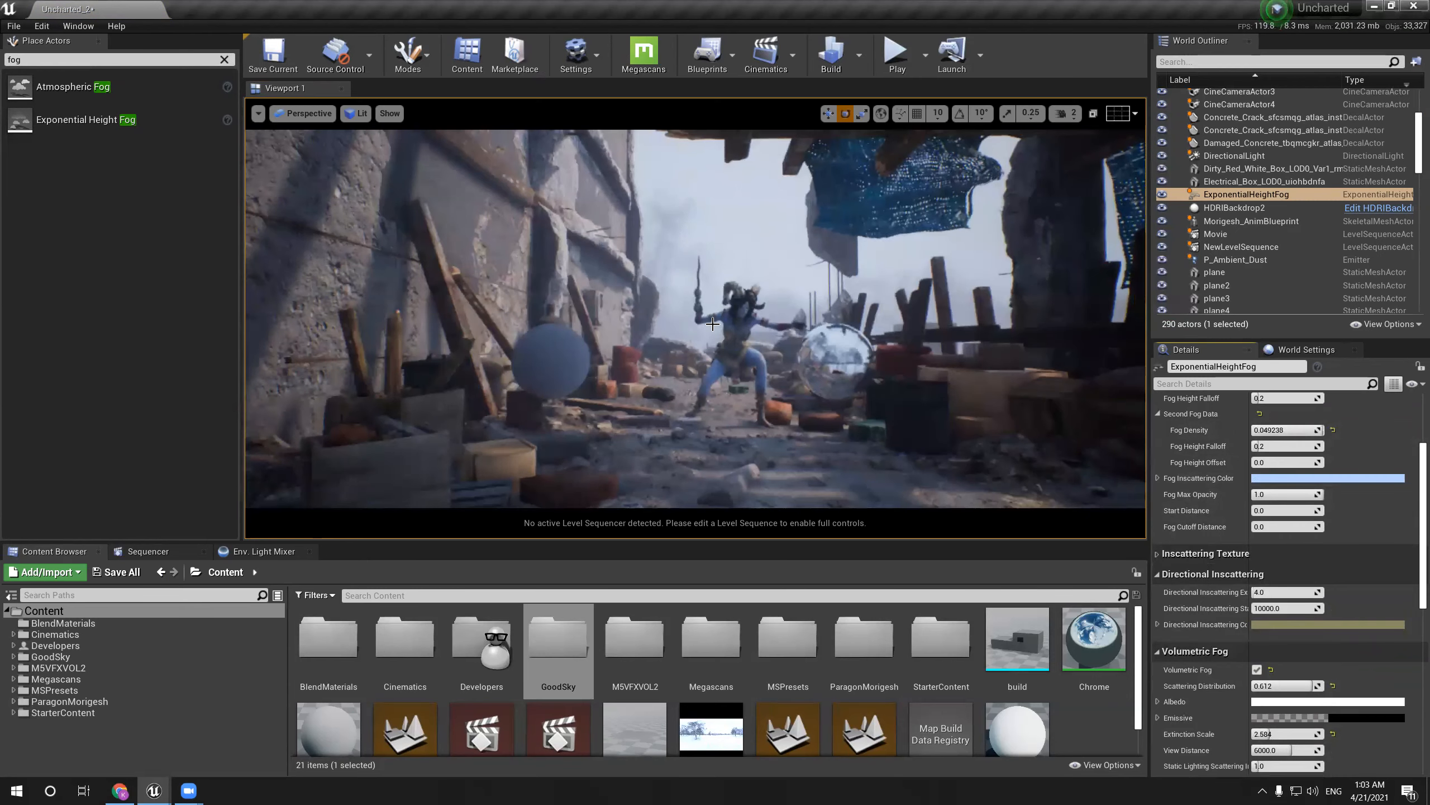
pyautogui.moveTo(702, 278); pyautogui.dragTo(716, 275, button='right')
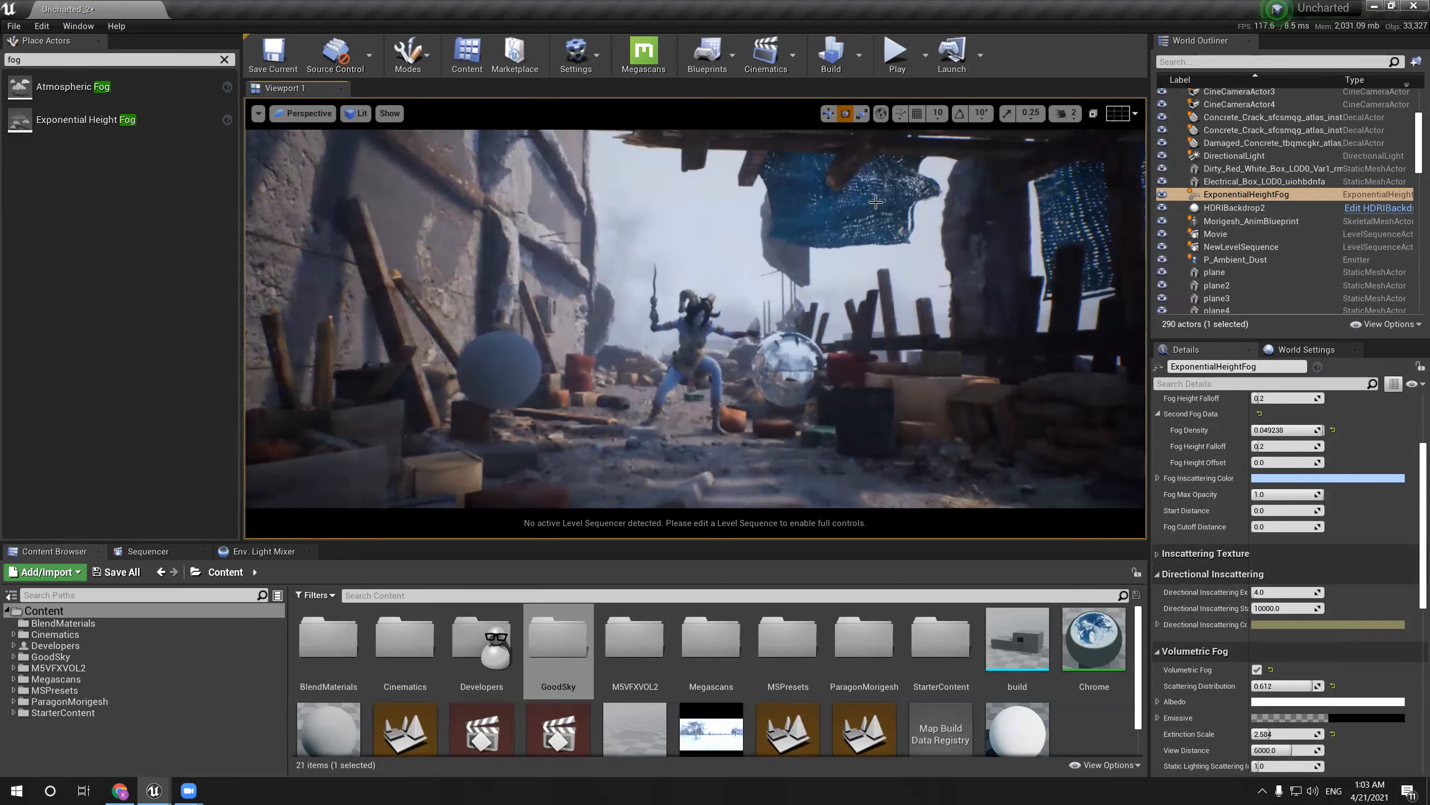
# Examine the volumetric fog around the character from several distances and angles, with and without the editor icons
pyautogui.scroll(-3, 826, 298)
pyautogui.press('g')
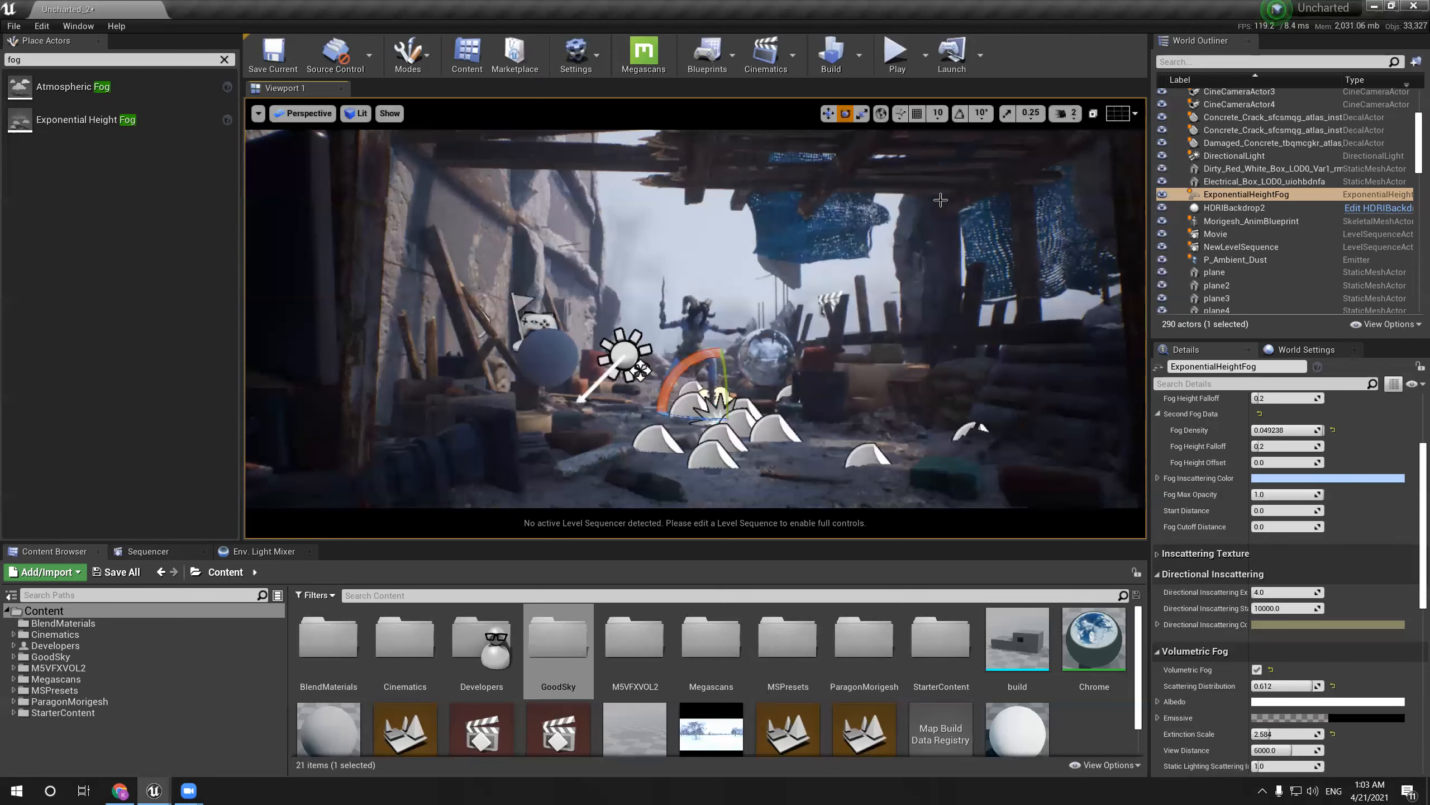
pyautogui.press('g')
pyautogui.scroll(3, 688, 228)
pyautogui.moveTo(688, 228); pyautogui.dragTo(731, 202, button='right')
pyautogui.scroll(-3, 699, 246)
pyautogui.moveTo(502, 279); pyautogui.dragTo(479, 257, button='right')
pyautogui.moveTo(788, 467); pyautogui.dragTo(776, 509, button='right')
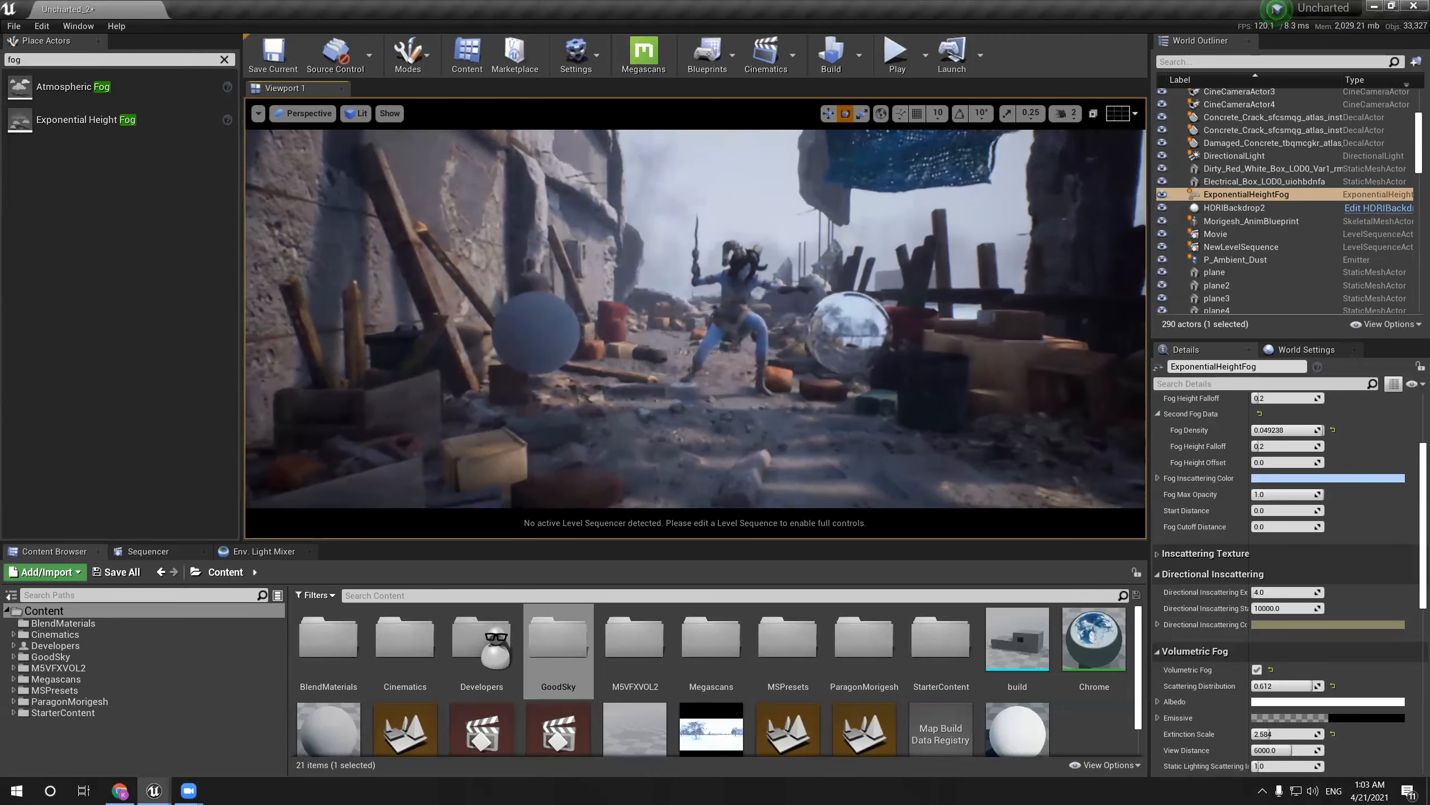
pyautogui.press('g')
pyautogui.press('g')
pyautogui.press('g')
pyautogui.moveTo(767, 352); pyautogui.dragTo(766, 377, button='right')
pyautogui.press('g')
pyautogui.press('g')
# Inspect the foggy scene around the character in a full-screen viewport and return to the normal layout
pyautogui.press('F11')
pyautogui.press('g')
pyautogui.press('g')
pyautogui.press('g')
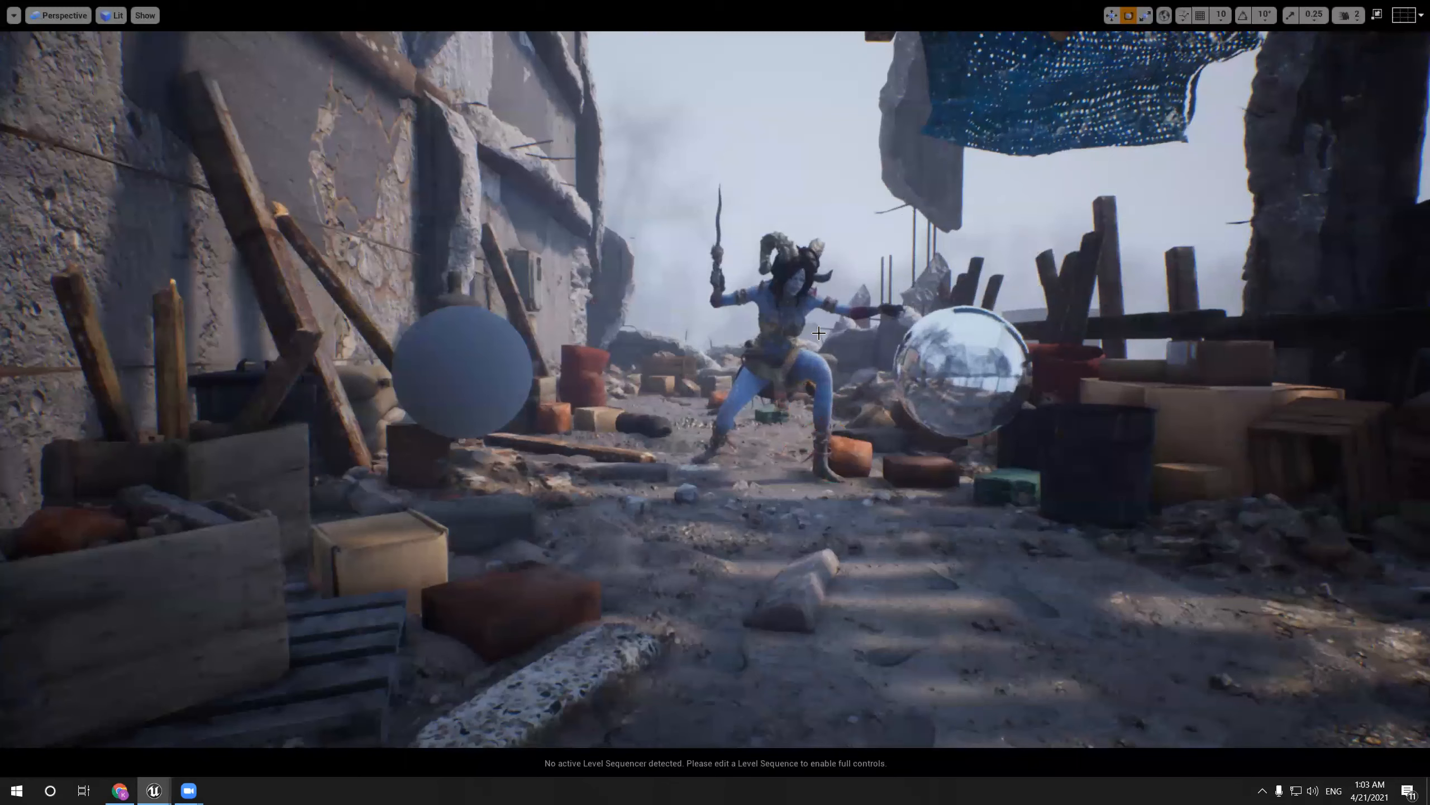
pyautogui.moveTo(809, 322); pyautogui.dragTo(809, 307, button='right')
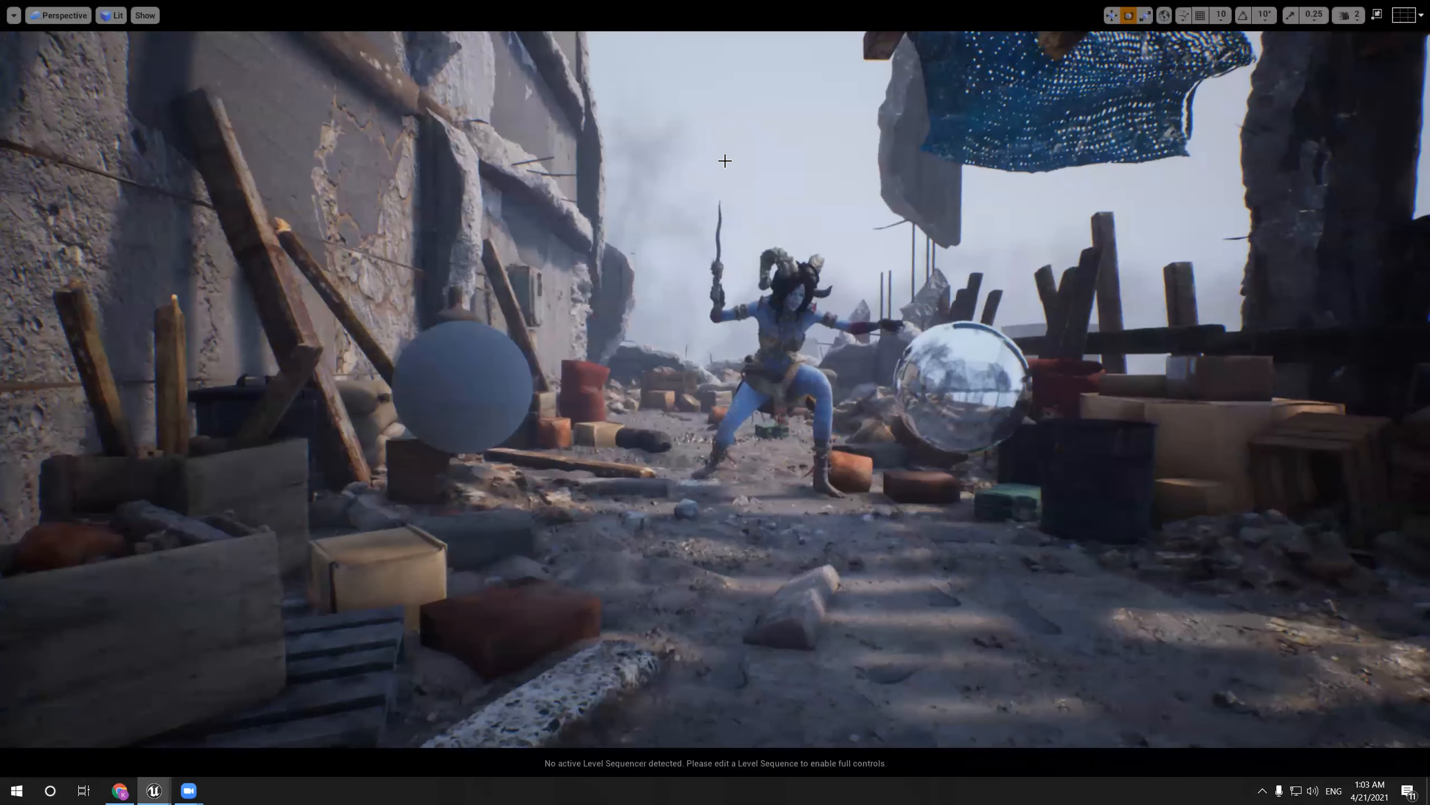
pyautogui.moveTo(724, 159); pyautogui.dragTo(730, 138, button='right')
pyautogui.press('g')
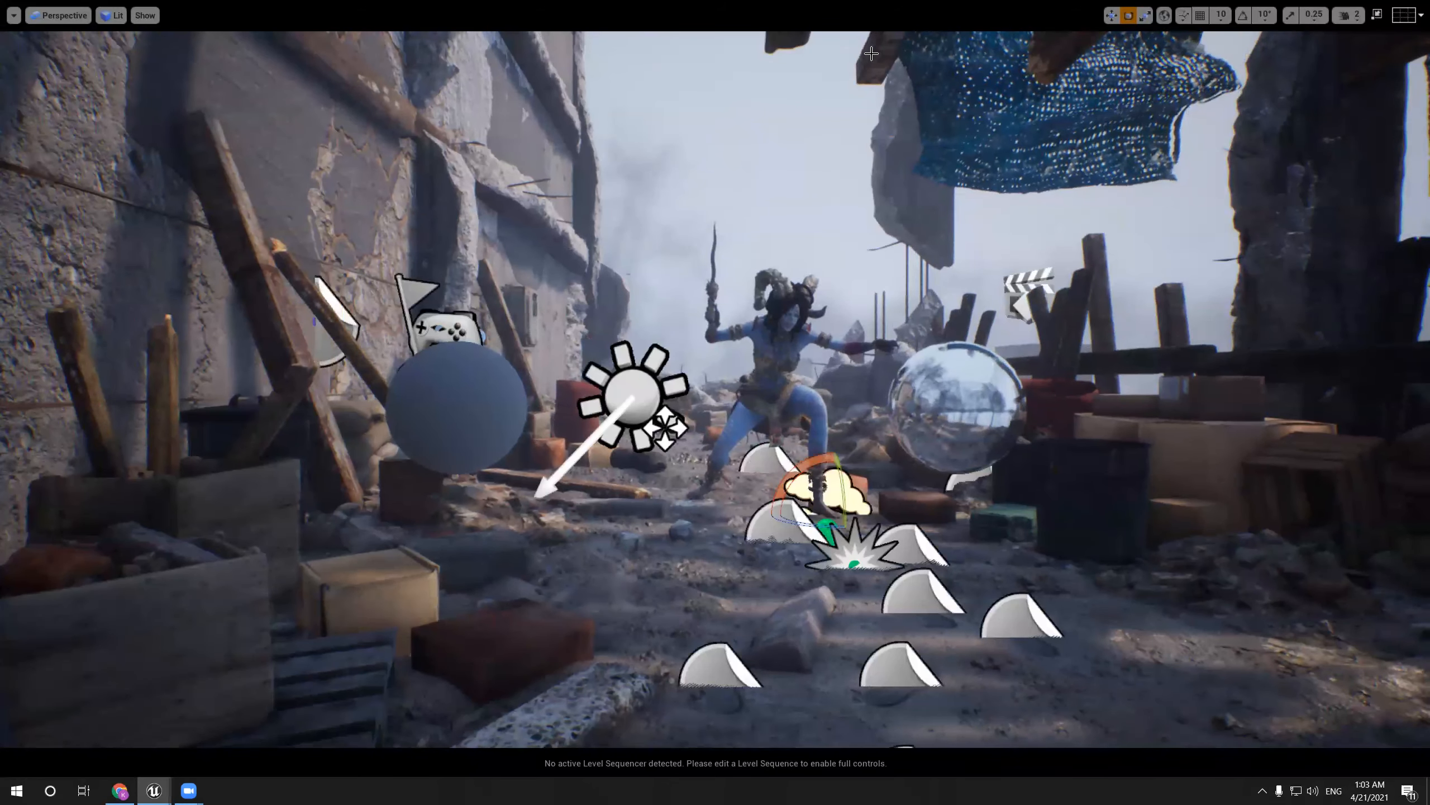
pyautogui.press('g')
pyautogui.press('F11')
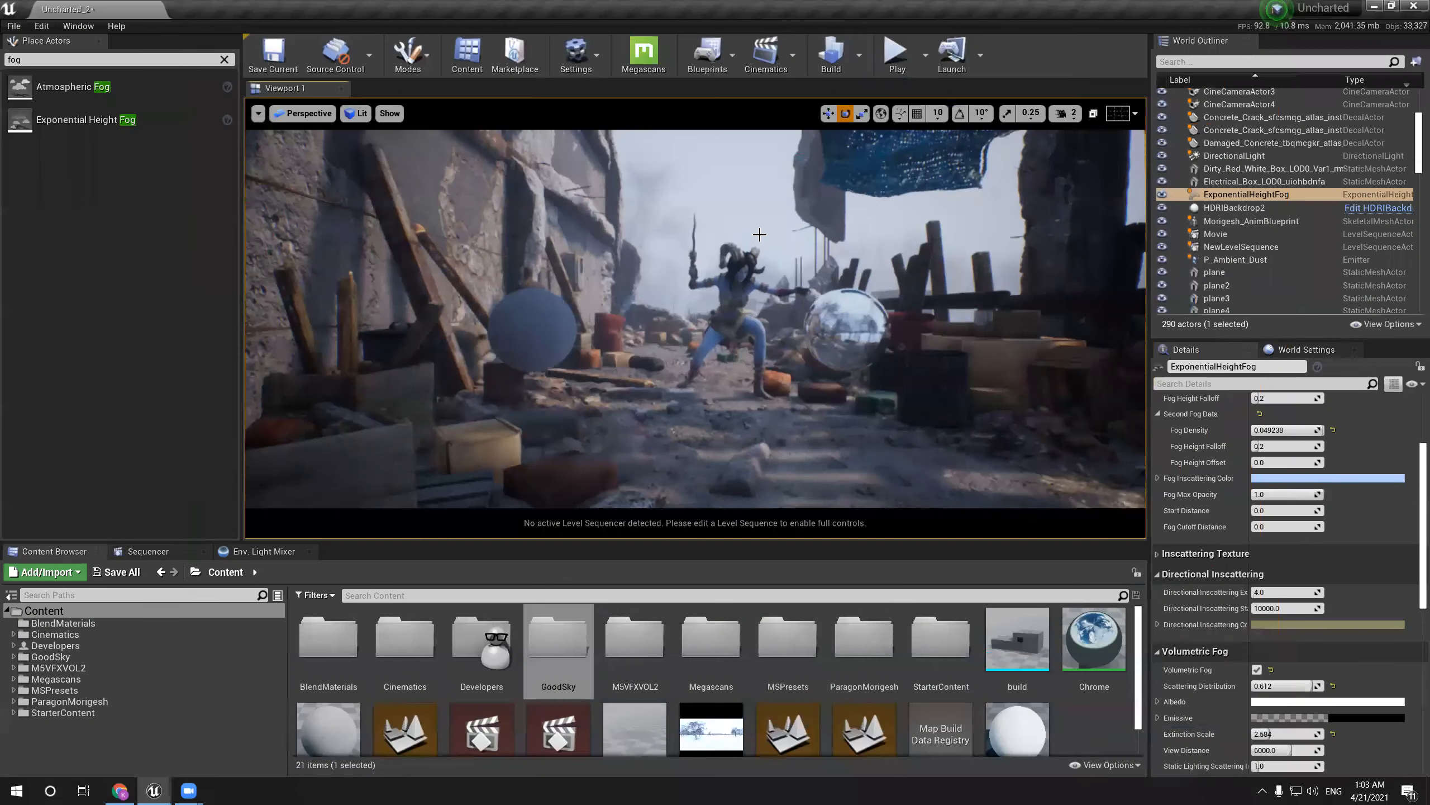
pyautogui.scroll(-3, 771, 258)
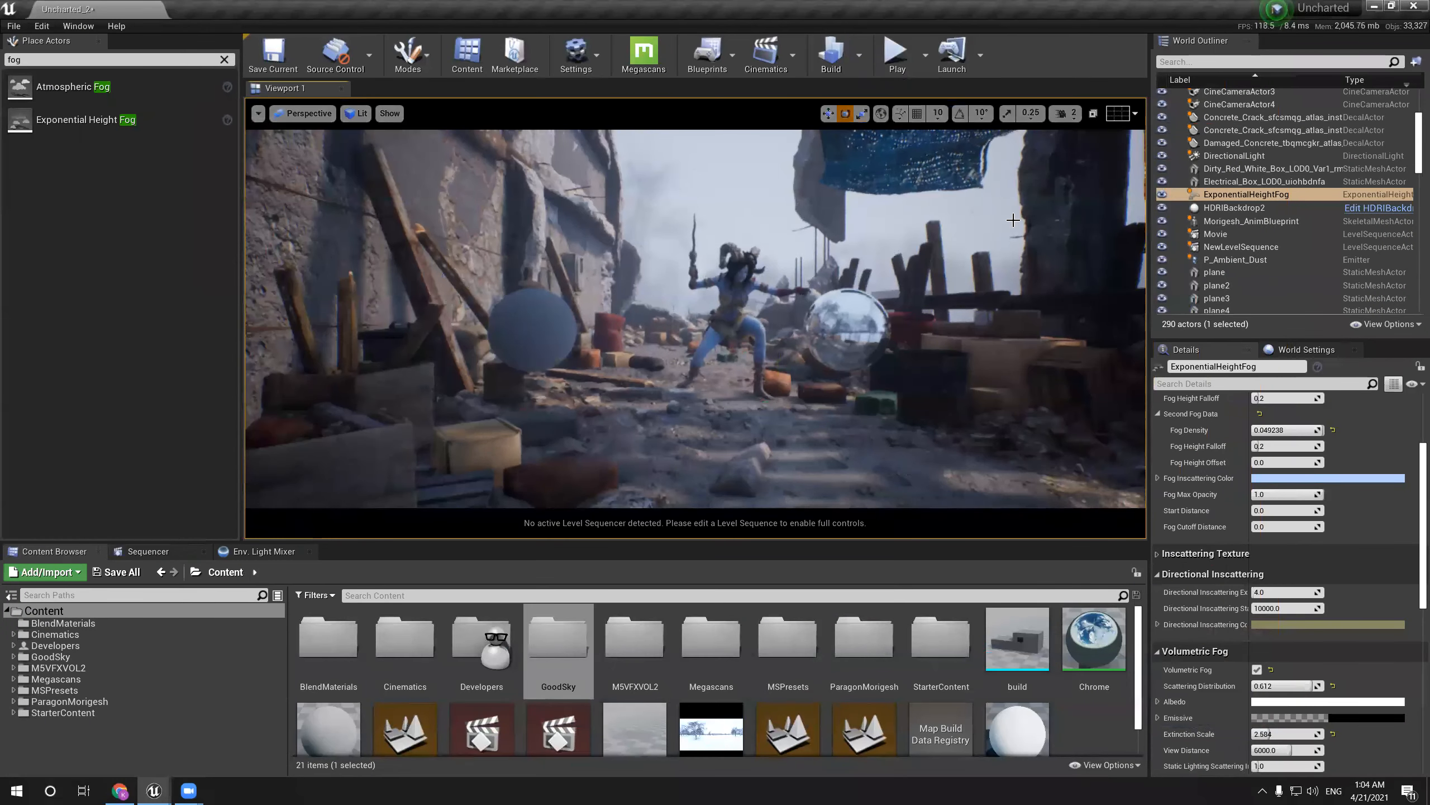
# Filter the level's actors by "po", select the PostProcessVolume and bring up its Color Grading settings
pyautogui.click(1214, 62)
pyautogui.write('po')
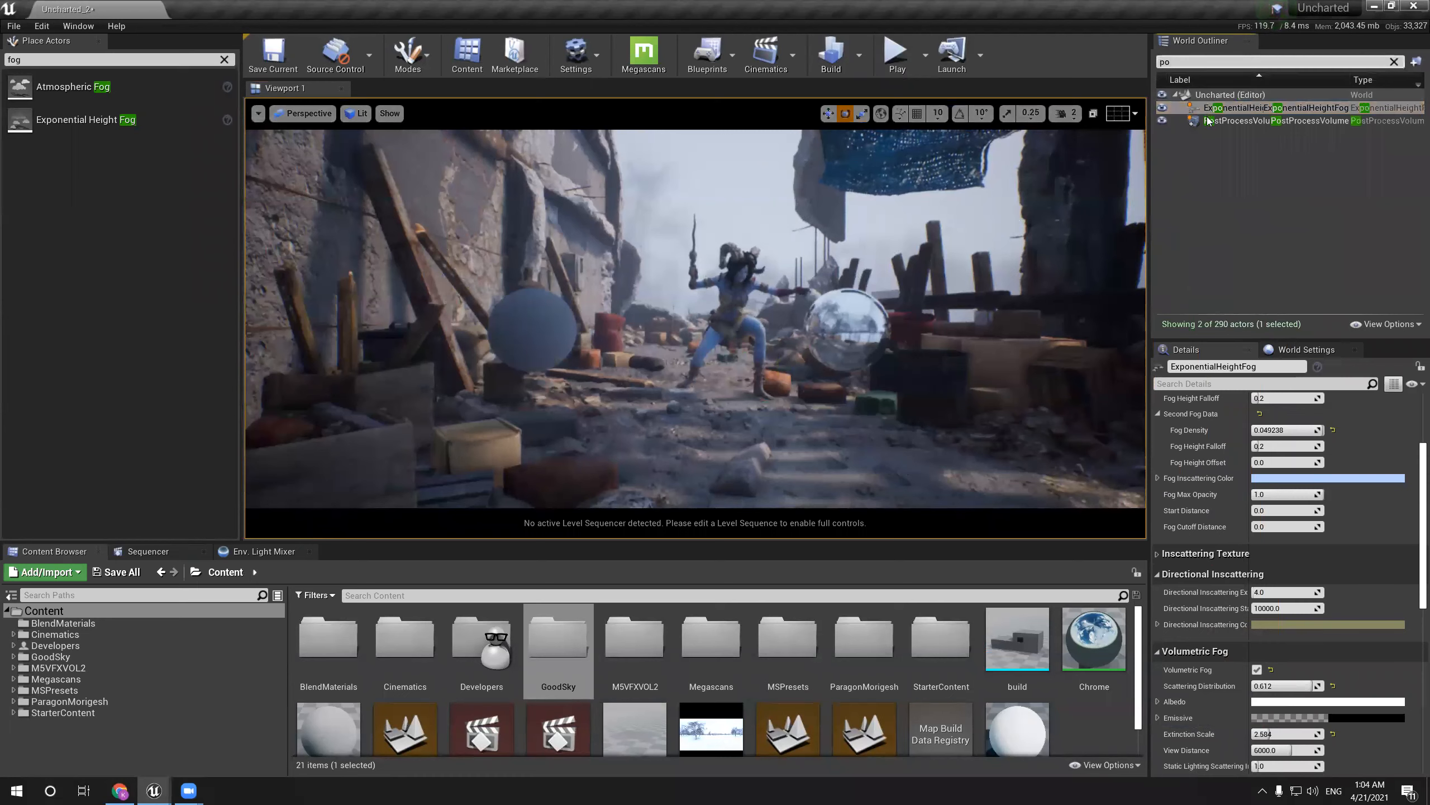
pyautogui.click(1233, 120)
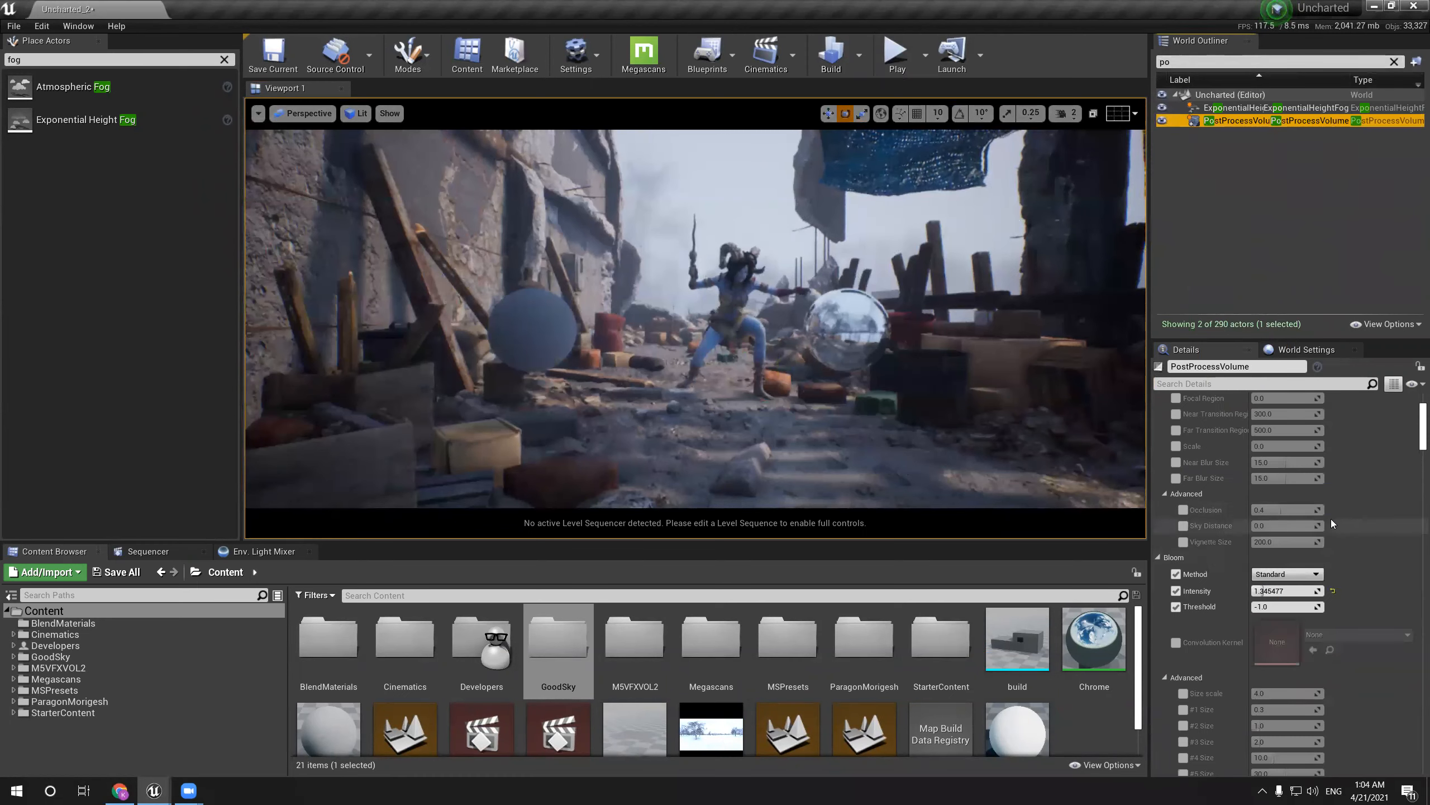
pyautogui.scroll(-10, 1397, 513)
pyautogui.scroll(-10, 1415, 507)
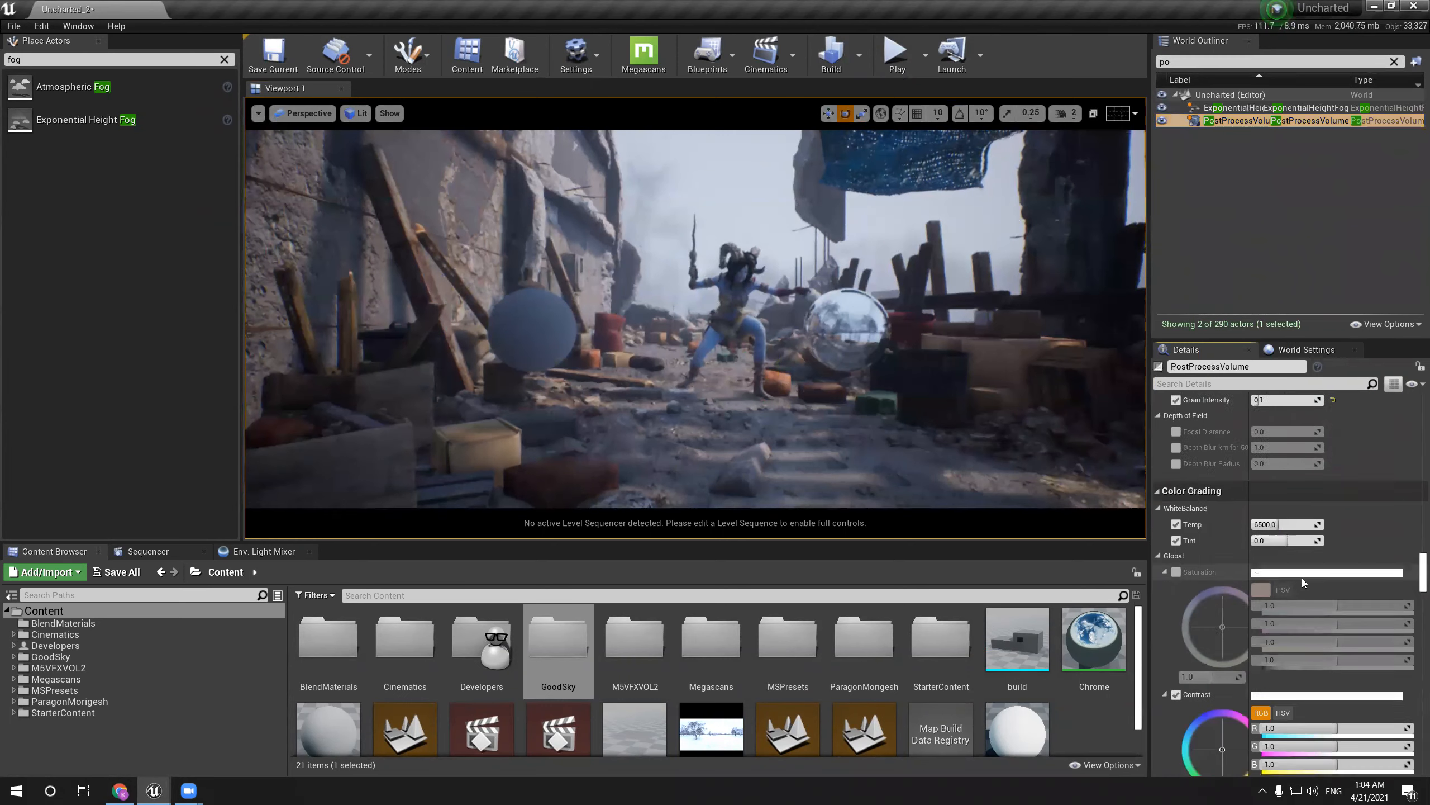
pyautogui.scroll(-3, 1300, 569)
# Try warmer white balance temperatures of about 10820 and 7426 on the post process volume, undoing each
pyautogui.moveTo(1273, 457); pyautogui.dragTo(1284, 457)
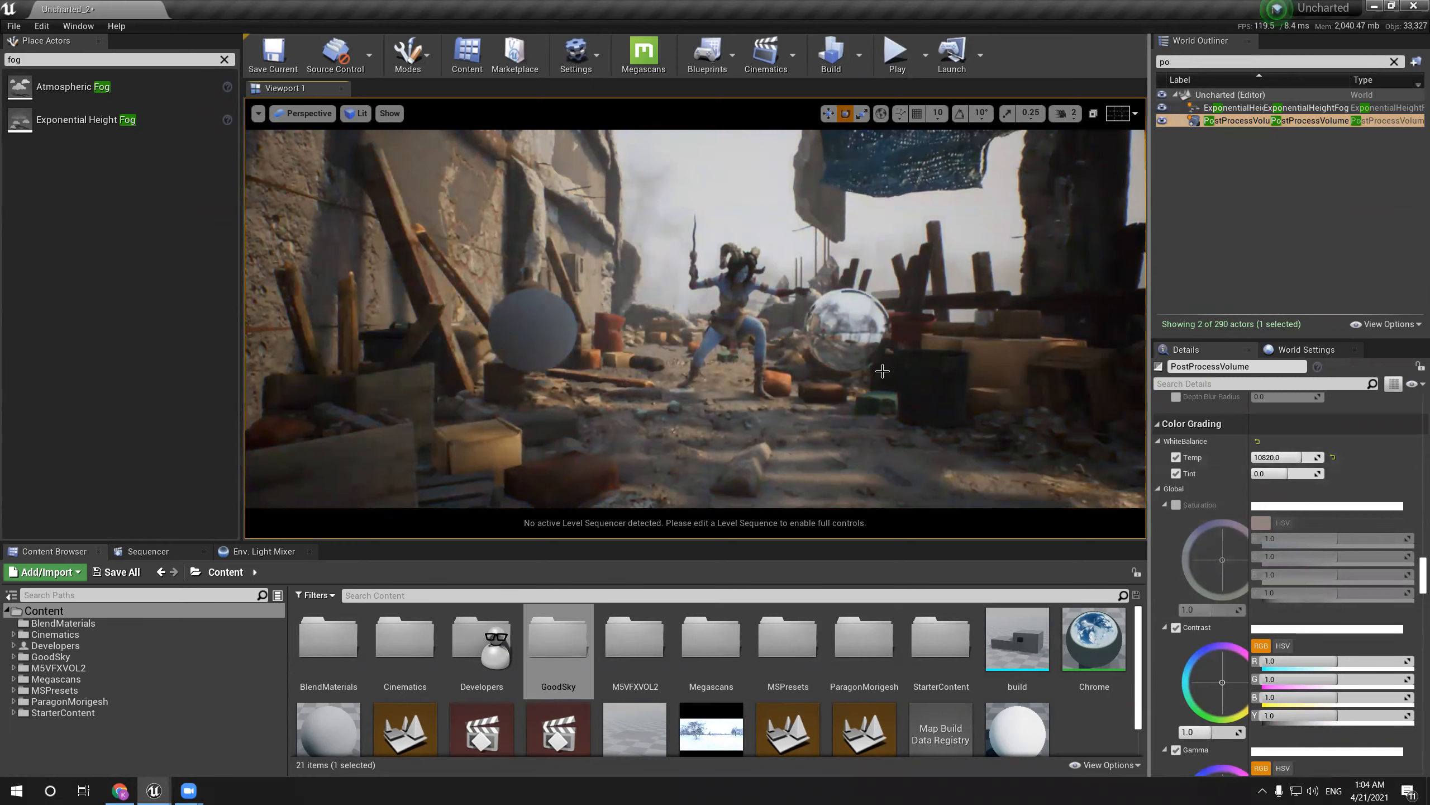
pyautogui.moveTo(911, 308); pyautogui.dragTo(946, 311, button='right')
pyautogui.hotkey('ctrl', 'z')
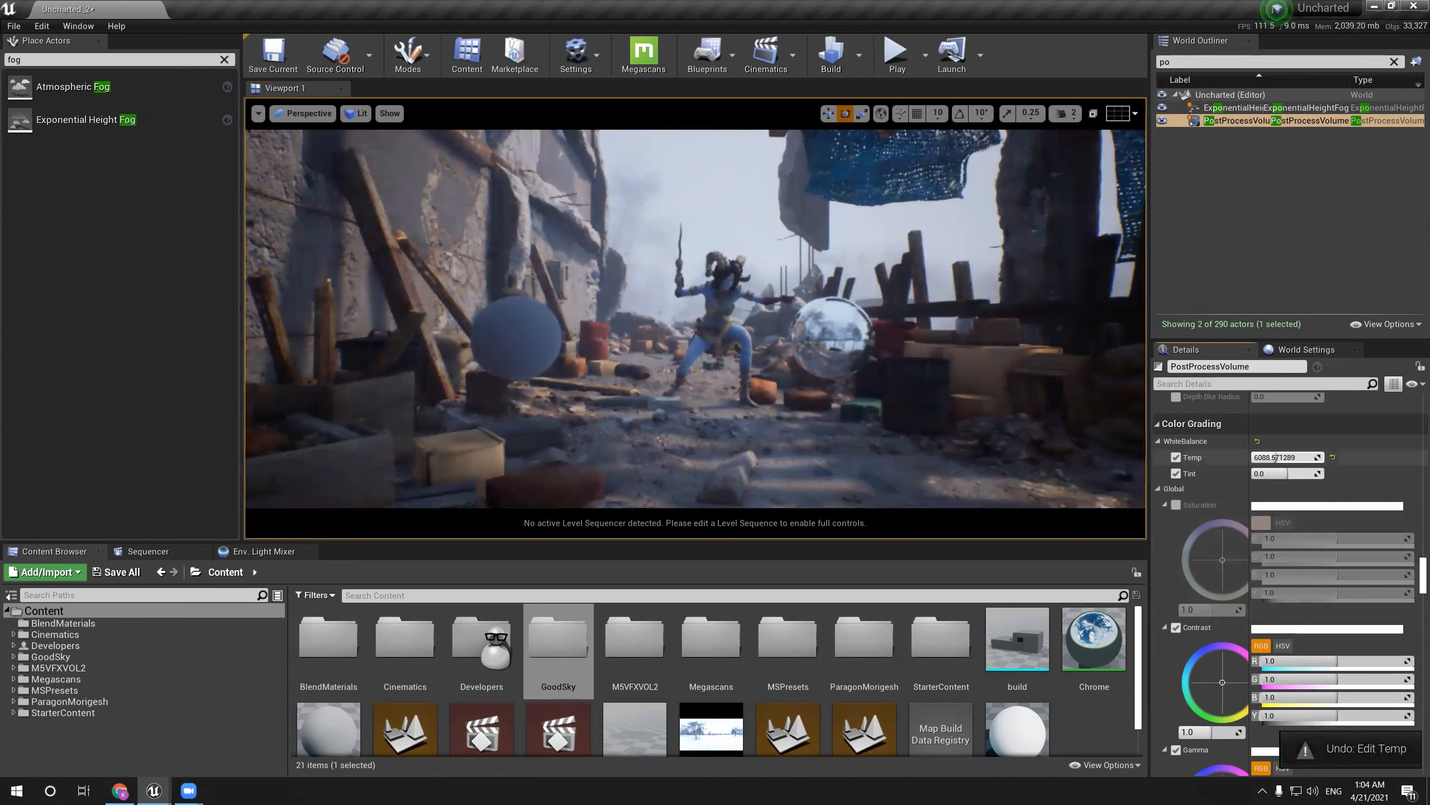
pyautogui.moveTo(1294, 457); pyautogui.dragTo(1283, 457)
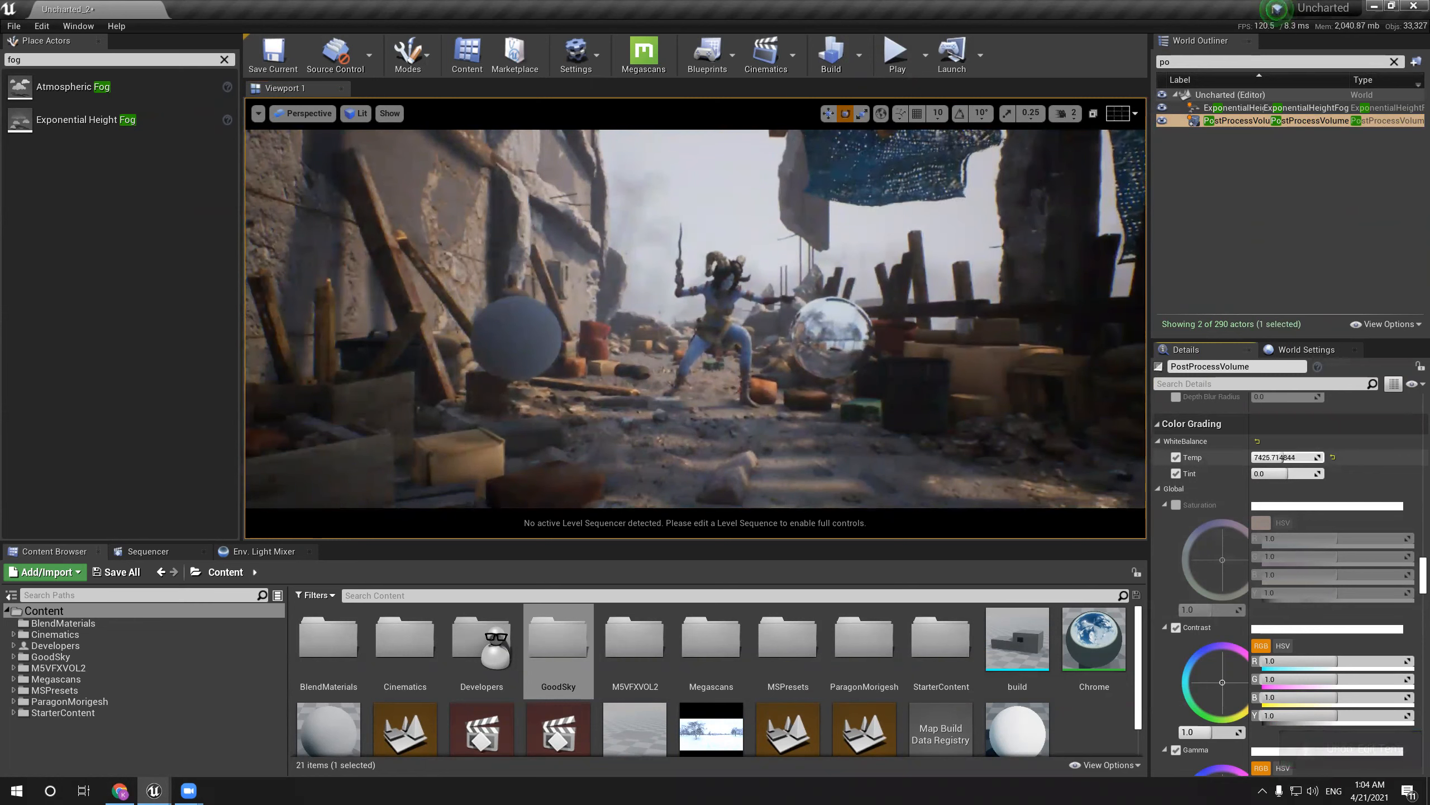
pyautogui.hotkey('ctrl', 'z')
# Set the global contrast to 1.22, undoing a trial pink tint on its color wheel
pyautogui.scroll(-3, 1185, 630)
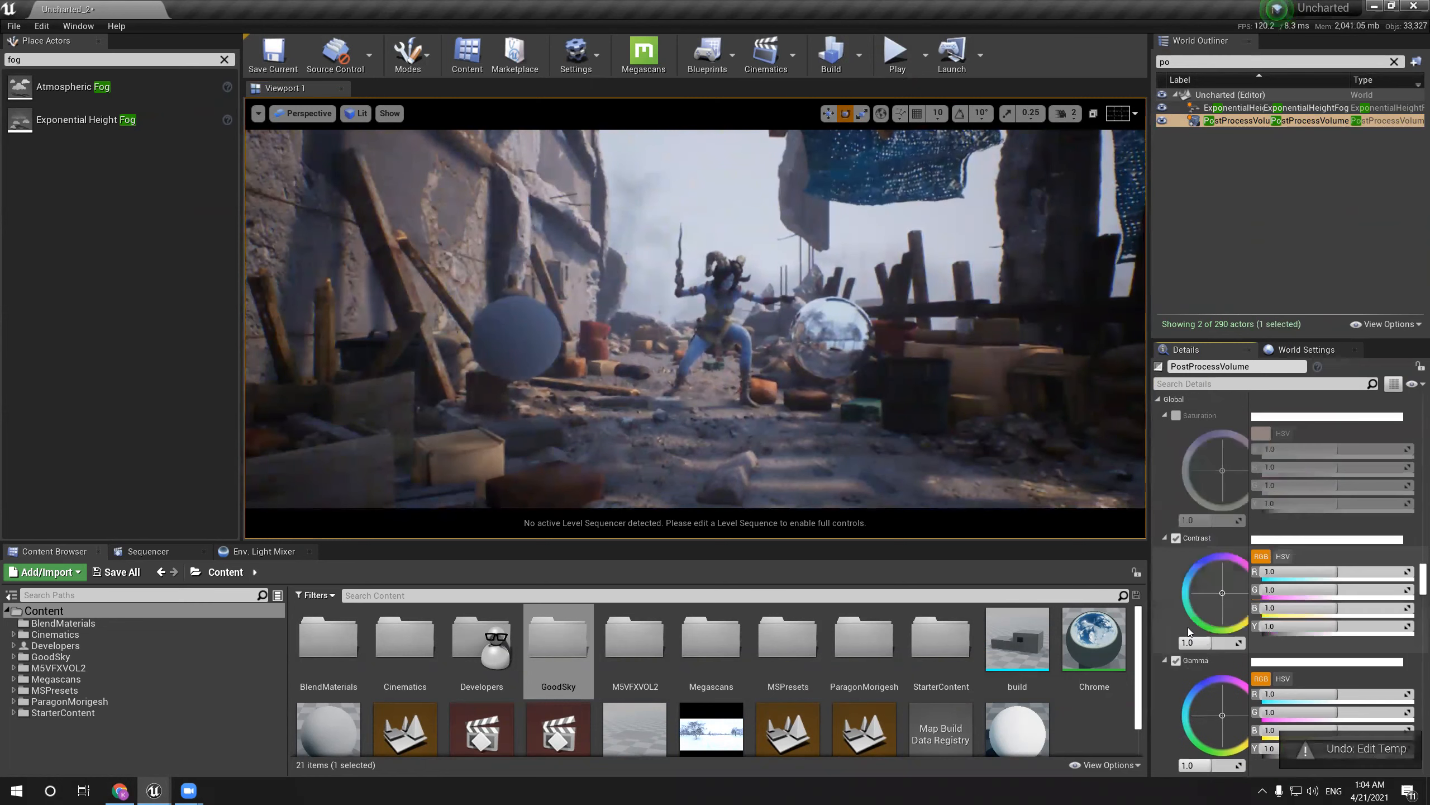
pyautogui.moveTo(1191, 644); pyautogui.dragTo(1204, 643)
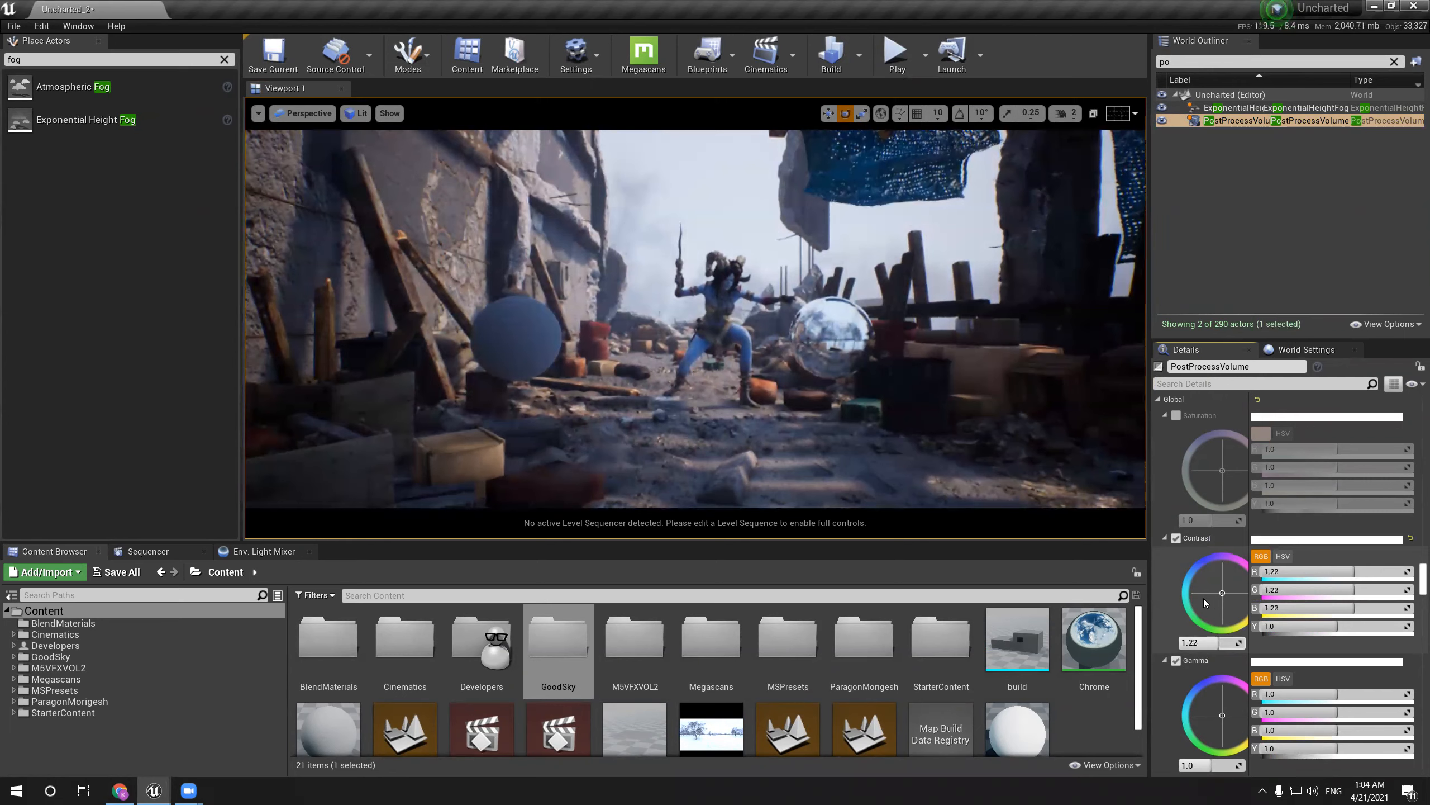
pyautogui.moveTo(1220, 590)
pyautogui.mouseDown()
pyautogui.moveTo(1199, 579)
pyautogui.moveTo(1238, 578)
pyautogui.mouseUp()
pyautogui.hotkey('ctrl', 'z')
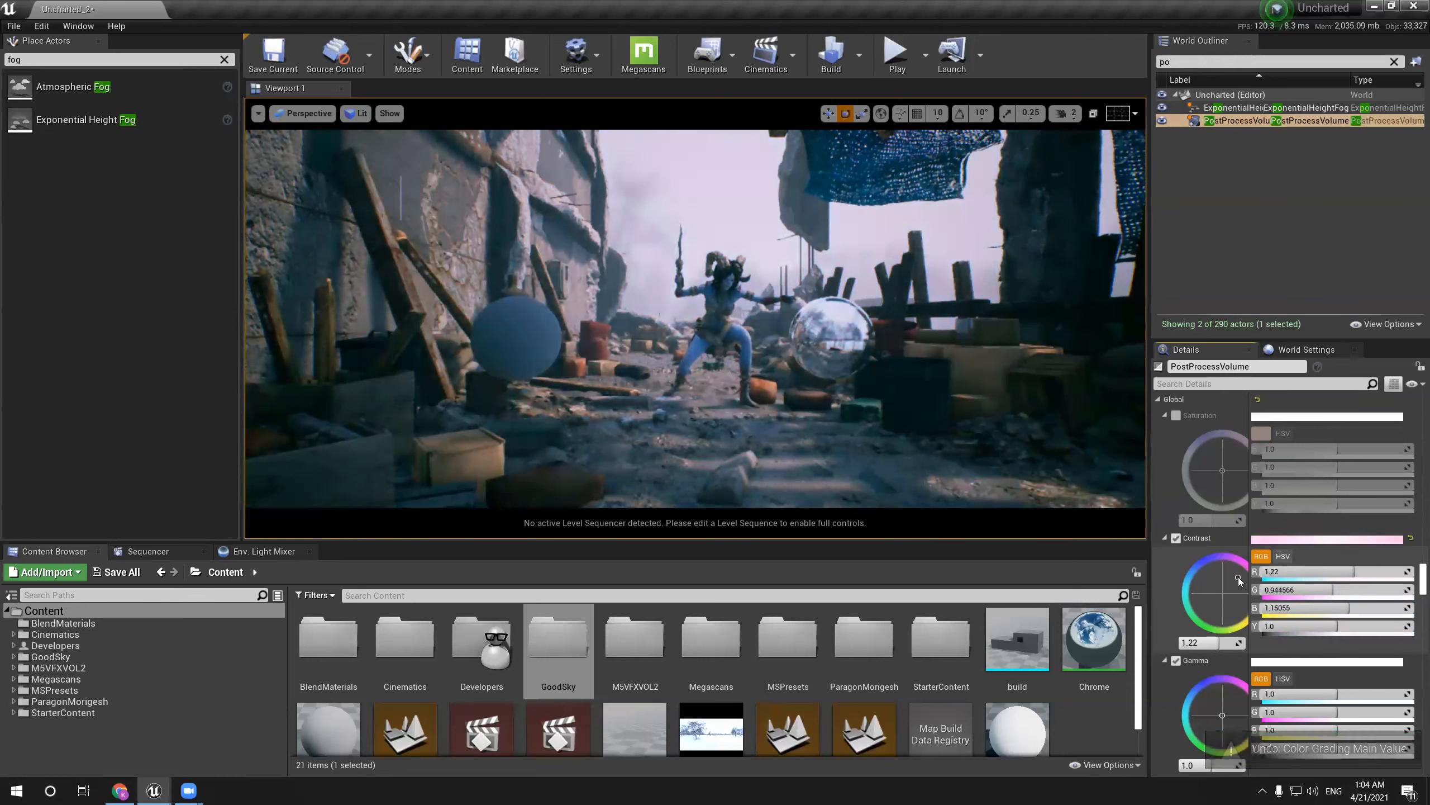
pyautogui.hotkey('ctrl', 'z')
# Tint the global gamma to R 0.977, G 1.0, B 0.986 and the contrast to R 1.208, G 1.209, B 1.22
pyautogui.scroll(-2, 1198, 676)
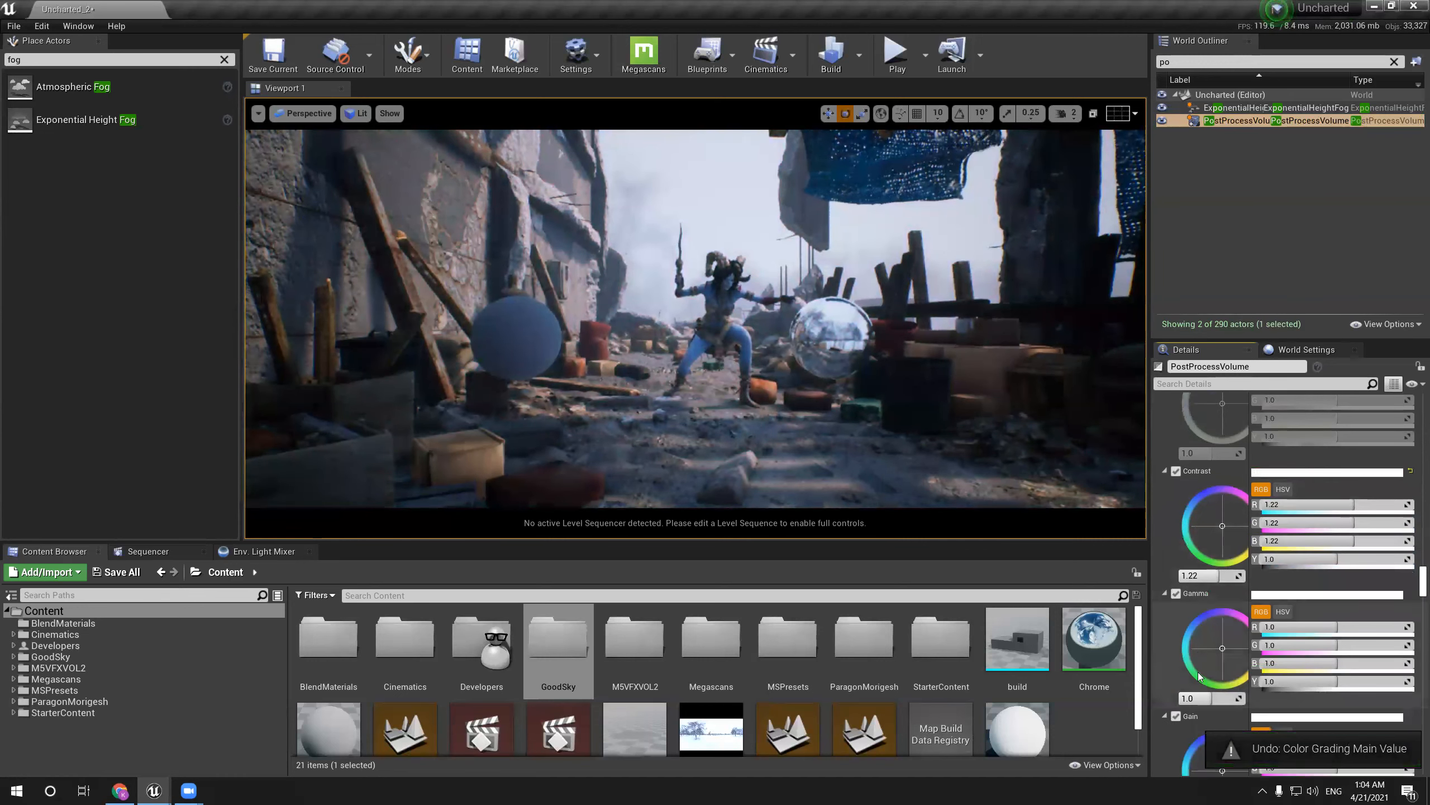
pyautogui.moveTo(1198, 699); pyautogui.dragTo(1198, 698)
pyautogui.hotkey('ctrl', 'z')
pyautogui.moveTo(1221, 648)
pyautogui.mouseDown()
pyautogui.moveTo(1235, 660)
pyautogui.moveTo(1216, 652)
pyautogui.mouseUp()
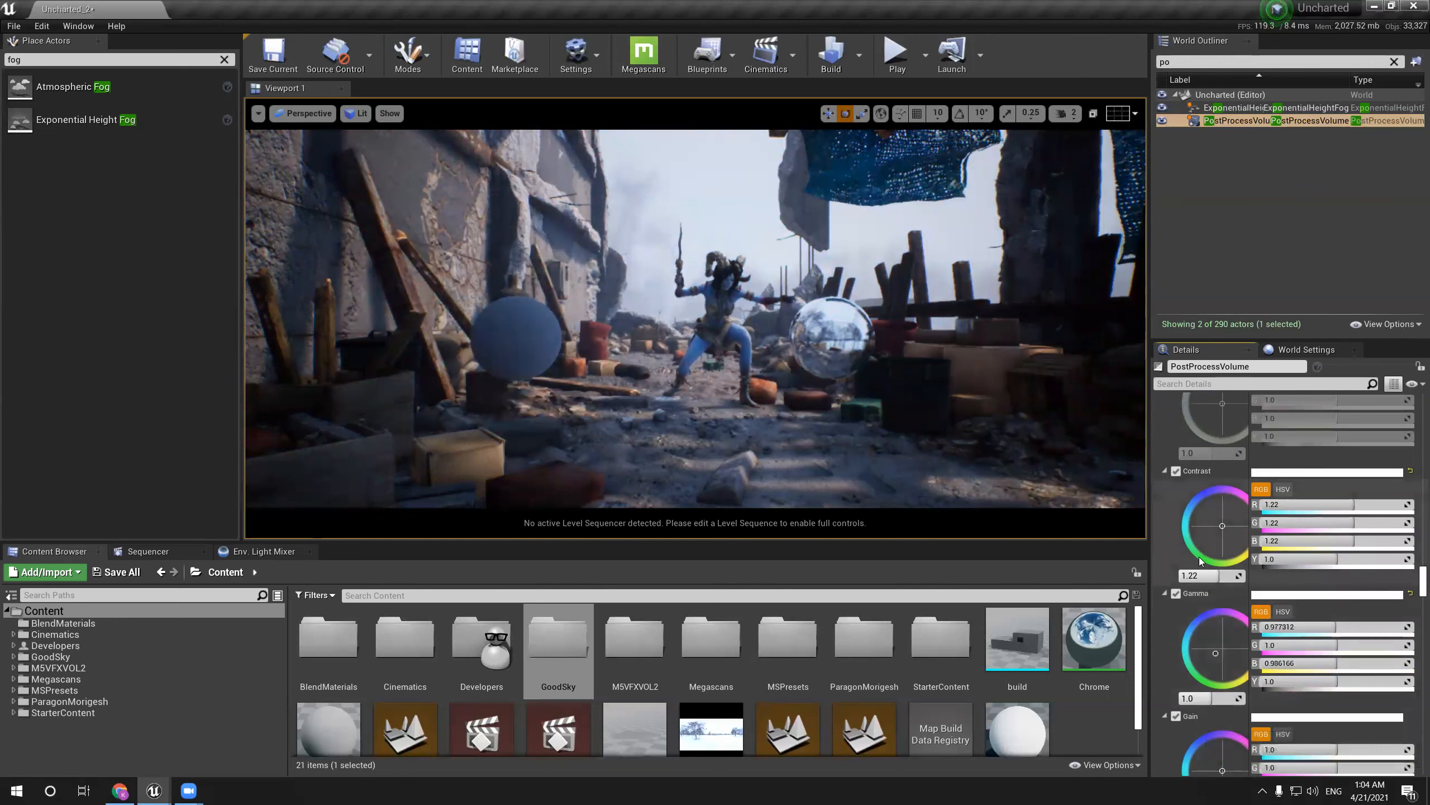
pyautogui.moveTo(1209, 519); pyautogui.dragTo(1219, 521)
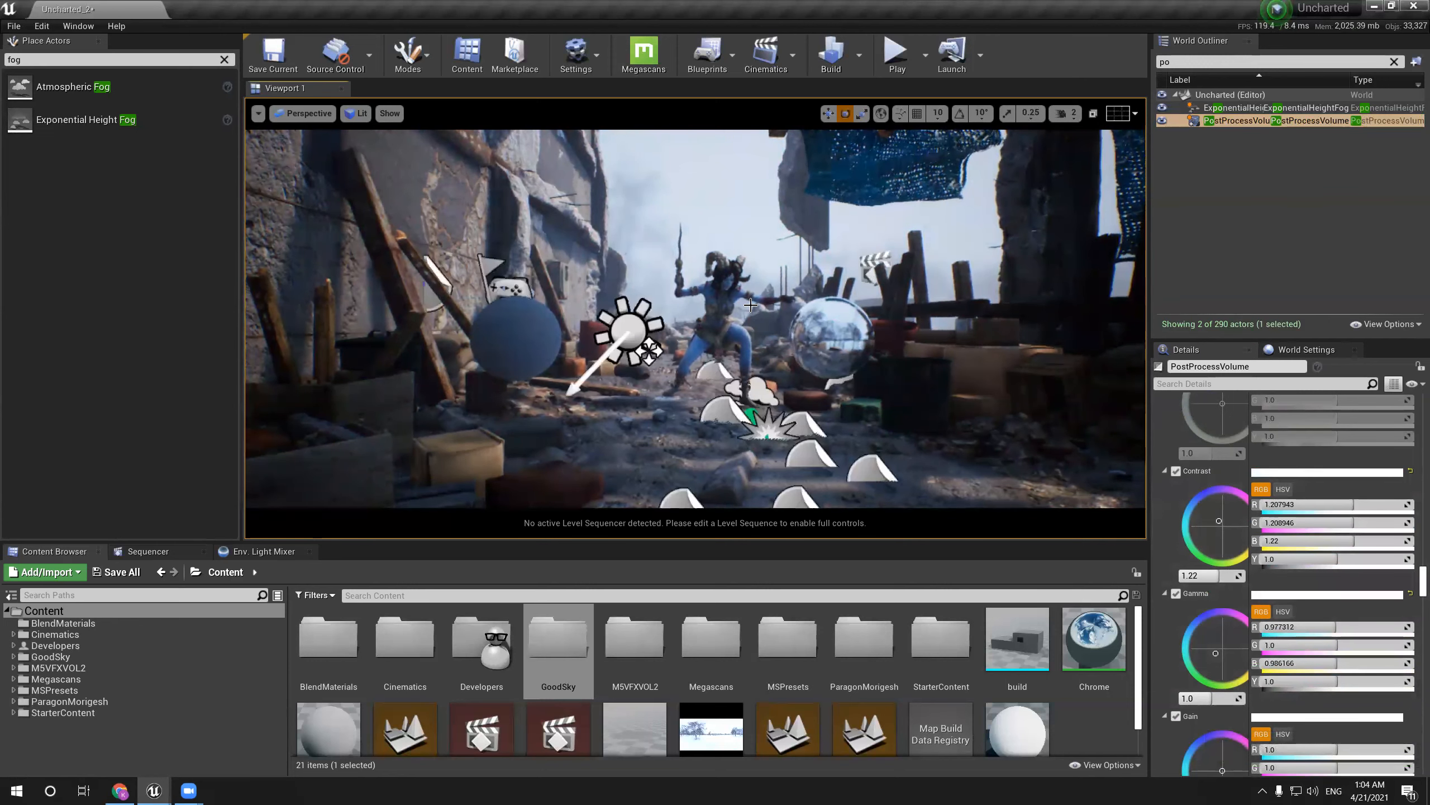
# Try a different global gain, undo it and check the scene with the editor icons hidden
pyautogui.scroll(-5, 1202, 611)
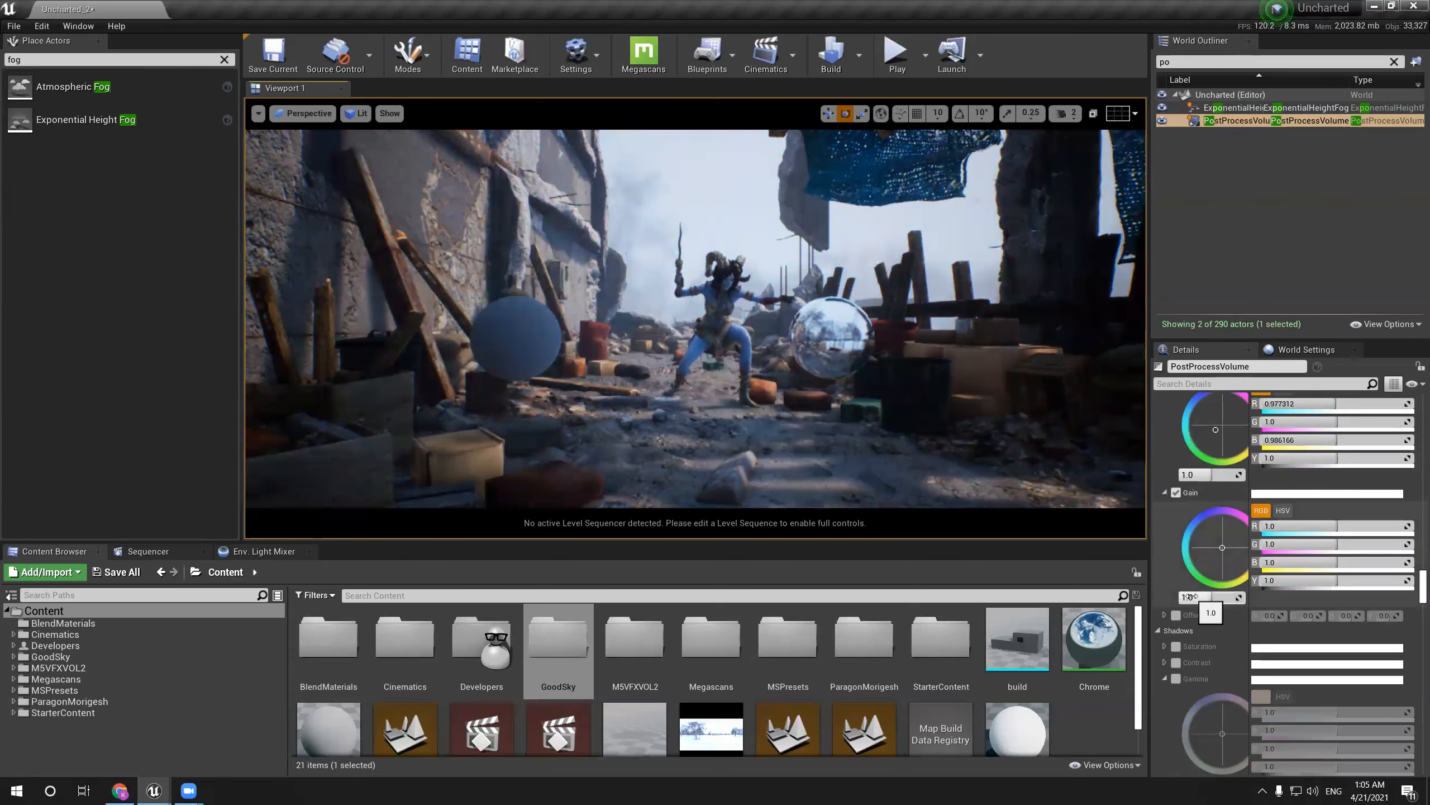
pyautogui.hotkey('ctrl', 'z')
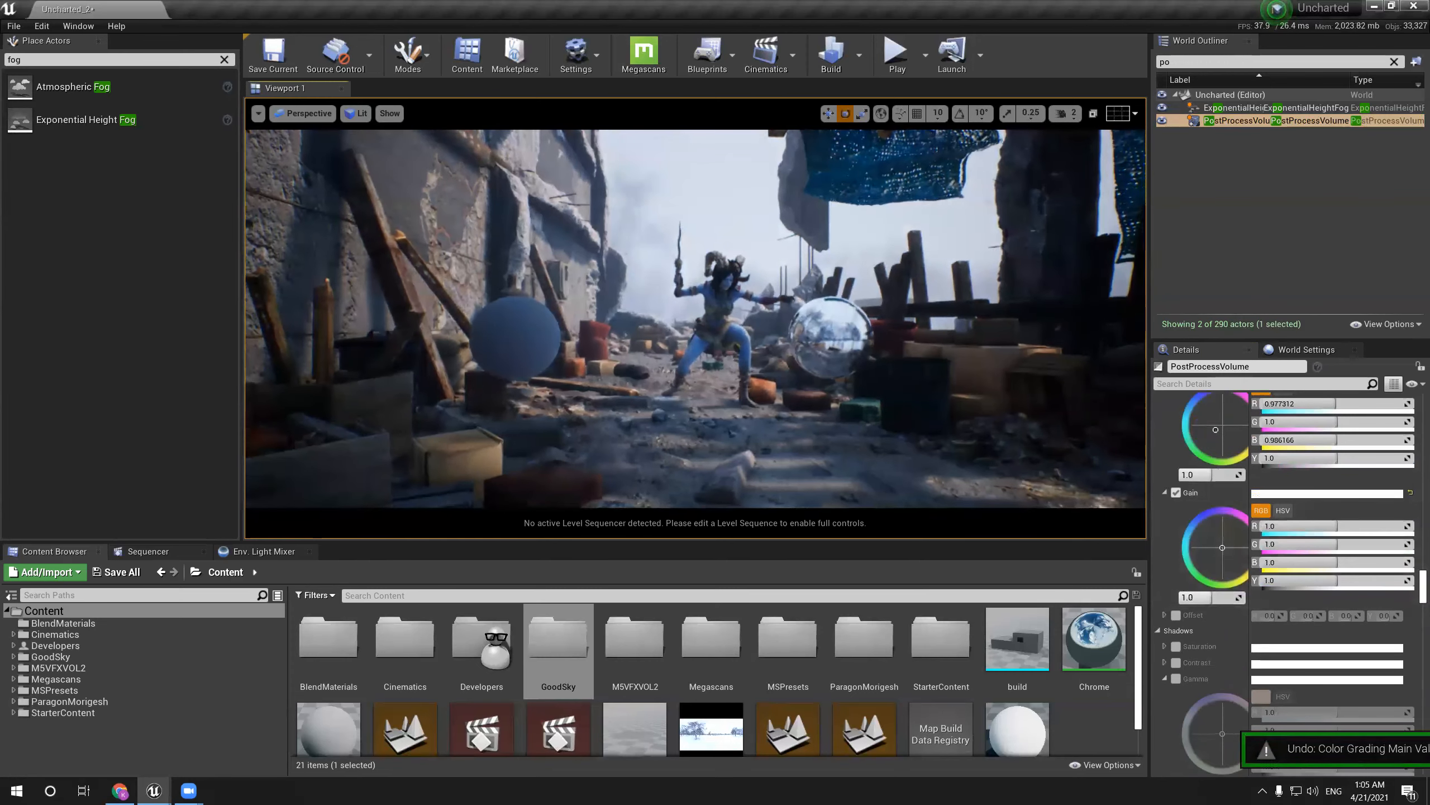
pyautogui.press('g')
pyautogui.press('g')
pyautogui.moveTo(919, 355)
pyautogui.mouseDown(button='right')
pyautogui.moveTo(939, 342)
pyautogui.moveTo(902, 365)
pyautogui.mouseUp(button='right')
pyautogui.press('g')
pyautogui.press('g')
# Review the color-graded scene in a full-screen viewport from near and far distances
pyautogui.scroll(-4, 1287, 611)
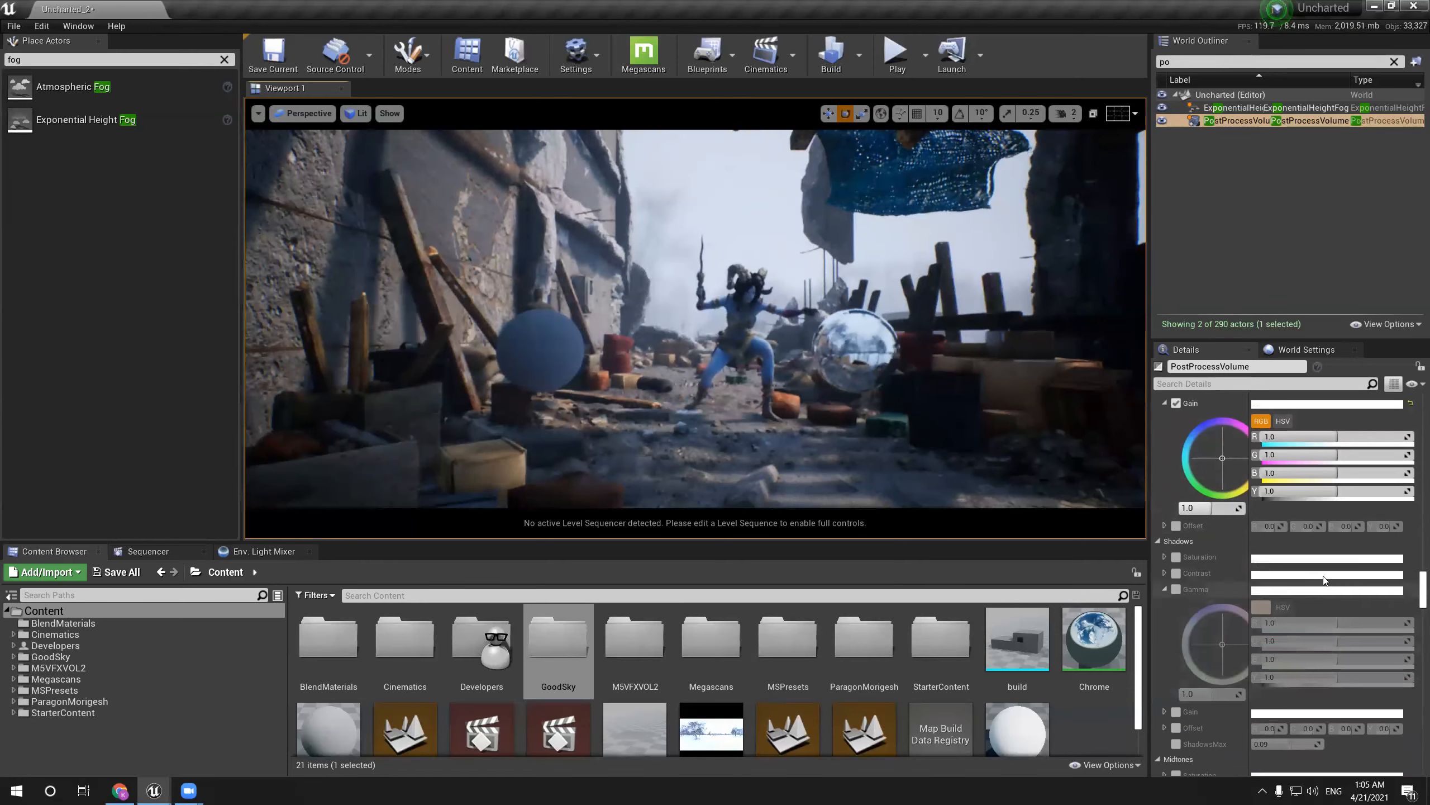
pyautogui.moveTo(1420, 581)
pyautogui.mouseDown()
pyautogui.moveTo(1415, 619)
pyautogui.moveTo(1413, 571)
pyautogui.mouseUp()
pyautogui.moveTo(804, 304)
pyautogui.mouseDown(button='right')
pyautogui.moveTo(805, 286)
pyautogui.moveTo(819, 292)
pyautogui.moveTo(792, 322)
pyautogui.mouseUp(button='right')
pyautogui.press('F11')
pyautogui.scroll(-3, 815, 308)
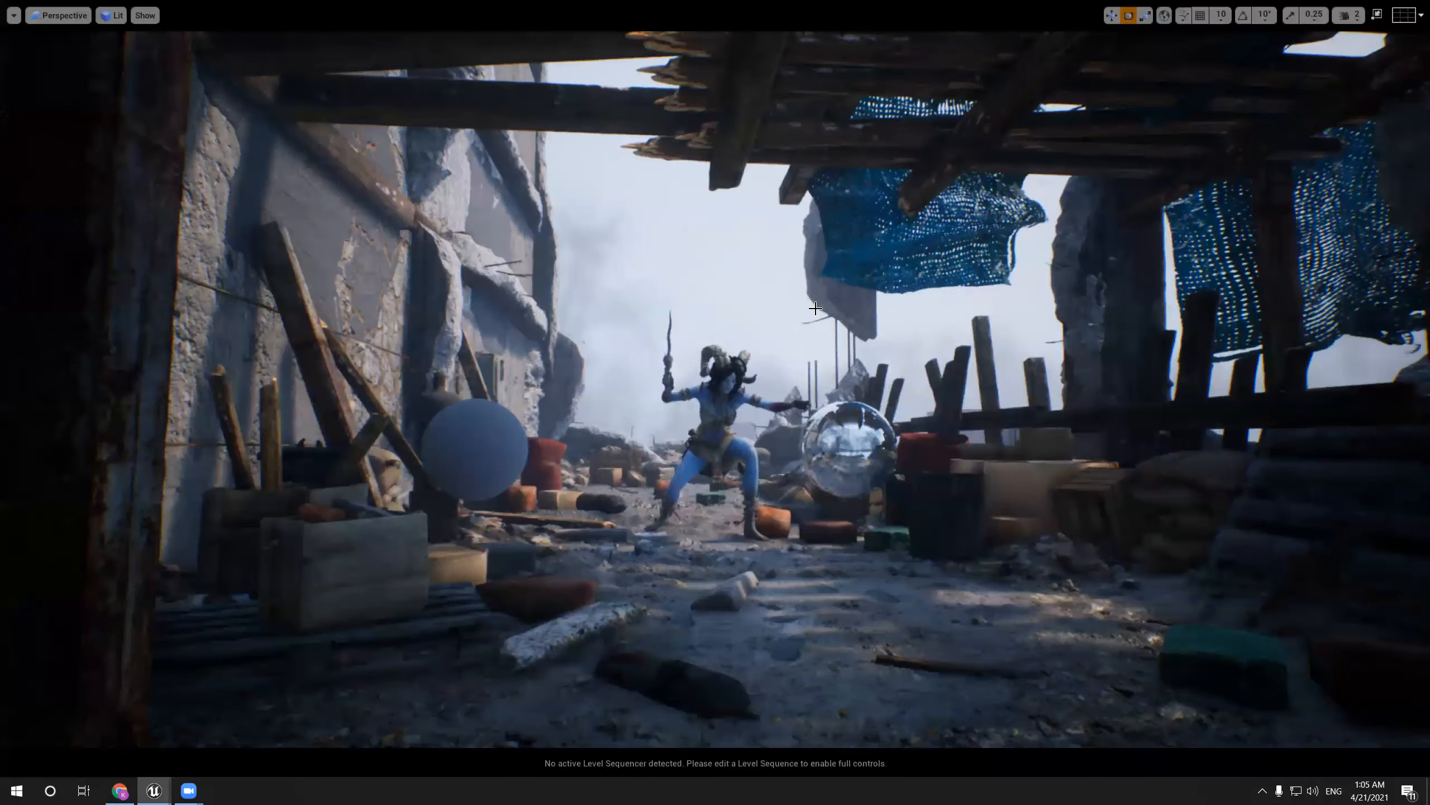
pyautogui.scroll(-2, 816, 309)
pyautogui.scroll(4, 826, 310)
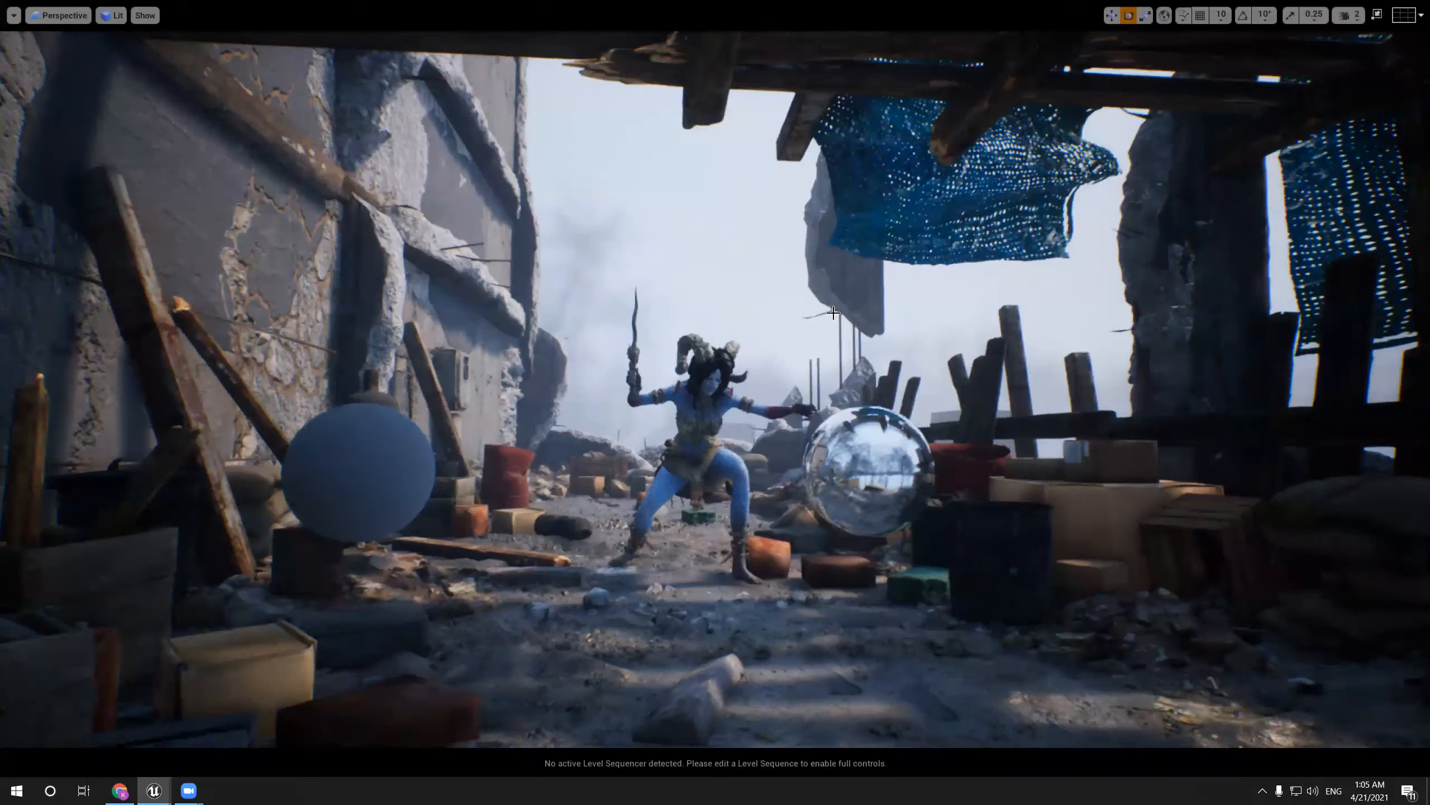
pyautogui.scroll(-3, 834, 313)
pyautogui.press('F11')
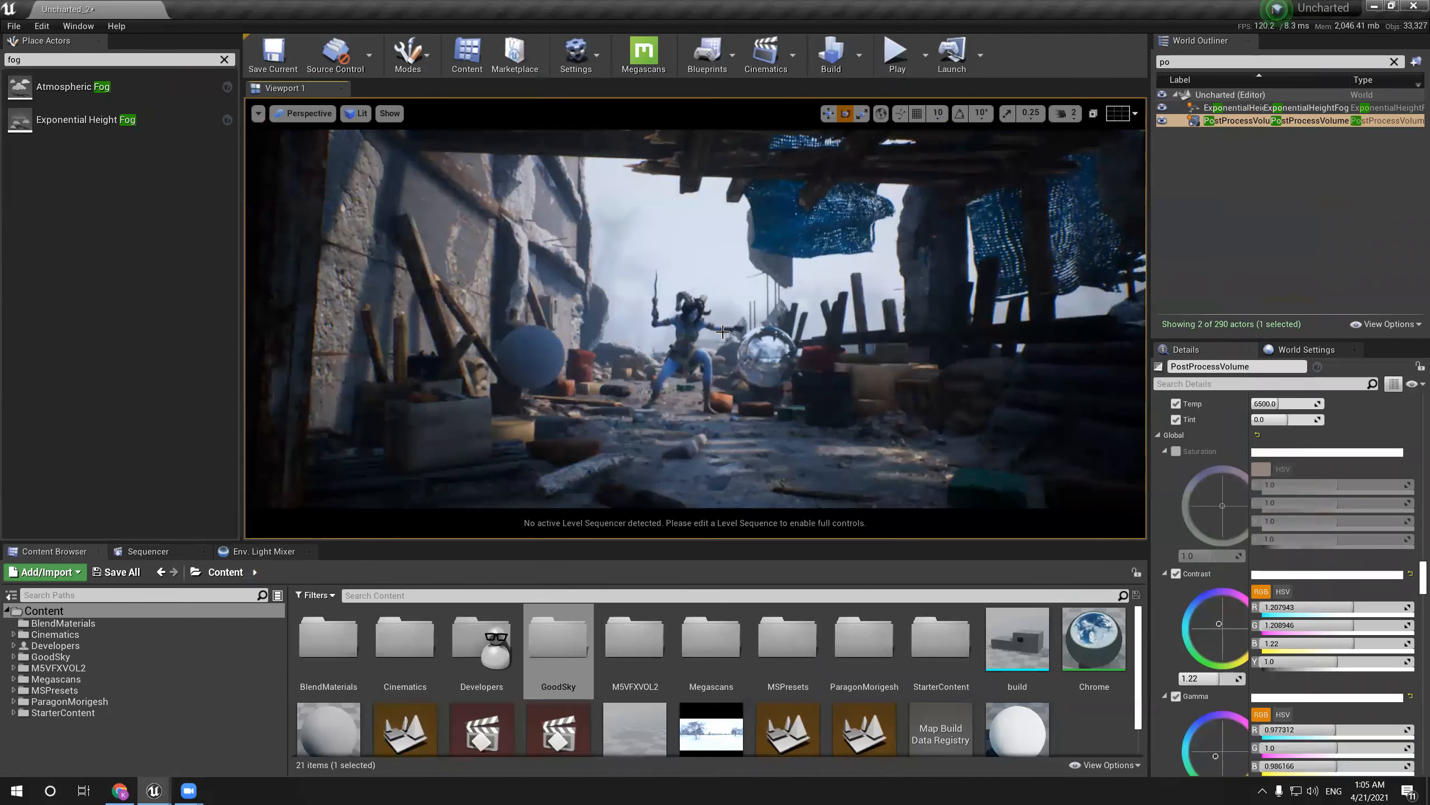
pyautogui.scroll(2, 803, 350)
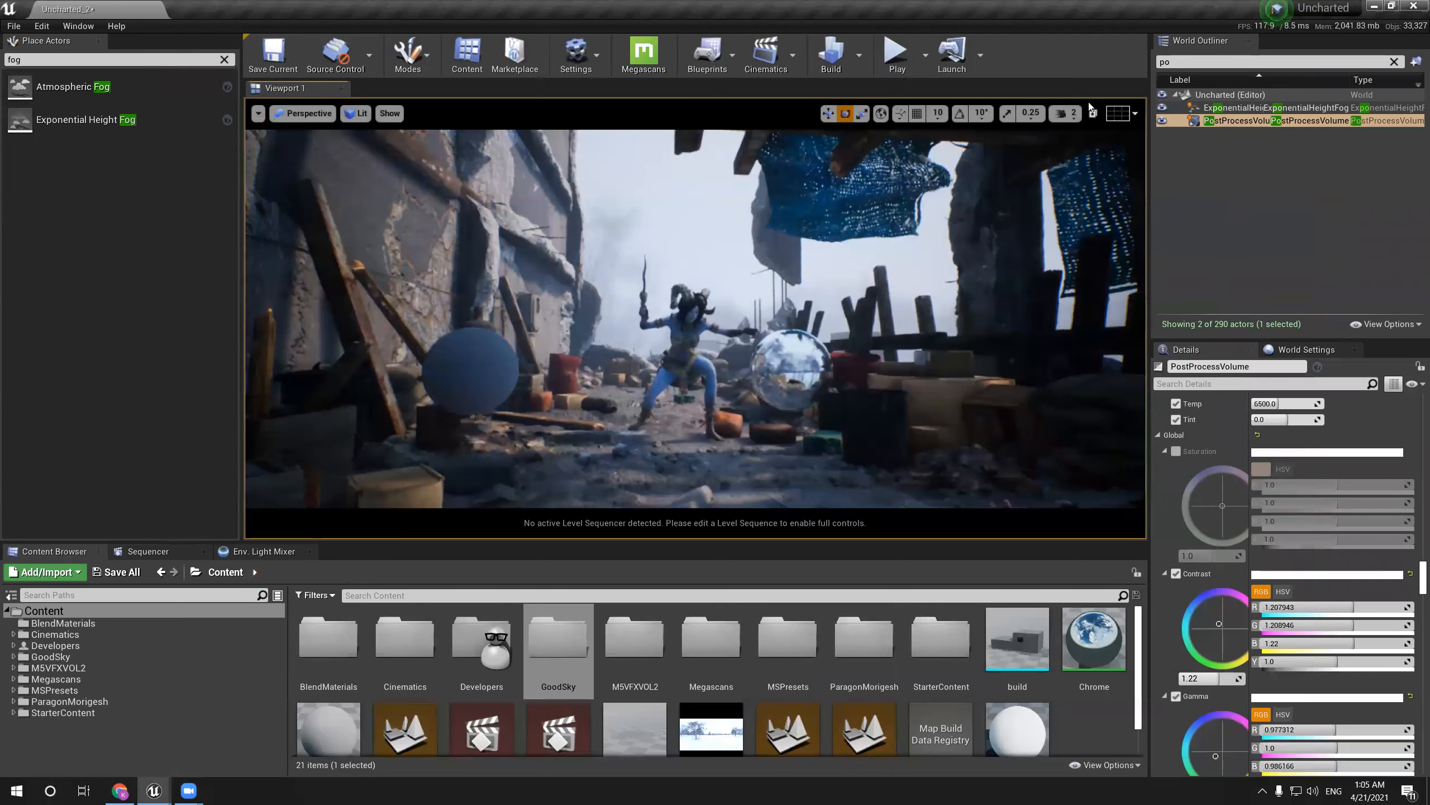
# Search the volume's properties for "expo" and set the exposure compensation to about 0.54
pyautogui.click(1197, 383)
pyautogui.write('expo')
pyautogui.moveTo(1267, 450)
pyautogui.mouseDown()
pyautogui.moveTo(1247, 452)
pyautogui.moveTo(1295, 452)
pyautogui.moveTo(1262, 453)
pyautogui.moveTo(1295, 453)
pyautogui.moveTo(1262, 453)
pyautogui.moveTo(1295, 452)
pyautogui.moveTo(1262, 452)
pyautogui.moveTo(1296, 452)
pyautogui.moveTo(1264, 452)
pyautogui.moveTo(1278, 453)
pyautogui.mouseUp()
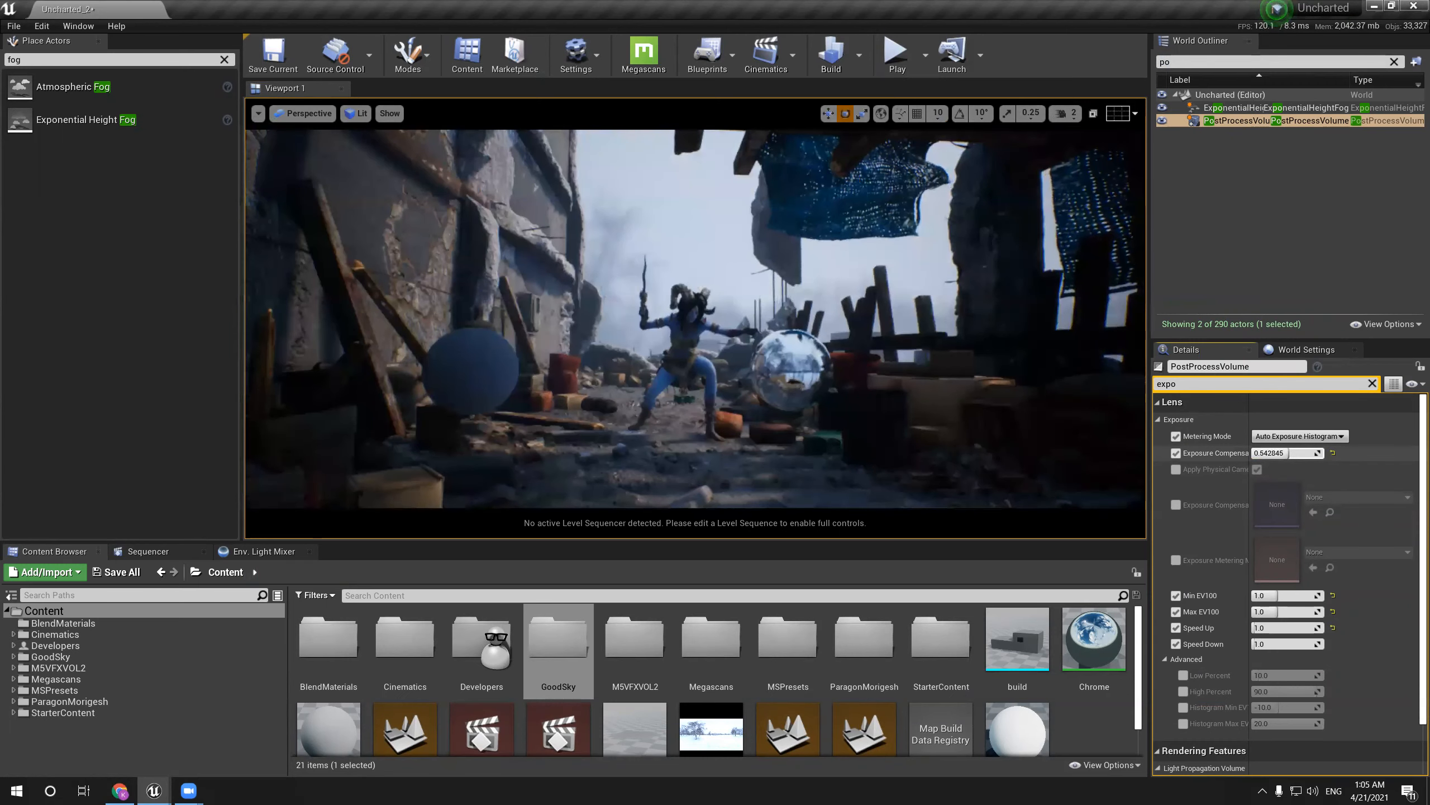
# Try a slightly different exposure compensation, undo it and check the scene up close
pyautogui.moveTo(1289, 452); pyautogui.dragTo(1292, 453)
pyautogui.hotkey('ctrl', 'z')
pyautogui.moveTo(1003, 395); pyautogui.dragTo(1030, 401, button='right')
pyautogui.press('w')
pyautogui.scroll(-5, 845, 400)
pyautogui.scroll(5, 845, 400)
# Clear the outliner search and hide both reference spheres, Sphere and Sphere2
pyautogui.click(843, 403)
pyautogui.keyDown('ctrl'); pyautogui.click(286, 376); pyautogui.keyUp('ctrl')
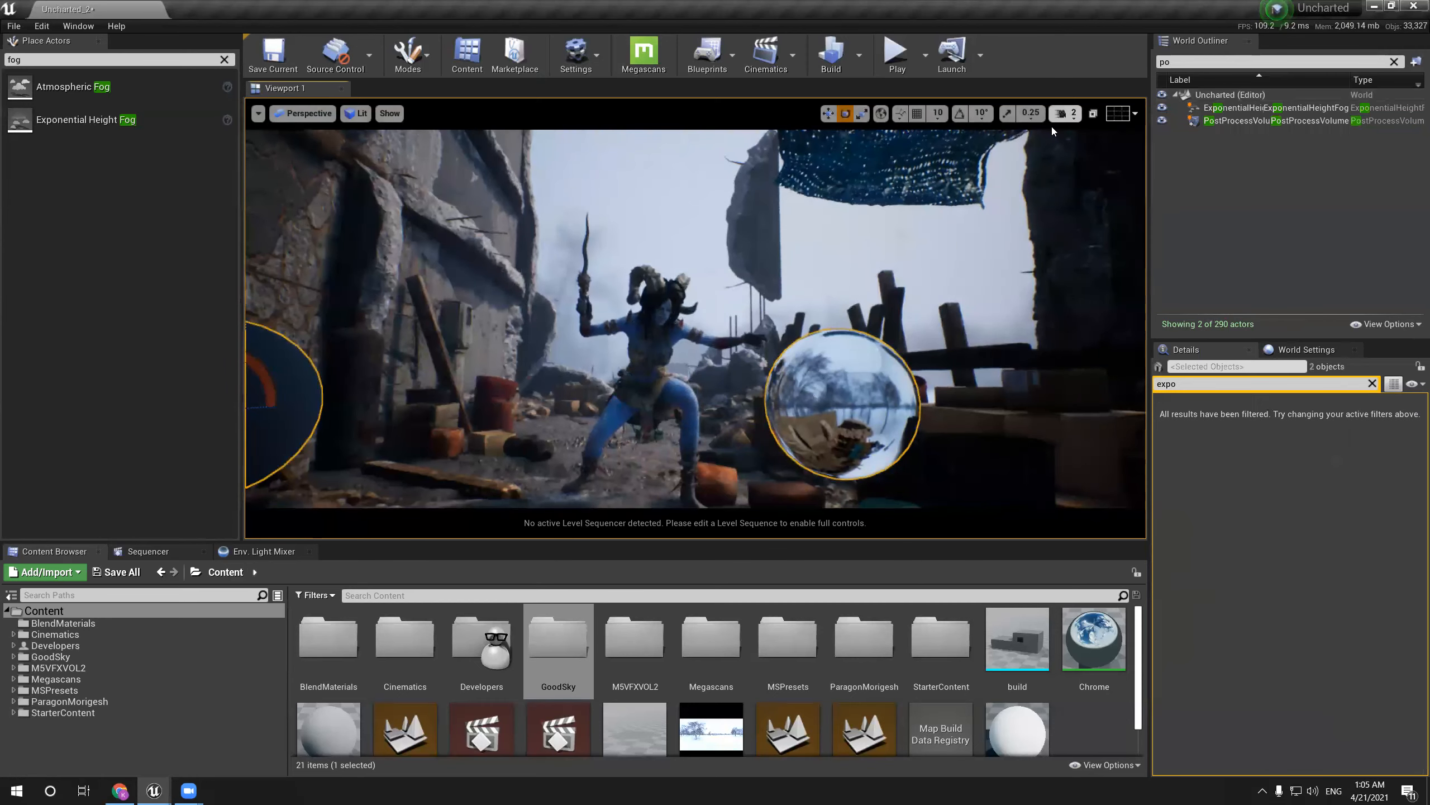
pyautogui.press('BackSpace')
pyautogui.press('BackSpace')
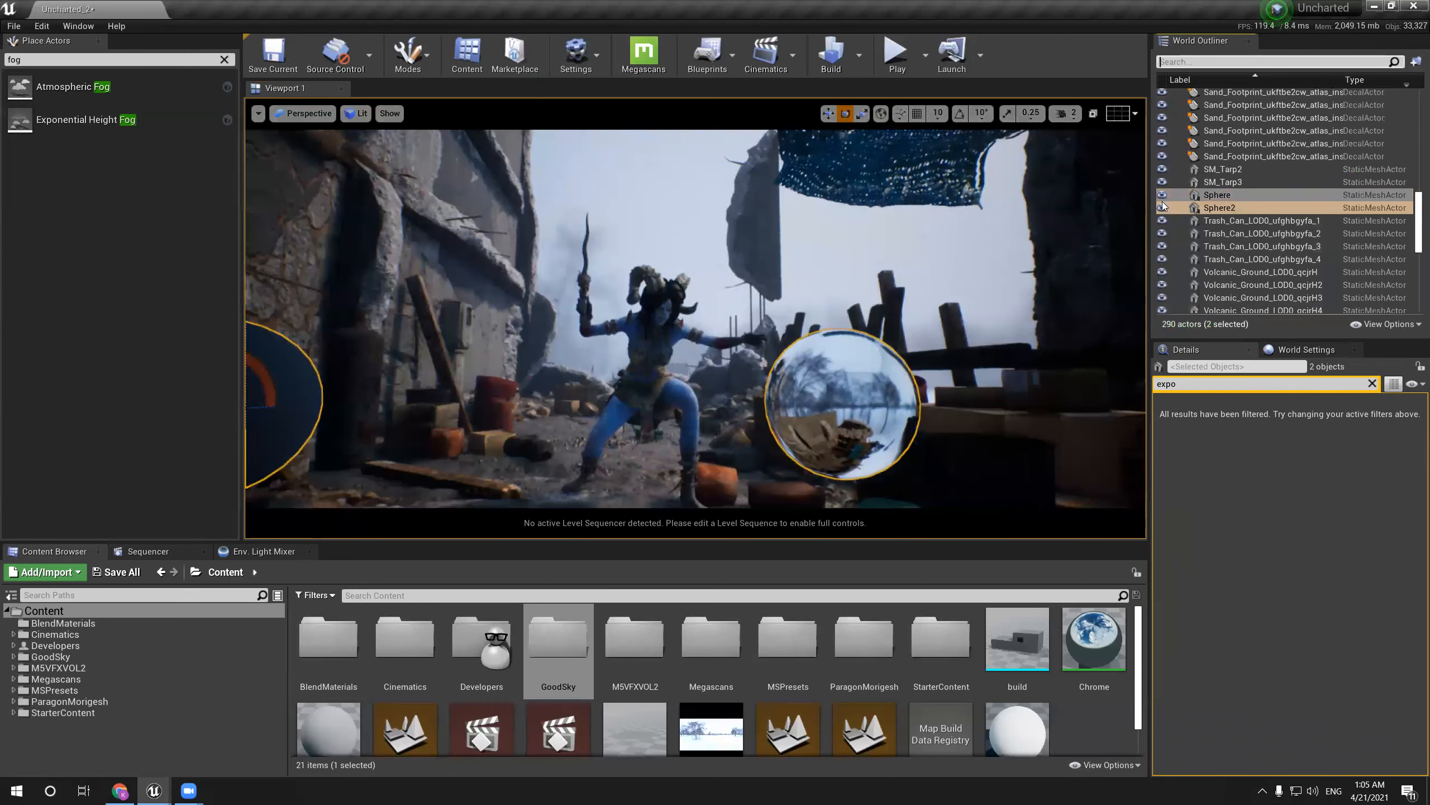
pyautogui.click(1162, 196)
pyautogui.moveTo(737, 350); pyautogui.dragTo(733, 361, button='right')
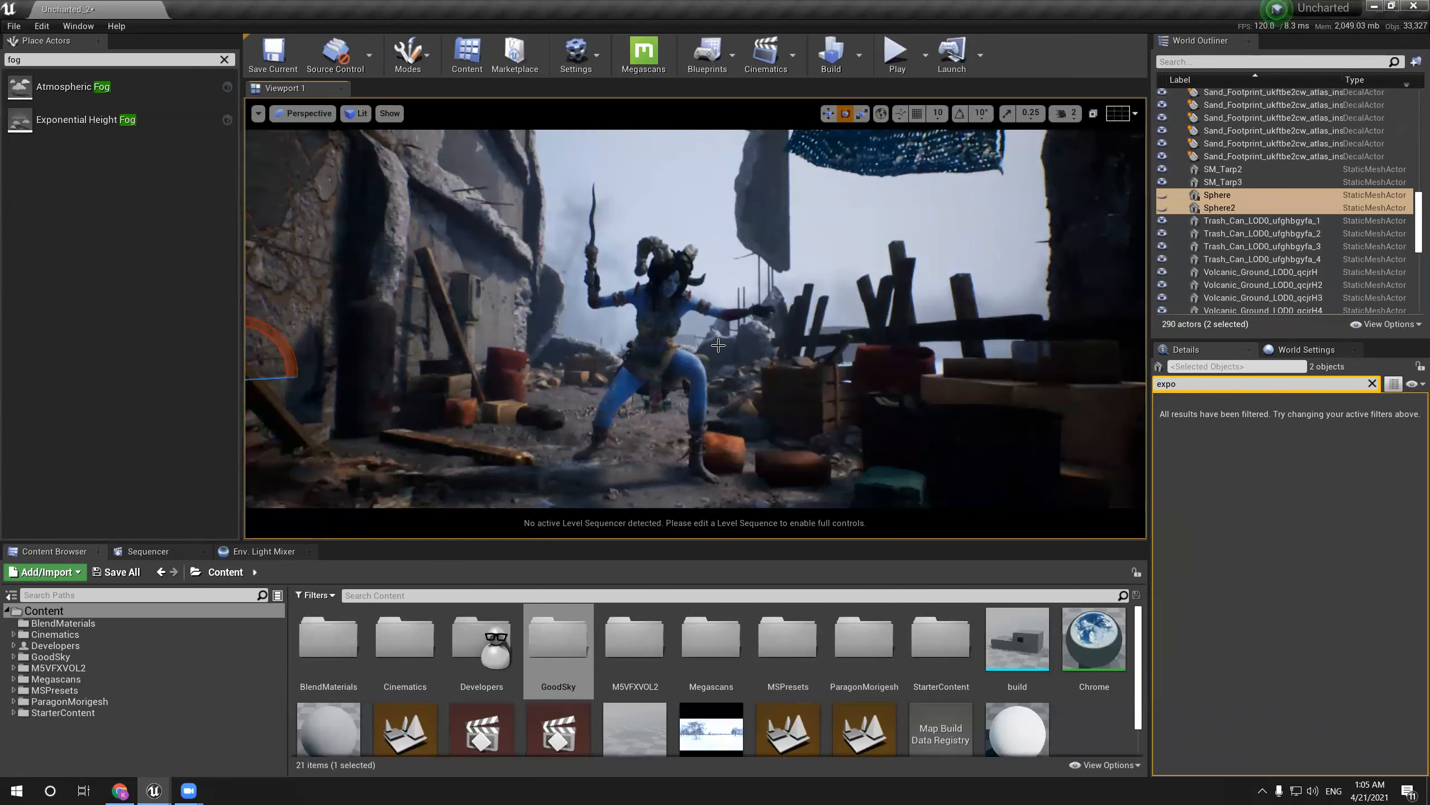
# Add a point light to the scene and position it over the burning barrel beside the cardboard boxes
pyautogui.click(224, 59)
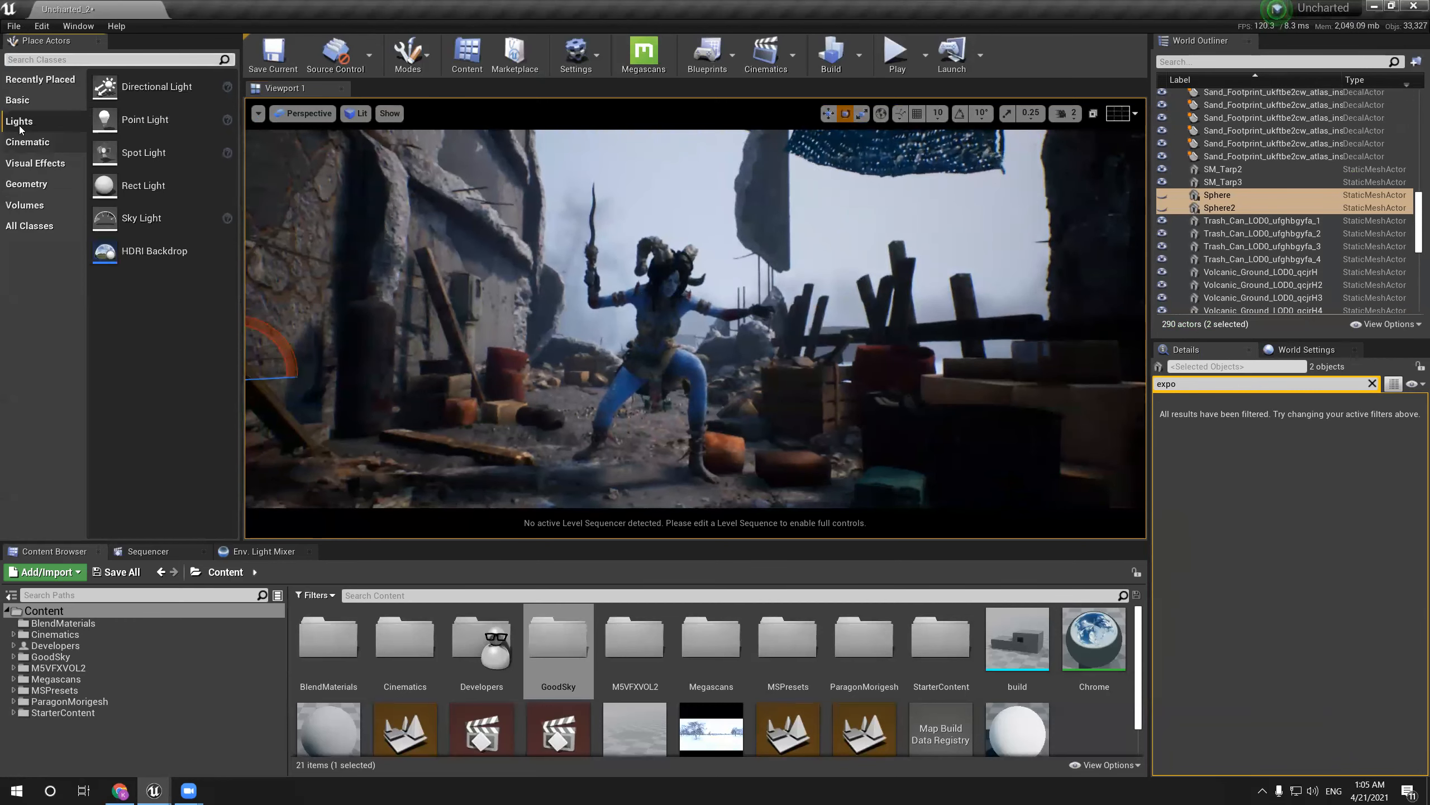
pyautogui.moveTo(154, 125); pyautogui.dragTo(895, 349)
pyautogui.scroll(10, 1173, 156)
pyautogui.scroll(3, 1188, 153)
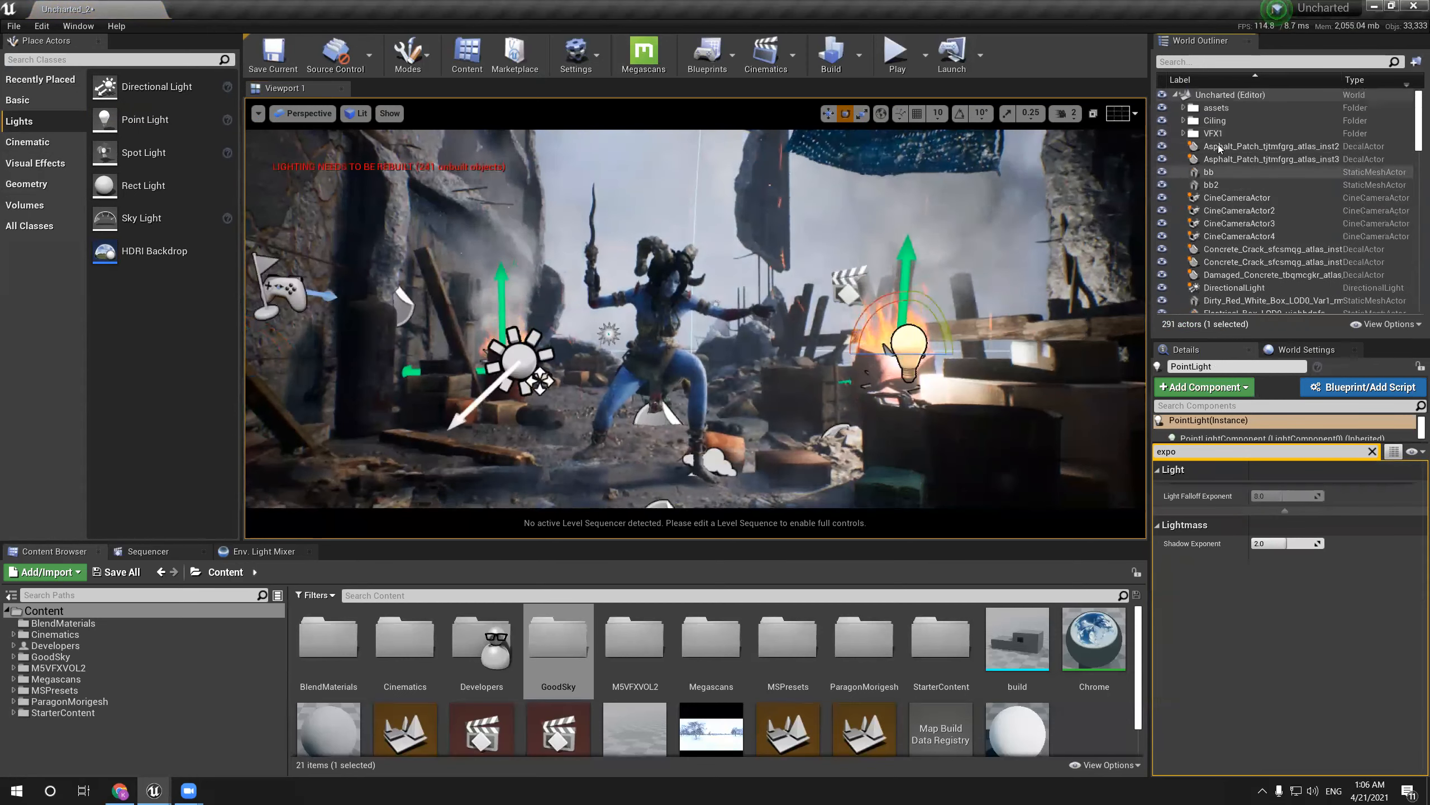
pyautogui.press('w')
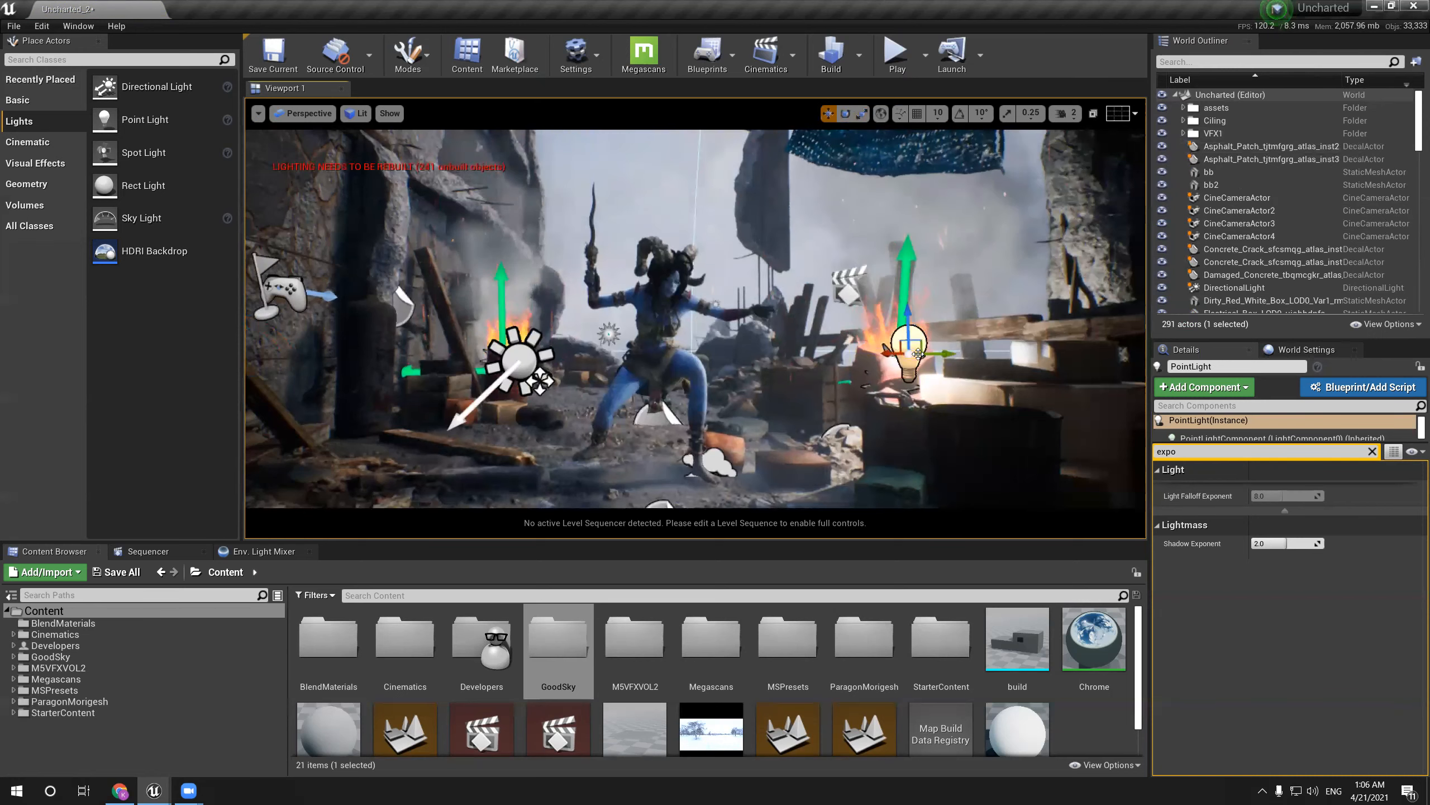
pyautogui.moveTo(903, 349); pyautogui.dragTo(900, 291)
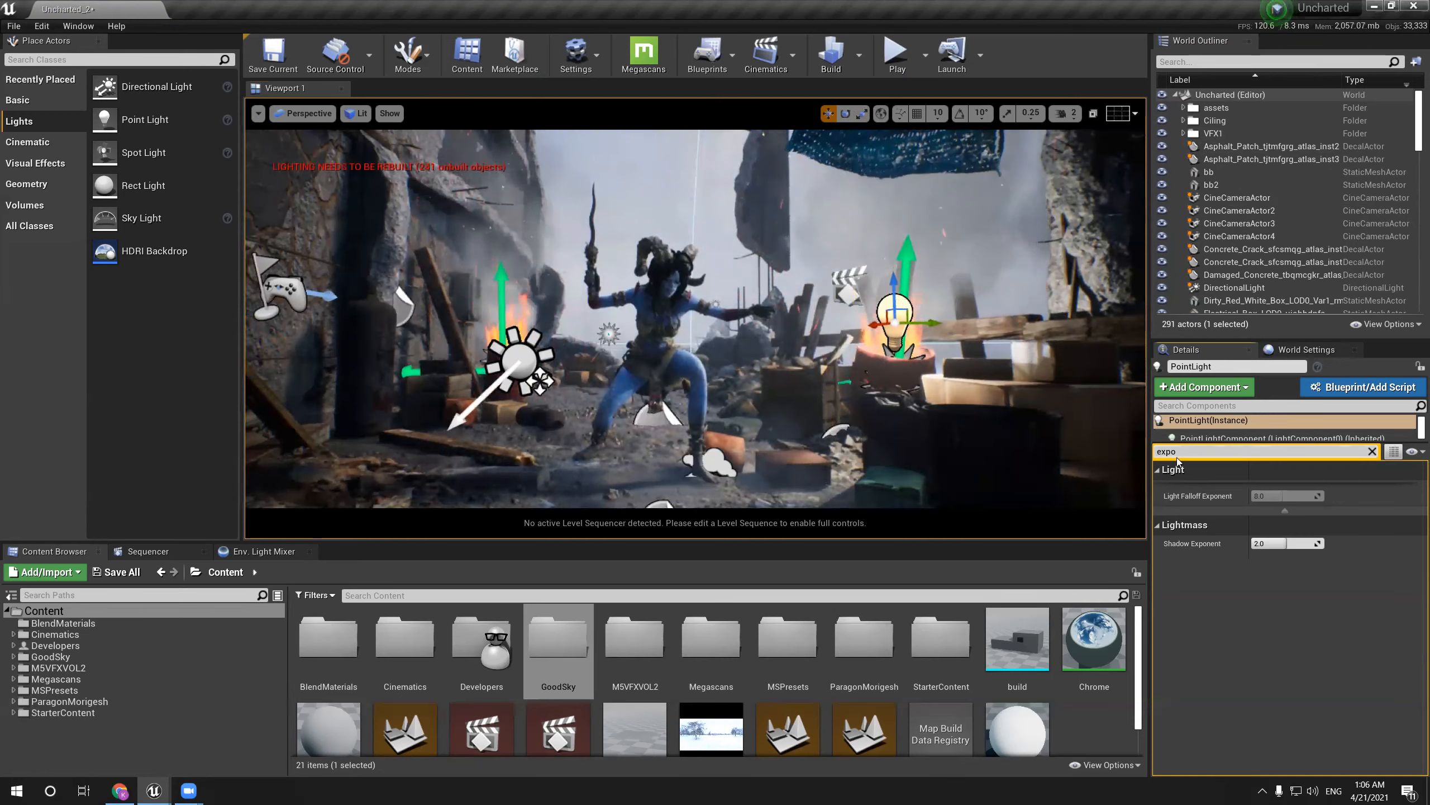
# Set the point light's attenuation radius to about 218, soft source radius to about 4.31, intensity to 4 cd, and enable a temperature of 1700
pyautogui.write('g')
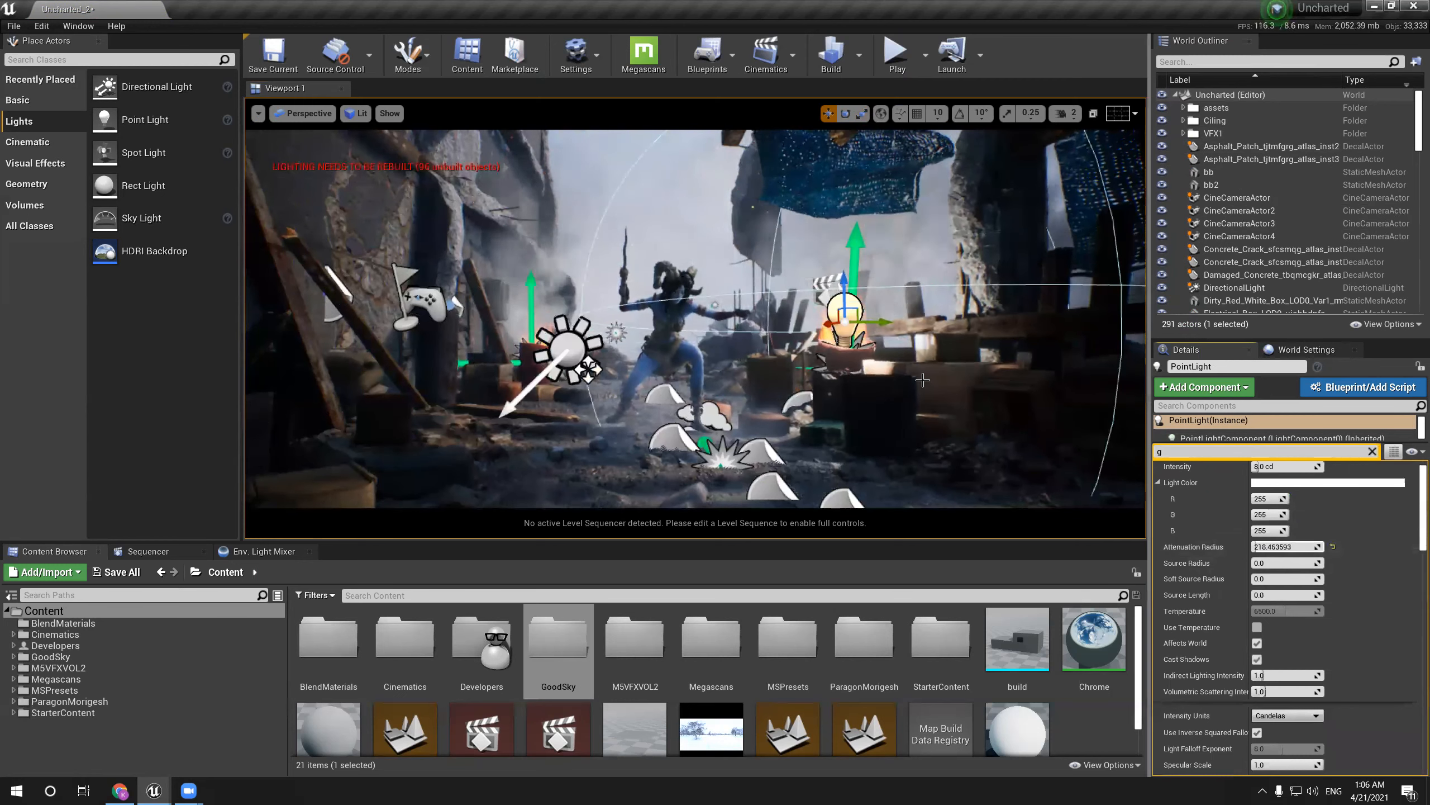
pyautogui.press('g')
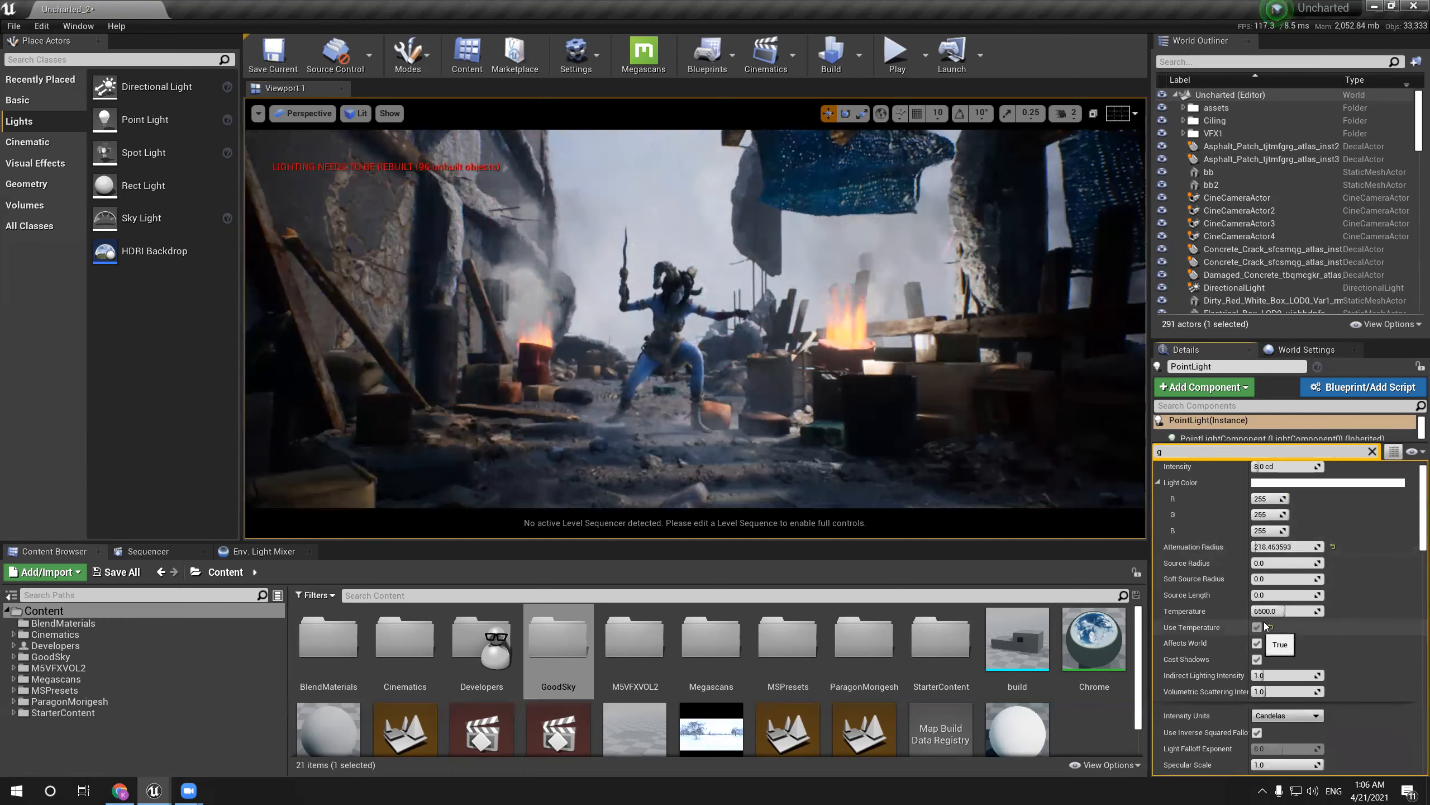
pyautogui.click(1279, 615)
pyautogui.write('17')
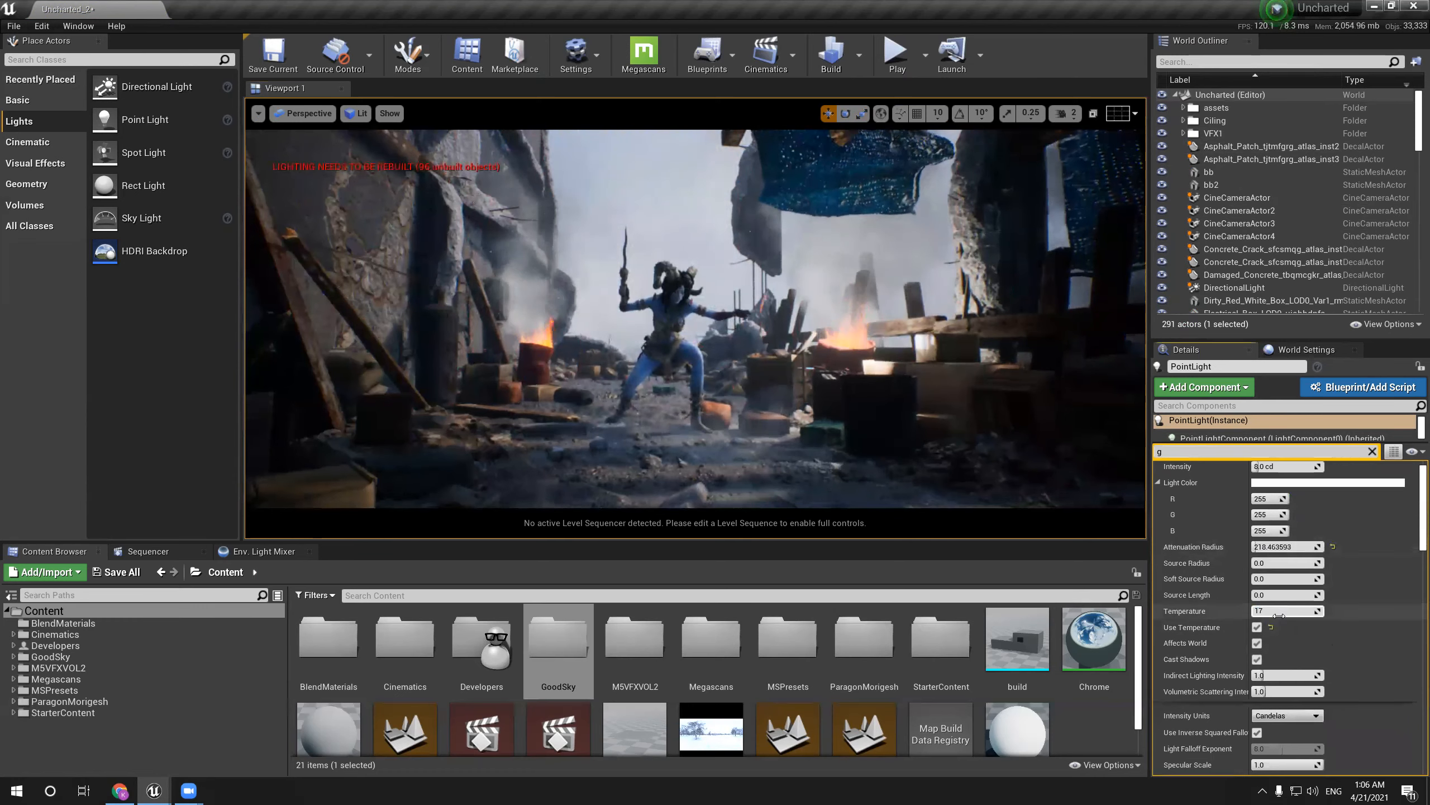
pyautogui.write('00')
pyautogui.press('Return')
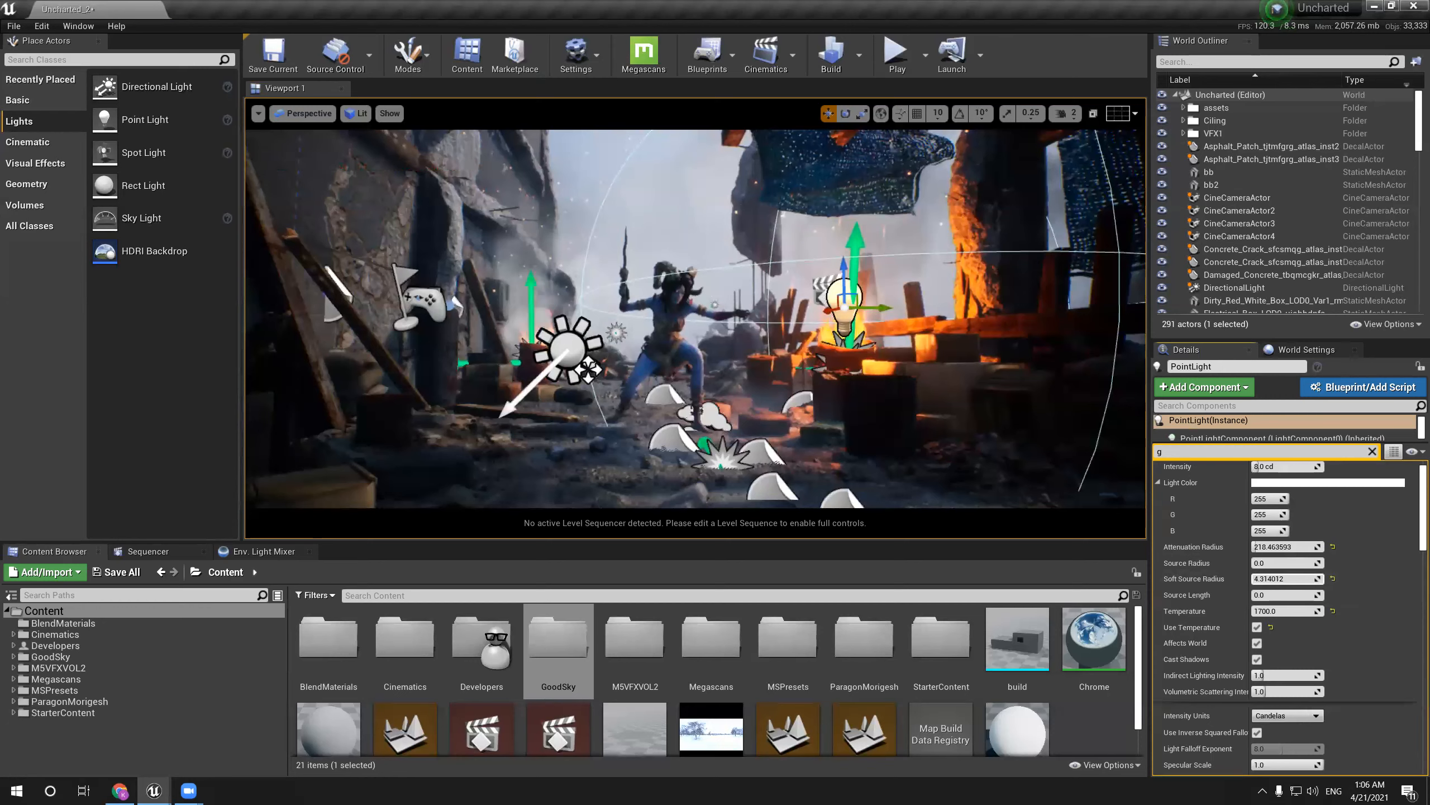
pyautogui.scroll(1, 1267, 499)
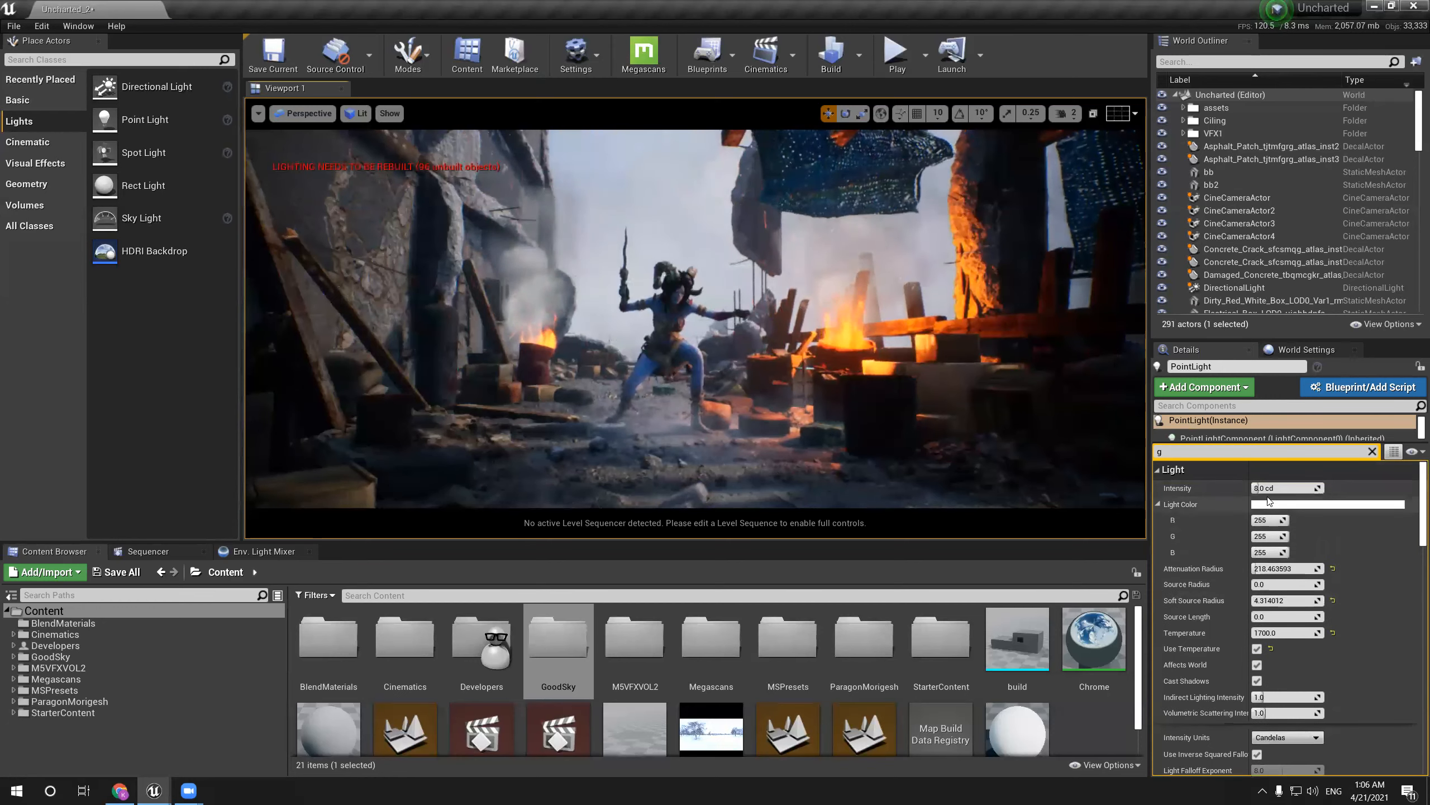
pyautogui.moveTo(981, 434)
pyautogui.mouseDown(button='right')
pyautogui.moveTo(993, 402)
pyautogui.moveTo(1005, 418)
pyautogui.mouseUp(button='right')
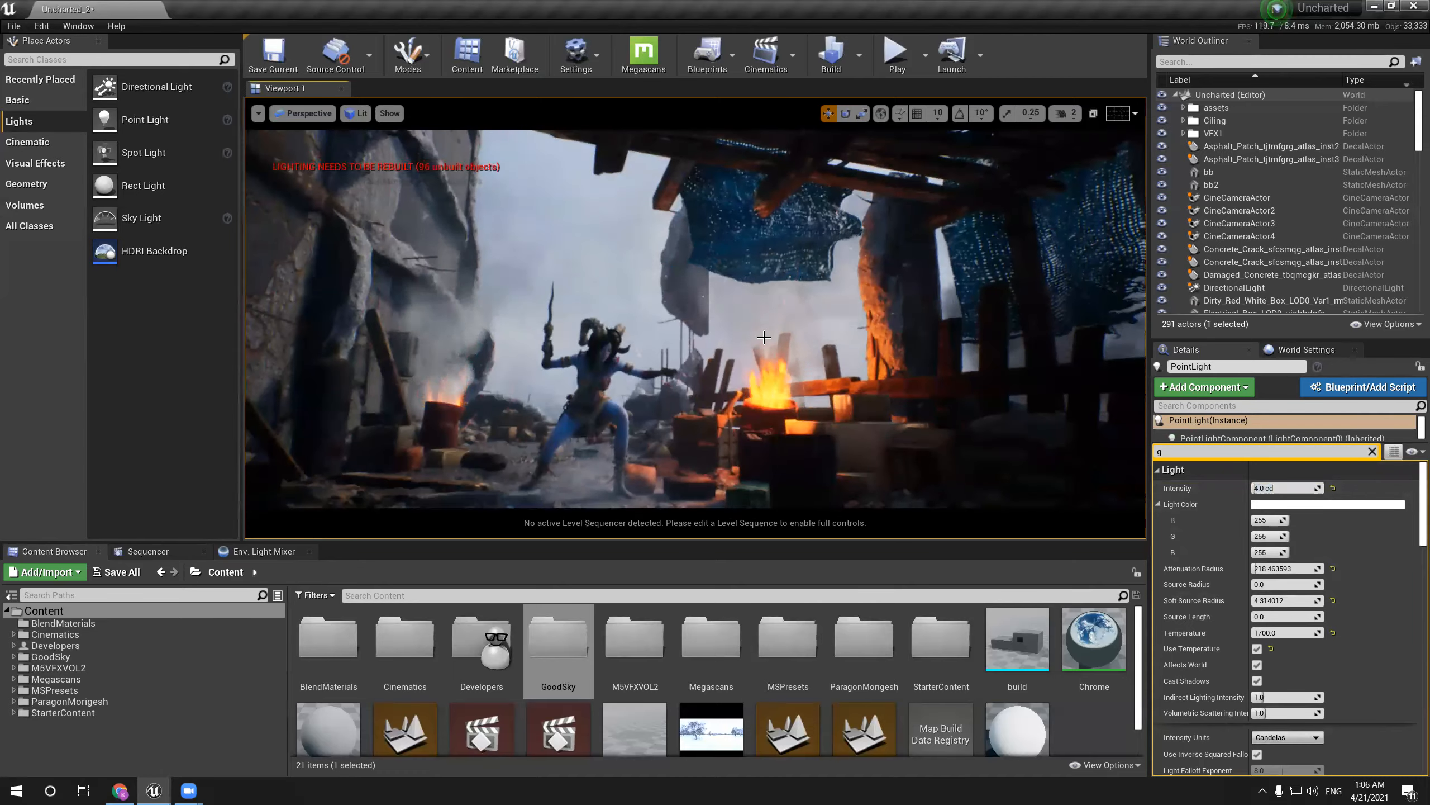
# Duplicate the point light over the other burning barrel near the concrete wall and review both fires full-screen
pyautogui.press('F11')
pyautogui.moveTo(844, 365); pyautogui.dragTo(843, 394, button='right')
pyautogui.press('g')
pyautogui.moveTo(620, 363); pyautogui.dragTo(446, 462, button='right')
pyautogui.press('w')
pyautogui.press('d')
pyautogui.press('e')
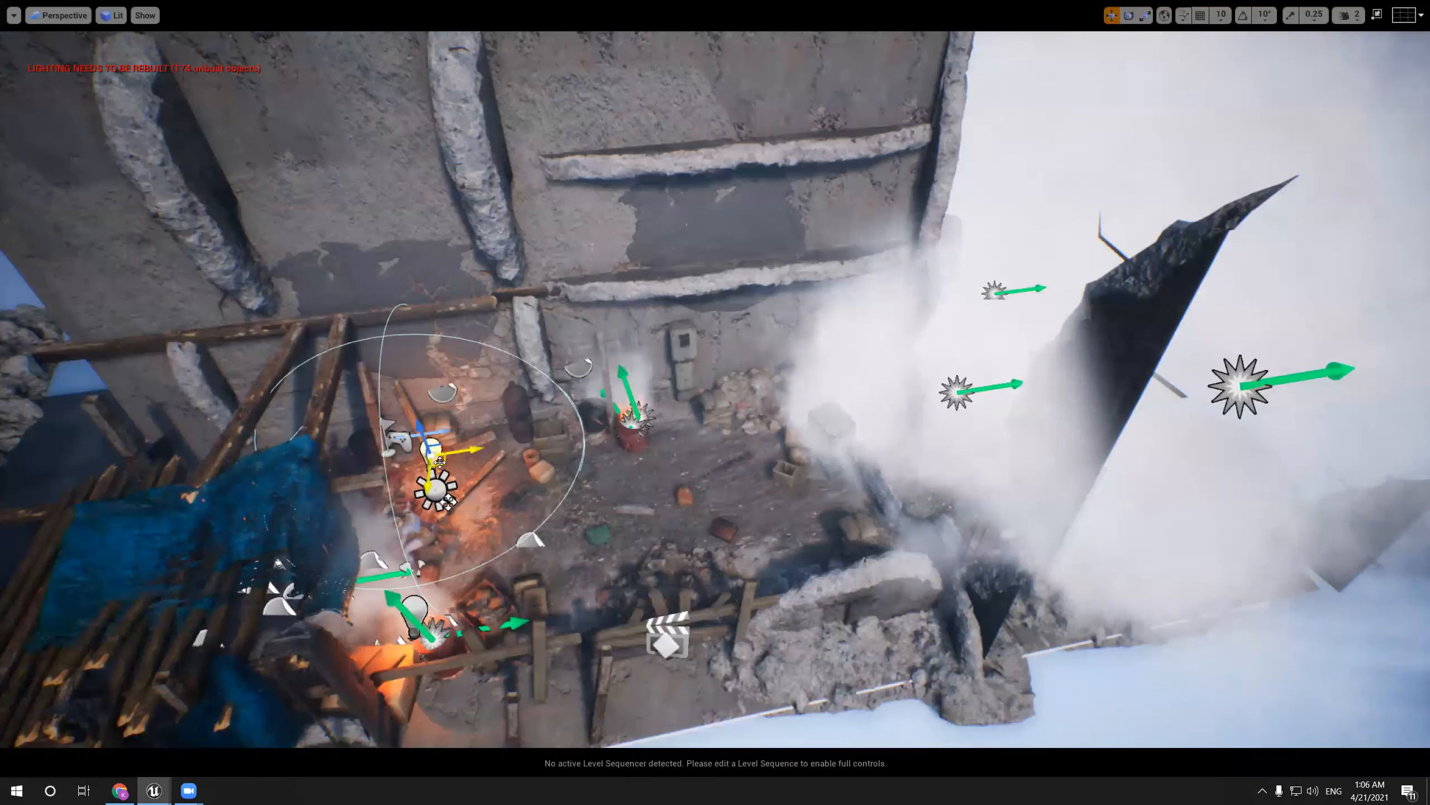
pyautogui.moveTo(439, 463); pyautogui.dragTo(619, 404)
pyautogui.press('f')
pyautogui.keyDown('alt'); pyautogui.moveTo(740, 397); pyautogui.dragTo(816, 330); pyautogui.keyUp('alt')
pyautogui.scroll(-2, 740, 396)
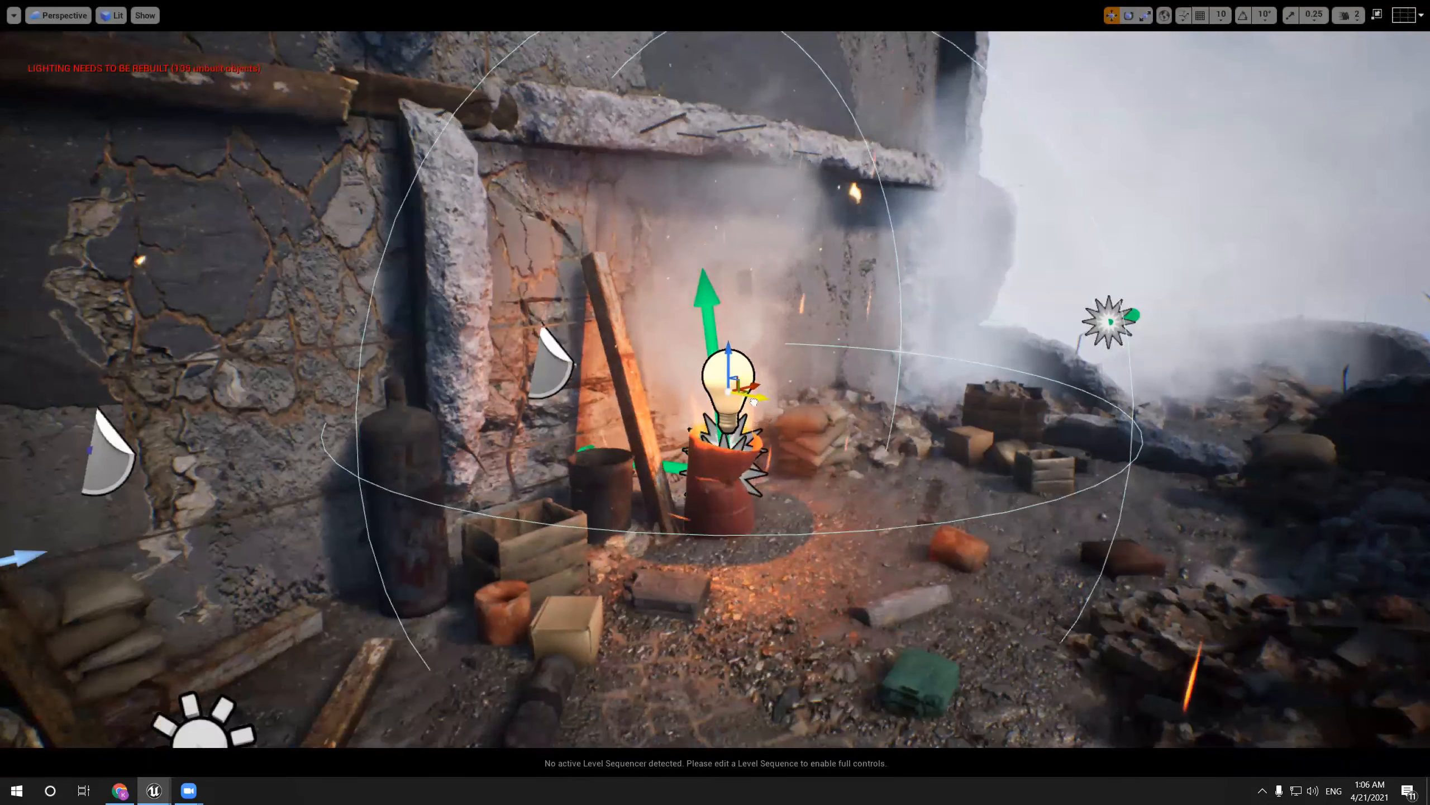
pyautogui.press('g')
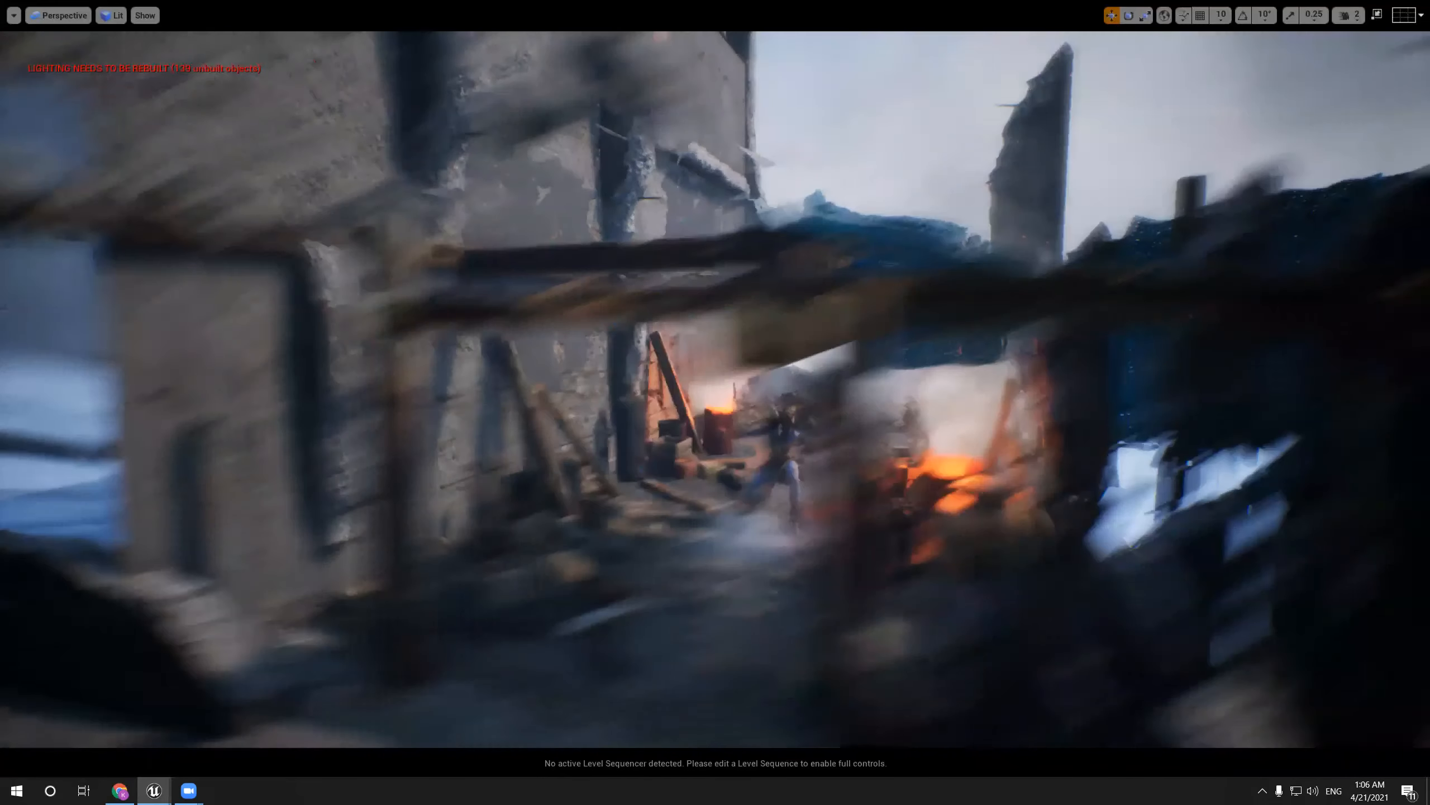
pyautogui.moveTo(739, 396); pyautogui.dragTo(710, 412, button='right')
pyautogui.moveTo(650, 260)
pyautogui.mouseDown(button='right')
pyautogui.moveTo(660, 266)
pyautogui.moveTo(662, 248)
pyautogui.moveTo(645, 268)
pyautogui.mouseUp(button='right')
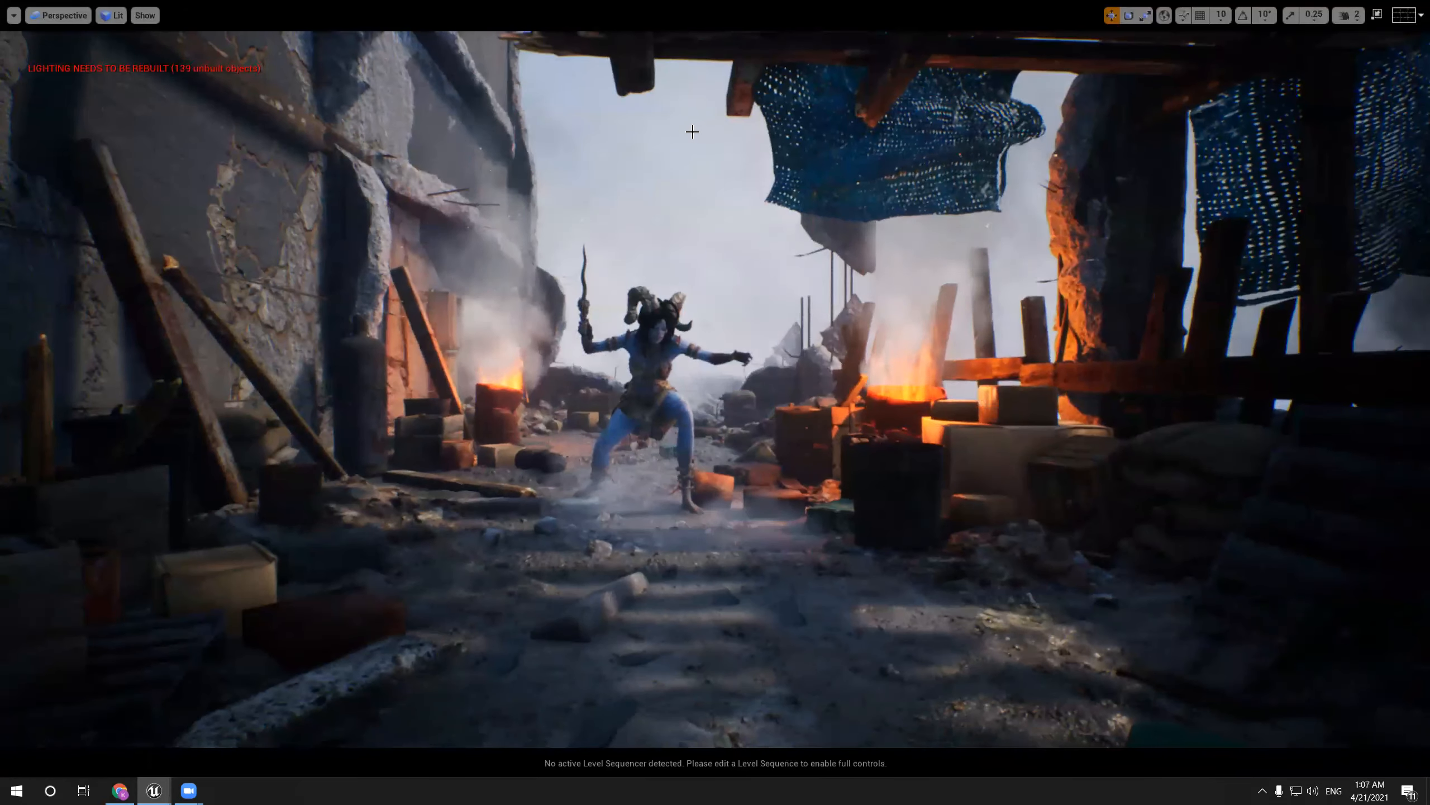
pyautogui.press('F11')
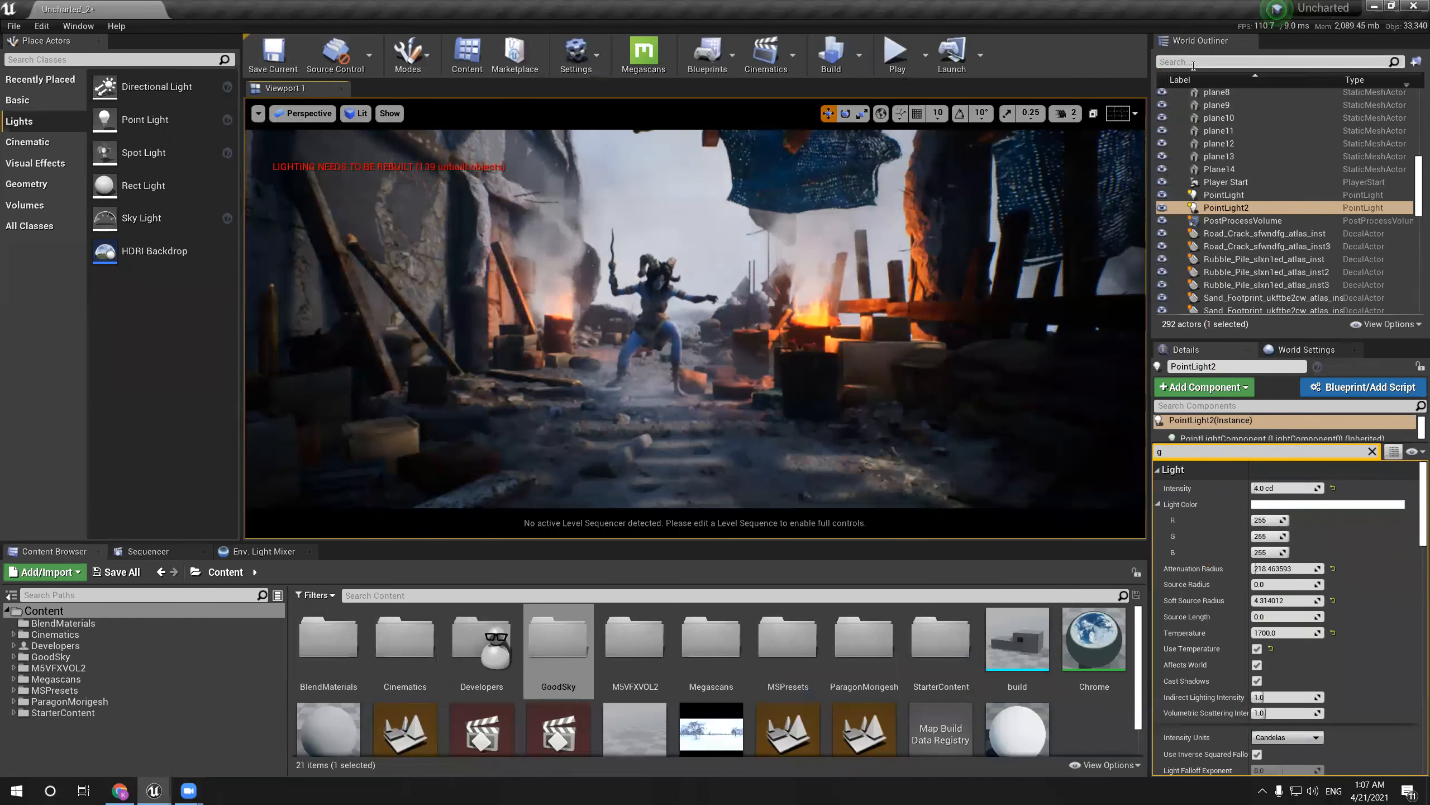
# On the post process volume, try a white balance temperature of 5780, undo it, and set the tint to about -0.046
pyautogui.write('po')
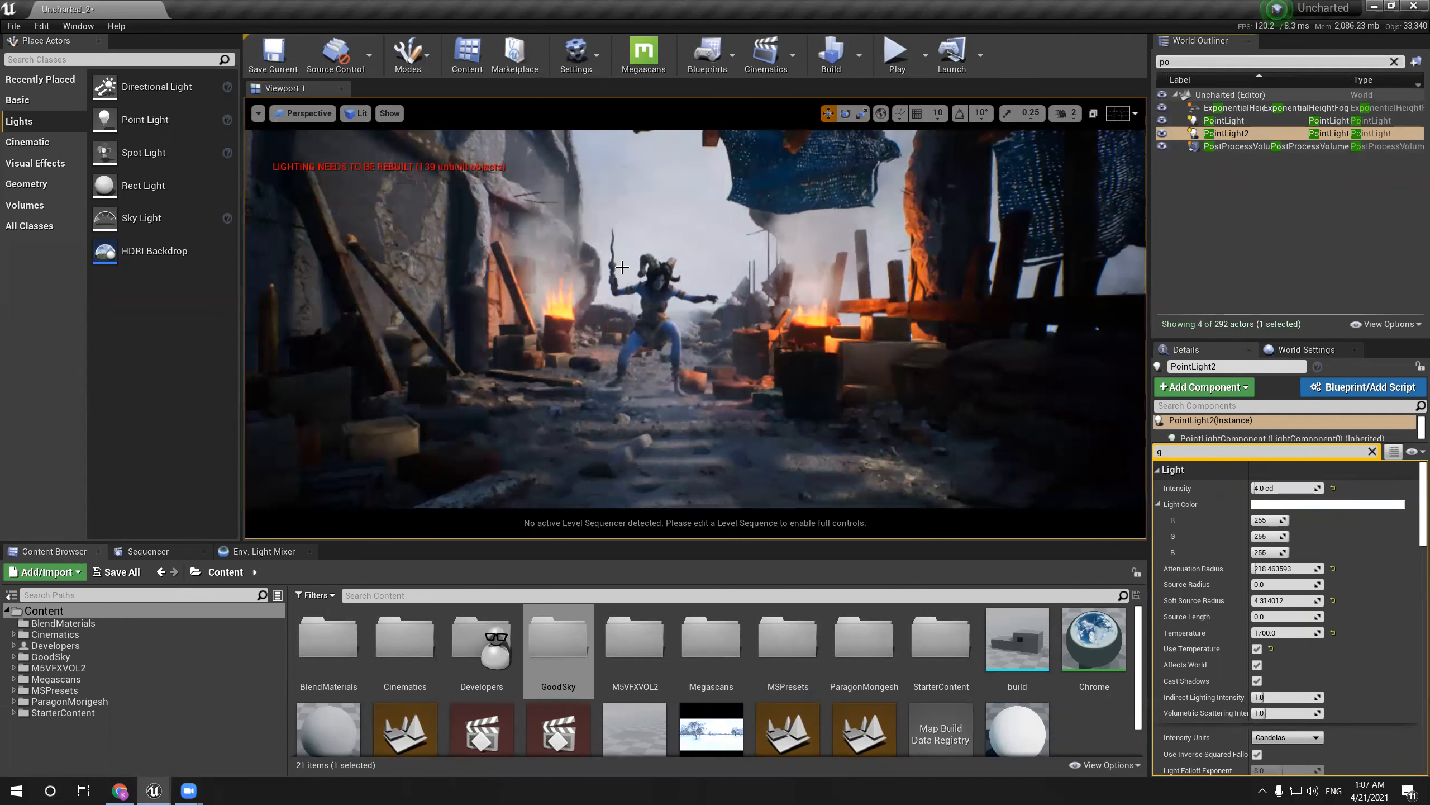
pyautogui.click(1218, 147)
pyautogui.scroll(-5, 1414, 456)
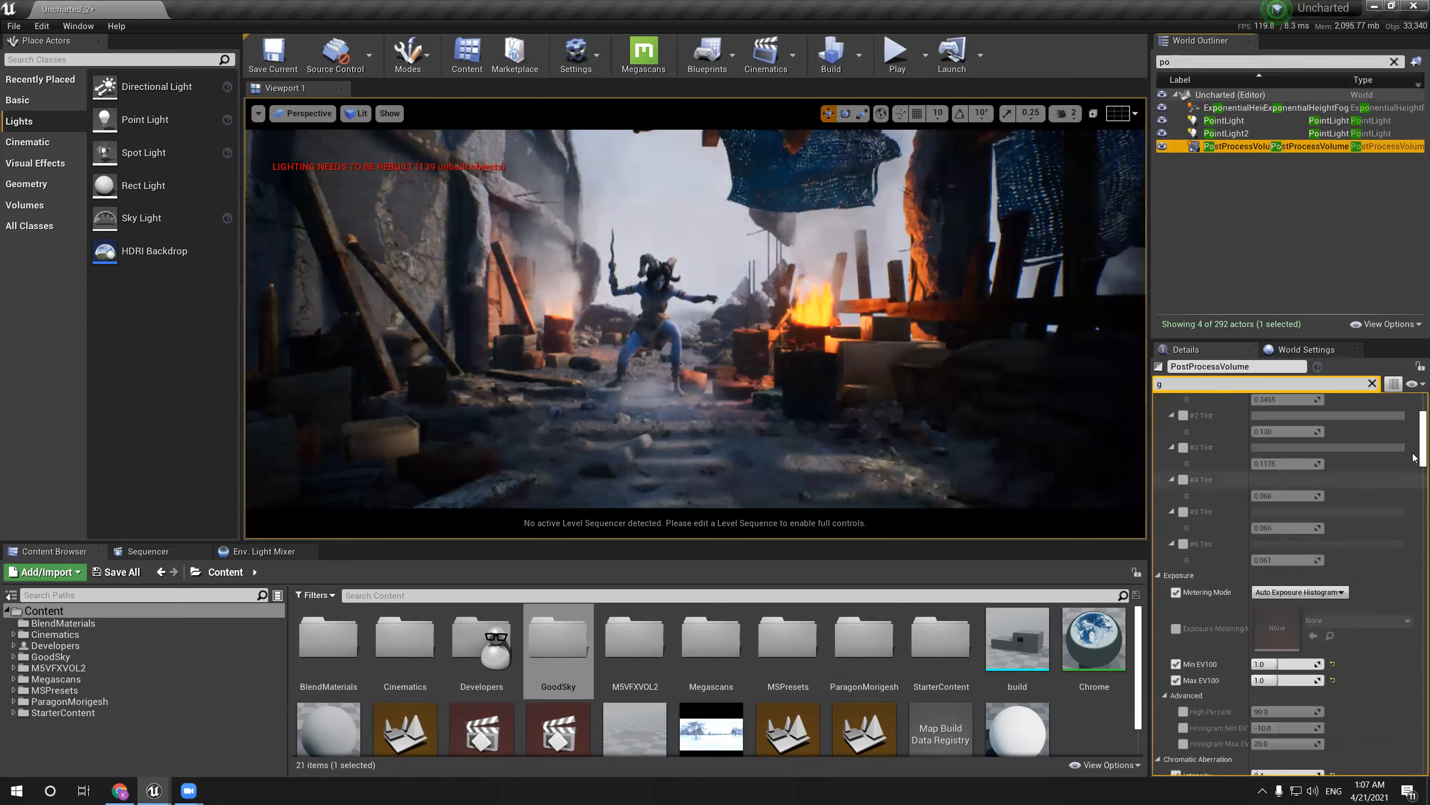
pyautogui.scroll(-10, 1414, 453)
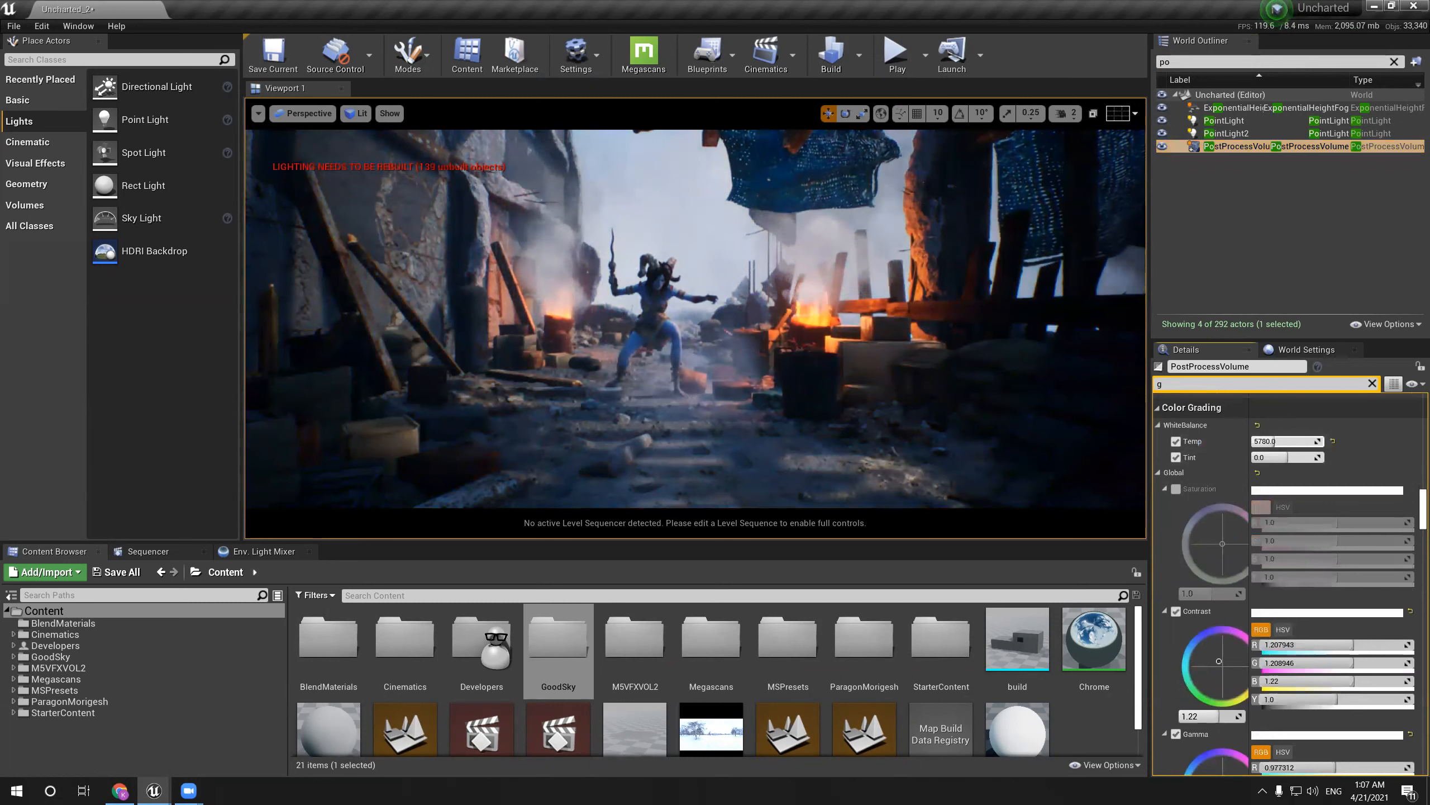
pyautogui.hotkey('ctrl', 'z')
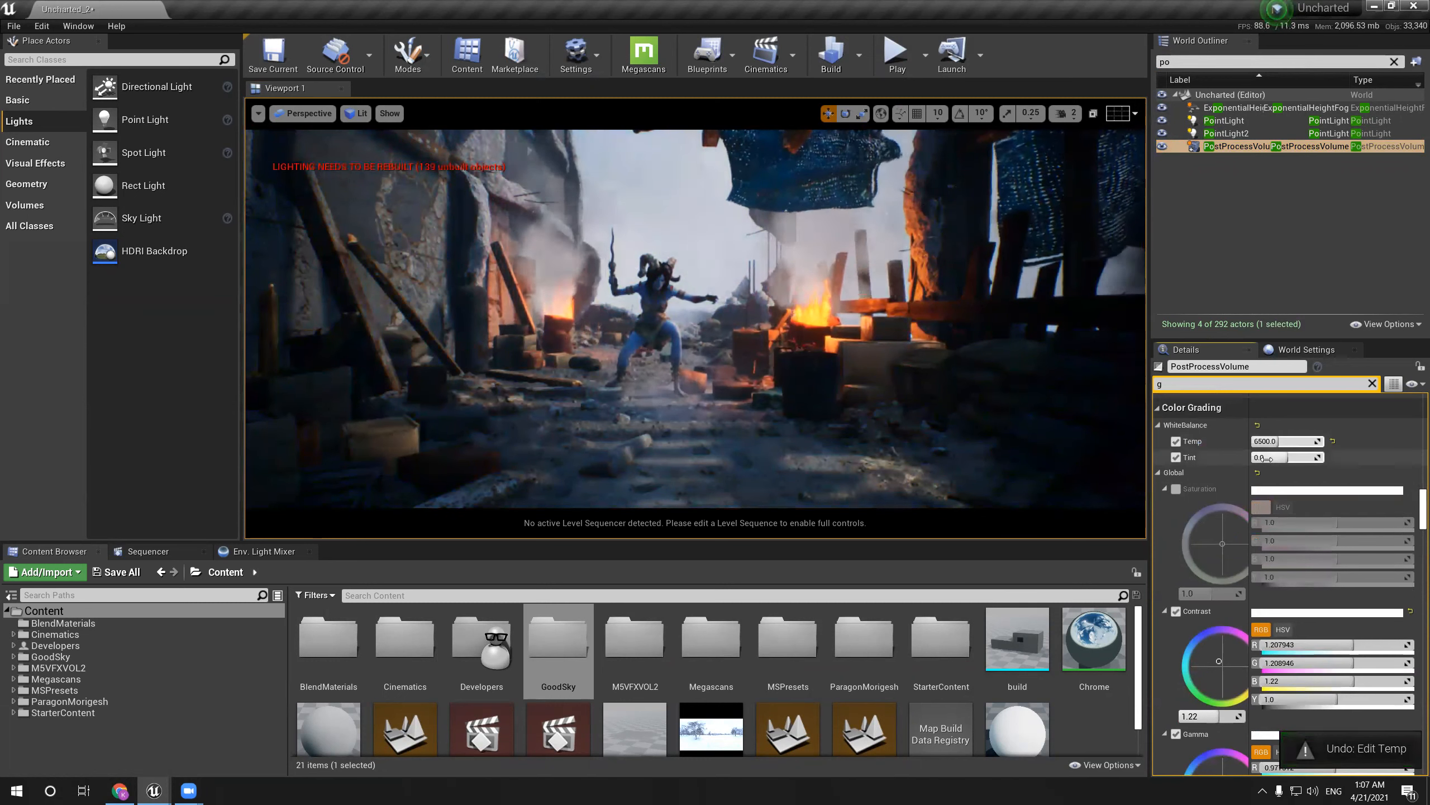
pyautogui.hotkey('ctrl', 'z')
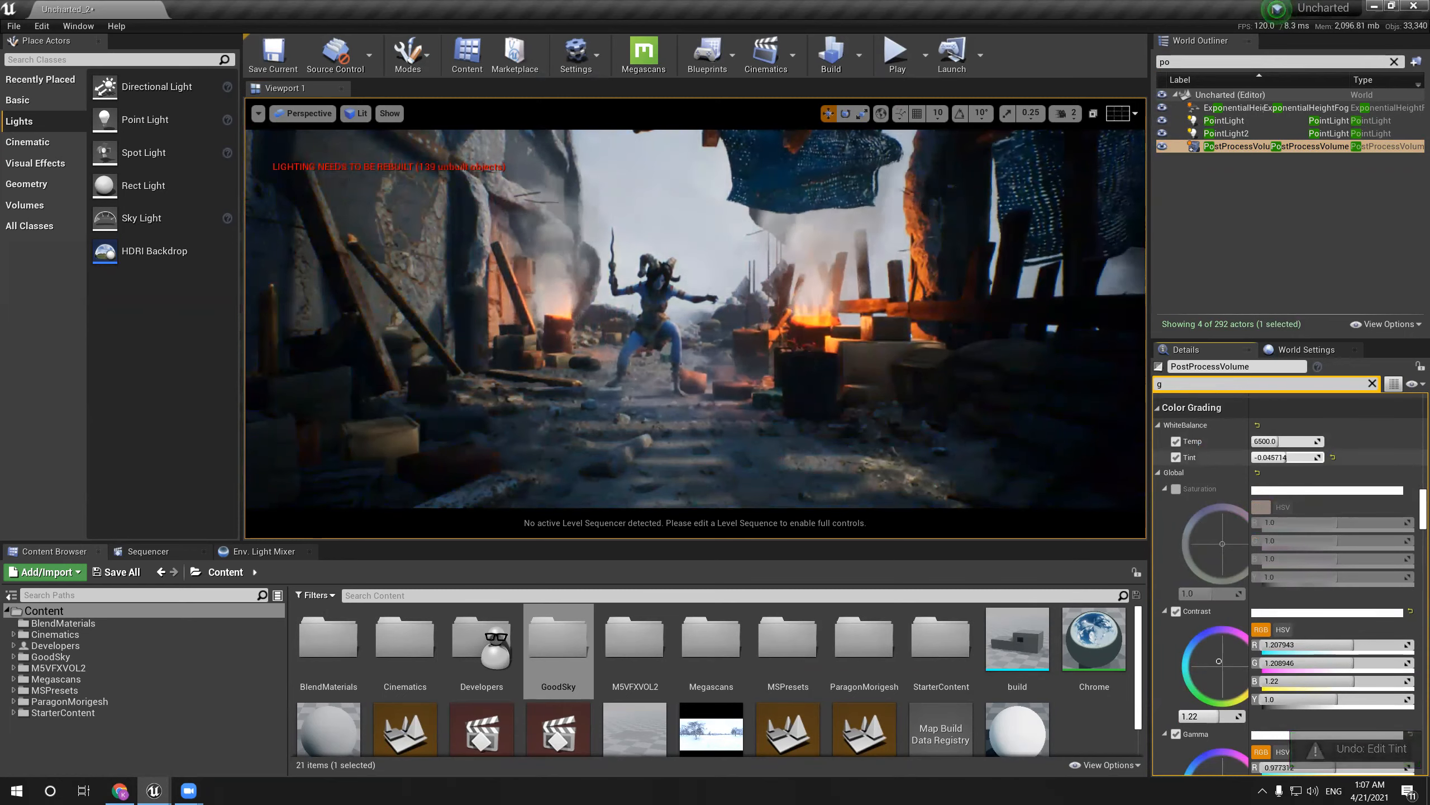
pyautogui.moveTo(581, 278)
pyautogui.mouseDown(button='right')
pyautogui.moveTo(563, 279)
pyautogui.moveTo(607, 285)
pyautogui.mouseUp(button='right')
pyautogui.press('F11')
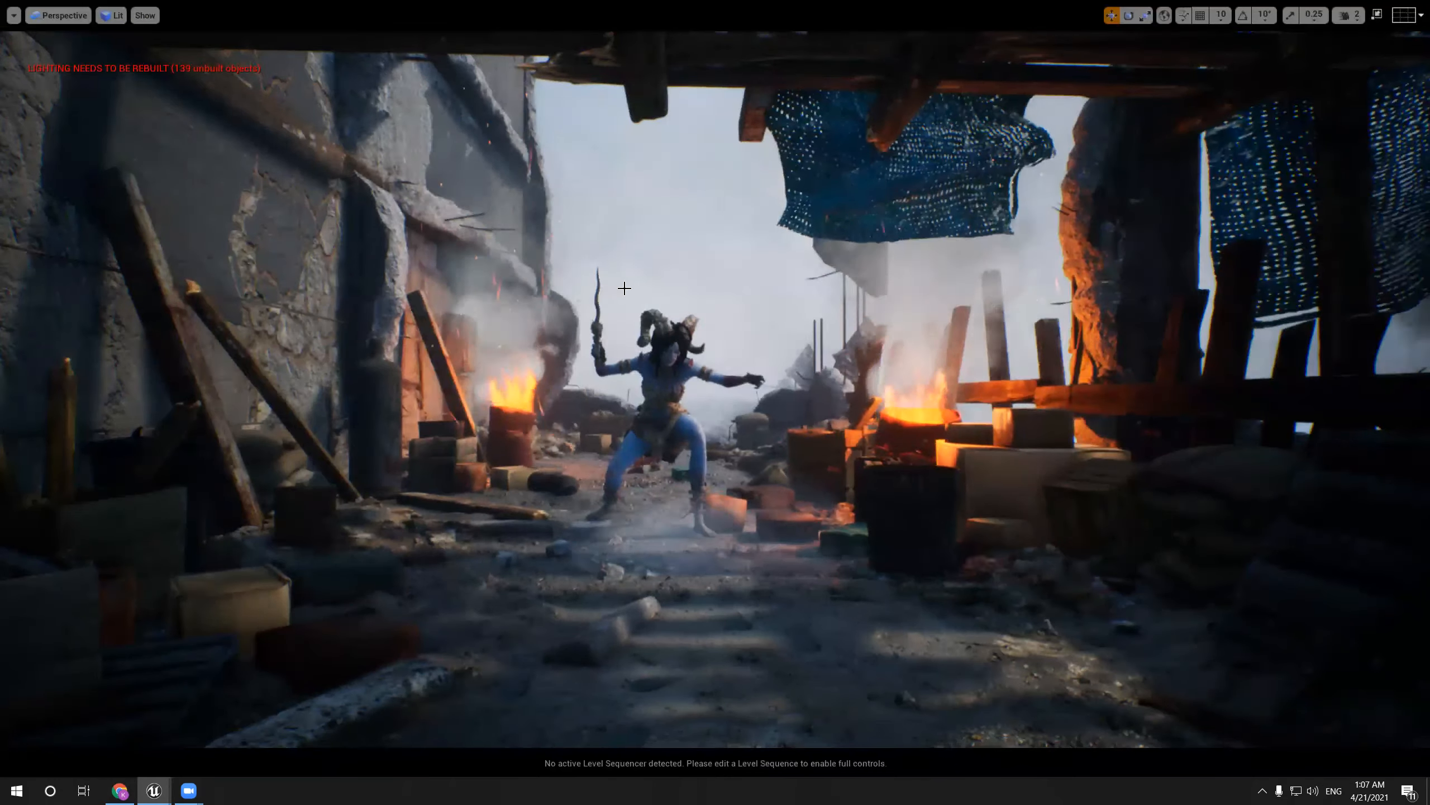
pyautogui.press('F11')
# Select both point lights, try an intensity of 3 cd and reduce it further to 2 cd
pyautogui.click(1216, 121)
pyautogui.keyDown('ctrl'); pyautogui.click(1226, 133); pyautogui.keyUp('ctrl')
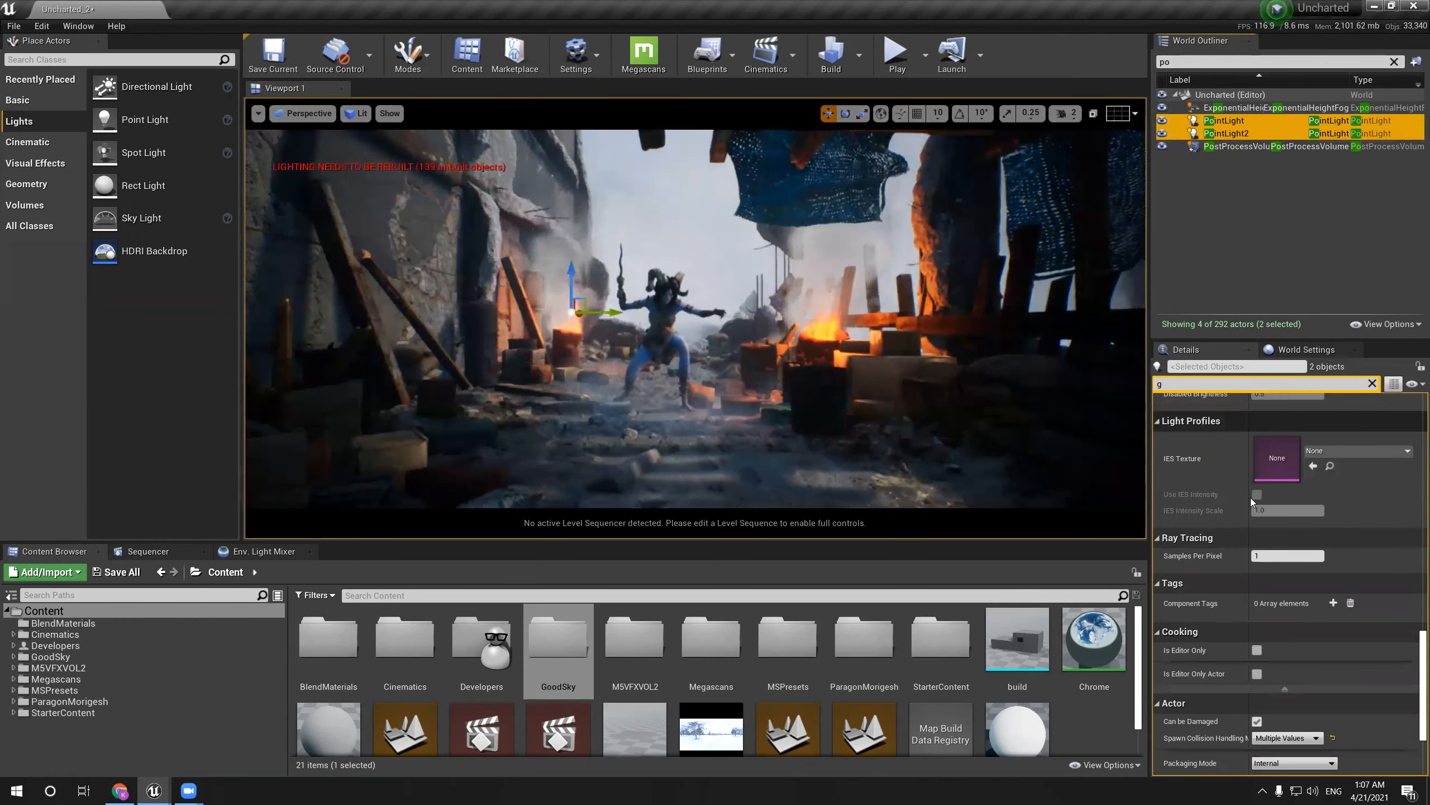
pyautogui.scroll(-5, 1414, 442)
pyautogui.scroll(5, 1415, 443)
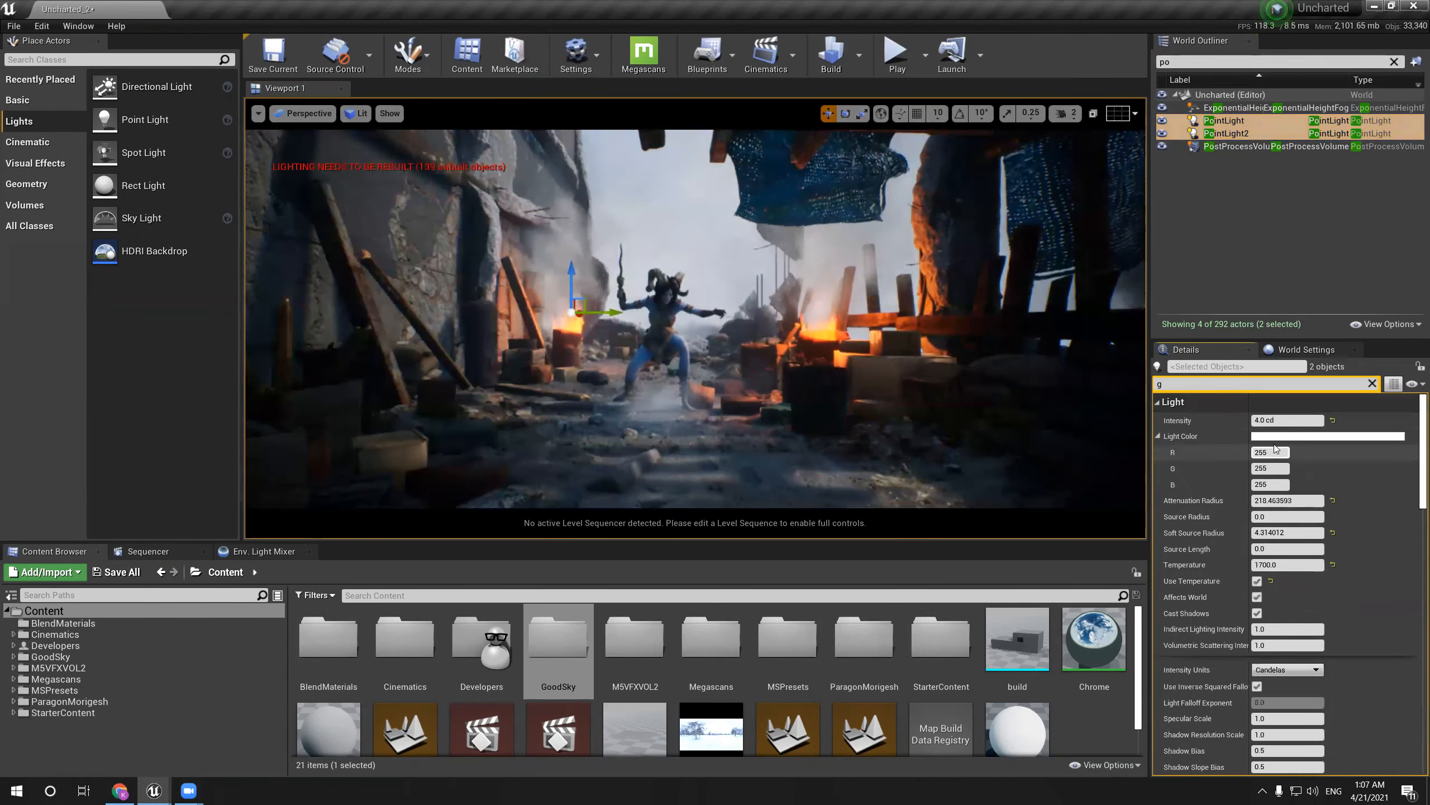
pyautogui.write('3')
pyautogui.press('Return')
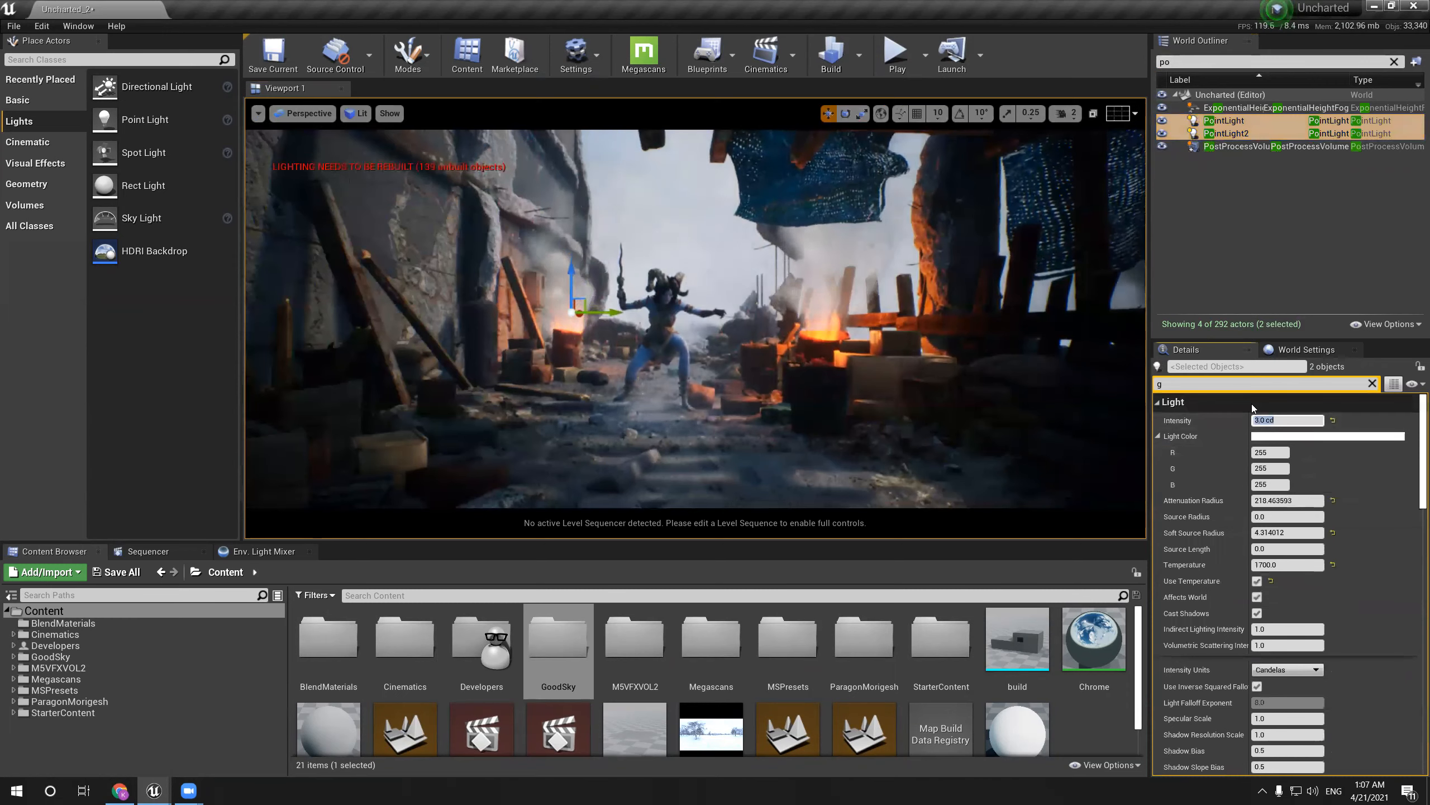
pyautogui.moveTo(846, 318); pyautogui.dragTo(809, 366, button='right')
pyautogui.press('g')
pyautogui.press('F11')
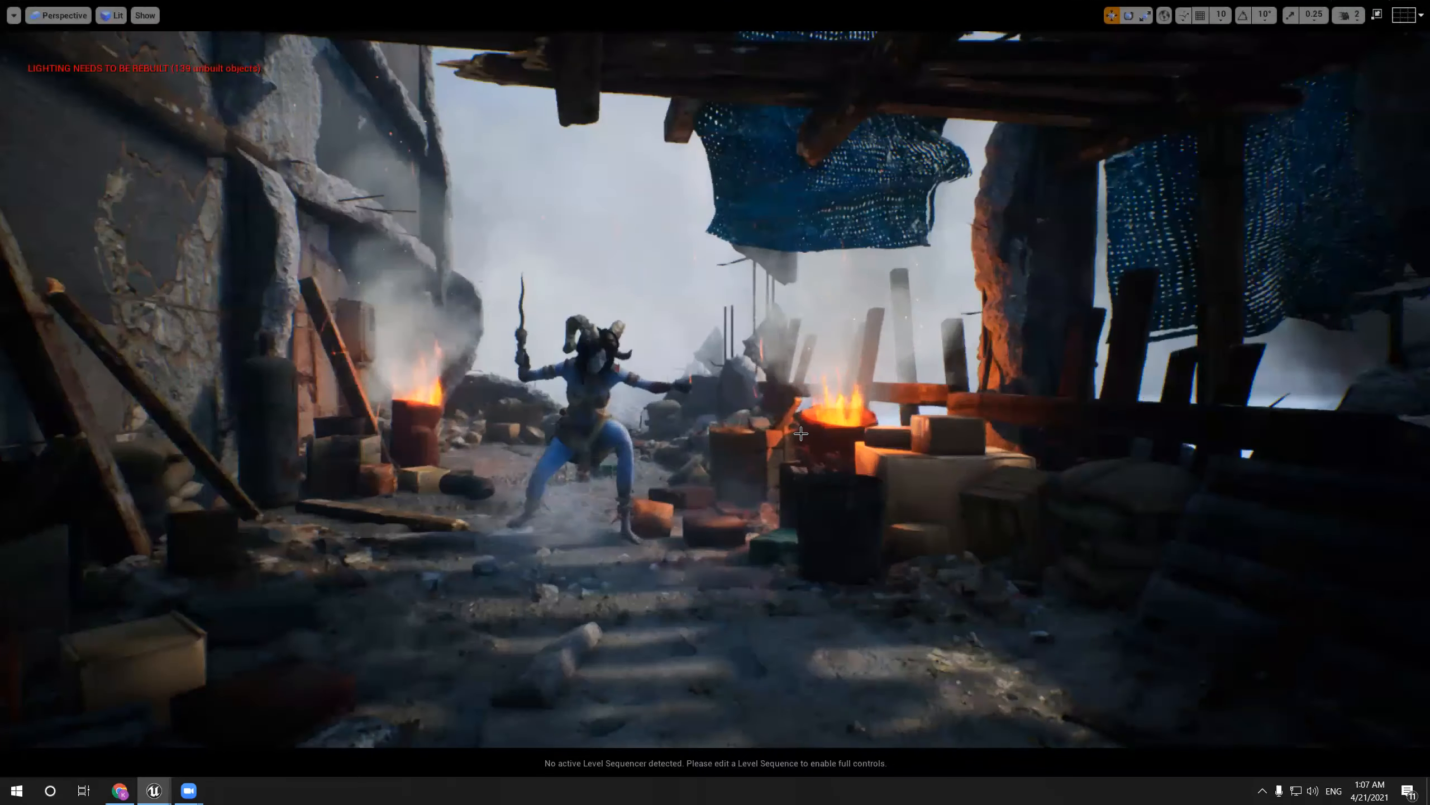
# Select the point light over the barrel beside the boxes, try placing a copy away from the character, and undo it
pyautogui.press('g')
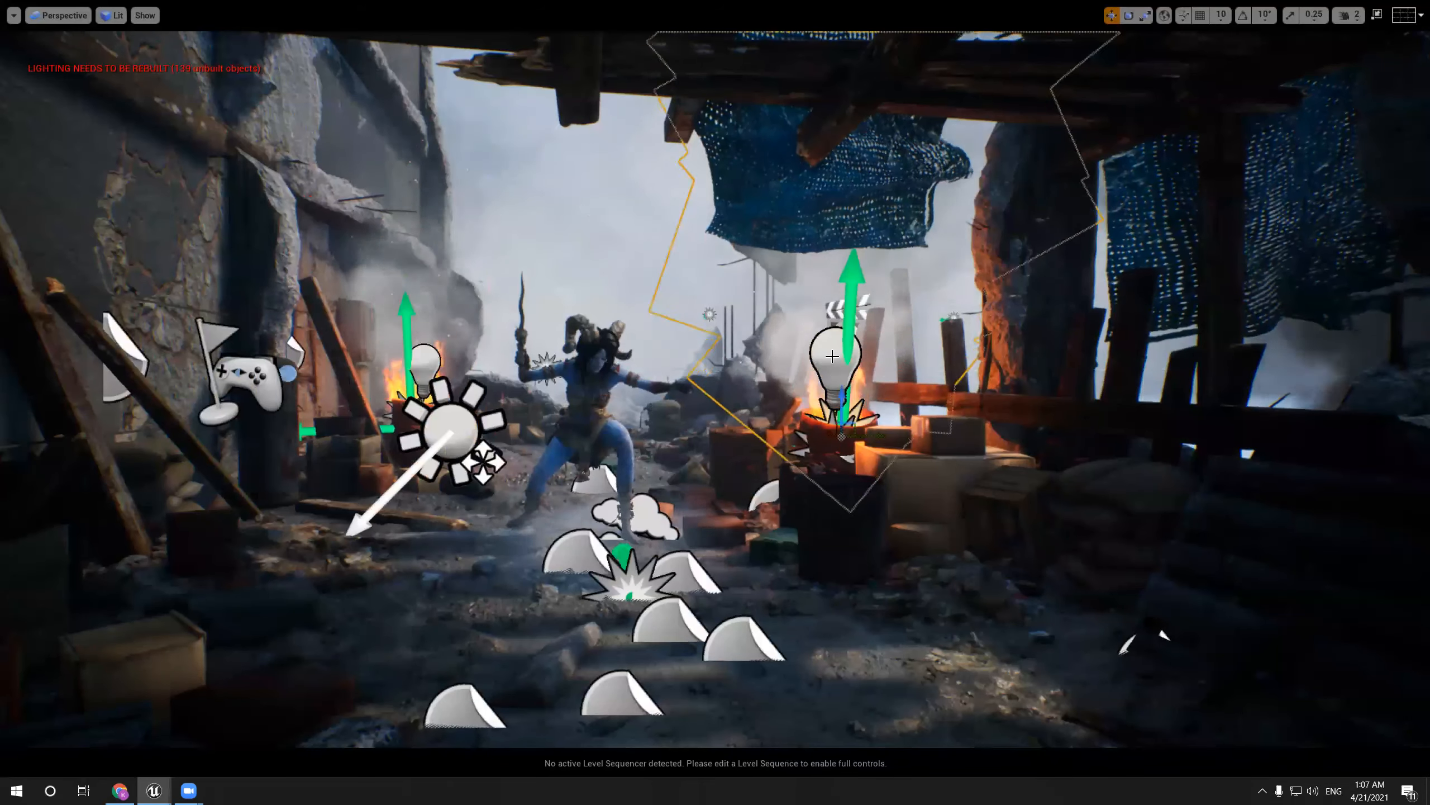
pyautogui.hotkey('ctrl', 'z')
pyautogui.press('F11')
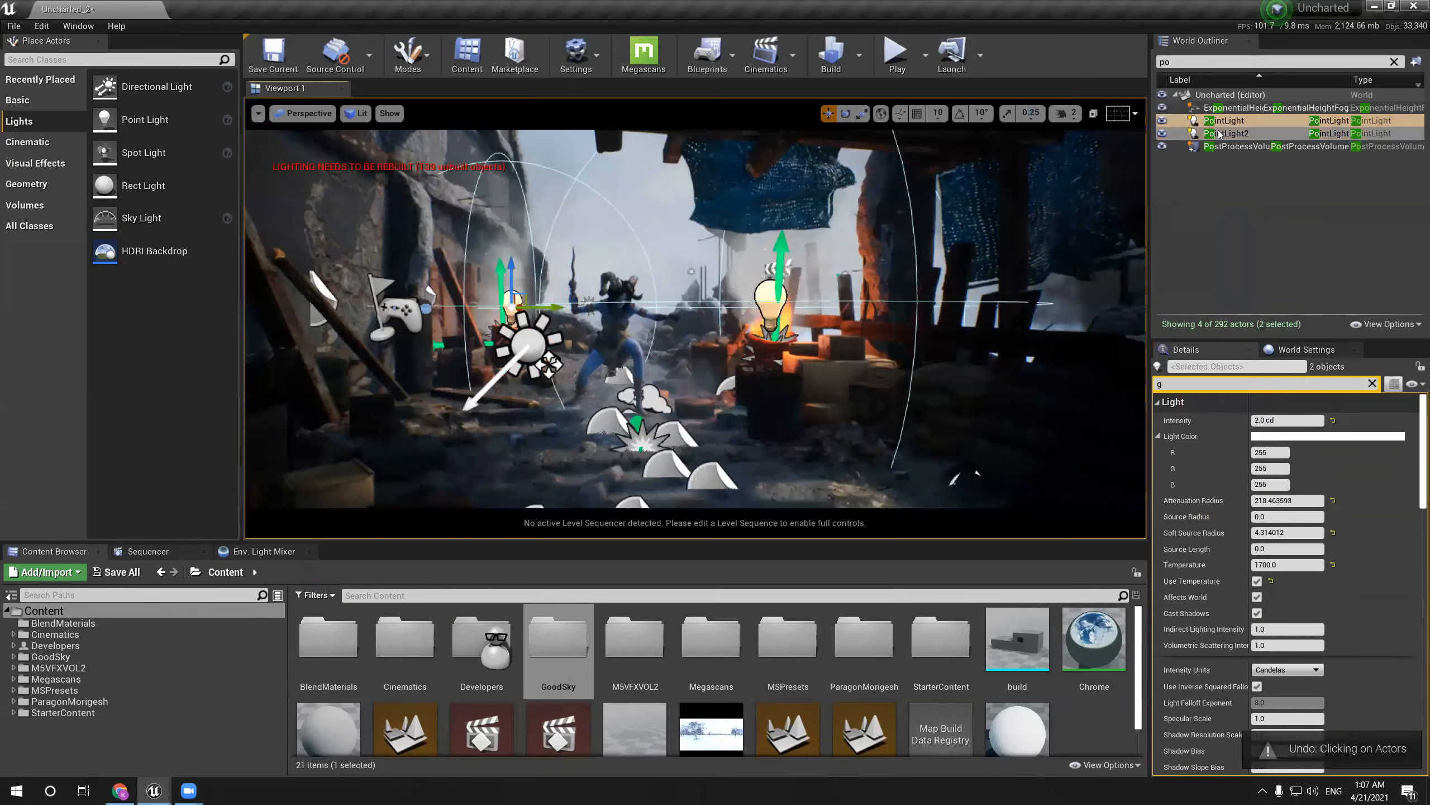
pyautogui.click(770, 296)
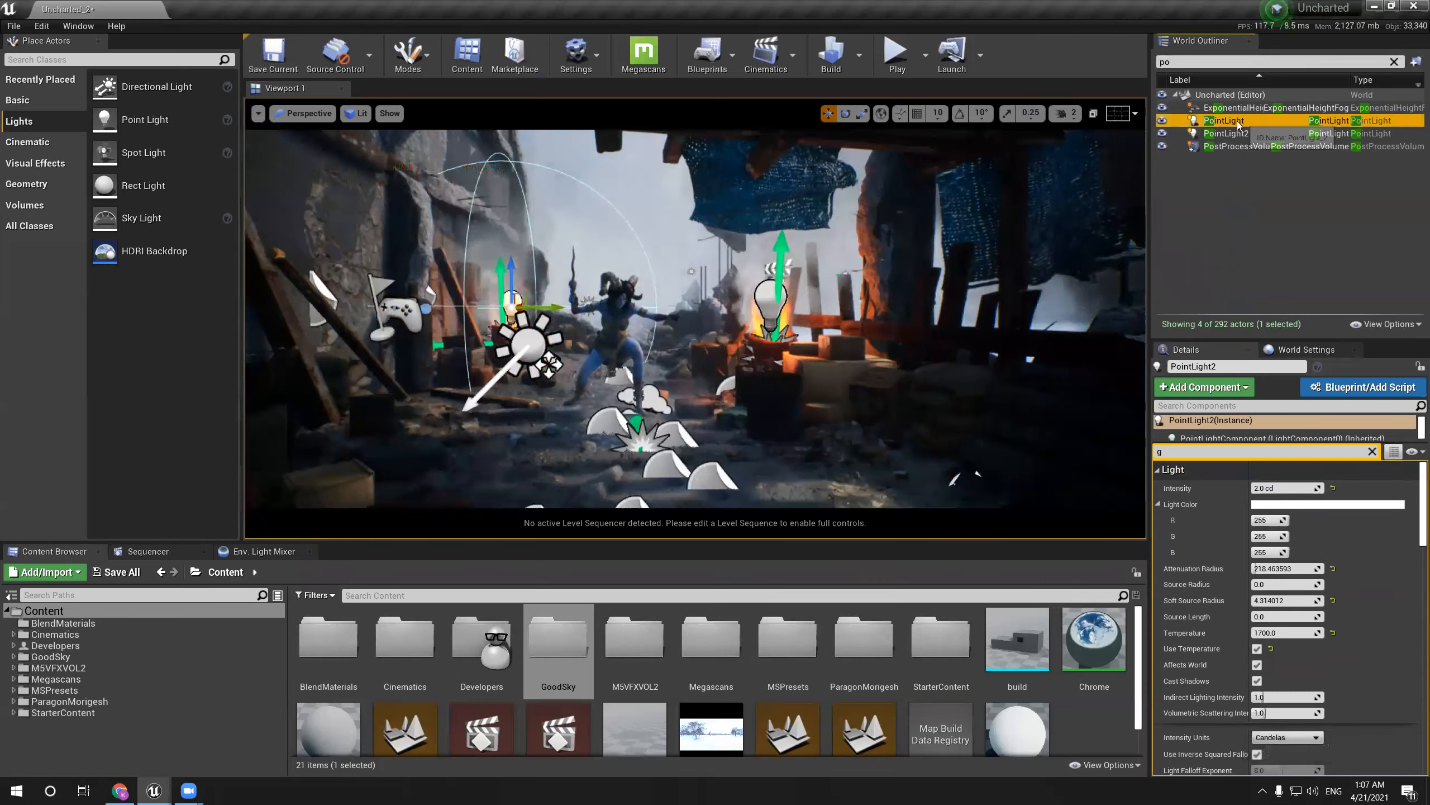
pyautogui.press('F11')
pyautogui.keyDown('alt'); pyautogui.moveTo(846, 353); pyautogui.dragTo(1005, 345); pyautogui.keyUp('alt')
pyautogui.hotkey('ctrl', 'z')
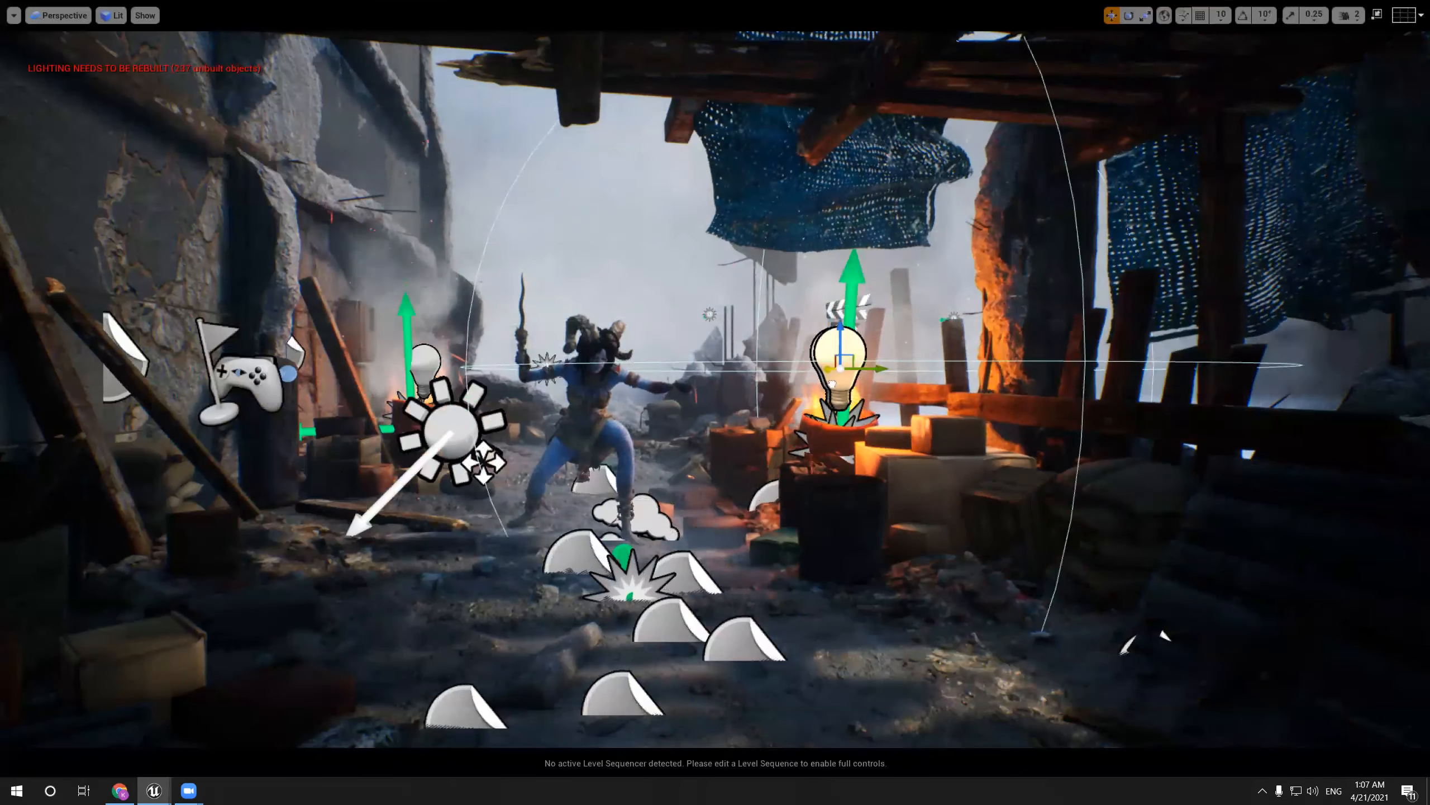
# Duplicate the barrel's point light toward the character and place the copy beside her outstretched hand
pyautogui.keyDown('alt'); pyautogui.moveTo(849, 372); pyautogui.dragTo(680, 370); pyautogui.keyUp('alt')
pyautogui.moveTo(680, 370); pyautogui.dragTo(657, 384, button='right')
pyautogui.moveTo(853, 439); pyautogui.dragTo(853, 439, button='right')
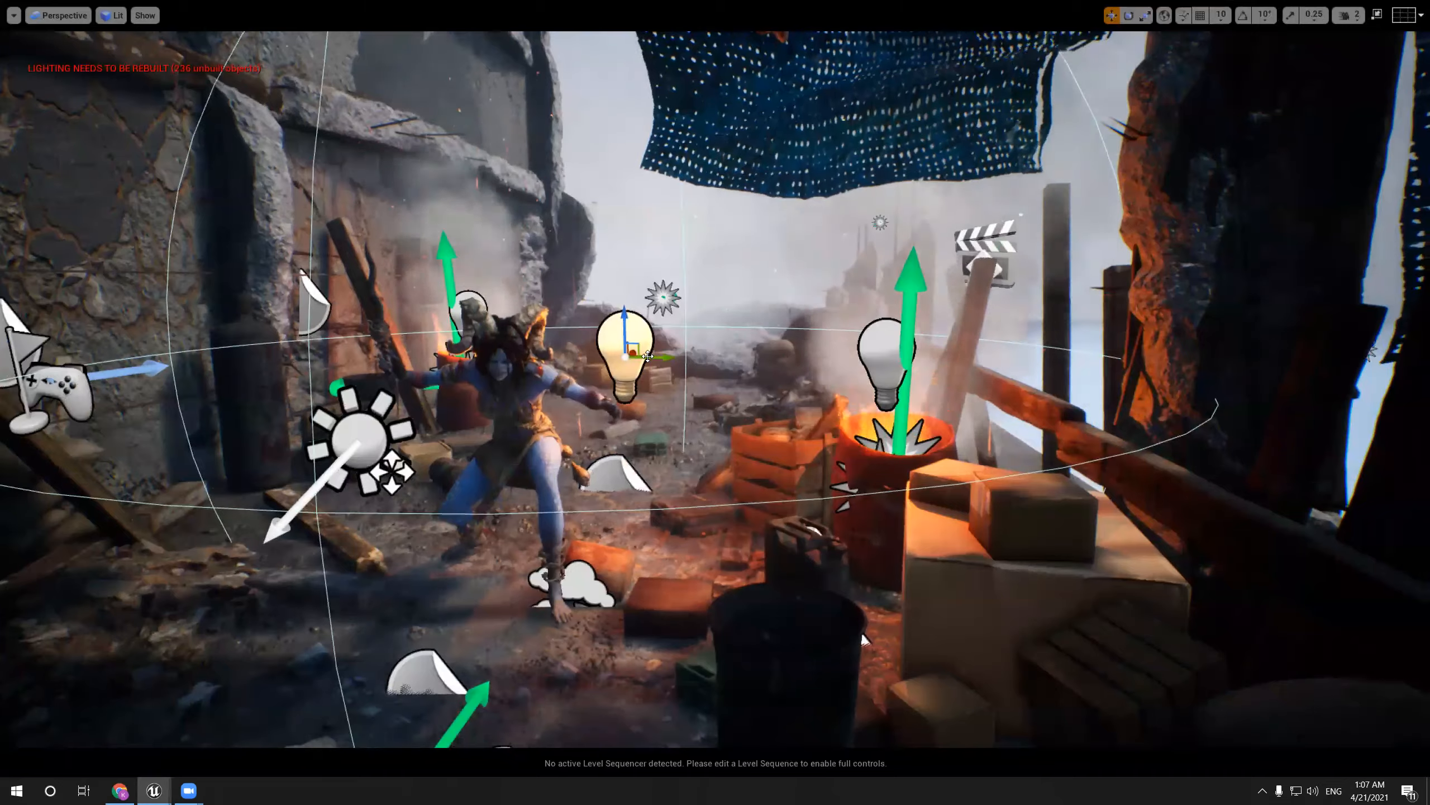
pyautogui.moveTo(651, 357); pyautogui.dragTo(676, 356)
pyautogui.moveTo(740, 262); pyautogui.dragTo(715, 231, button='right')
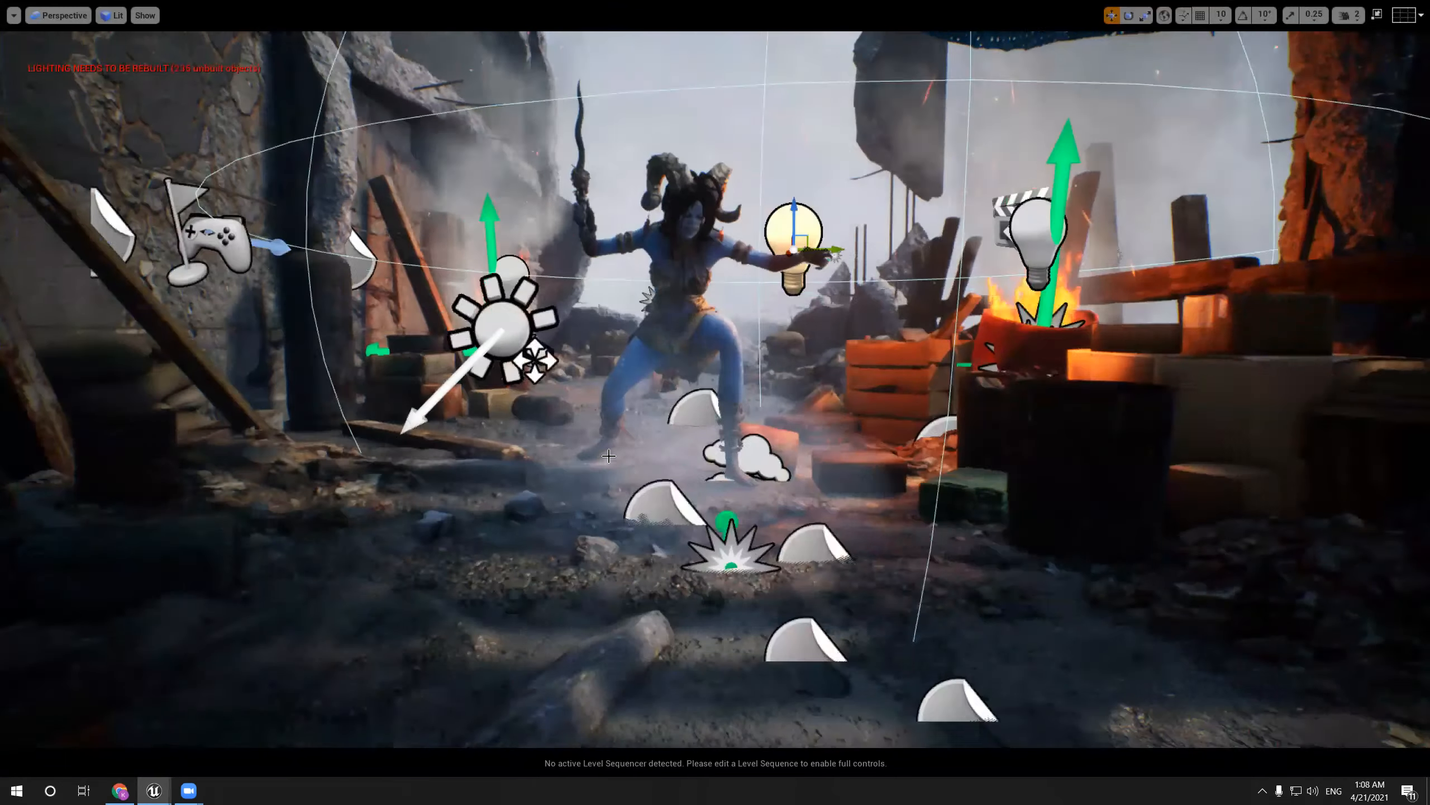
# Examine the warm light on the character from near and far, with and without the editor icons
pyautogui.scroll(5, 740, 262)
pyautogui.scroll(-5, 741, 261)
pyautogui.press('g')
pyautogui.moveTo(798, 291); pyautogui.dragTo(797, 254, button='right')
pyautogui.scroll(-5, 798, 291)
pyautogui.scroll(5, 882, 486)
pyautogui.scroll(-4, 882, 486)
pyautogui.press('g')
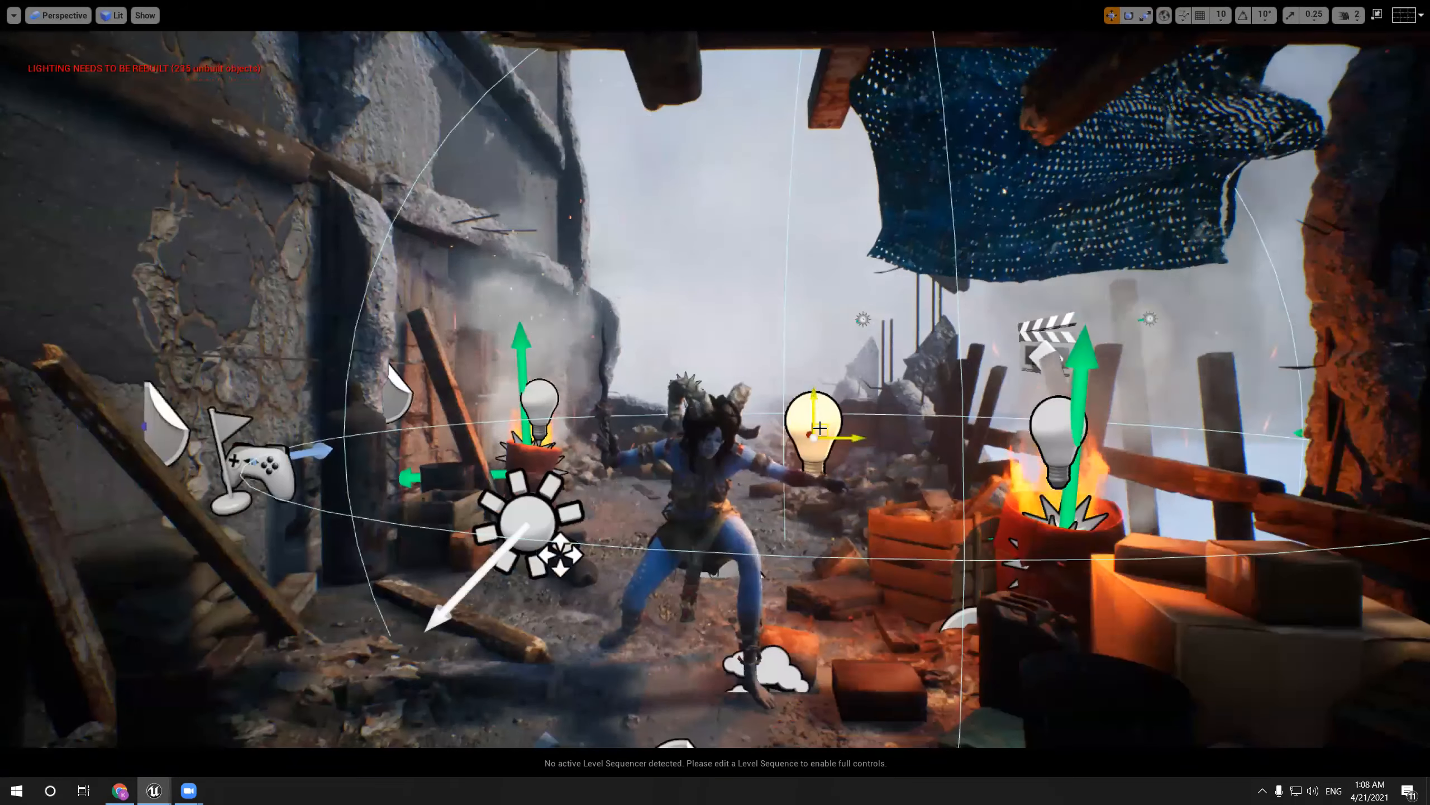
# Move the point light beside the character's outstretched hand toward the wooden crates and compare the shot with and without it
pyautogui.moveTo(809, 435); pyautogui.dragTo(921, 450)
pyautogui.press('g')
pyautogui.scroll(-3, 773, 392)
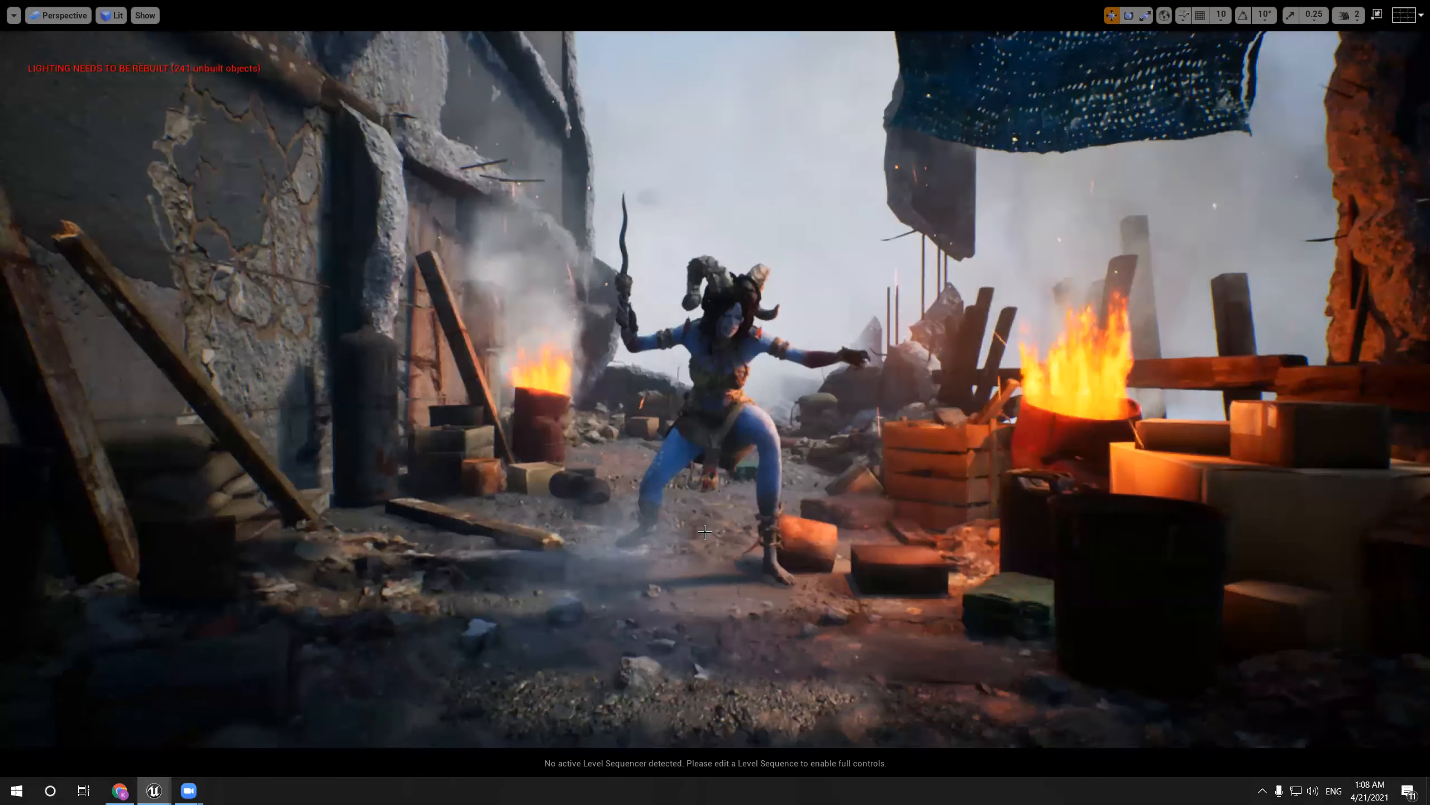
pyautogui.scroll(-4, 773, 392)
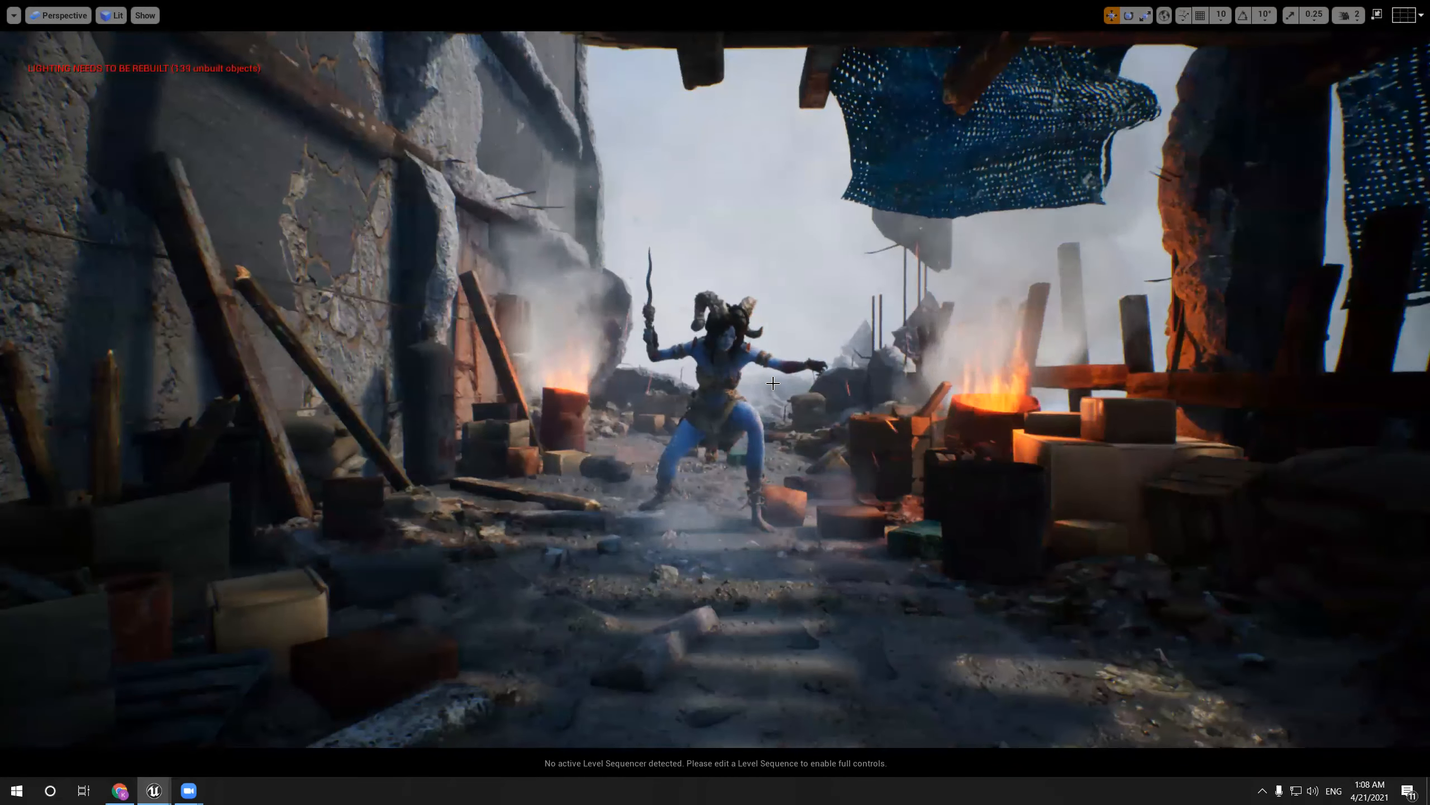
pyautogui.press('g')
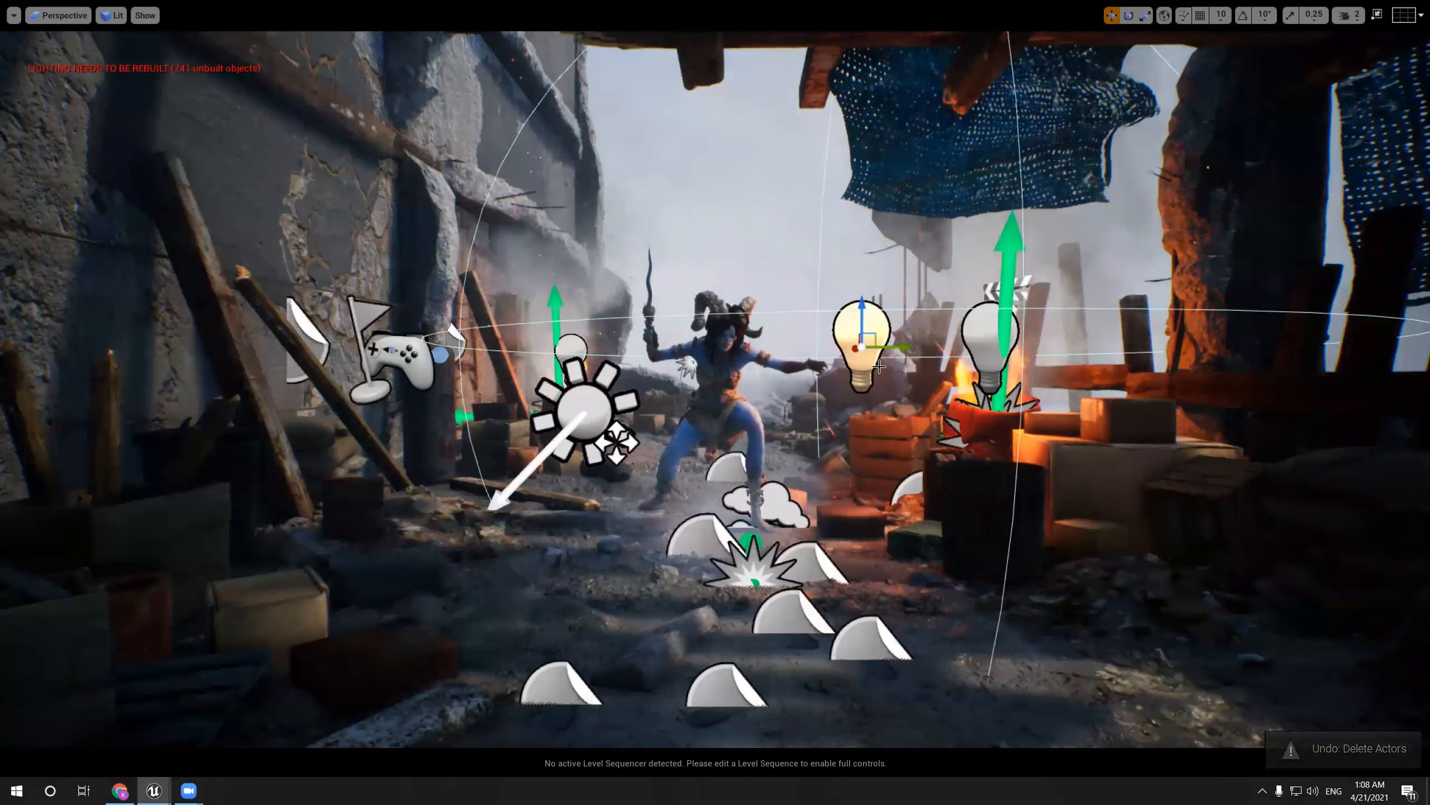
pyautogui.press('g')
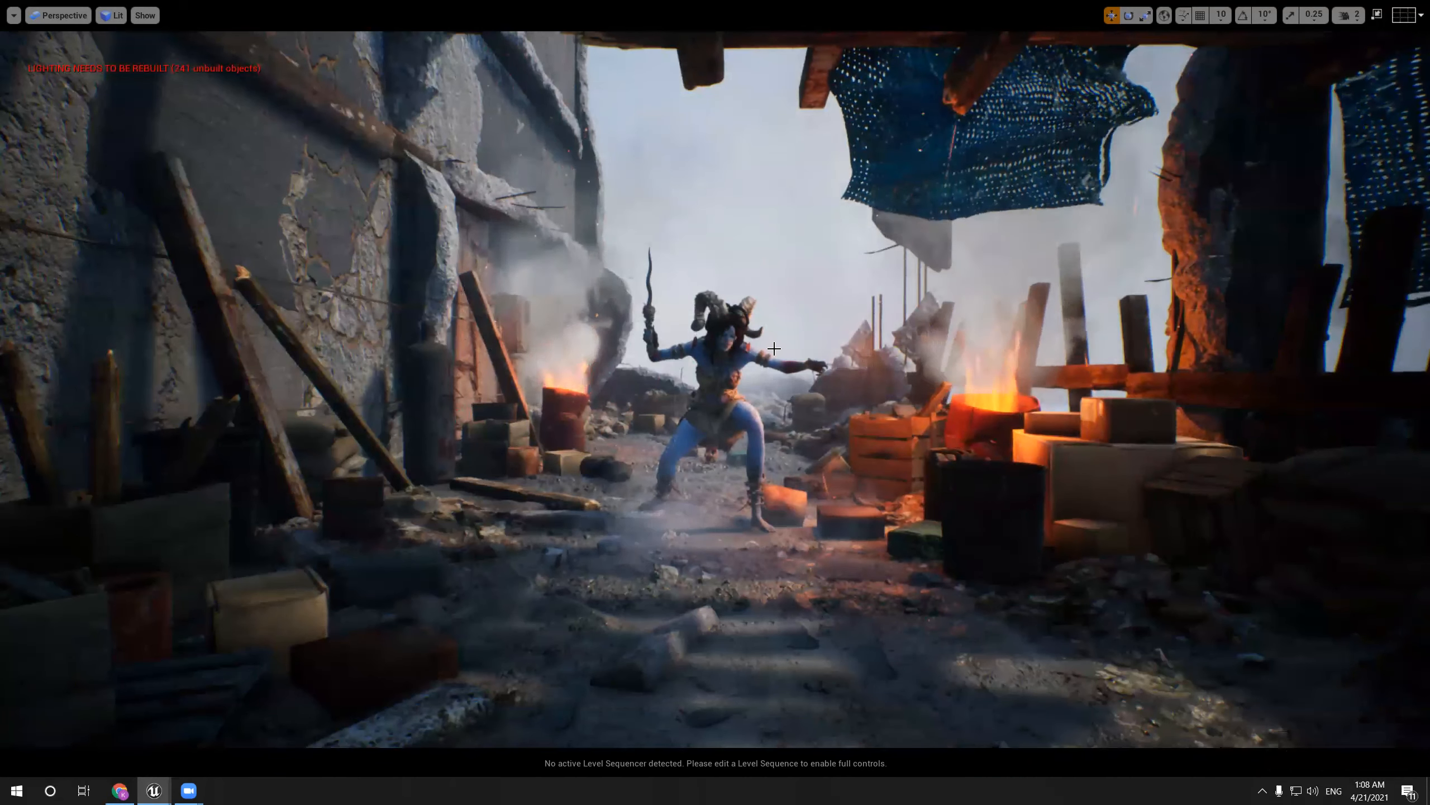
# Duplicate that point light to the character's other side and position the copy behind her raised dagger
pyautogui.press('g')
pyautogui.keyDown('alt'); pyautogui.moveTo(902, 346); pyautogui.dragTo(692, 347); pyautogui.keyUp('alt')
pyautogui.moveTo(678, 338)
pyautogui.mouseDown(button='right')
pyautogui.moveTo(693, 349)
pyautogui.moveTo(678, 339)
pyautogui.mouseUp(button='right')
pyautogui.moveTo(846, 425); pyautogui.dragTo(805, 393)
pyautogui.moveTo(995, 385); pyautogui.dragTo(994, 384, button='middle')
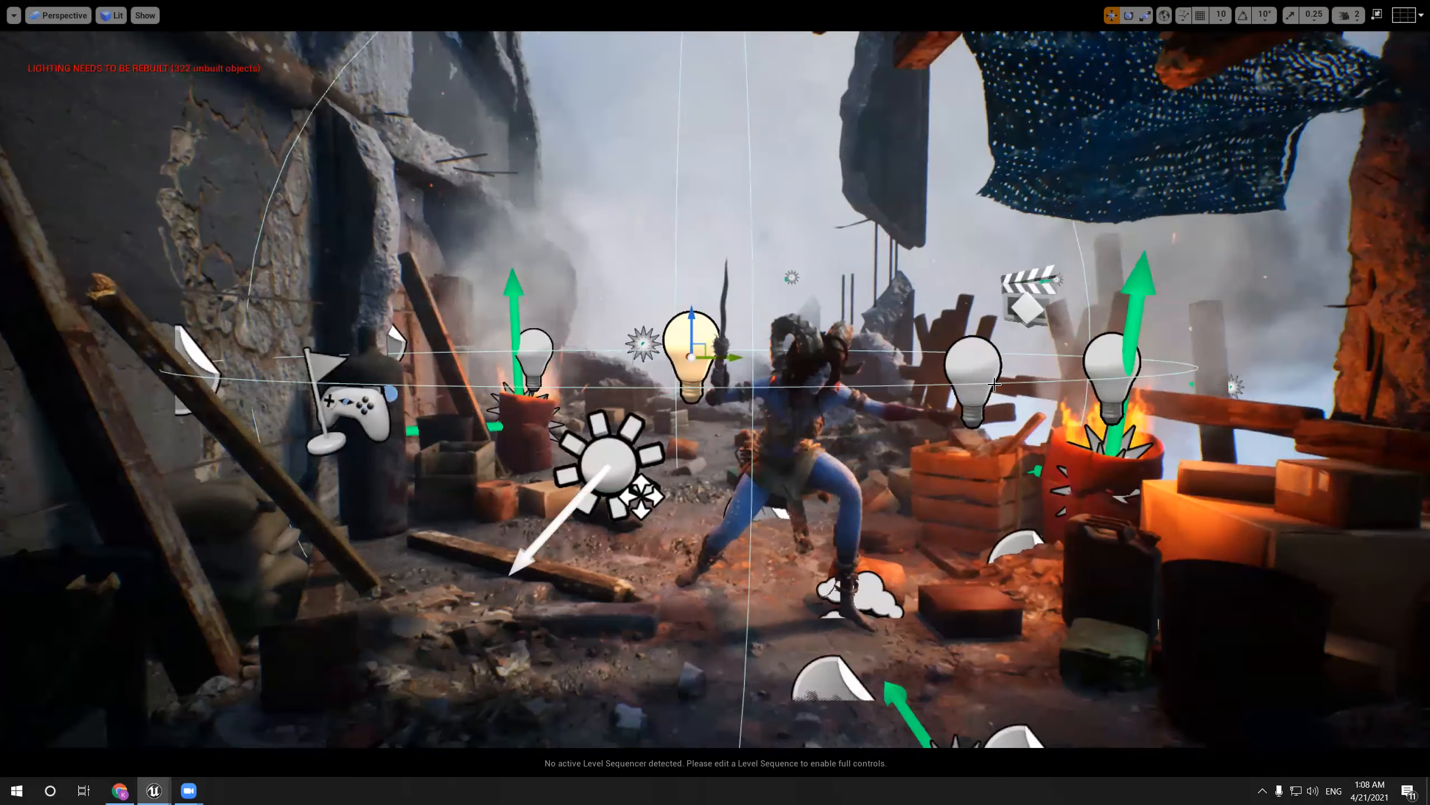
pyautogui.moveTo(763, 402); pyautogui.dragTo(707, 378, button='middle')
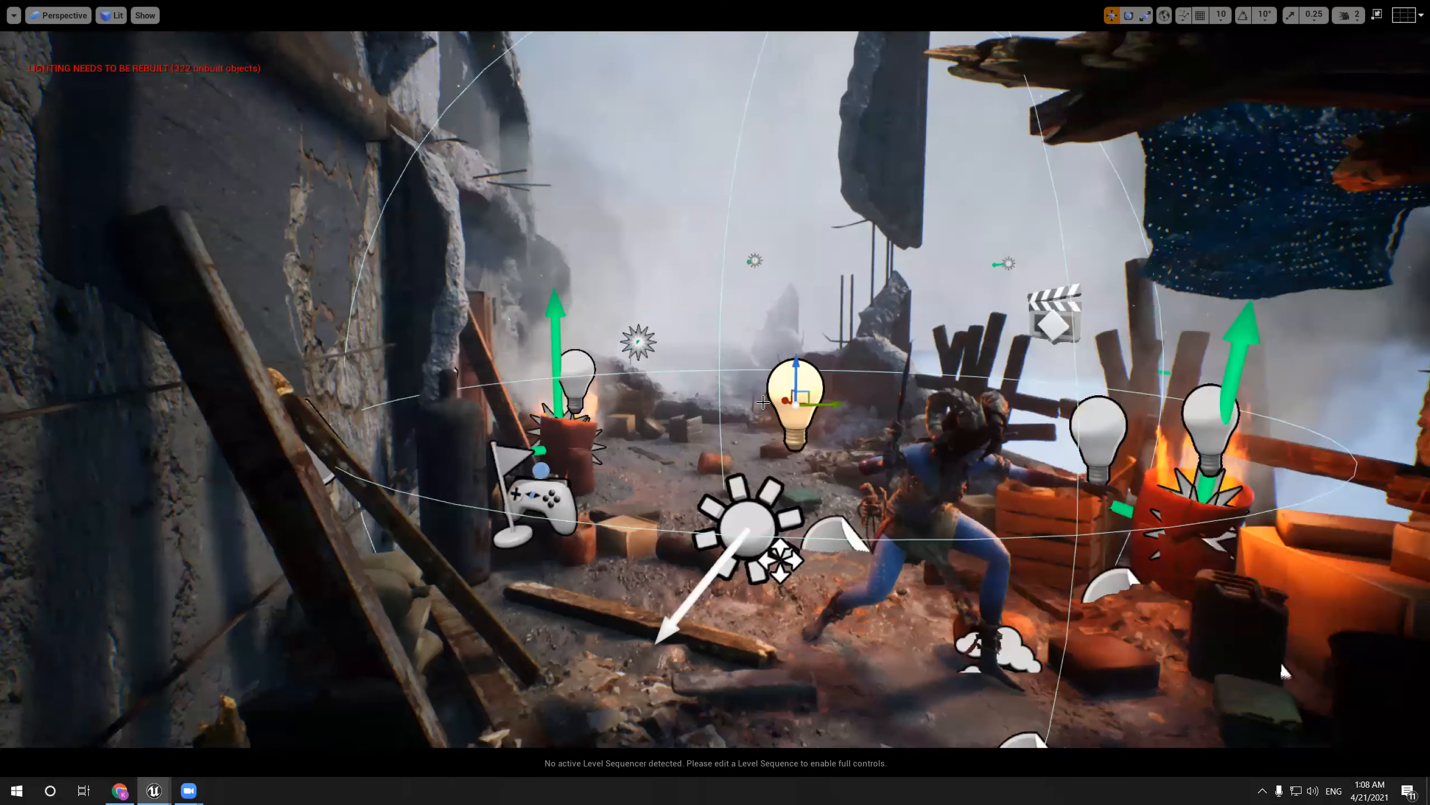
pyautogui.moveTo(786, 400); pyautogui.dragTo(799, 406)
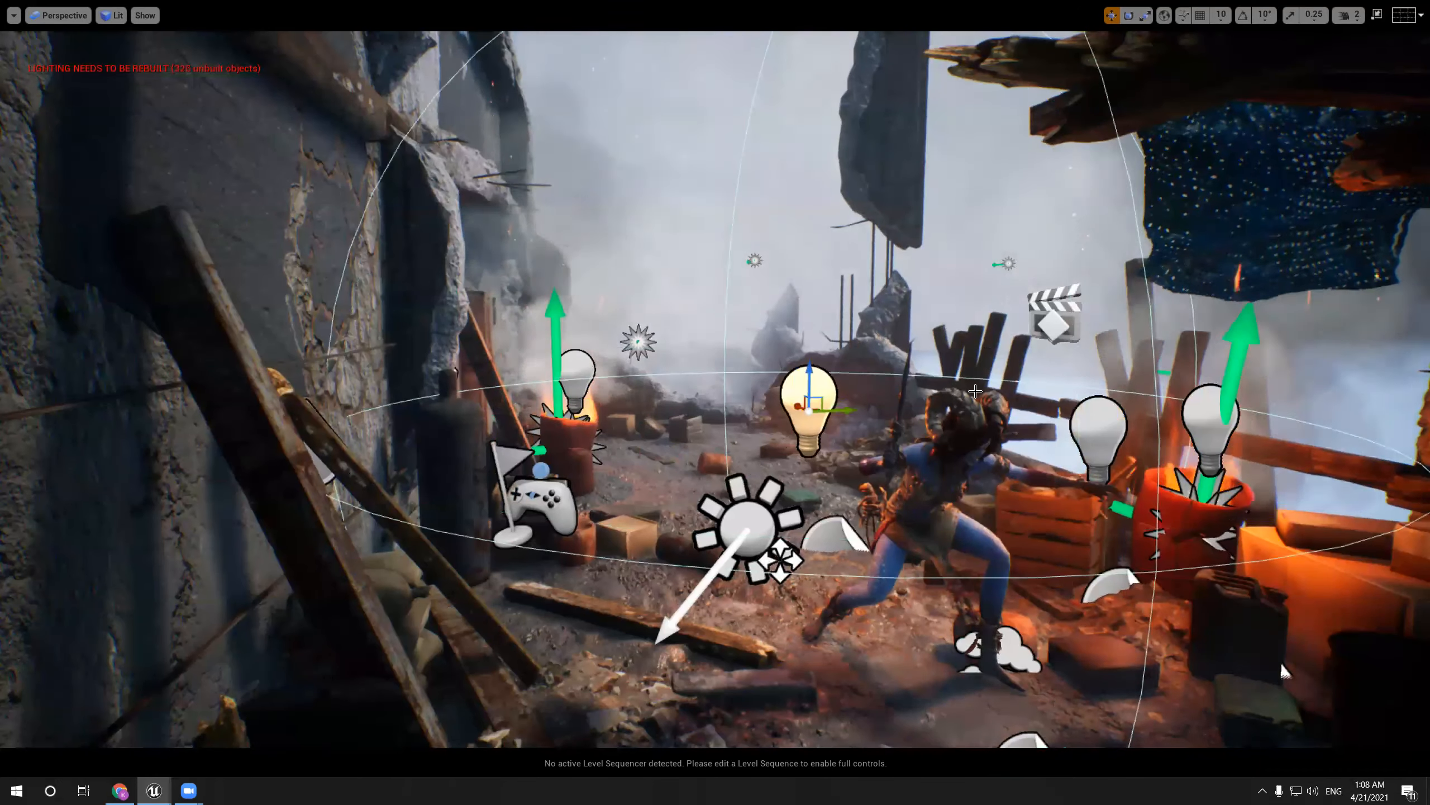
# Set the new point light's temperature to 12000 and source radius to about 61.3, comparing the scene with and without the light
pyautogui.press('F11')
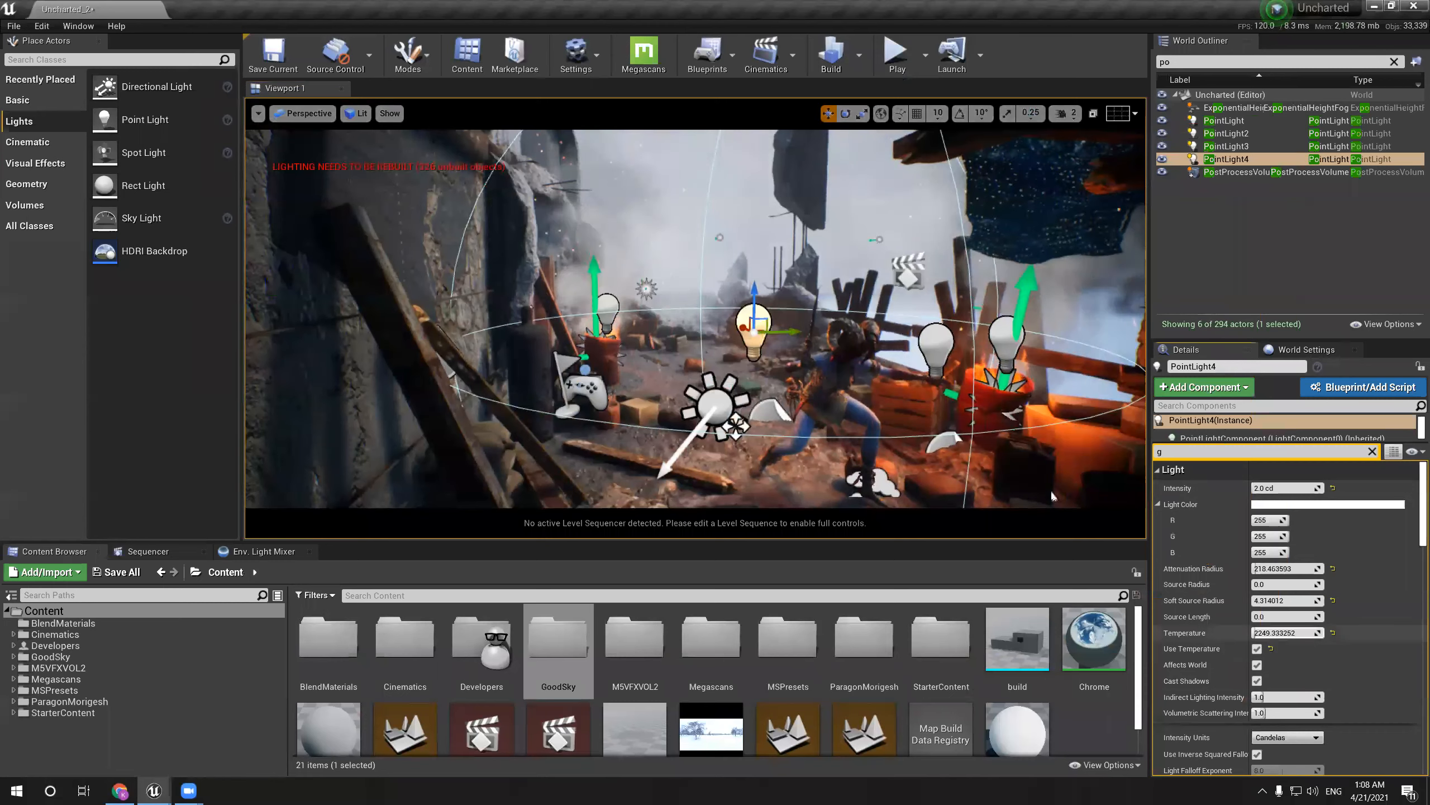
pyautogui.moveTo(1318, 633); pyautogui.dragTo(1323, 633)
pyautogui.moveTo(784, 300); pyautogui.dragTo(797, 295, button='right')
pyautogui.press('w')
pyautogui.press('s')
pyautogui.press('Delete')
pyautogui.hotkey('ctrl', 'z')
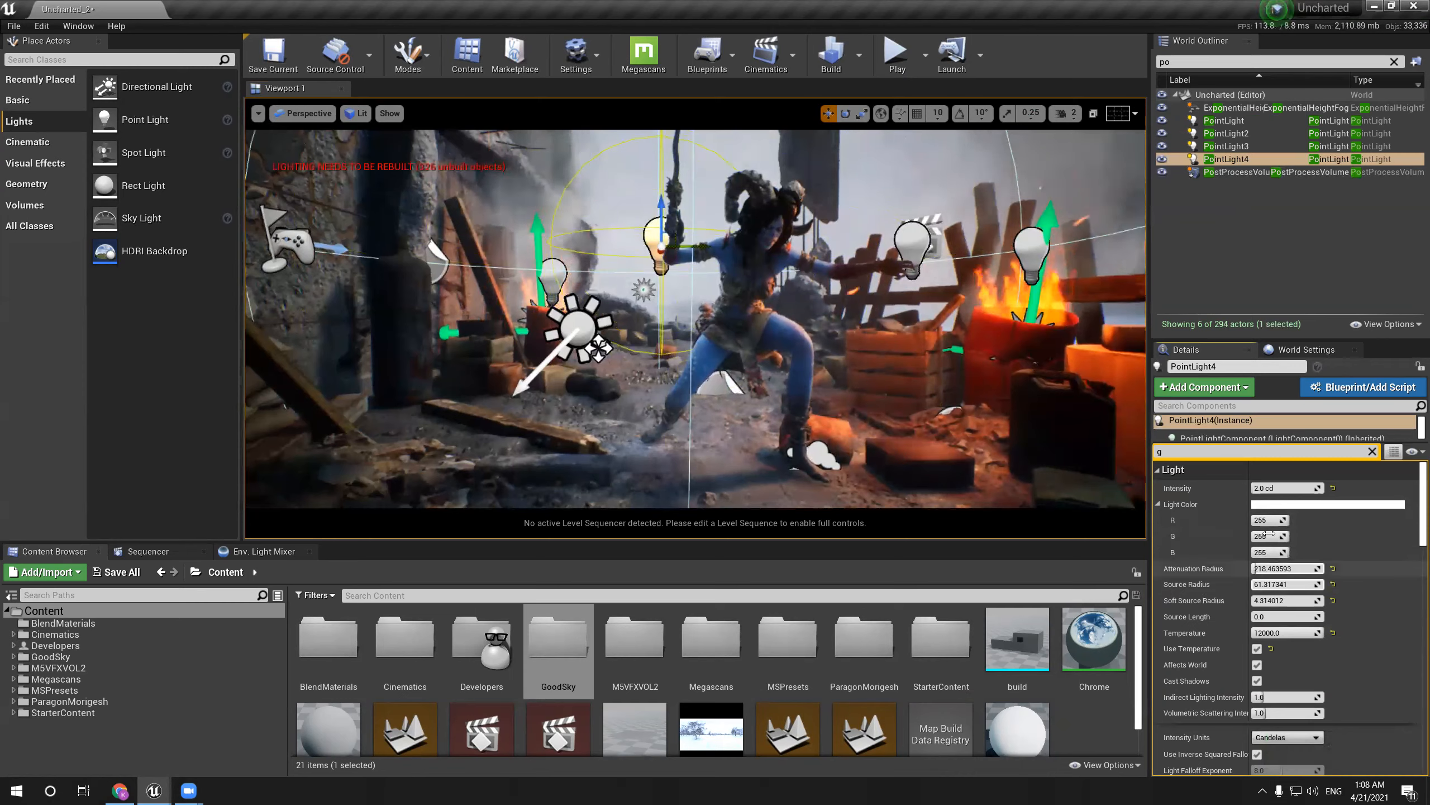
# Set the cool point light's intensity to 5 cd and its attenuation radius to about 109, checking the result without editor icons
pyautogui.write('5')
pyautogui.press('Return')
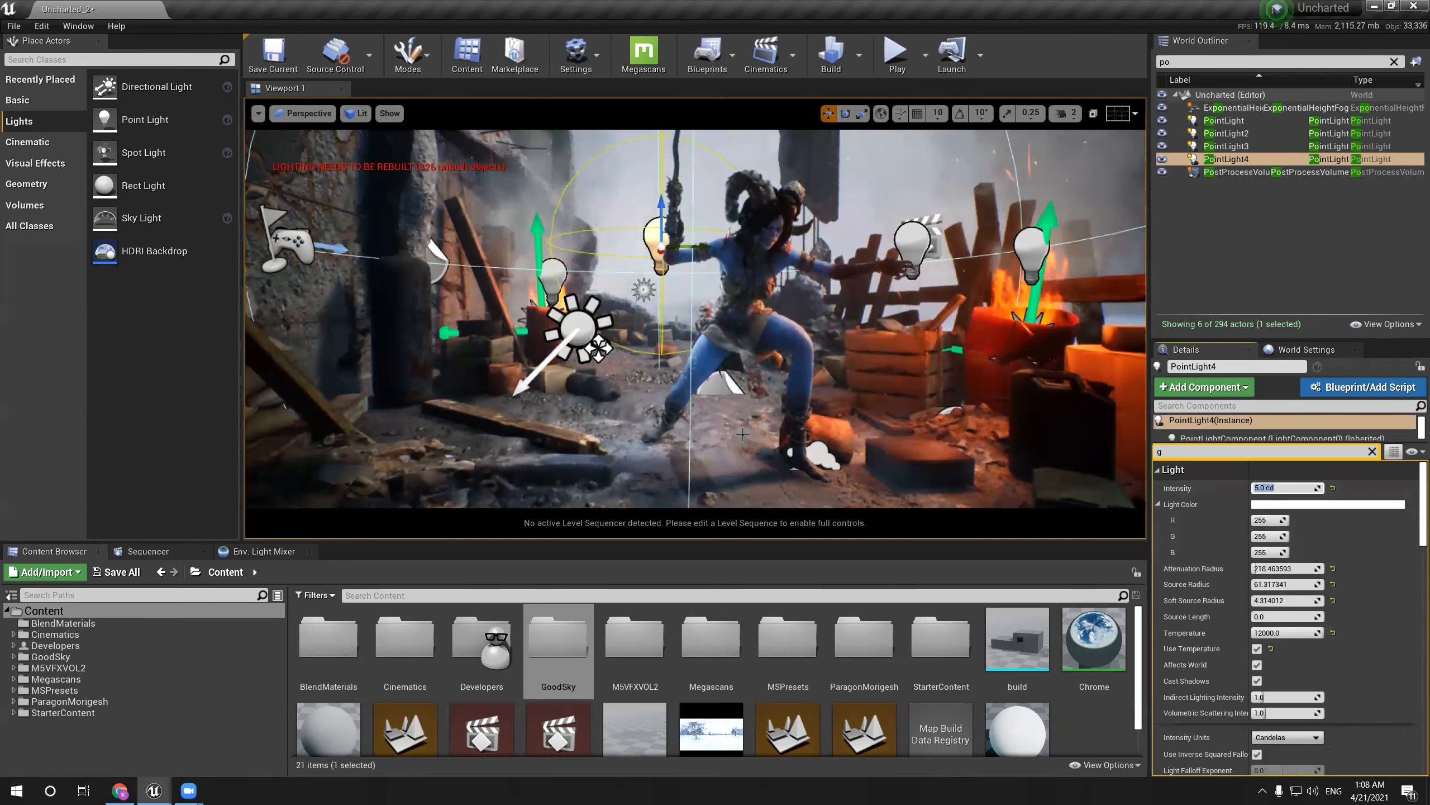
pyautogui.moveTo(738, 365); pyautogui.dragTo(741, 368, button='middle')
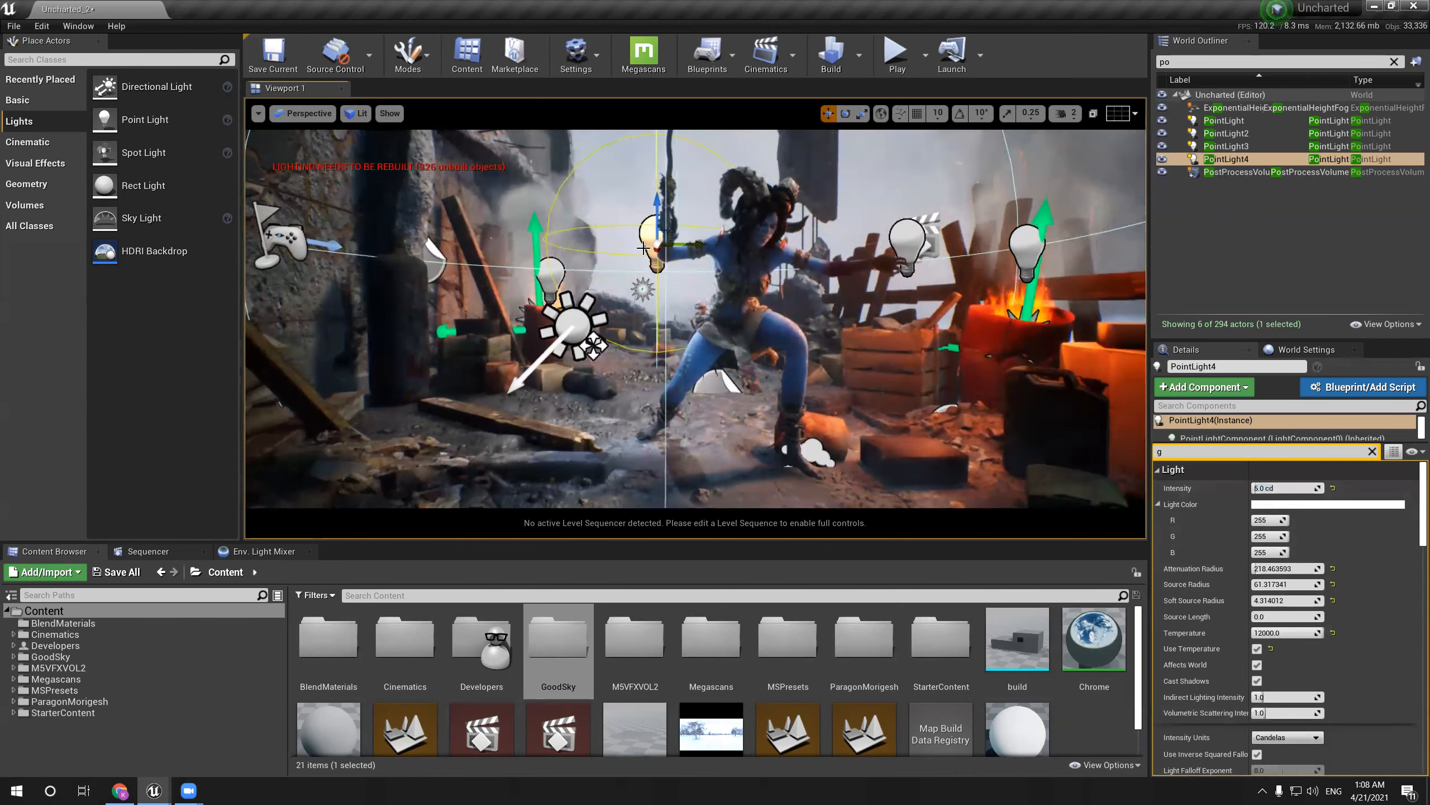
pyautogui.moveTo(1281, 569); pyautogui.dragTo(1257, 569)
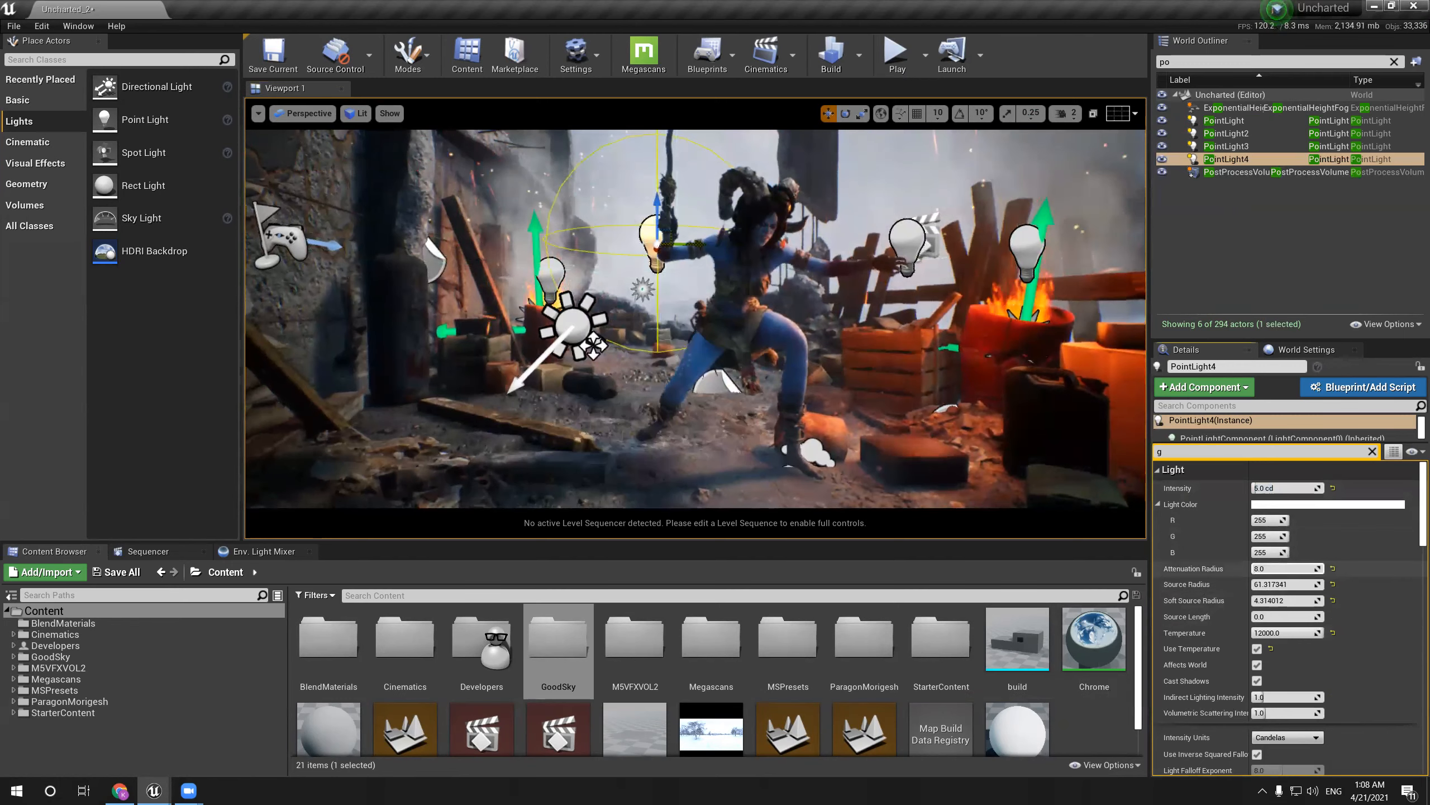
pyautogui.moveTo(675, 391); pyautogui.dragTo(679, 397, button='middle')
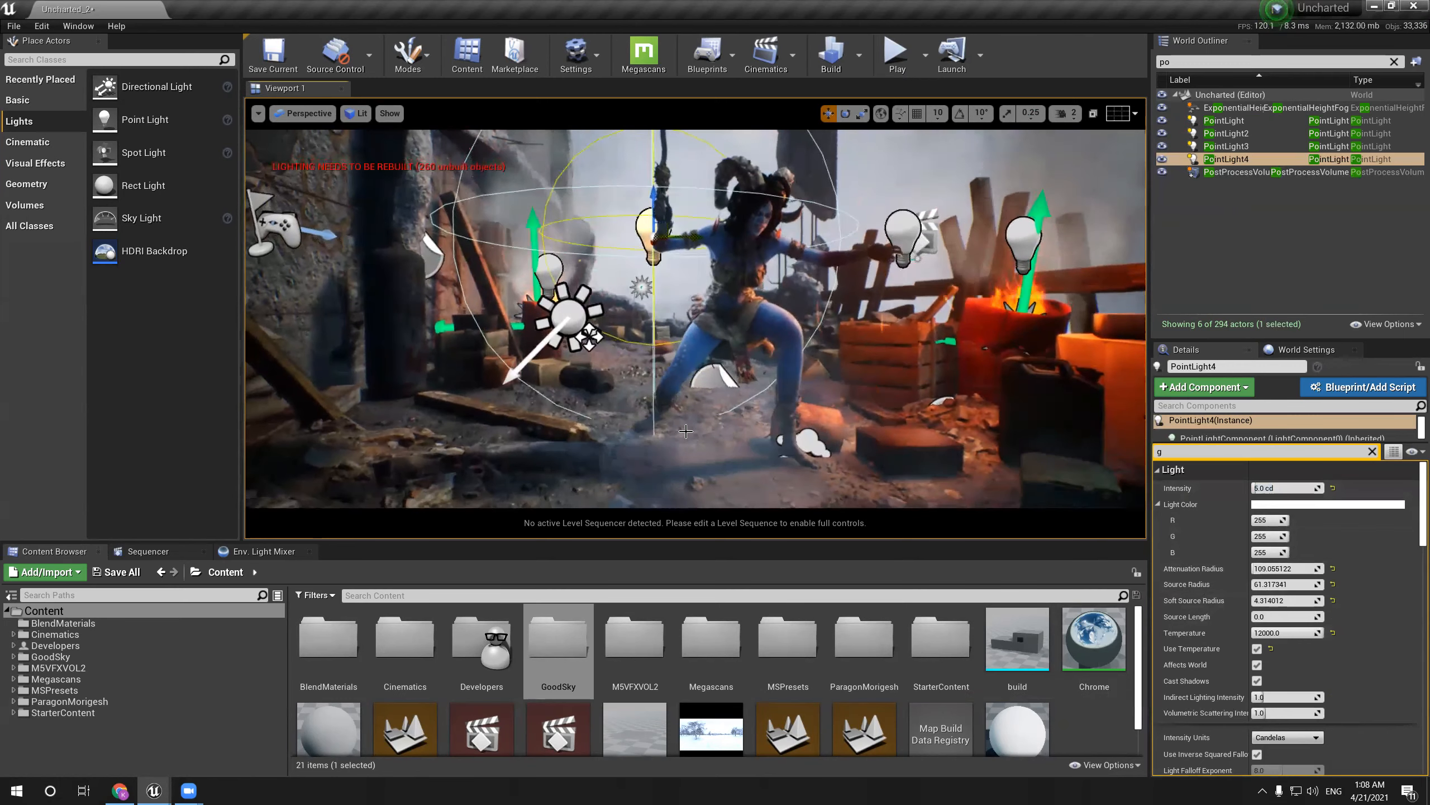
pyautogui.press('g')
pyautogui.press('g')
pyautogui.press('g')
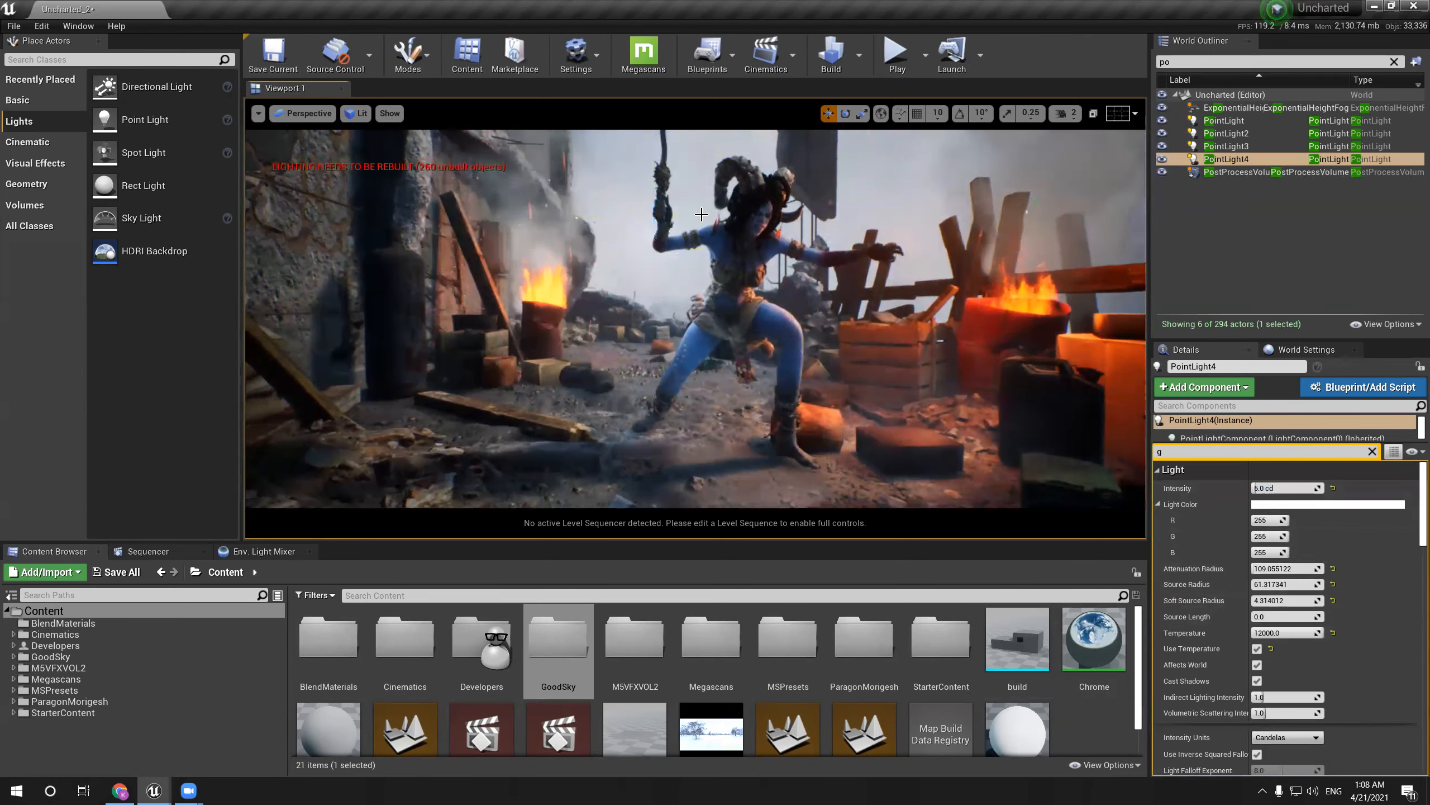
# Raise the cool point light above the character's dagger hand and fine-tune its position
pyautogui.press('g')
pyautogui.moveTo(654, 200); pyautogui.dragTo(654, 148)
pyautogui.moveTo(732, 227); pyautogui.dragTo(775, 229, button='right')
pyautogui.moveTo(732, 227); pyautogui.dragTo(690, 186, button='middle')
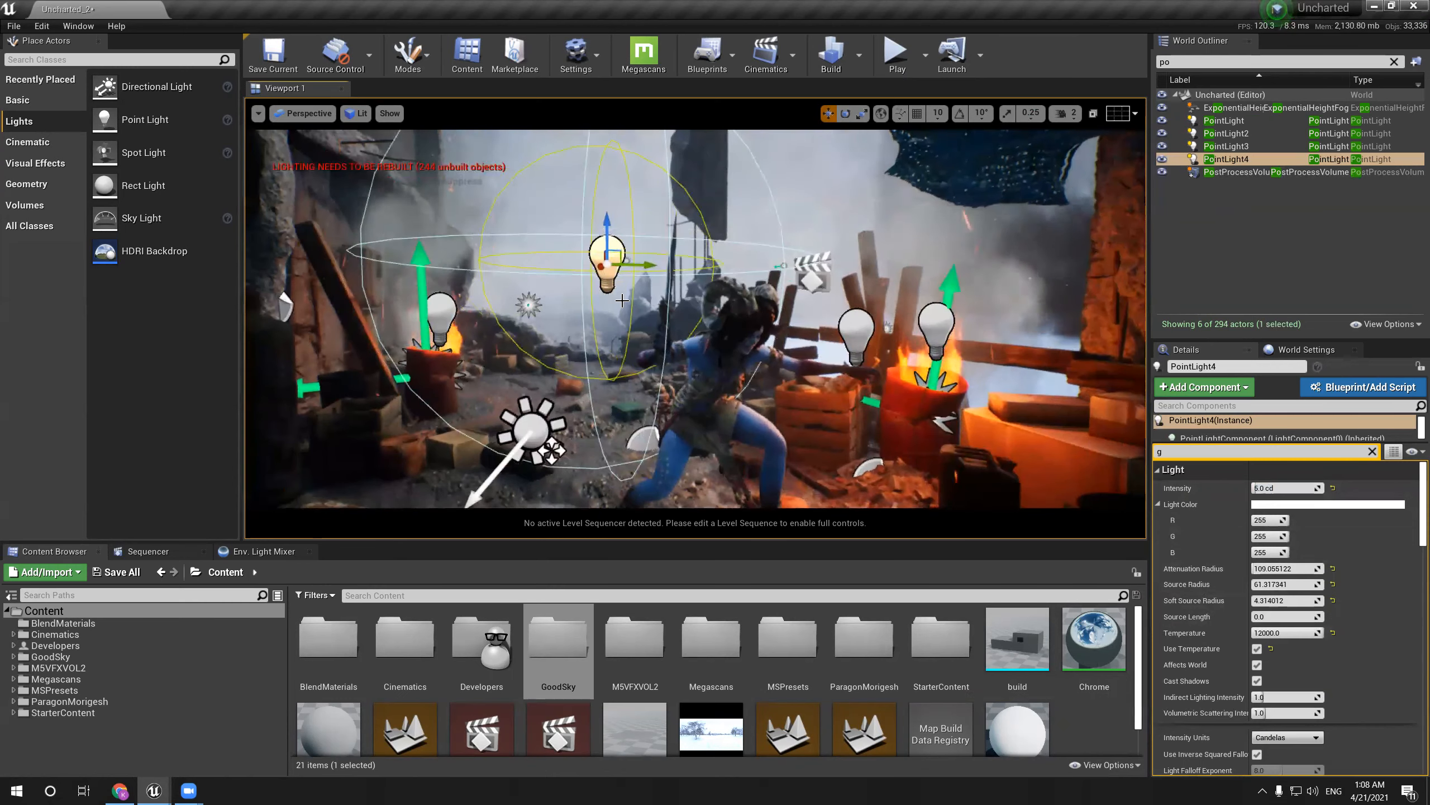
pyautogui.moveTo(597, 267); pyautogui.dragTo(605, 264)
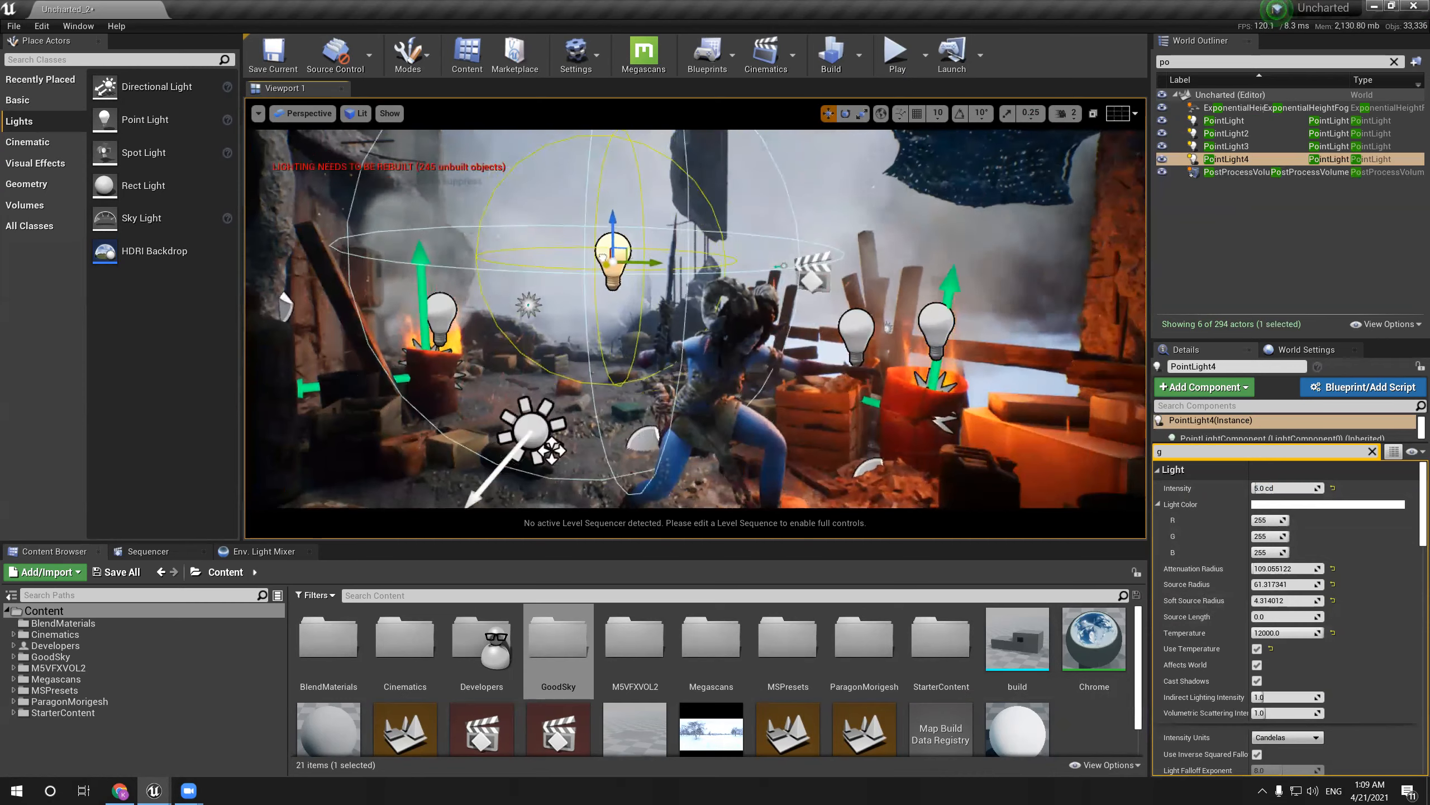
# Examine the cool light on the character from near and farther back with the editor icons hidden
pyautogui.moveTo(789, 405); pyautogui.dragTo(726, 338, button='middle')
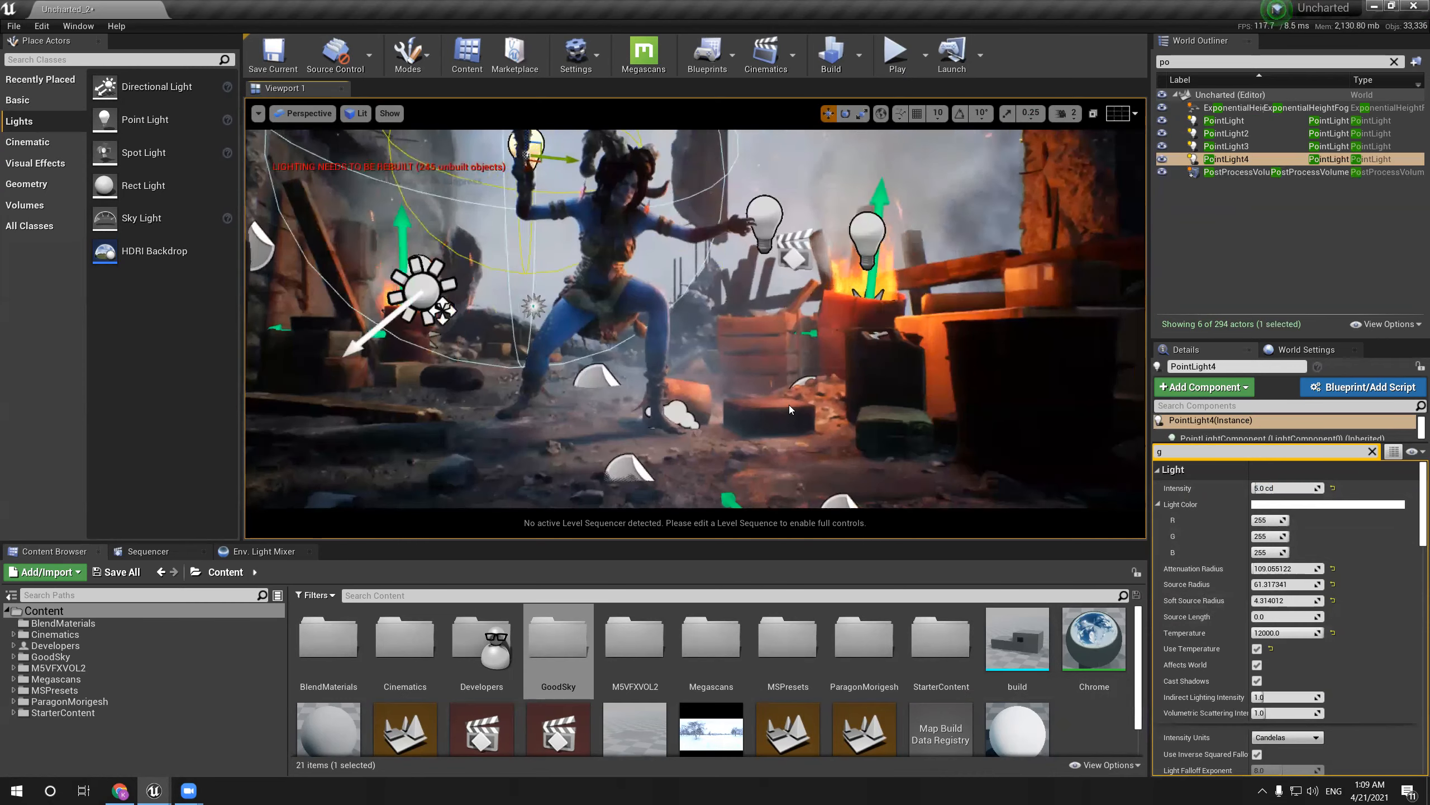
pyautogui.press('g')
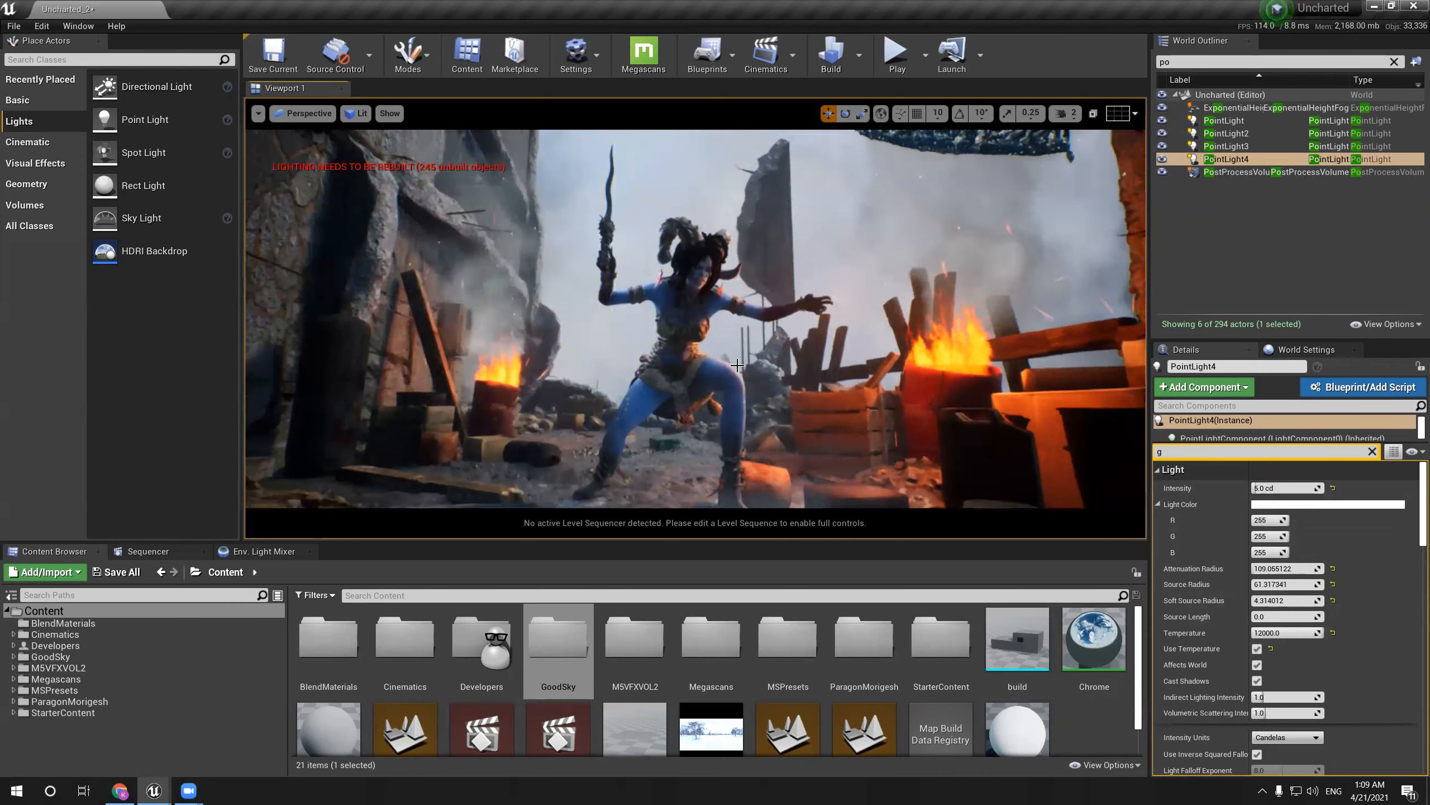
pyautogui.scroll(-3, 717, 453)
pyautogui.moveTo(717, 453); pyautogui.dragTo(699, 495, button='right')
pyautogui.scroll(-3, 717, 452)
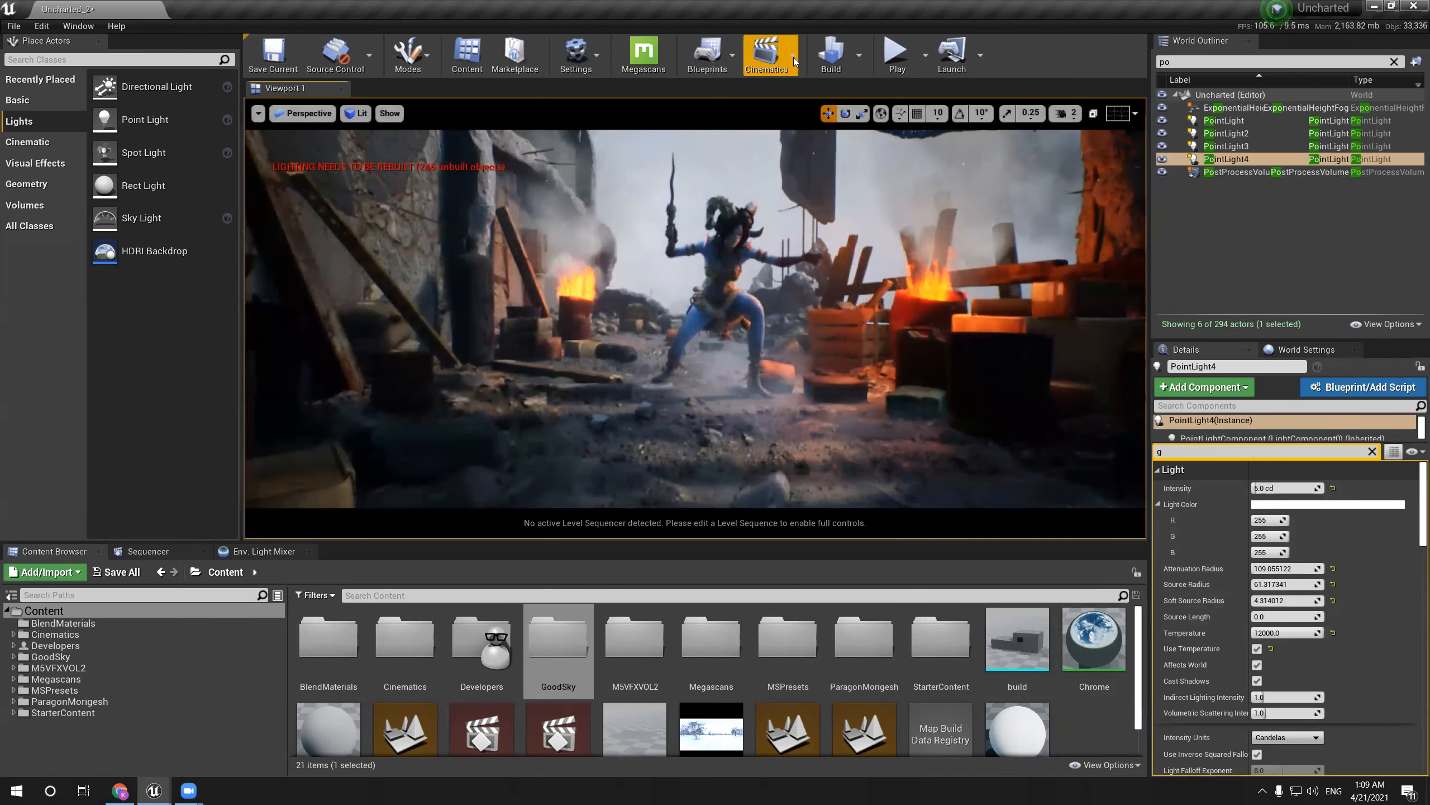
pyautogui.moveTo(766, 359); pyautogui.dragTo(788, 321, button='middle')
pyautogui.scroll(-2, 766, 360)
pyautogui.moveTo(765, 359)
pyautogui.mouseDown(button='right')
pyautogui.moveTo(780, 316)
pyautogui.moveTo(752, 358)
pyautogui.mouseUp(button='right')
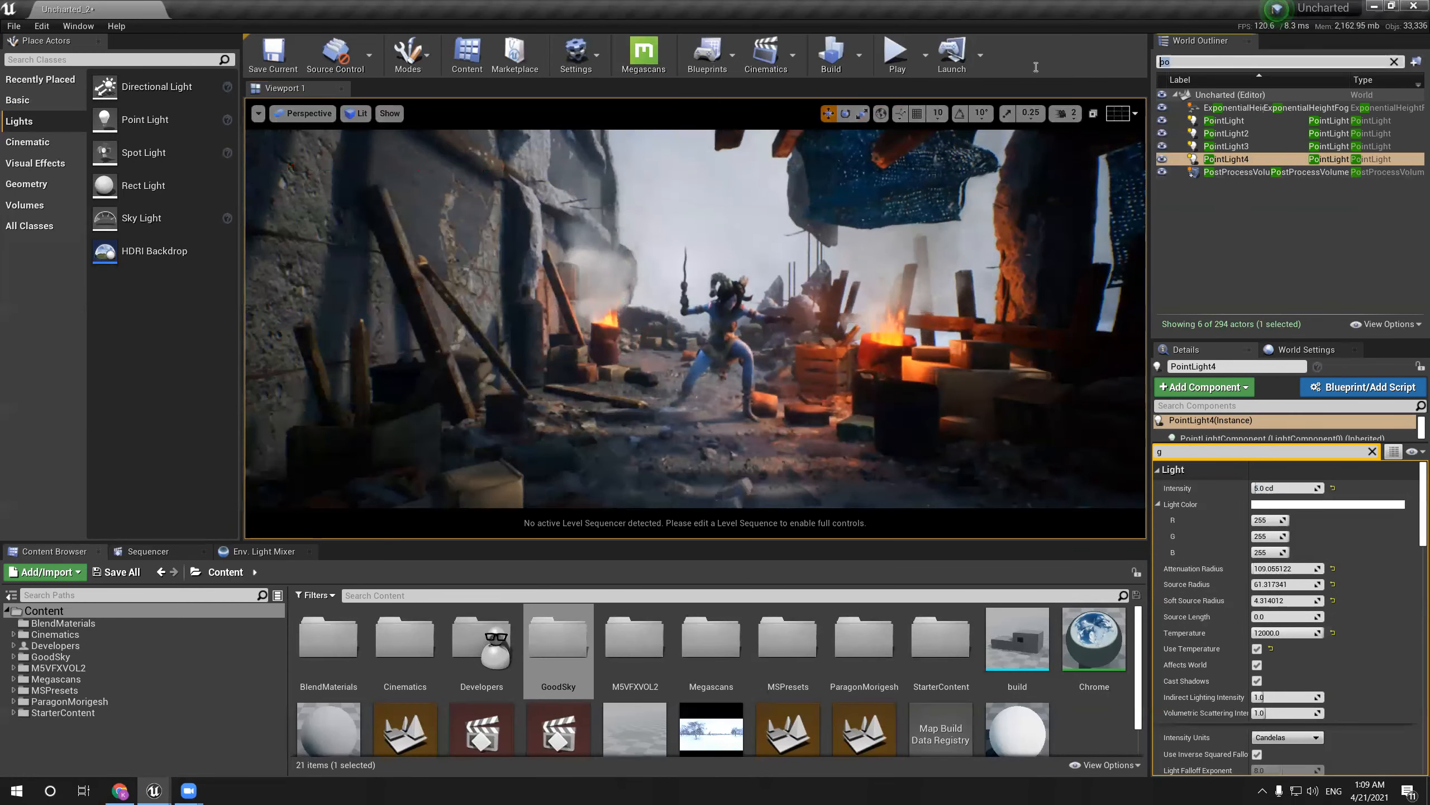
# Find and select HDRIBackdrop2, clear the property filter and select its Skylight component
pyautogui.write('hd')
pyautogui.click(1239, 122)
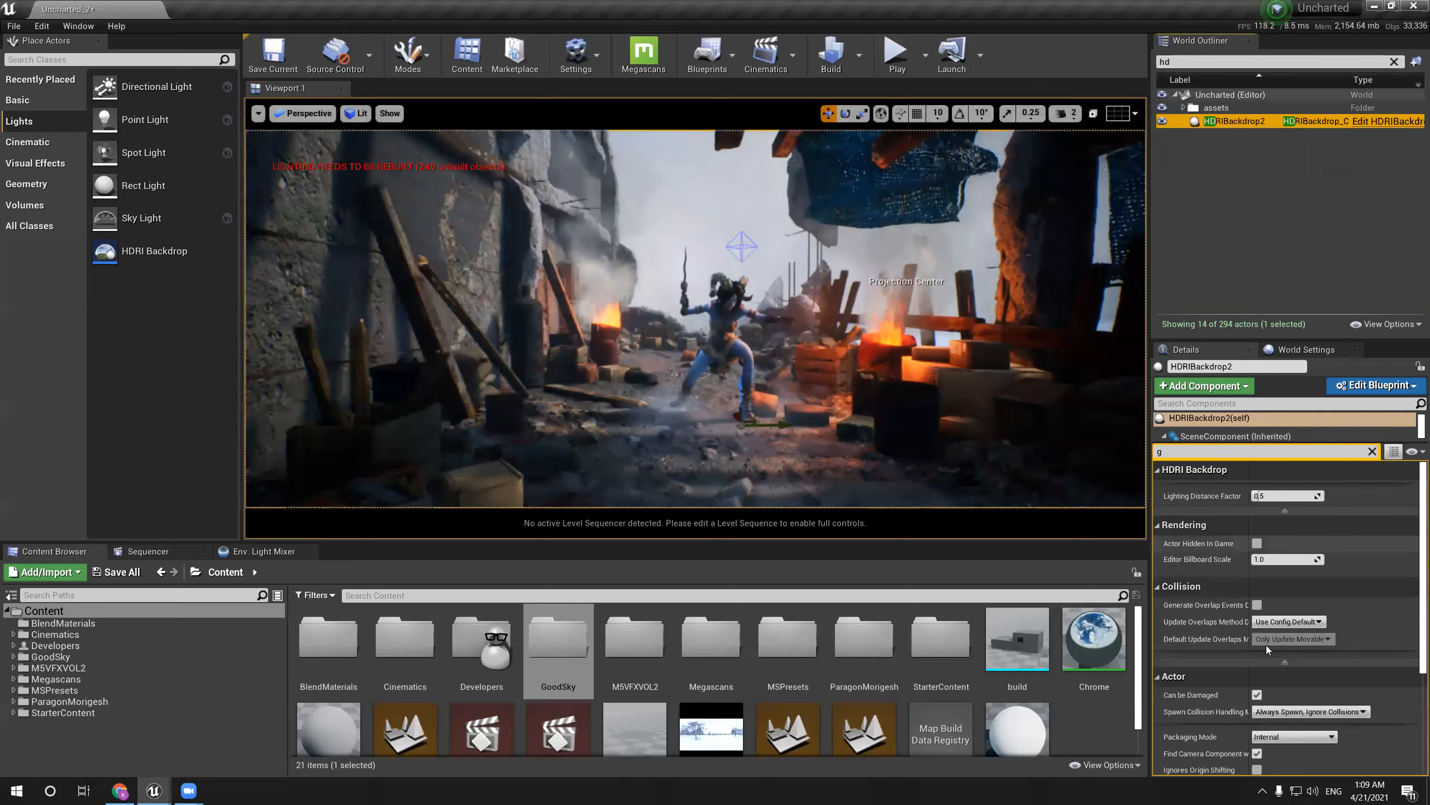
pyautogui.moveTo(1198, 340); pyautogui.dragTo(1202, 284)
pyautogui.press('BackSpace')
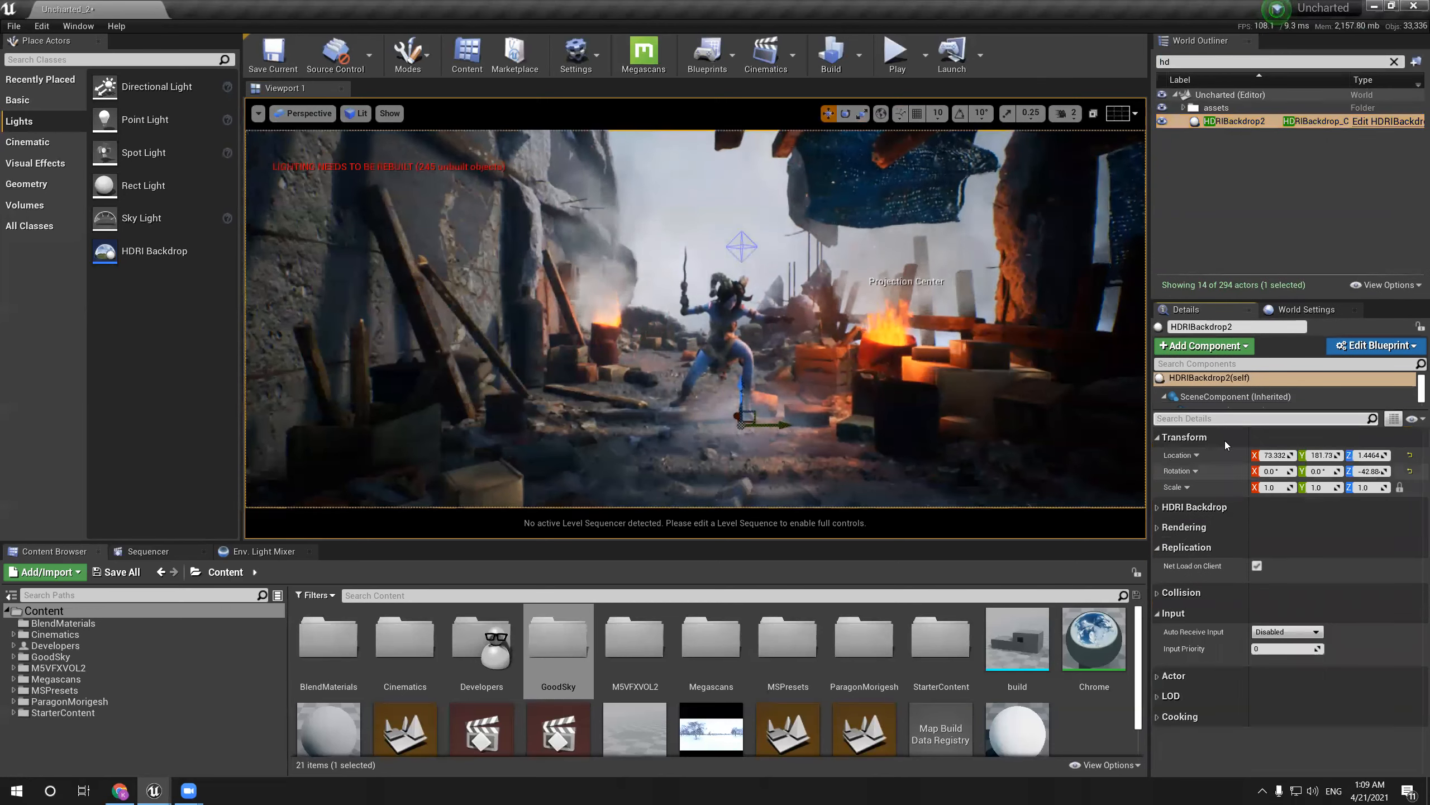
pyautogui.scroll(-2, 1200, 383)
pyautogui.click(1208, 399)
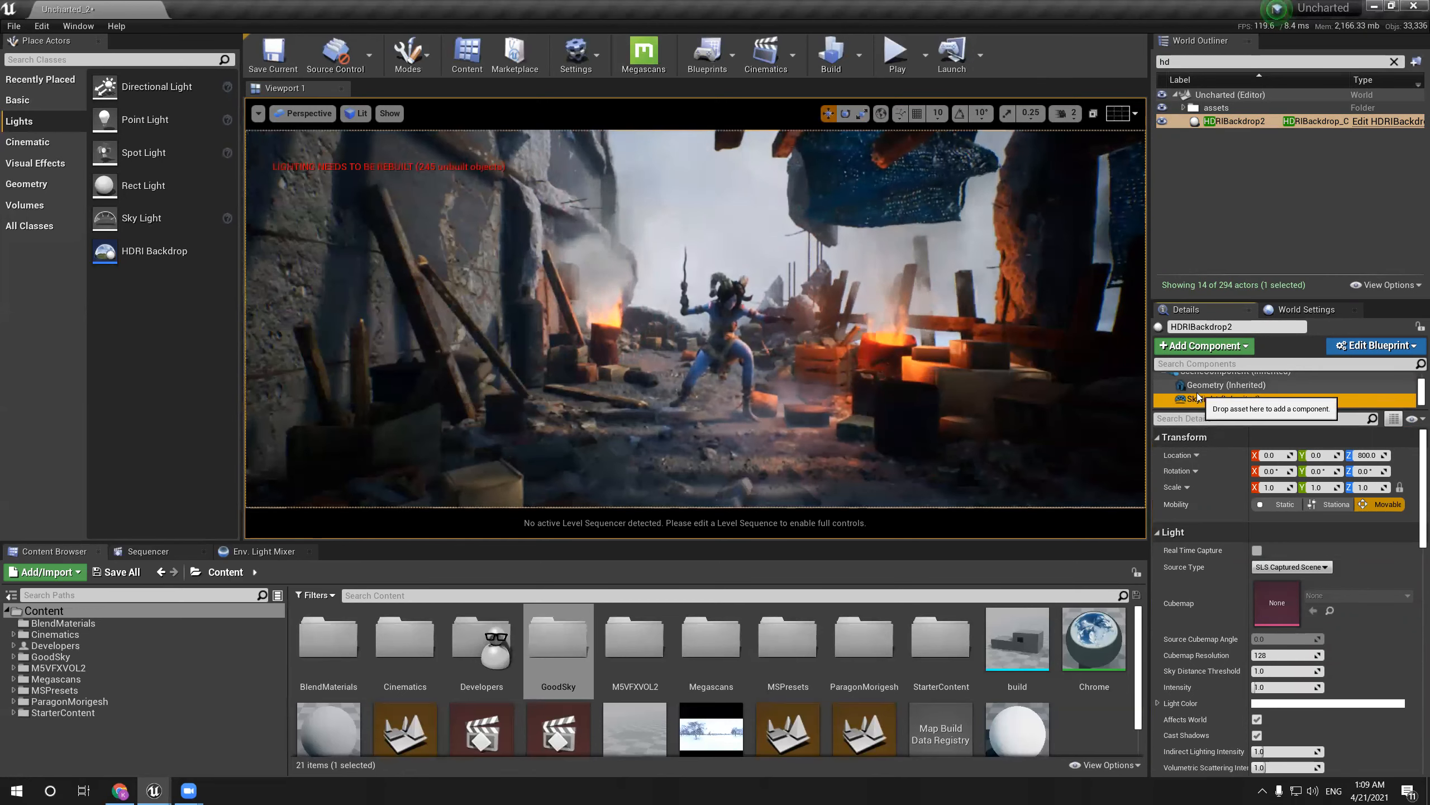
# Try a saturated pinkish-red light color and a higher intensity on the skylight, reverting both
pyautogui.click(1274, 706)
pyautogui.moveTo(1013, 473)
pyautogui.mouseDown()
pyautogui.moveTo(1136, 562)
pyautogui.moveTo(1103, 483)
pyautogui.moveTo(1135, 576)
pyautogui.mouseUp()
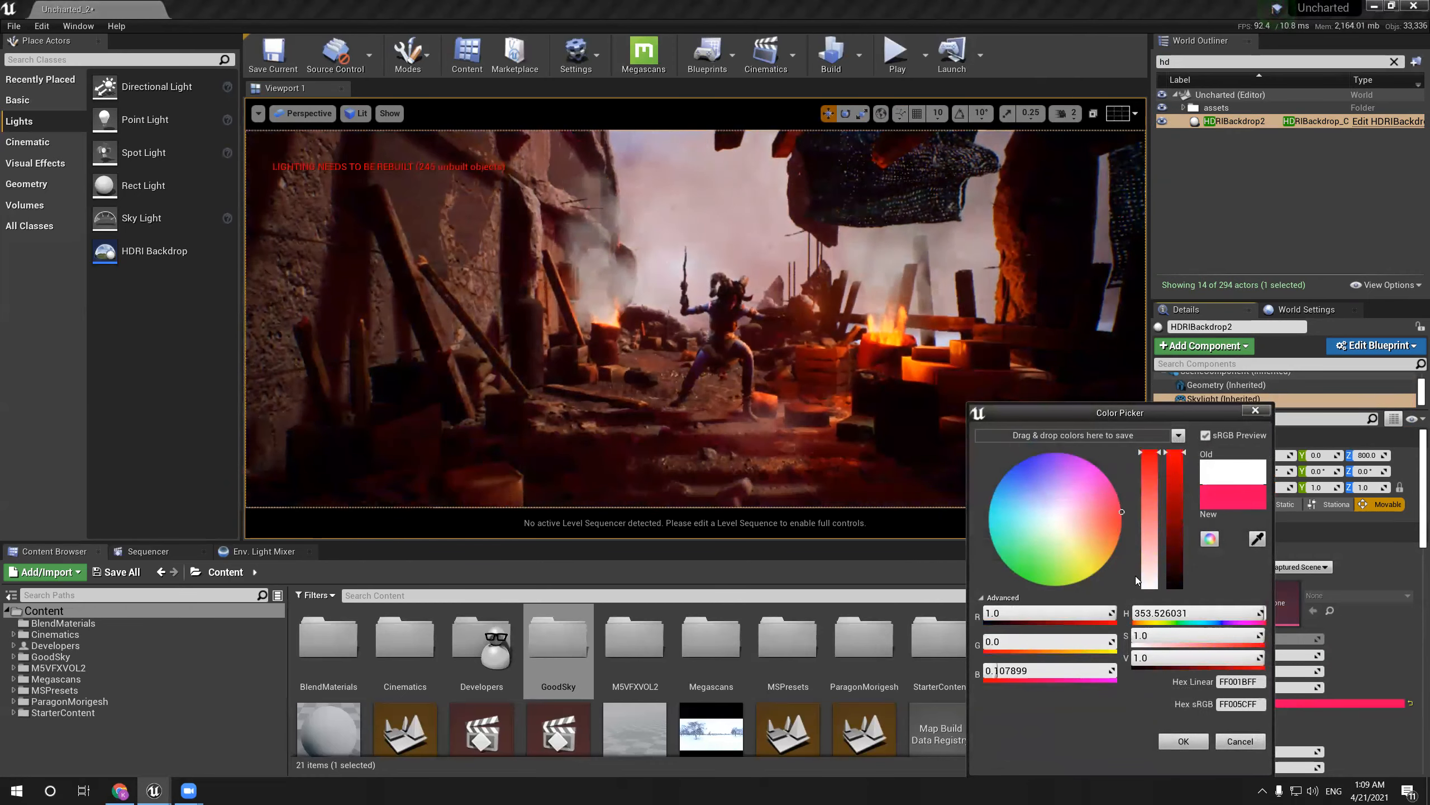
pyautogui.click(1229, 747)
pyautogui.moveTo(1263, 687)
pyautogui.mouseDown()
pyautogui.moveTo(1295, 687)
pyautogui.moveTo(1263, 687)
pyautogui.mouseUp()
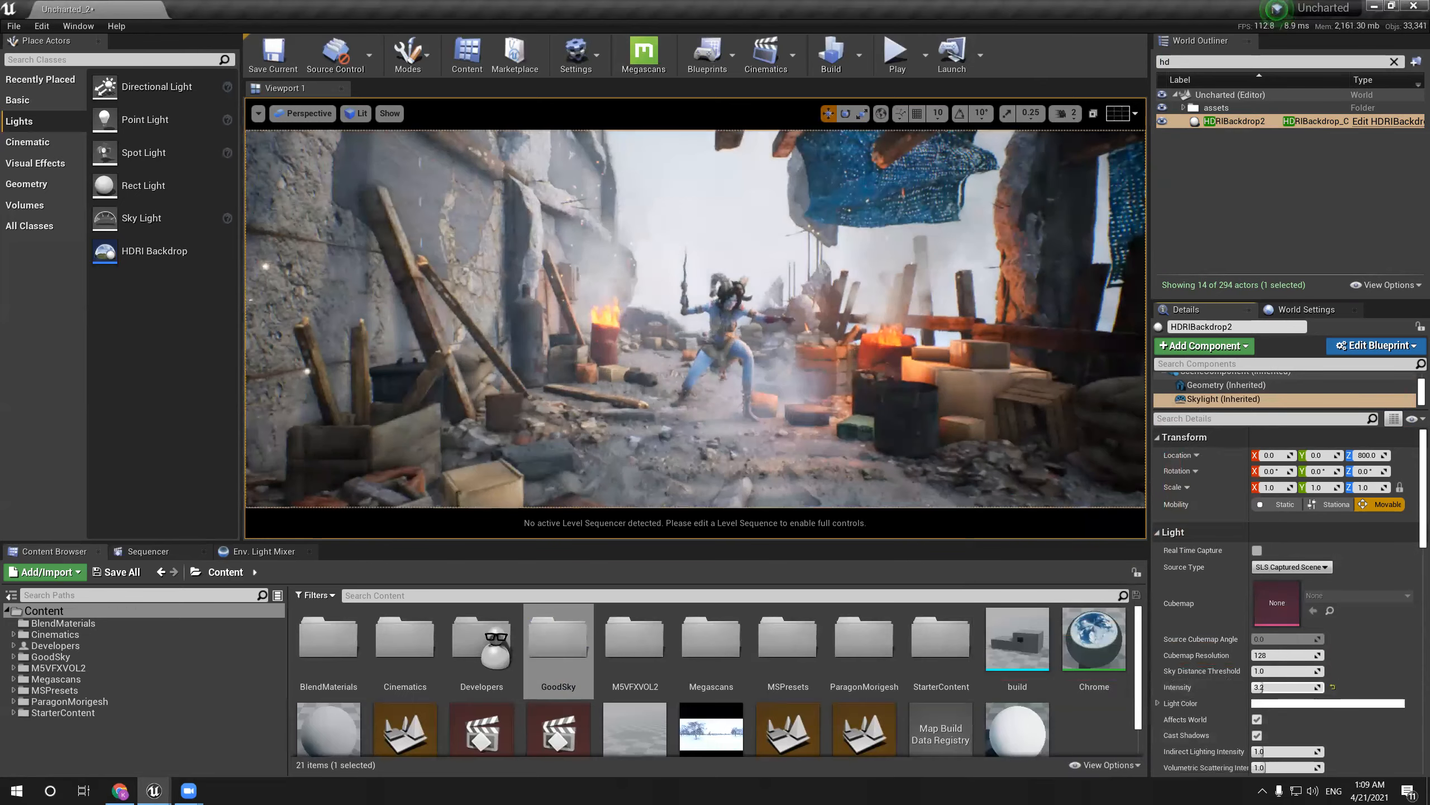
pyautogui.hotkey('ctrl', 'z')
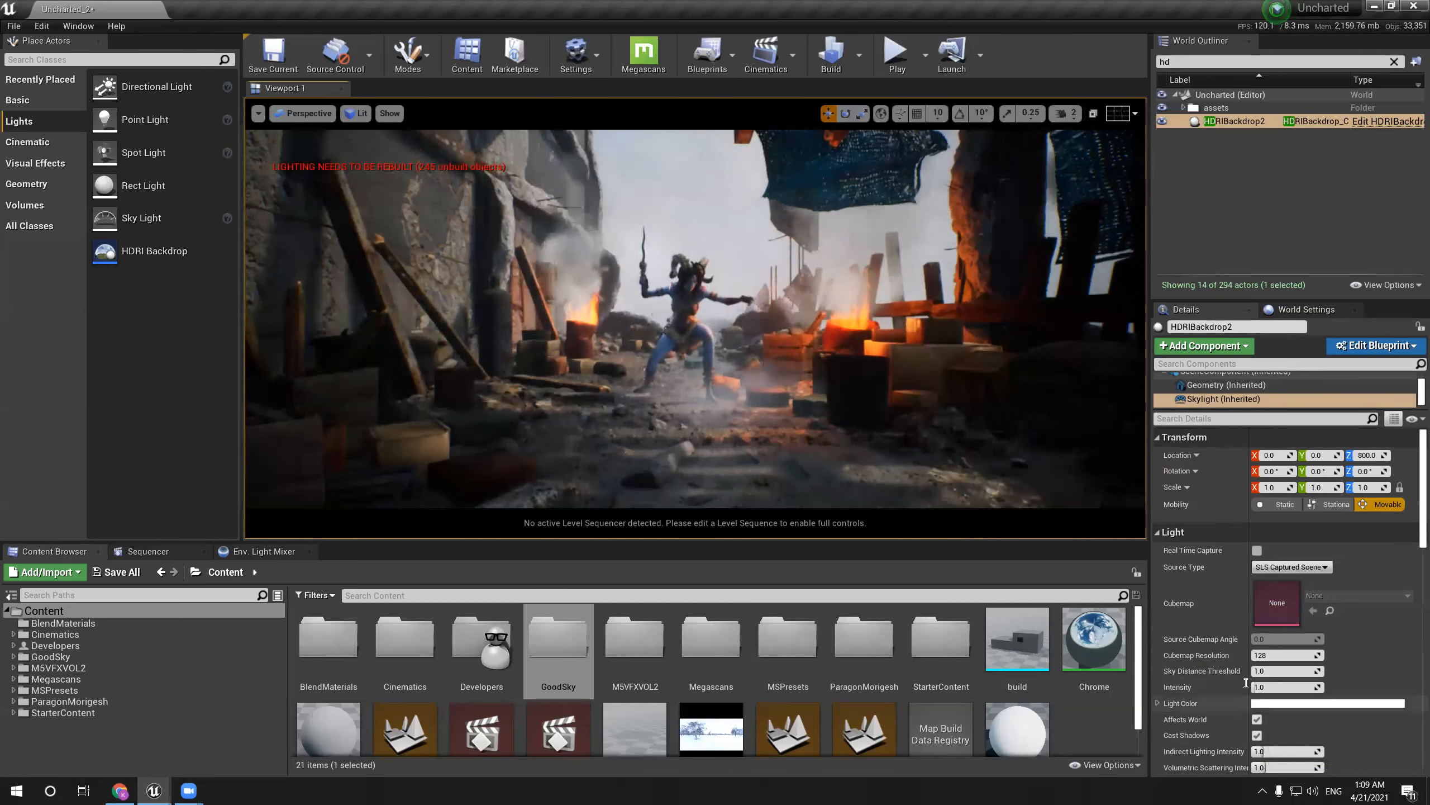
# Try a slight tint on the skylight's light color and discard it
pyautogui.click(1262, 702)
pyautogui.moveTo(1057, 510)
pyautogui.mouseDown()
pyautogui.moveTo(1008, 510)
pyautogui.moveTo(1038, 508)
pyautogui.mouseUp()
pyautogui.click(1222, 743)
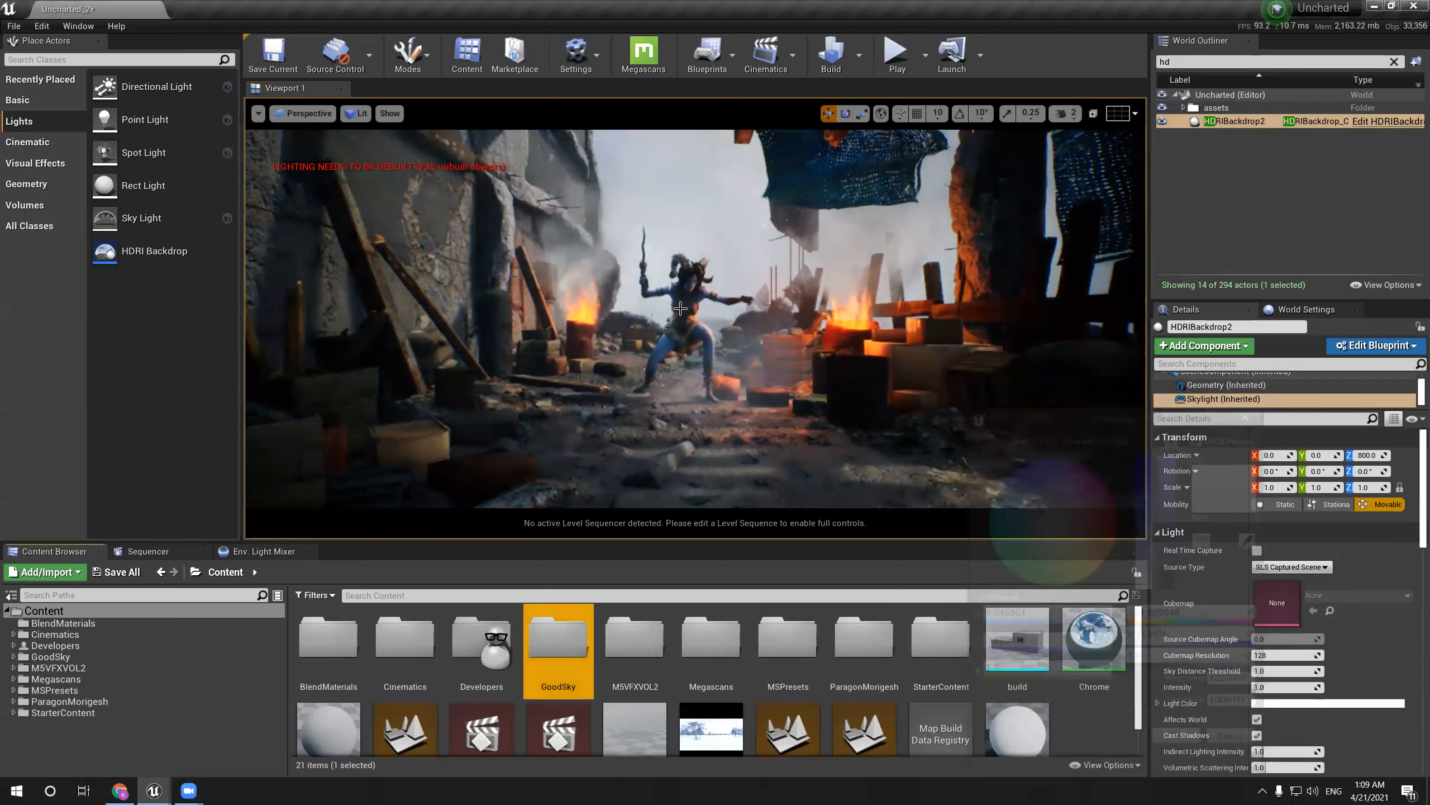
# Select the PostProcessVolume and set its color grading white balance temperature to 5060
pyautogui.click(1180, 57)
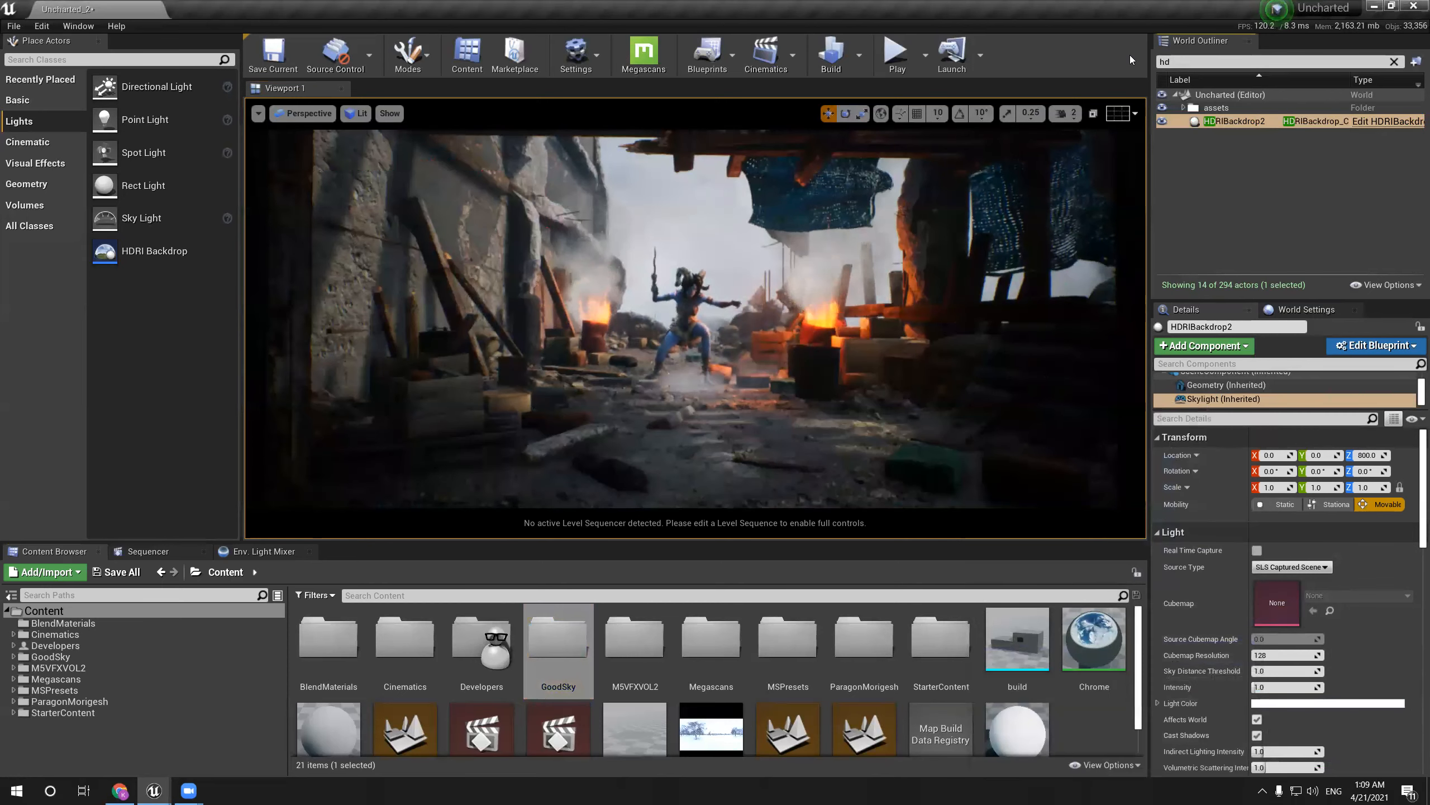
pyautogui.write('po')
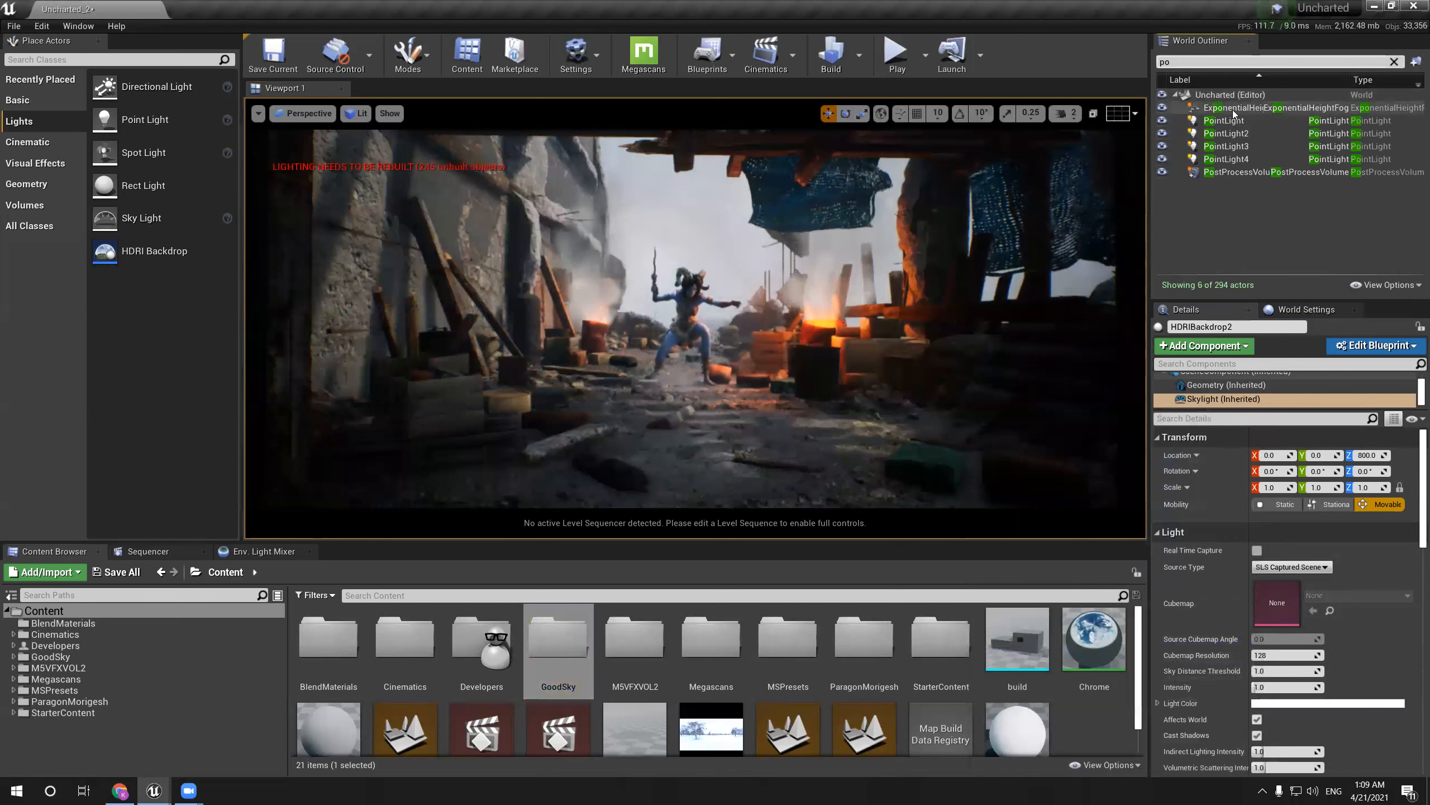
pyautogui.click(1230, 172)
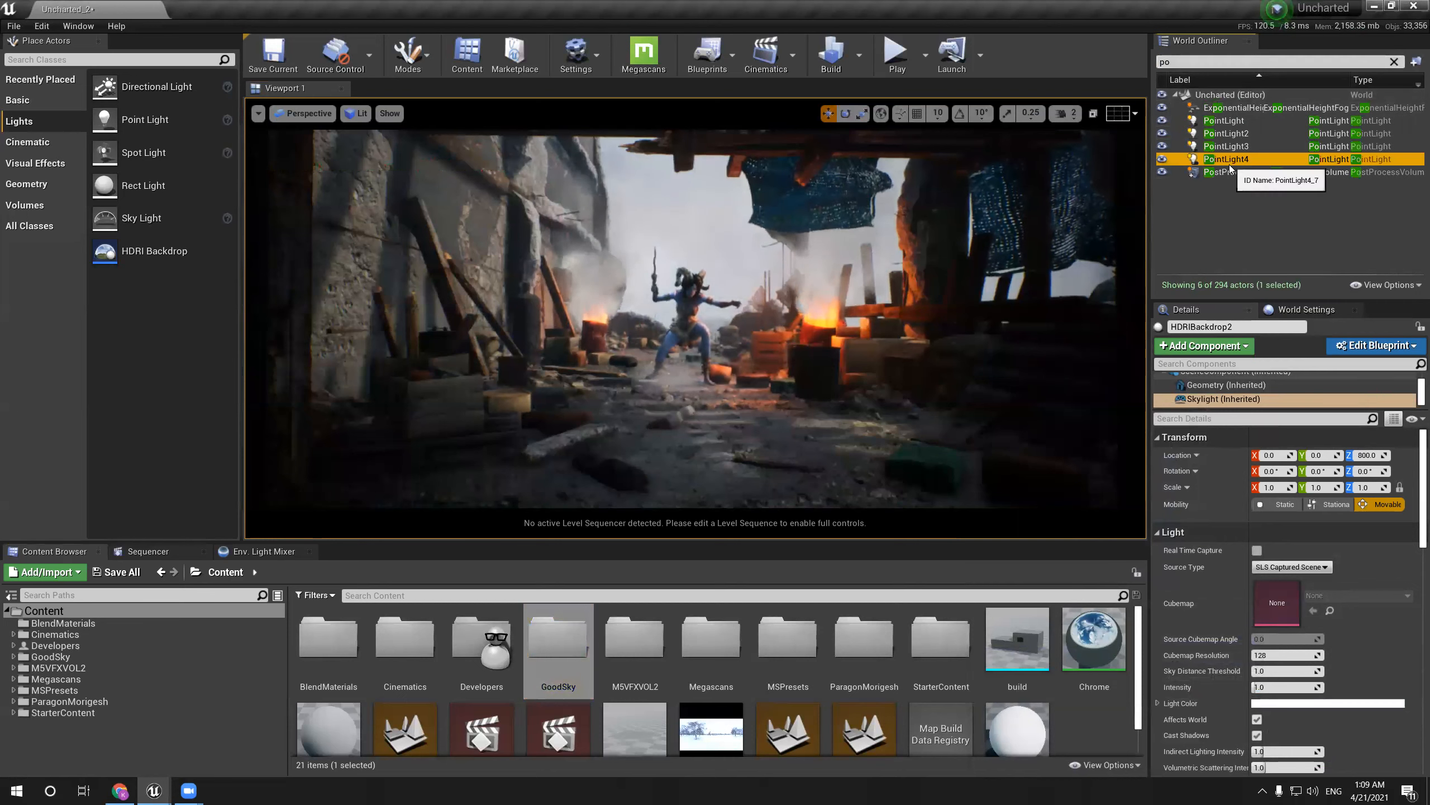
pyautogui.scroll(-5, 1258, 503)
pyautogui.scroll(-6, 1261, 531)
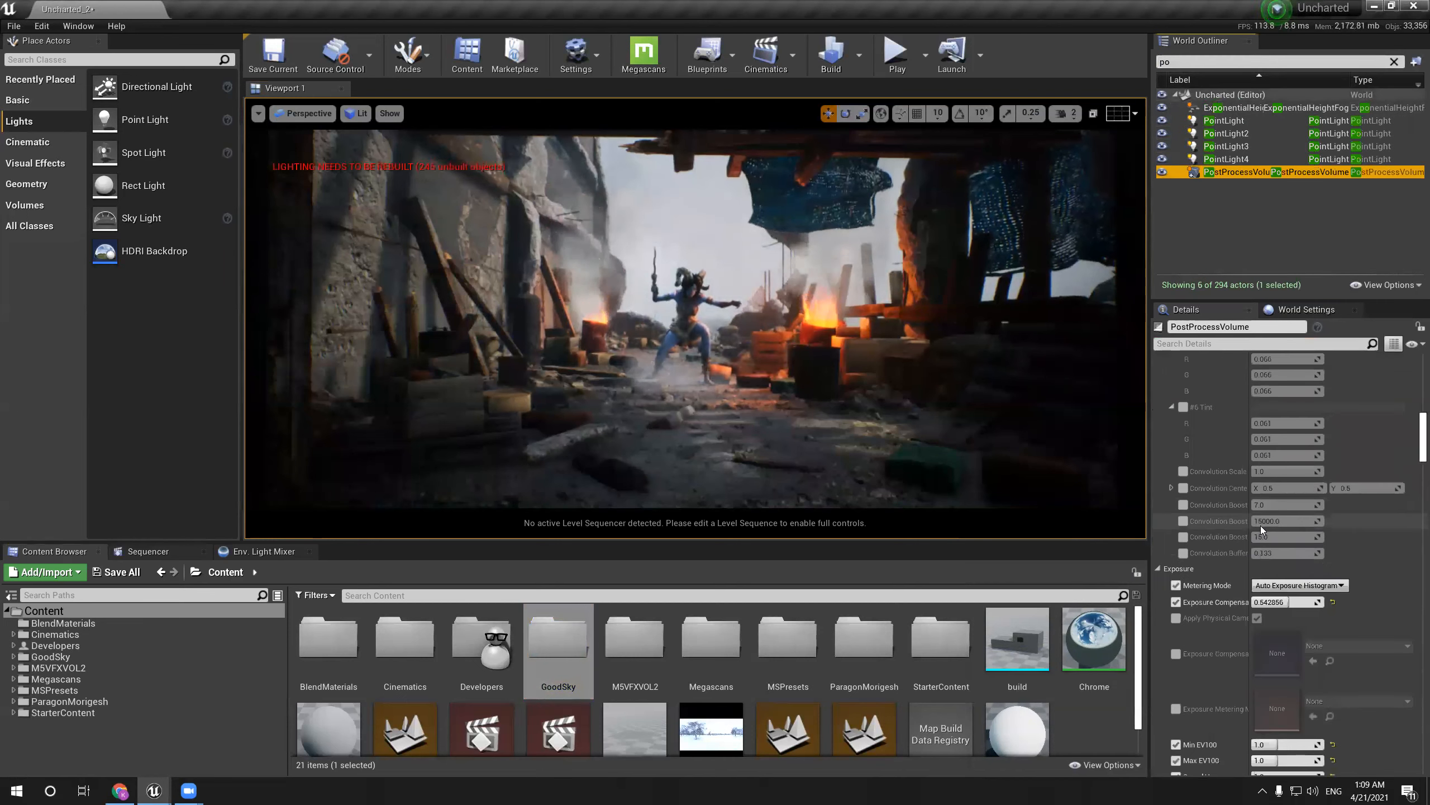
pyautogui.scroll(-10, 1244, 582)
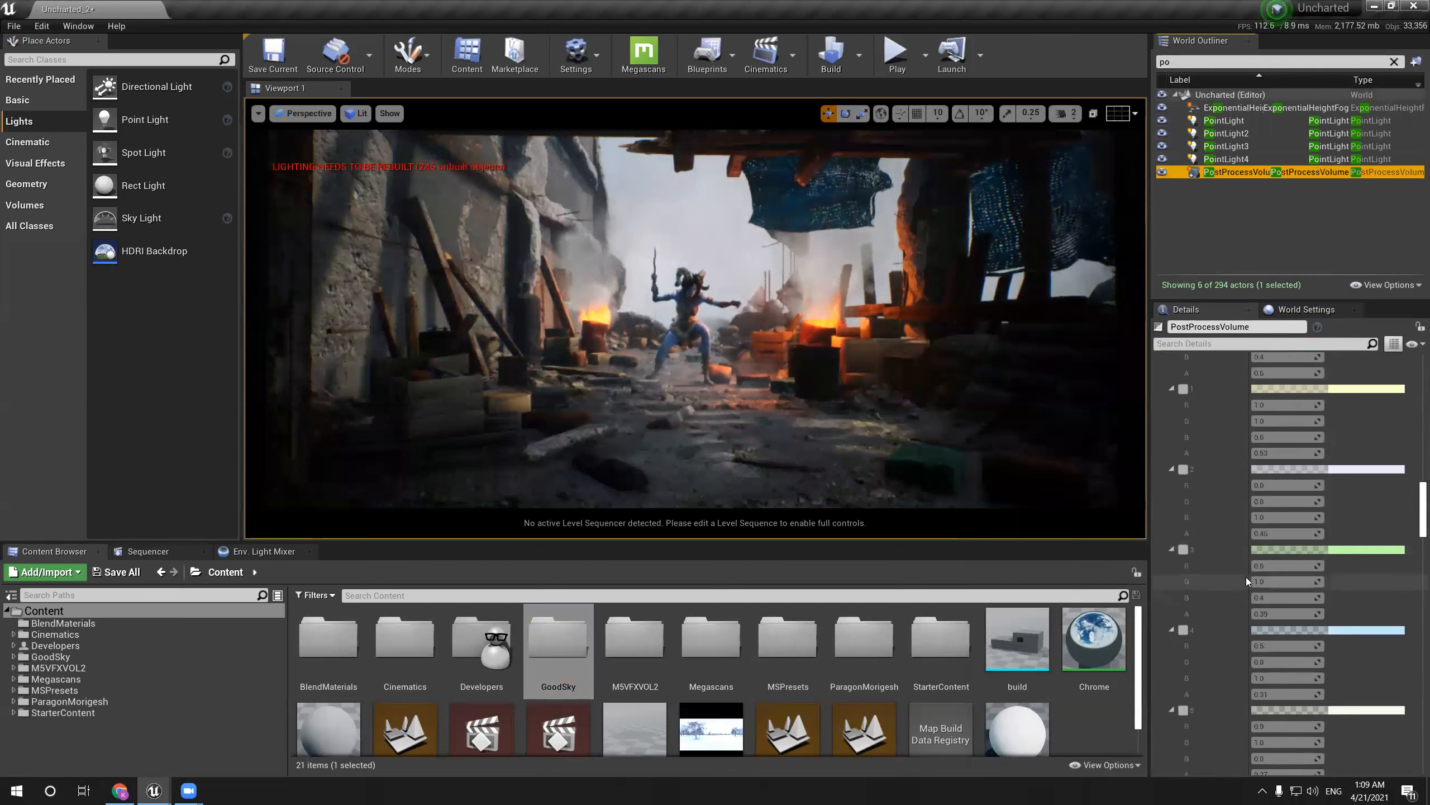
pyautogui.scroll(-11, 1247, 611)
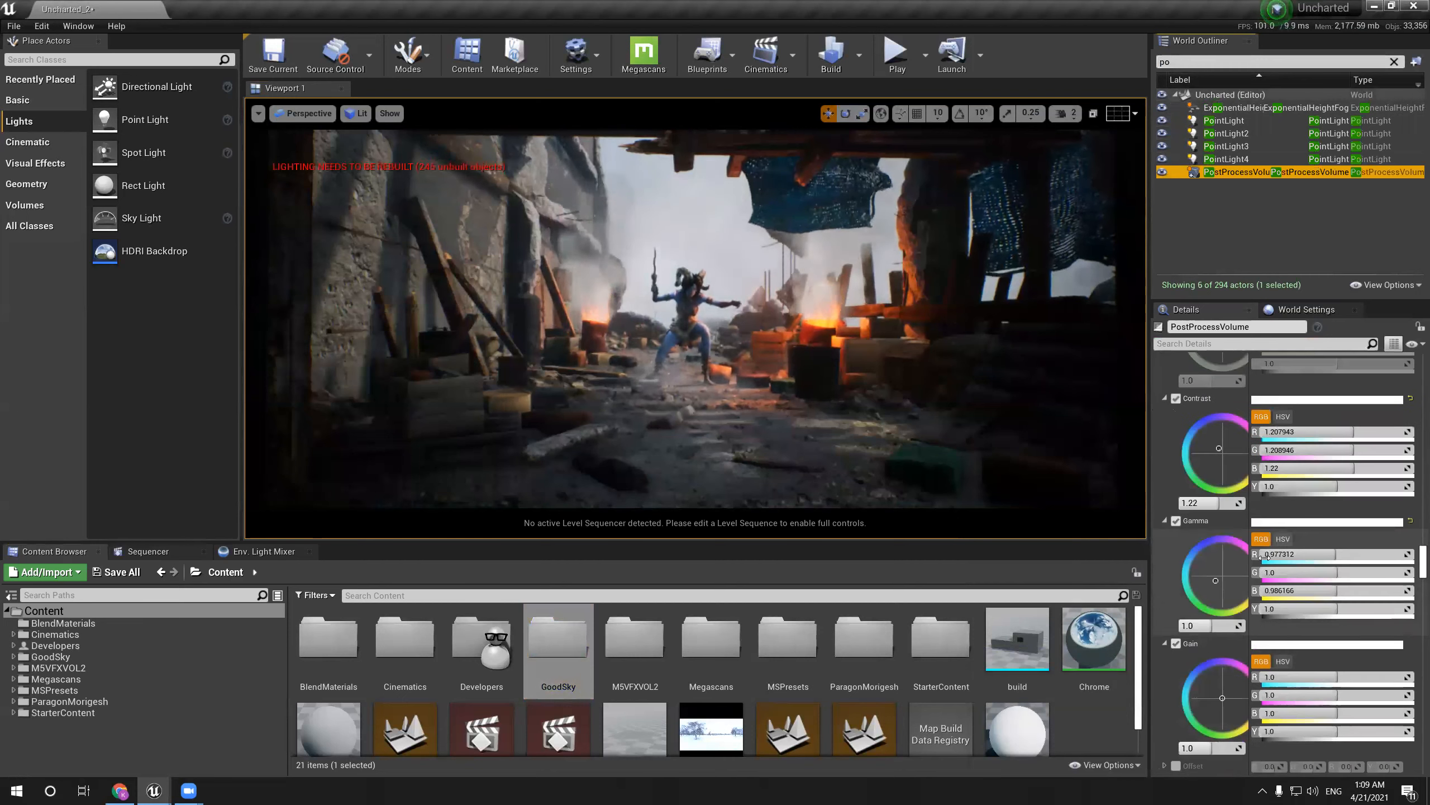
pyautogui.scroll(12, 1250, 603)
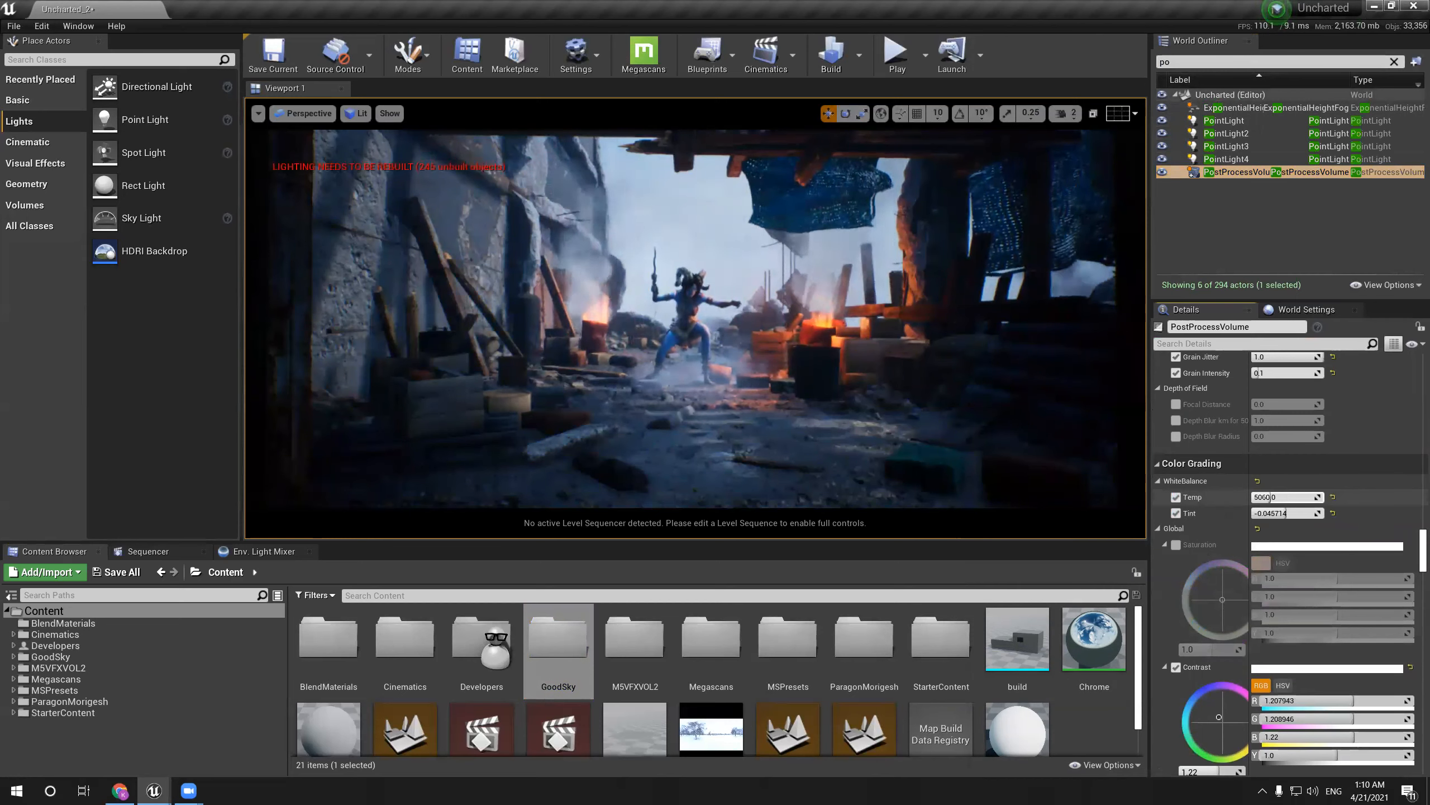
pyautogui.scroll(-2, 1215, 666)
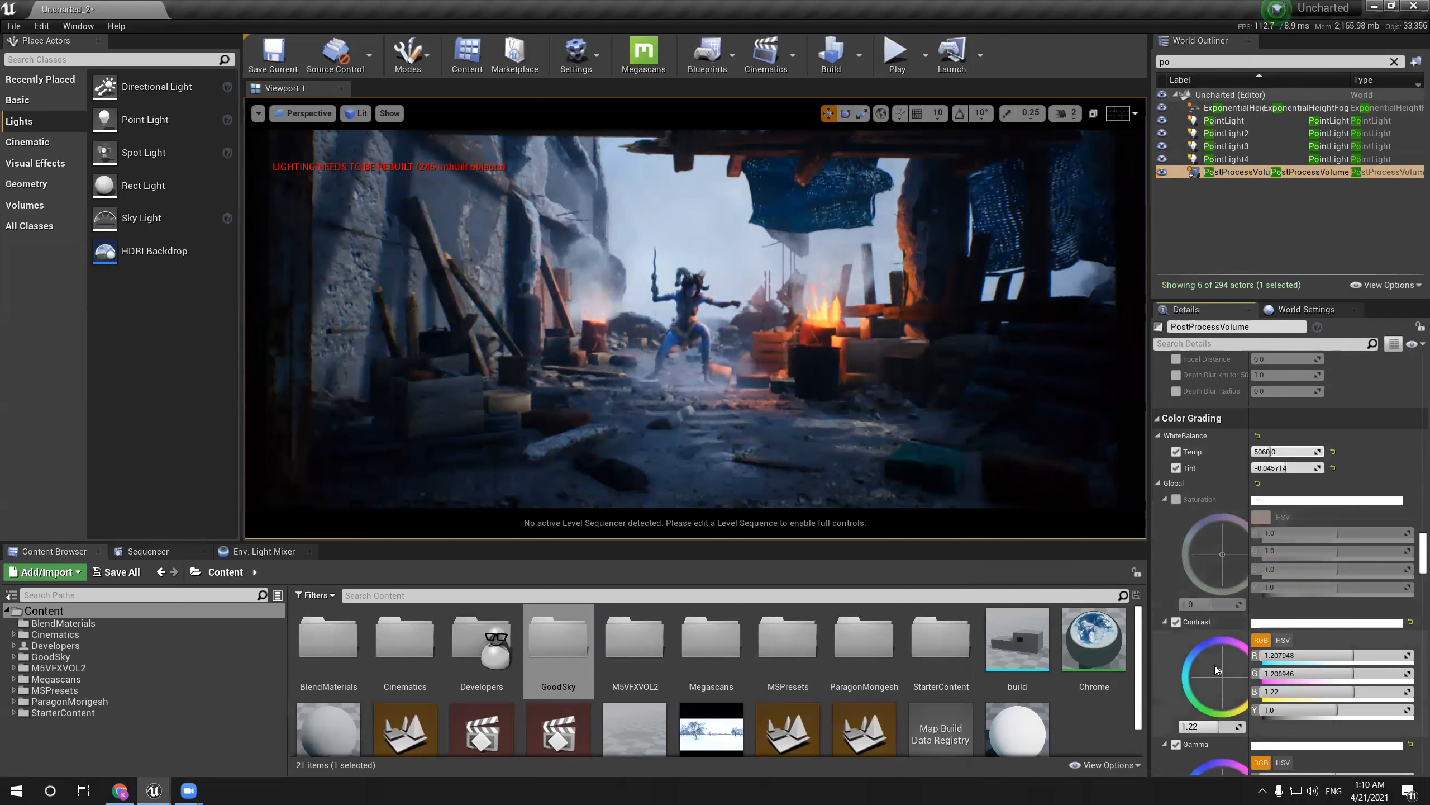
# Shift the PostProcessVolume's global contrast color toward blue, set its overall contrast to 1.24 and preview the scene full screen
pyautogui.moveTo(1220, 664); pyautogui.dragTo(1208, 666)
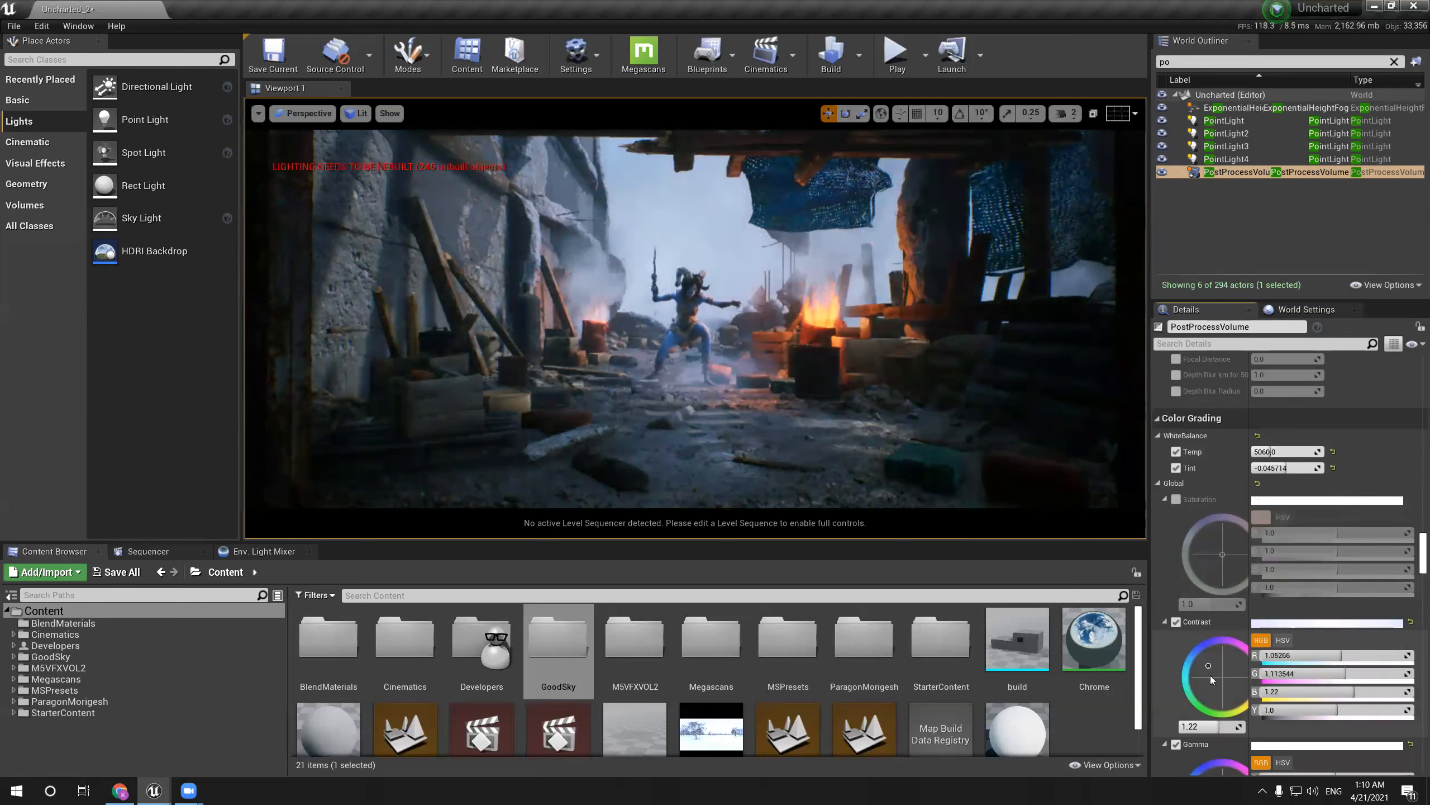
pyautogui.moveTo(1219, 727); pyautogui.dragTo(1208, 727)
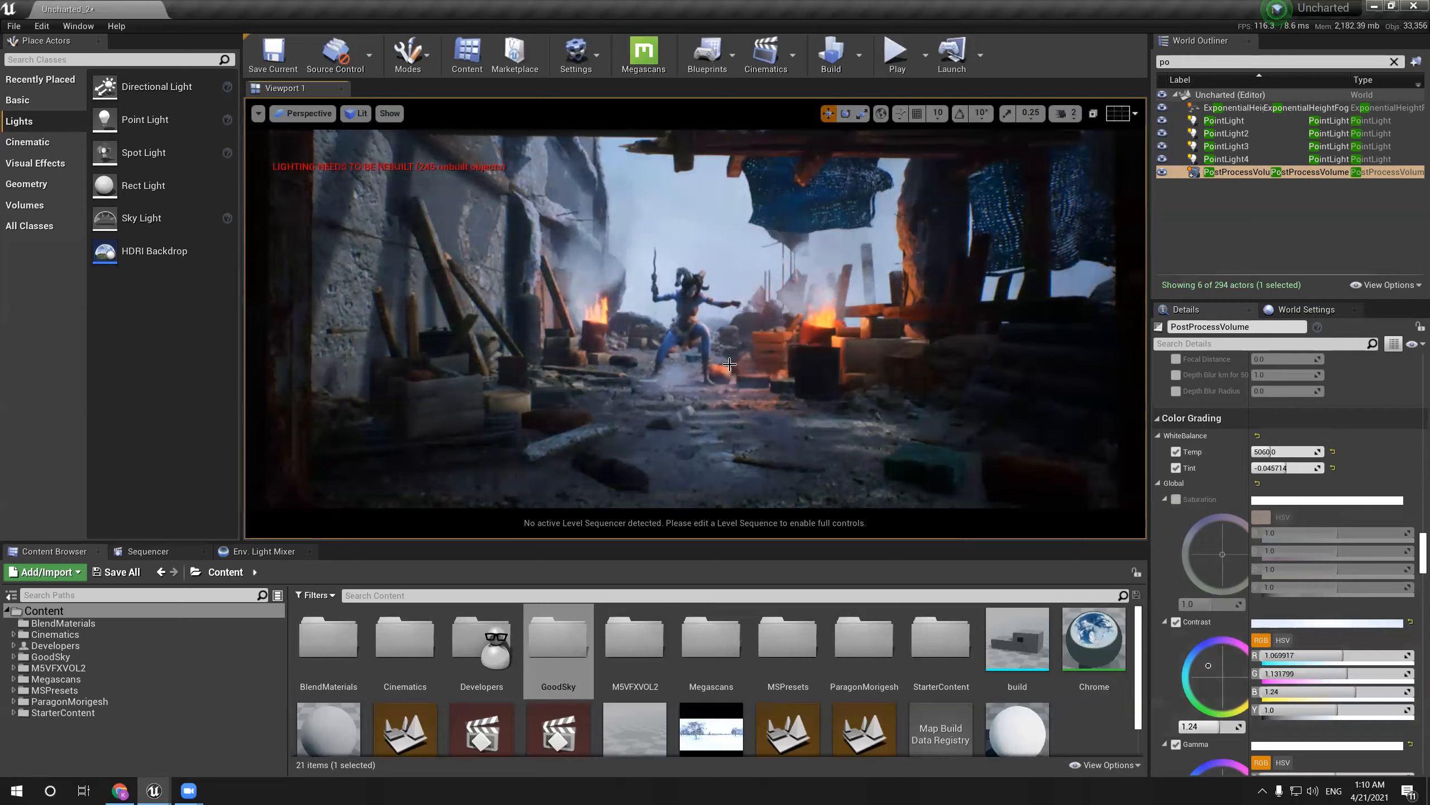
pyautogui.press('F11')
pyautogui.press('F11')
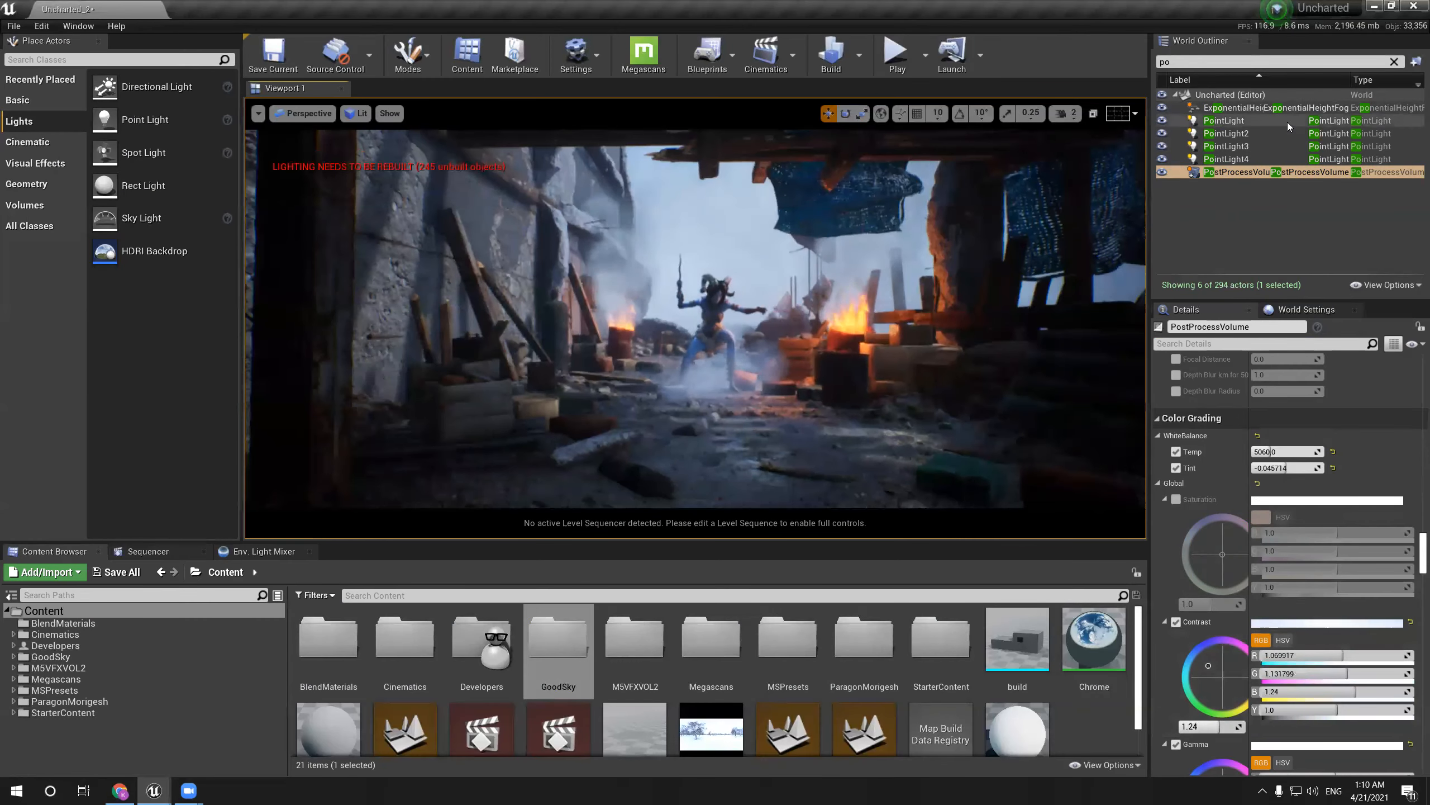
# Find and select HDRIBackdrop2, try rotating it and undo the rotation
pyautogui.doubleClick(1180, 59)
pyautogui.write('hdr')
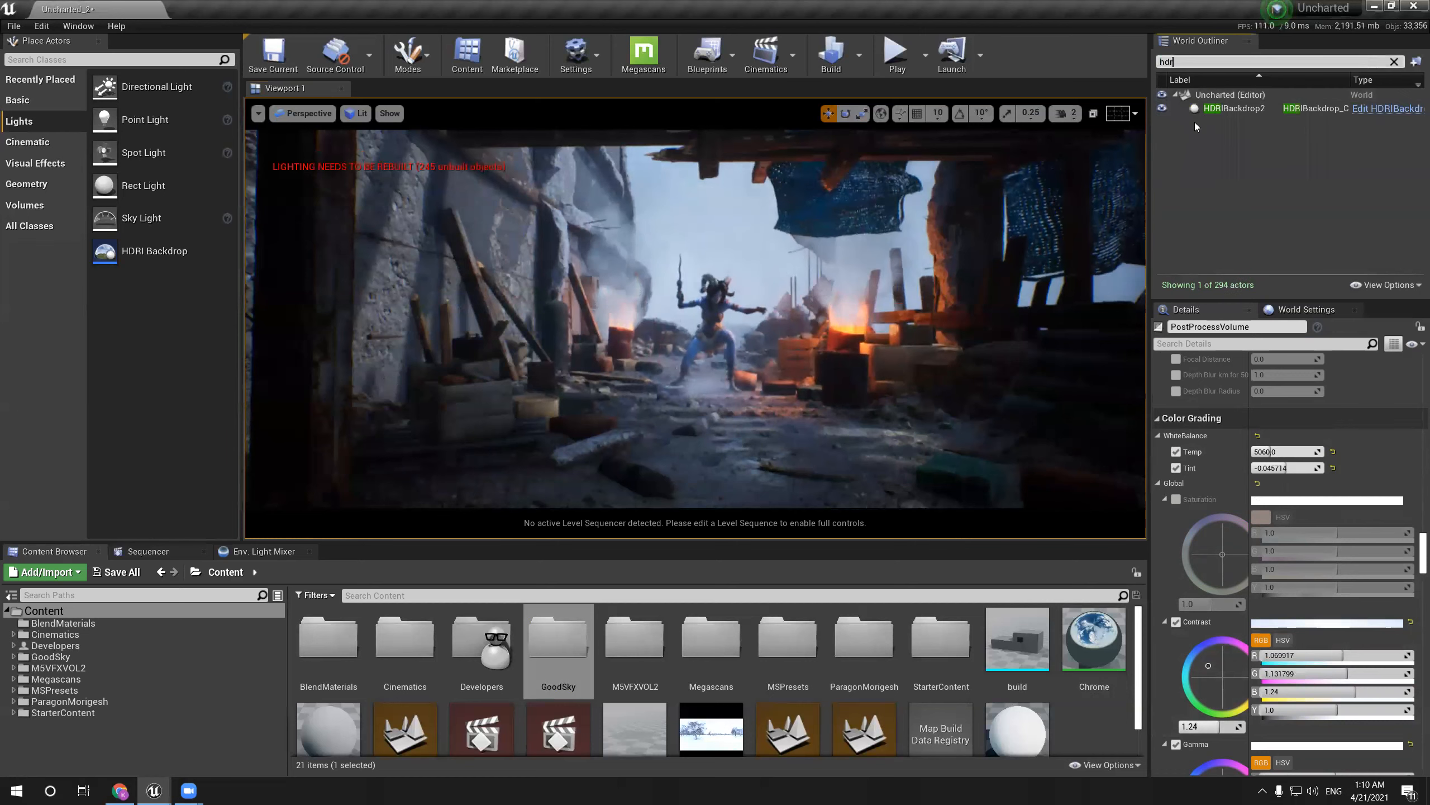
pyautogui.click(1228, 108)
pyautogui.moveTo(681, 398); pyautogui.dragTo(649, 404)
pyautogui.hotkey('ctrl', 'z')
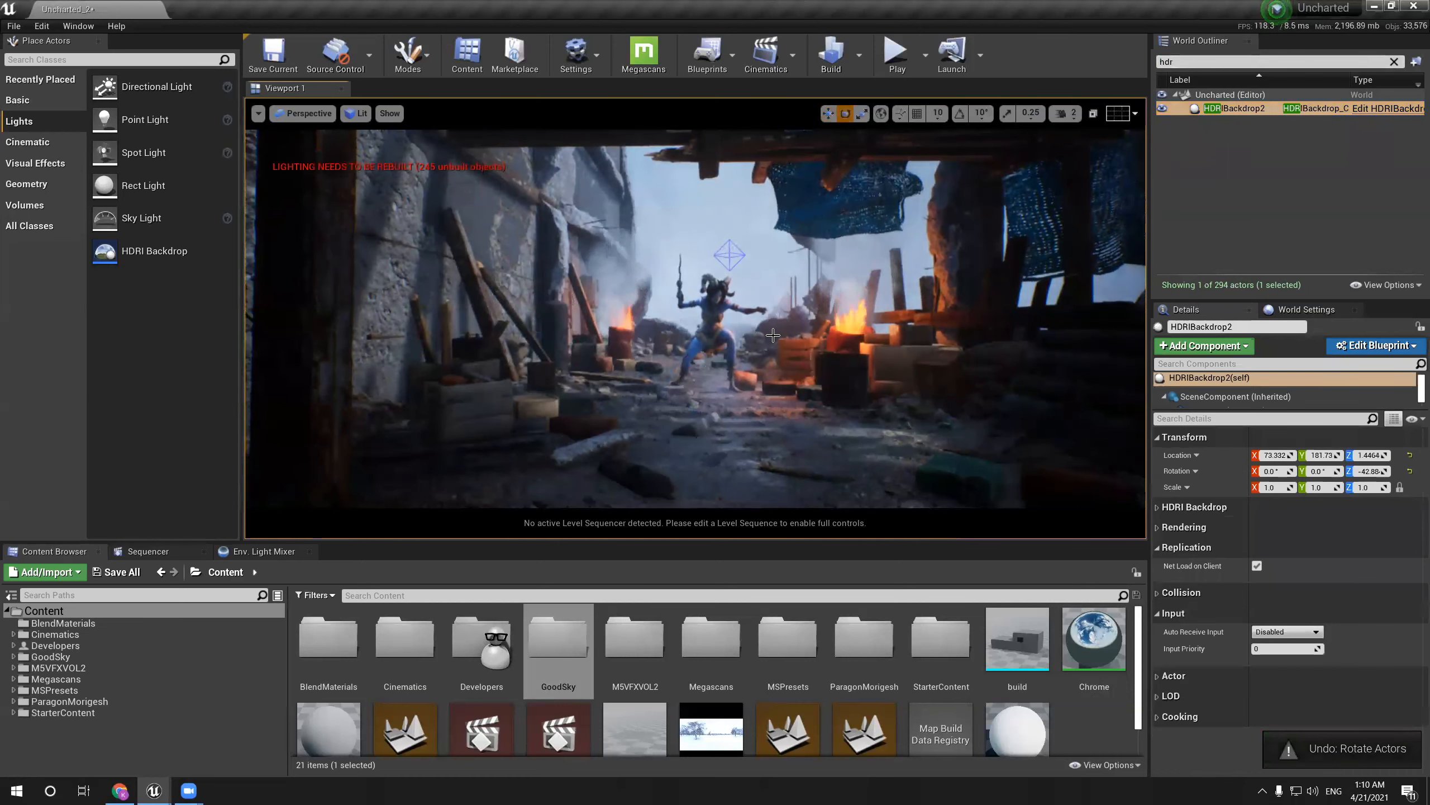
# Review the lighting full screen from the perspective view and through CineCameraActor2, CineCameraActor3, CineCameraActor4 and CineCameraActor
pyautogui.press('F11')
pyautogui.moveTo(785, 337)
pyautogui.mouseDown(button='right')
pyautogui.moveTo(812, 316)
pyautogui.moveTo(798, 352)
pyautogui.moveTo(784, 341)
pyautogui.mouseUp(button='right')
pyautogui.press('w')
pyautogui.press('w')
pyautogui.scroll(-8, 784, 341)
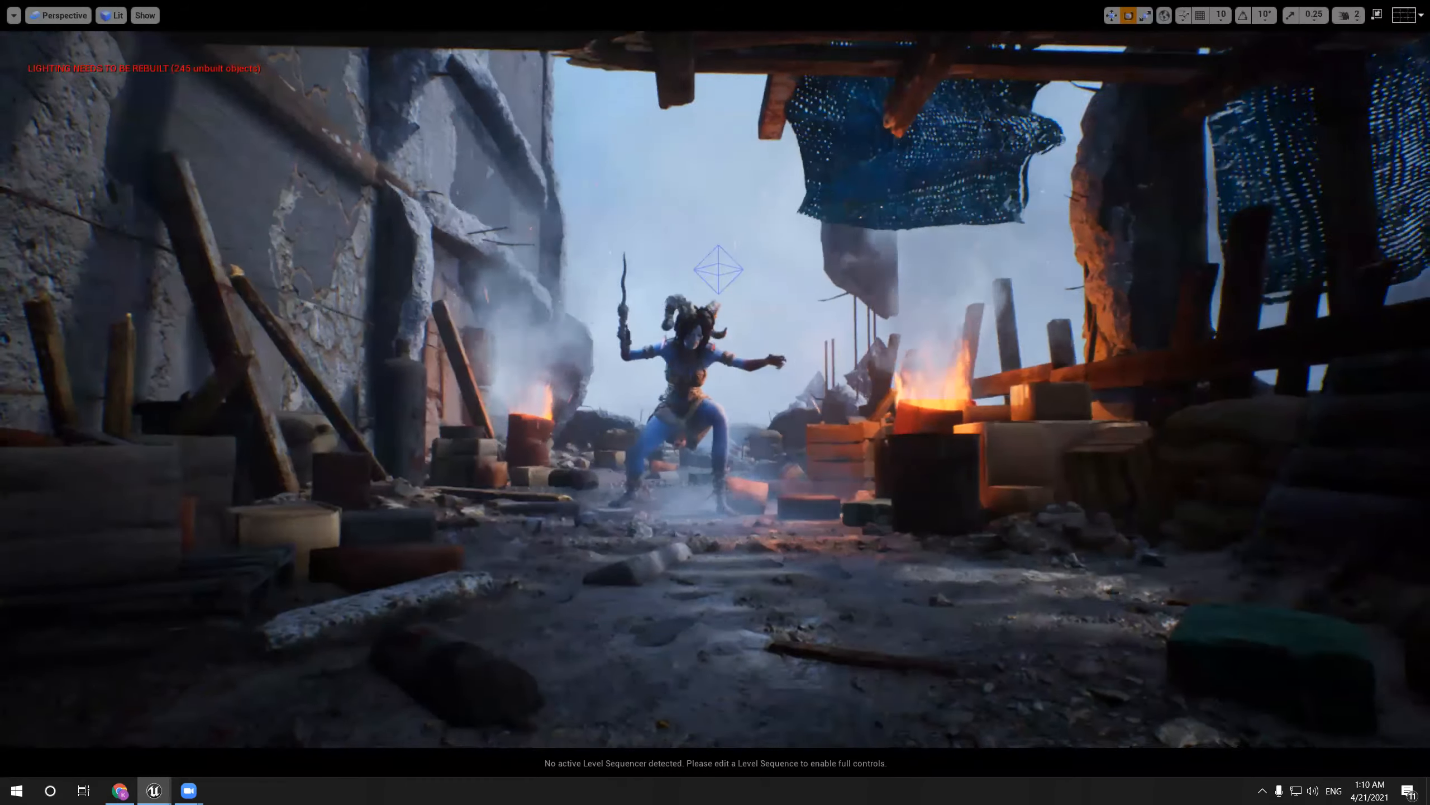
pyautogui.click(62, 13)
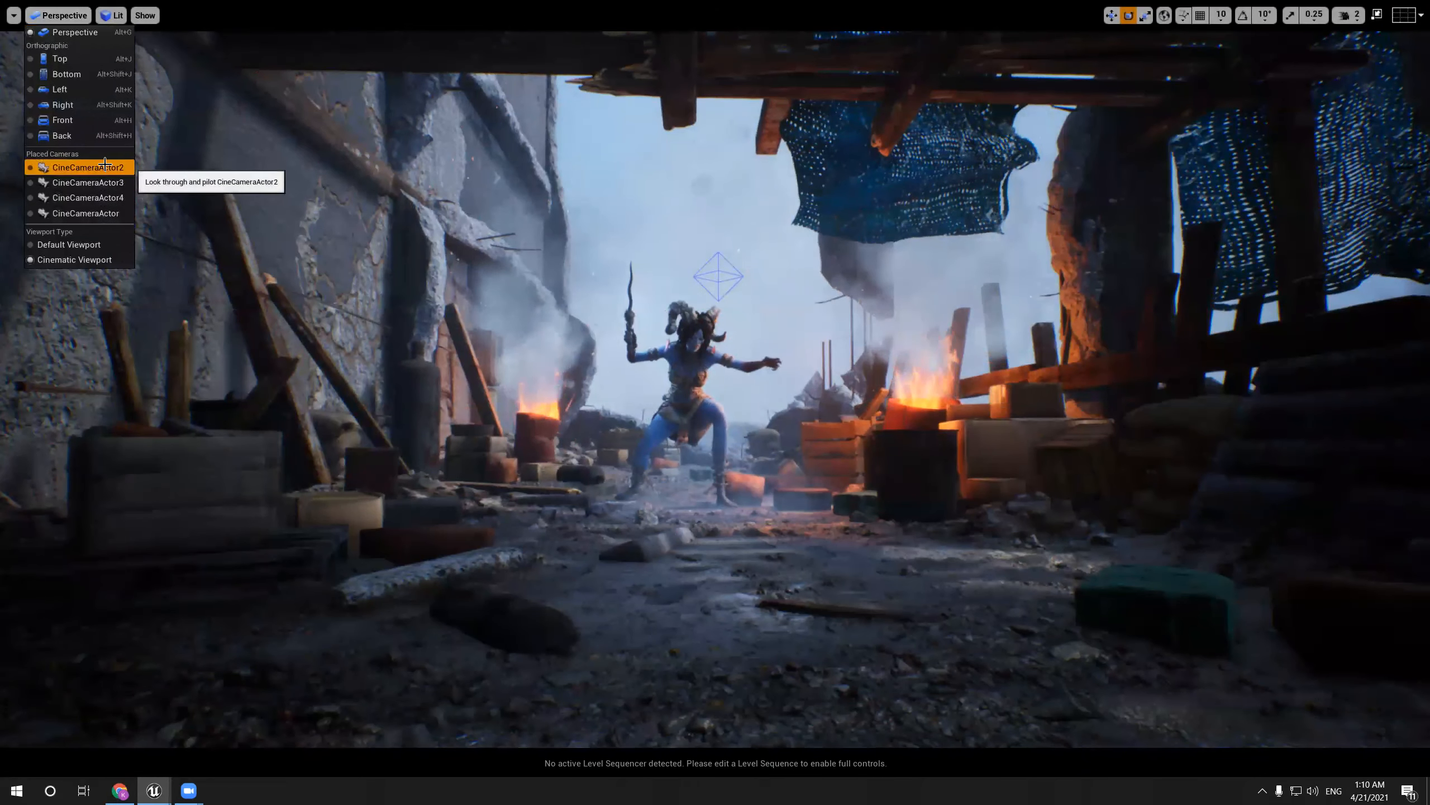
pyautogui.click(104, 163)
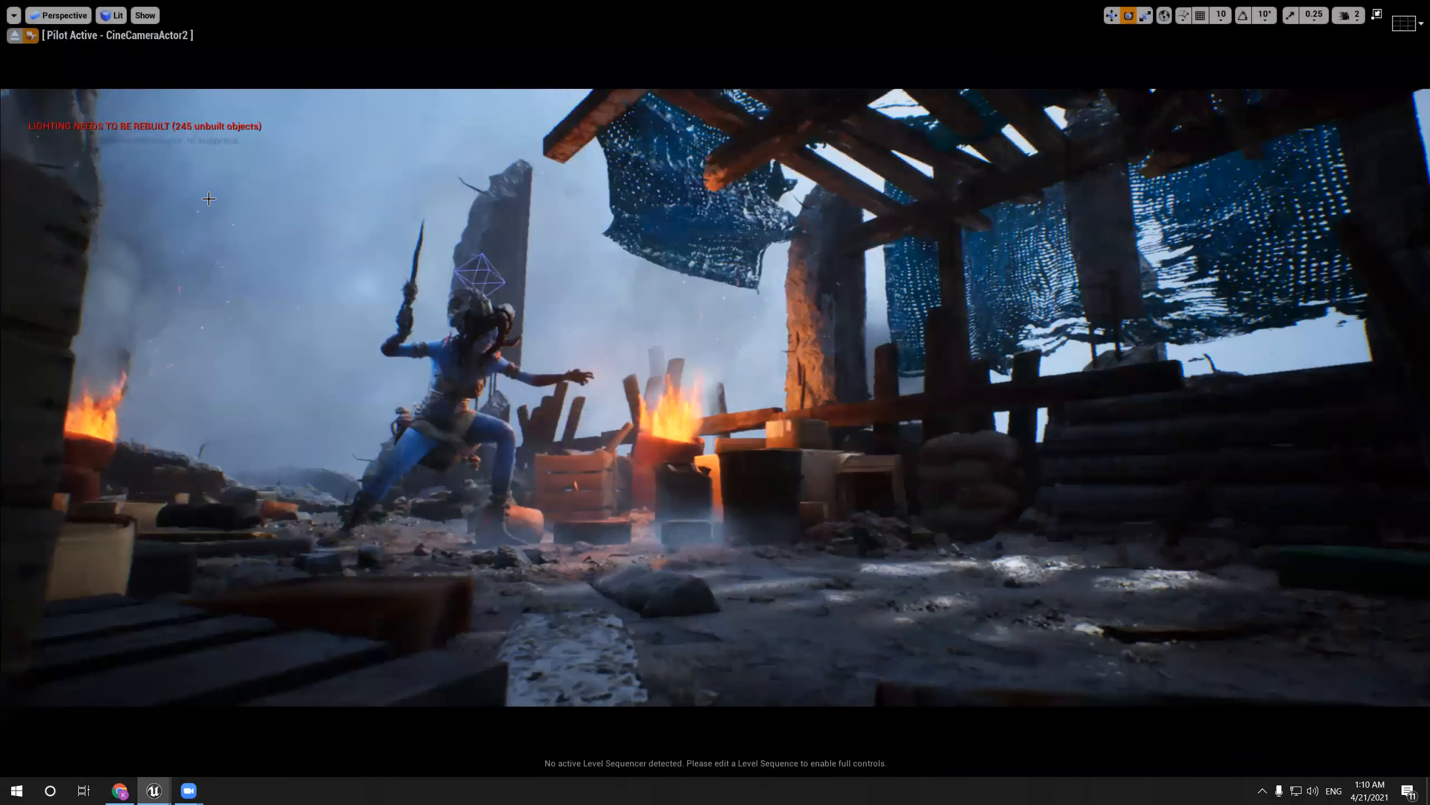
pyautogui.click(45, 13)
pyautogui.click(79, 176)
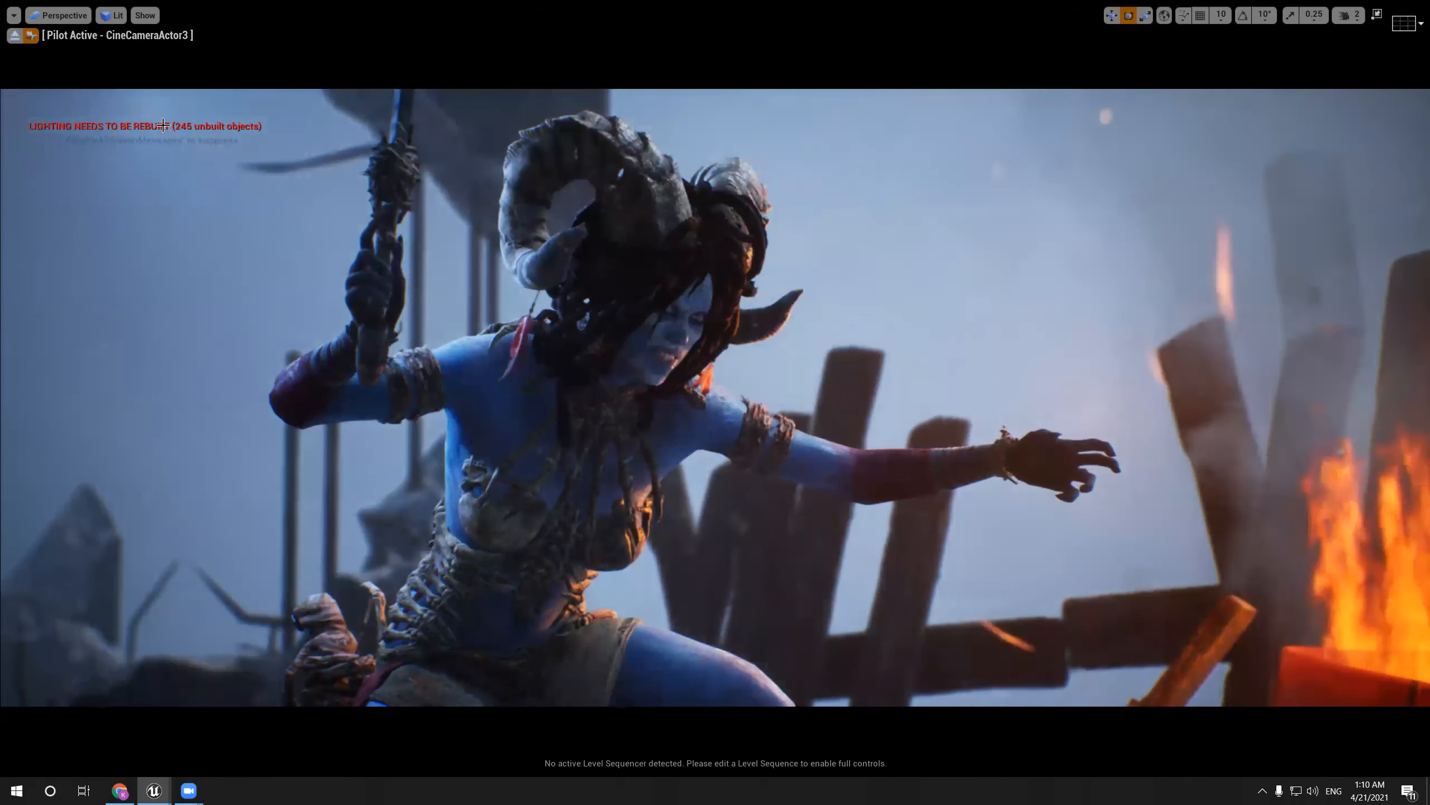
pyautogui.click(58, 15)
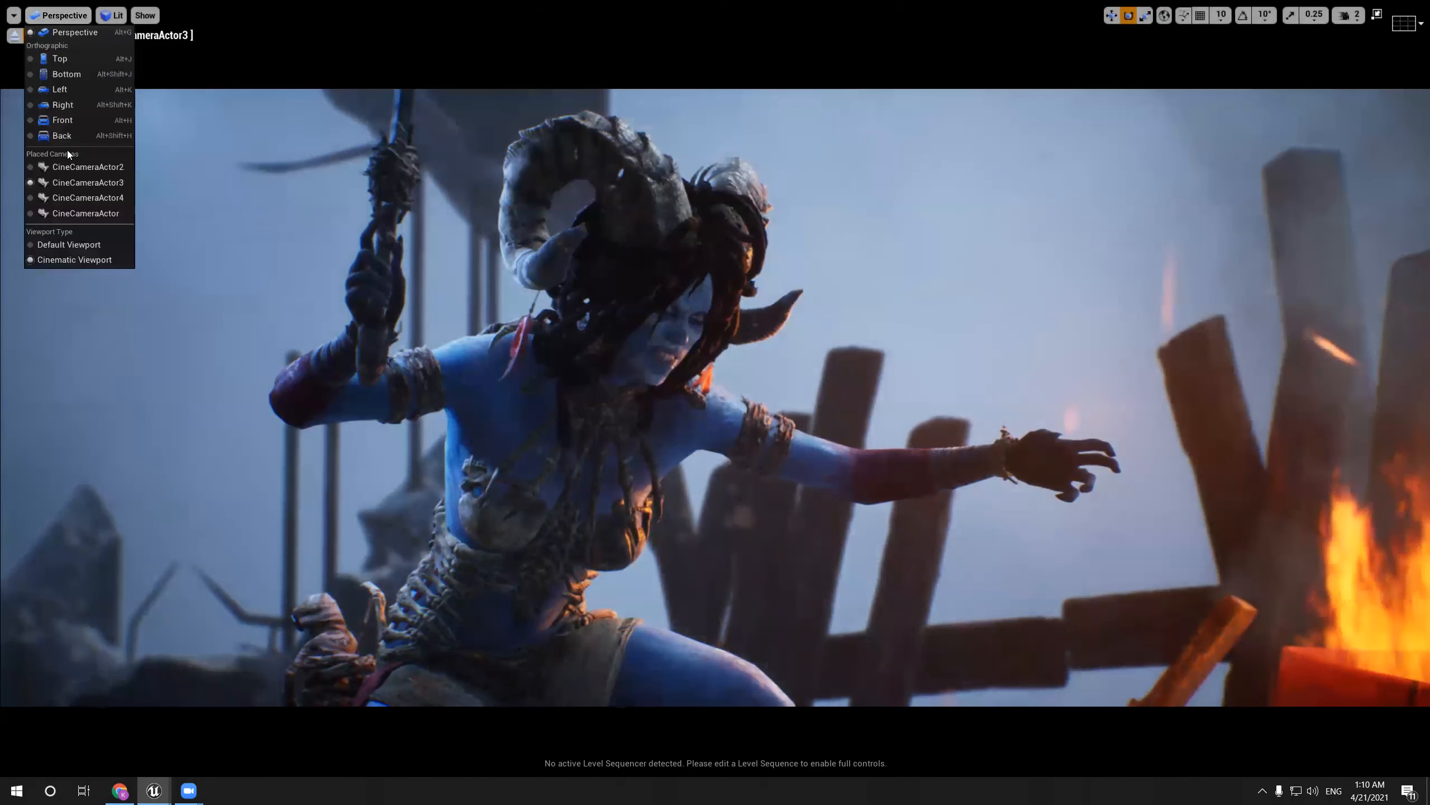
pyautogui.click(73, 197)
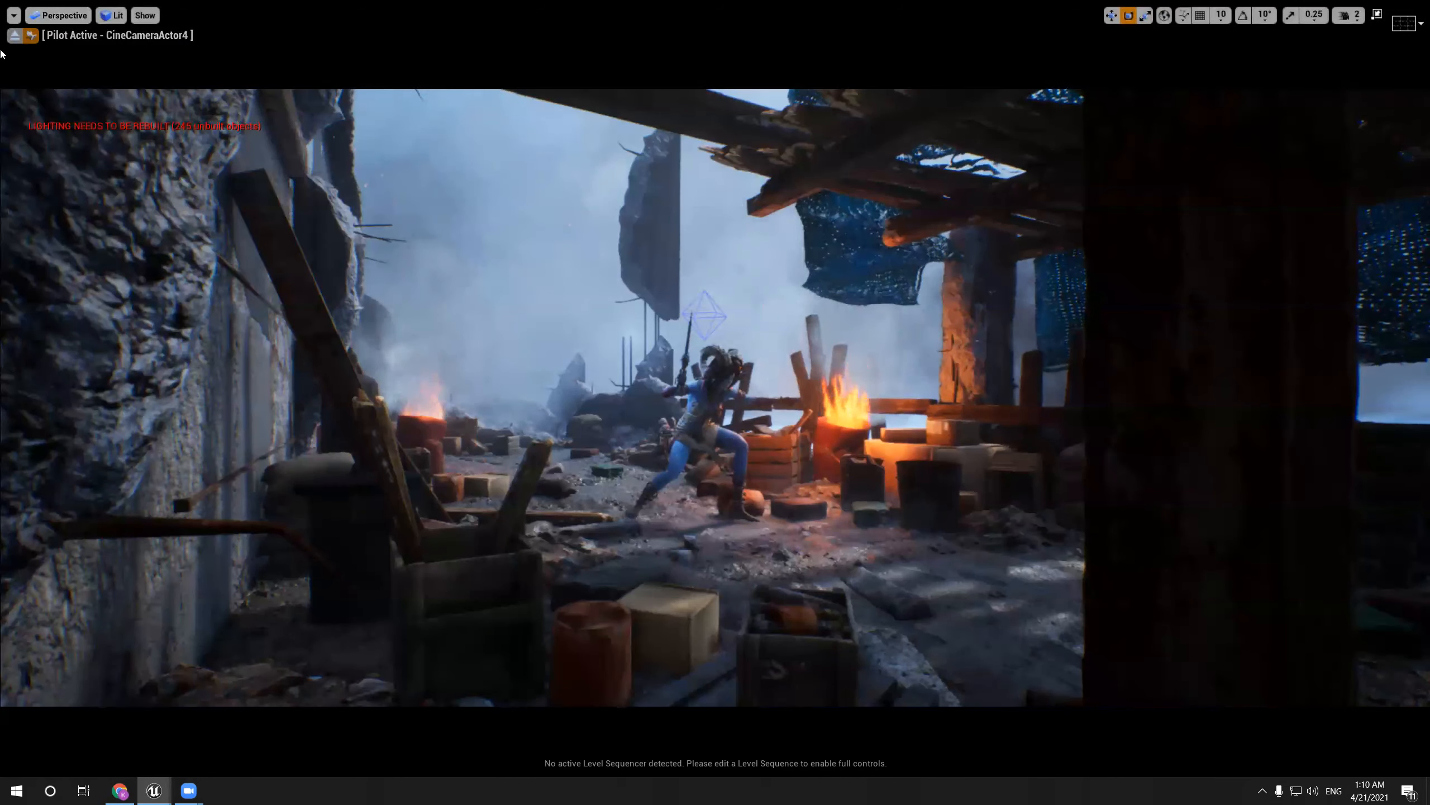
pyautogui.click(46, 17)
pyautogui.click(56, 212)
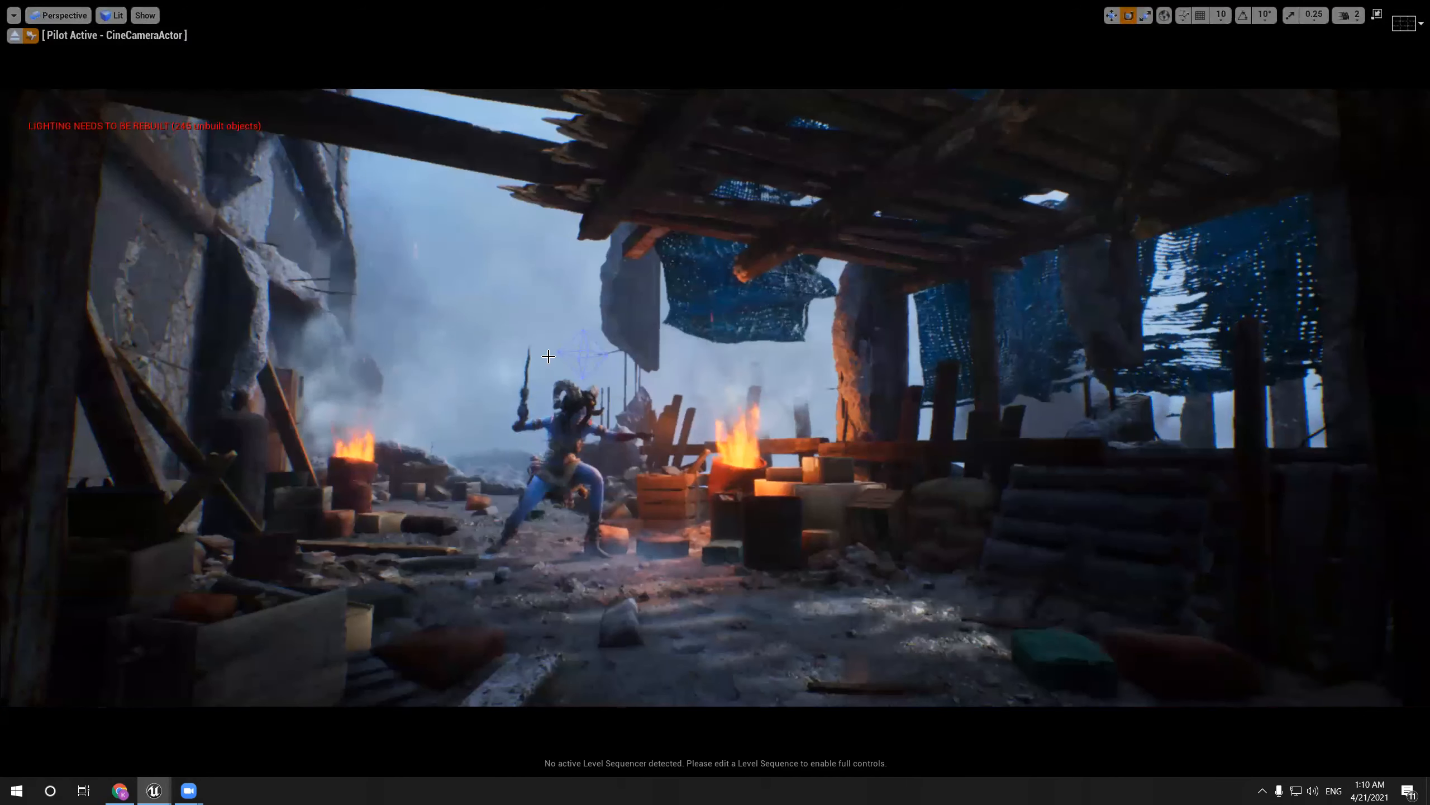
pyautogui.press('F11')
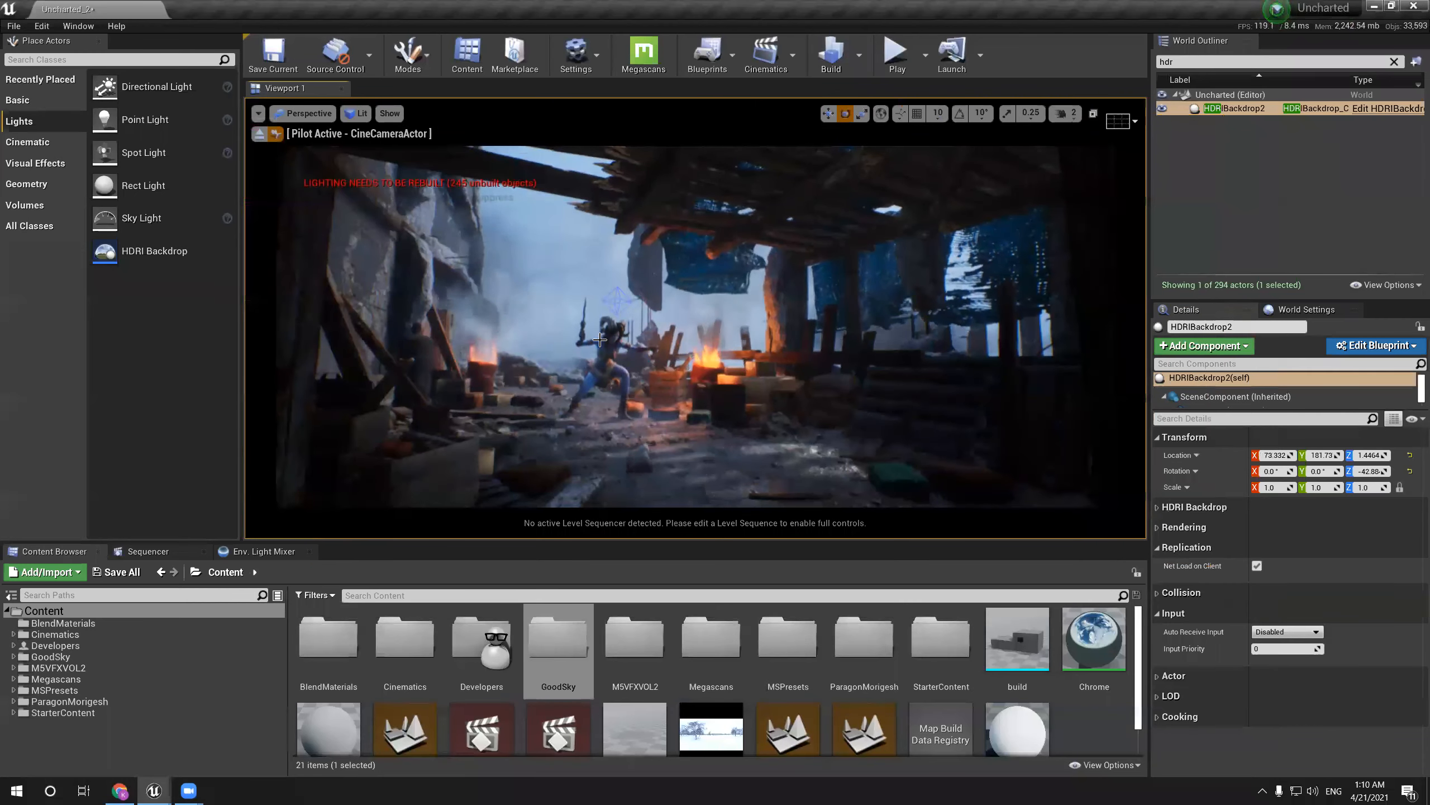
pyautogui.press('F11')
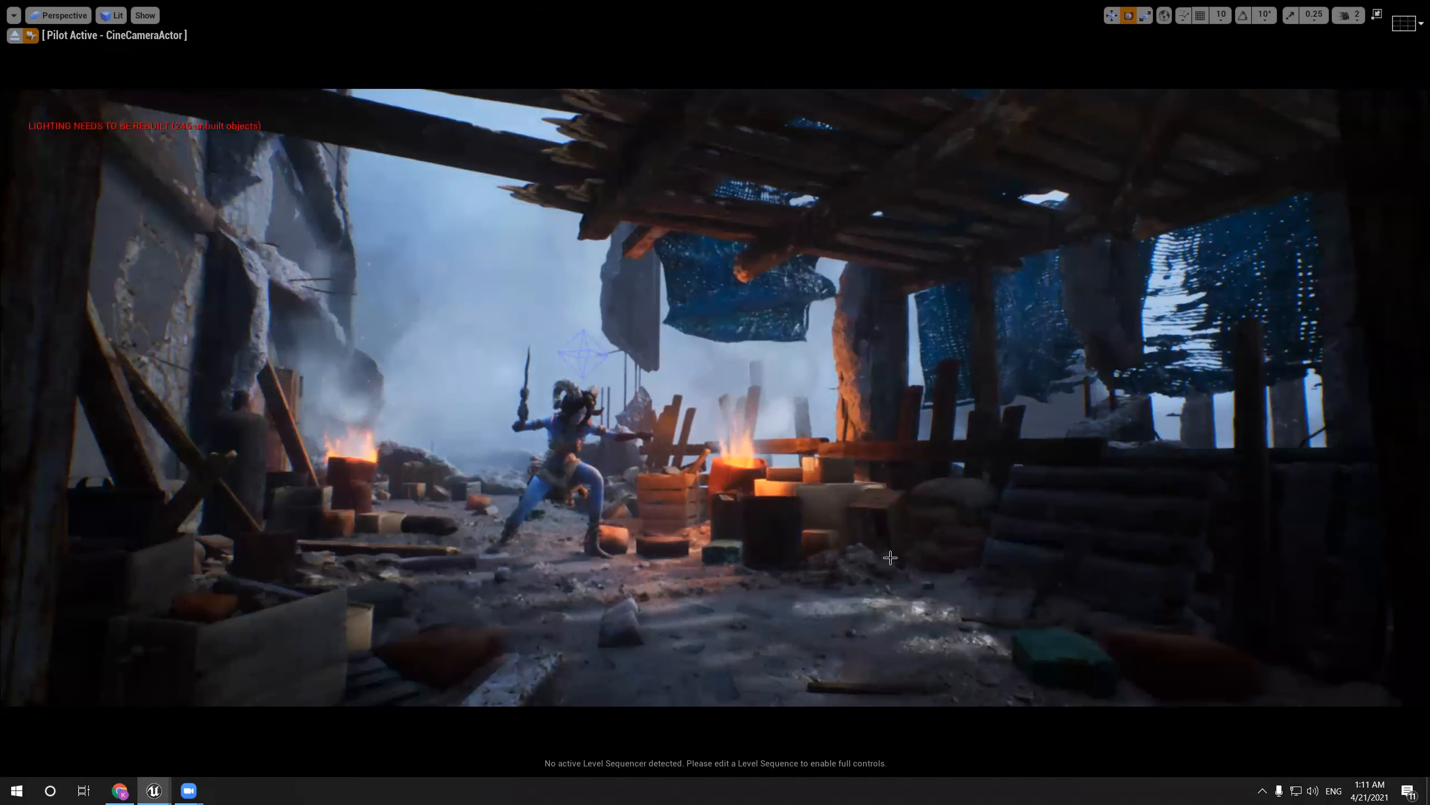
pyautogui.press('F11')
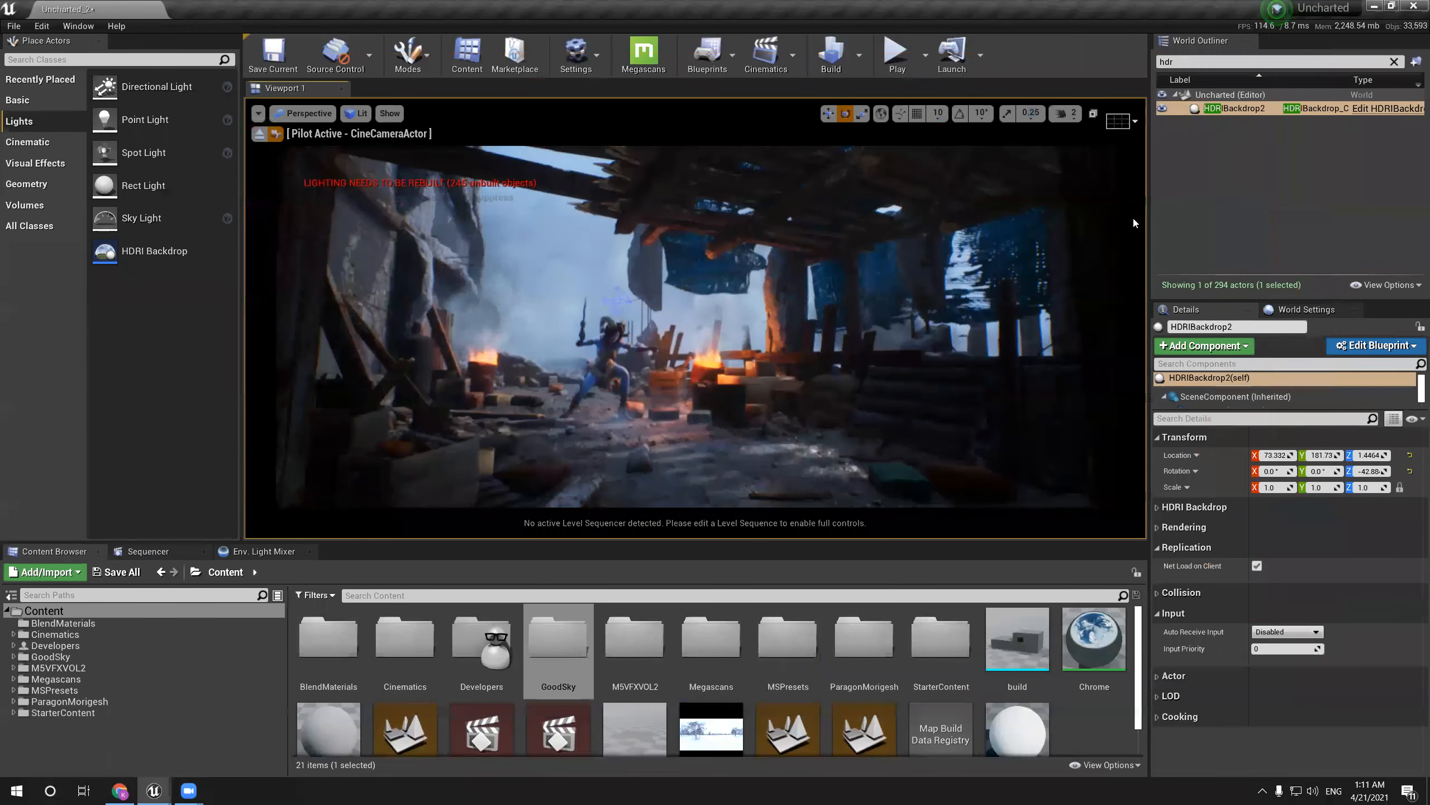
pyautogui.press('F11')
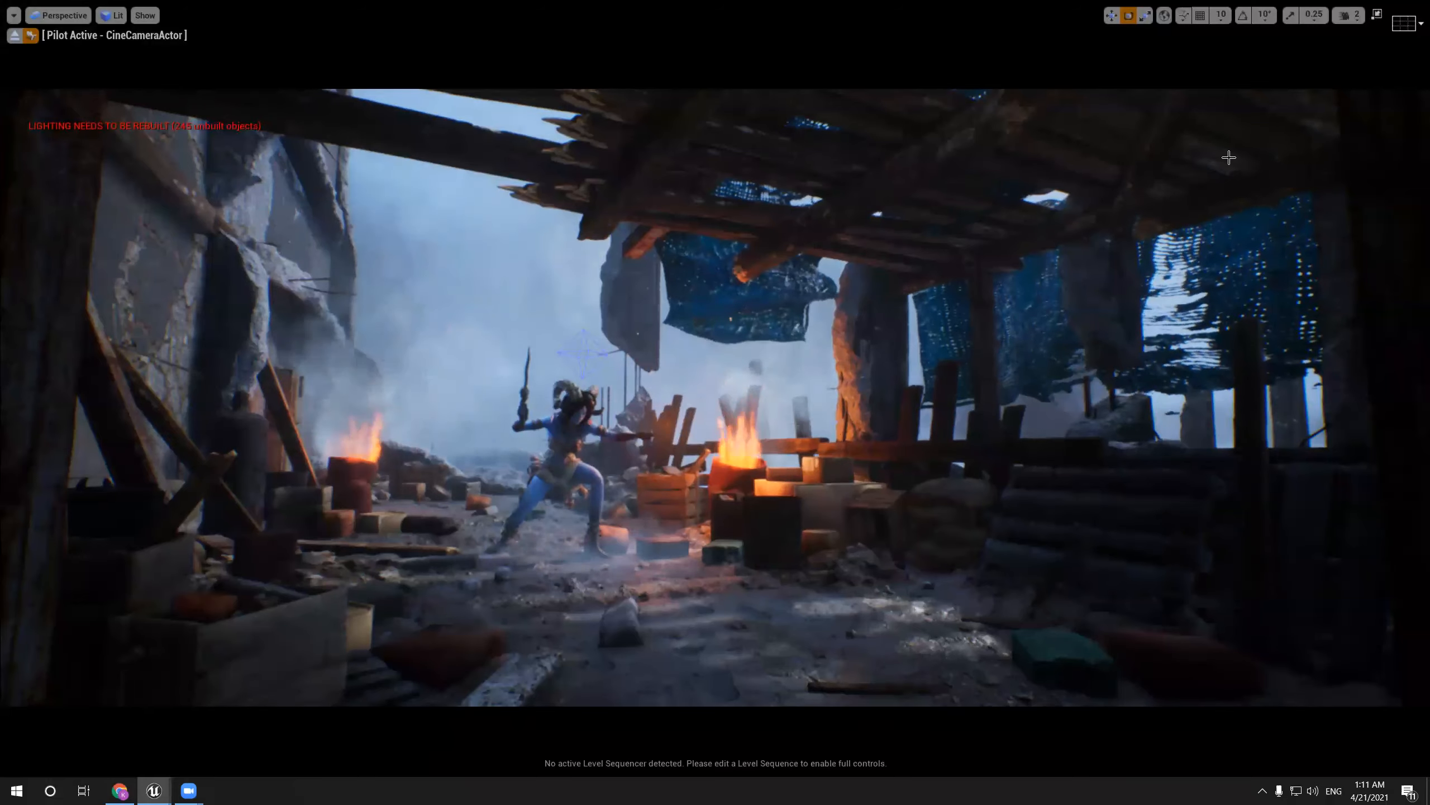
pyautogui.press('F11')
# Replace the outliner search with "di" and select the DirectionalLight
pyautogui.moveTo(1192, 63); pyautogui.dragTo(1118, 61)
pyautogui.press('BackSpace')
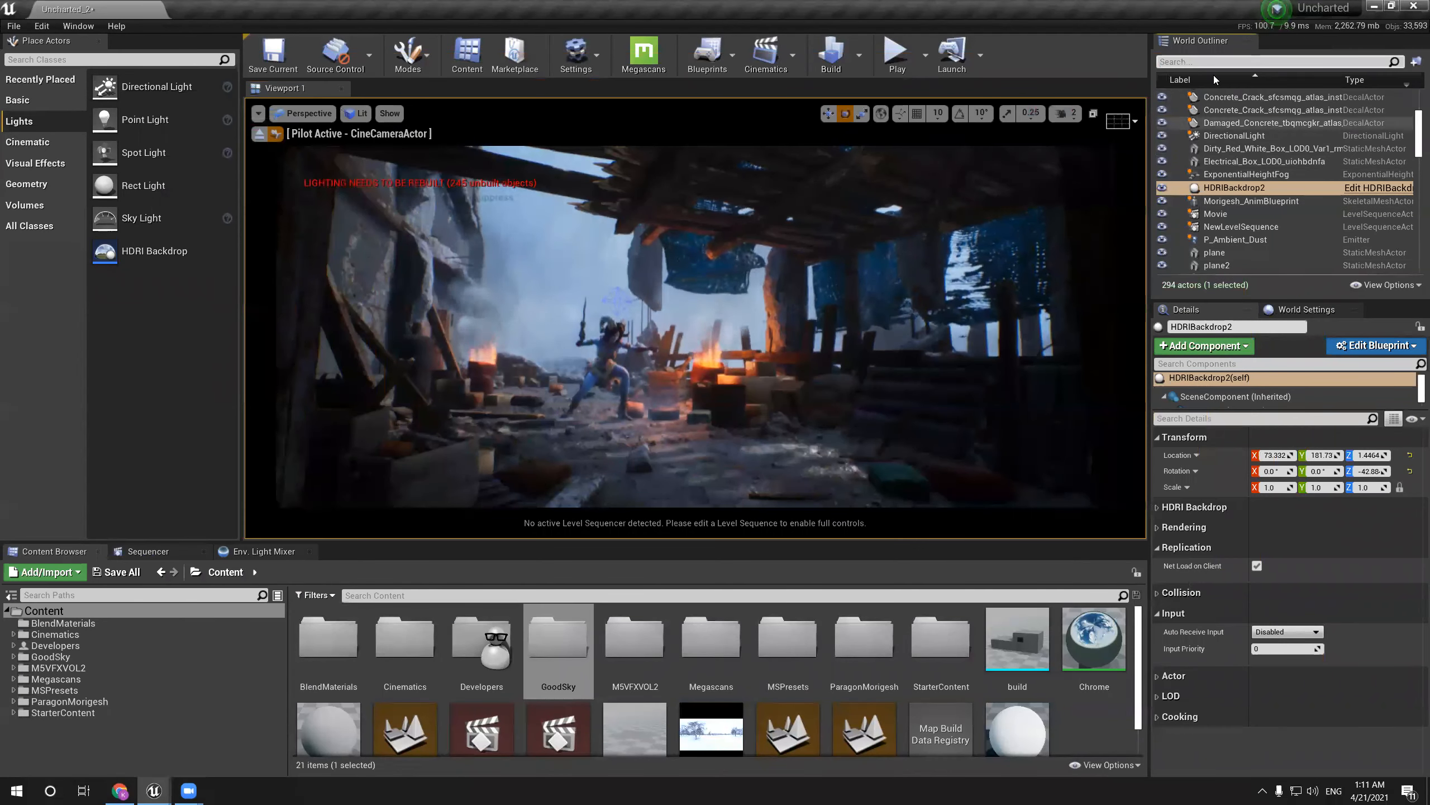
pyautogui.write('do')
pyautogui.press('BackSpace')
pyautogui.write('i')
pyautogui.click(1227, 121)
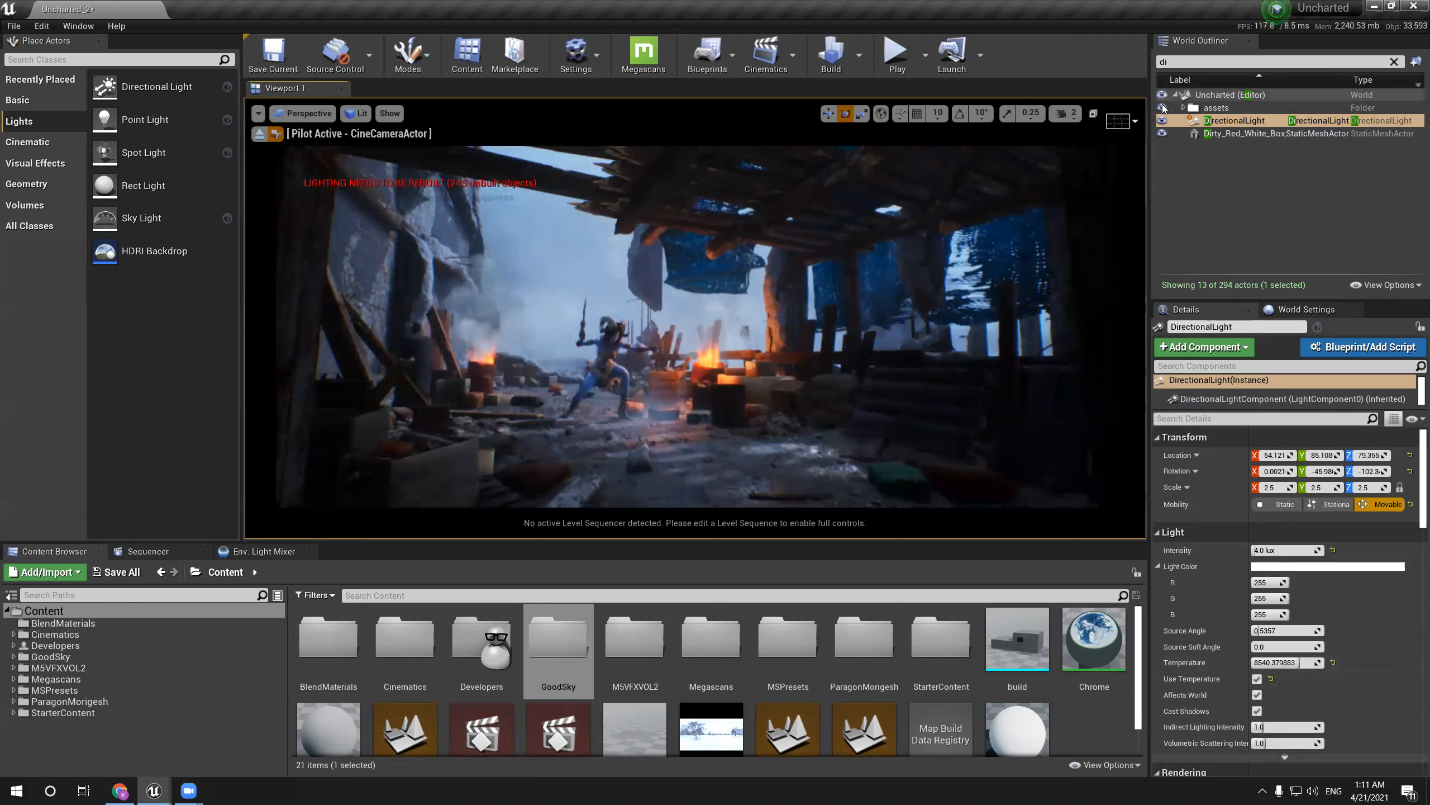
# Compare the scene full screen and set the directional light's intensity to 2 lux
pyautogui.press('F11')
pyautogui.press('F11')
pyautogui.press('F11')
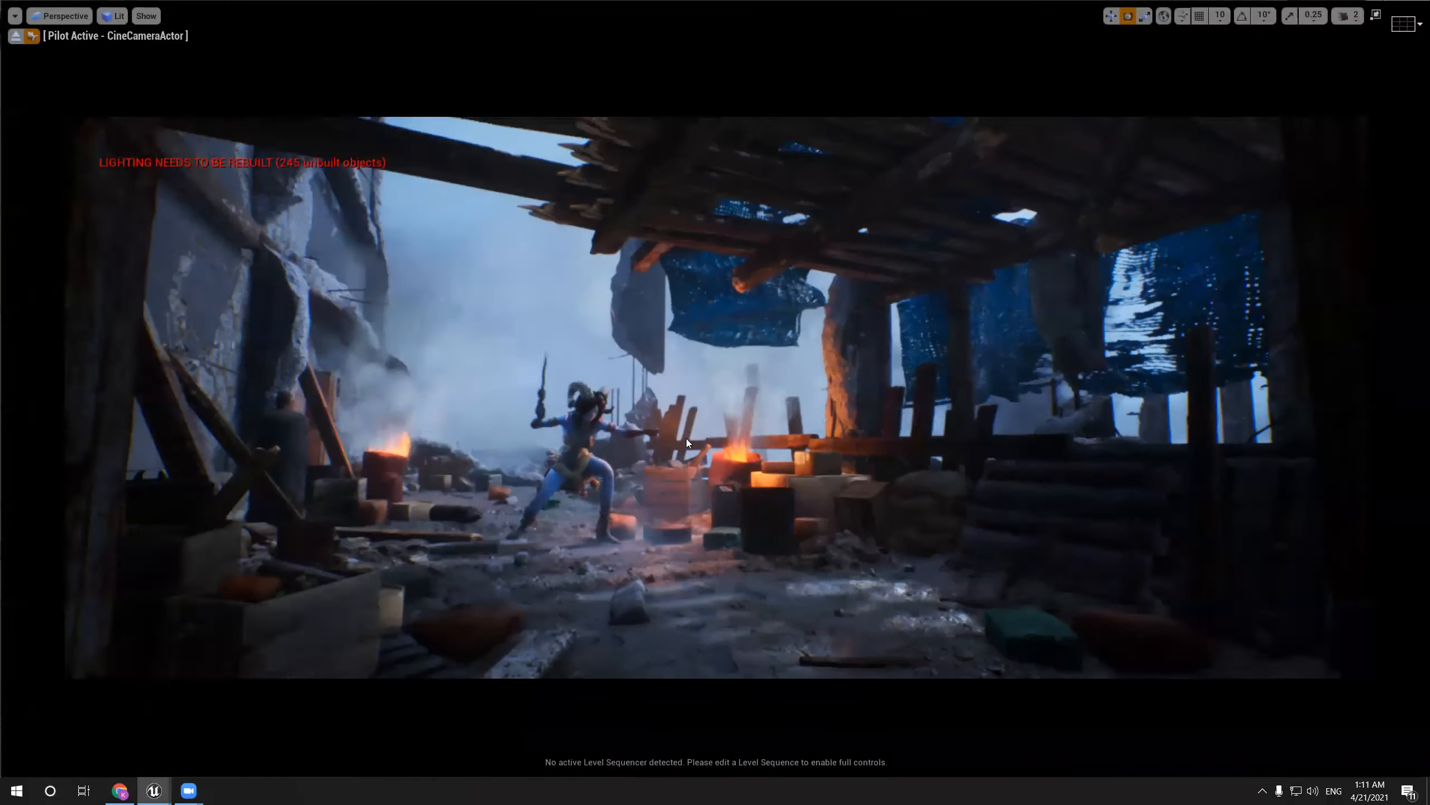
pyautogui.press('F11')
pyautogui.moveTo(1254, 550); pyautogui.dragTo(1259, 550)
pyautogui.hotkey('ctrl', 'z')
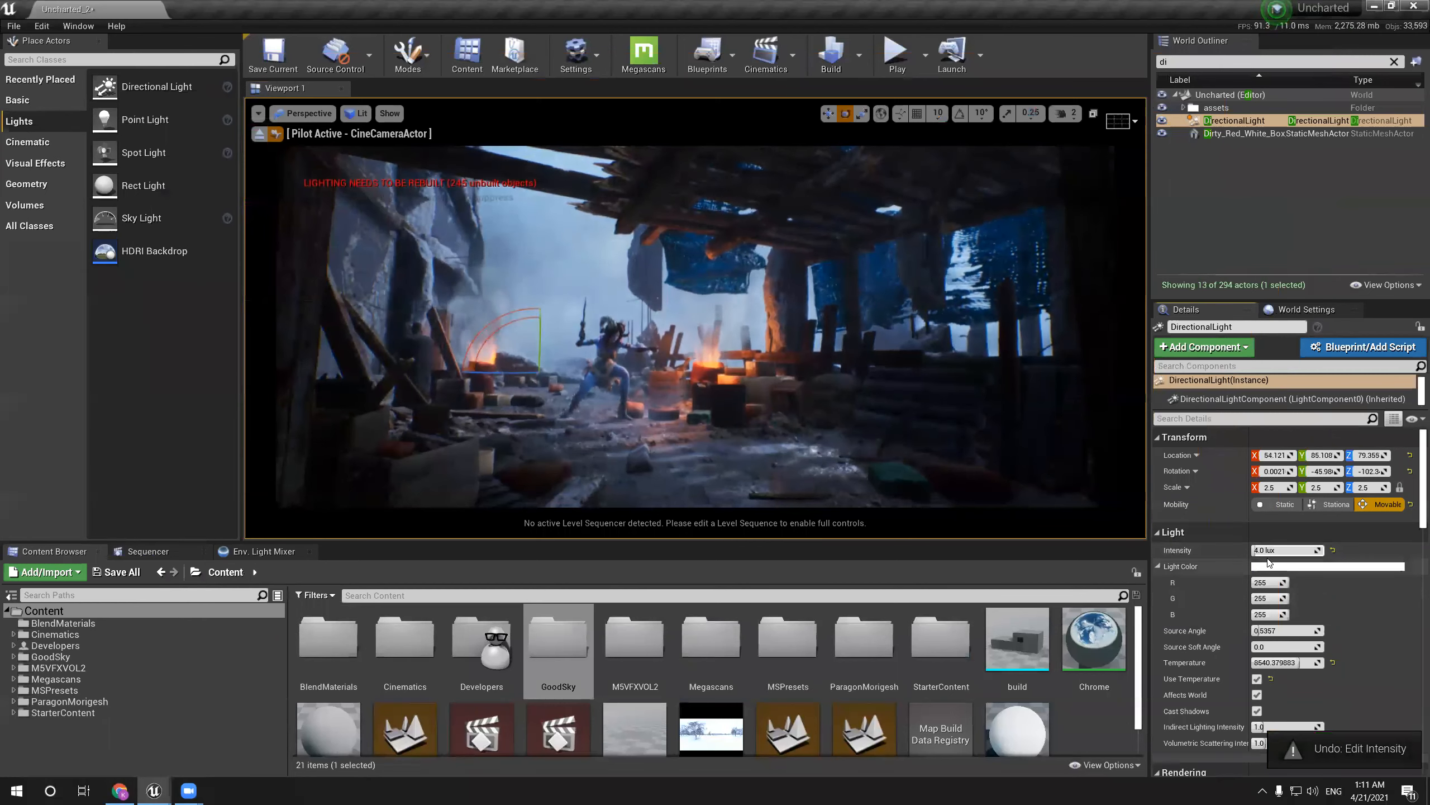
pyautogui.press('Return')
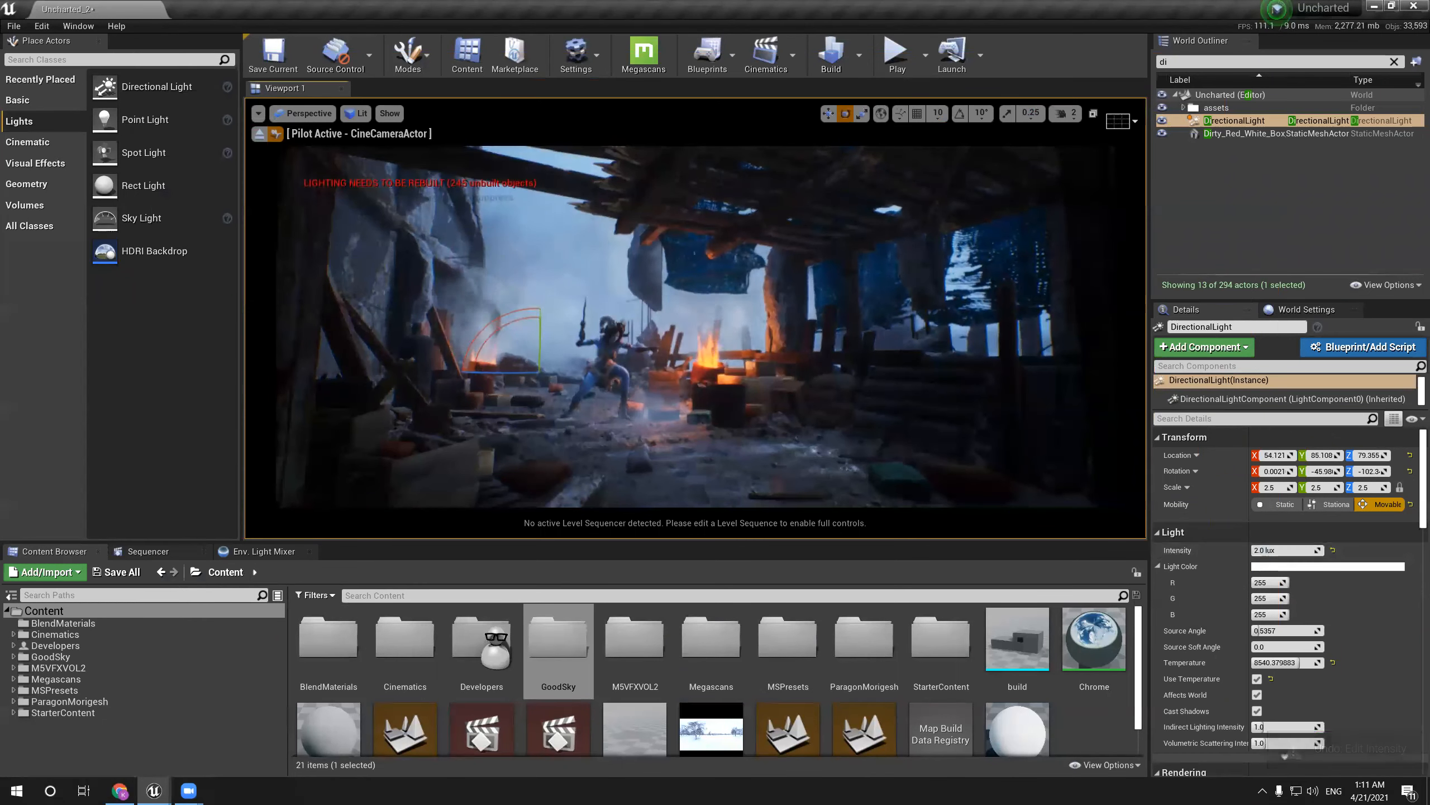
# Try a slight rotation of the directional light in the full-screen view and undo it
pyautogui.press('F11')
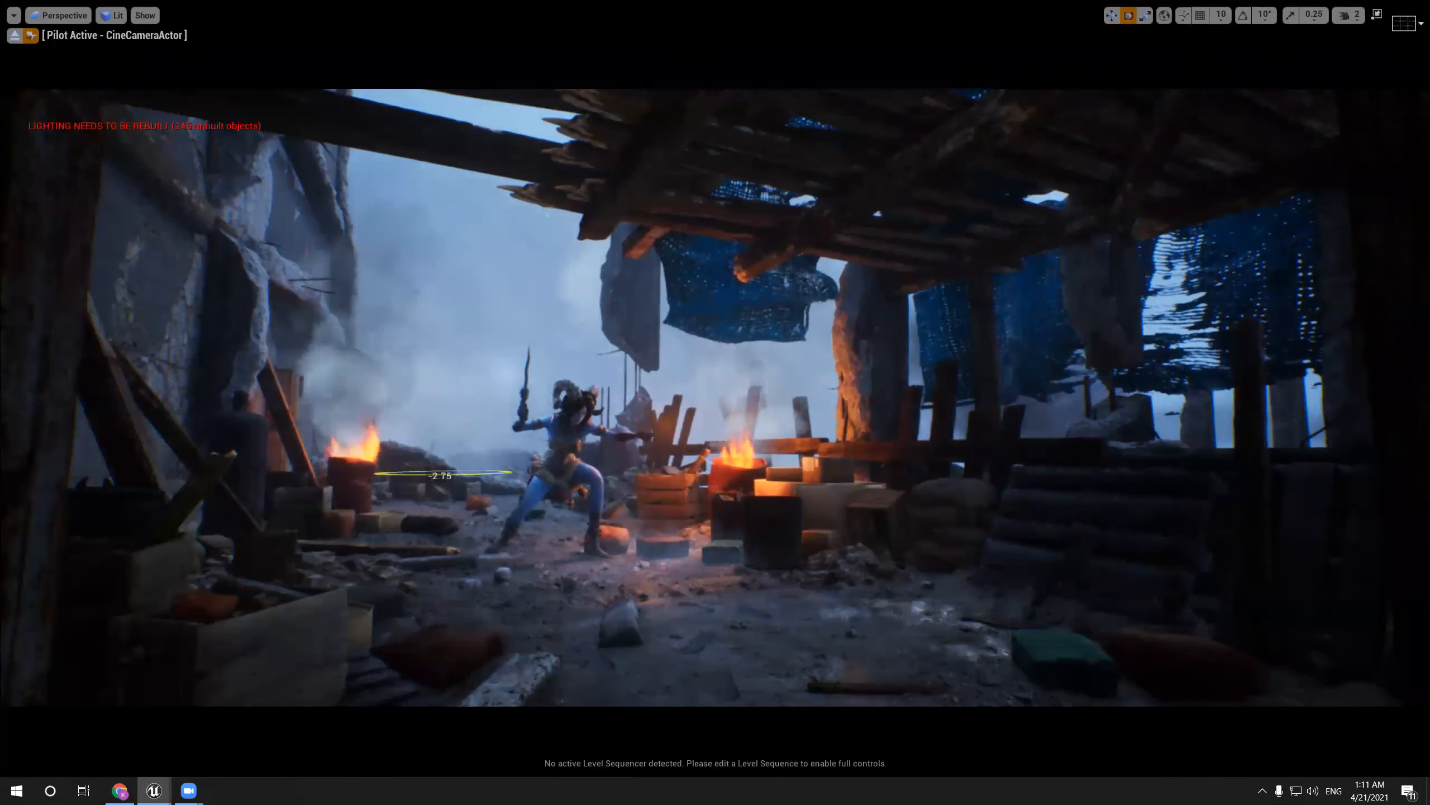
pyautogui.hotkey('ctrl', 'z')
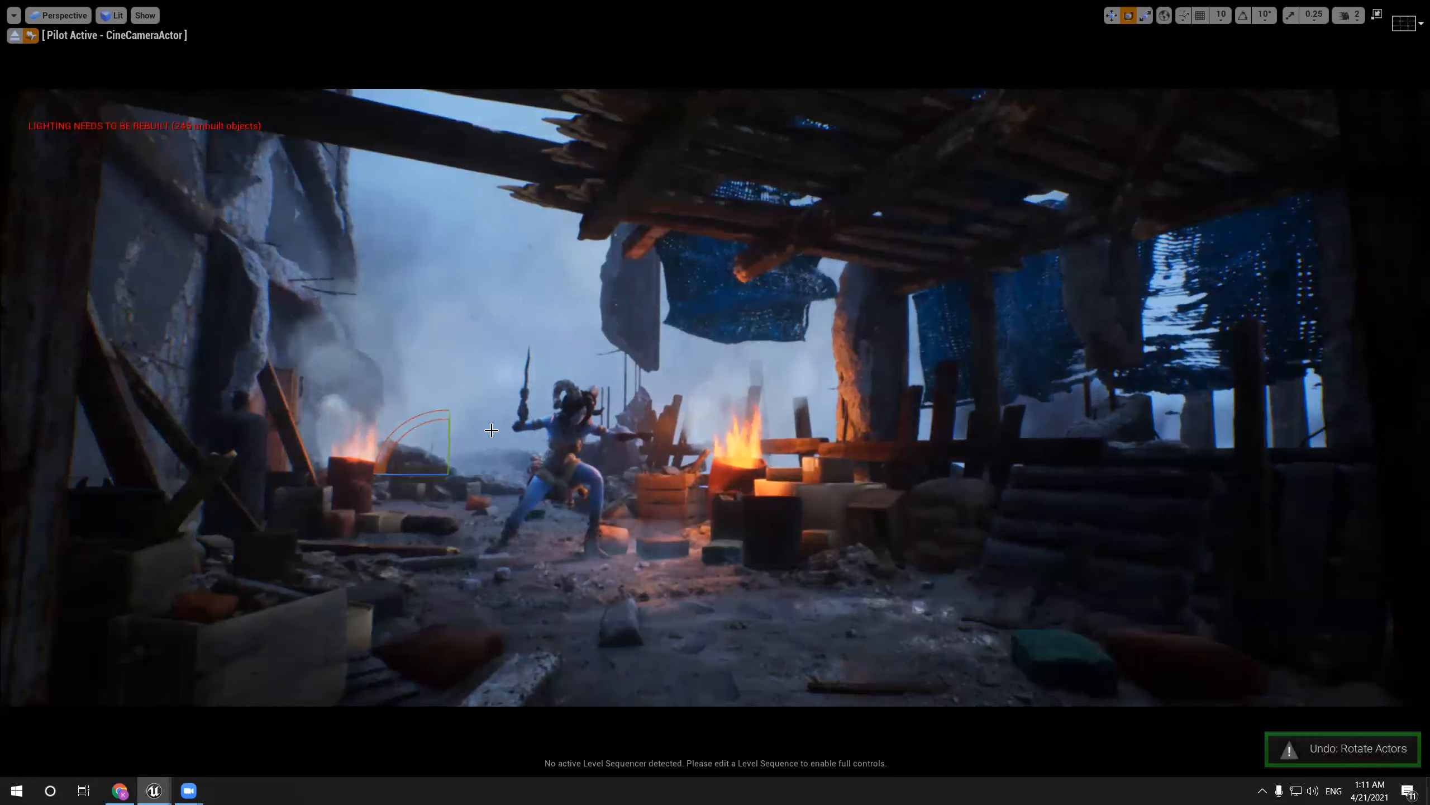
# Reframe the piloted CineCameraActor so the character and fire barrels sit nearer the middle of the shot
pyautogui.moveTo(513, 432)
pyautogui.mouseDown(button='right')
pyautogui.moveTo(482, 429)
pyautogui.moveTo(496, 442)
pyautogui.mouseUp(button='right')
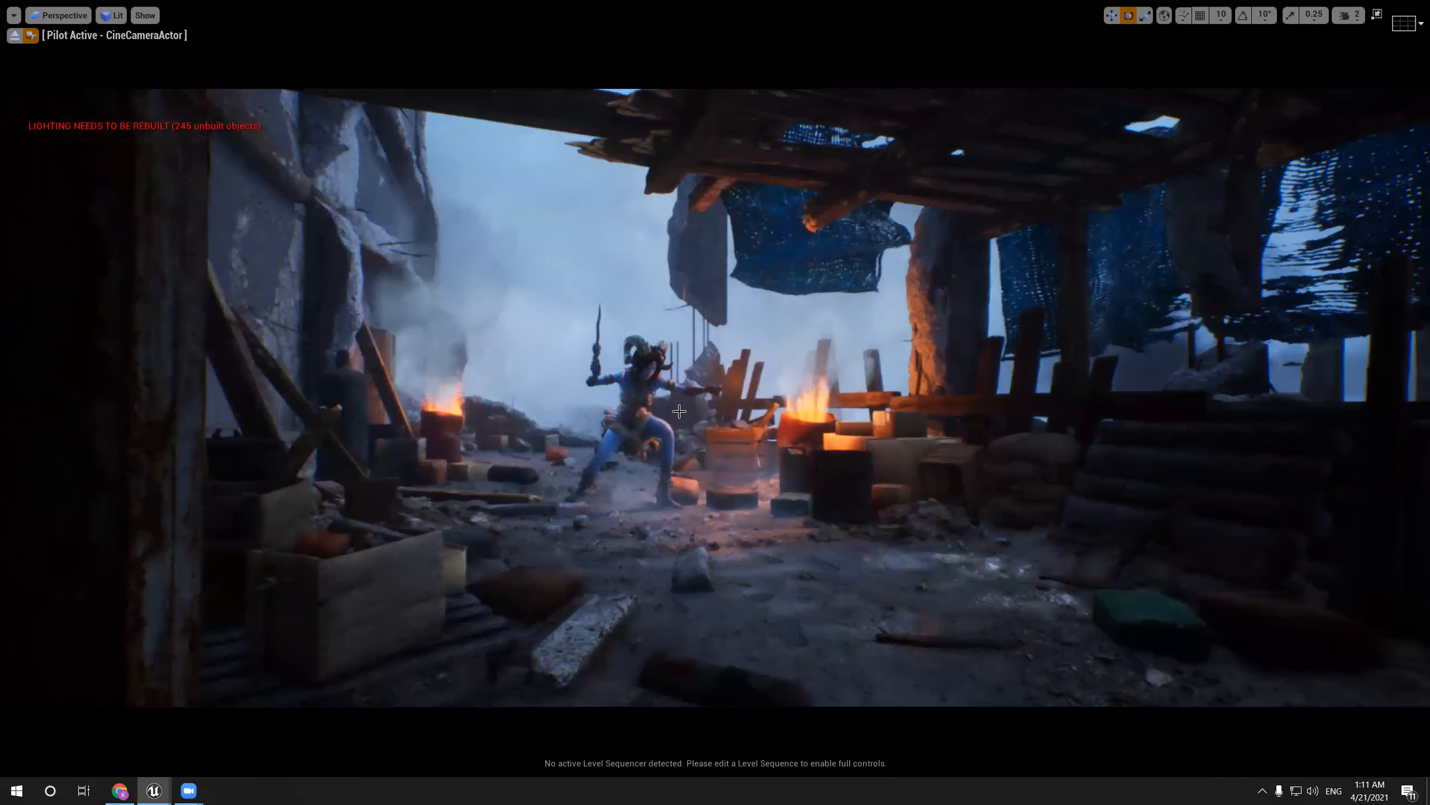
pyautogui.moveTo(690, 396); pyautogui.dragTo(676, 386, button='right')
pyautogui.press('F11')
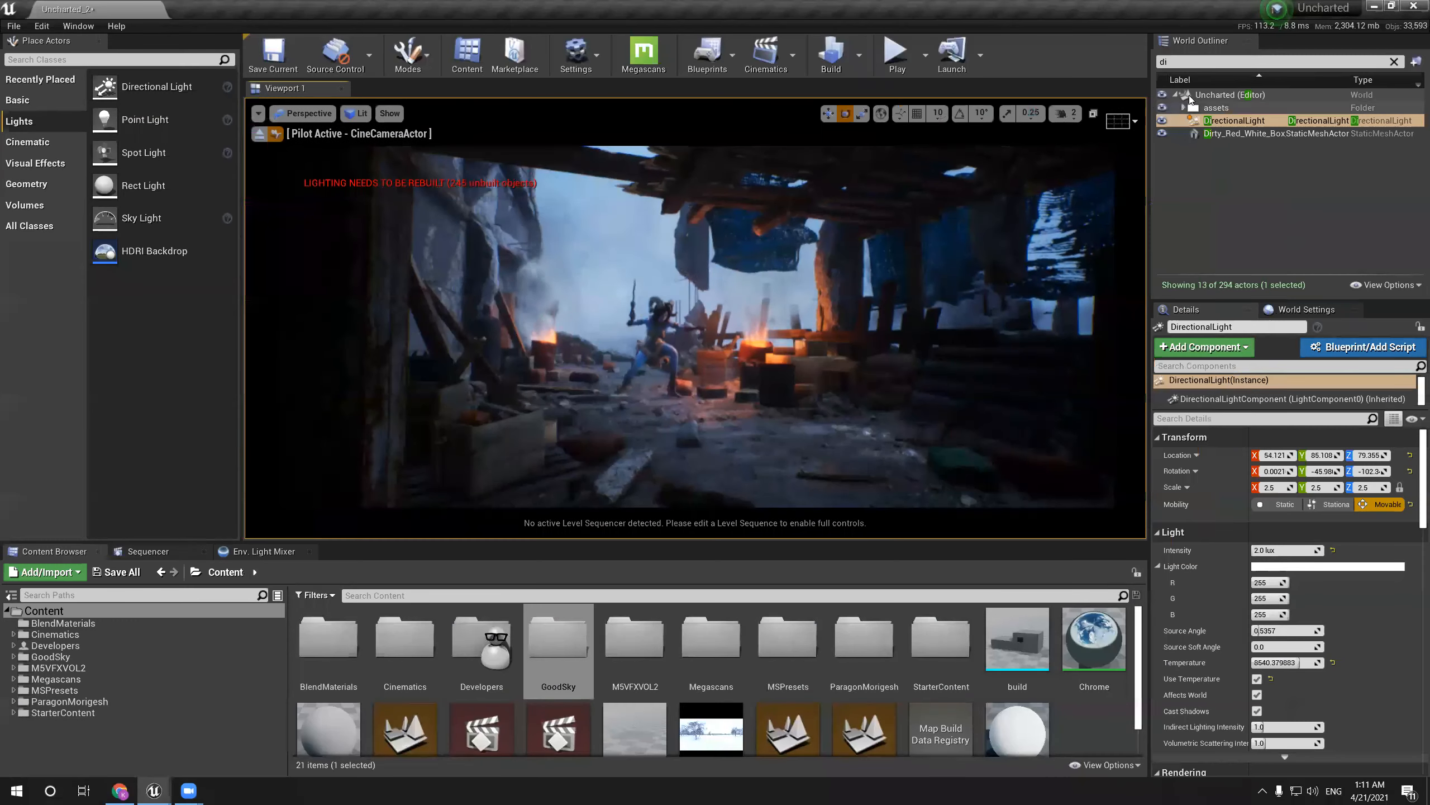
# Find and select the PostProcessVolume and bring up its color grading settings
pyautogui.write('po')
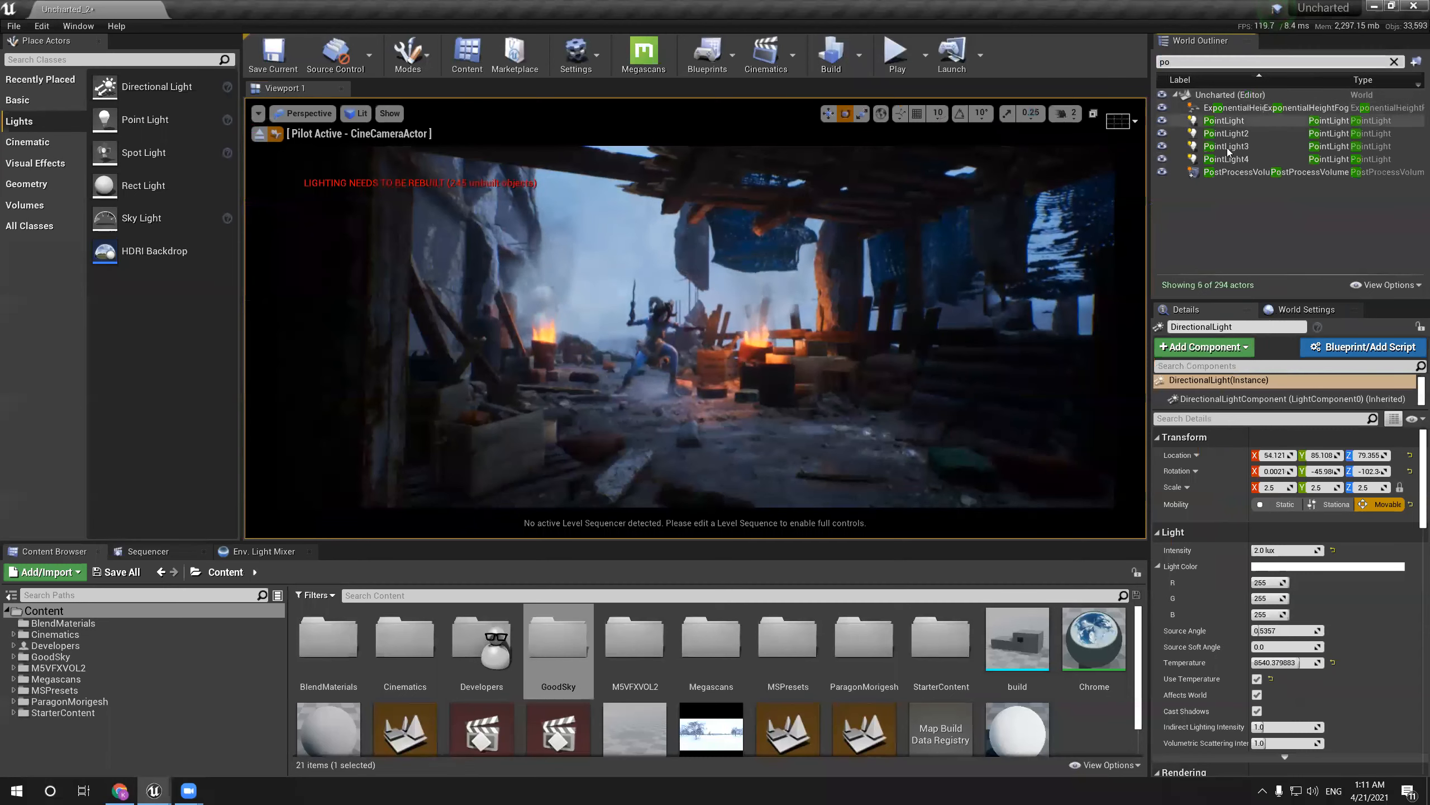
pyautogui.click(1230, 174)
pyautogui.moveTo(1414, 386); pyautogui.dragTo(1414, 572)
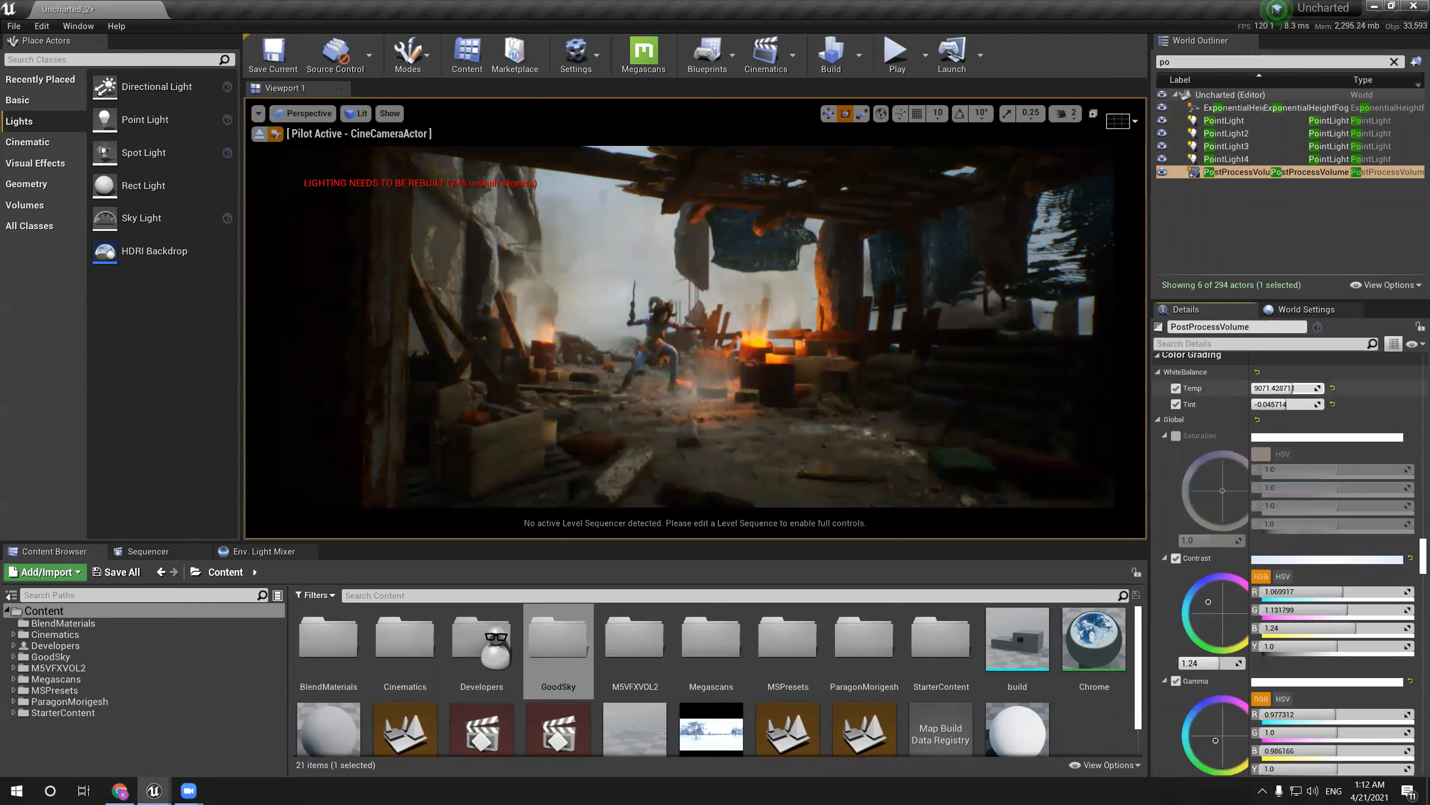
# Try a warmer white balance temperature and a different tint, undoing both changes
pyautogui.hotkey('ctrl', 'z')
pyautogui.moveTo(1272, 404)
pyautogui.mouseDown()
pyautogui.moveTo(1245, 404)
pyautogui.moveTo(1297, 404)
pyautogui.mouseUp()
pyautogui.hotkey('ctrl', 'z')
# Try shifting the global contrast and gamma colors and undo the shifts
pyautogui.moveTo(1214, 605); pyautogui.dragTo(1256, 620)
pyautogui.hotkey('ctrl', 'z')
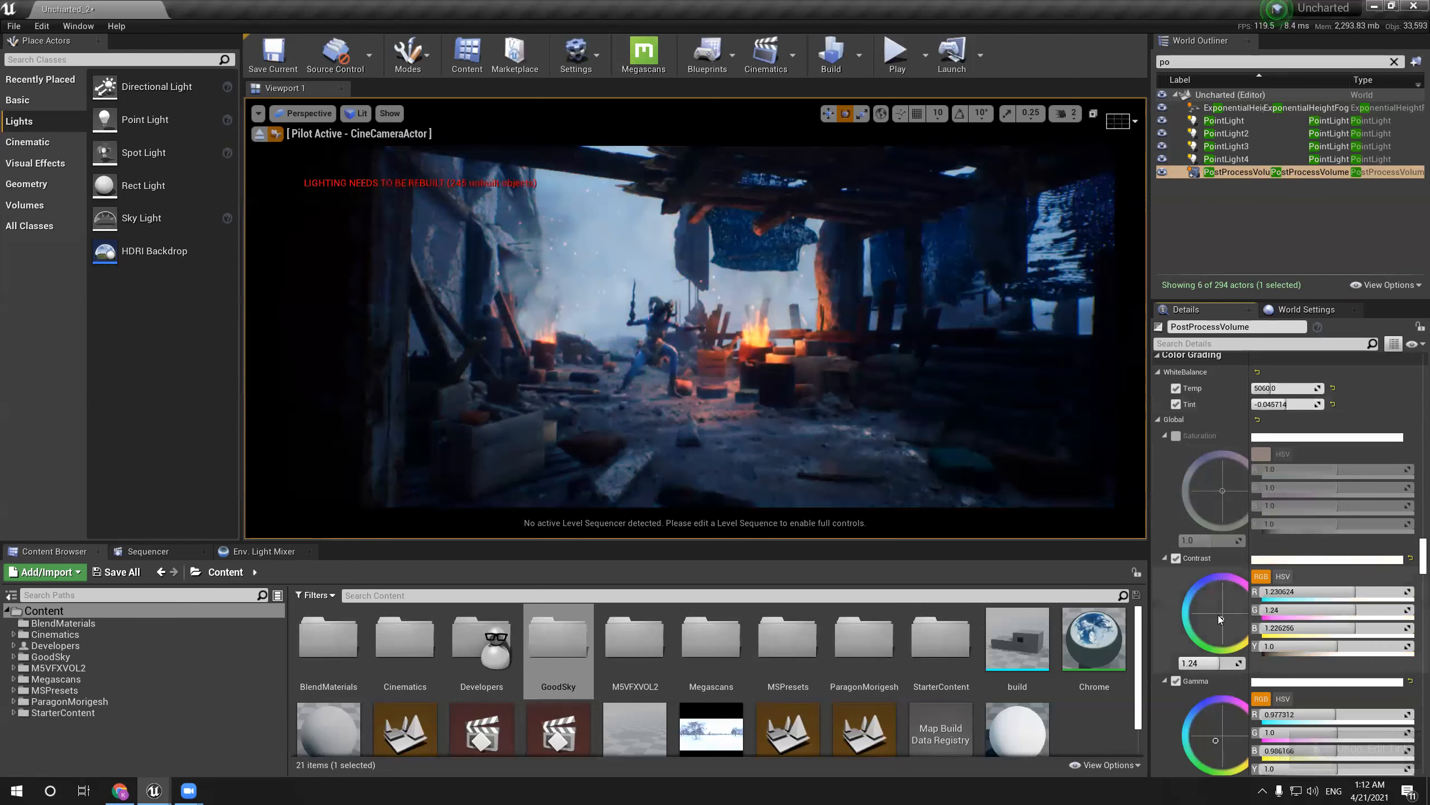
pyautogui.scroll(-2, 1200, 698)
pyautogui.hotkey('ctrl', 'z')
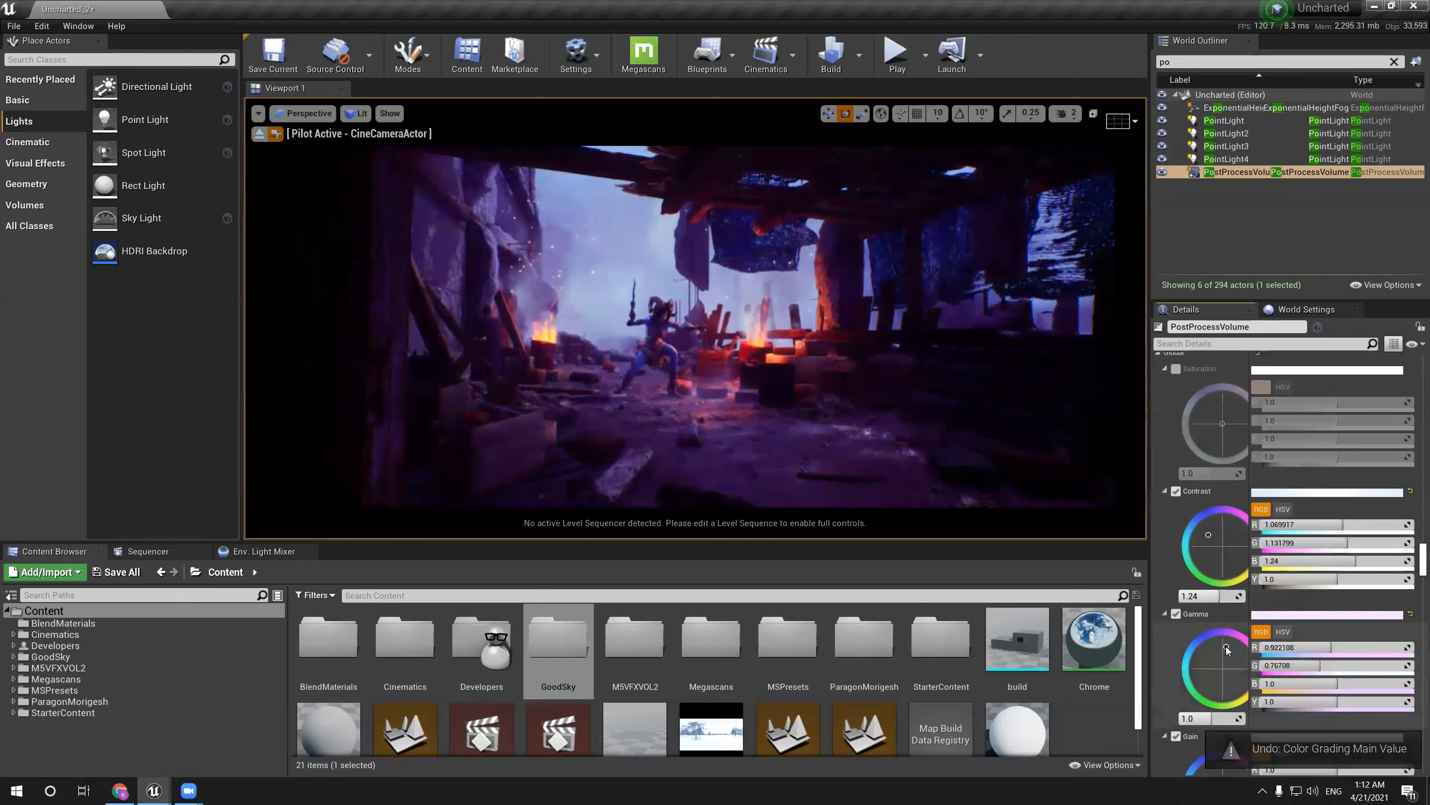
pyautogui.moveTo(1227, 666); pyautogui.dragTo(1229, 663)
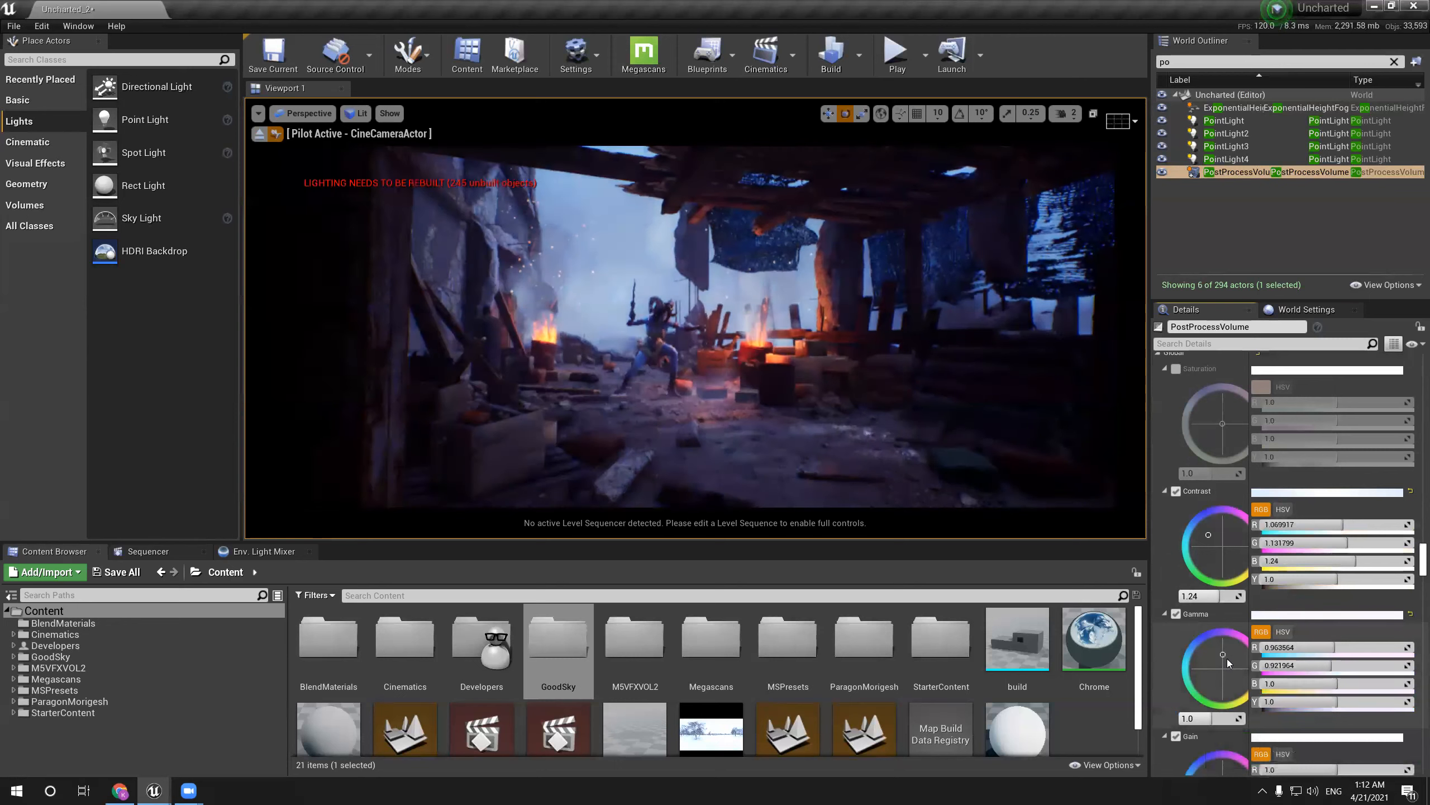
pyautogui.hotkey('ctrl', 'z')
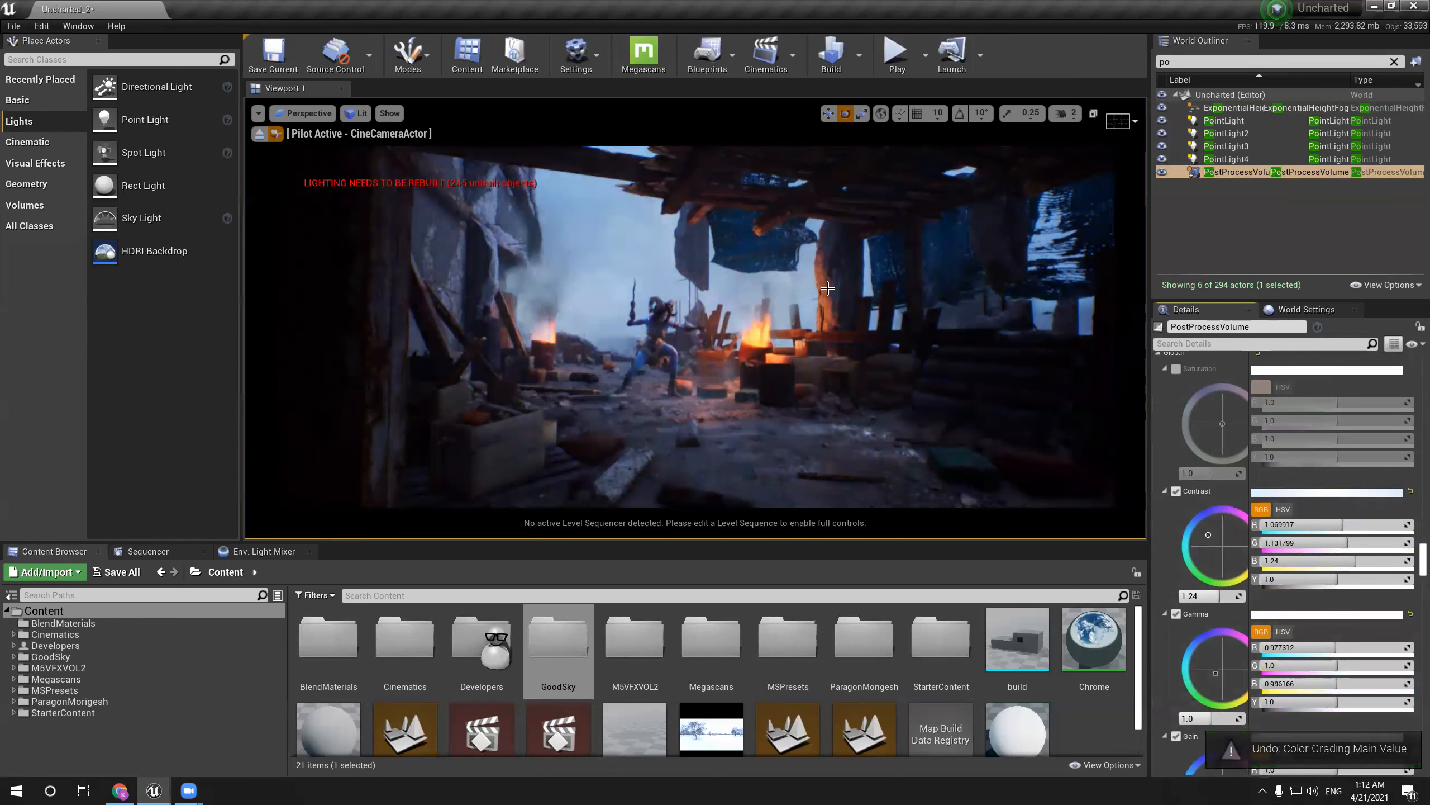
# Try a different overall gamma, revert it, and set the PostProcessVolume's global gain to 0.74
pyautogui.scroll(-3, 1205, 620)
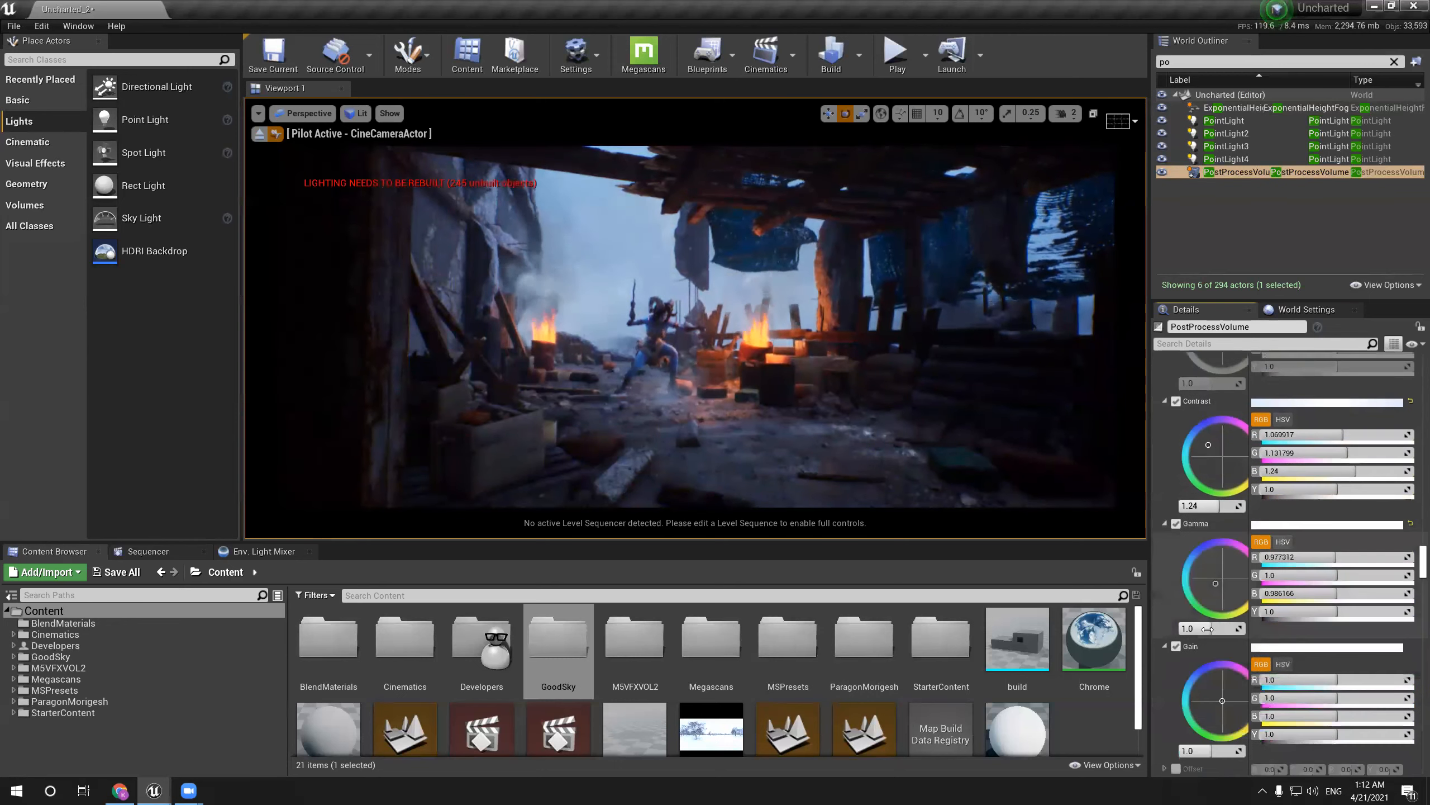
pyautogui.moveTo(1197, 631); pyautogui.dragTo(1176, 631)
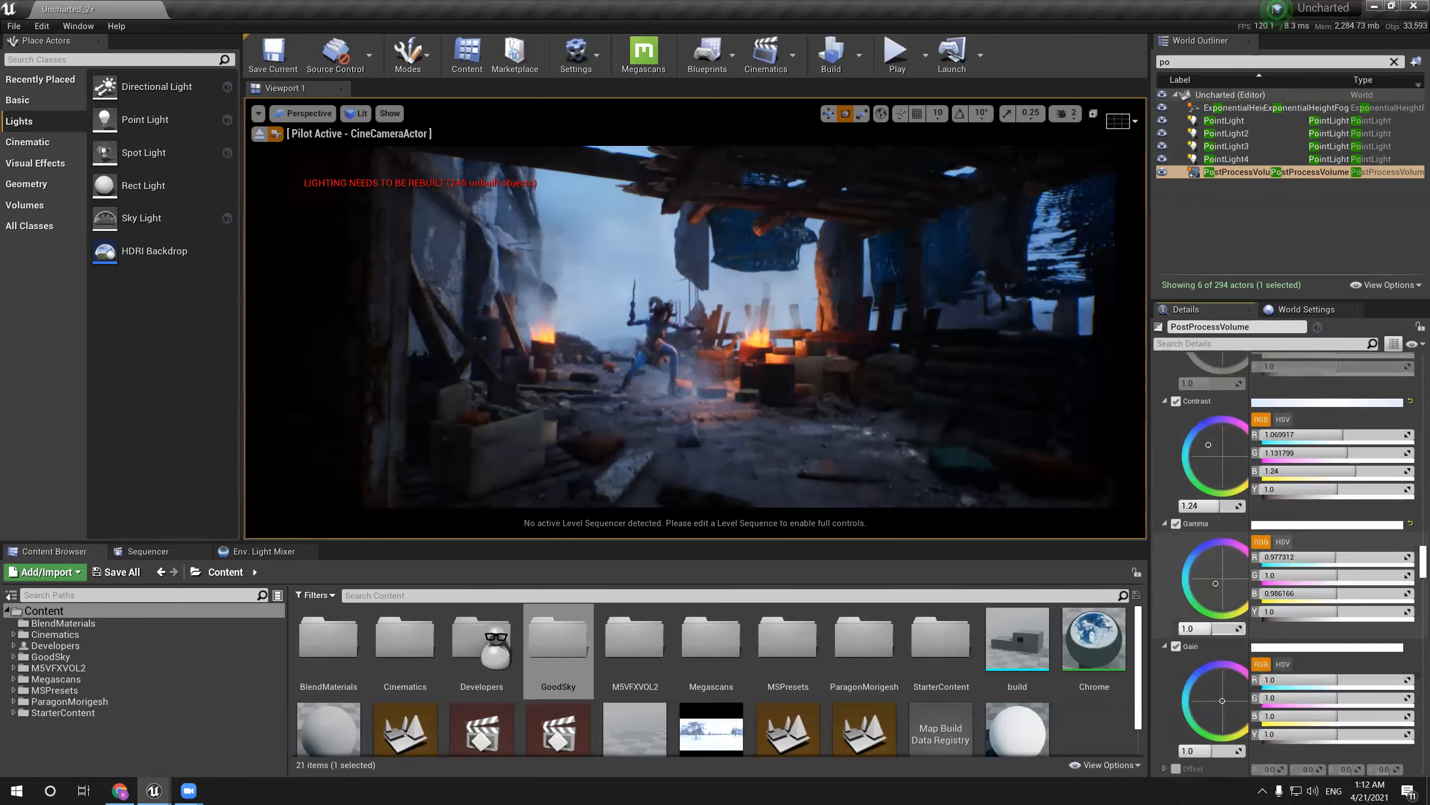
pyautogui.moveTo(1197, 628); pyautogui.dragTo(1186, 662)
pyautogui.scroll(-3, 1211, 695)
pyautogui.hotkey('ctrl', 'z')
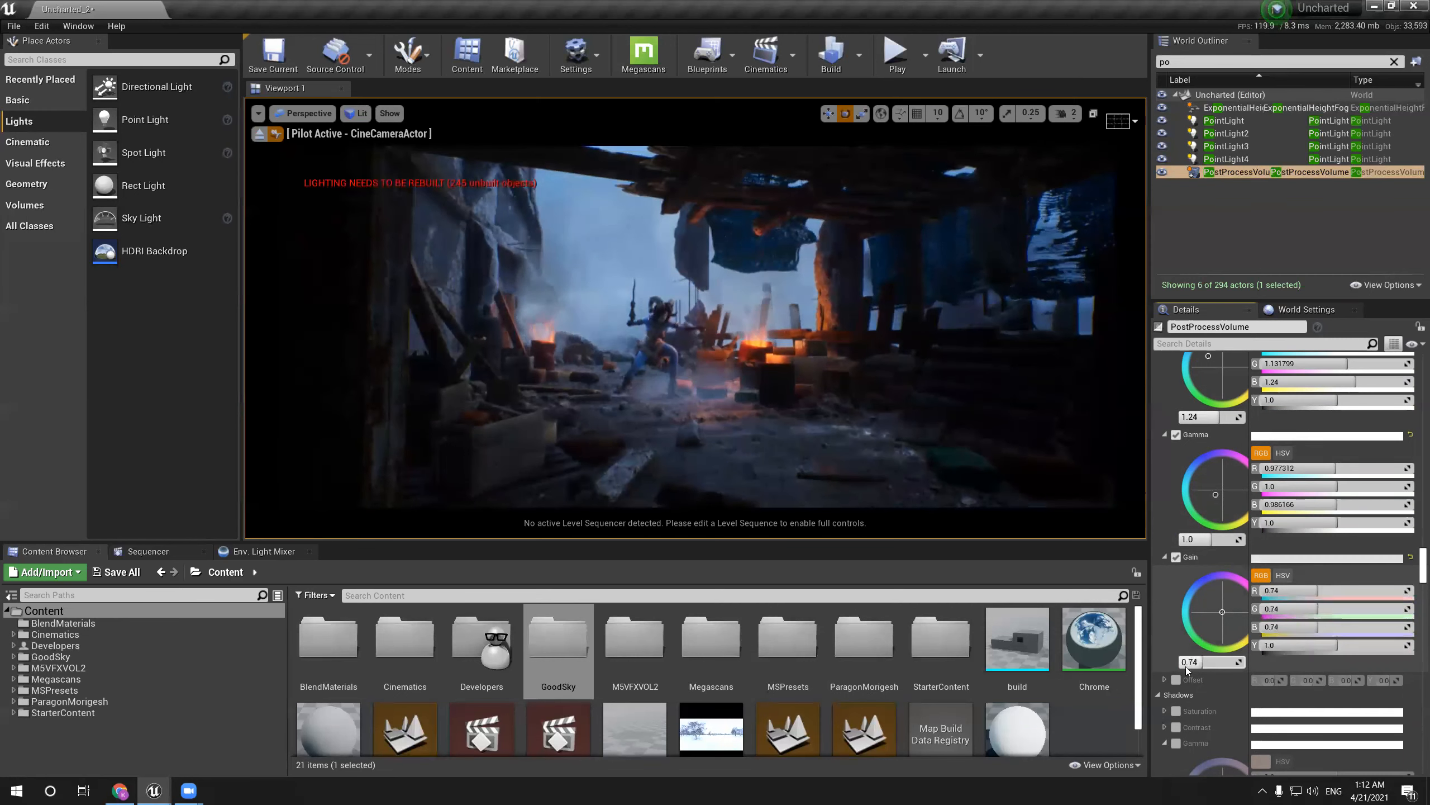
pyautogui.hotkey('ctrl', 'z')
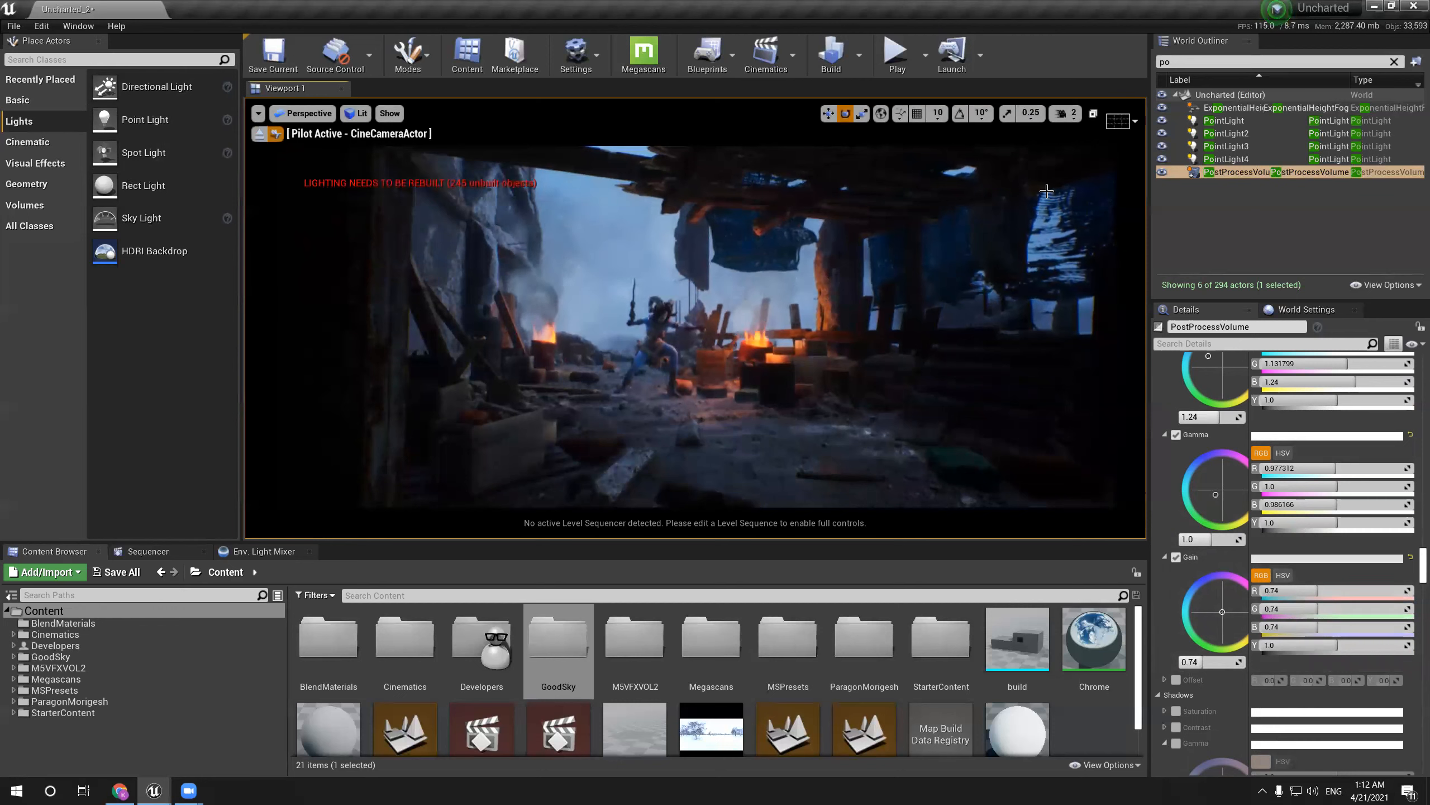
# Find the HDRIBackdrop2 actor, try an intensity of 2.0, set it to 1.0, and check the shot full screen without editor icons
pyautogui.click(1199, 61)
pyautogui.write('hdr')
pyautogui.click(1209, 113)
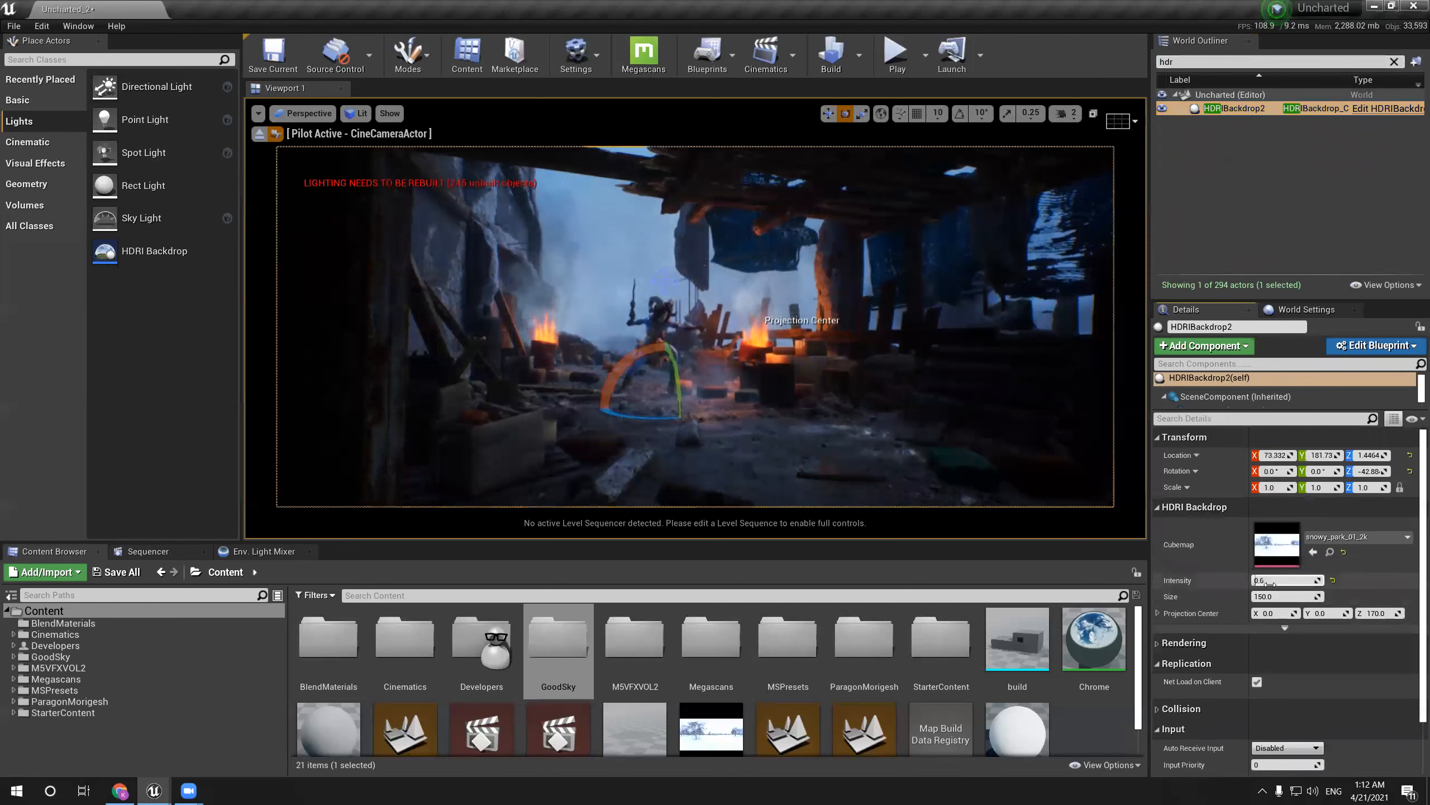
pyautogui.write('2.0')
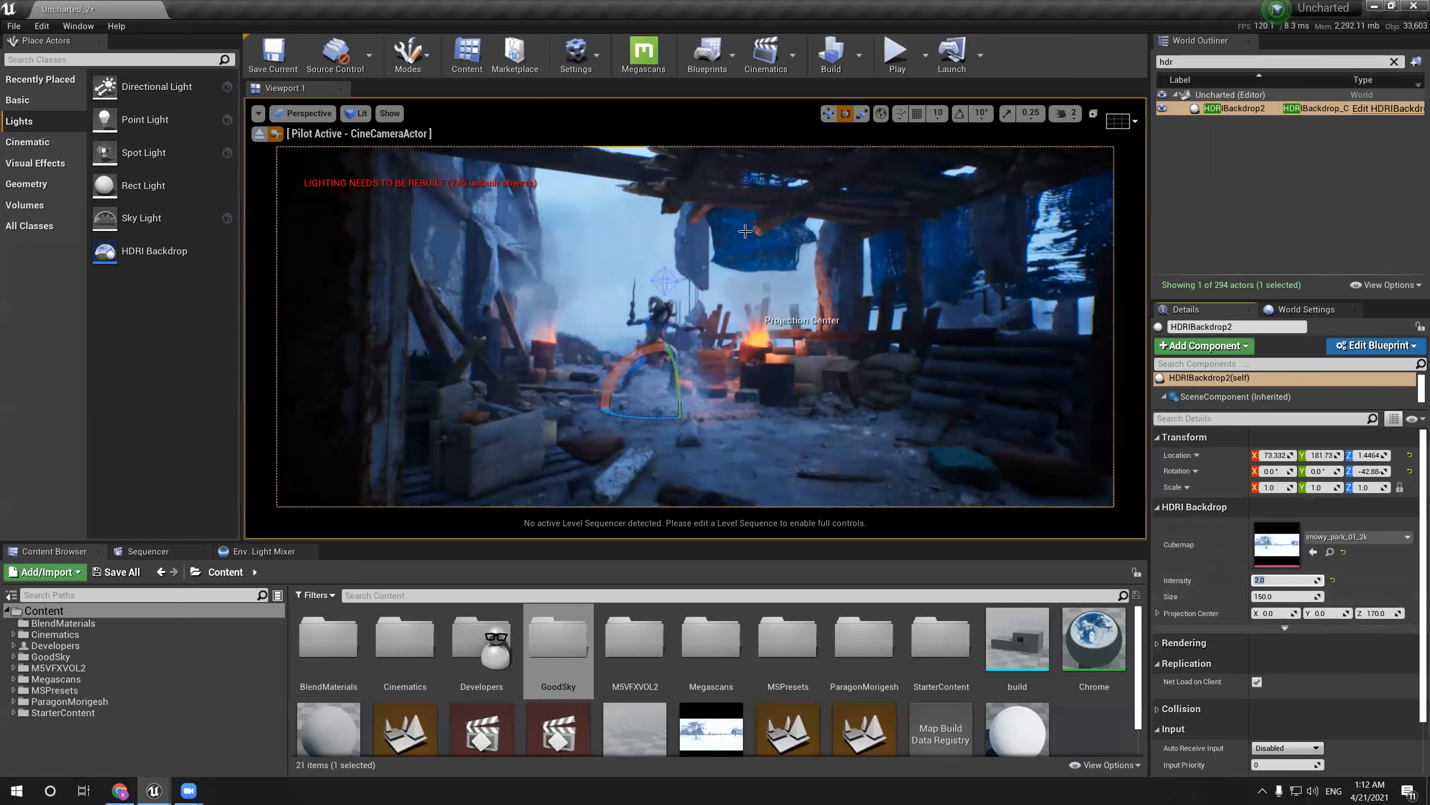
pyautogui.write('1.0')
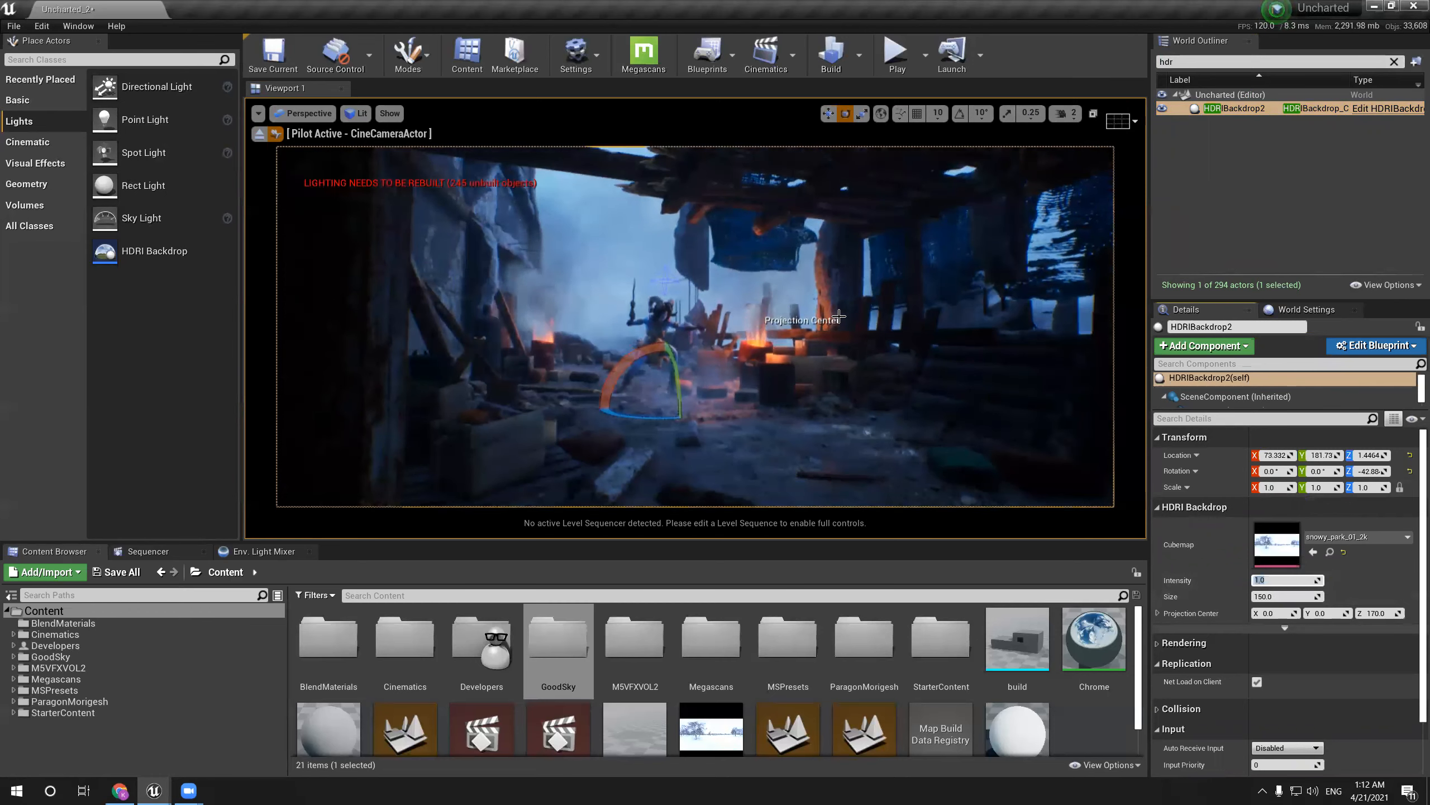
pyautogui.click(903, 347)
pyautogui.press('F11')
pyautogui.press('g')
pyautogui.press('g')
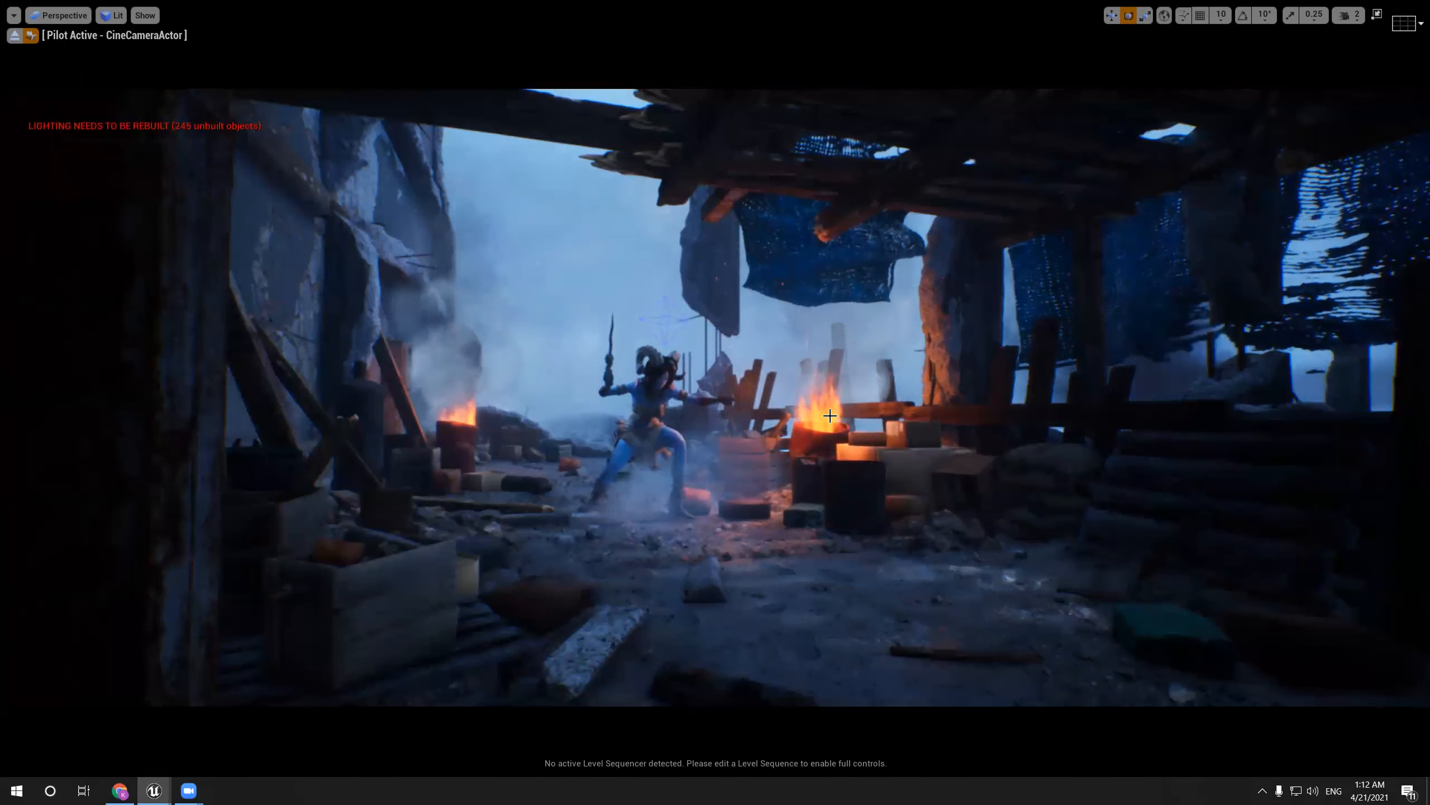
pyautogui.press('g')
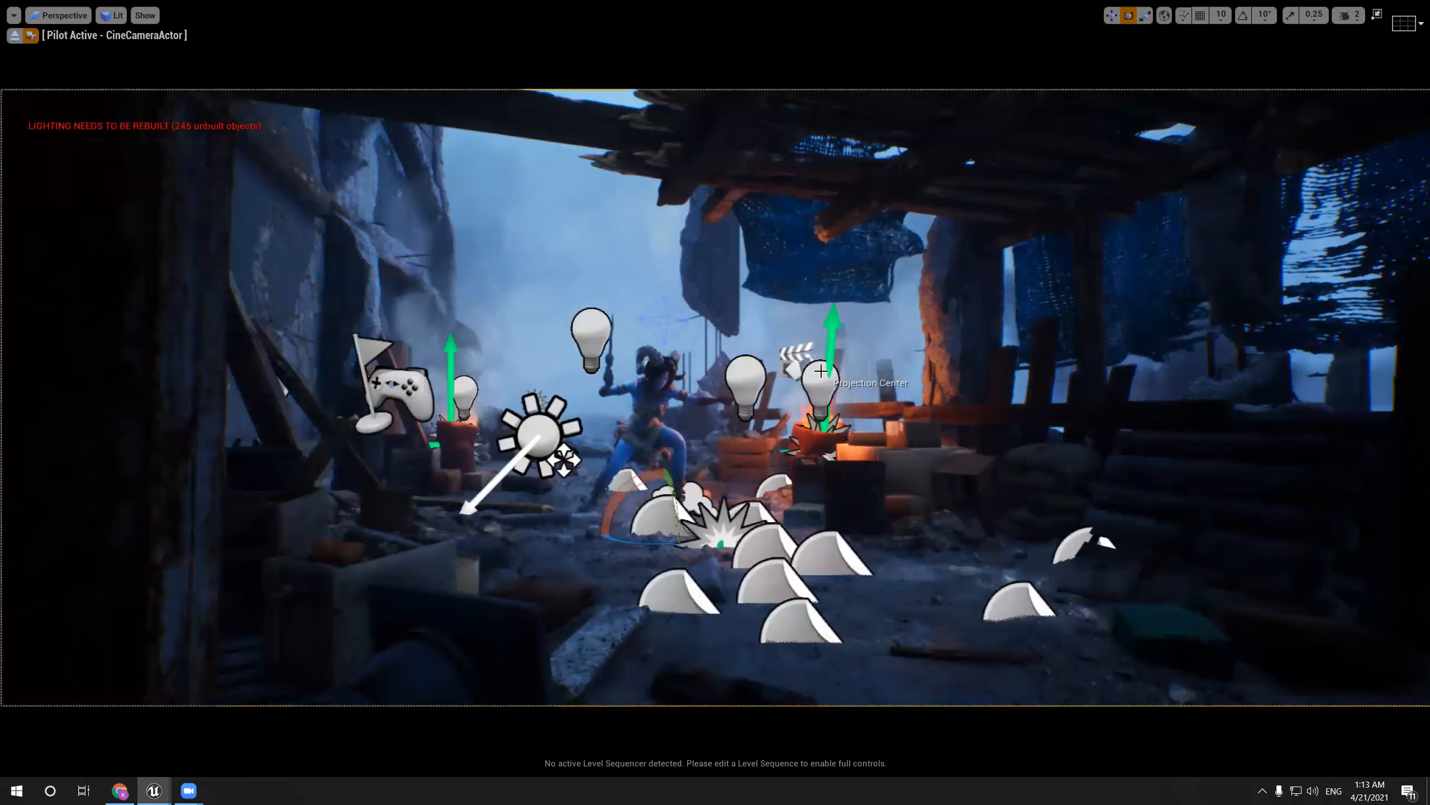
pyautogui.press('F11')
# Select the PointLight at the fire barrel beside the character and place a duplicate higher up beneath the wooden roof
pyautogui.scroll(-5, 1239, 215)
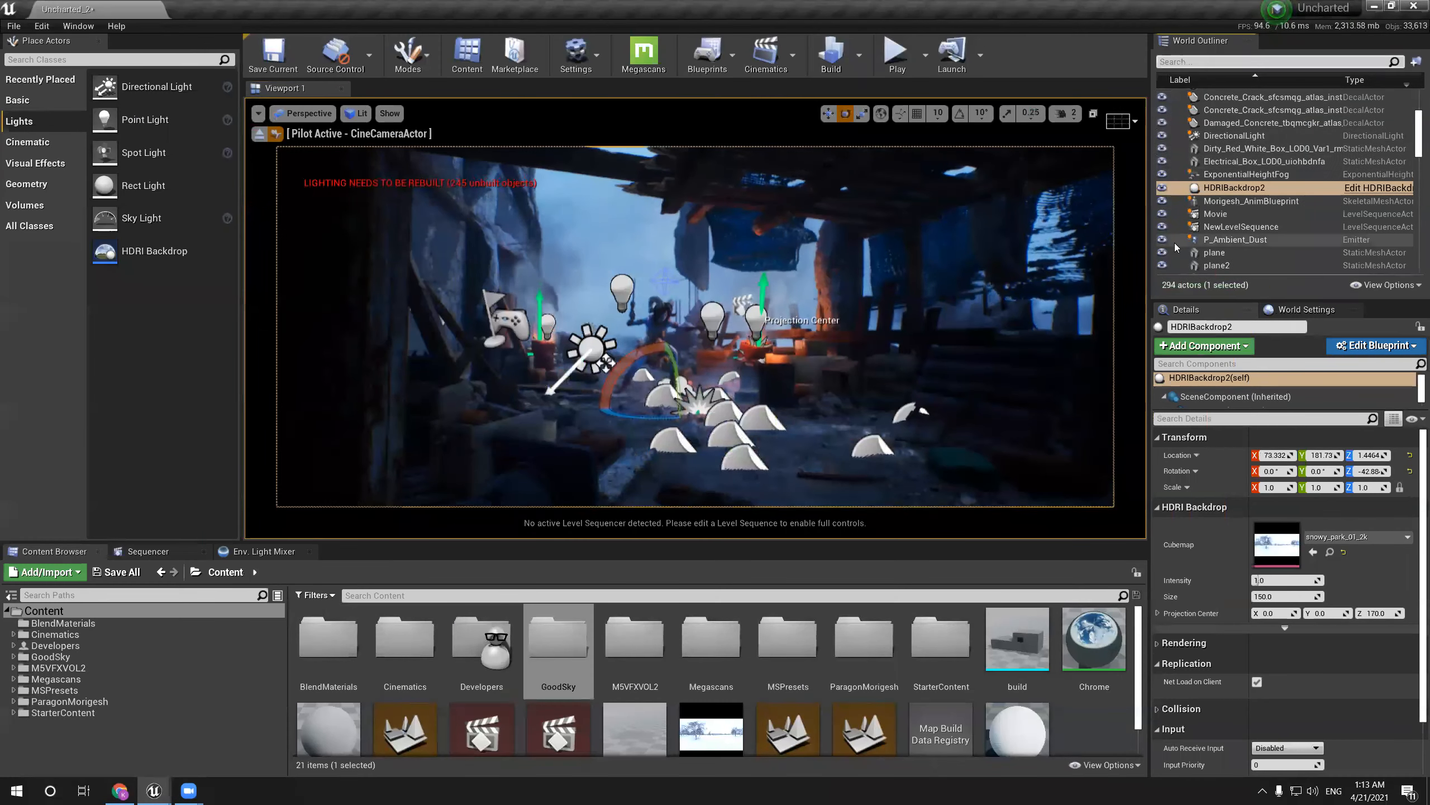
pyautogui.scroll(-3, 1227, 186)
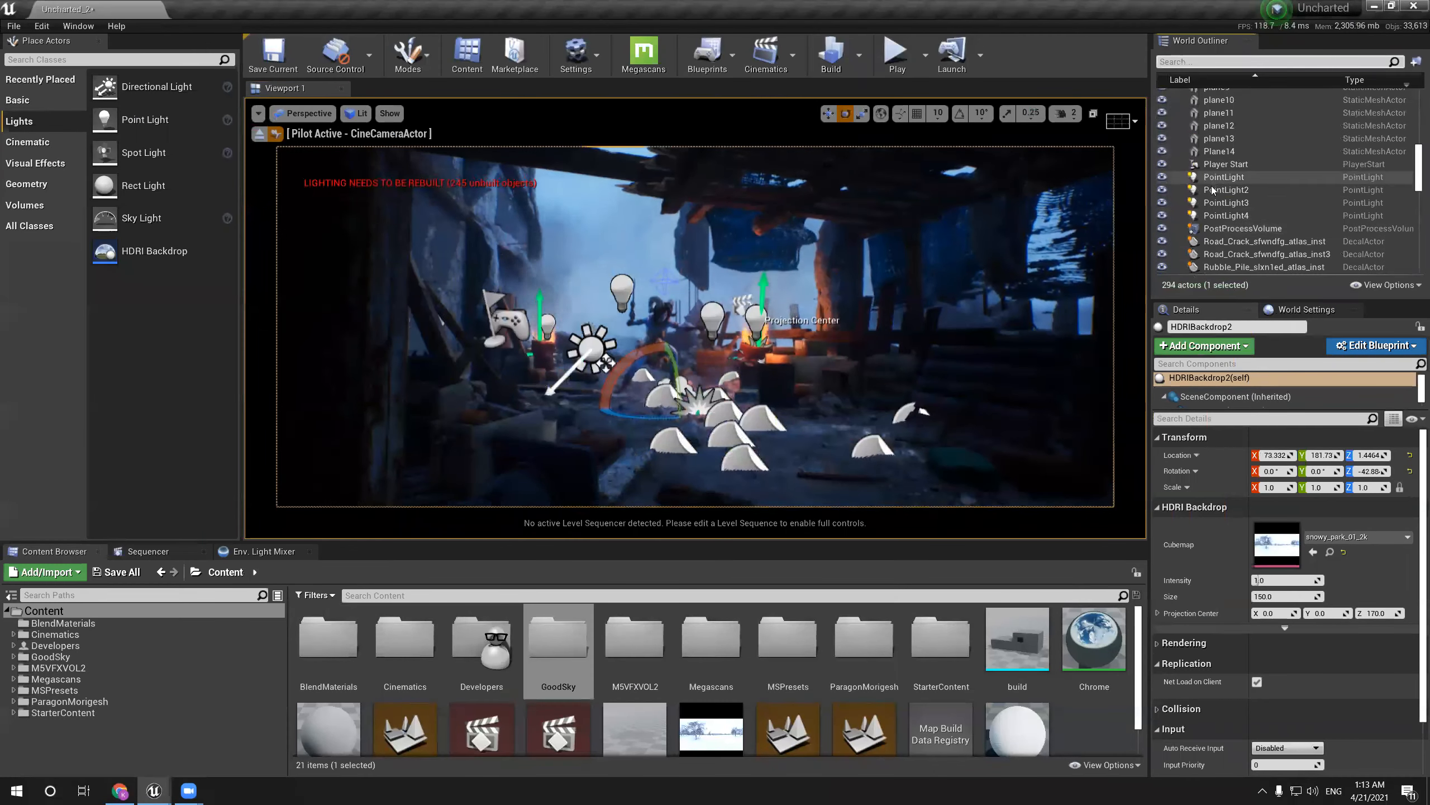
pyautogui.click(1212, 188)
pyautogui.click(1241, 179)
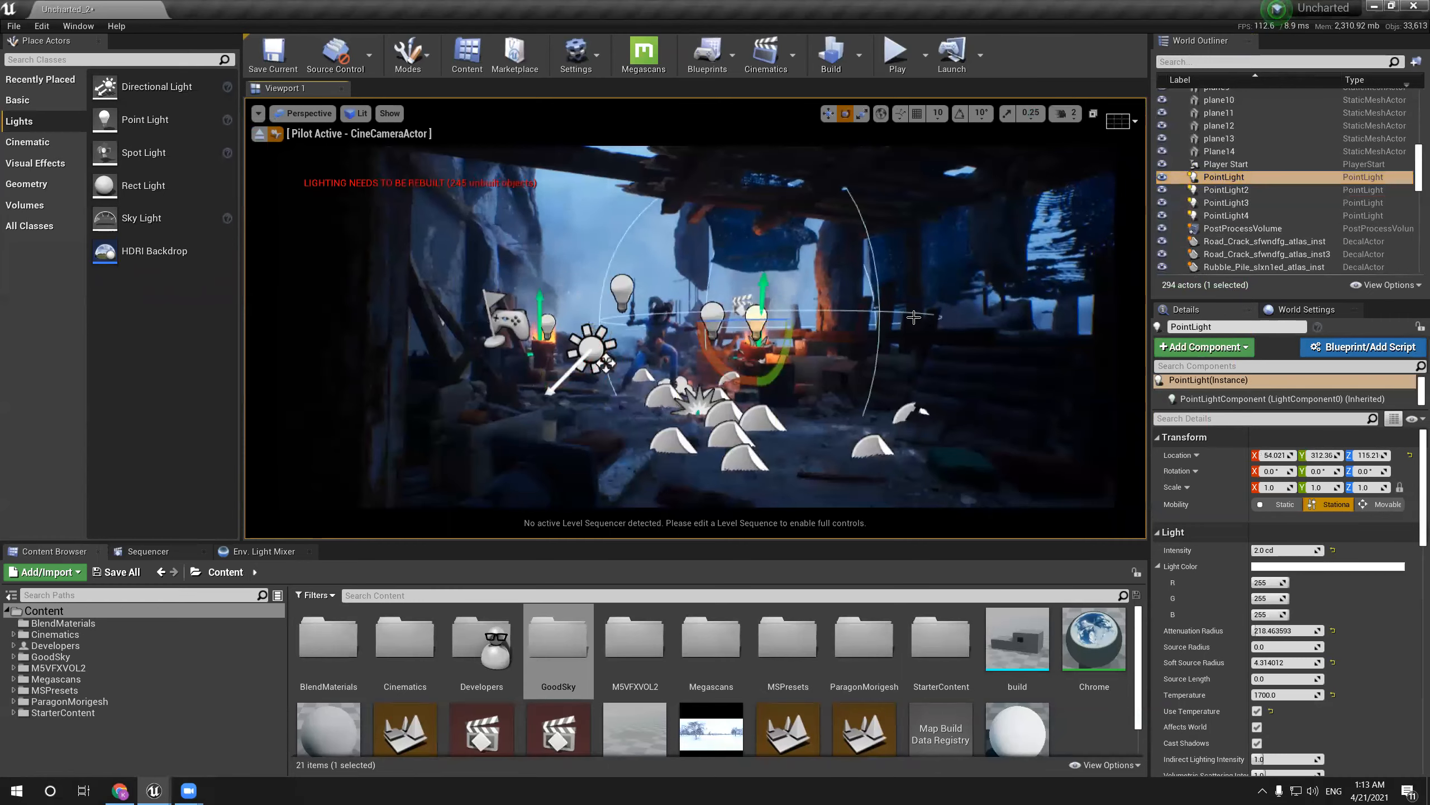
pyautogui.press('F11')
pyautogui.press('w')
pyautogui.keyDown('alt'); pyautogui.moveTo(857, 390); pyautogui.dragTo(924, 288); pyautogui.keyUp('alt')
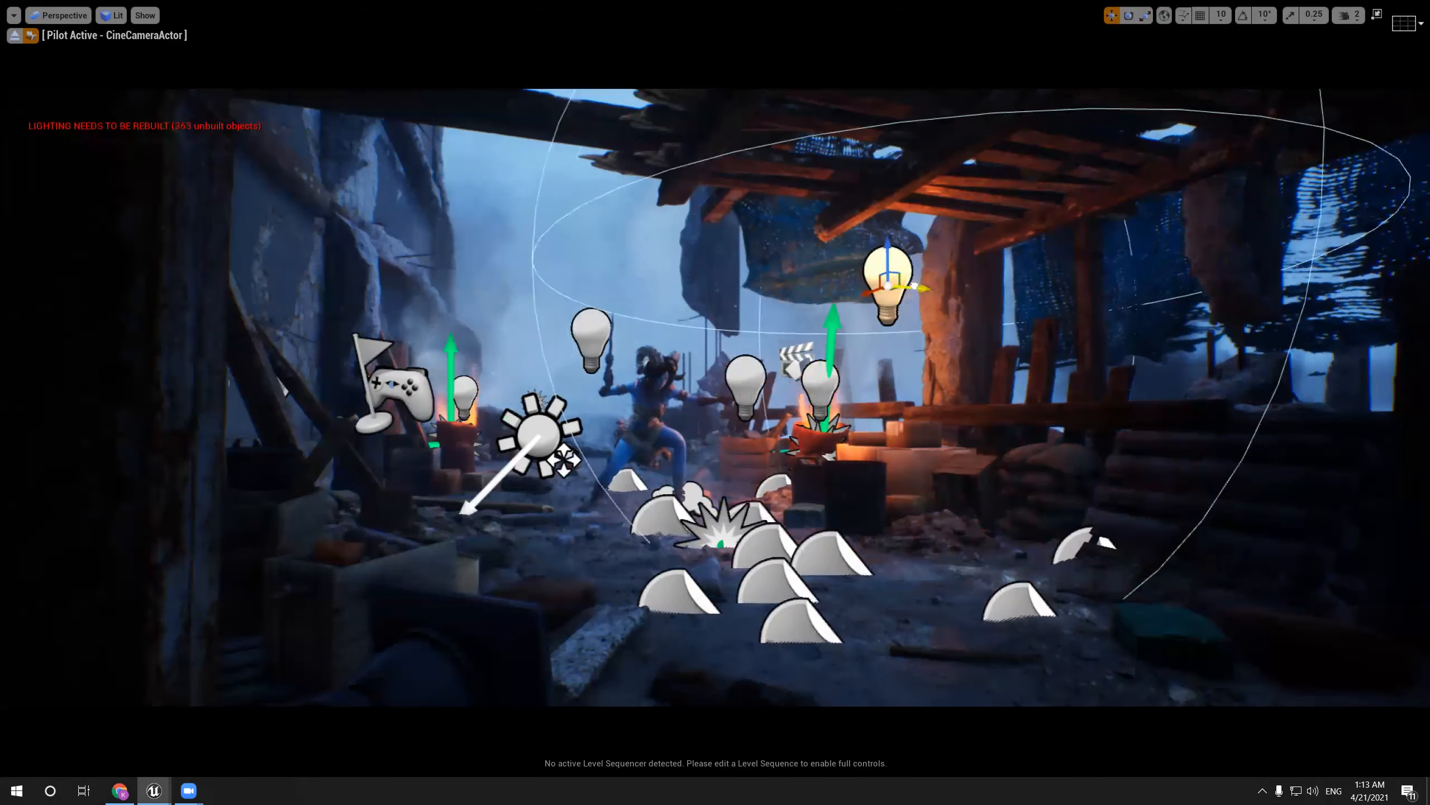
# Set the duplicated point light's intensity to 0.5 cd and undo its trial deletion
pyautogui.press('F11')
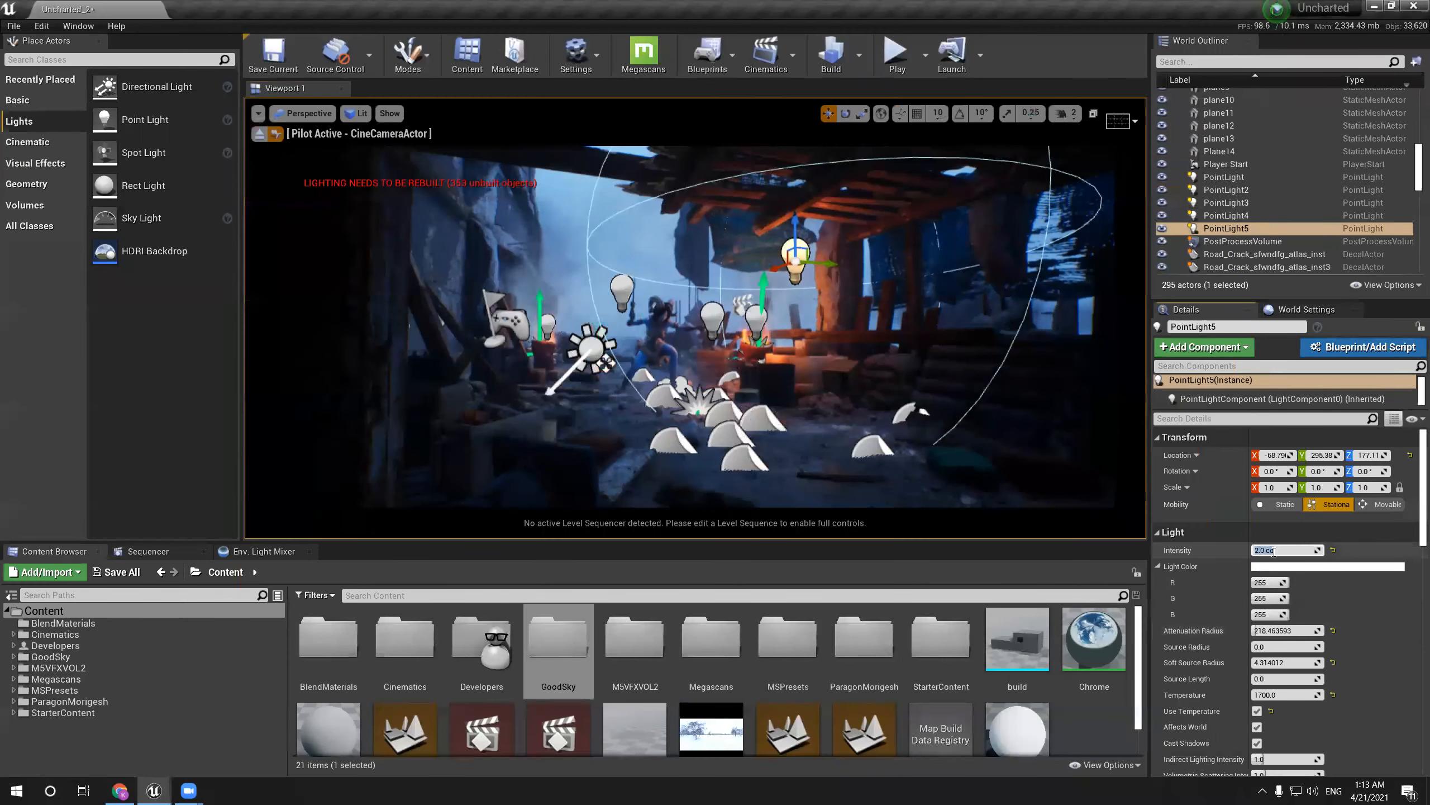
pyautogui.write('0.5')
pyautogui.press('Return')
pyautogui.press('F11')
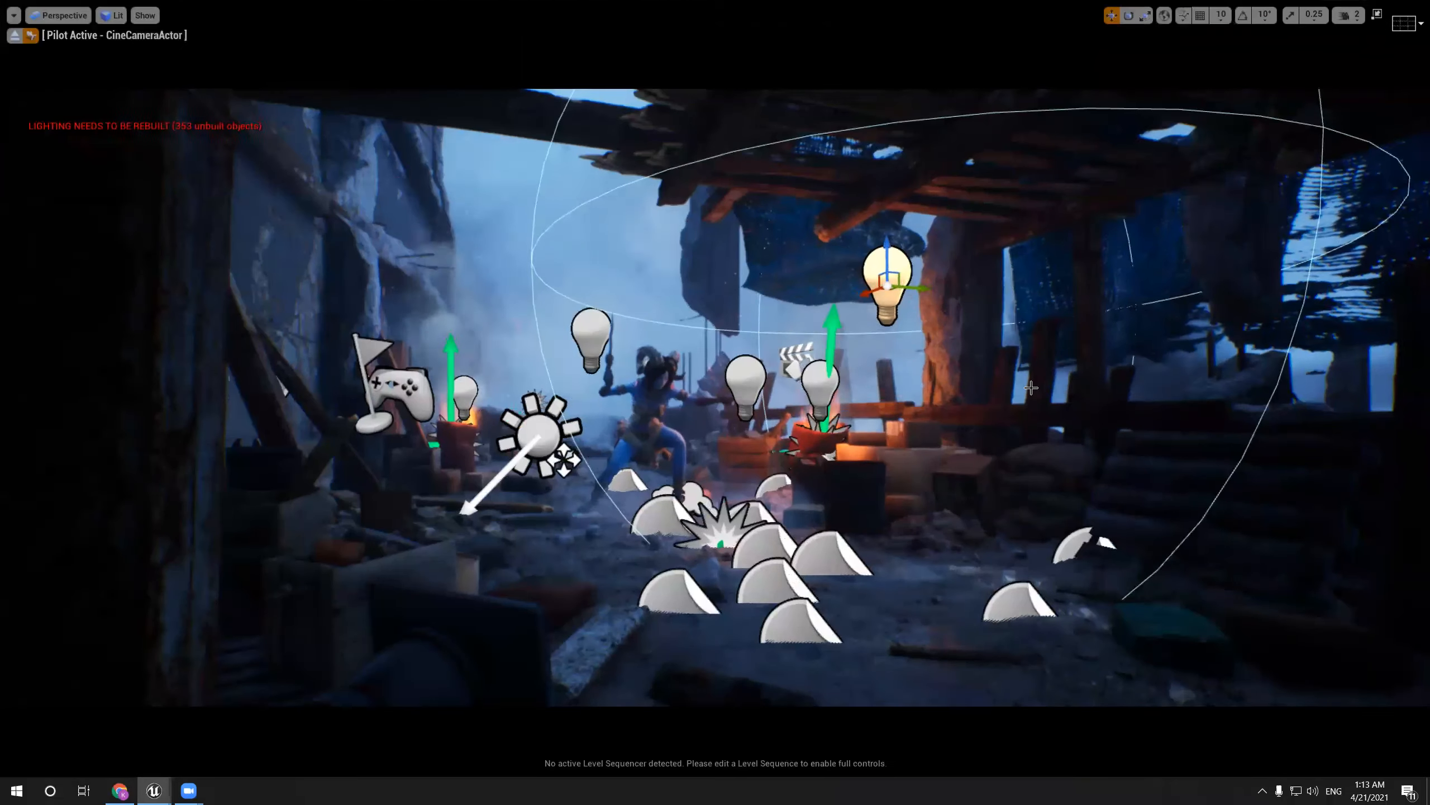
pyautogui.hotkey('ctrl', 'z')
pyautogui.hotkey('ctrl', 'z')
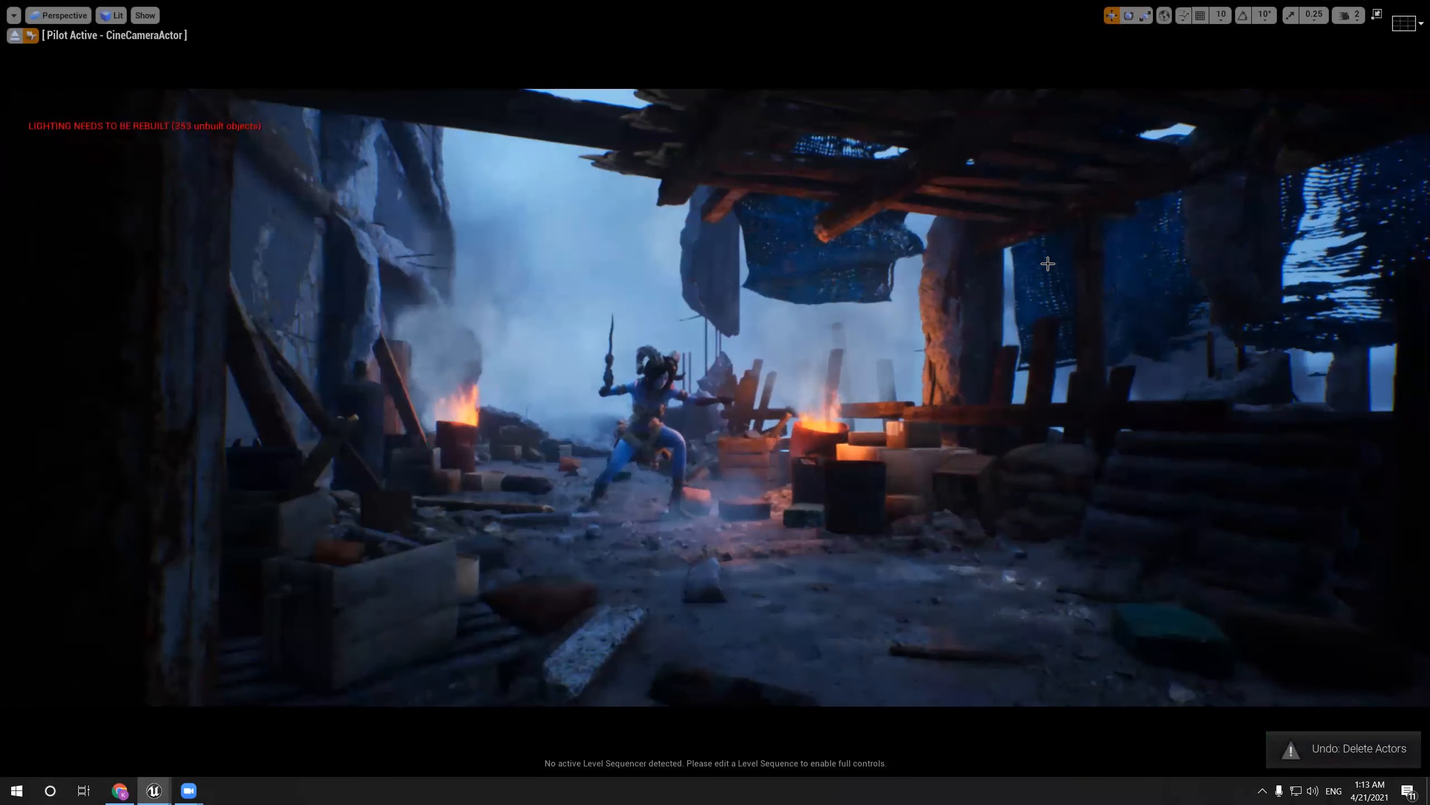
# Check the relit scene full screen in game view, including the close-up through CineCameraActor3
pyautogui.press('g')
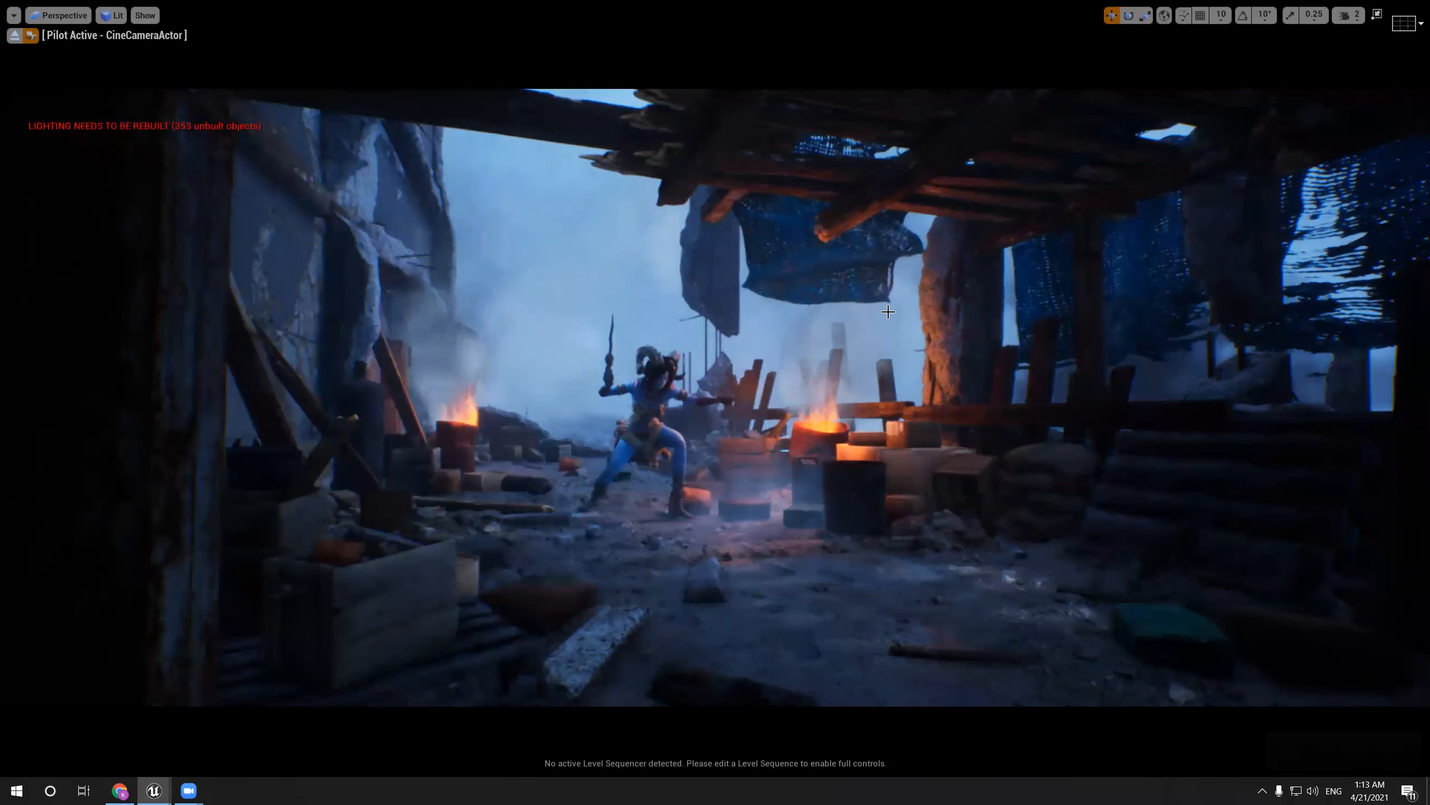
pyautogui.moveTo(874, 295)
pyautogui.mouseDown(button='right')
pyautogui.moveTo(833, 271)
pyautogui.moveTo(878, 292)
pyautogui.mouseUp(button='right')
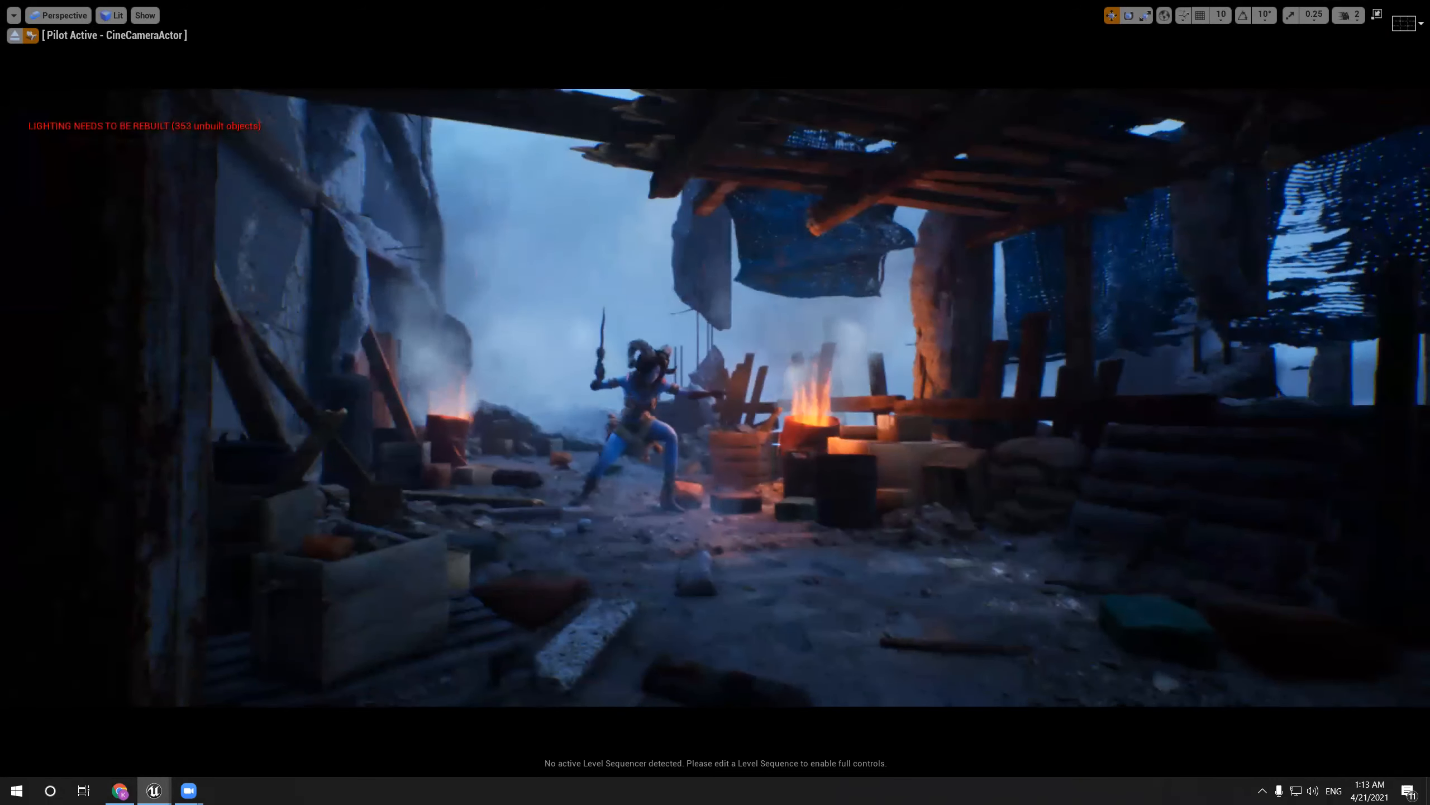
pyautogui.click(58, 15)
pyautogui.click(69, 184)
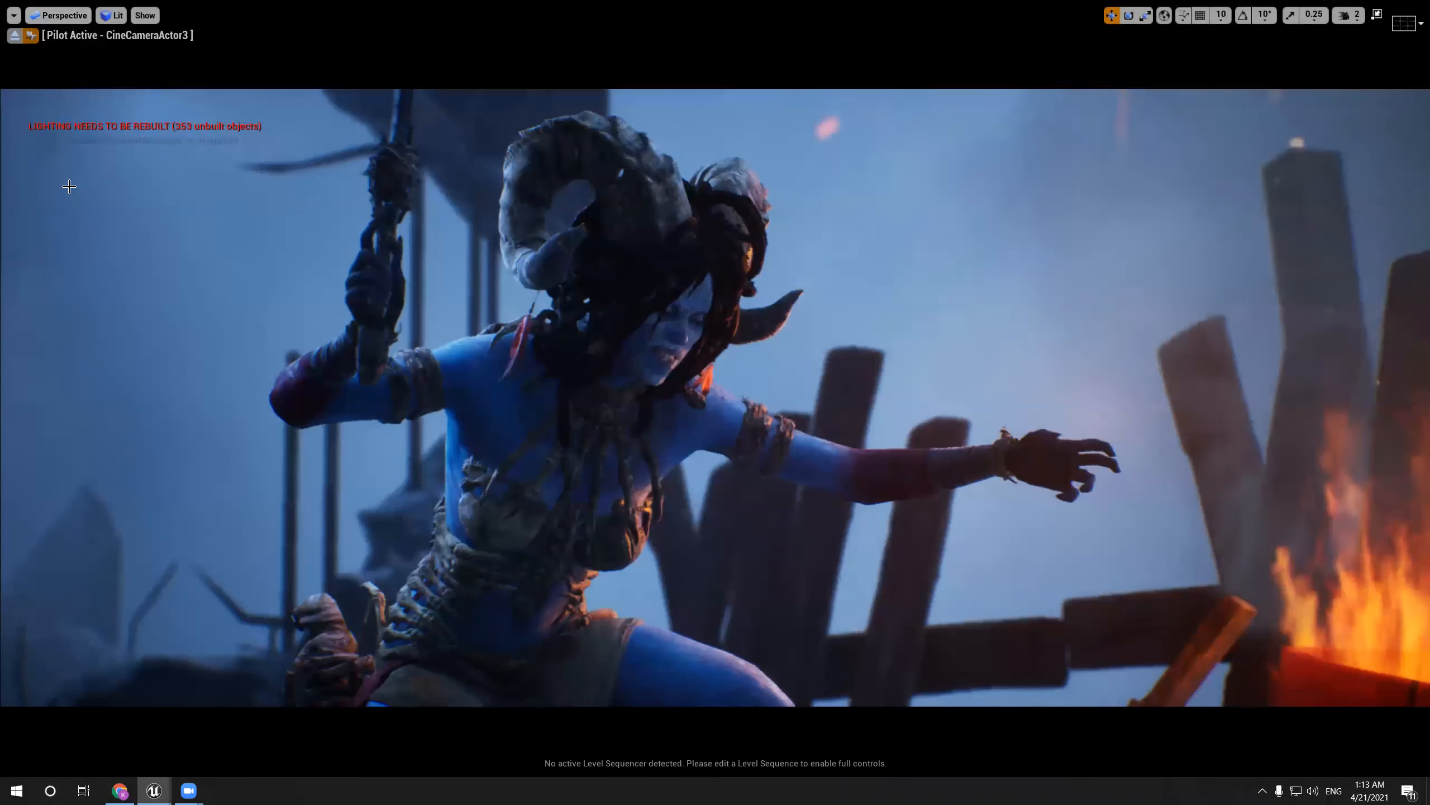
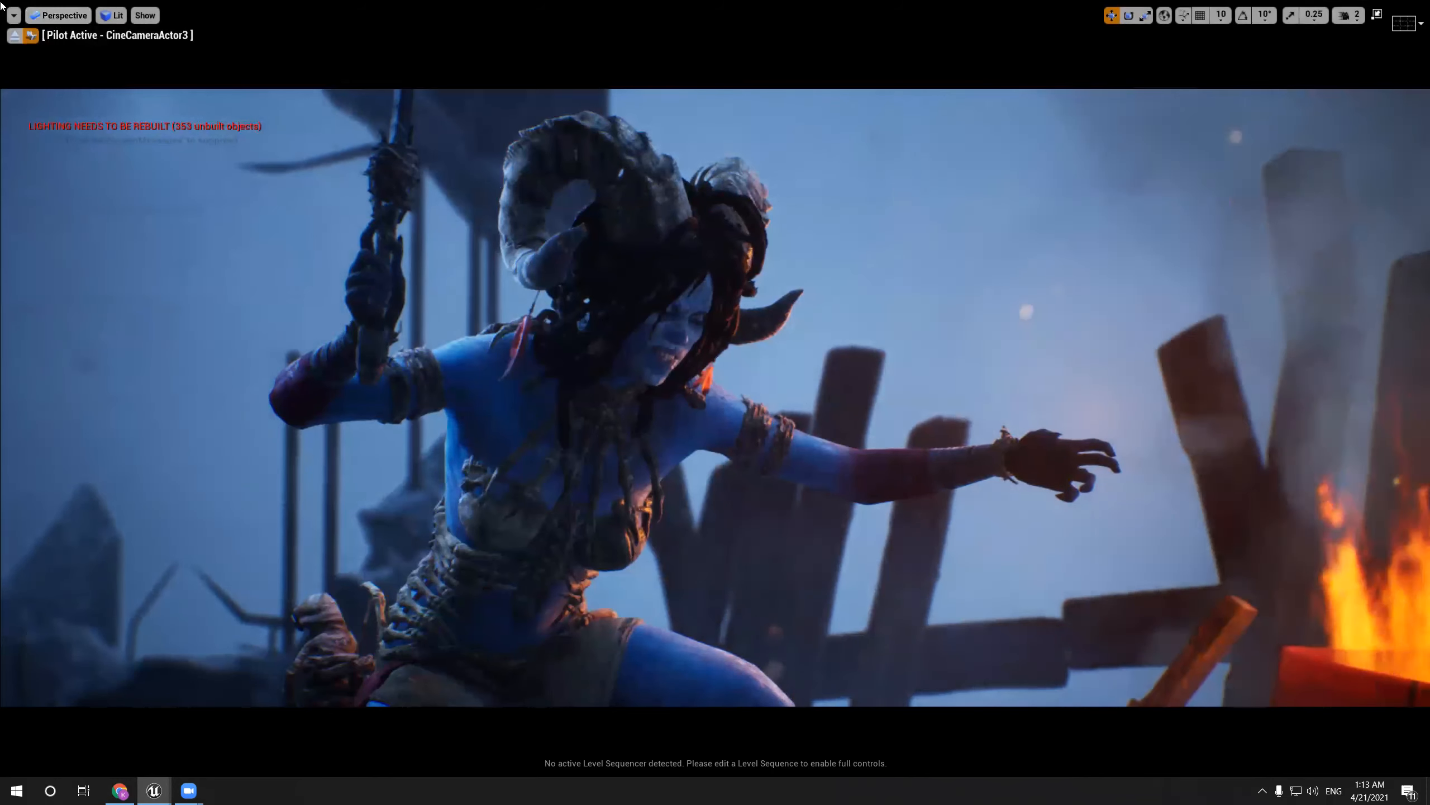
pyautogui.press('F11')
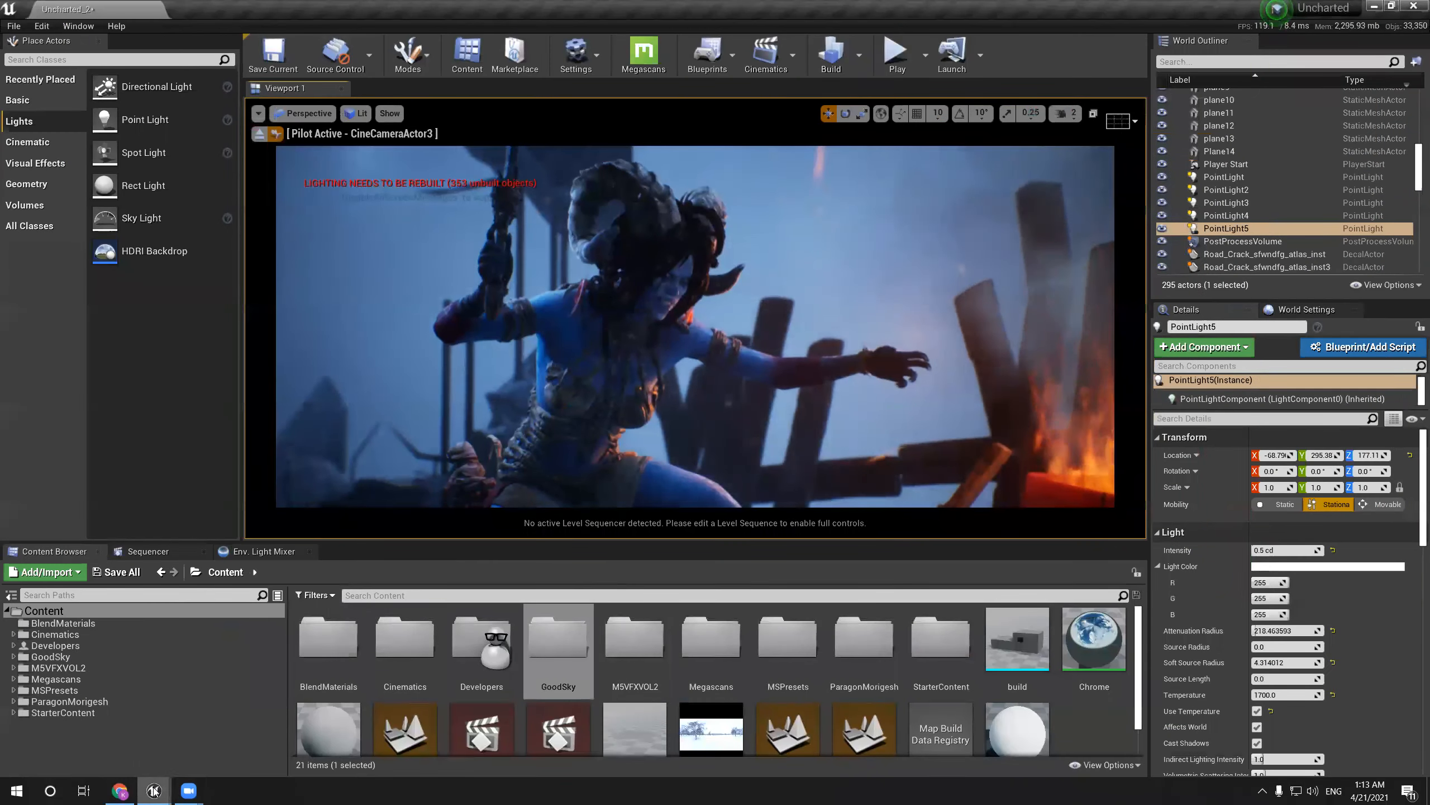
# Switch to the Unreal Editor window of the ORL2_315_RedPla project and delete the HDRIBackdrop from the lights level
pyautogui.moveTo(153, 789)
pyautogui.click(228, 727)
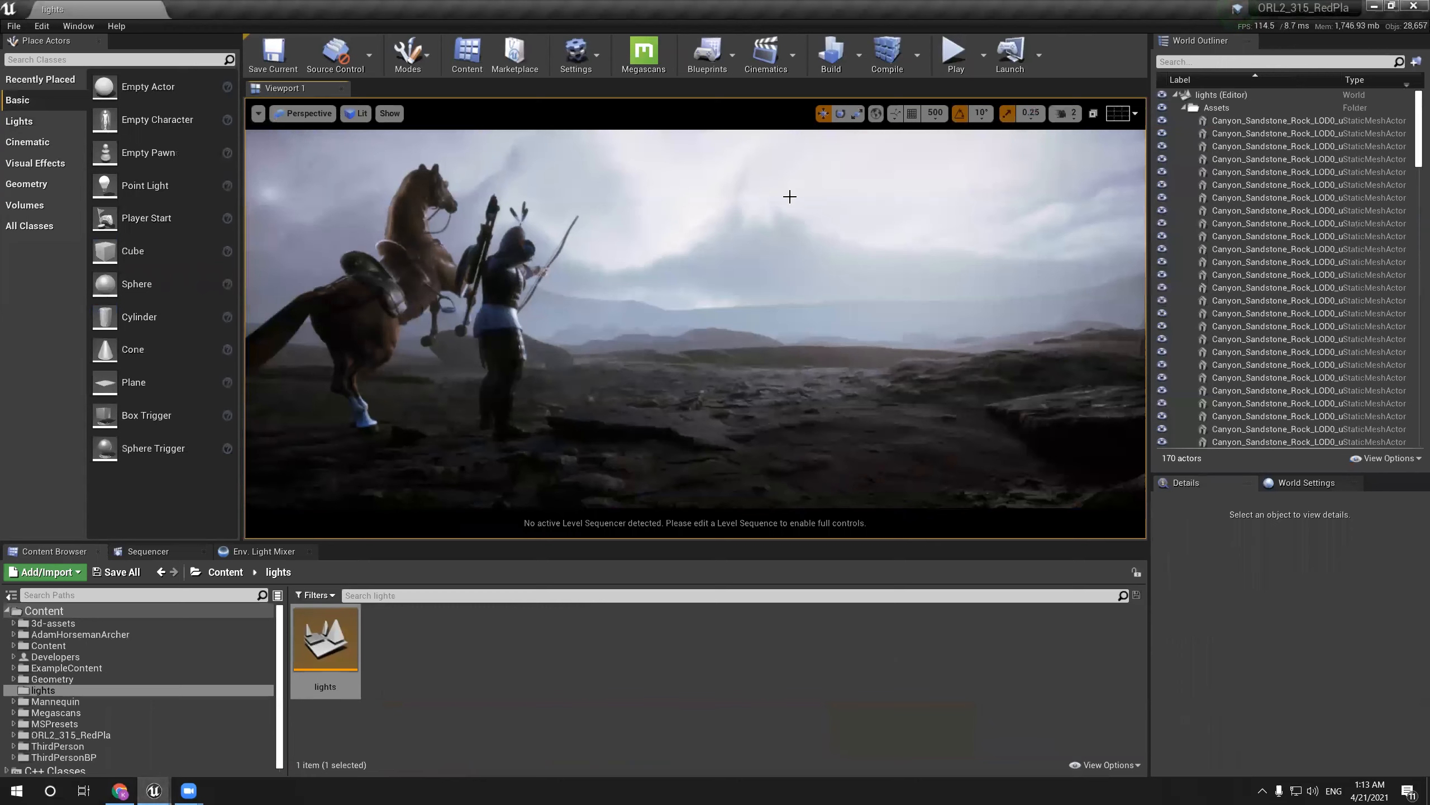
pyautogui.click(790, 197)
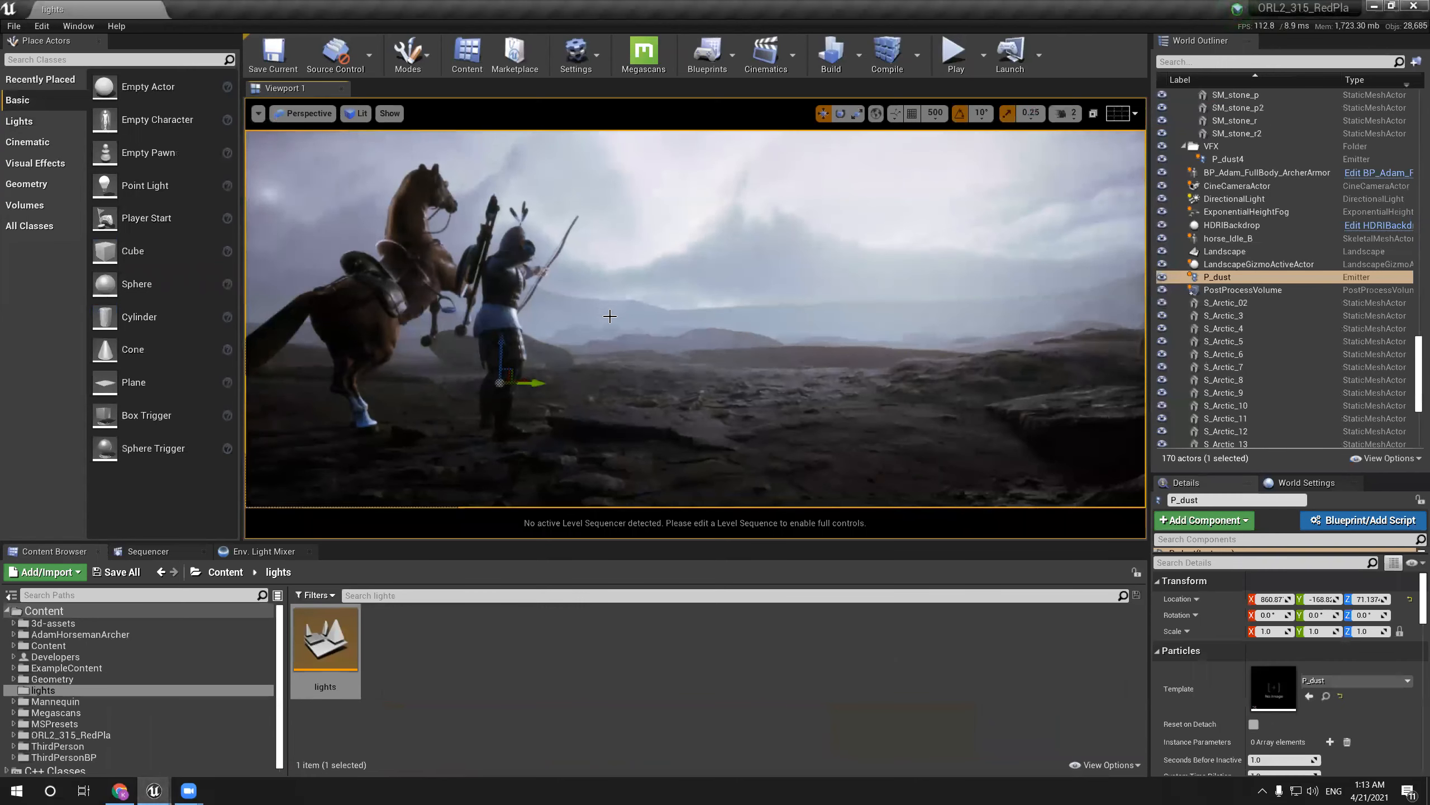
pyautogui.click(1163, 276)
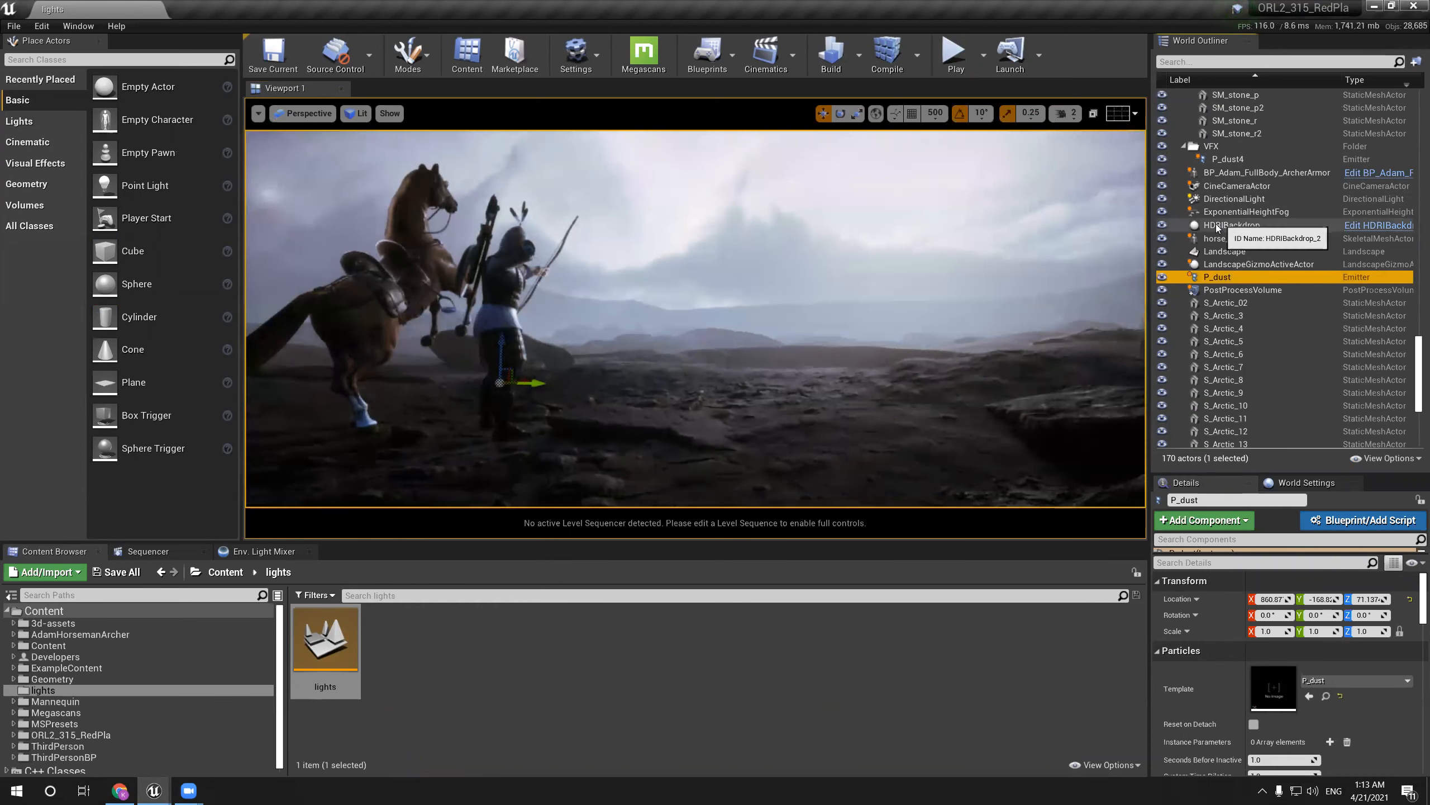
pyautogui.click(1230, 225)
pyautogui.press('Delete')
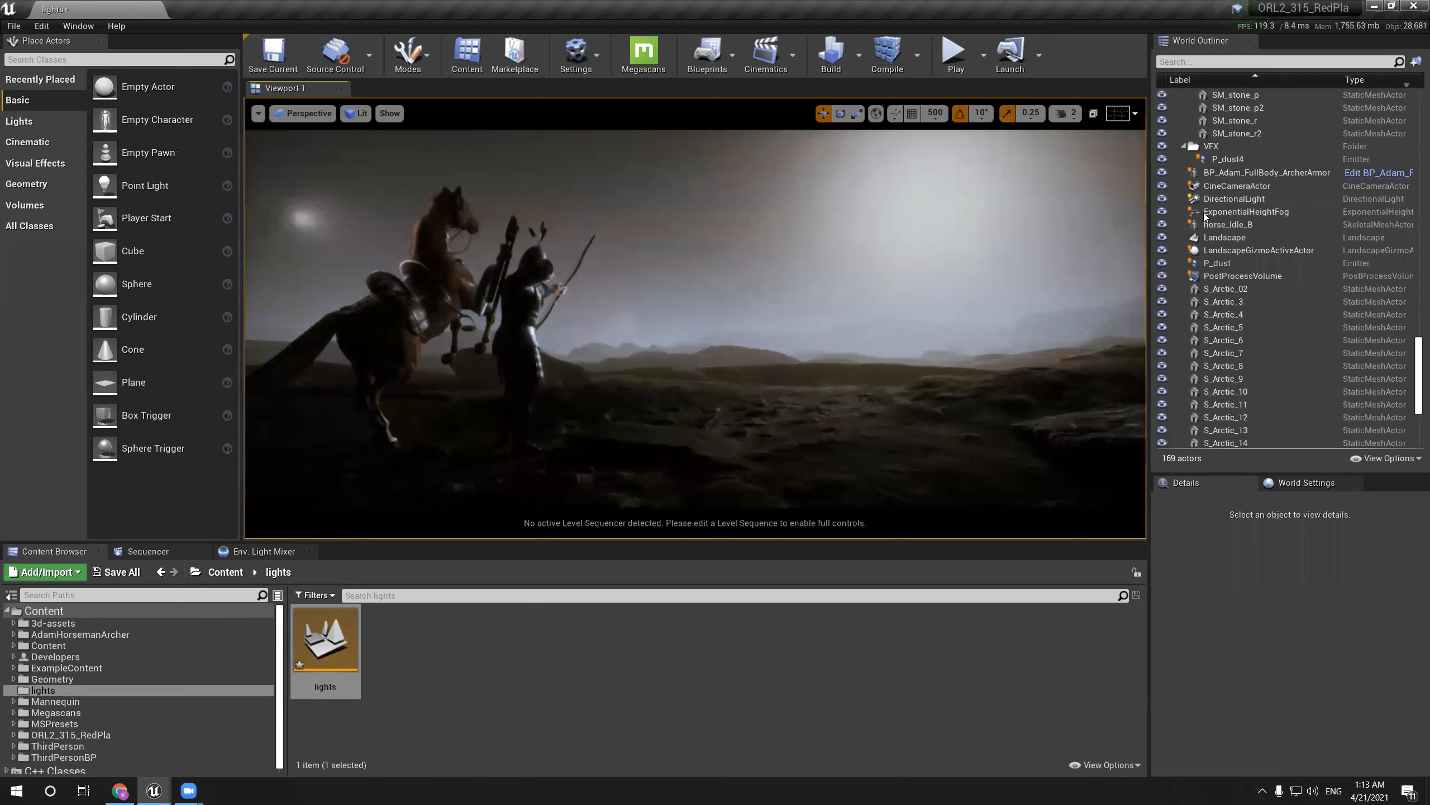
# Filter the level's actors by "ligh" and delete the directional light together with both spot lights
pyautogui.click(1216, 62)
pyautogui.write('ligh')
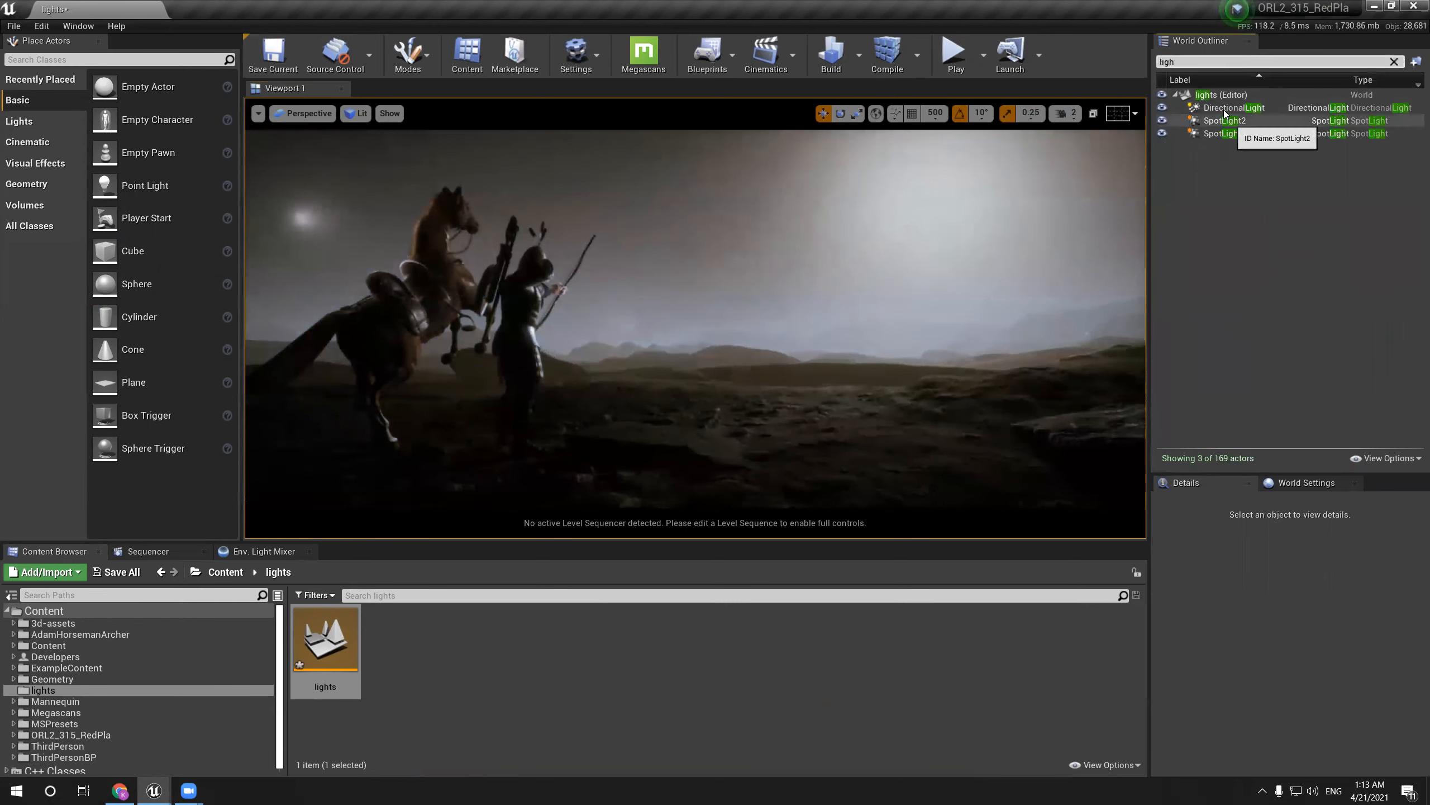
pyautogui.click(1217, 107)
pyautogui.keyDown('shift'); pyautogui.click(1207, 138); pyautogui.keyUp('shift')
pyautogui.press('Delete')
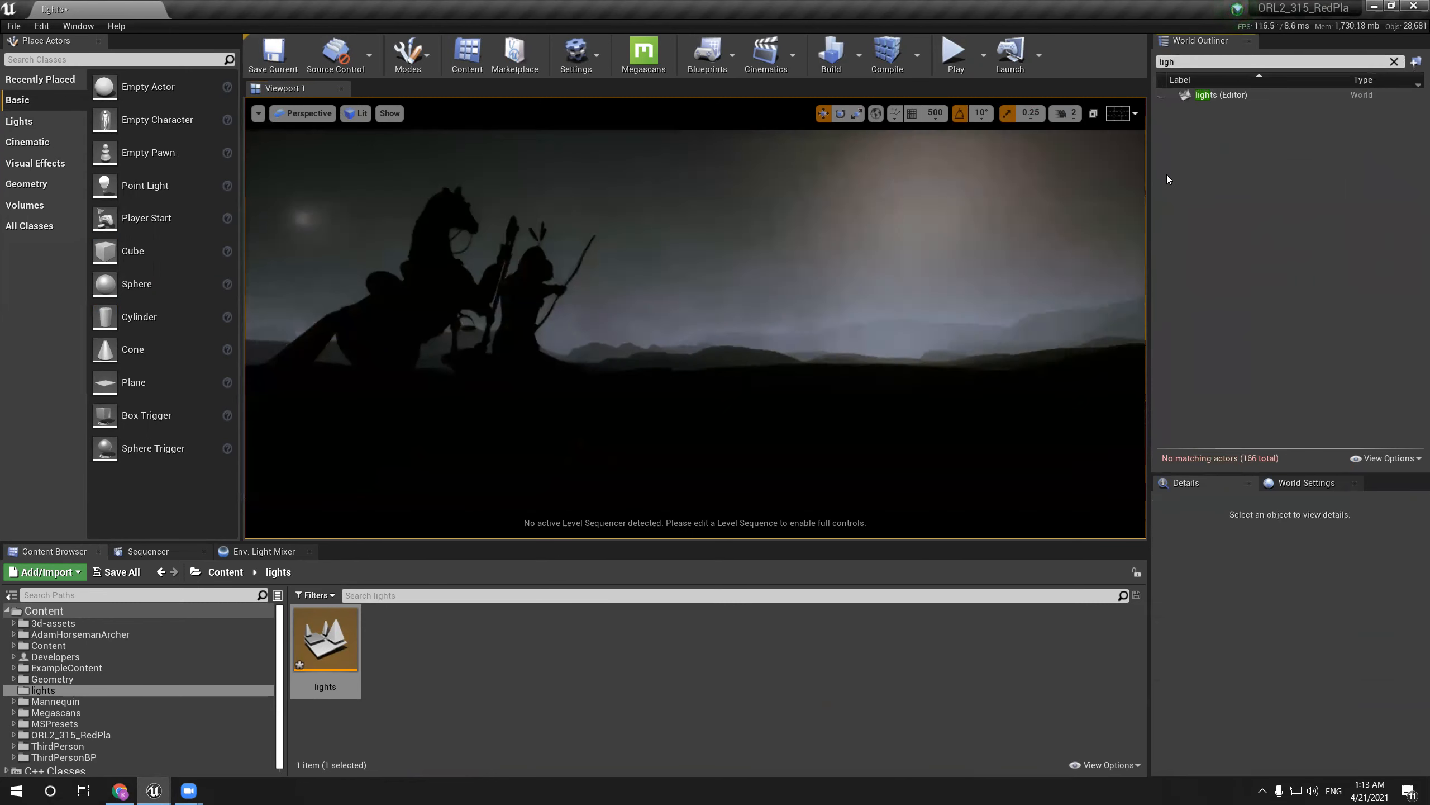
# Filter the level's actors by "fo" and delete the ExponentialHeightFog
pyautogui.click(1182, 59)
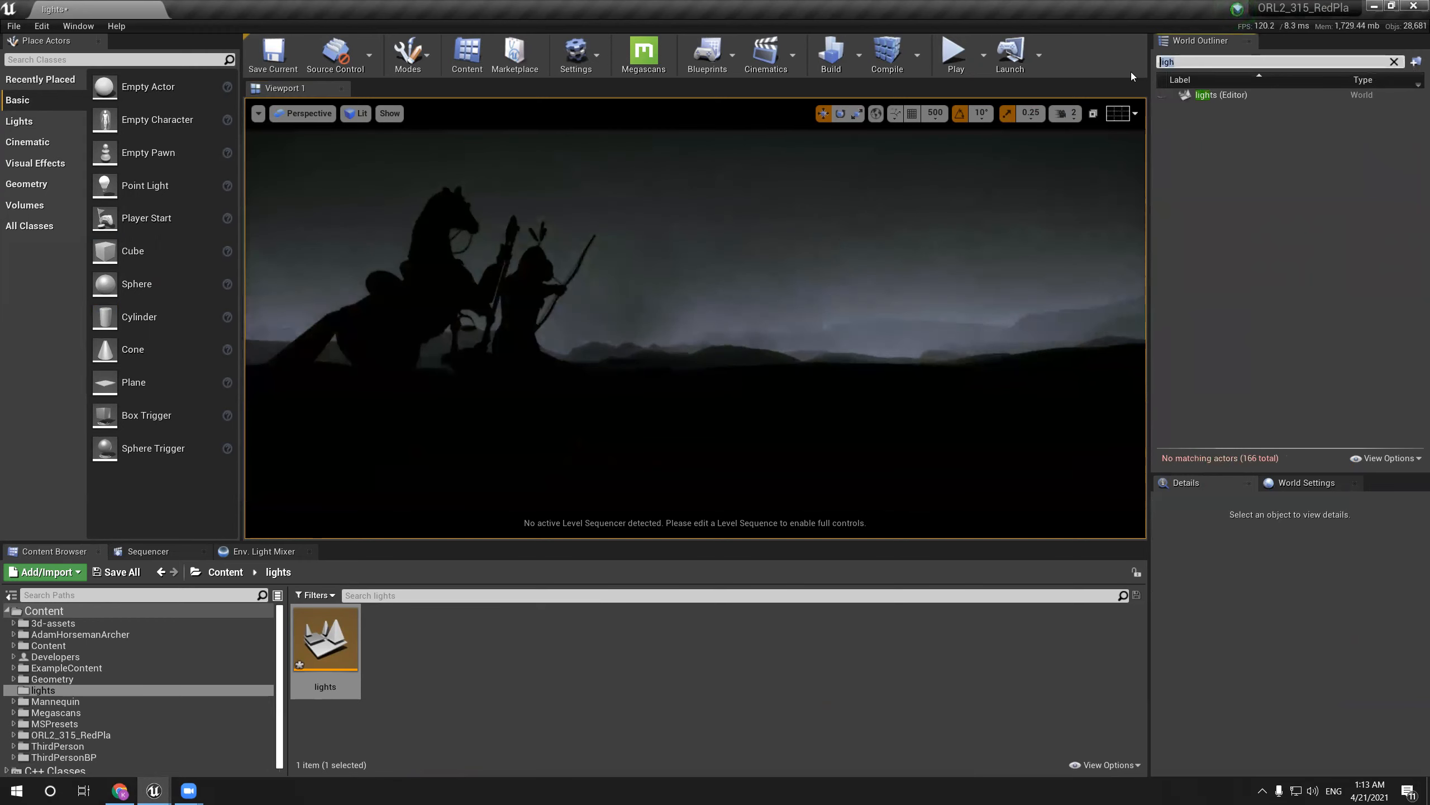
pyautogui.write('fo')
pyautogui.click(1213, 135)
pyautogui.press('Delete')
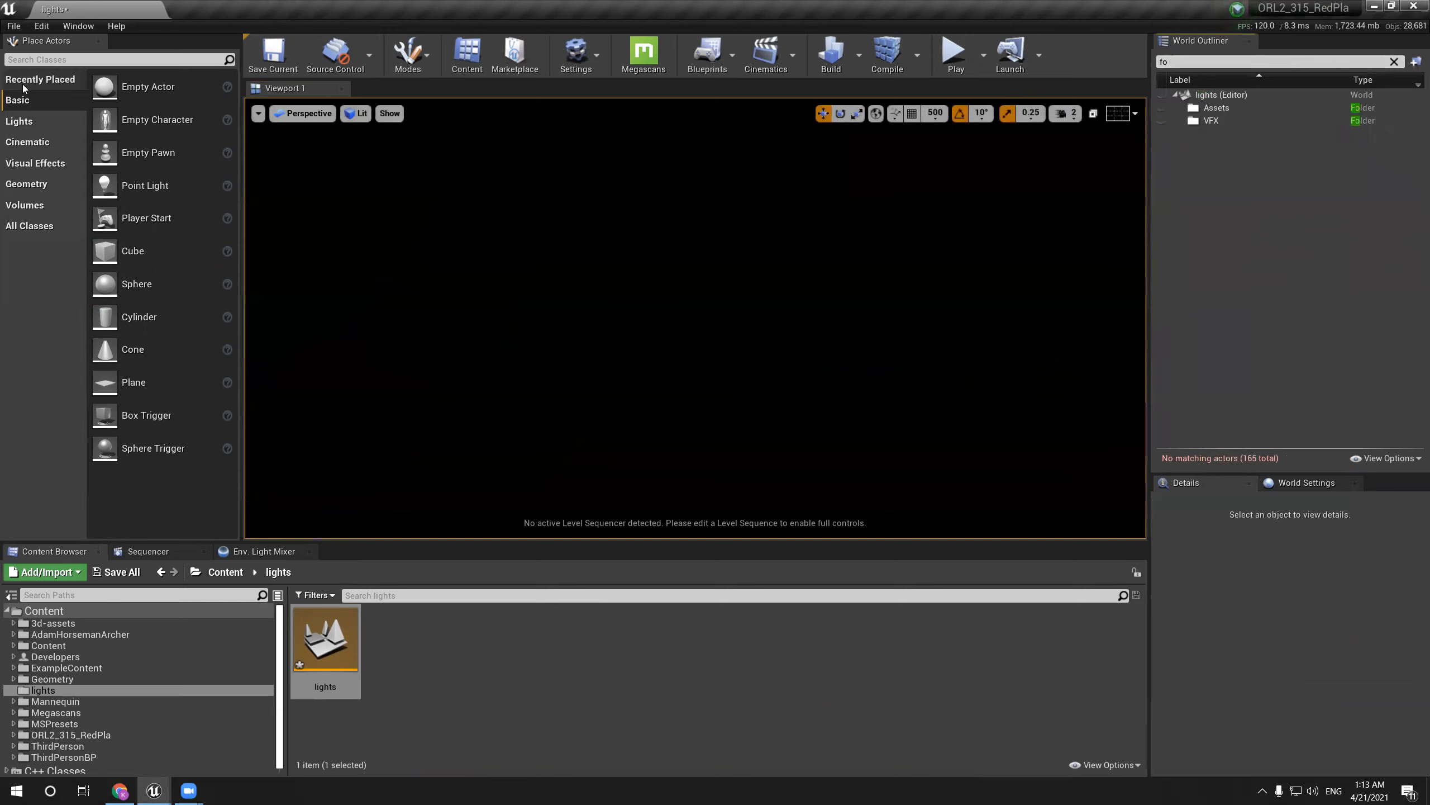
# Bring up the Env. Light Mixer and enlarge the viewport slightly above it
pyautogui.click(325, 599)
pyautogui.click(519, 66)
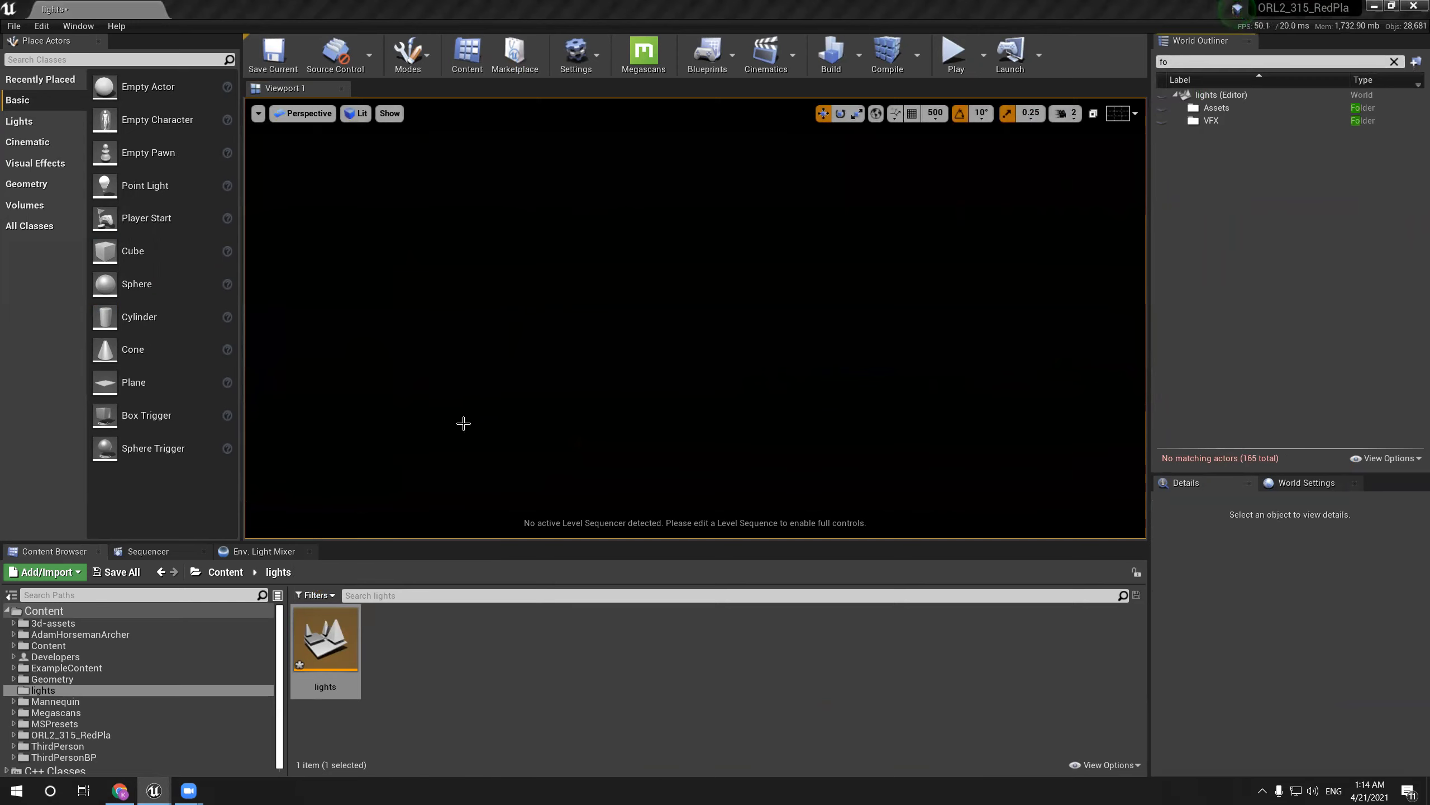
pyautogui.click(256, 550)
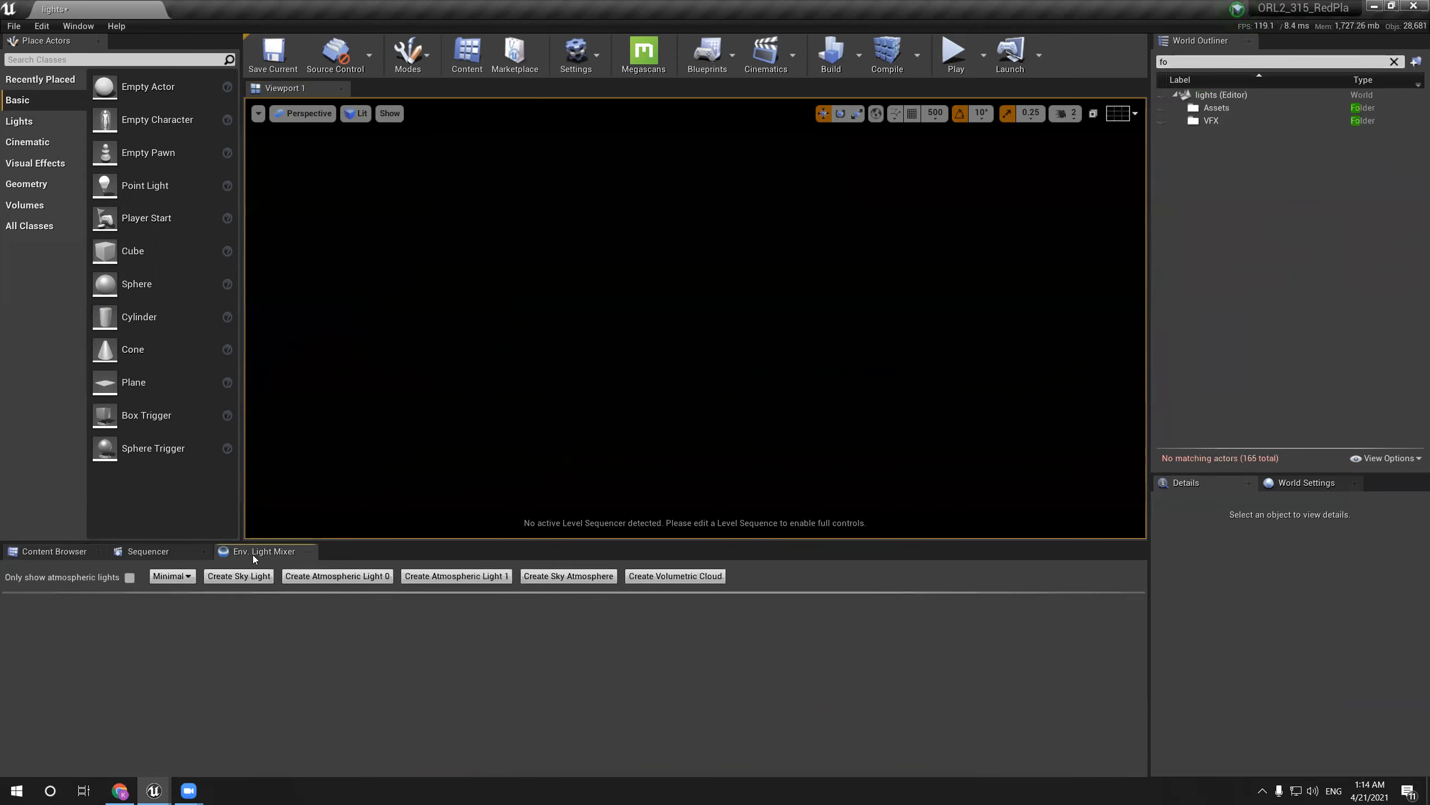
pyautogui.moveTo(333, 542); pyautogui.dragTo(333, 557)
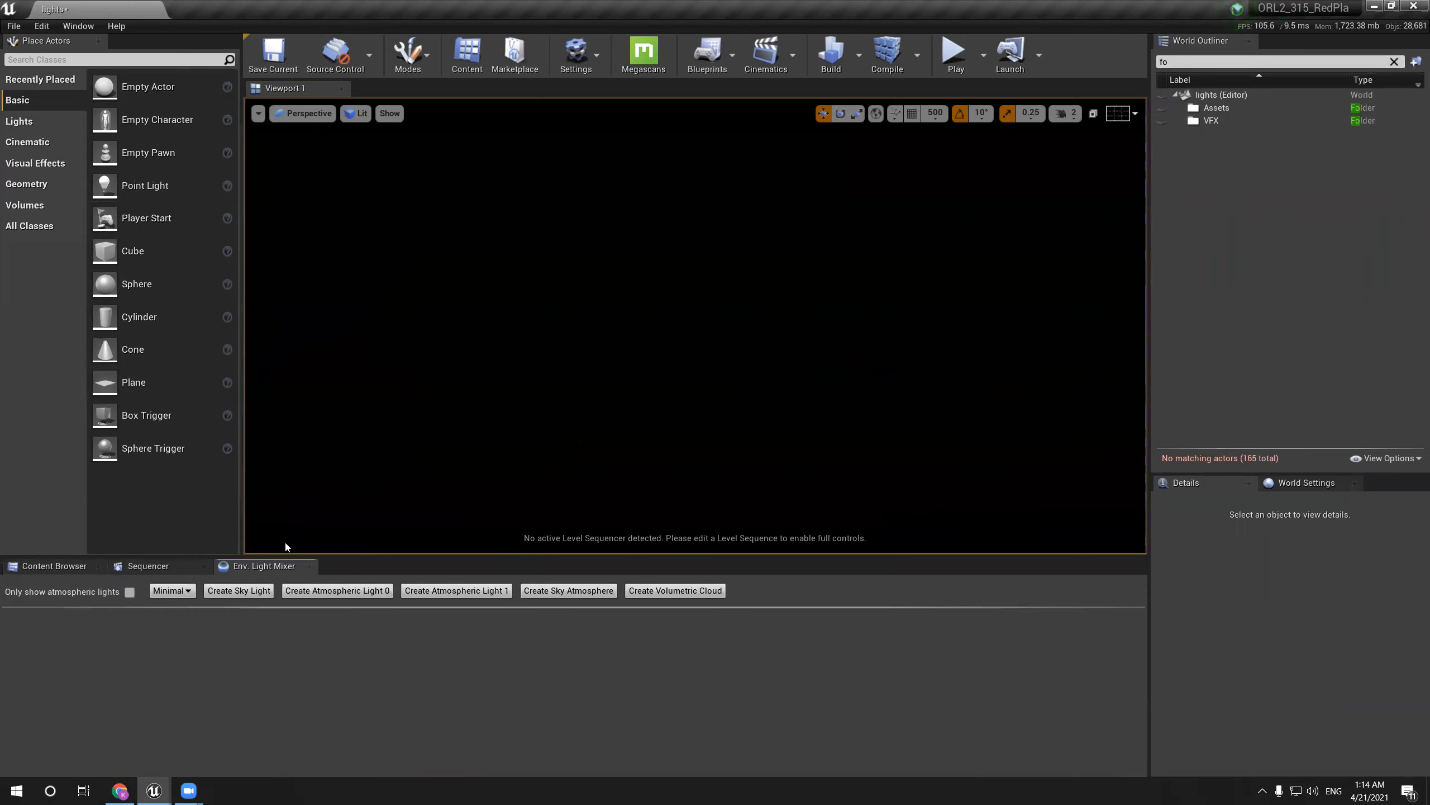
pyautogui.moveTo(275, 562); pyautogui.dragTo(276, 567)
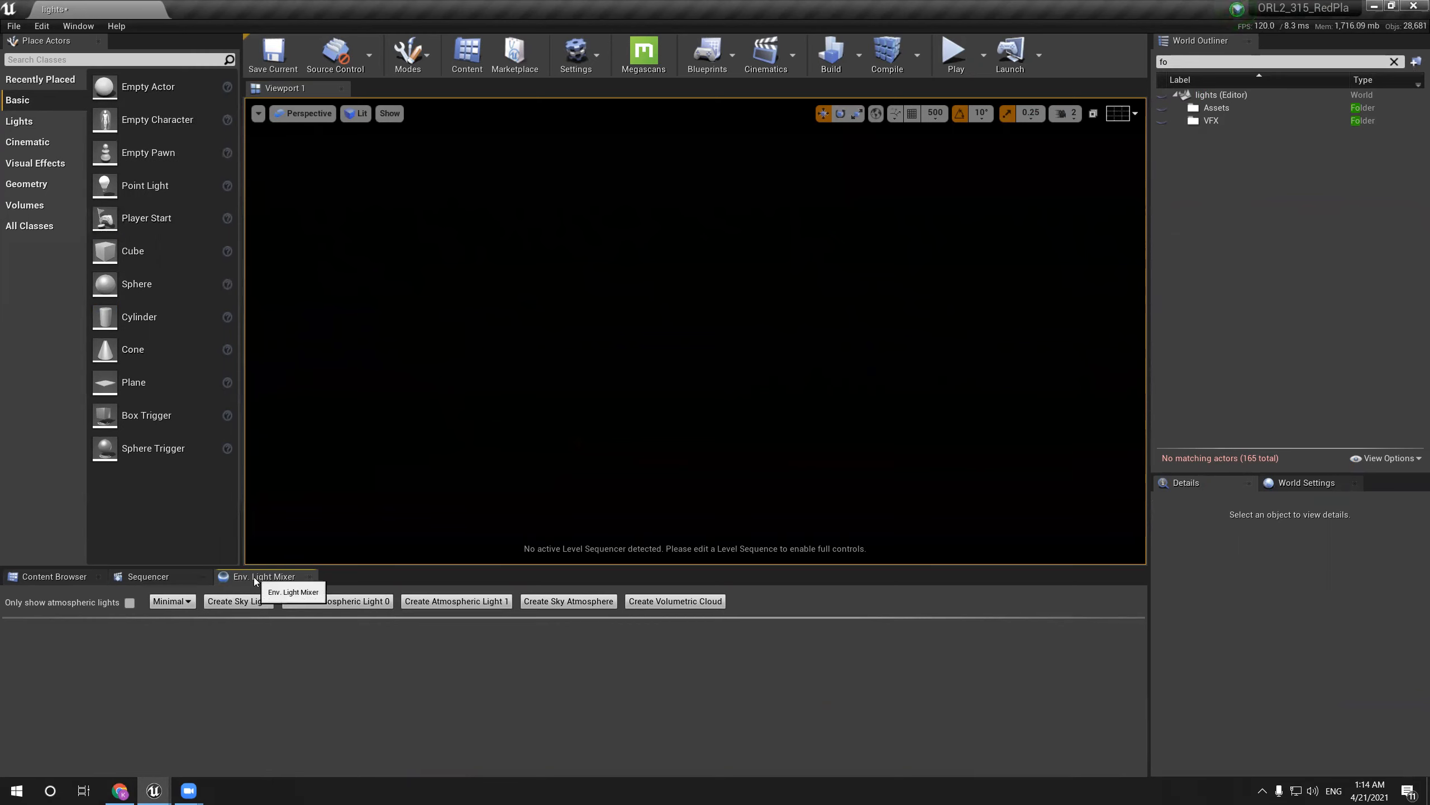
# Open the plugin browser and search the plugins for "volu"
pyautogui.click(40, 27)
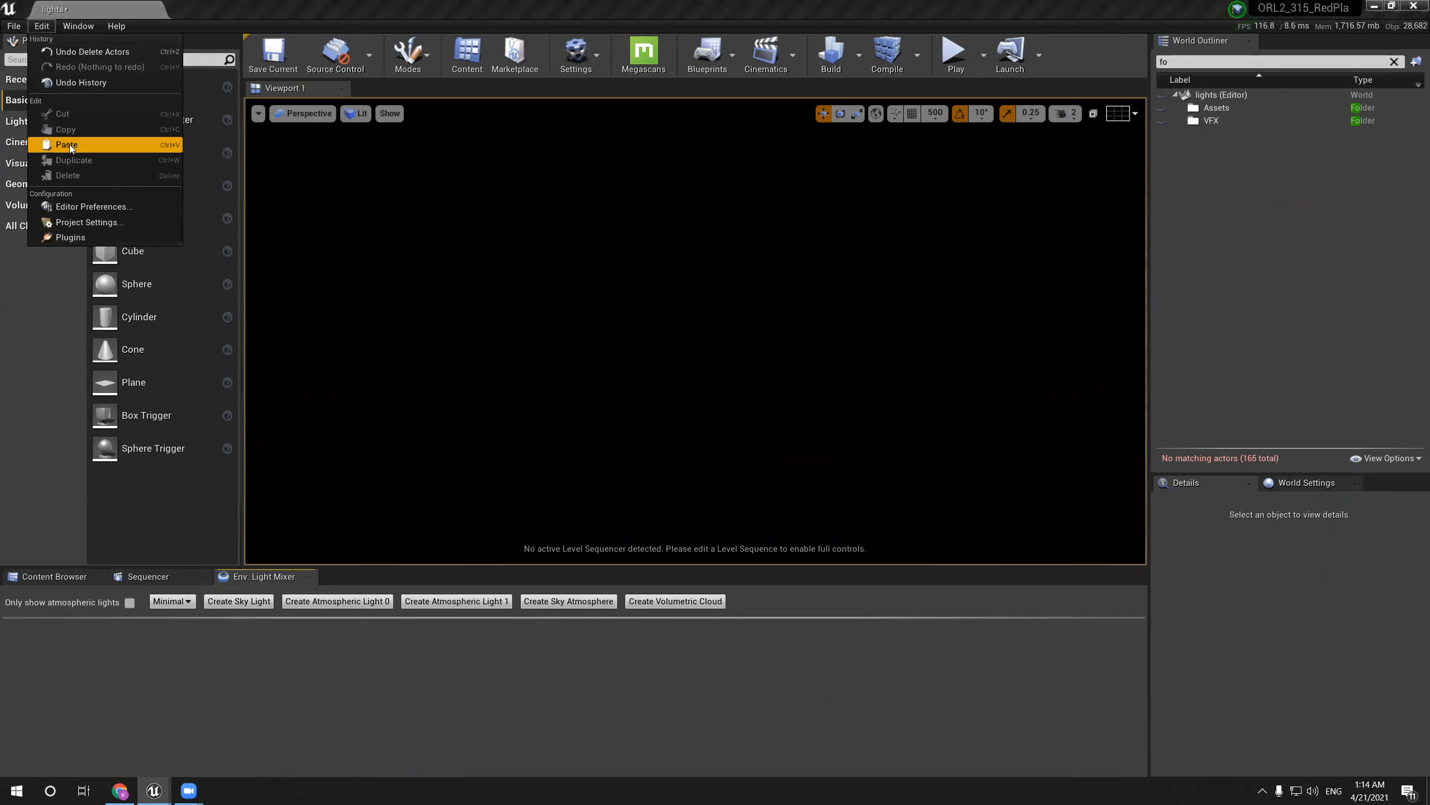
pyautogui.moveTo(71, 26)
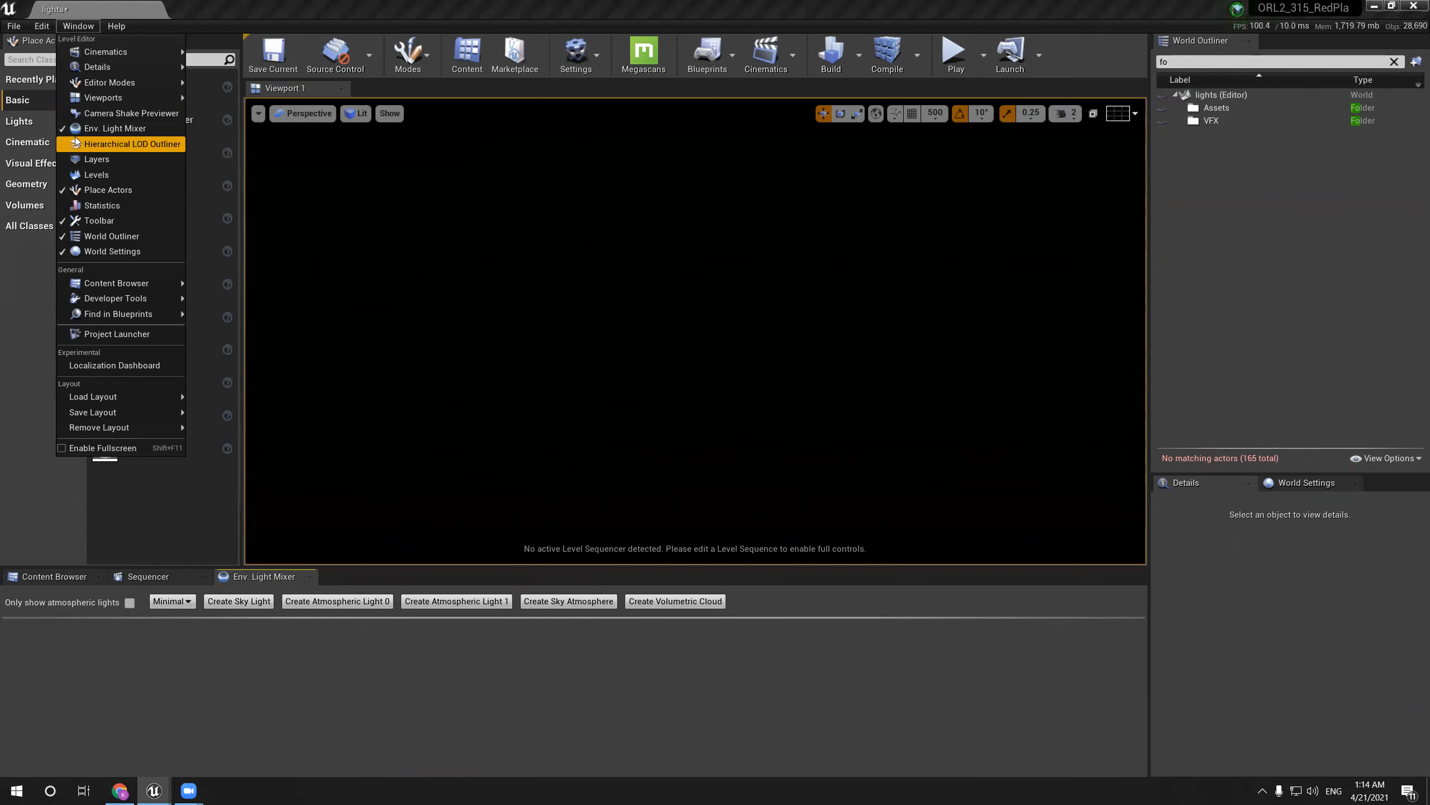
pyautogui.click(564, 52)
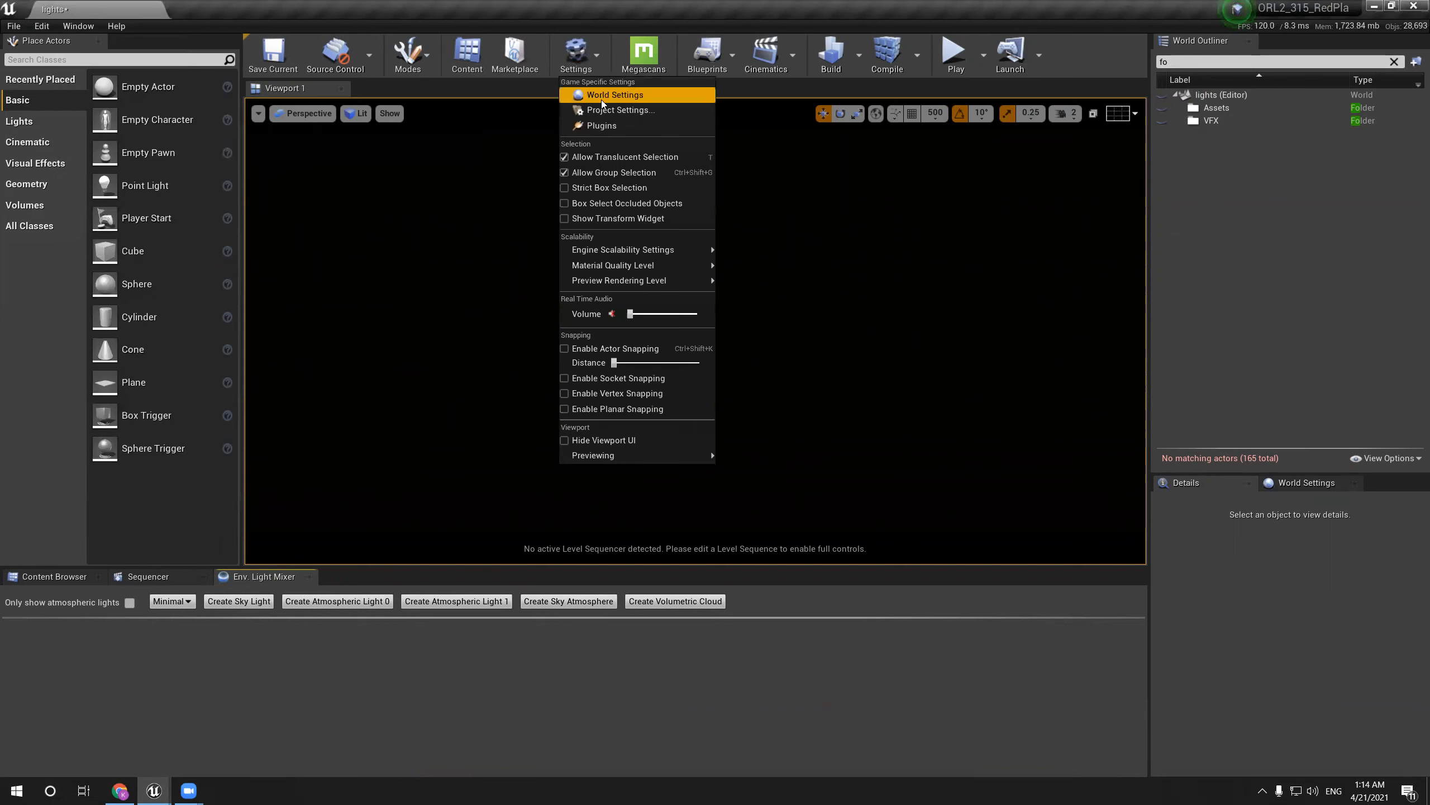
pyautogui.click(598, 127)
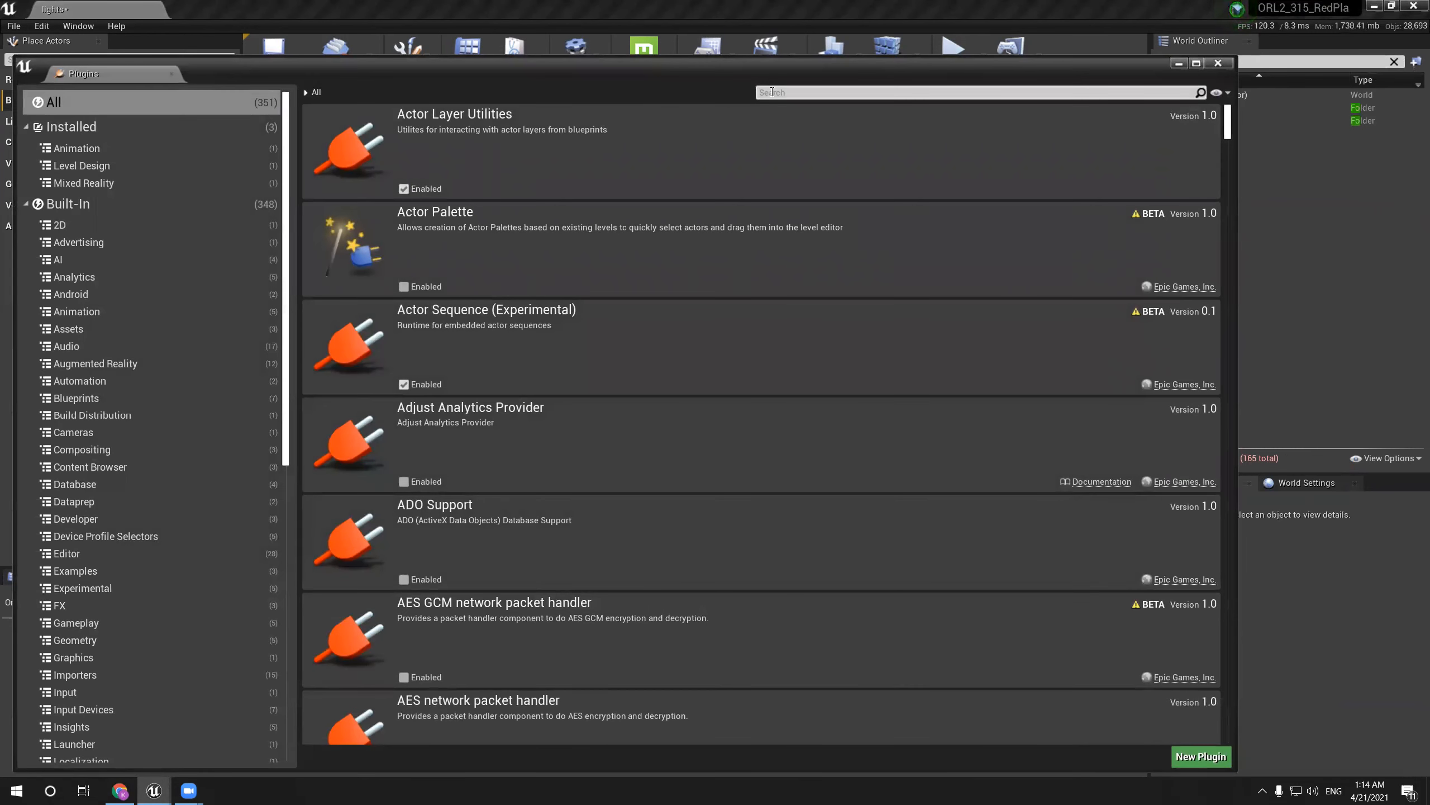
pyautogui.write('l')
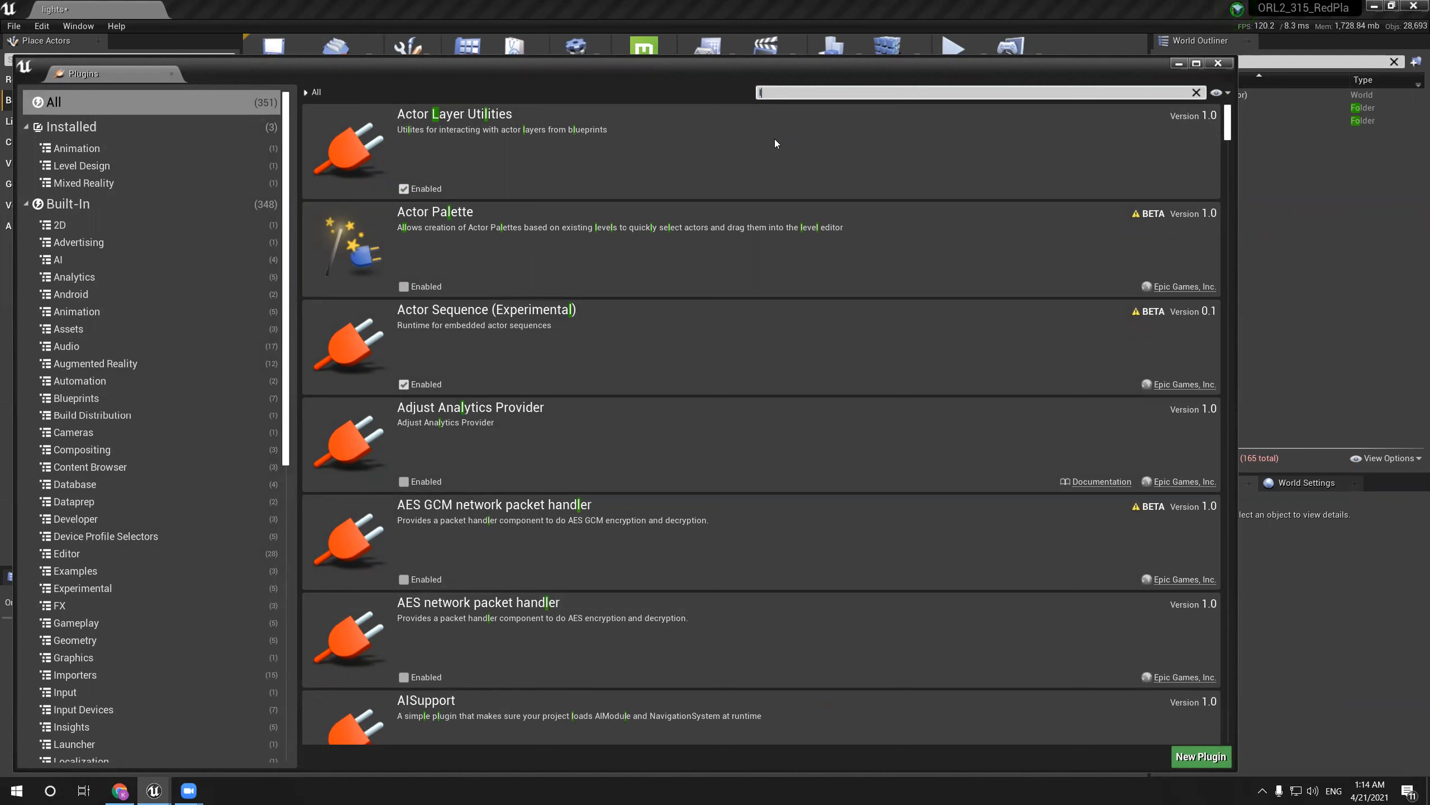
pyautogui.press('BackSpace')
pyautogui.write('volu')
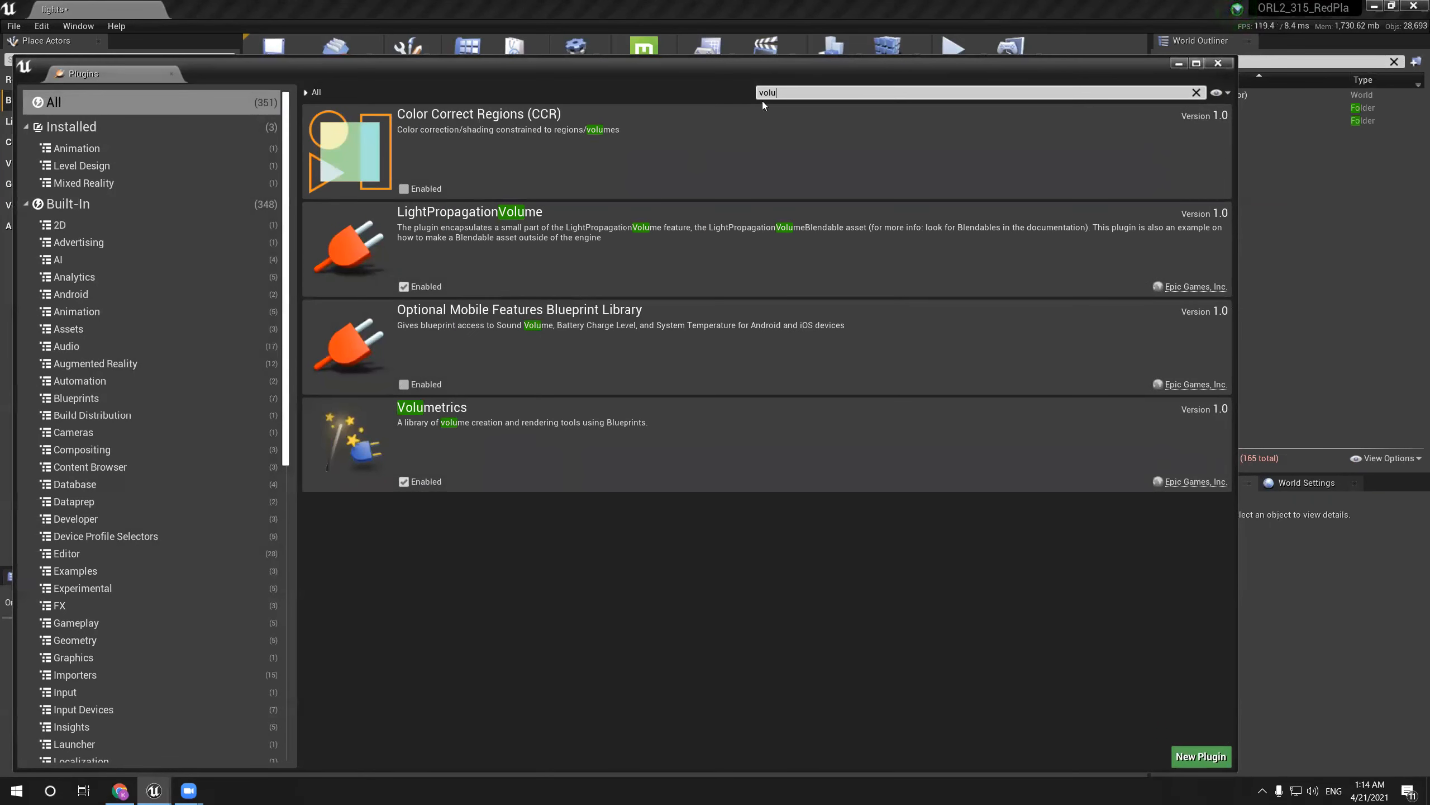
# Search the plugins for "cloud" and for "sky", and close the plugin browser
pyautogui.write('cloud')
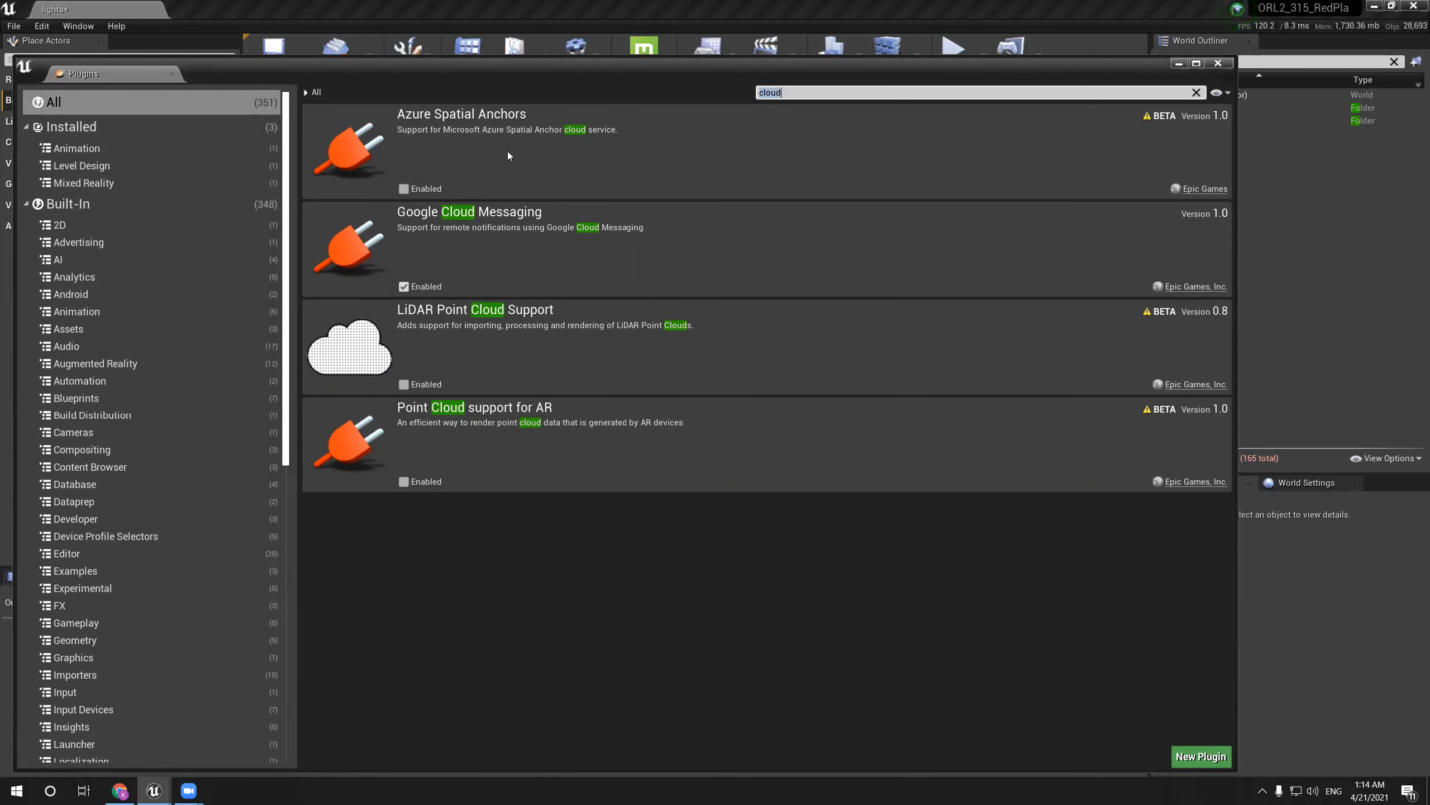
pyautogui.write('sky')
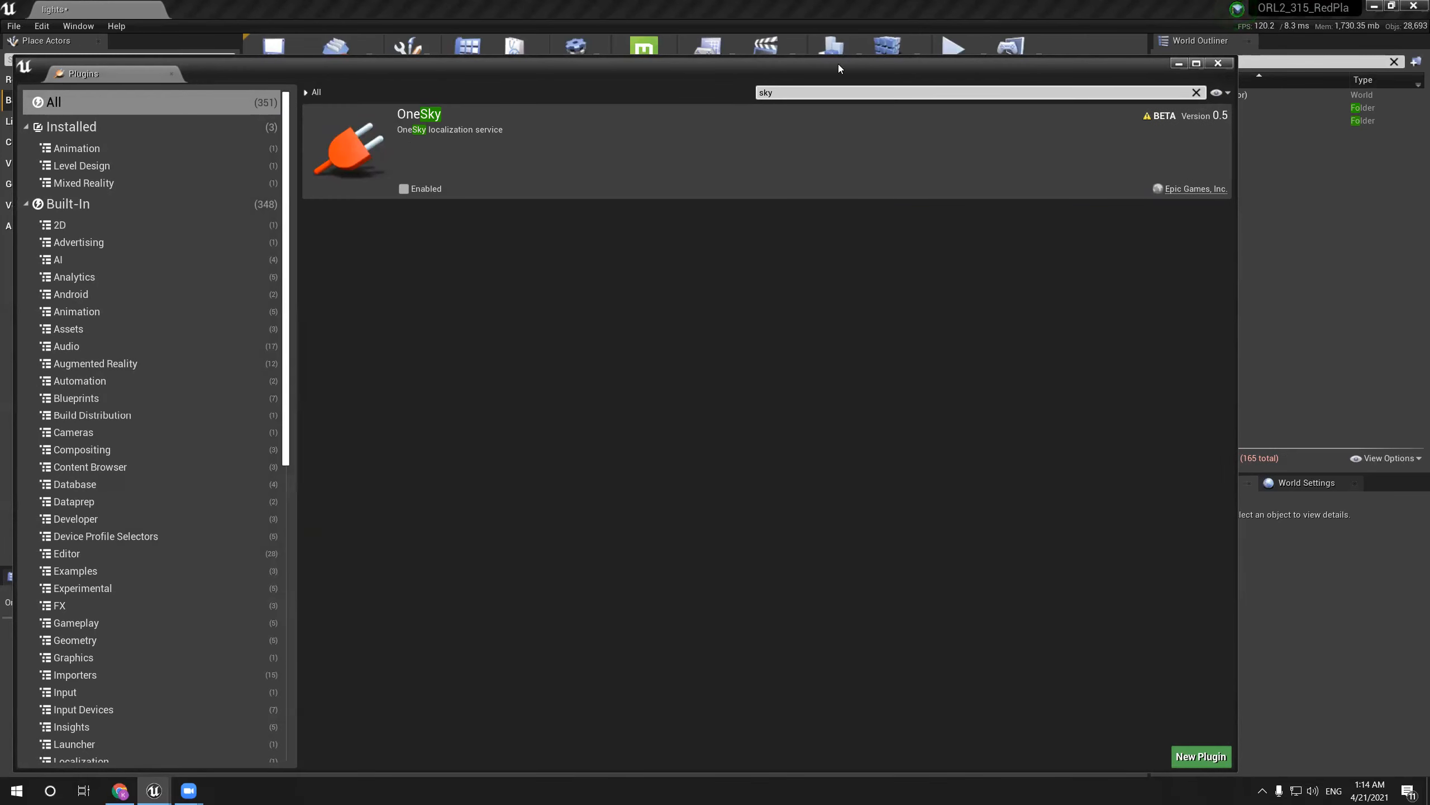
pyautogui.click(1218, 64)
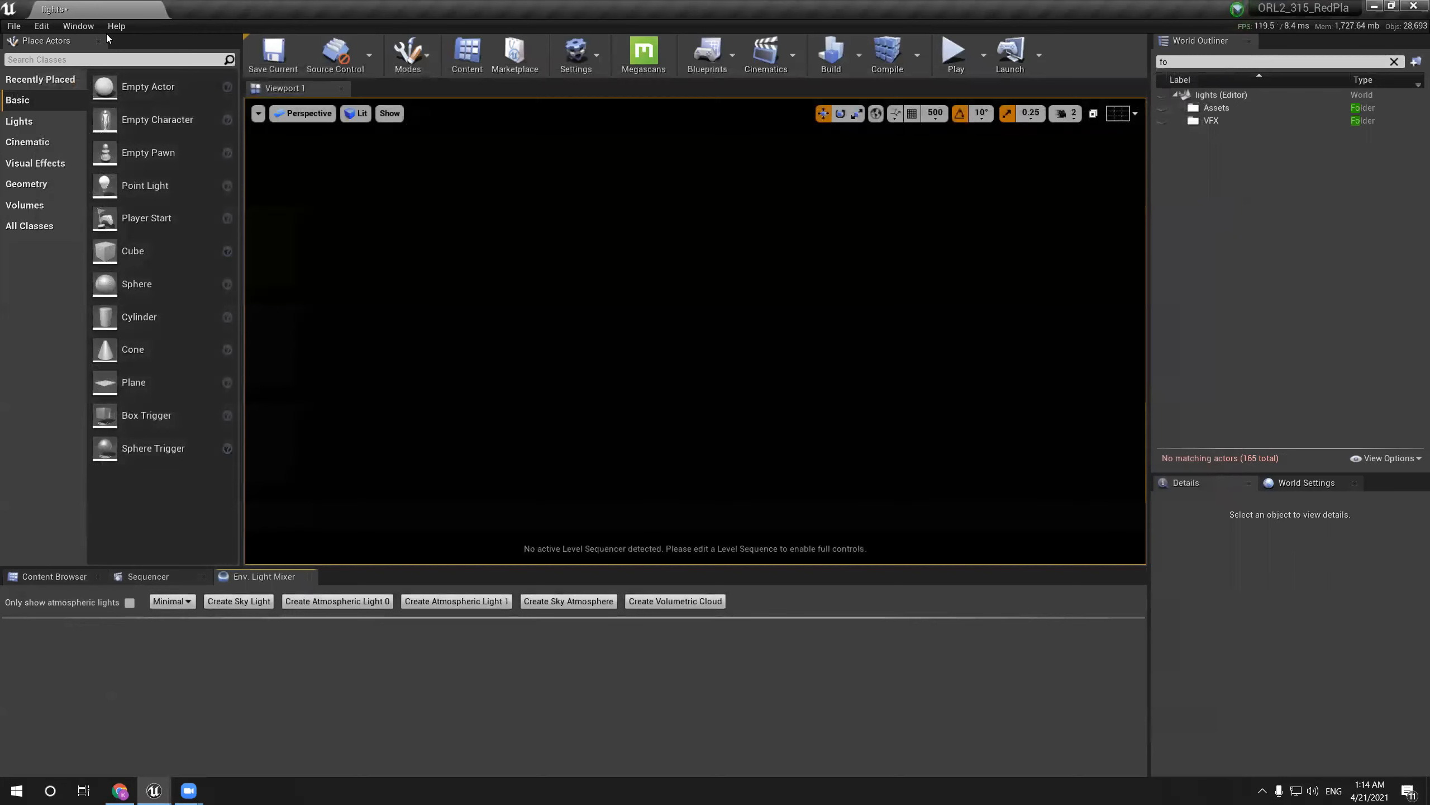
pyautogui.click(39, 26)
pyautogui.moveTo(78, 26)
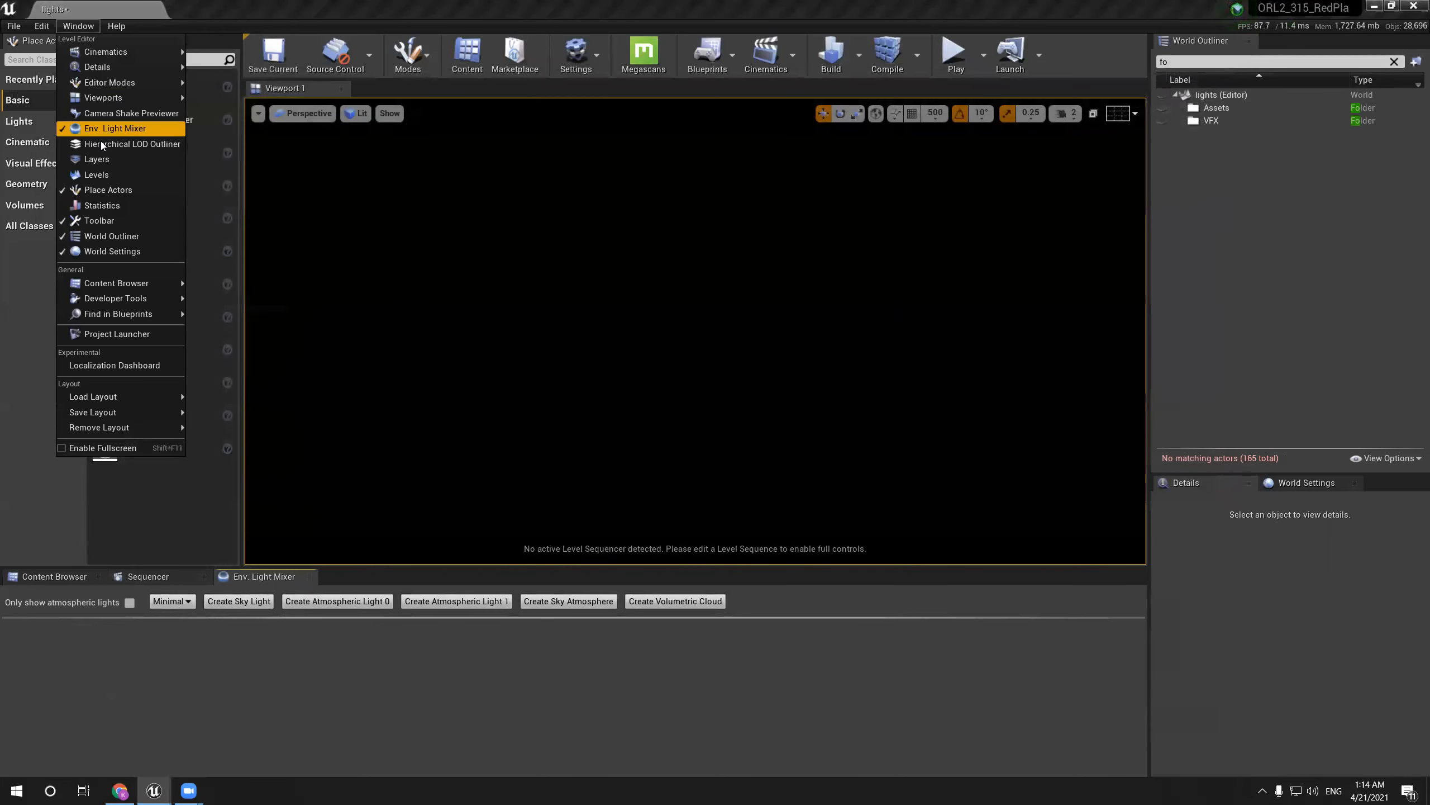
pyautogui.click(286, 499)
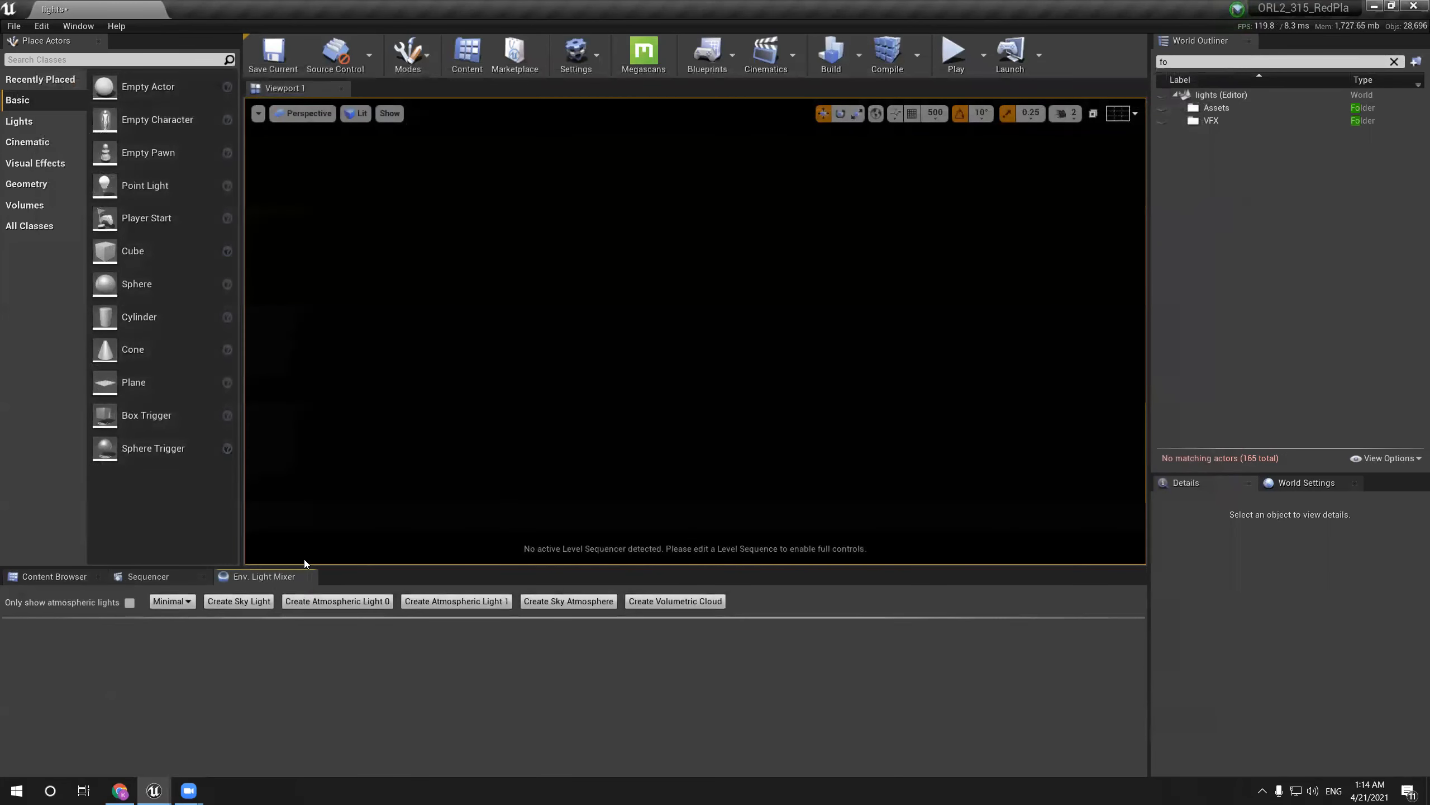
# Create a sky light, atmospheric light 0 and a volumetric cloud with the Env. Light Mixer
pyautogui.click(234, 602)
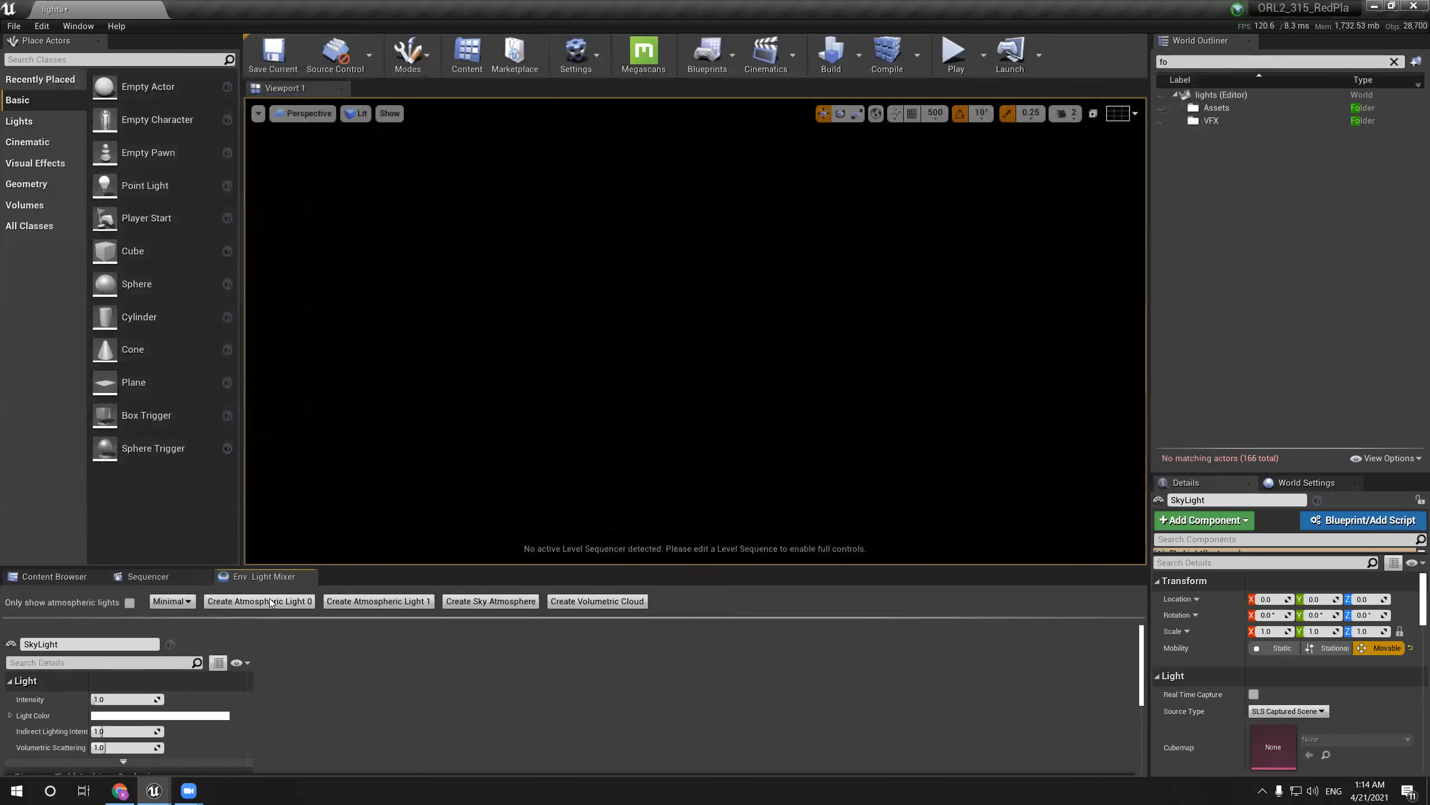
pyautogui.click(236, 607)
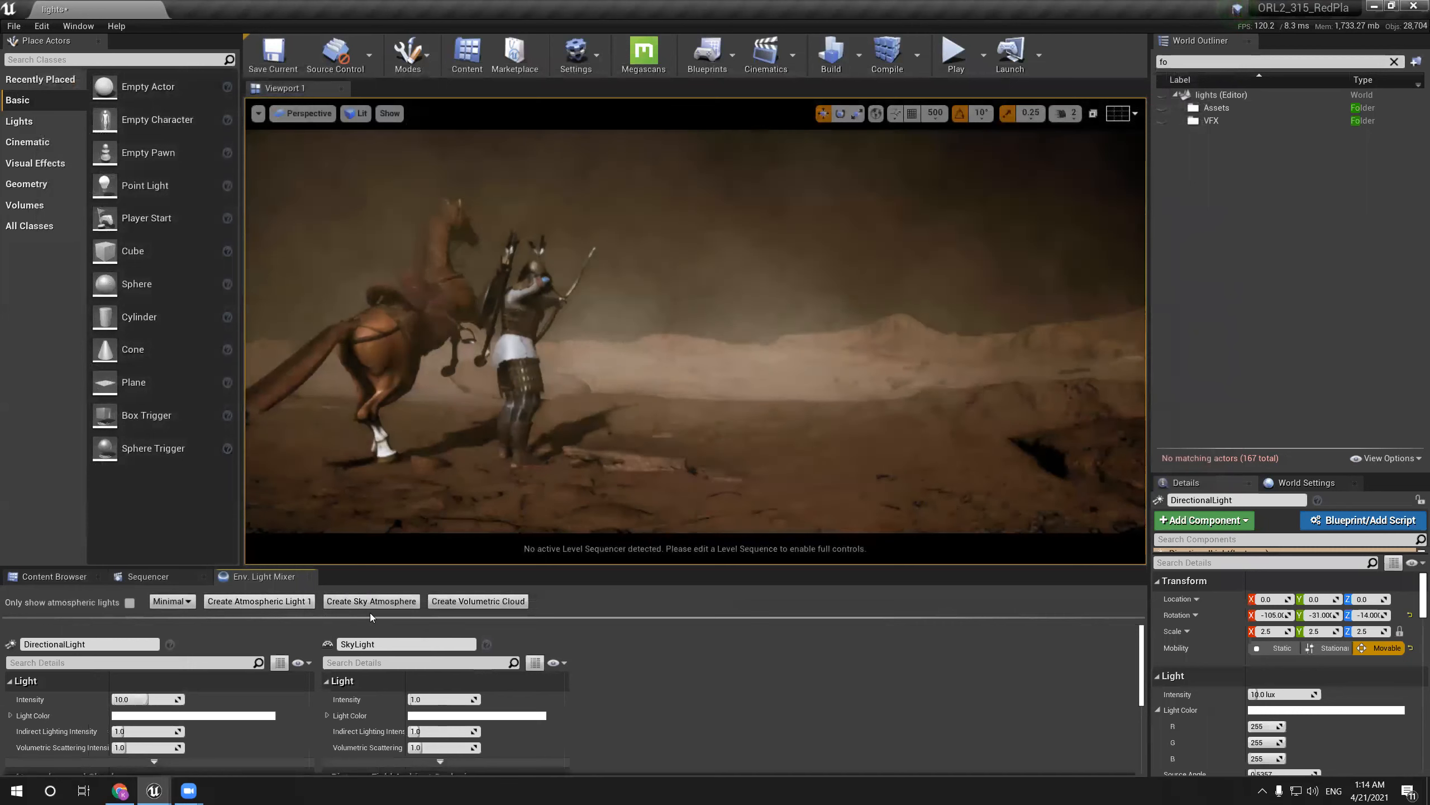
pyautogui.click(467, 601)
pyautogui.moveTo(709, 279); pyautogui.dragTo(665, 277, button='right')
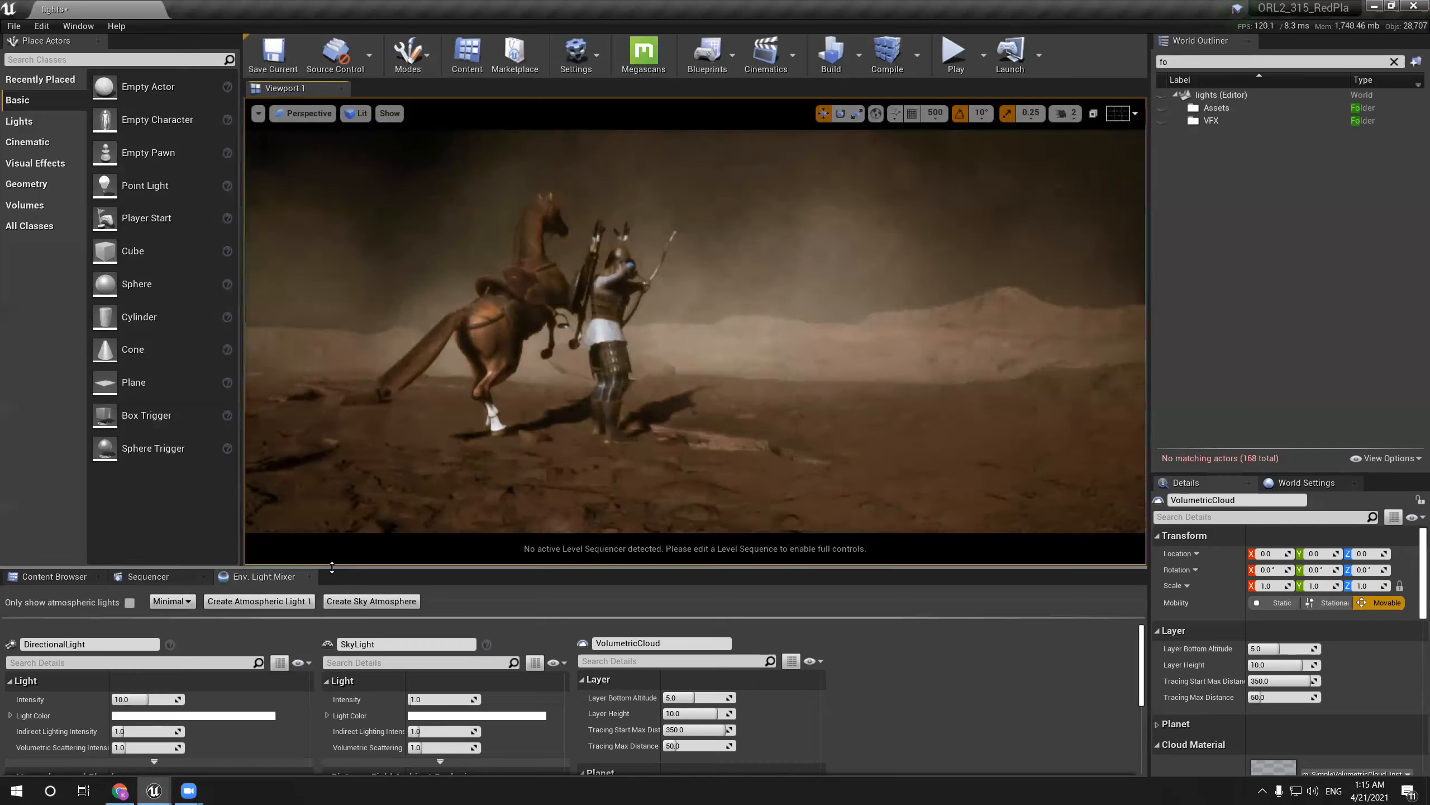
# Enlarge the Env. Light Mixer area and filter the DirectionalLight's properties by "atmo"
pyautogui.moveTo(333, 566); pyautogui.dragTo(332, 506)
pyautogui.click(168, 601)
pyautogui.write('a')
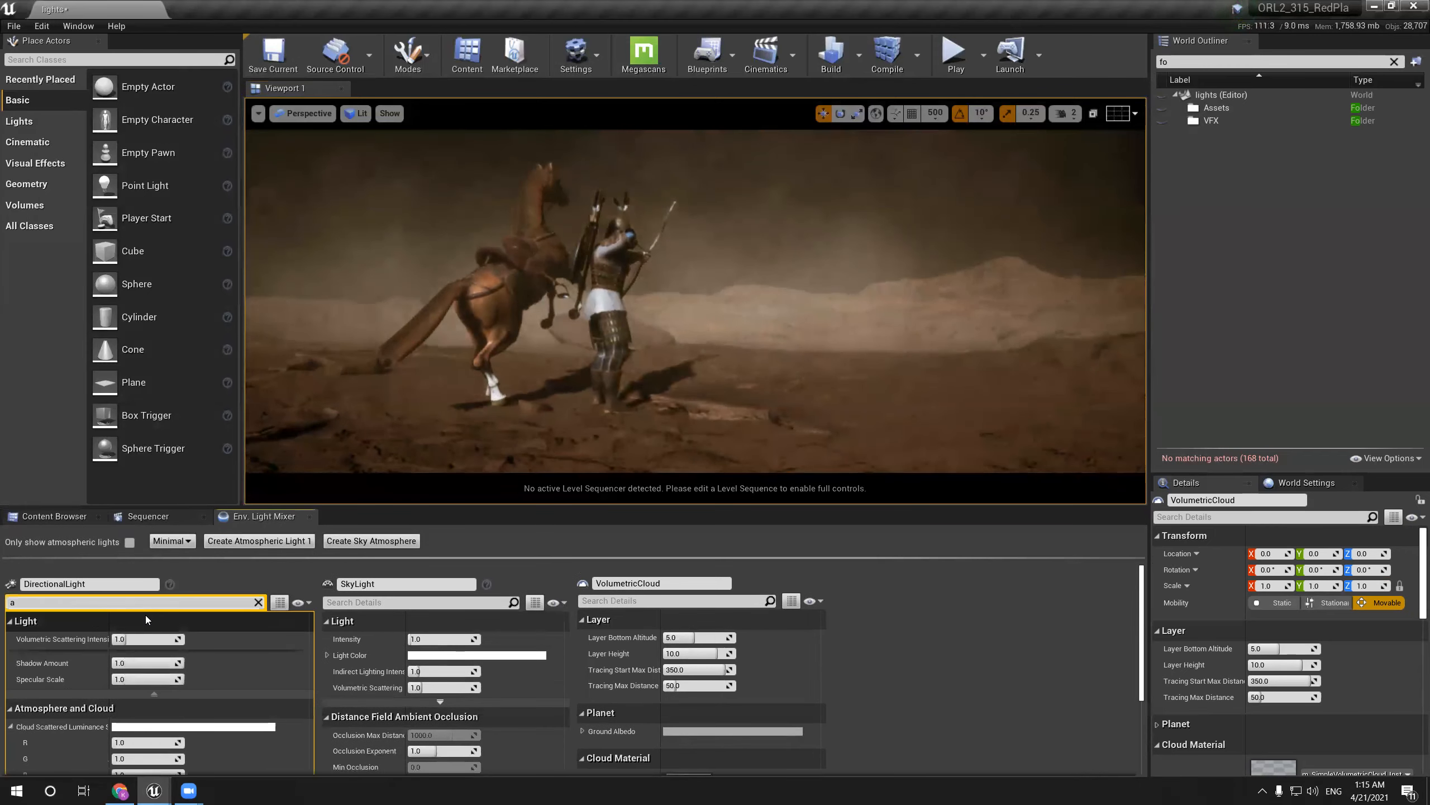
pyautogui.write('tm')
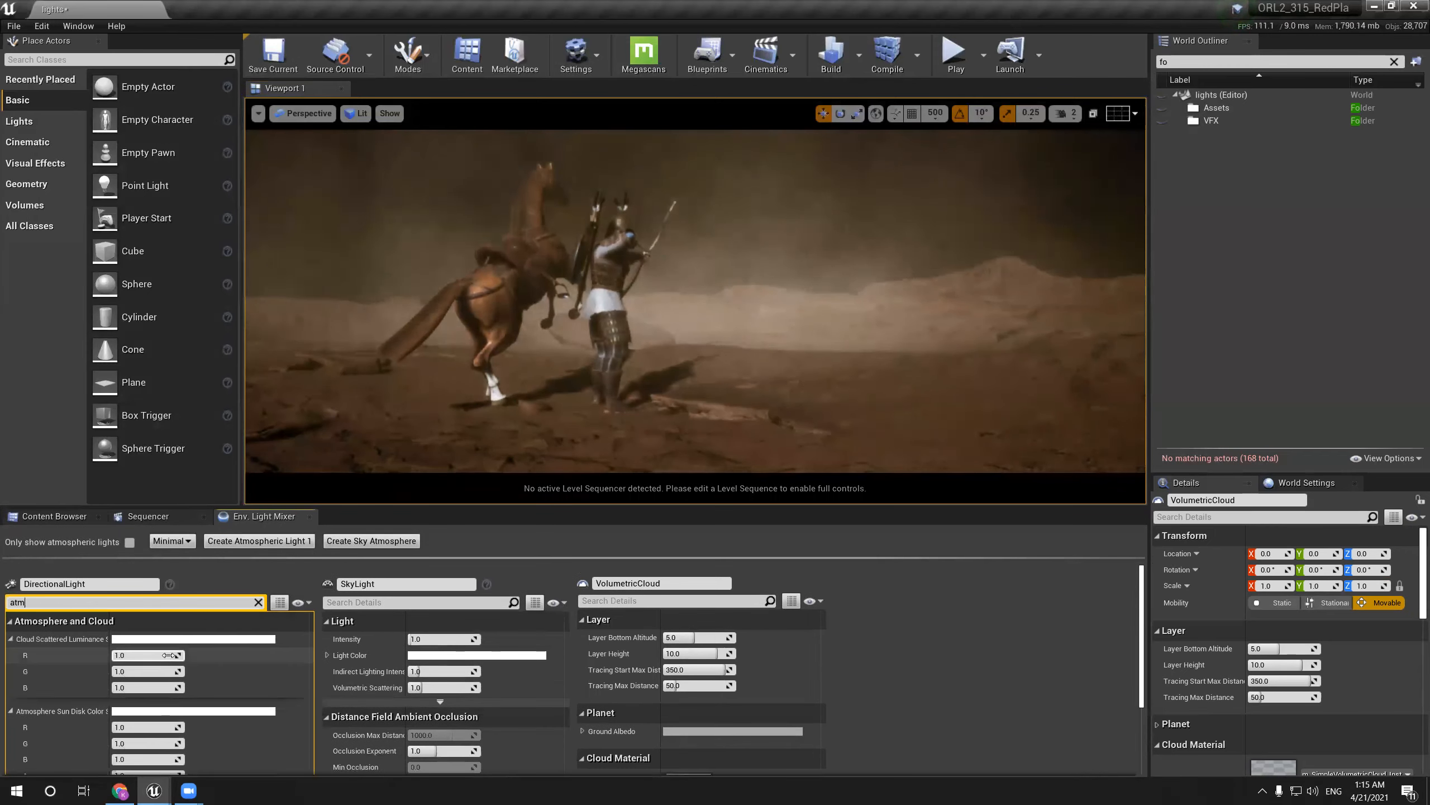
pyautogui.write('o')
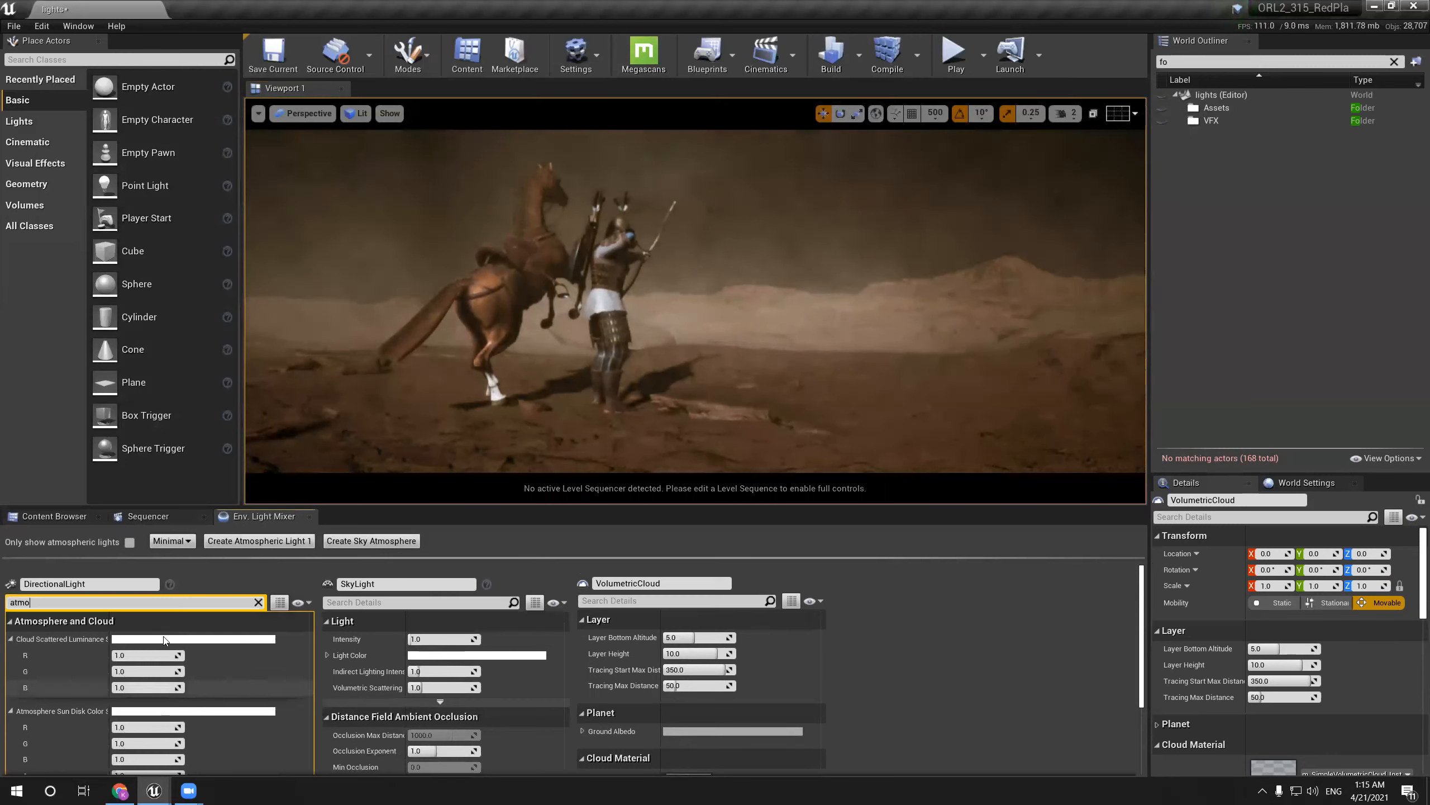
pyautogui.press('BackSpace')
pyautogui.press('BackSpace')
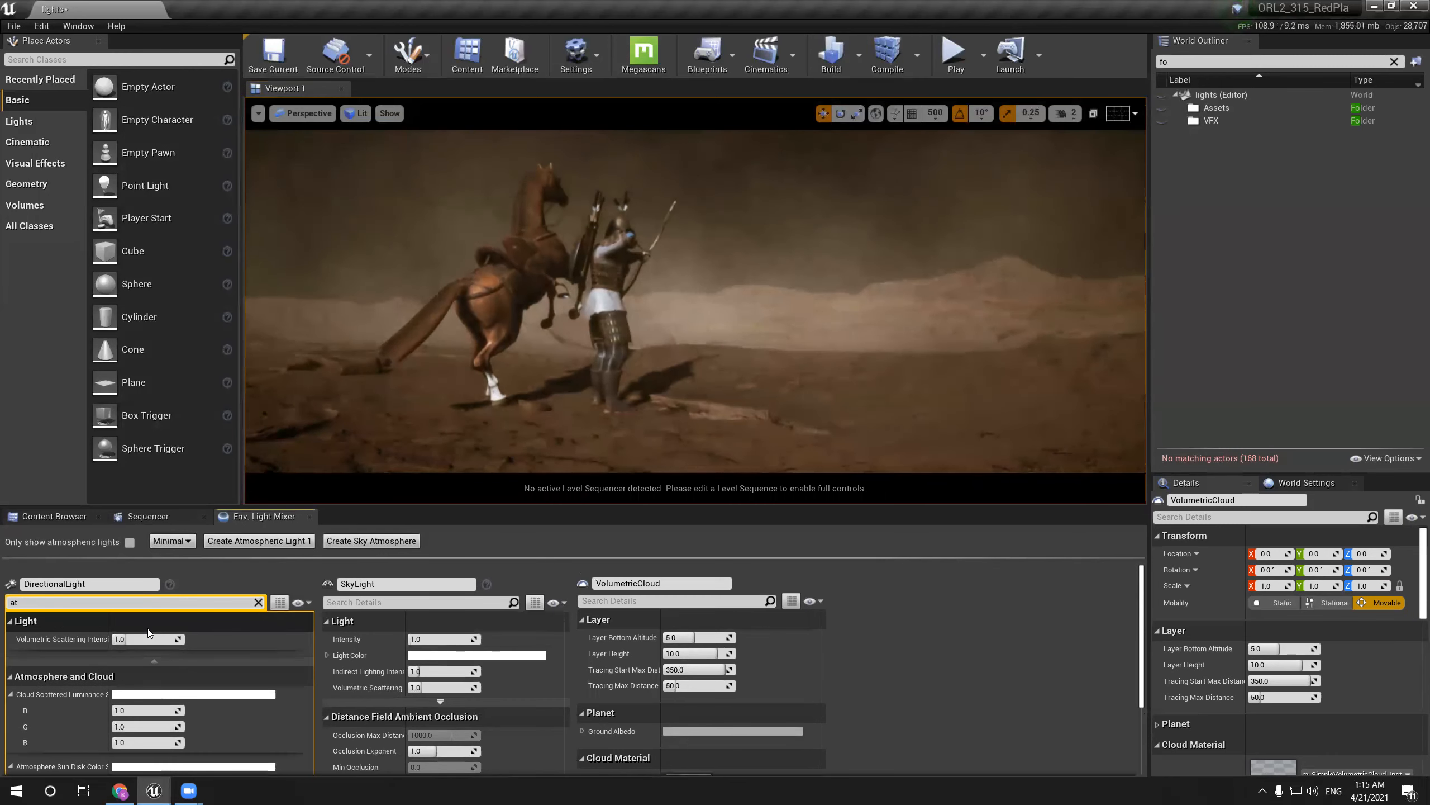
pyautogui.write('mo')
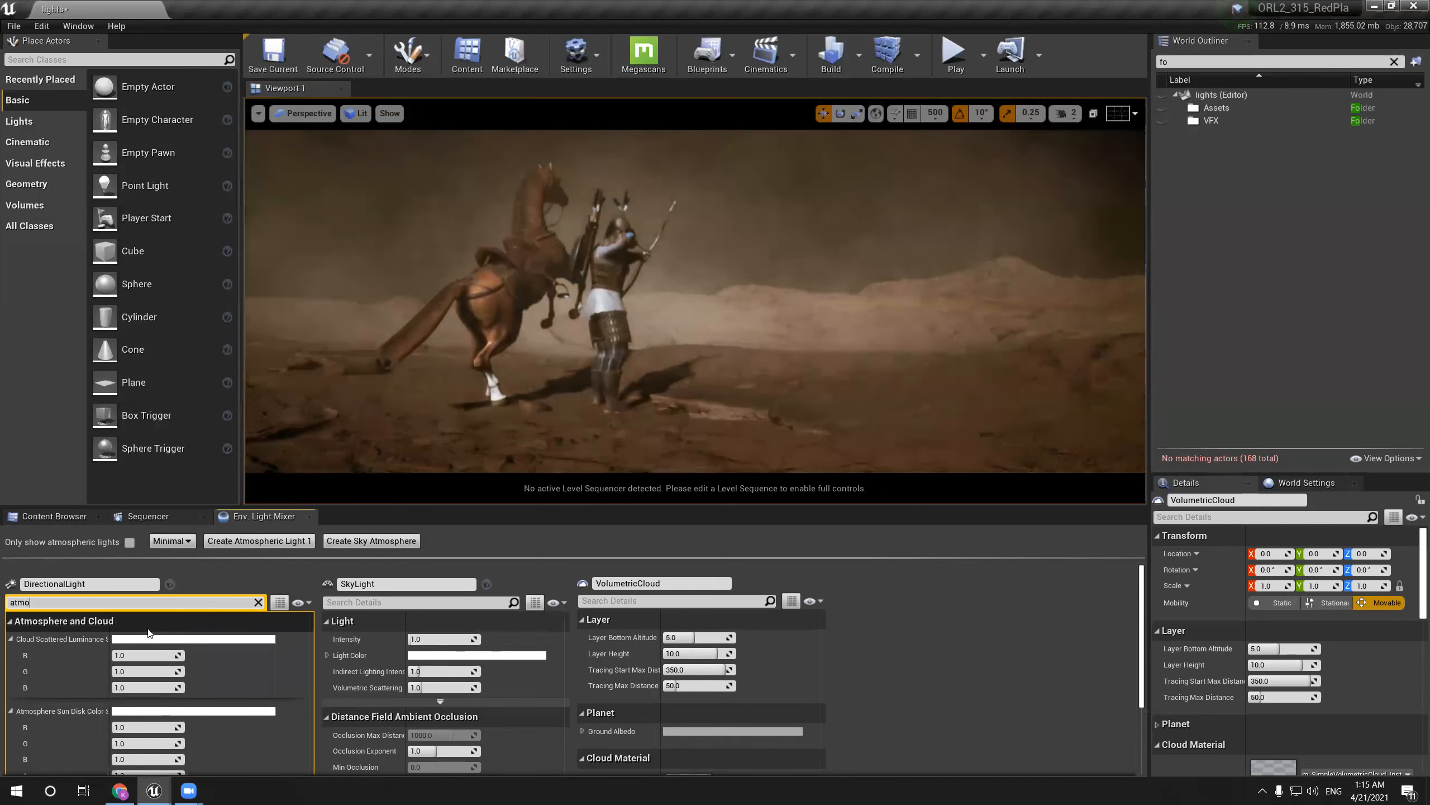
# Move the "atmo" filter to the SkyLight's properties and on to the VolumetricCloud's, leaving both unfiltered
pyautogui.hotkey('ctrl', 'x')
pyautogui.click(397, 602)
pyautogui.hotkey('ctrl', 'v')
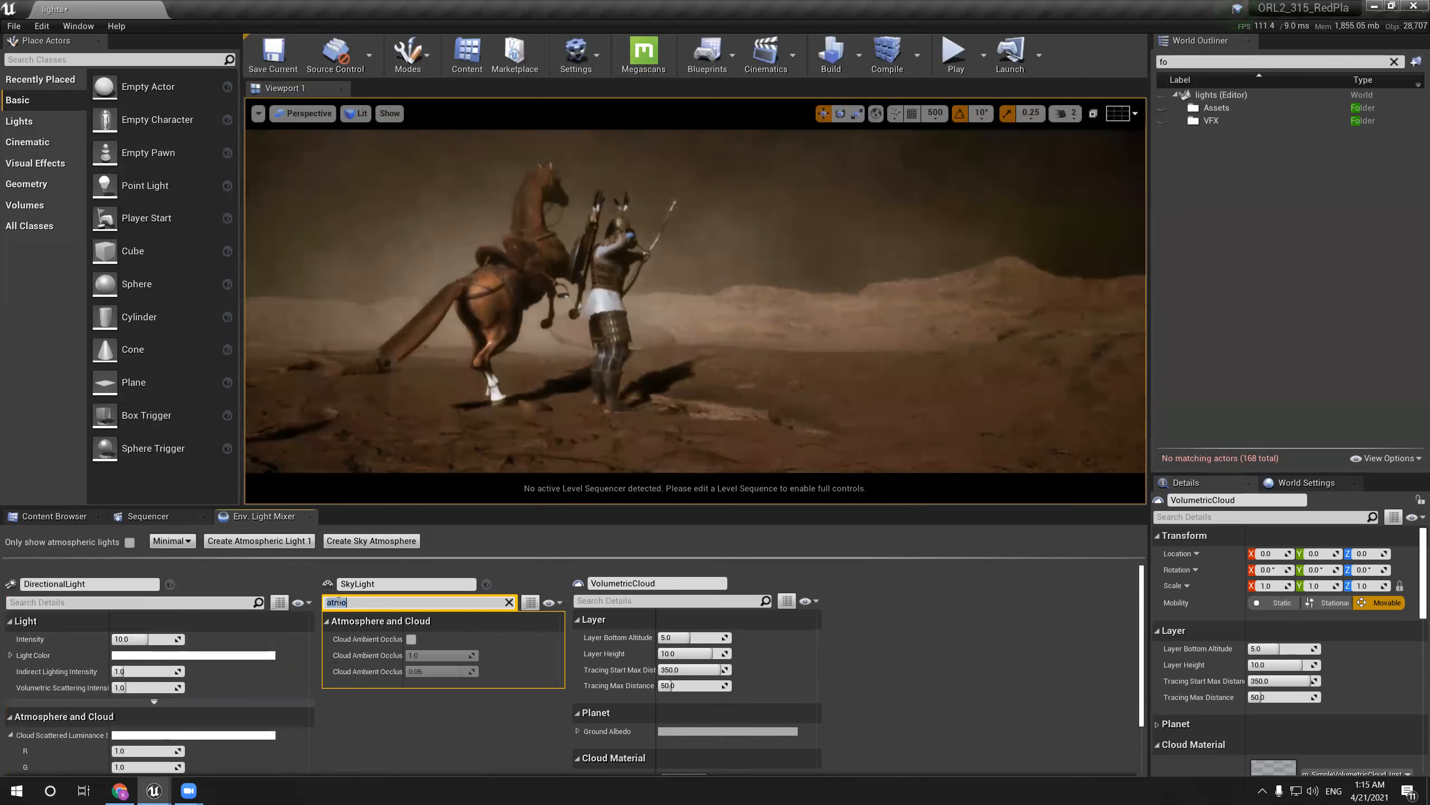
pyautogui.hotkey('ctrl', 'a')
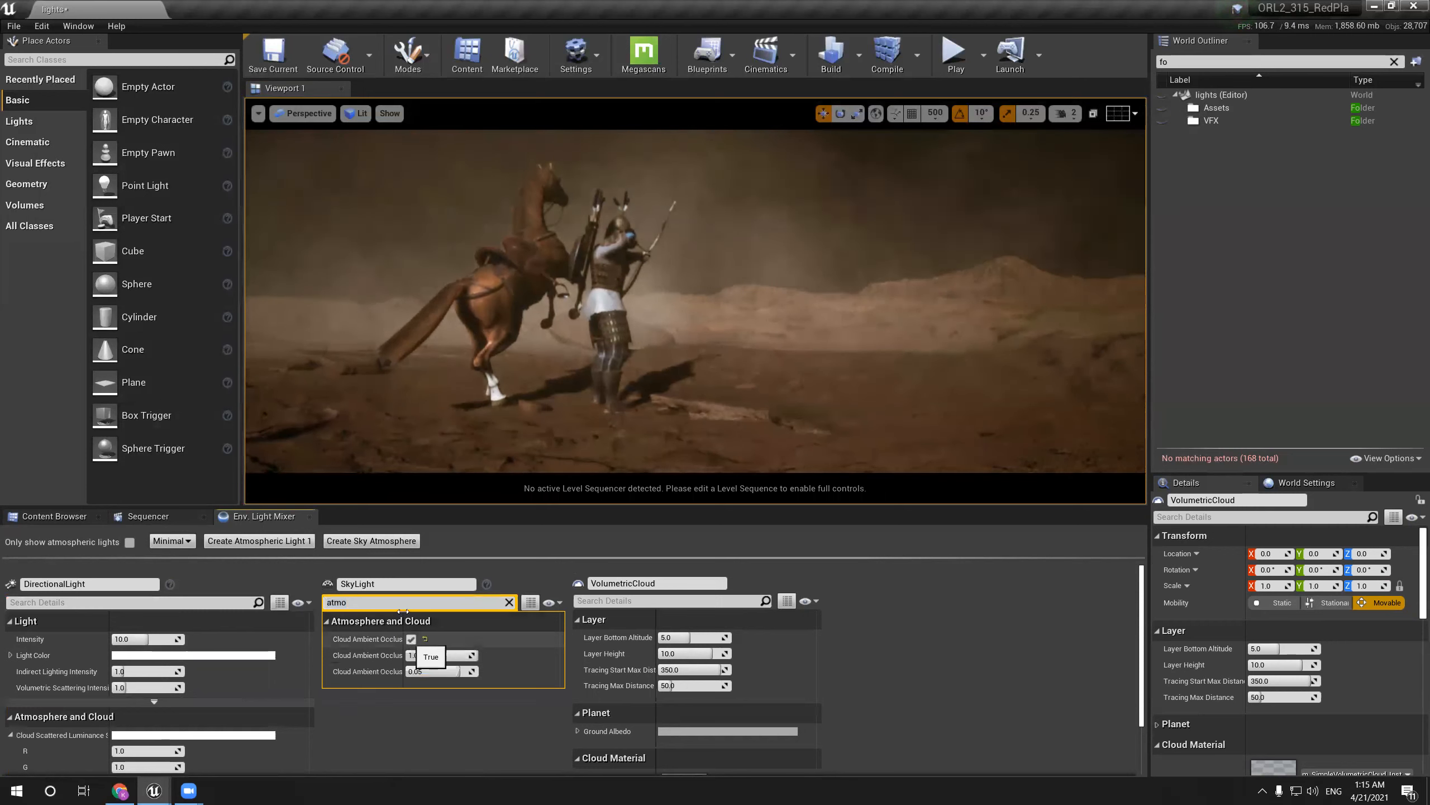
pyautogui.hotkey('ctrl', 'x')
pyautogui.click(641, 607)
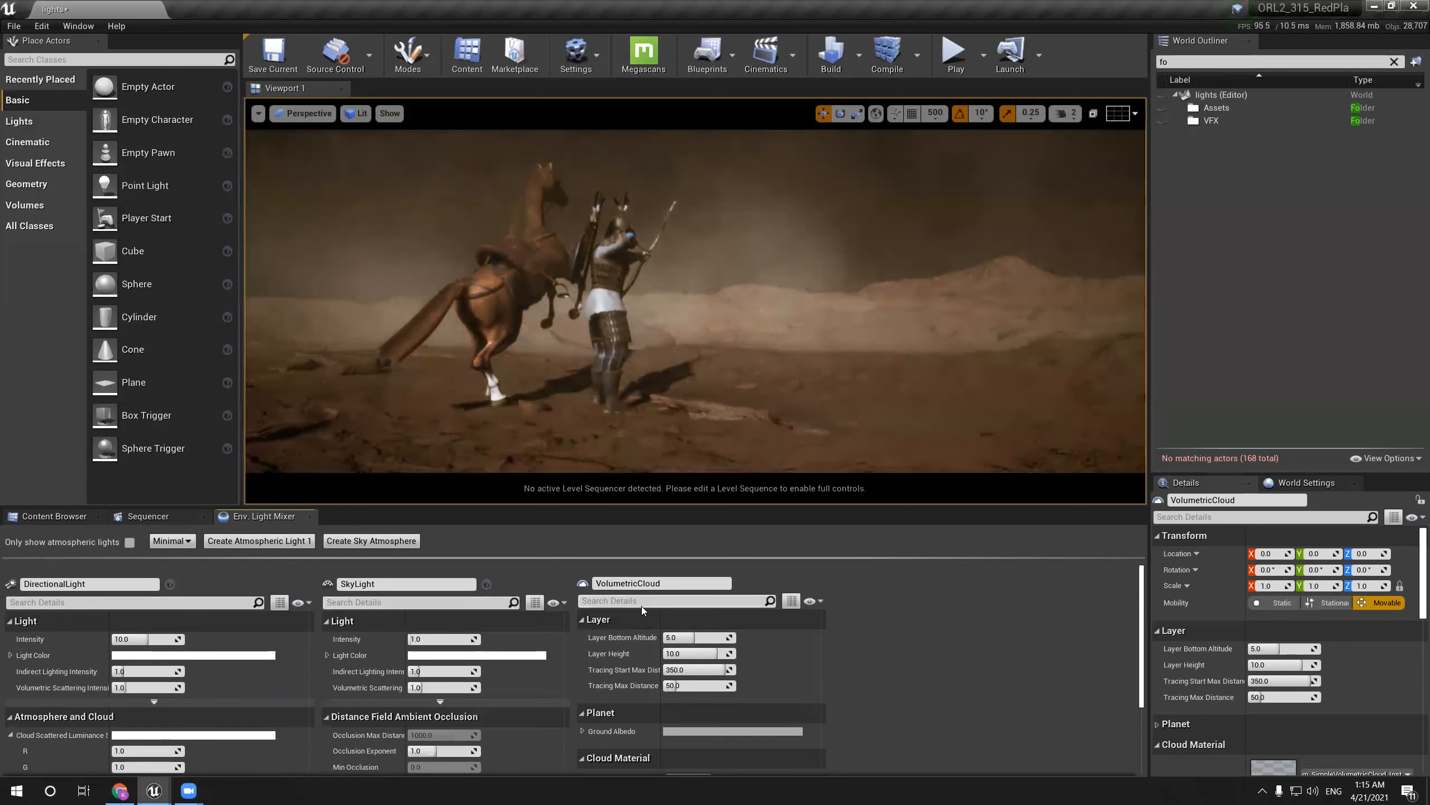
pyautogui.hotkey('ctrl', 'v')
pyautogui.hotkey('ctrl', 'a')
pyautogui.hotkey('ctrl', 'x')
# Search the DirectionalLight's properties for "atmo" once more and clear its filter
pyautogui.click(119, 609)
pyautogui.hotkey('ctrl', 'v')
pyautogui.hotkey('ctrl', 'v')
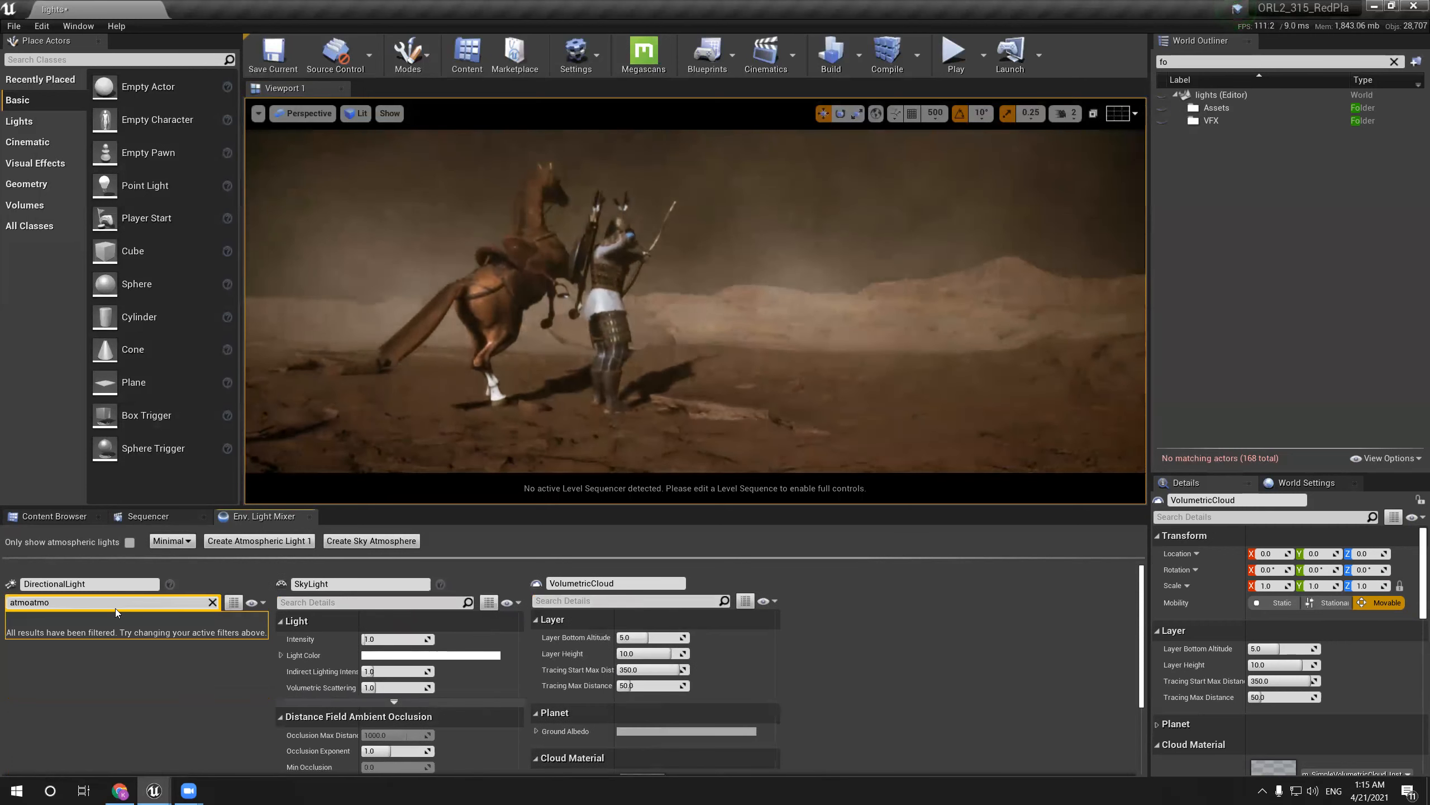
pyautogui.hotkey('ctrl', 'a')
pyautogui.hotkey('ctrl', 'v')
pyautogui.hotkey('ctrl', 'a')
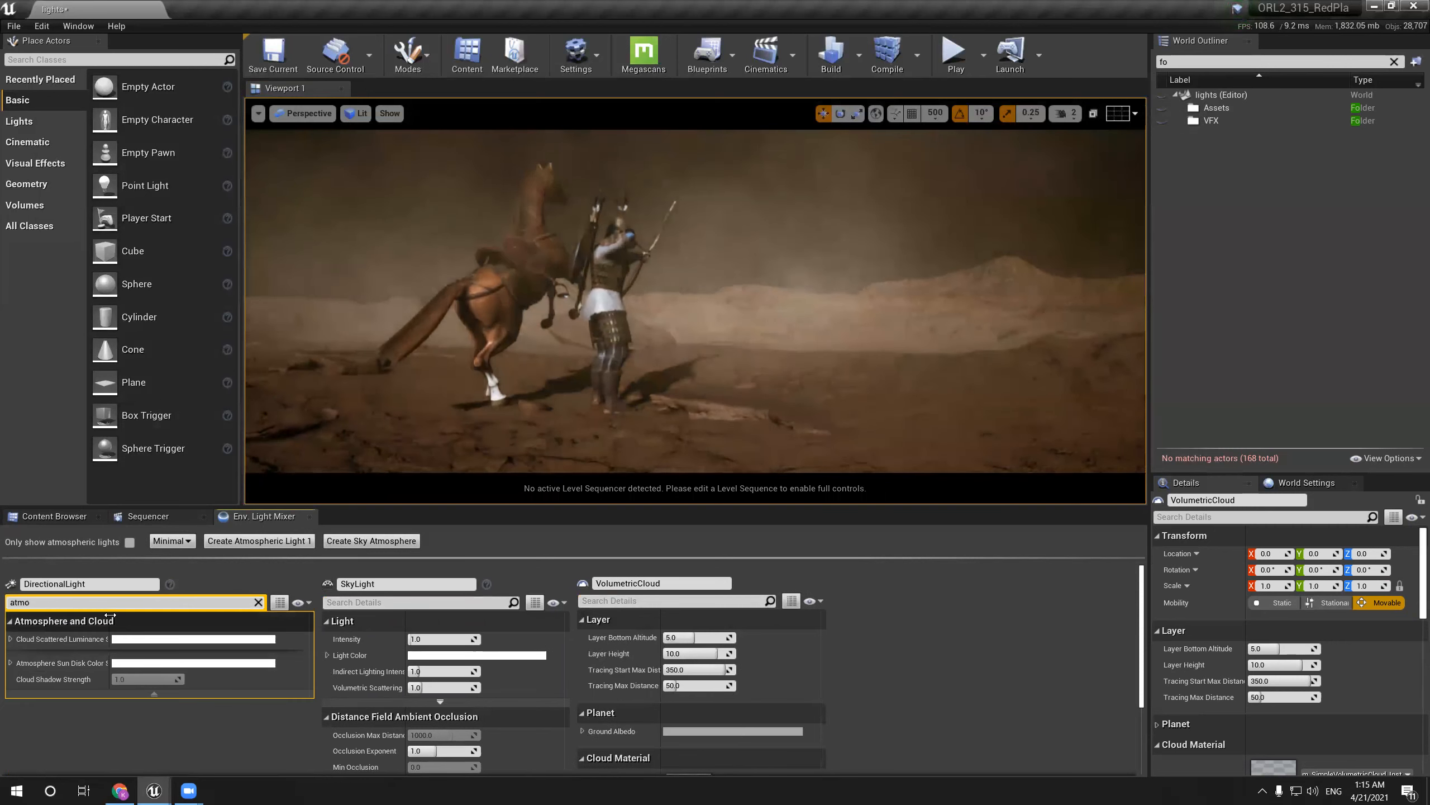
pyautogui.write('at')
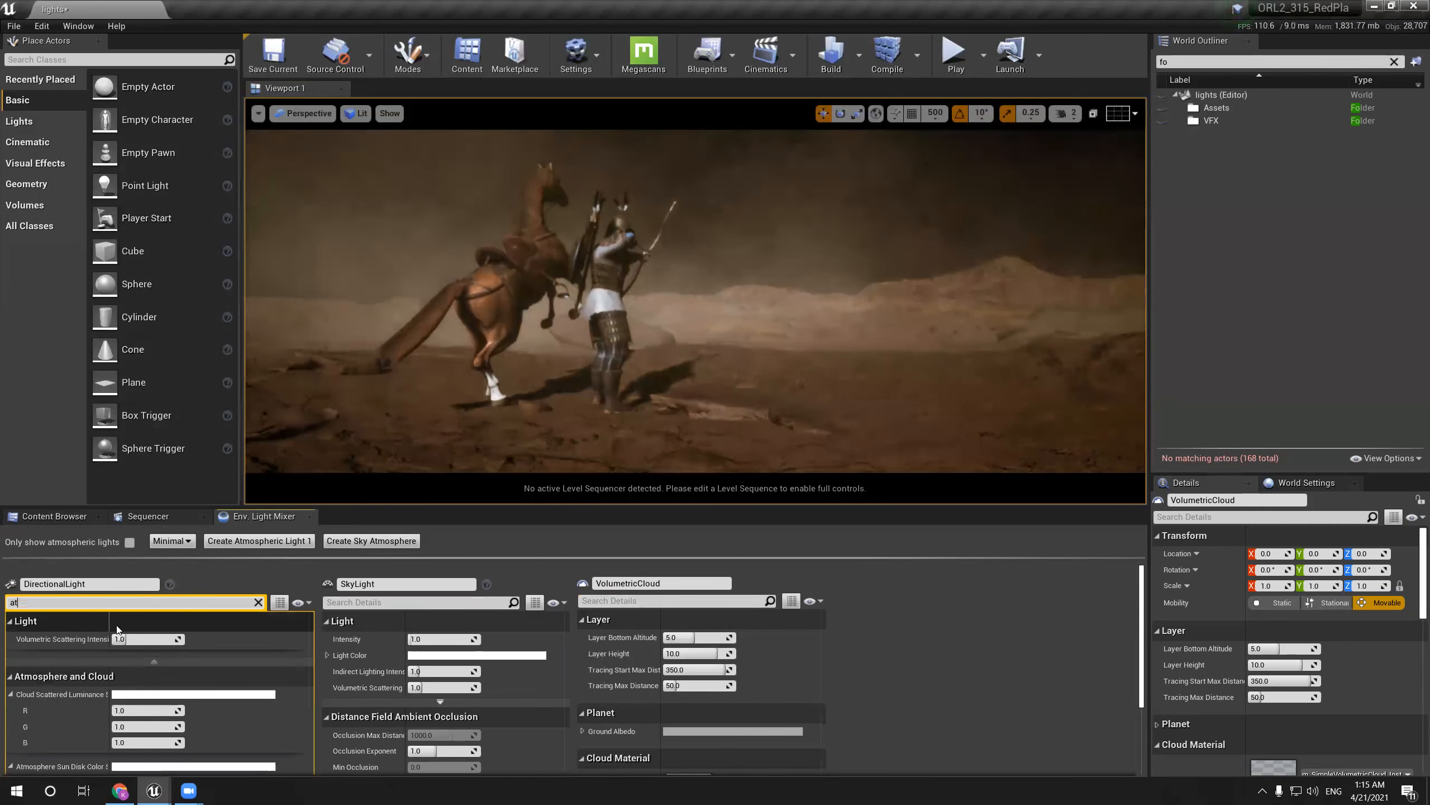
pyautogui.press('BackSpace')
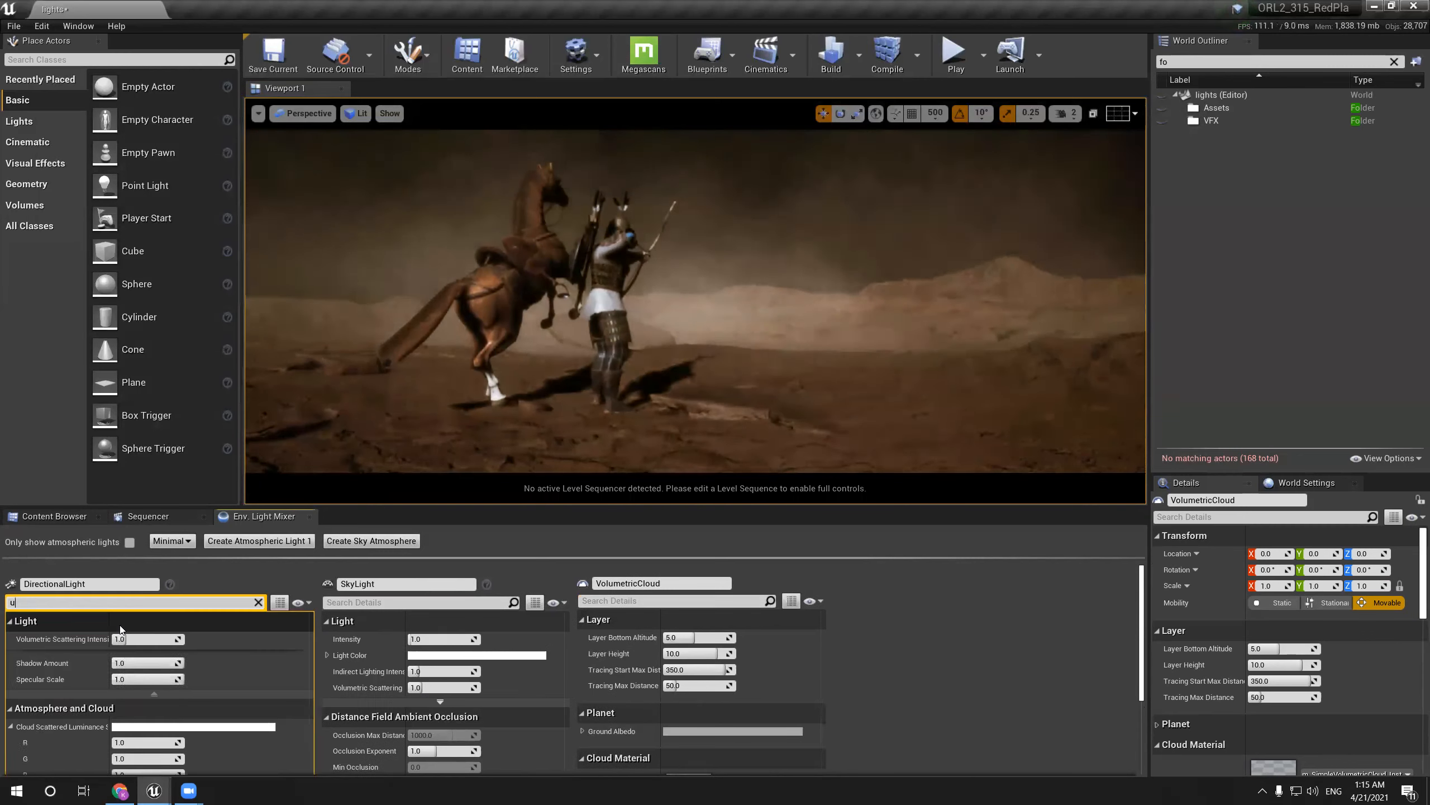
pyautogui.write('tmu')
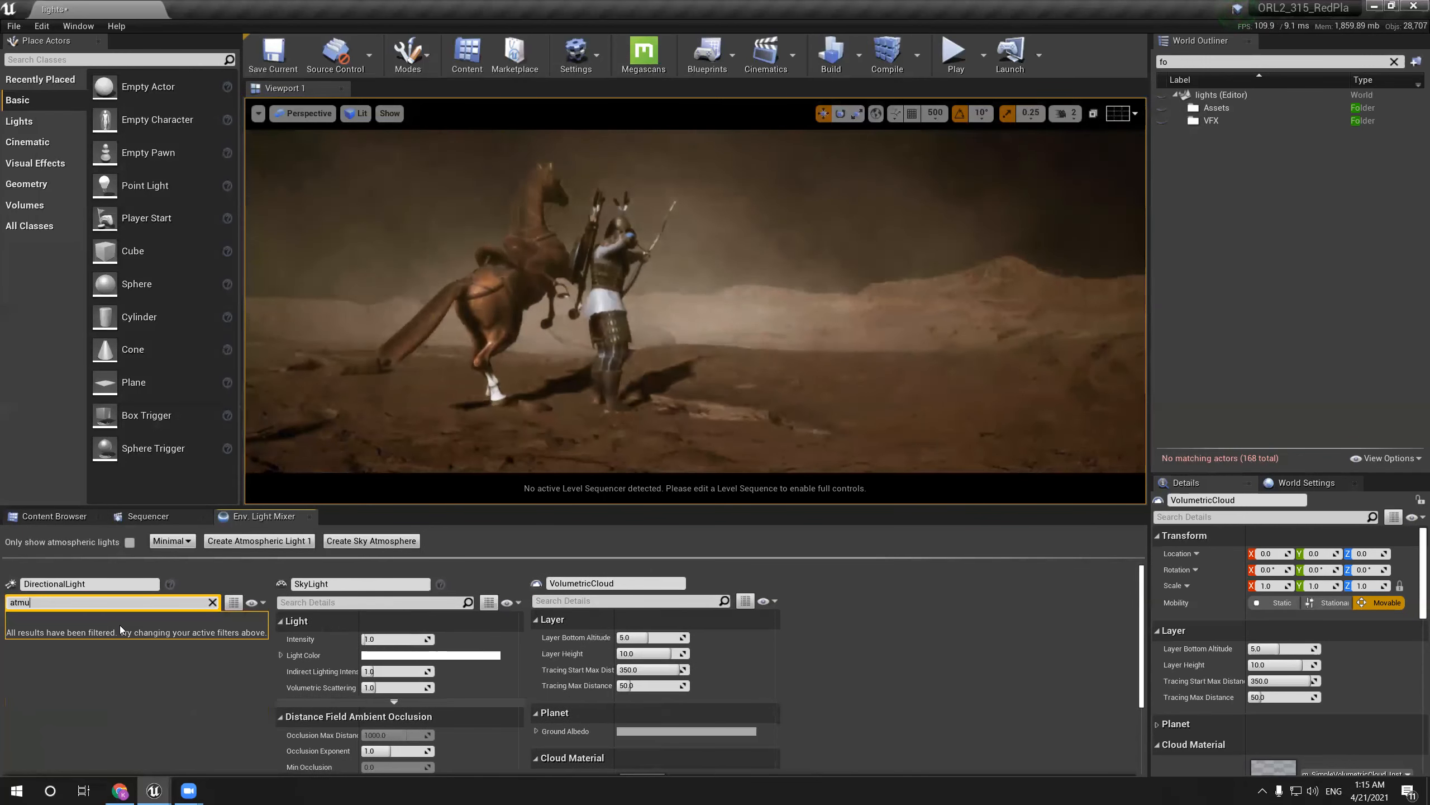
pyautogui.press('BackSpace')
pyautogui.press('BackSpace')
pyautogui.press('BackSpace')
pyautogui.press('BackSpace')
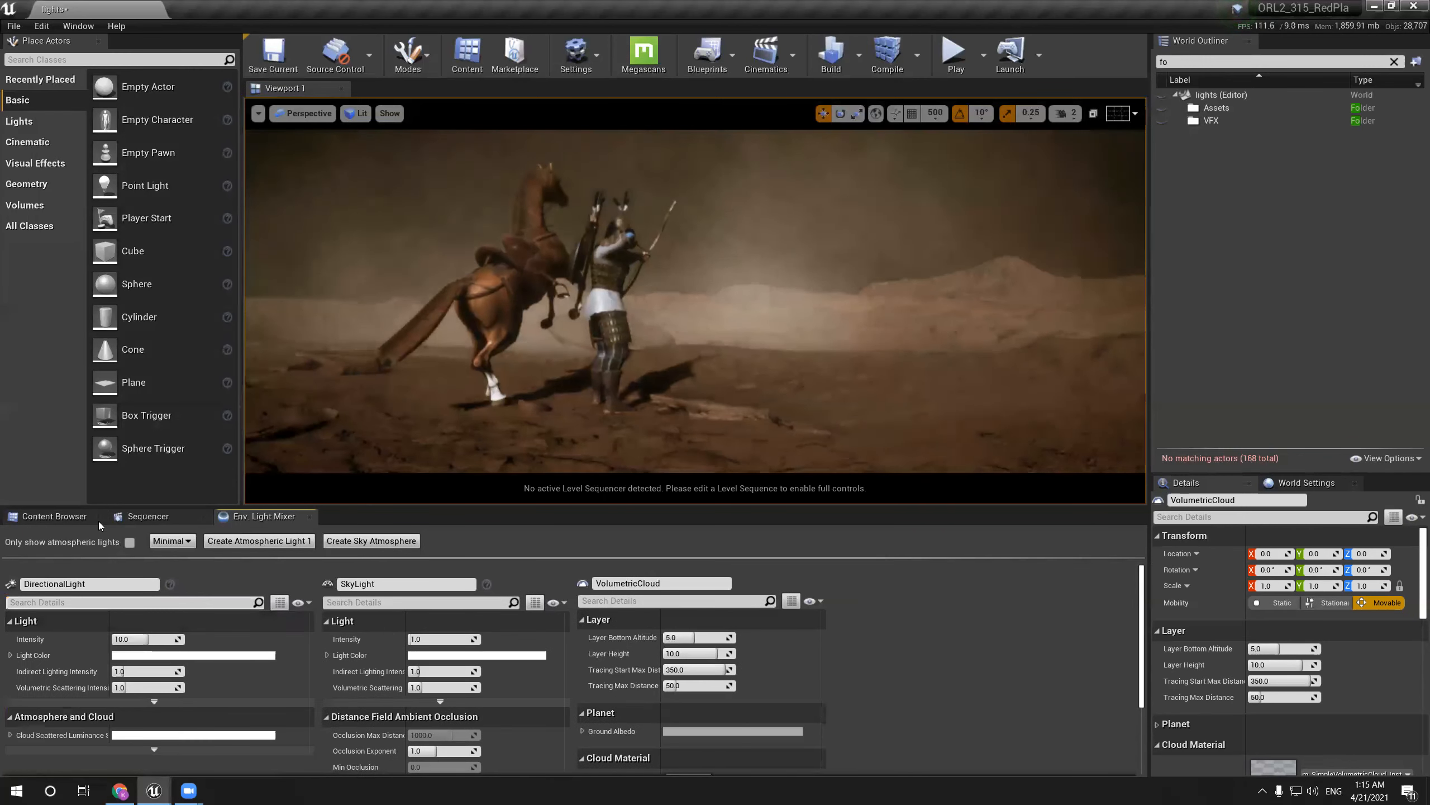
# Enlarge the Env. Light Mixer further and set its property detail level to Normal+Advanced
pyautogui.moveTo(102, 507); pyautogui.dragTo(101, 415)
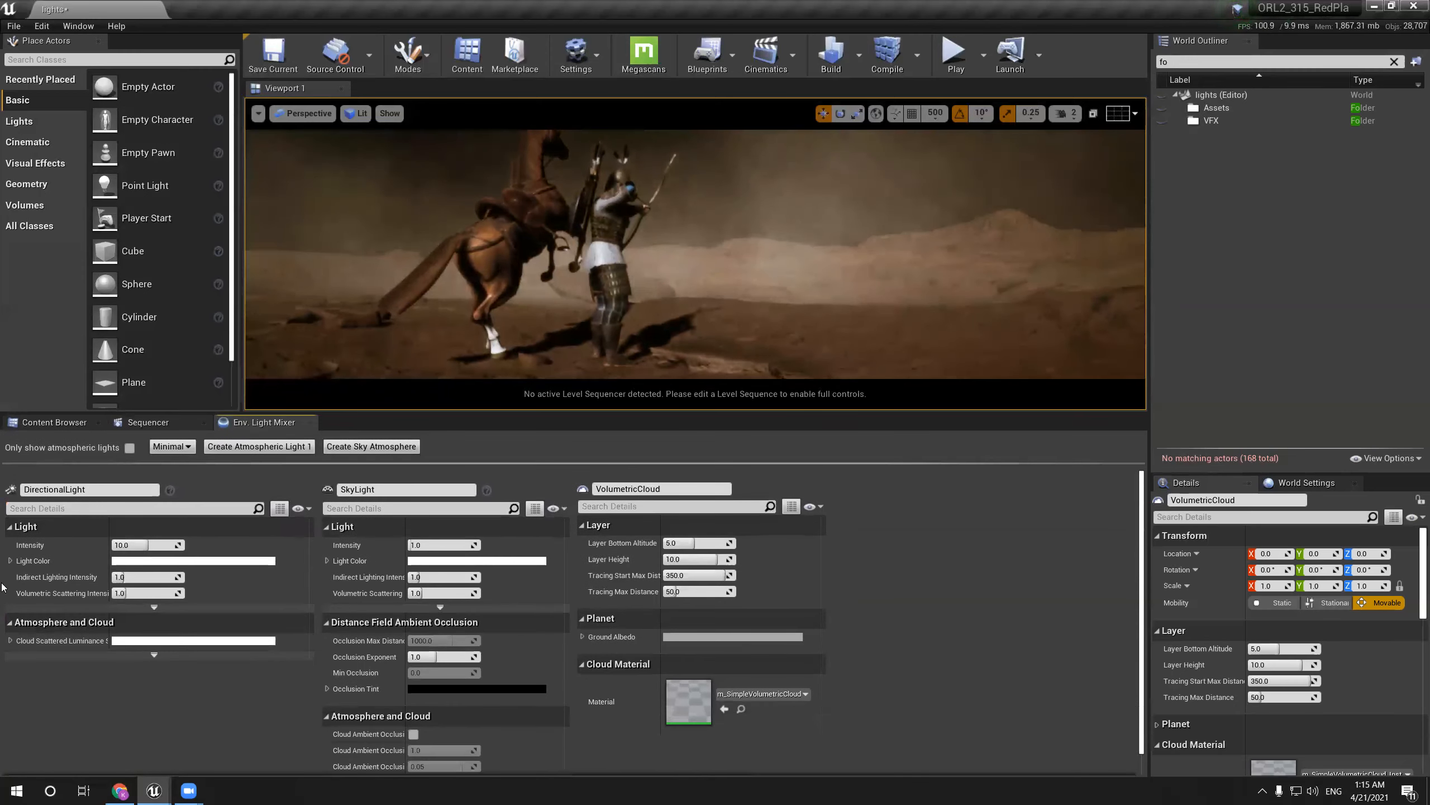
pyautogui.click(181, 447)
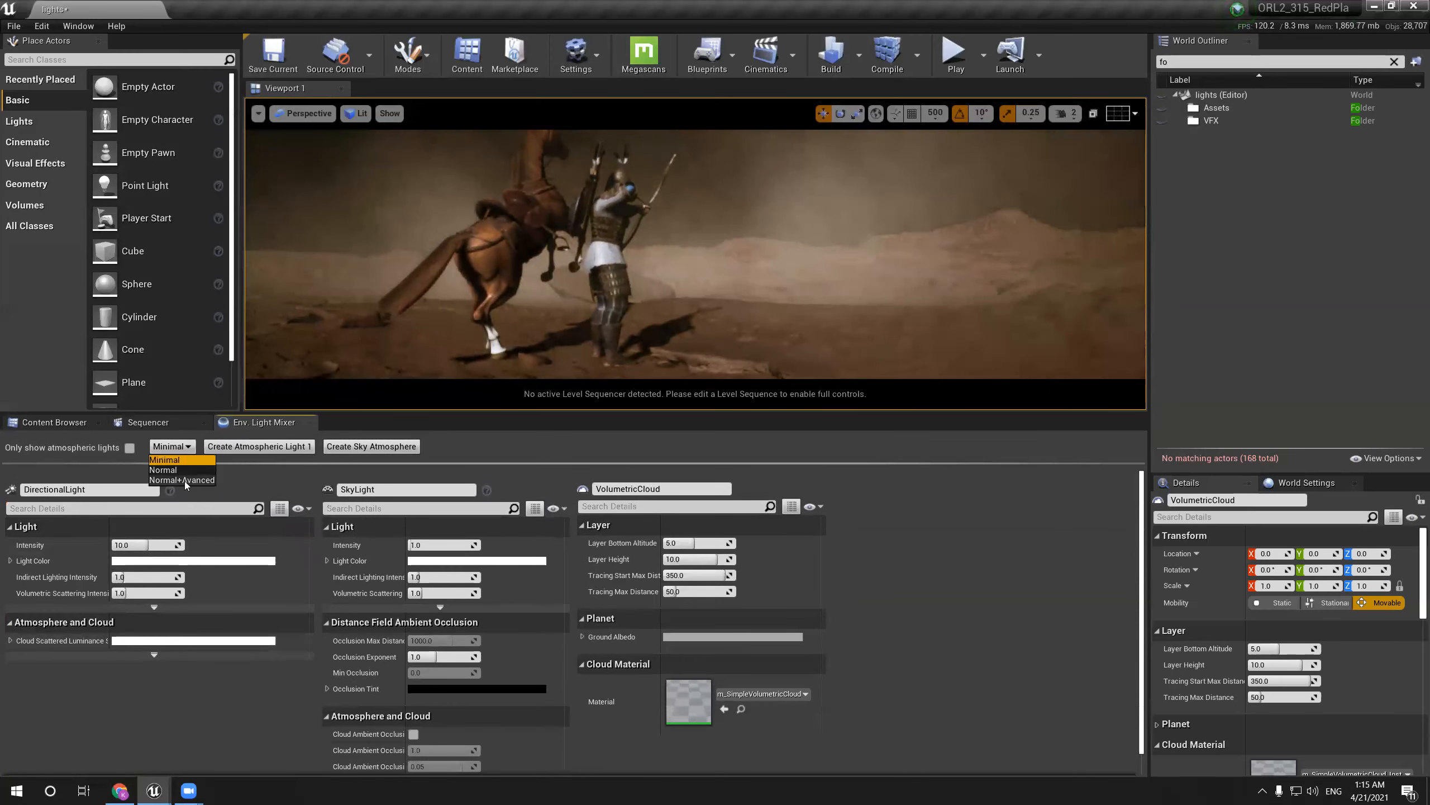
pyautogui.click(184, 480)
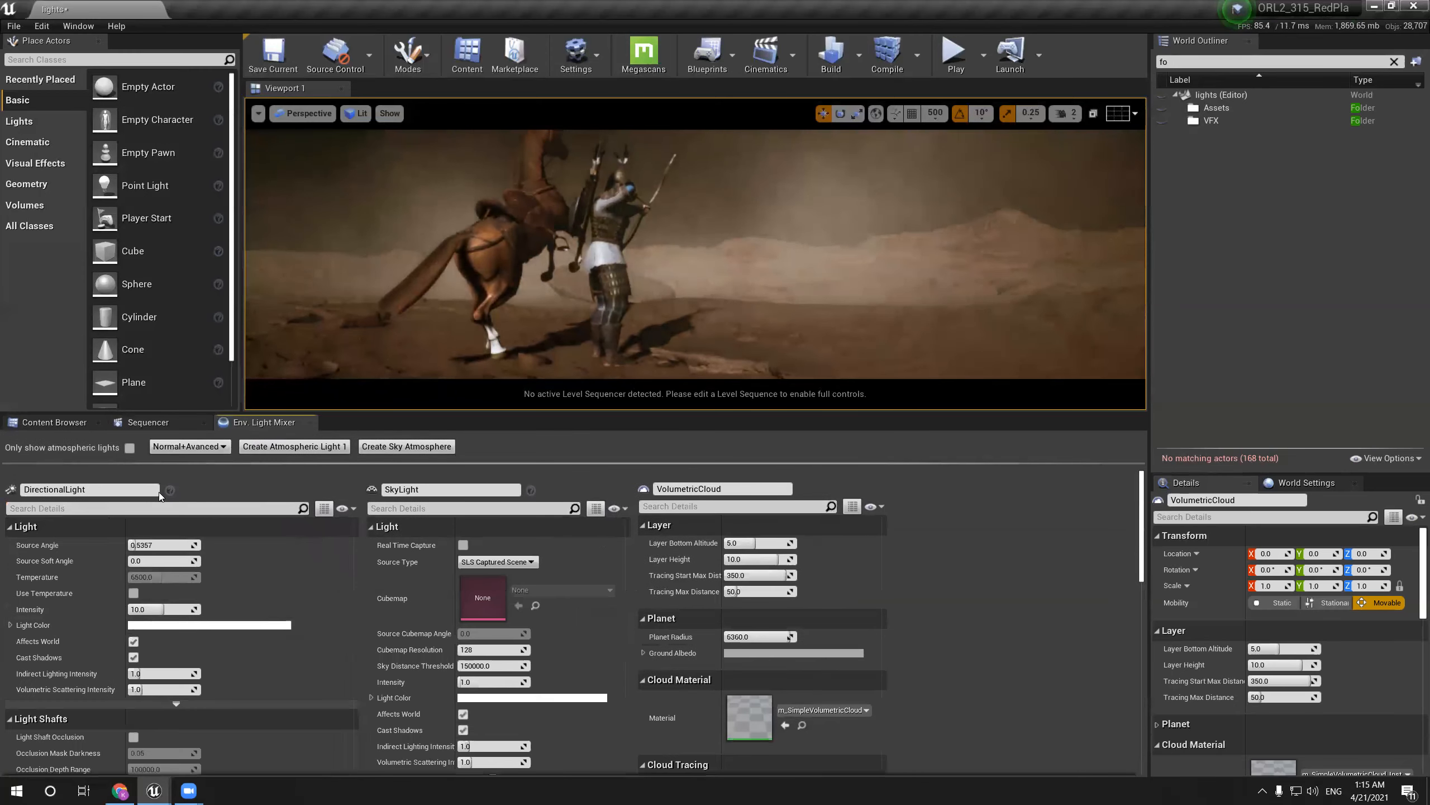
# Filter the DirectionalLight's properties by "atmo" and toggle its Atmosphere Sun Light option
pyautogui.click(123, 507)
pyautogui.write('atmo')
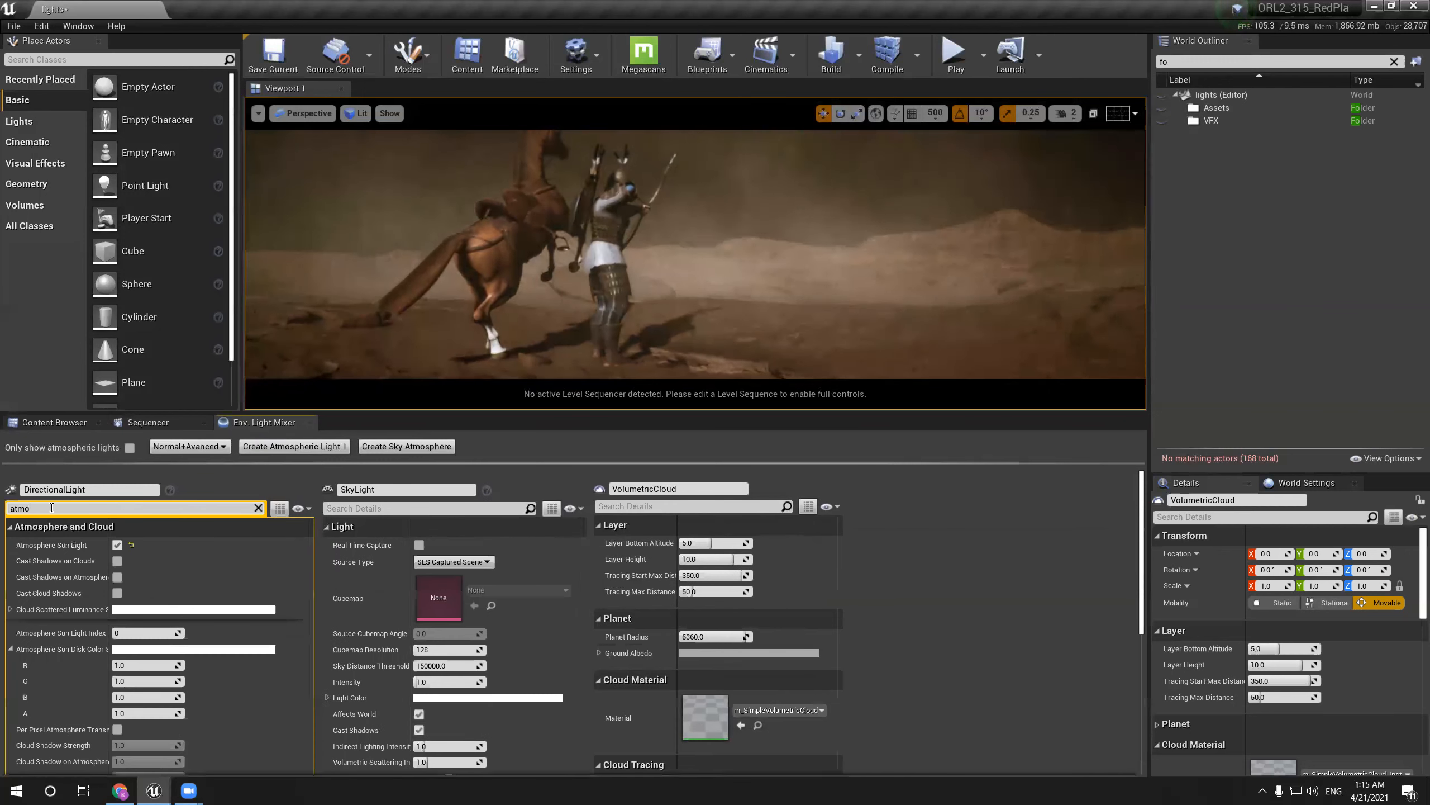
pyautogui.click(118, 543)
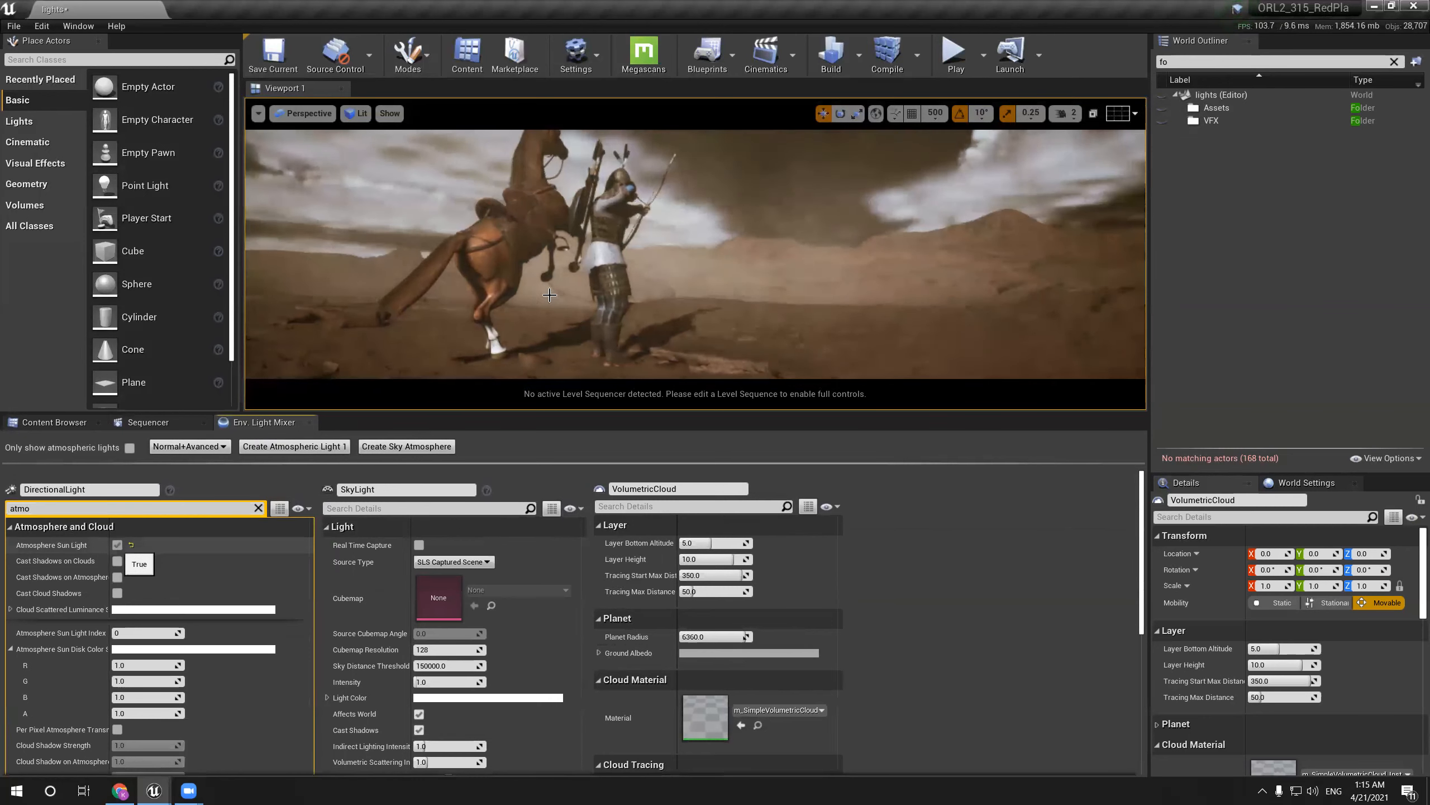
# Reset the PostProcessVolume's global color grading contrast, gamma and gain to their default values
pyautogui.click(1193, 63)
pyautogui.write('po')
pyautogui.click(1218, 109)
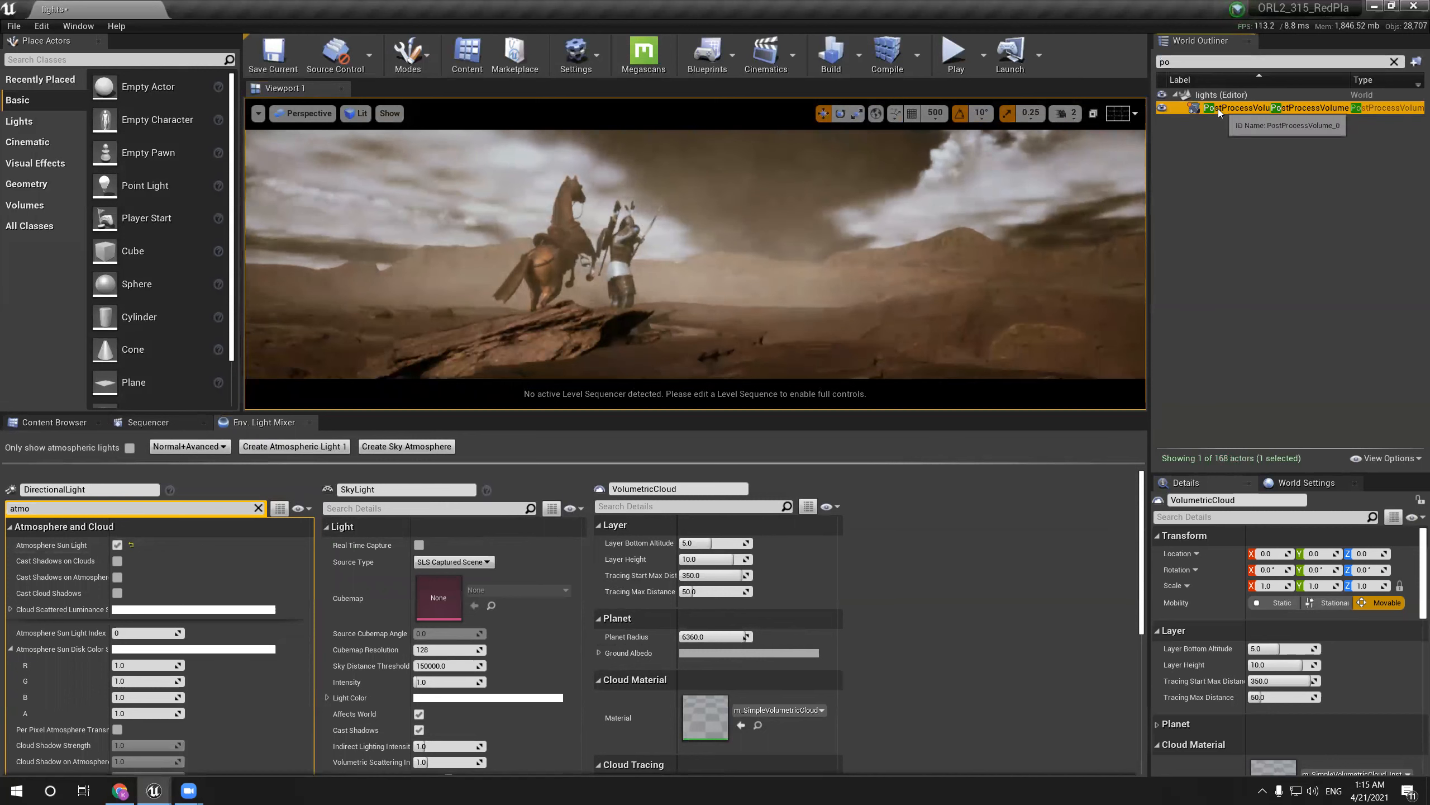
pyautogui.scroll(-6, 1235, 615)
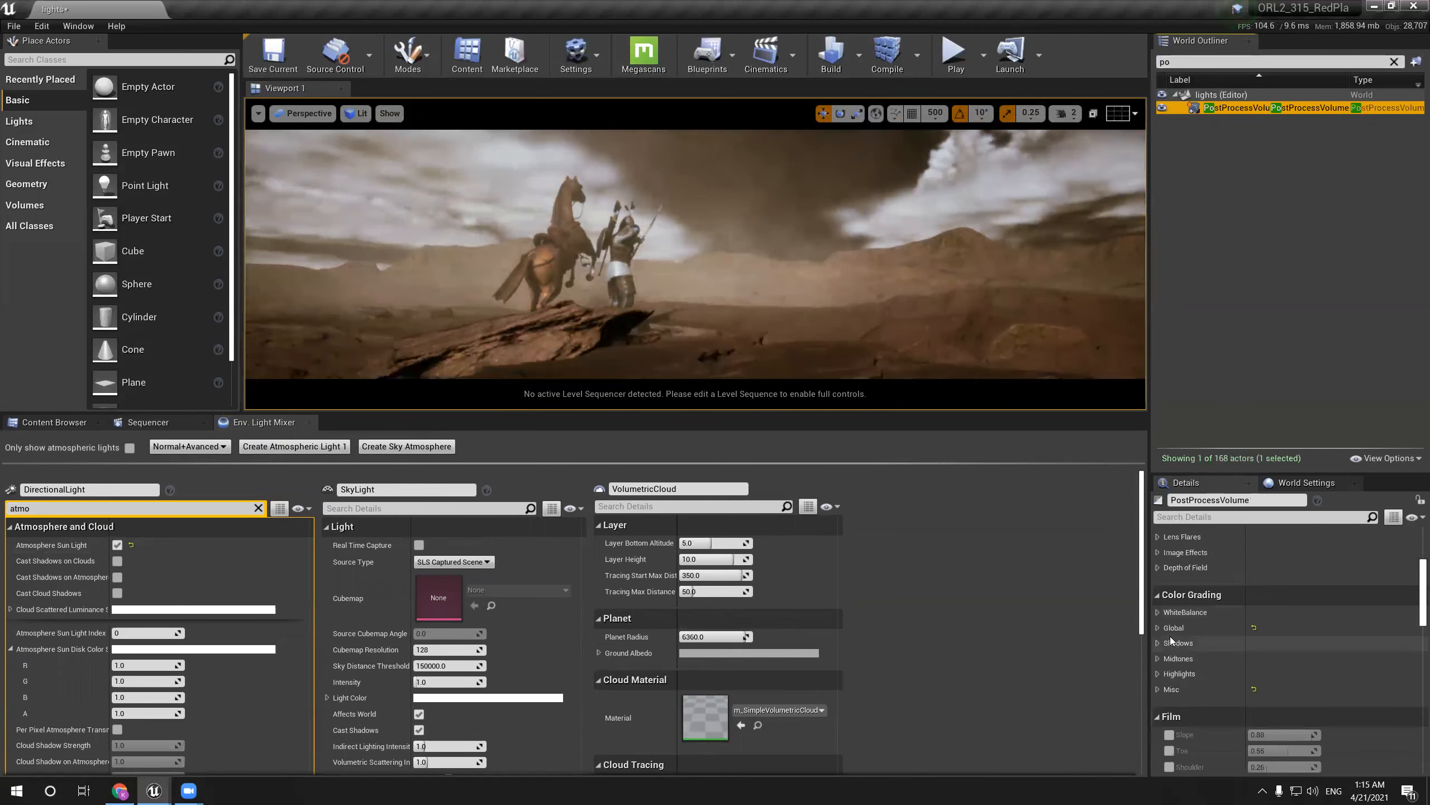
pyautogui.click(1158, 612)
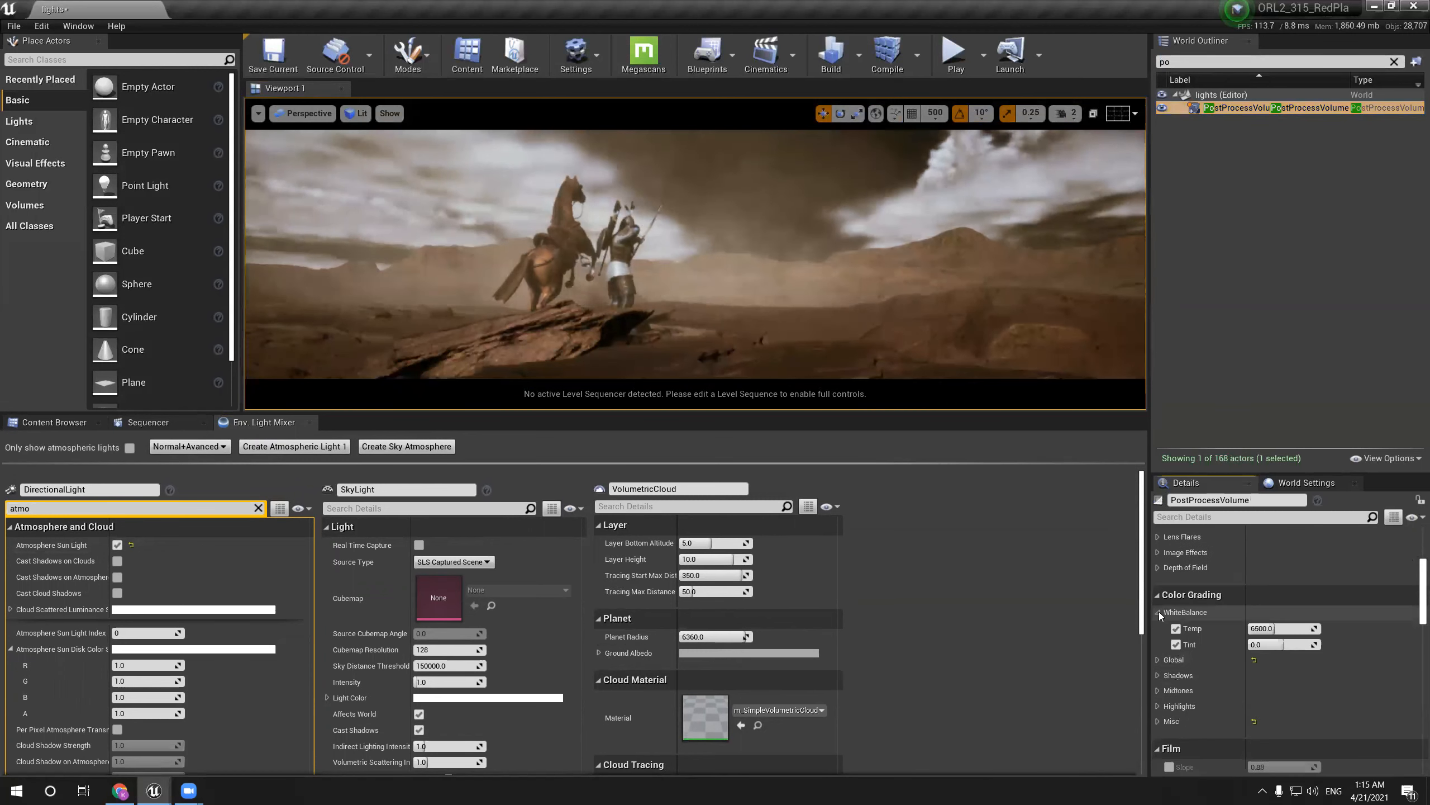
pyautogui.click(1158, 660)
pyautogui.scroll(-1, 1212, 667)
pyautogui.click(1411, 647)
pyautogui.click(1411, 663)
pyautogui.click(1411, 680)
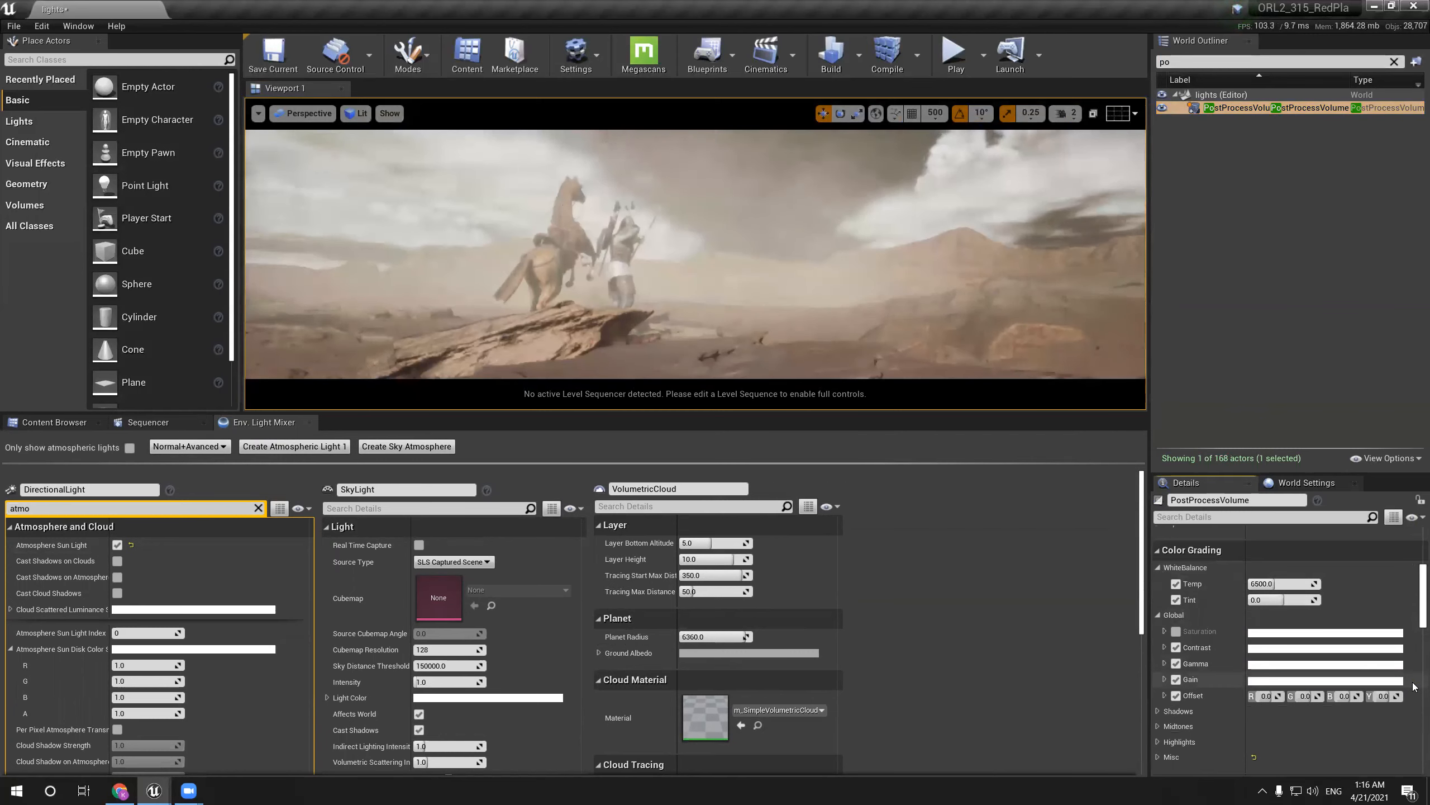
# Reset the PostProcessVolume's Misc color grading settings to their defaults
pyautogui.scroll(-1, 1201, 730)
pyautogui.click(1157, 735)
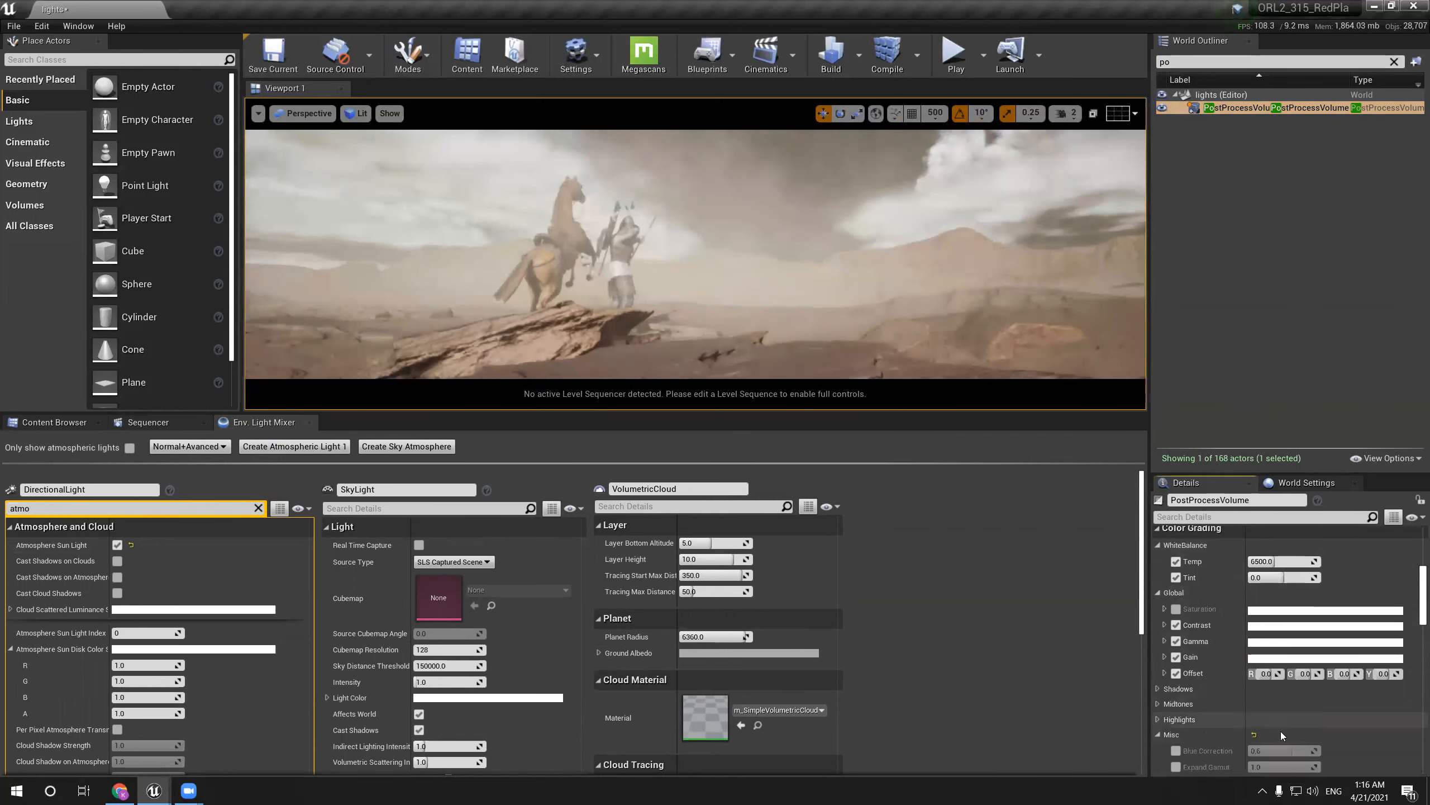
pyautogui.click(1255, 735)
pyautogui.scroll(-5, 635, 297)
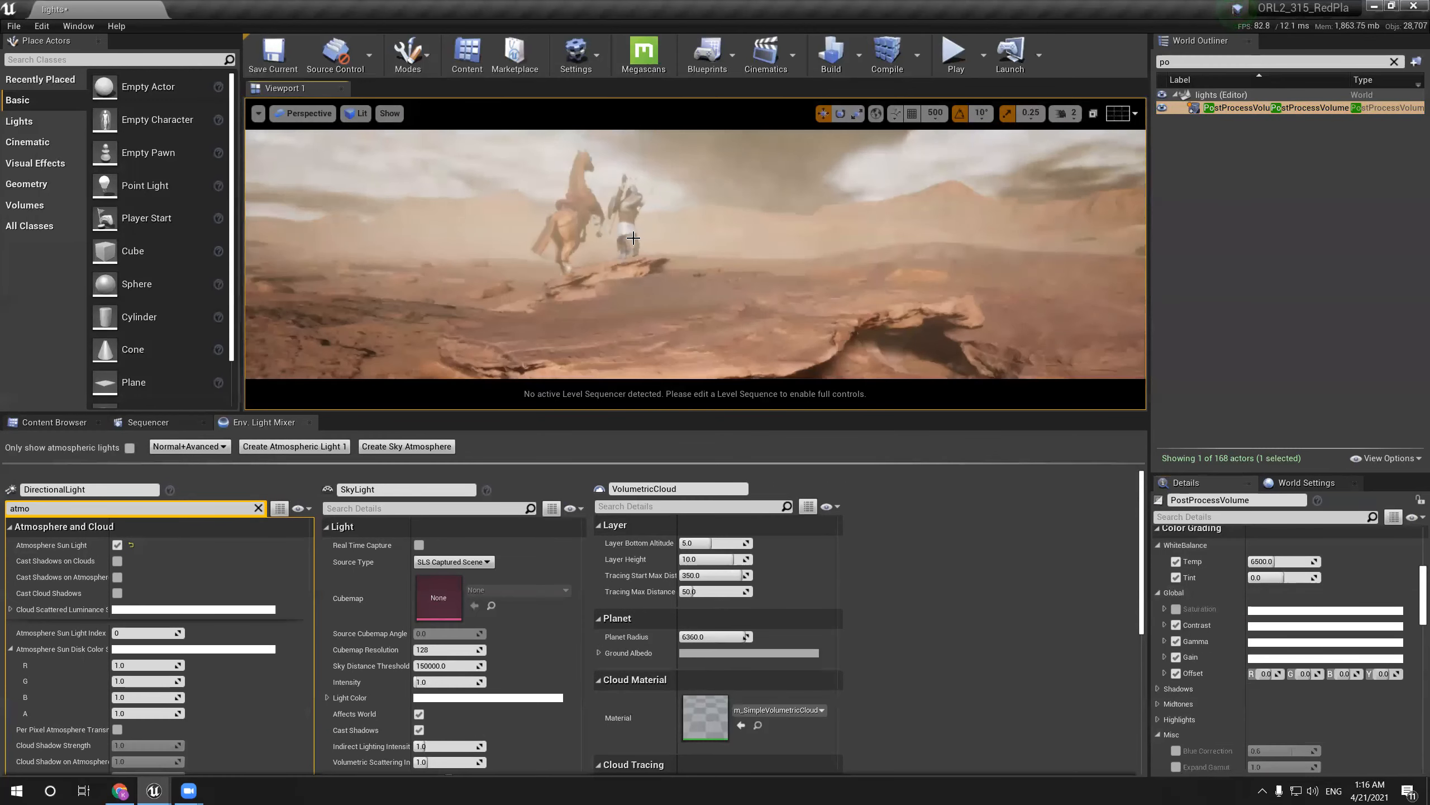
pyautogui.moveTo(677, 212); pyautogui.dragTo(642, 200, button='right')
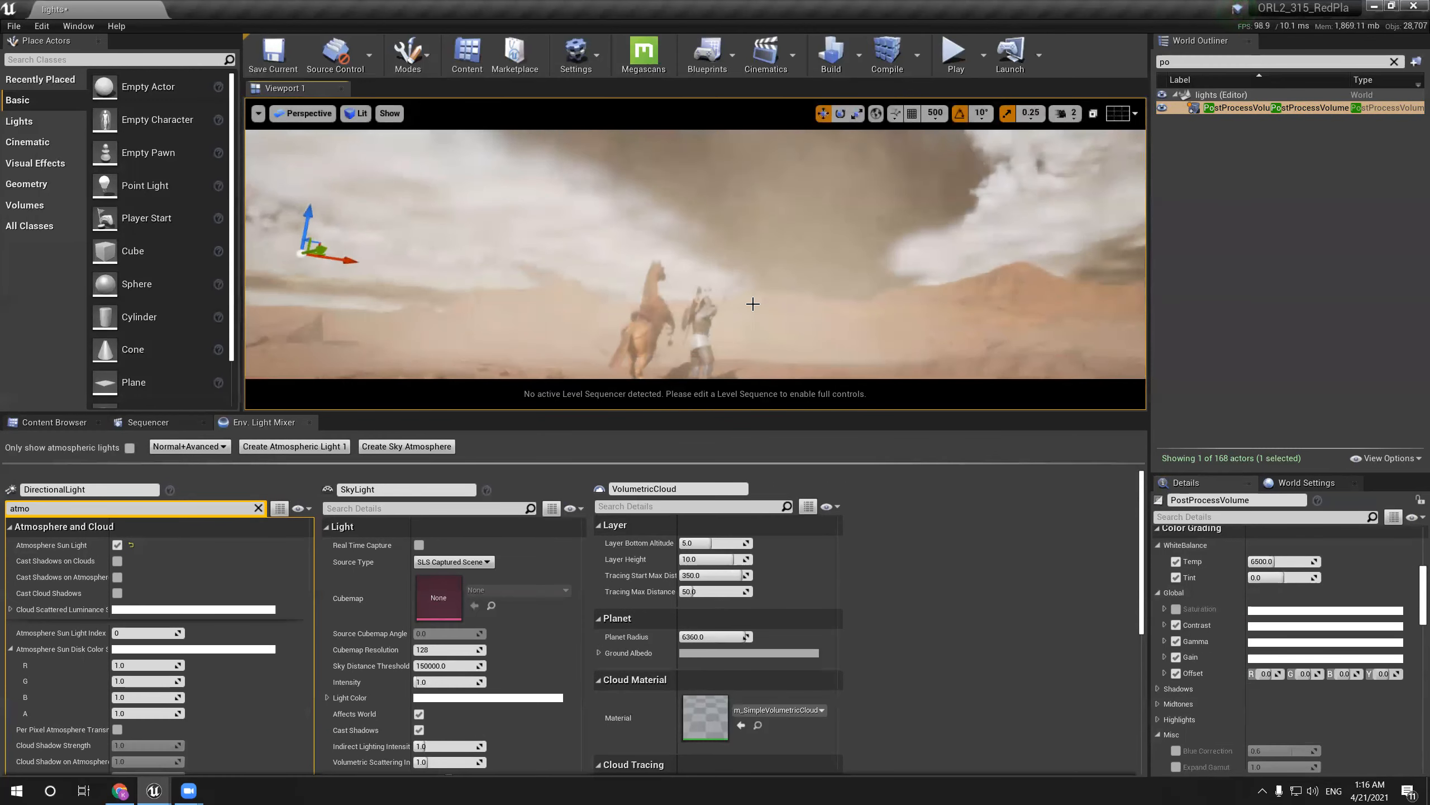
# Clear the World Outliner filter and hide the P_dust emitter in the scene
pyautogui.moveTo(1189, 62); pyautogui.dragTo(1111, 61)
pyautogui.press('BackSpace')
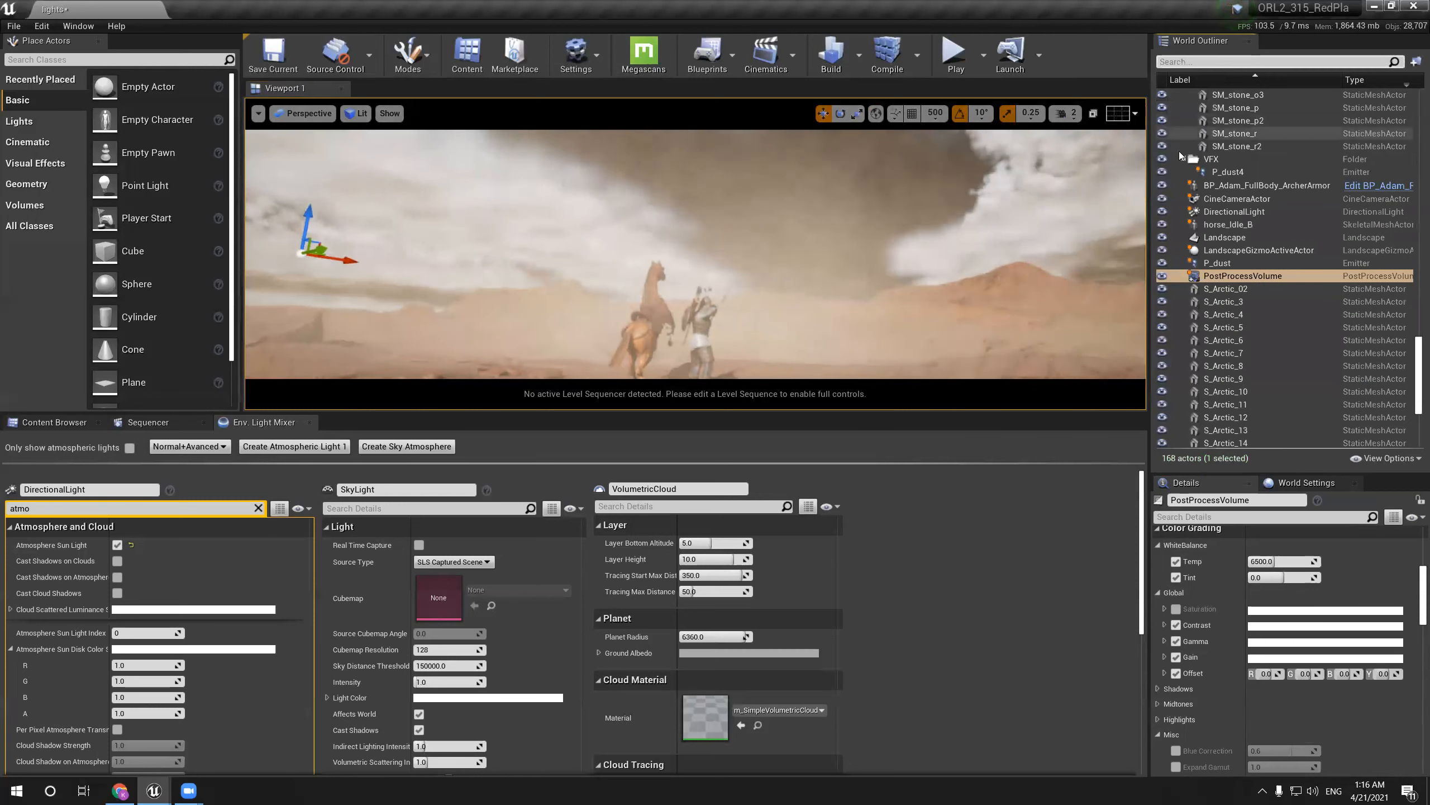
pyautogui.click(767, 192)
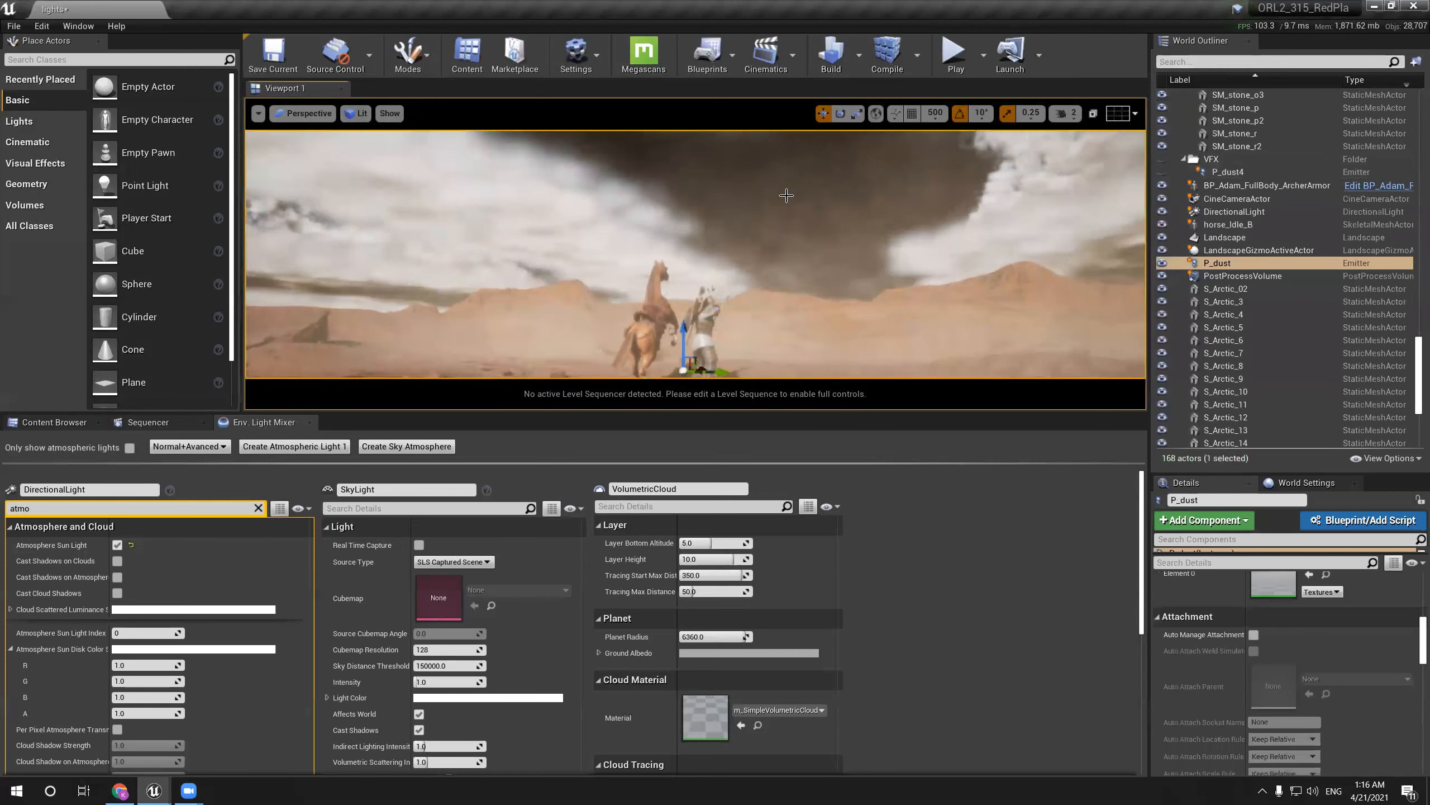
pyautogui.click(1161, 261)
pyautogui.moveTo(845, 226); pyautogui.dragTo(843, 281, button='right')
pyautogui.press('s')
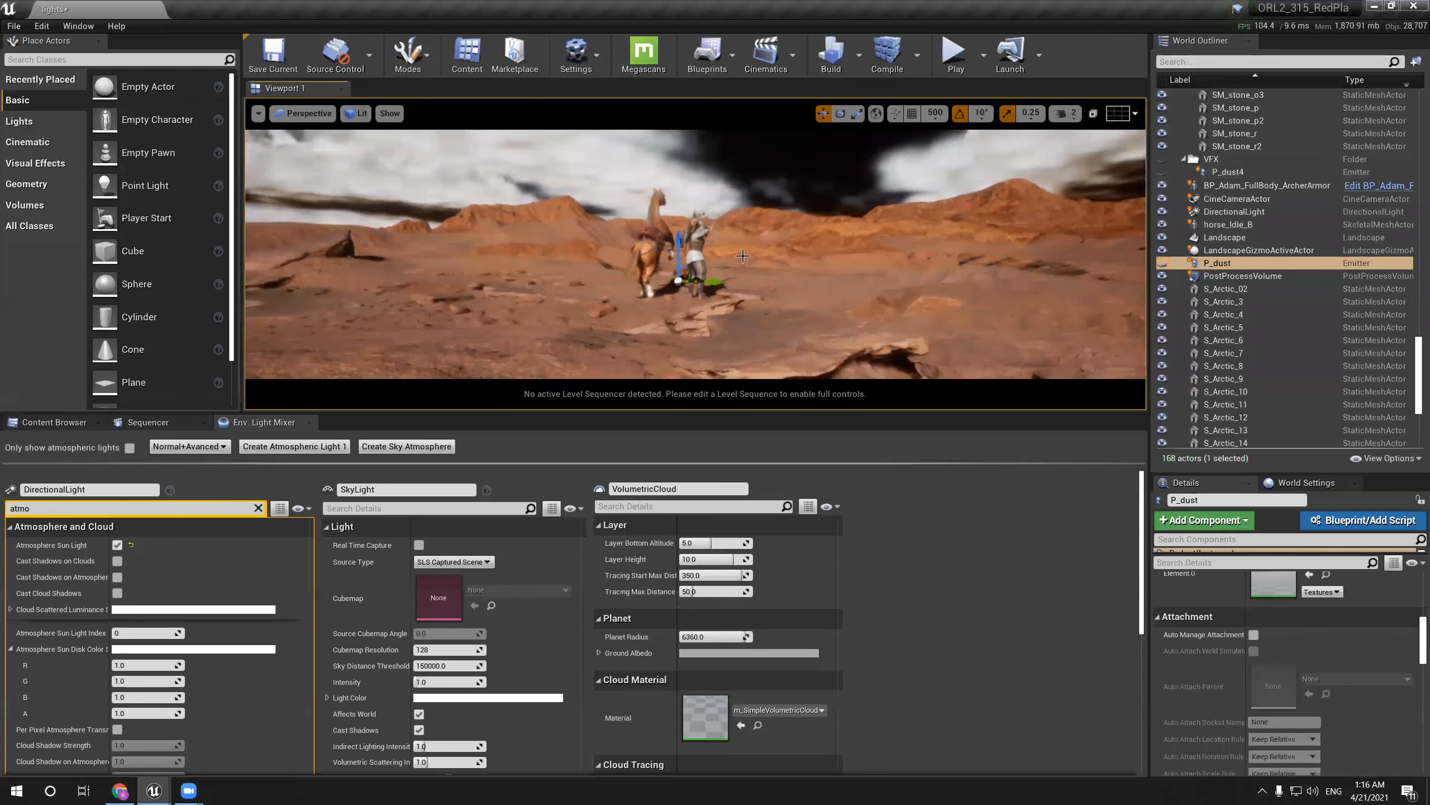
pyautogui.moveTo(659, 260); pyautogui.dragTo(648, 222, button='right')
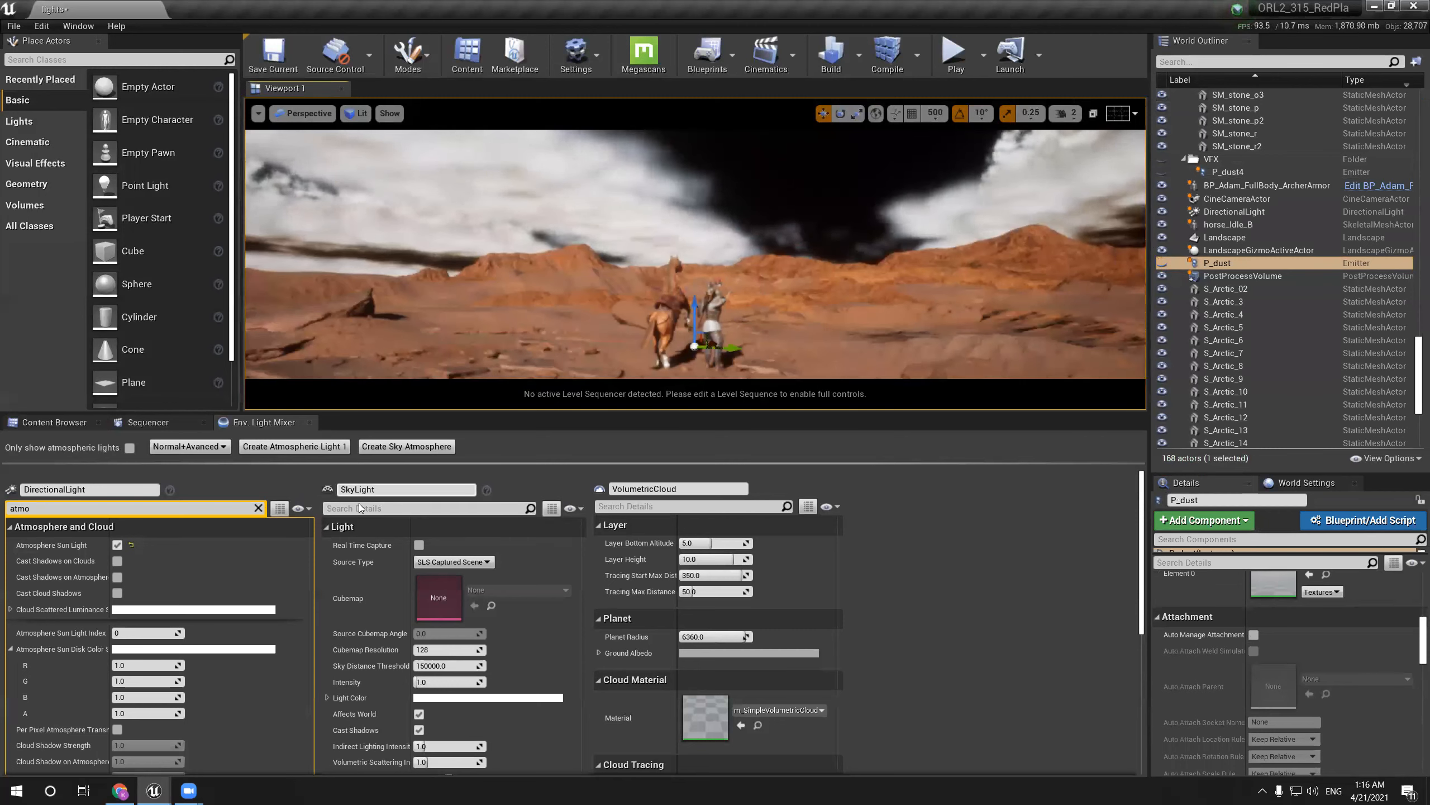
# Enable Real Time Capture on the SkyLight and check the scene with Atmosphere Sun Light switched off and on again
pyautogui.click(421, 545)
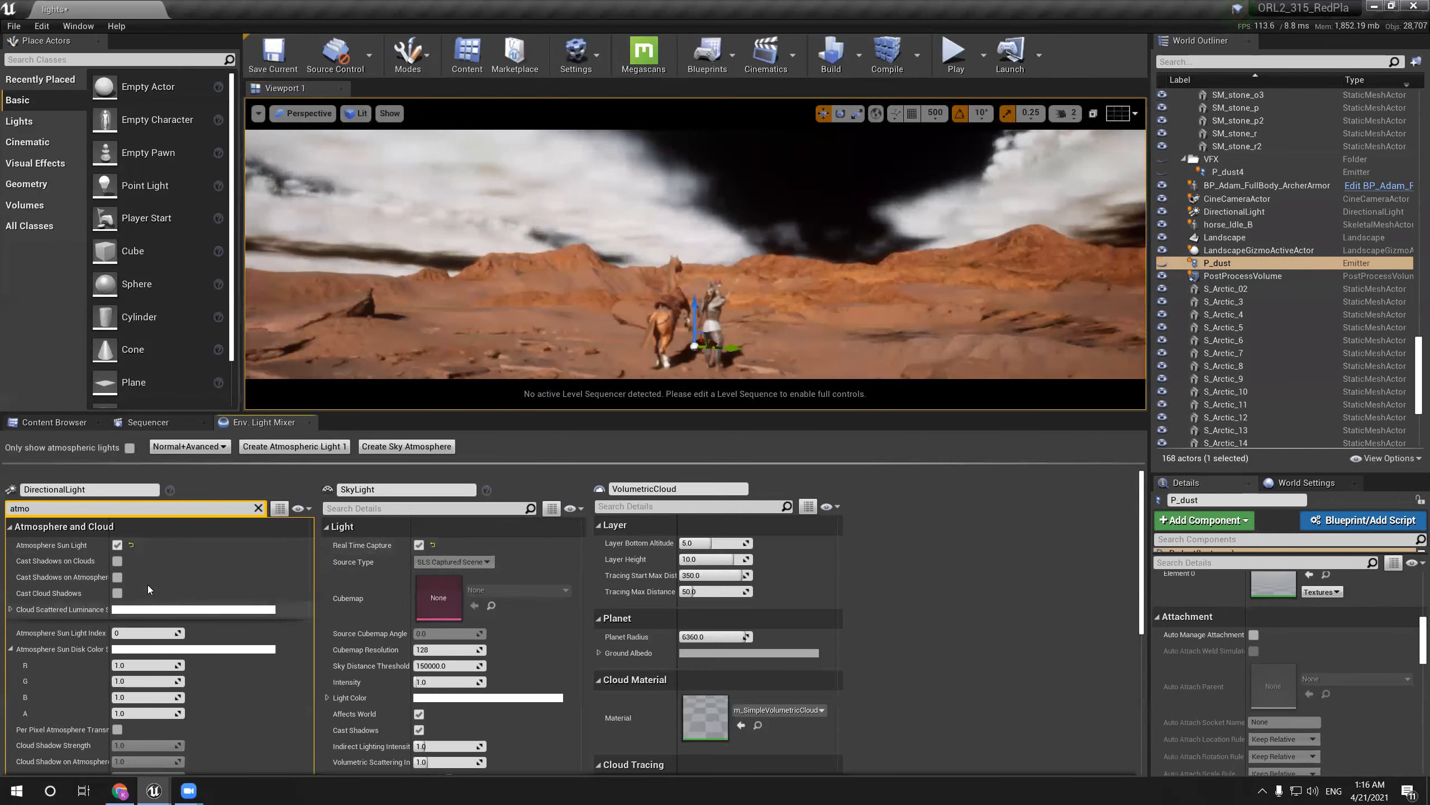
pyautogui.click(117, 546)
pyautogui.click(116, 546)
pyautogui.moveTo(507, 271)
pyautogui.mouseDown(button='right')
pyautogui.moveTo(485, 279)
pyautogui.moveTo(501, 170)
pyautogui.moveTo(521, 254)
pyautogui.mouseUp(button='right')
pyautogui.moveTo(752, 386); pyautogui.dragTo(725, 406, button='right')
pyautogui.moveTo(1094, 253)
pyautogui.mouseDown(button='right')
pyautogui.moveTo(1070, 277)
pyautogui.moveTo(1091, 256)
pyautogui.mouseUp(button='right')
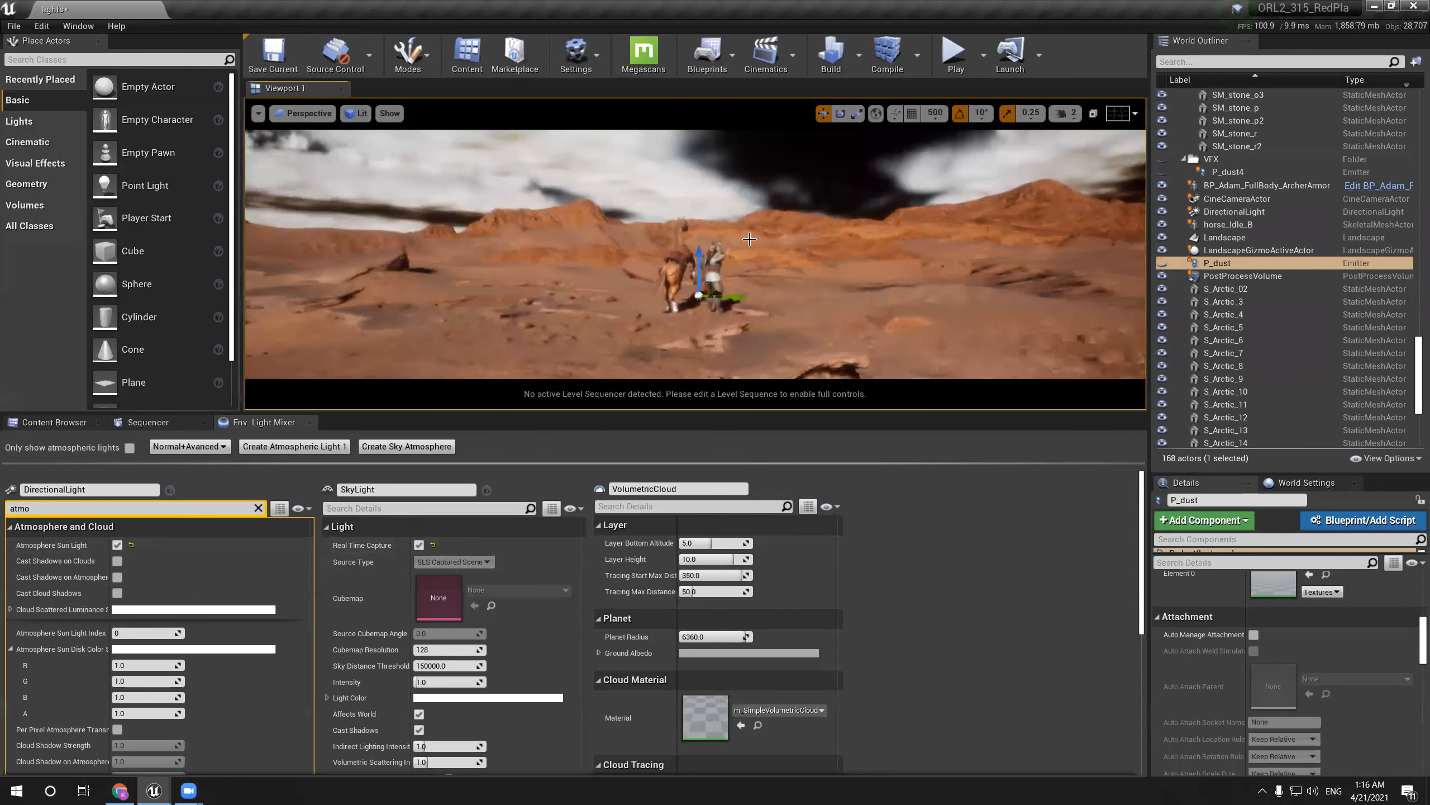
pyautogui.scroll(5, 1093, 253)
# Look up the scene's lights with the outliner filter "li" and compare the DirectionalLight's Atmosphere Sun Light off and on
pyautogui.click(1231, 212)
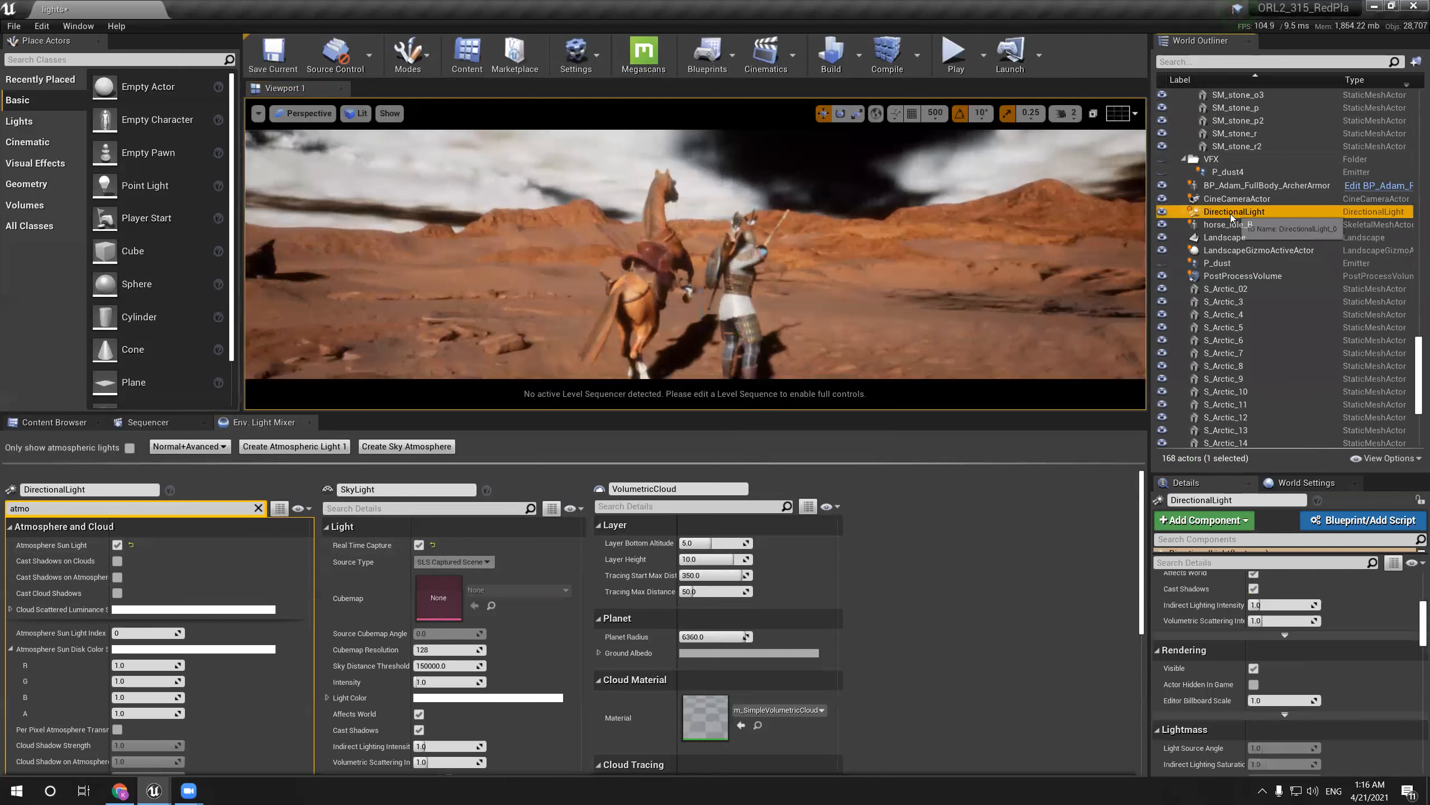
pyautogui.scroll(4, 1256, 213)
pyautogui.click(1205, 61)
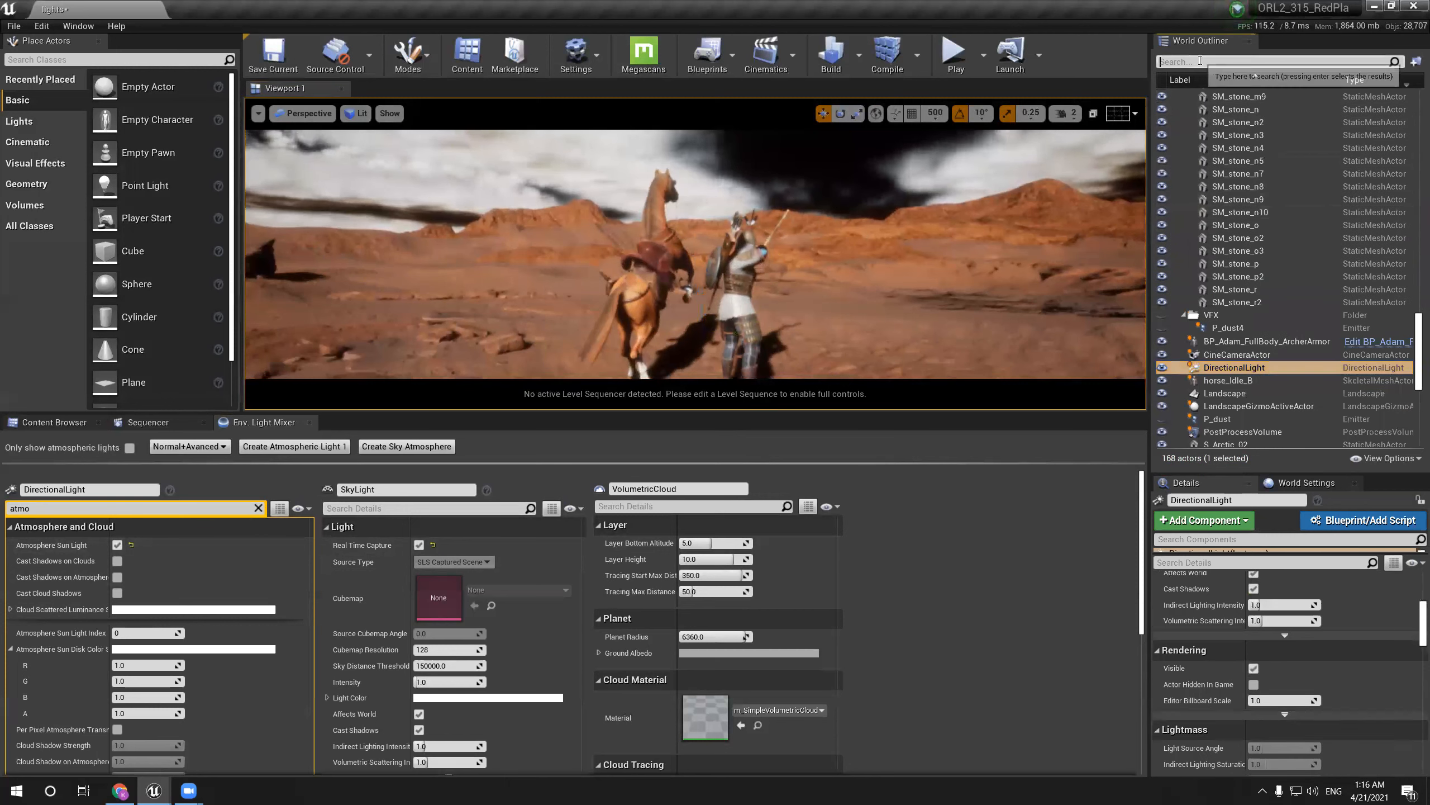
pyautogui.write('li')
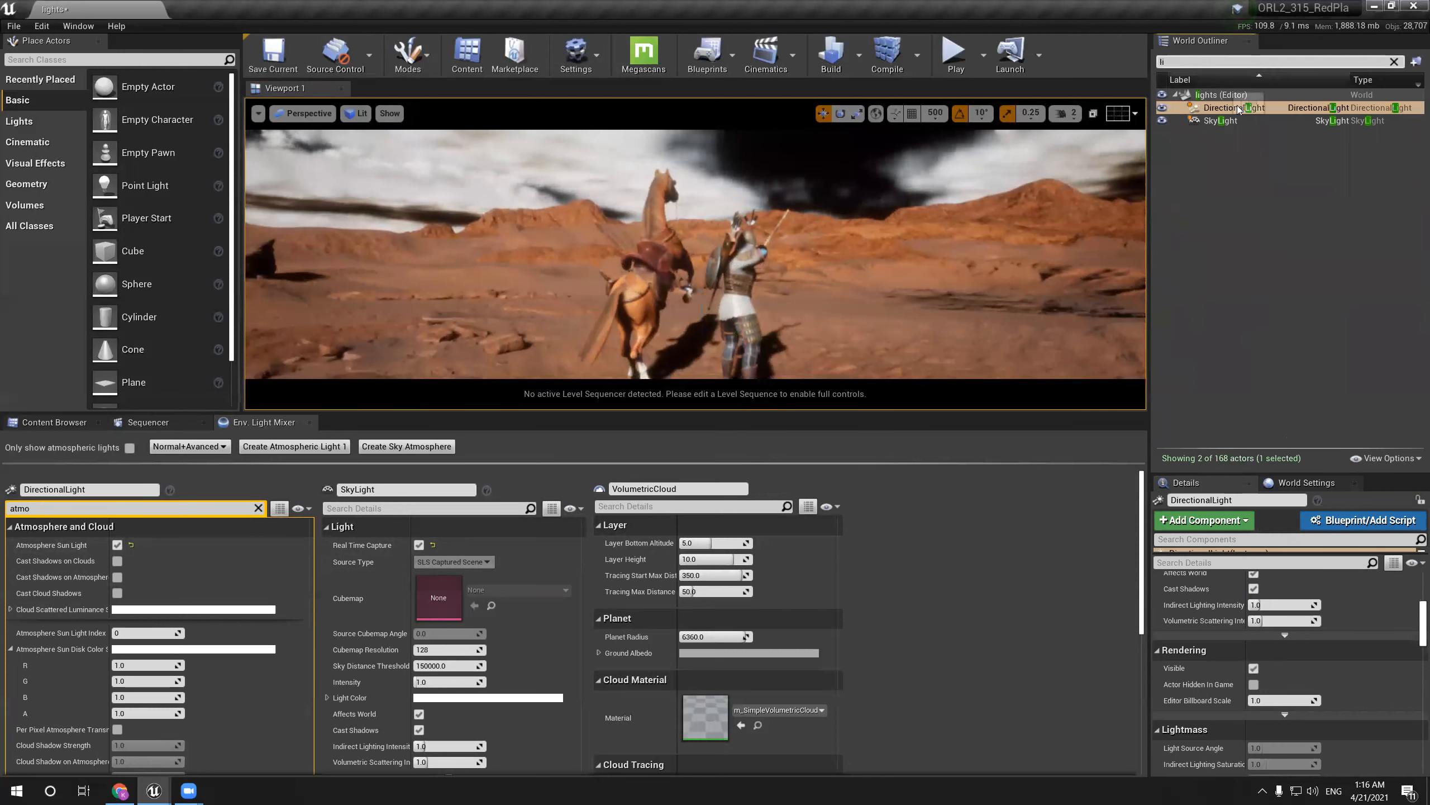
pyautogui.press('BackSpace')
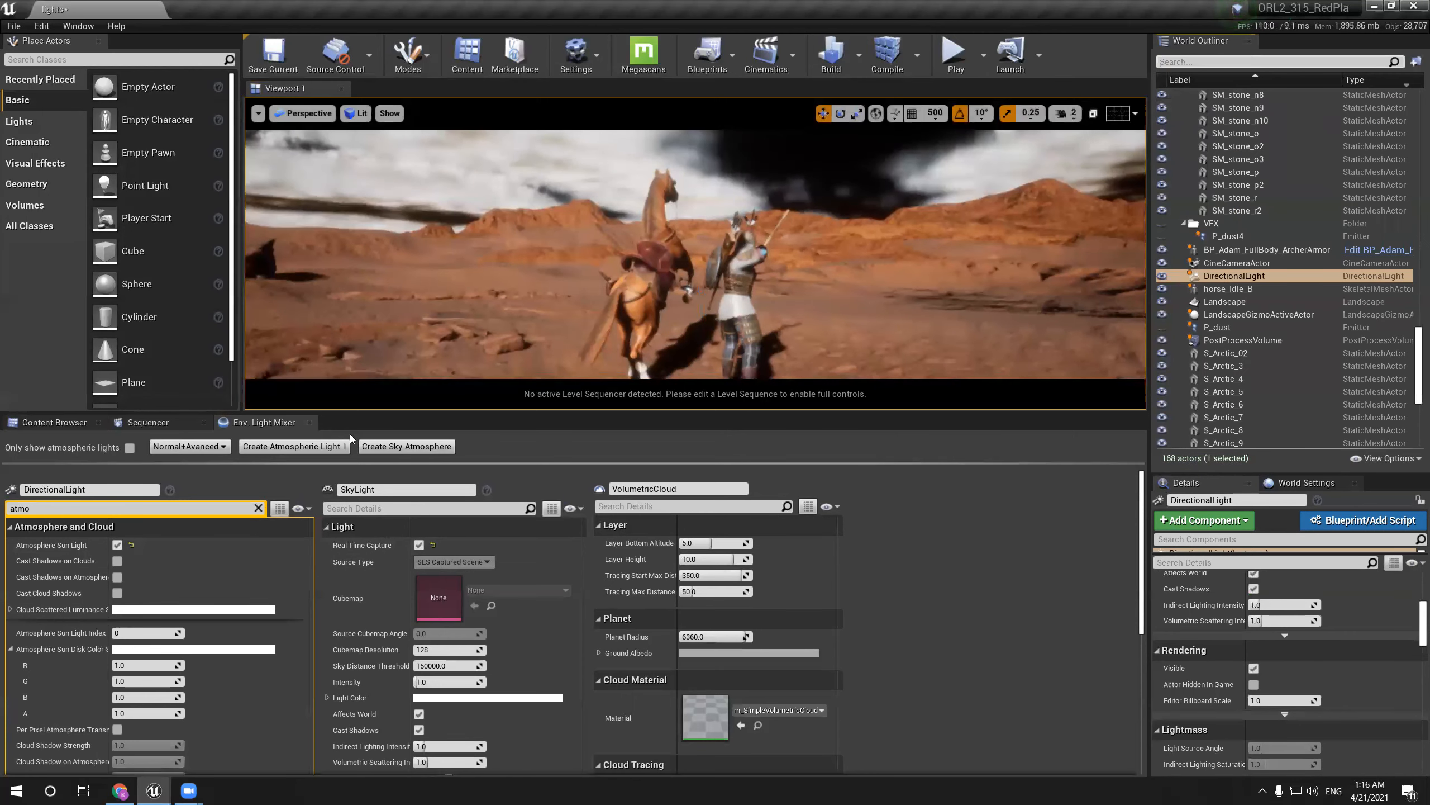
pyautogui.click(118, 546)
pyautogui.click(118, 546)
# Rotate the atmosphere sun interactively until the horse and archer are lit from behind
pyautogui.moveTo(744, 237); pyautogui.dragTo(732, 238, button='right')
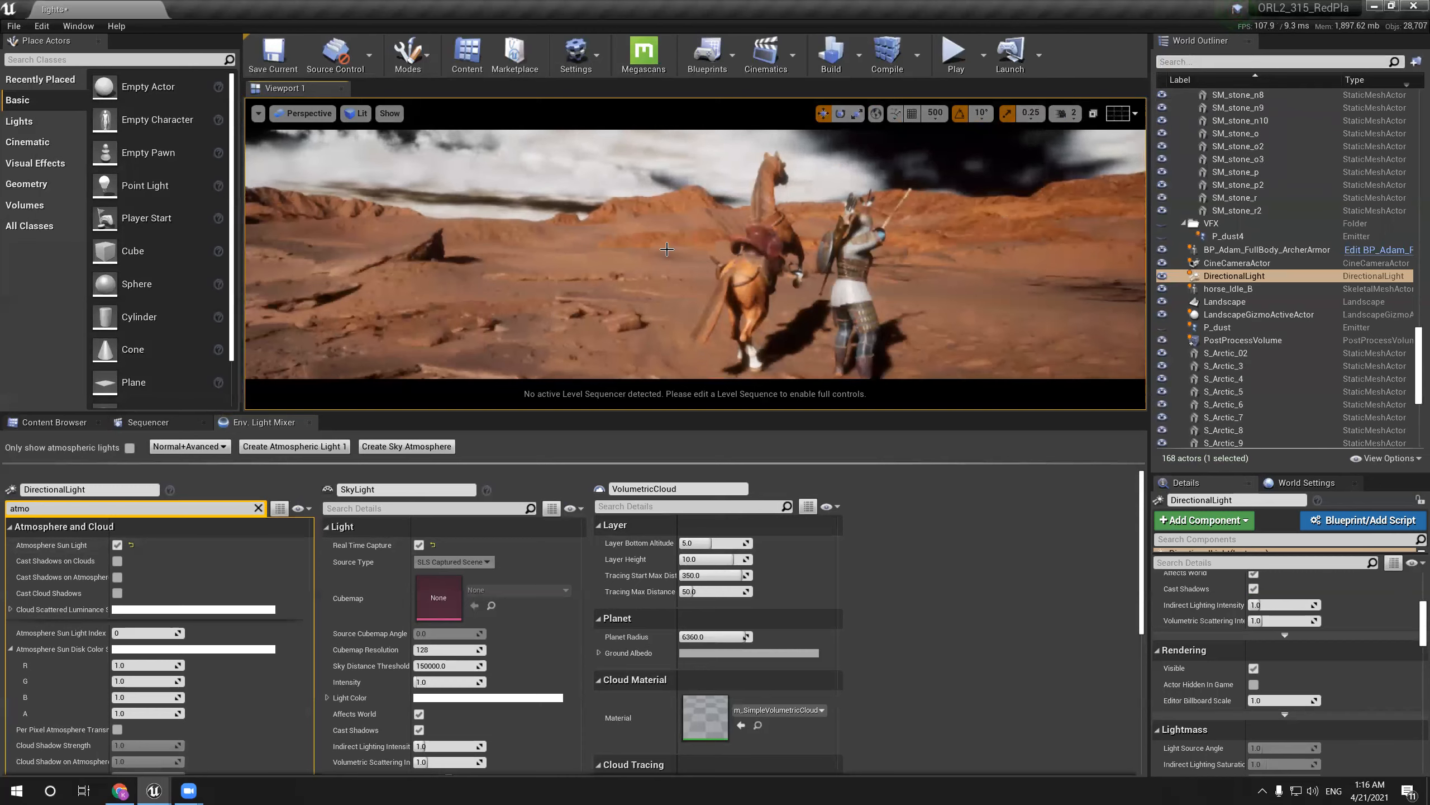
pyautogui.hotkey('ctrl', 'l')
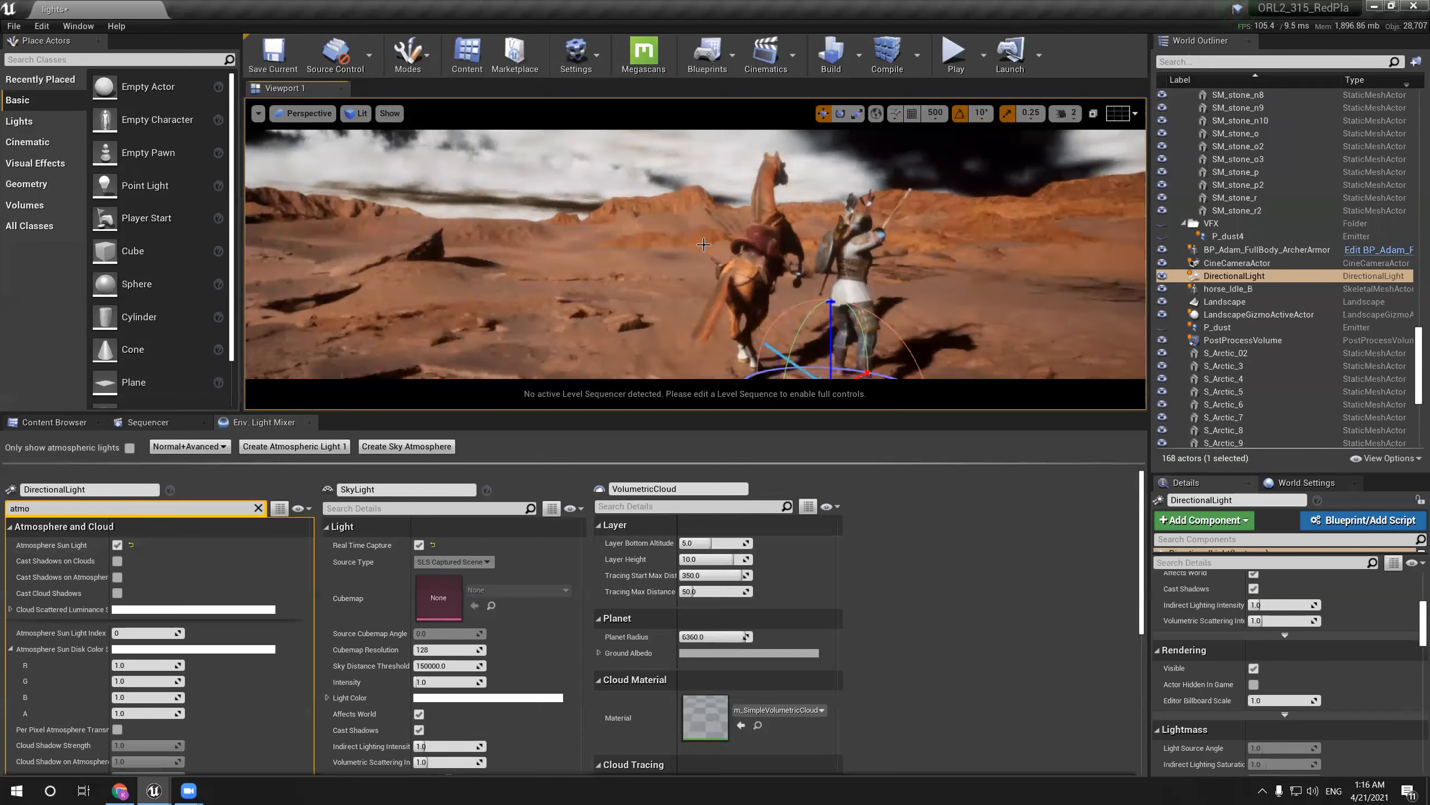
pyautogui.hotkey('ctrl', 'l')
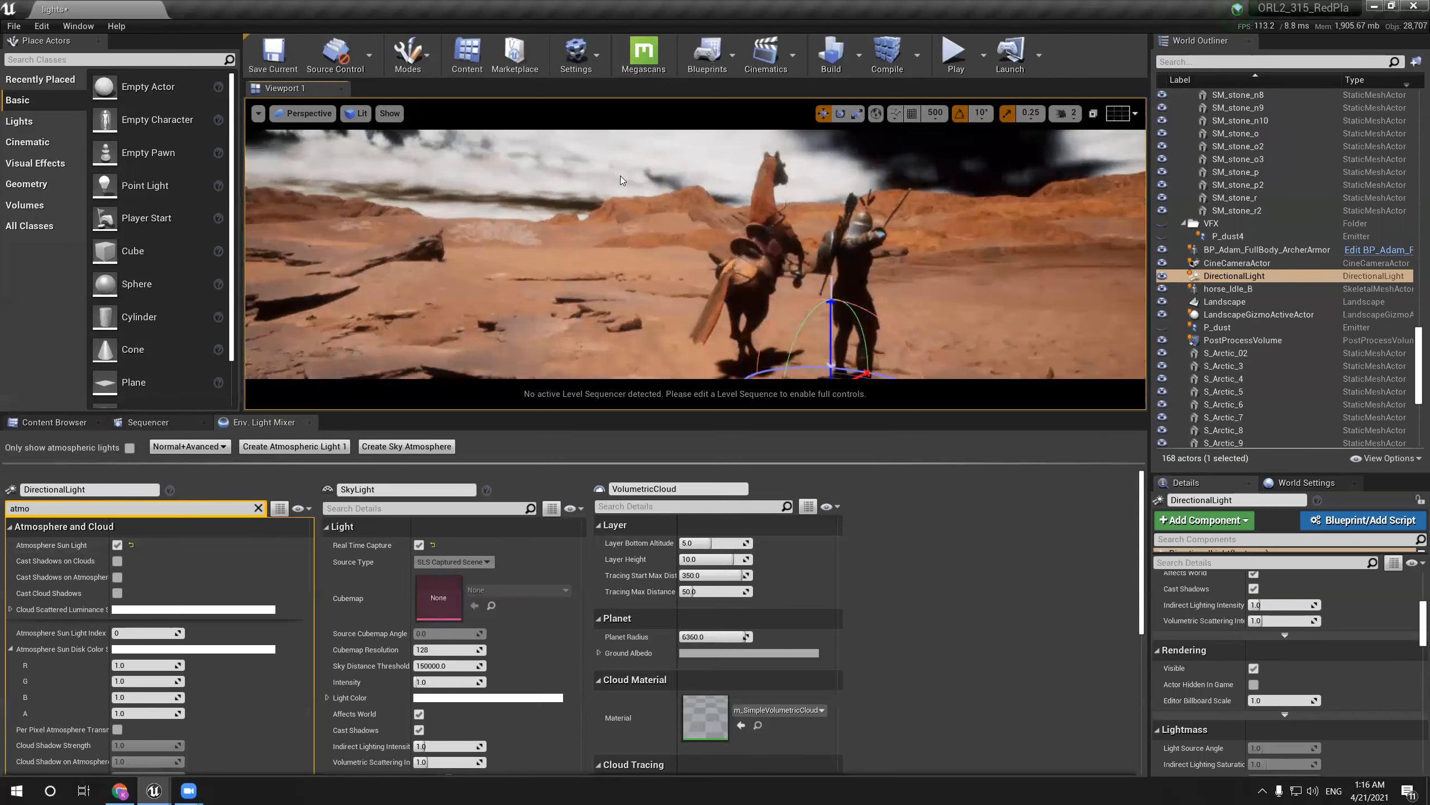
# Enable Game Settings exposure for the viewport
pyautogui.click(362, 113)
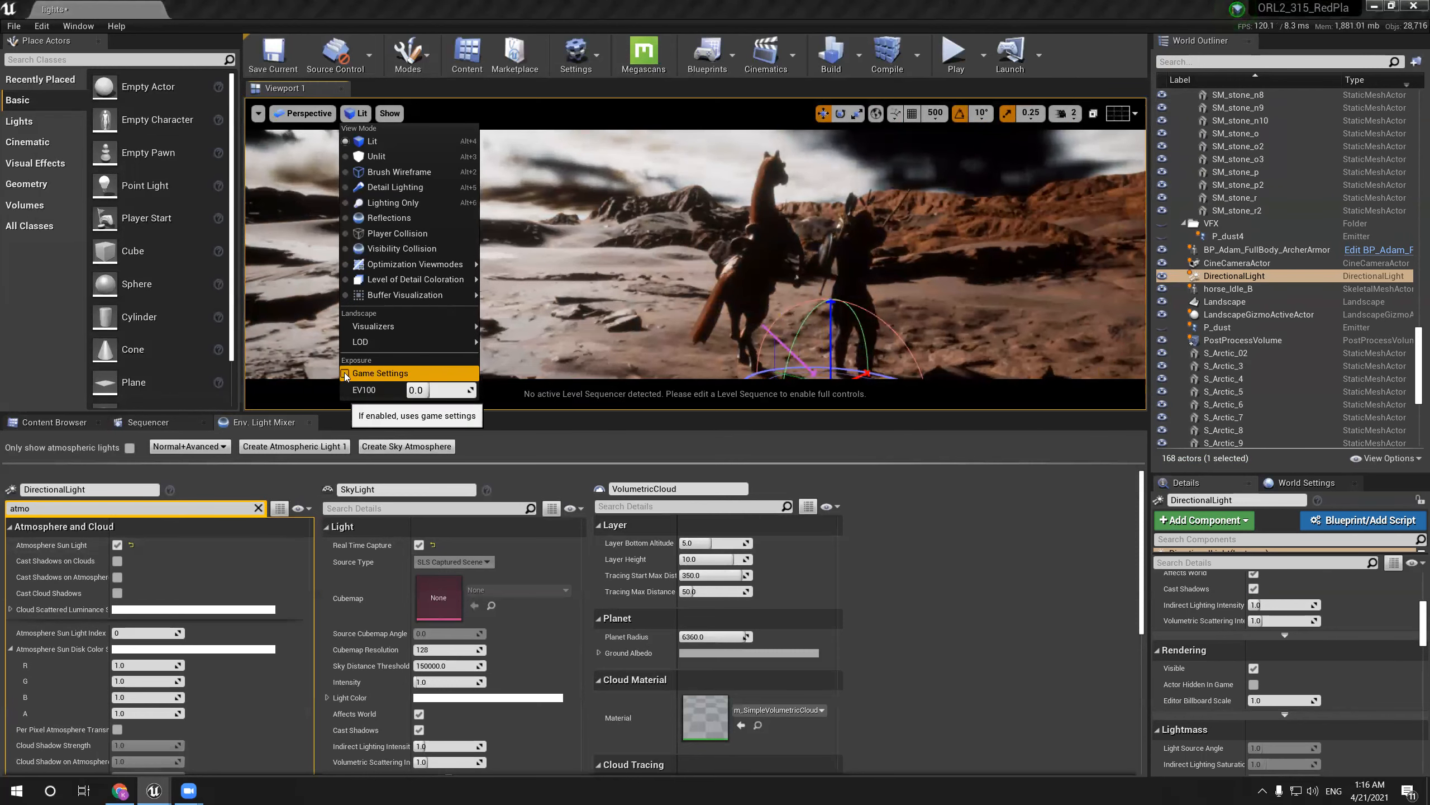
pyautogui.click(345, 374)
pyautogui.moveTo(360, 341)
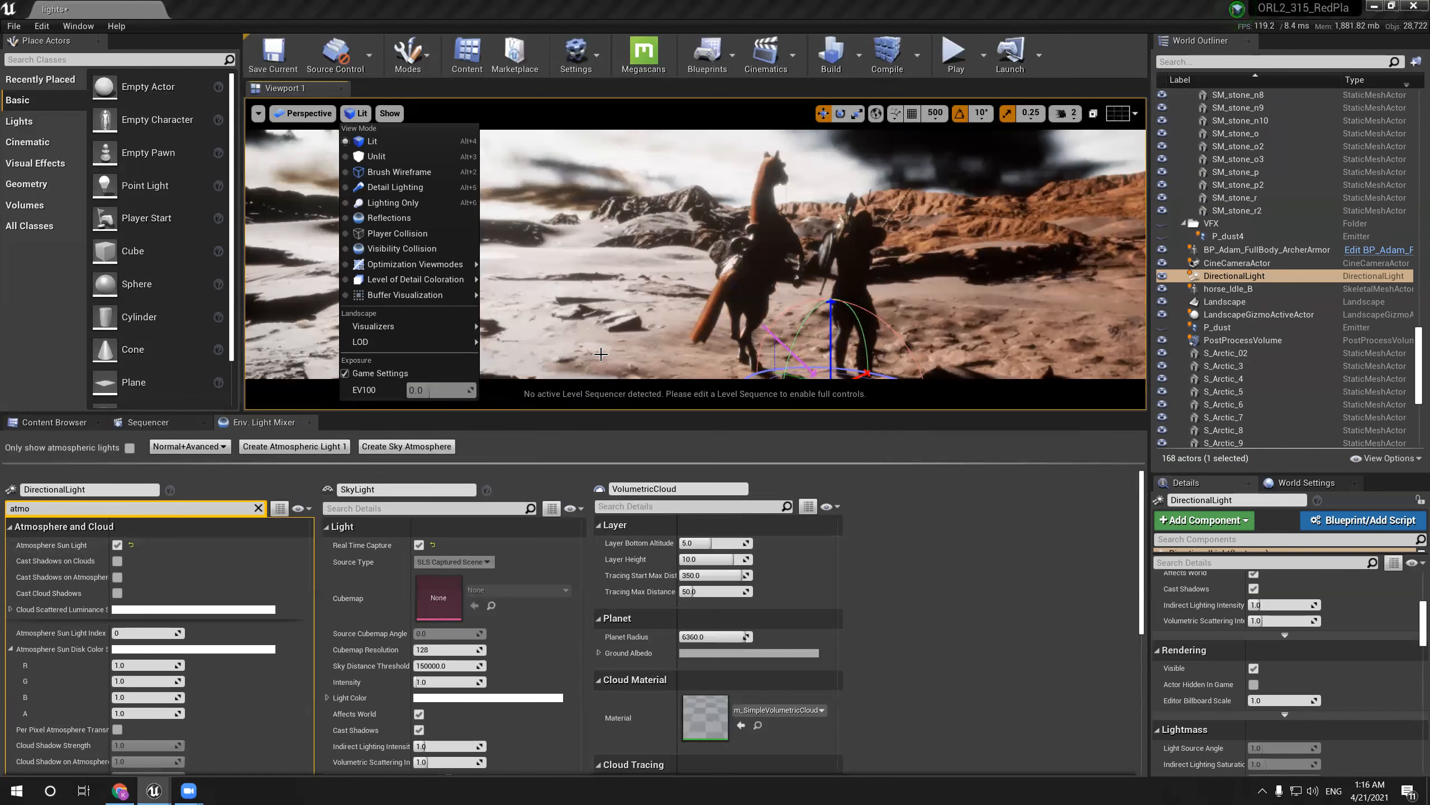
# Enable the Metering Mode override in the PostProcessVolume's exposure settings and delete the volume
pyautogui.click(1273, 62)
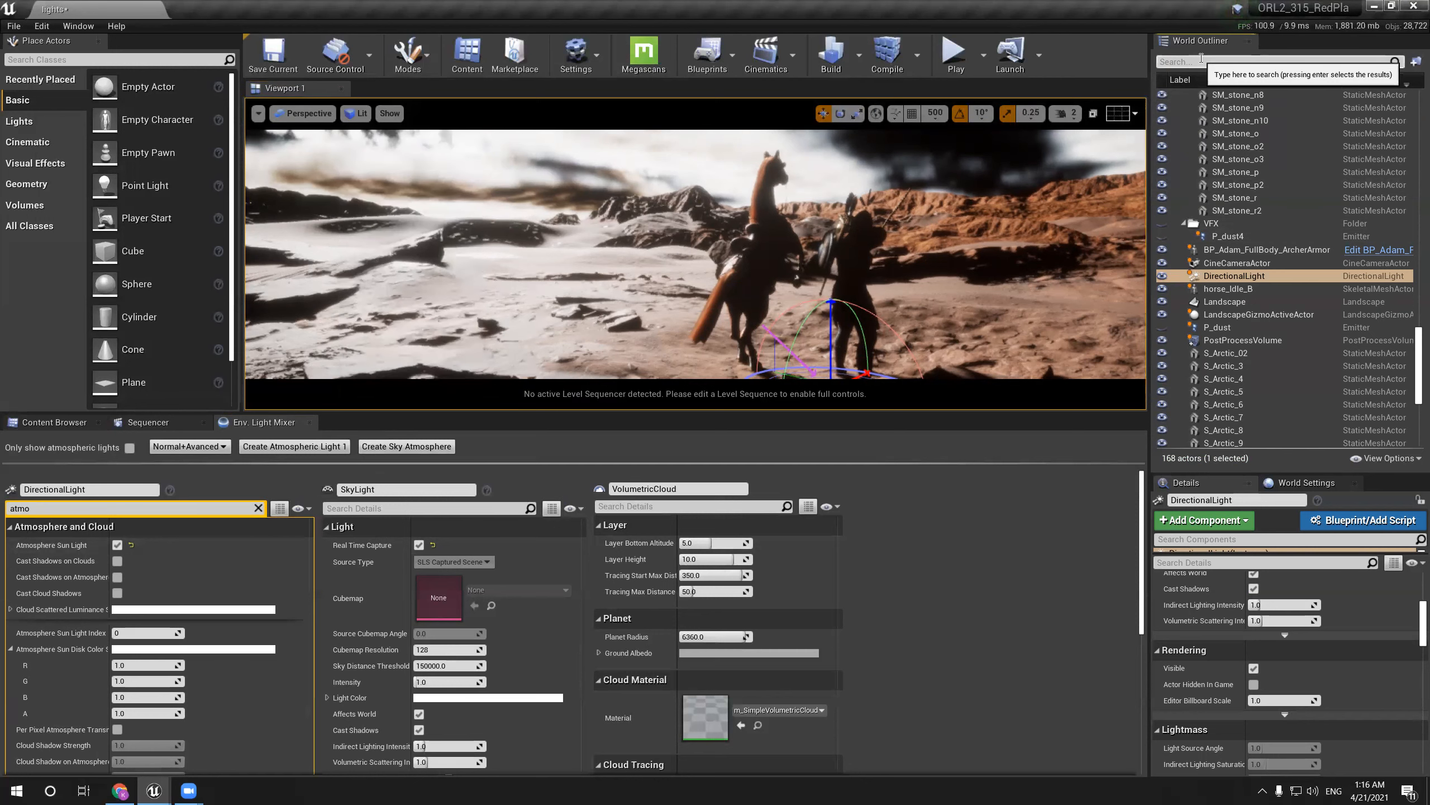
pyautogui.write('po')
pyautogui.click(1239, 108)
pyautogui.click(1182, 515)
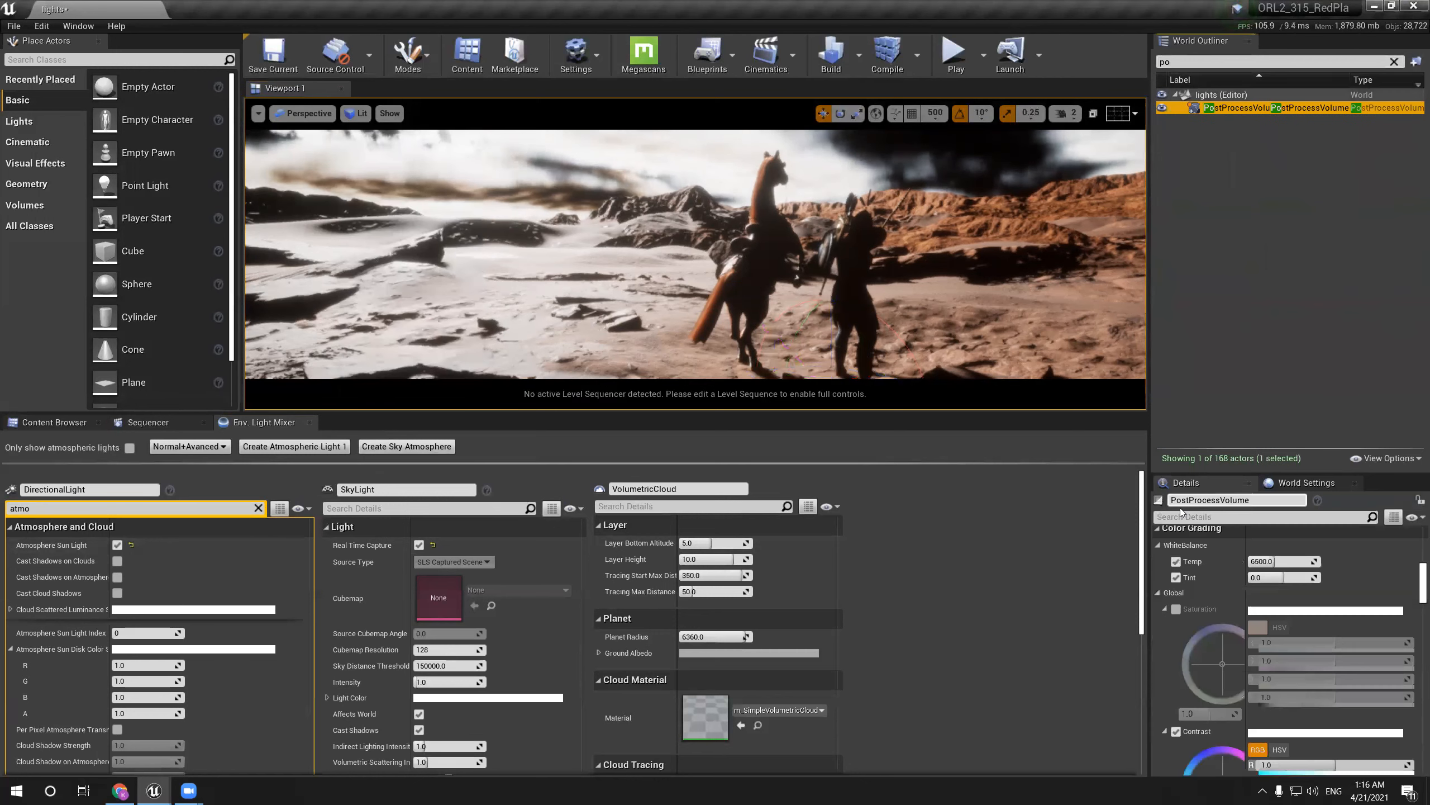
pyautogui.write('ex')
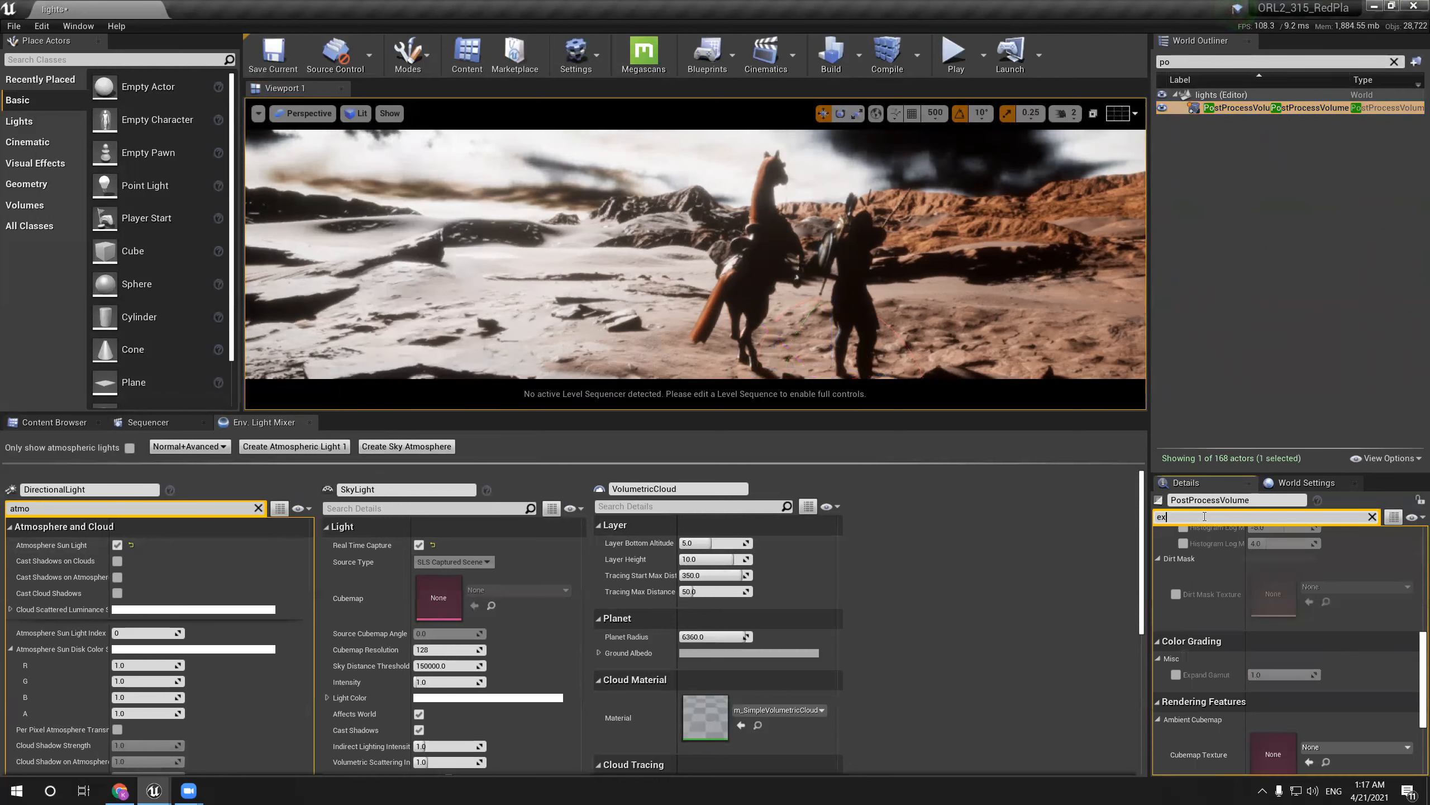
pyautogui.moveTo(1412, 633); pyautogui.dragTo(1414, 548)
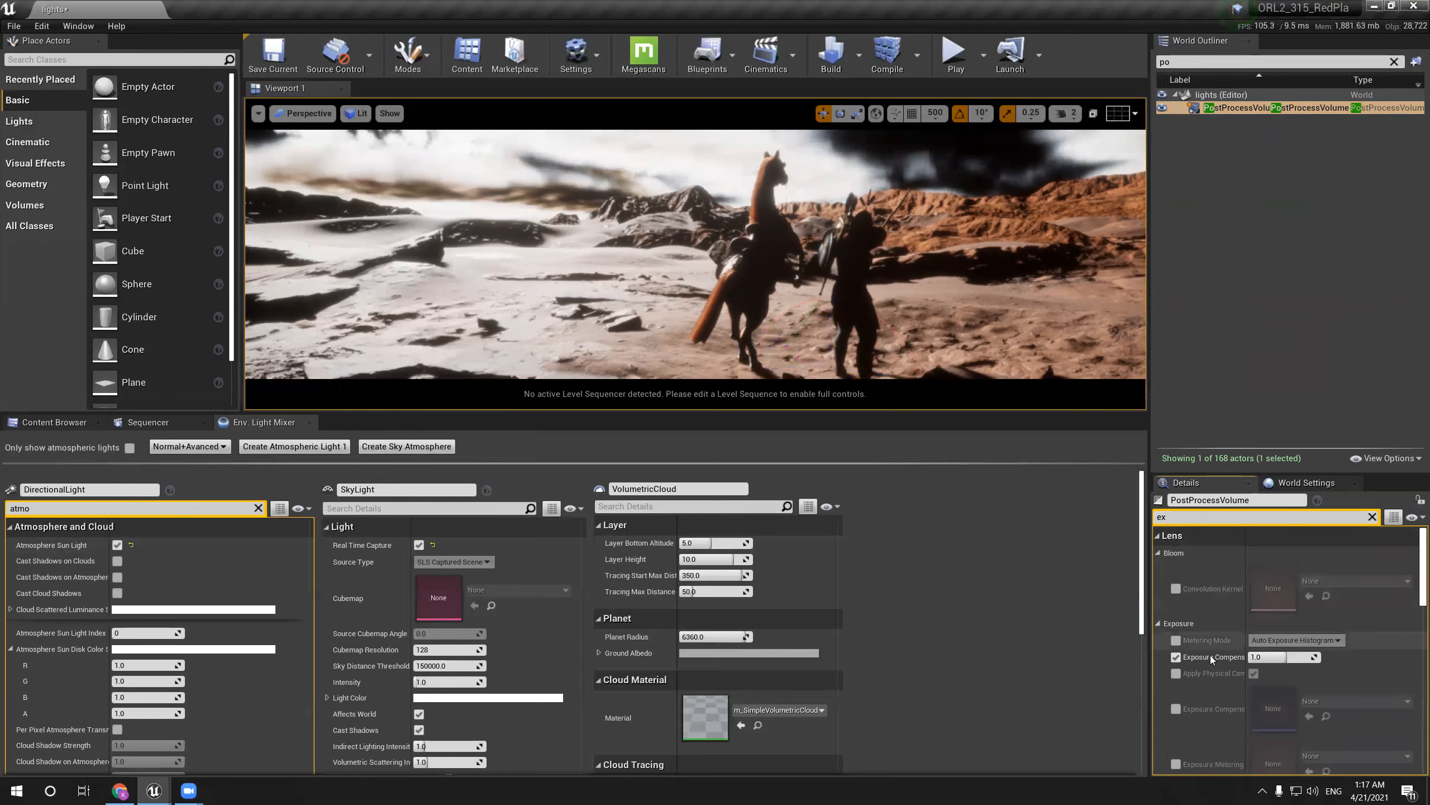
pyautogui.click(1176, 641)
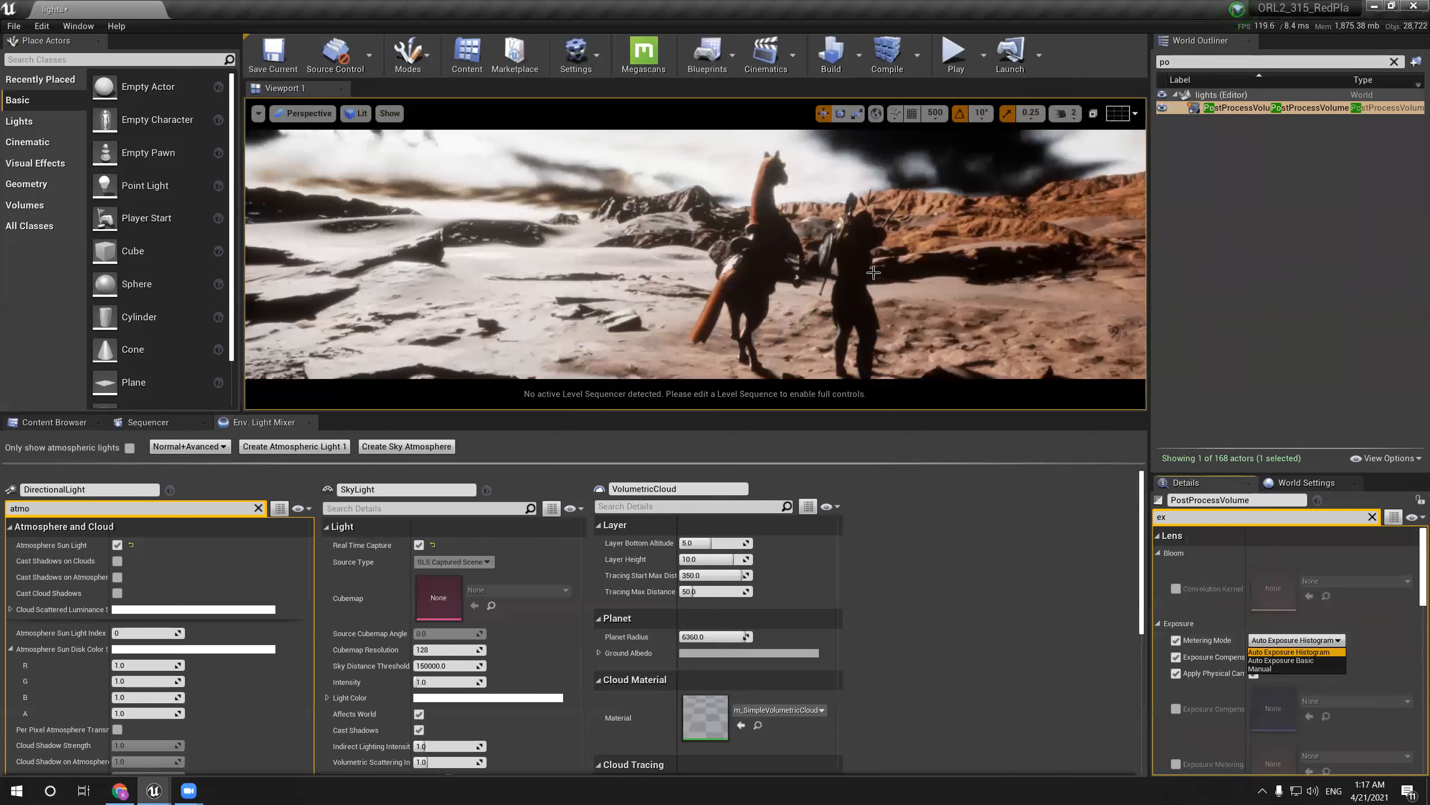
pyautogui.press('Delete')
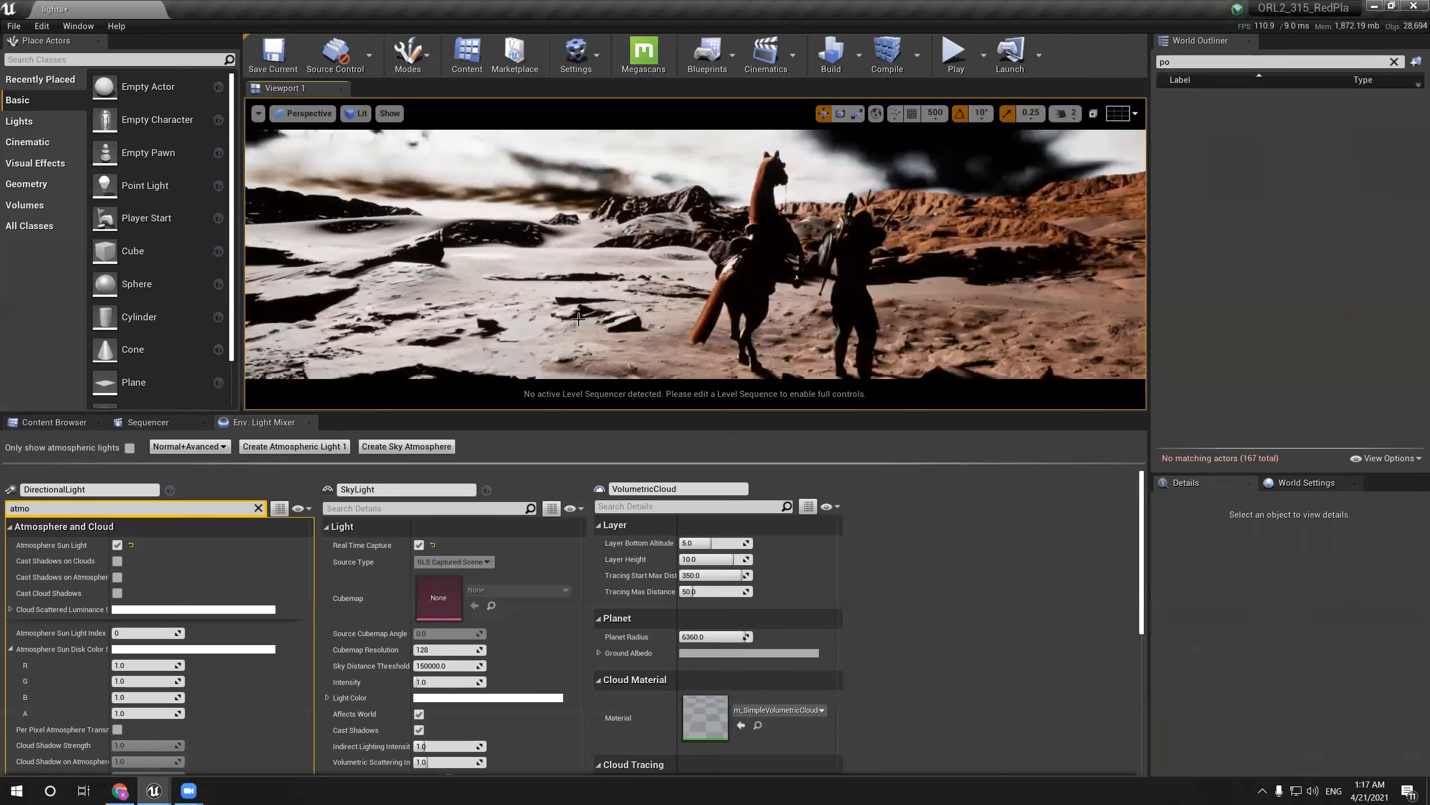
pyautogui.moveTo(579, 319); pyautogui.dragTo(583, 295, button='right')
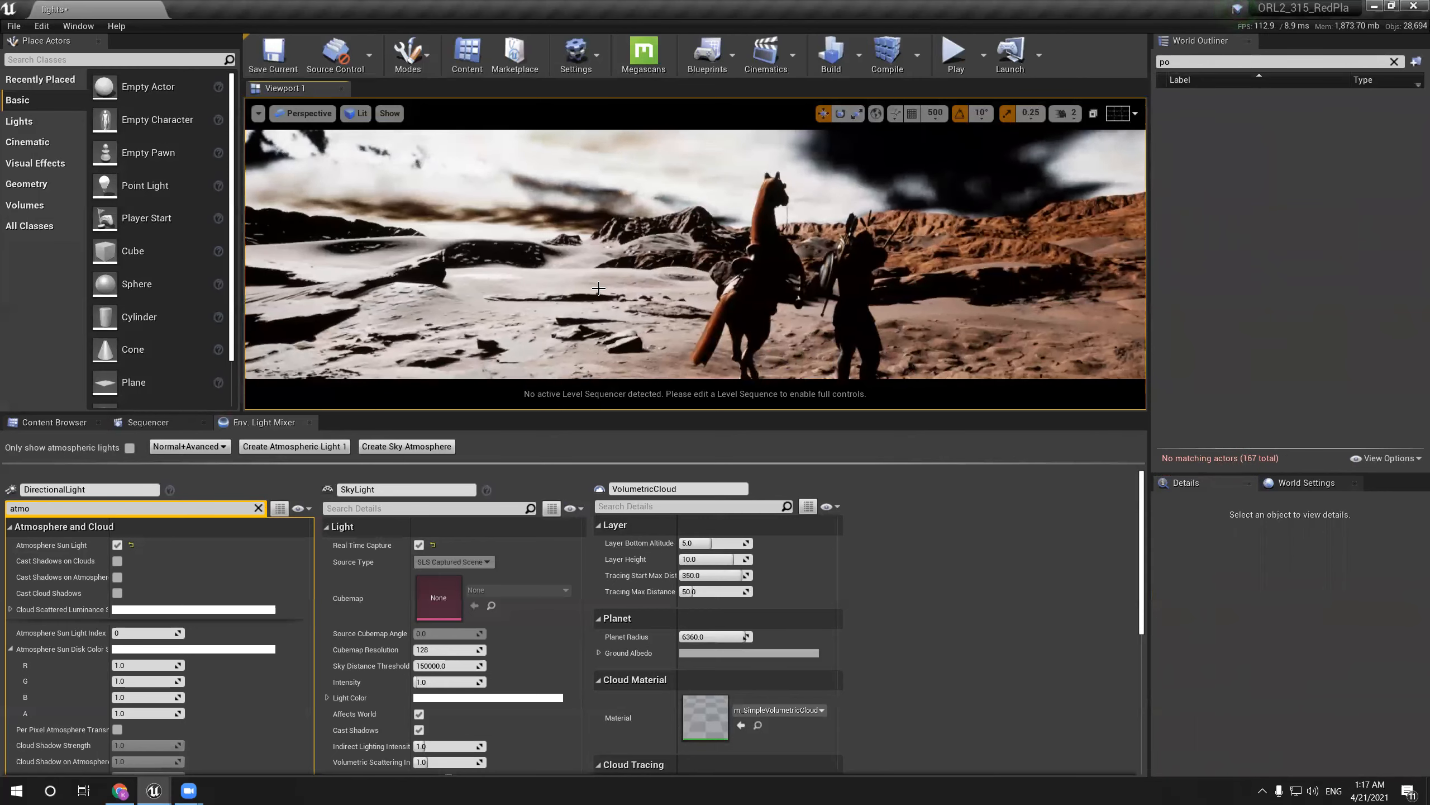
# Rotate the atmosphere sun to a new direction that puts side light on the horse and archer
pyautogui.hotkey('ctrl', 'l')
pyautogui.hotkey('ctrl', 'l')
pyautogui.hotkey('ctrl', 'l')
pyautogui.hotkey('ctrl', 'l')
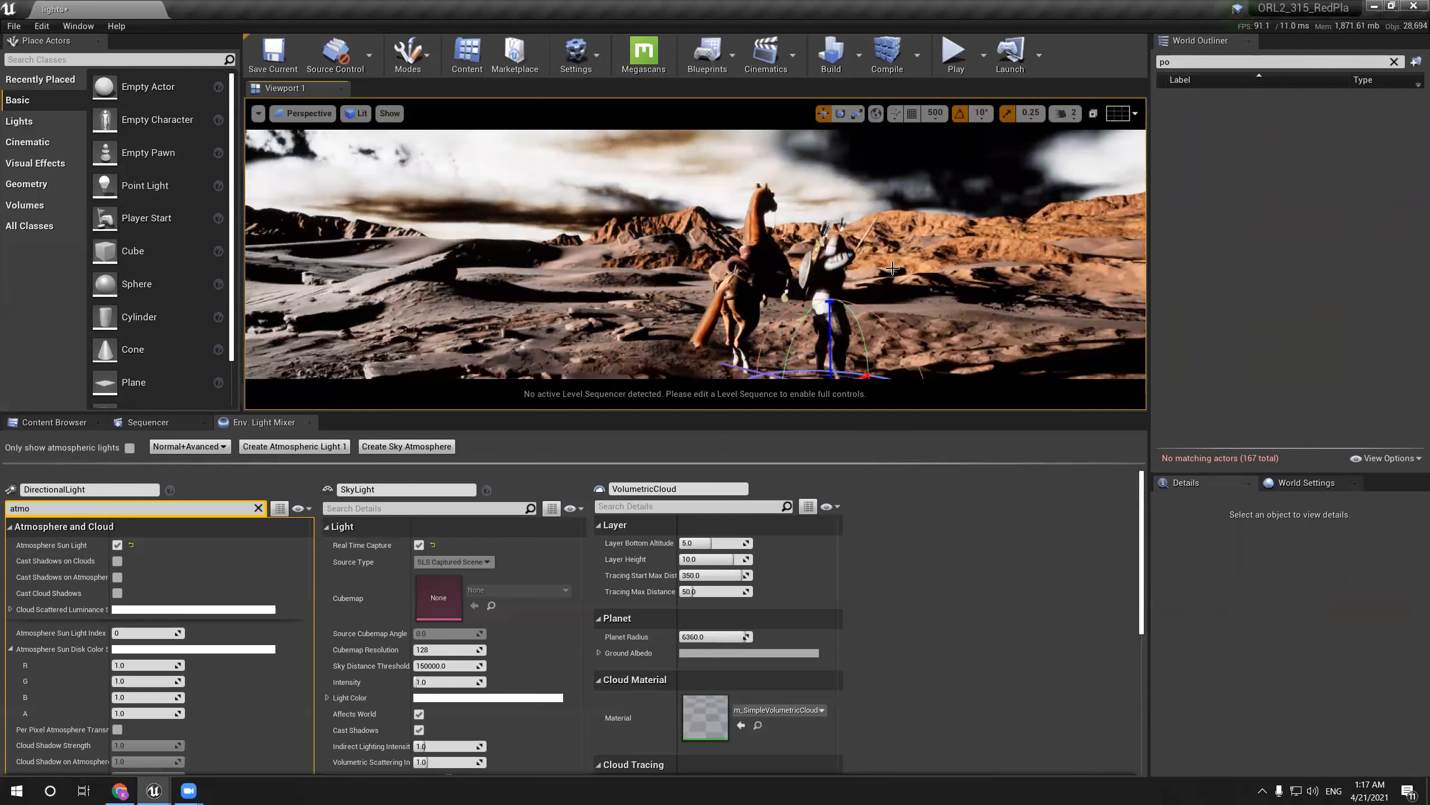
# Compare the SkyLight's Real Time Capture off and on, and lower the VolumetricCloud's Layer Bottom Altitude to about 4.78
pyautogui.click(419, 546)
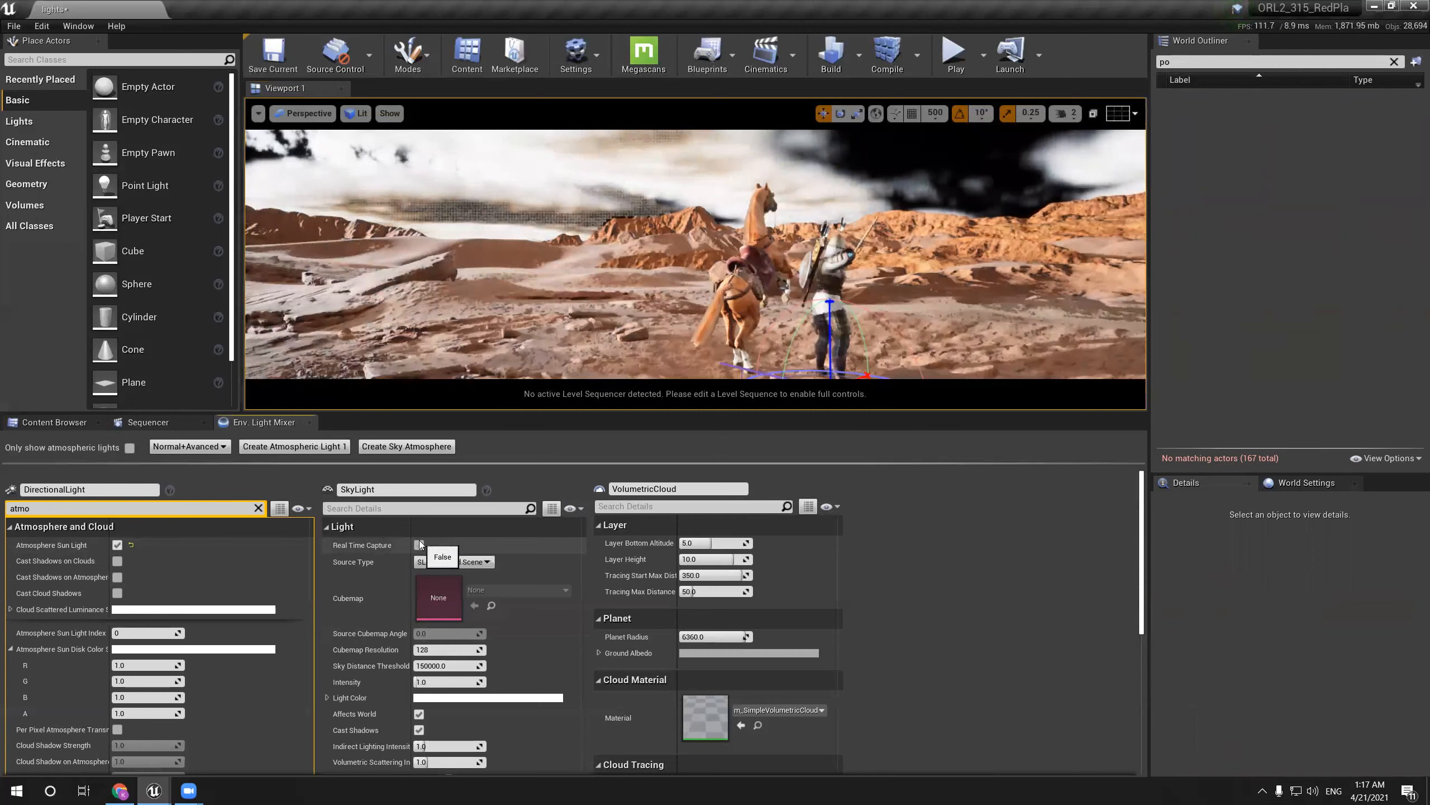
pyautogui.click(420, 545)
pyautogui.moveTo(693, 542); pyautogui.dragTo(680, 542)
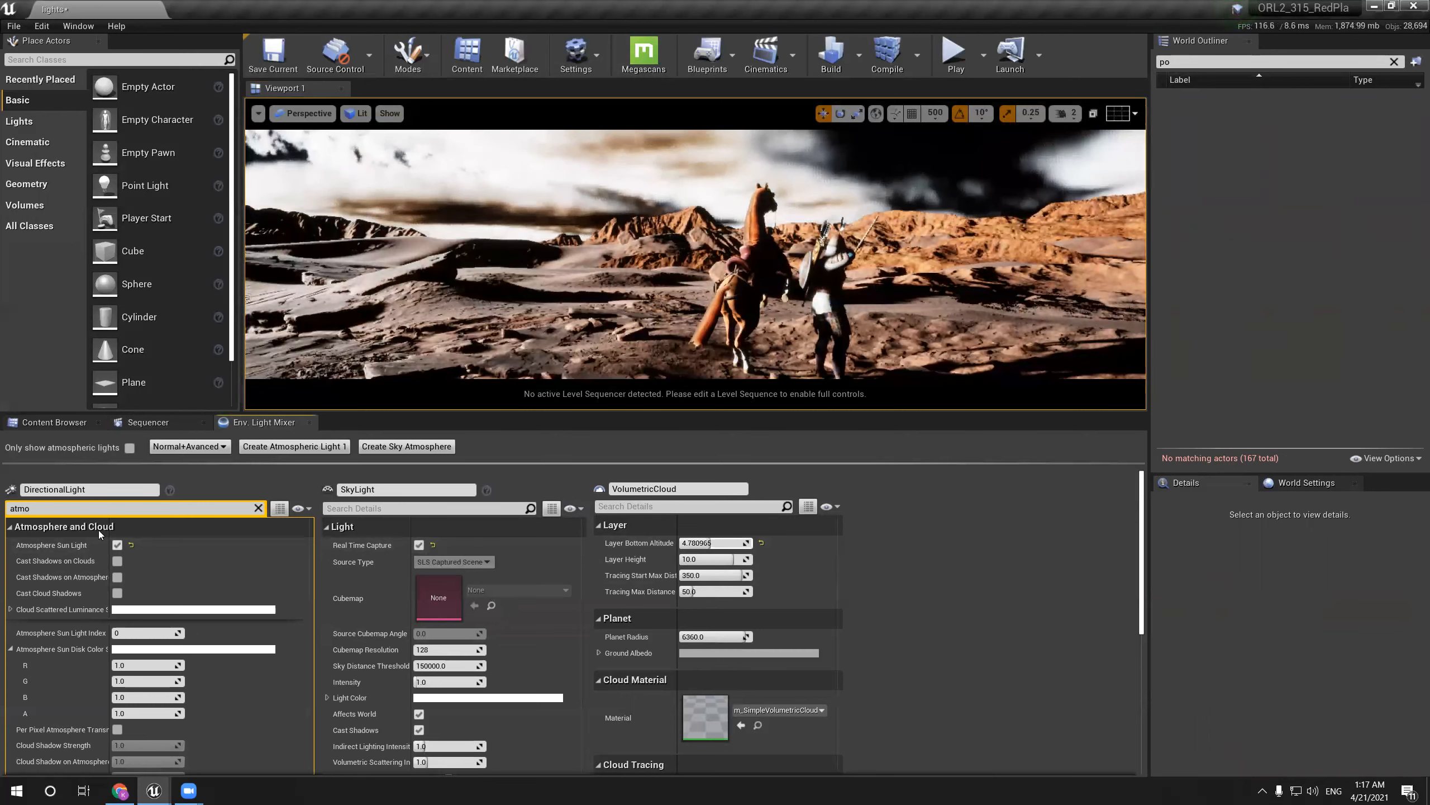
# Toggle the DirectionalLight's Atmosphere Sun Light off and back on and review its remaining Atmosphere and Cloud settings
pyautogui.click(118, 544)
pyautogui.click(117, 544)
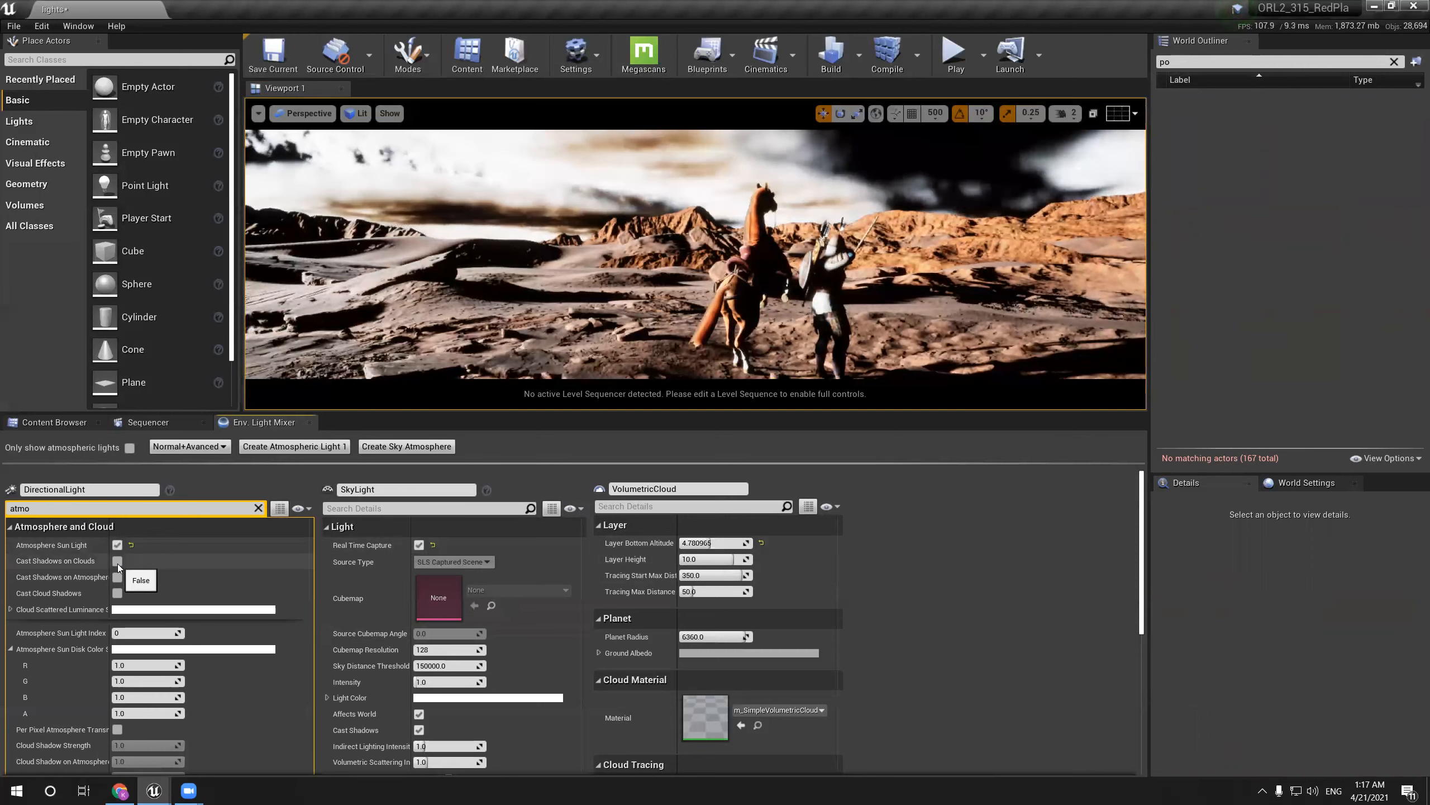
pyautogui.scroll(-3, 117, 562)
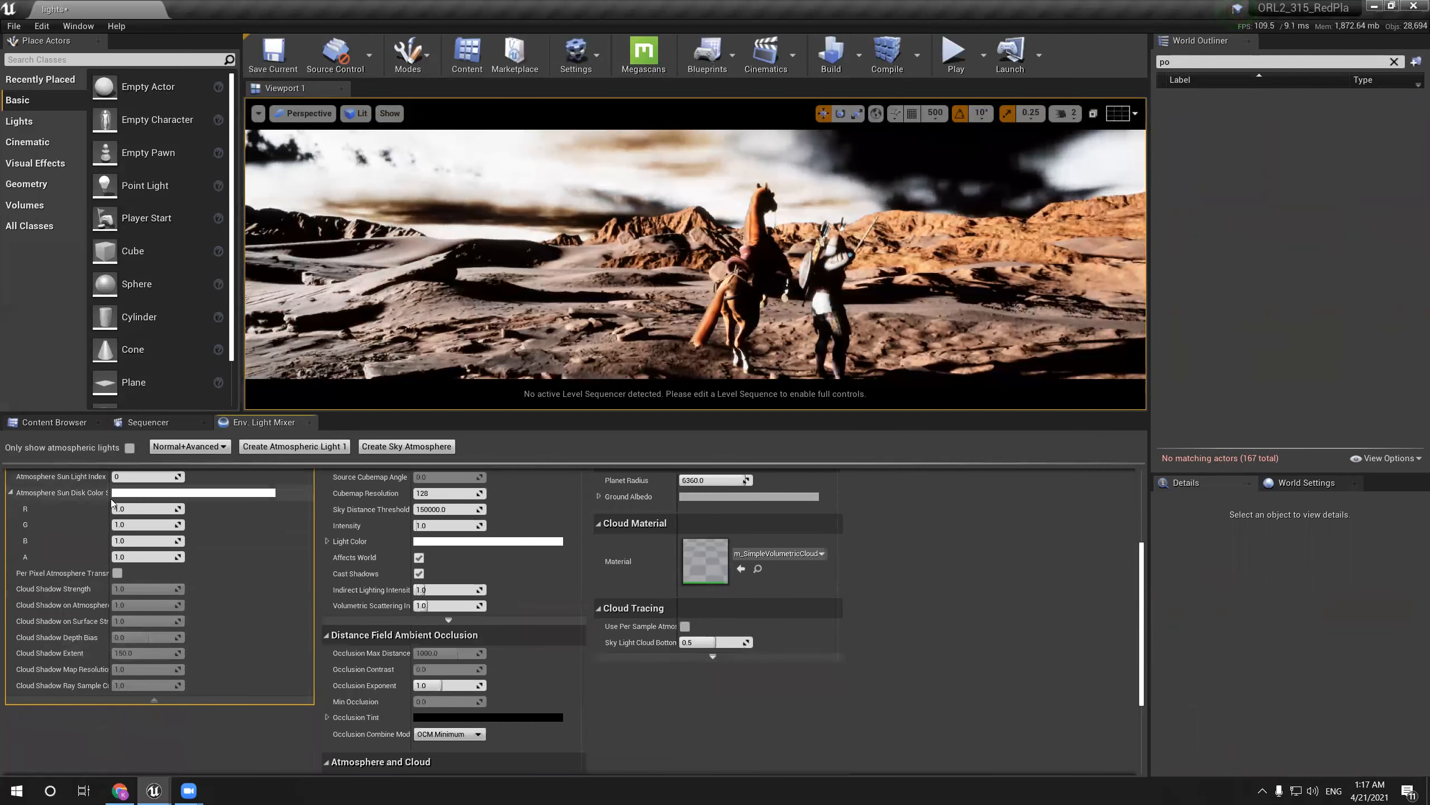
pyautogui.scroll(3, 112, 503)
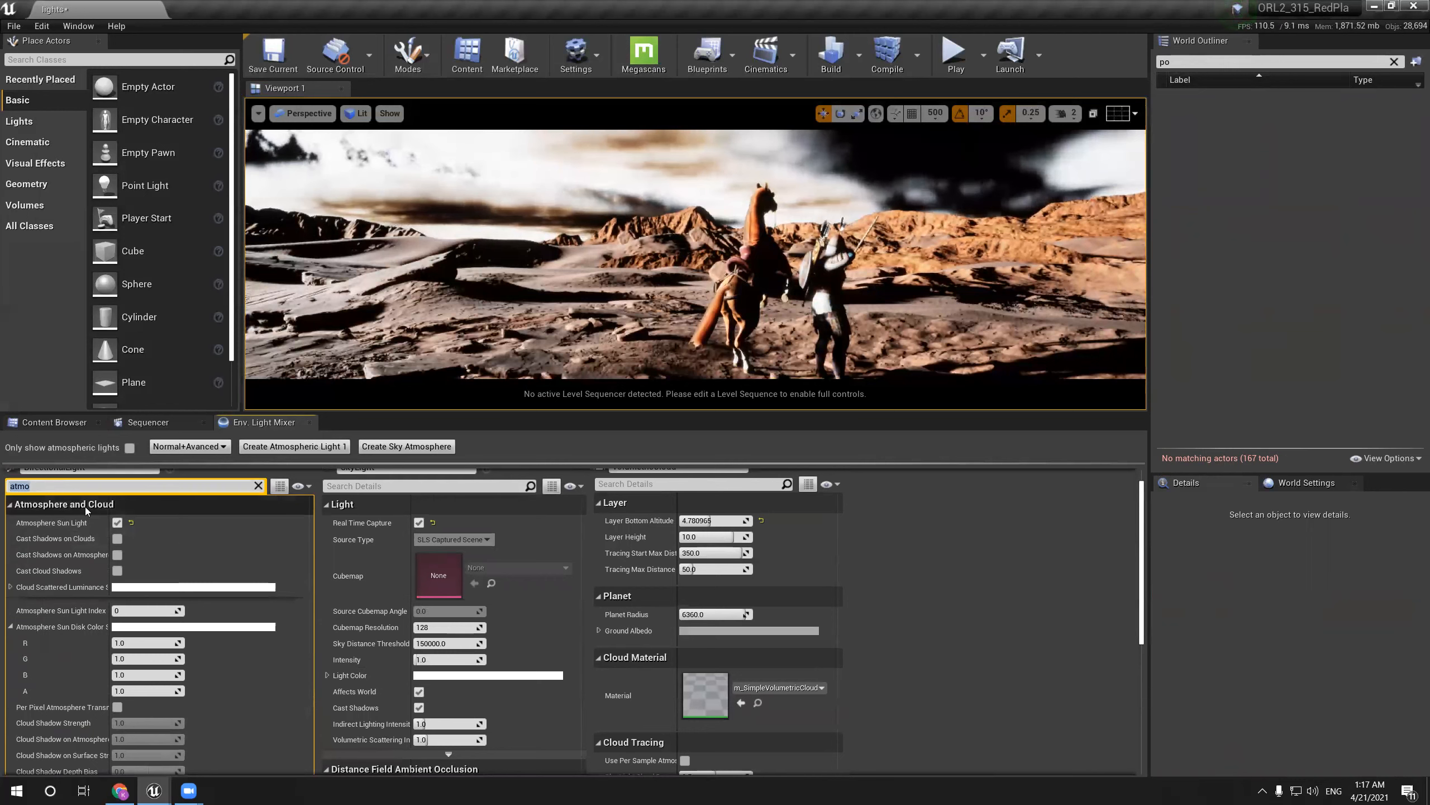
# Clear the DirectionalLight's property filter and enlarge the viewport above the Env. Light Mixer
pyautogui.press('BackSpace')
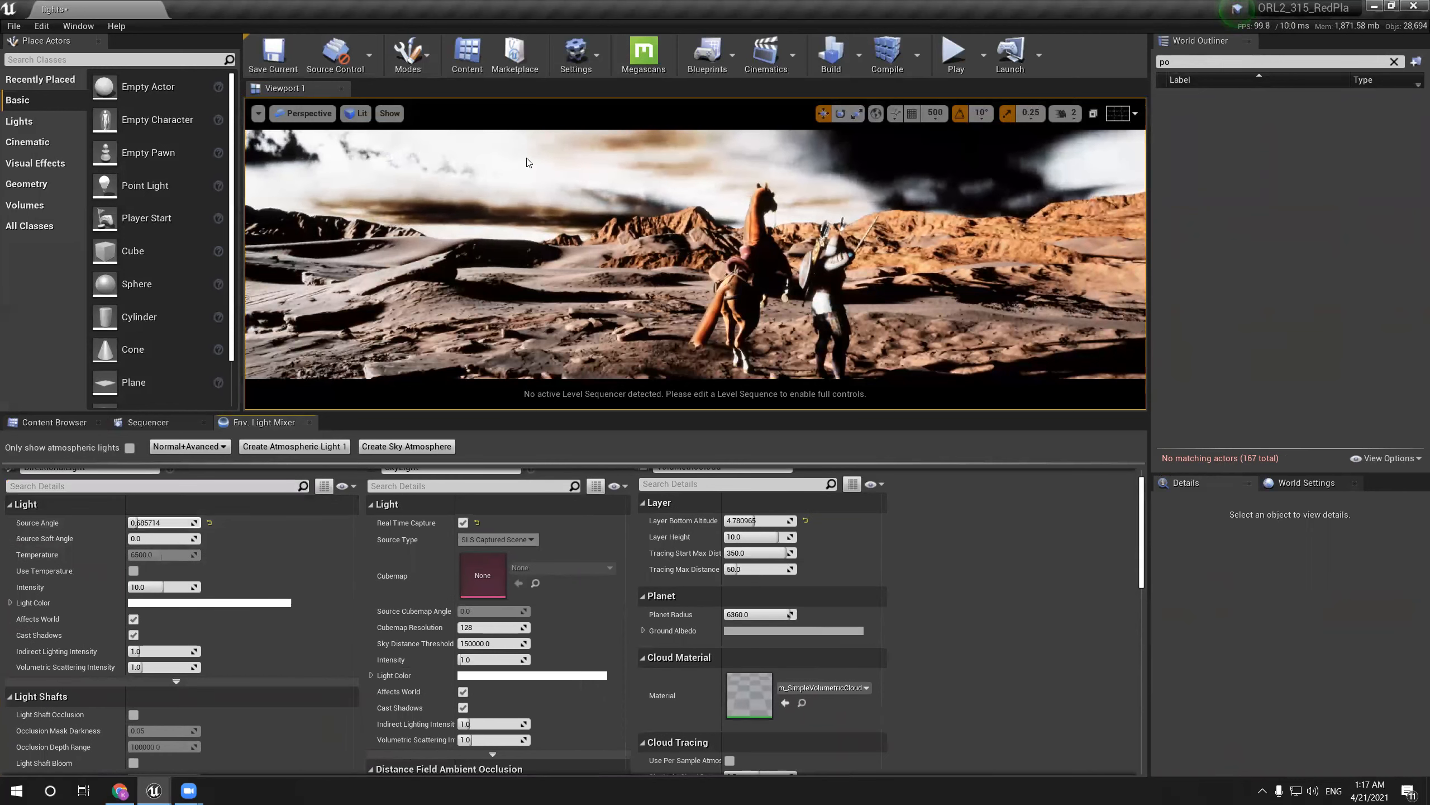
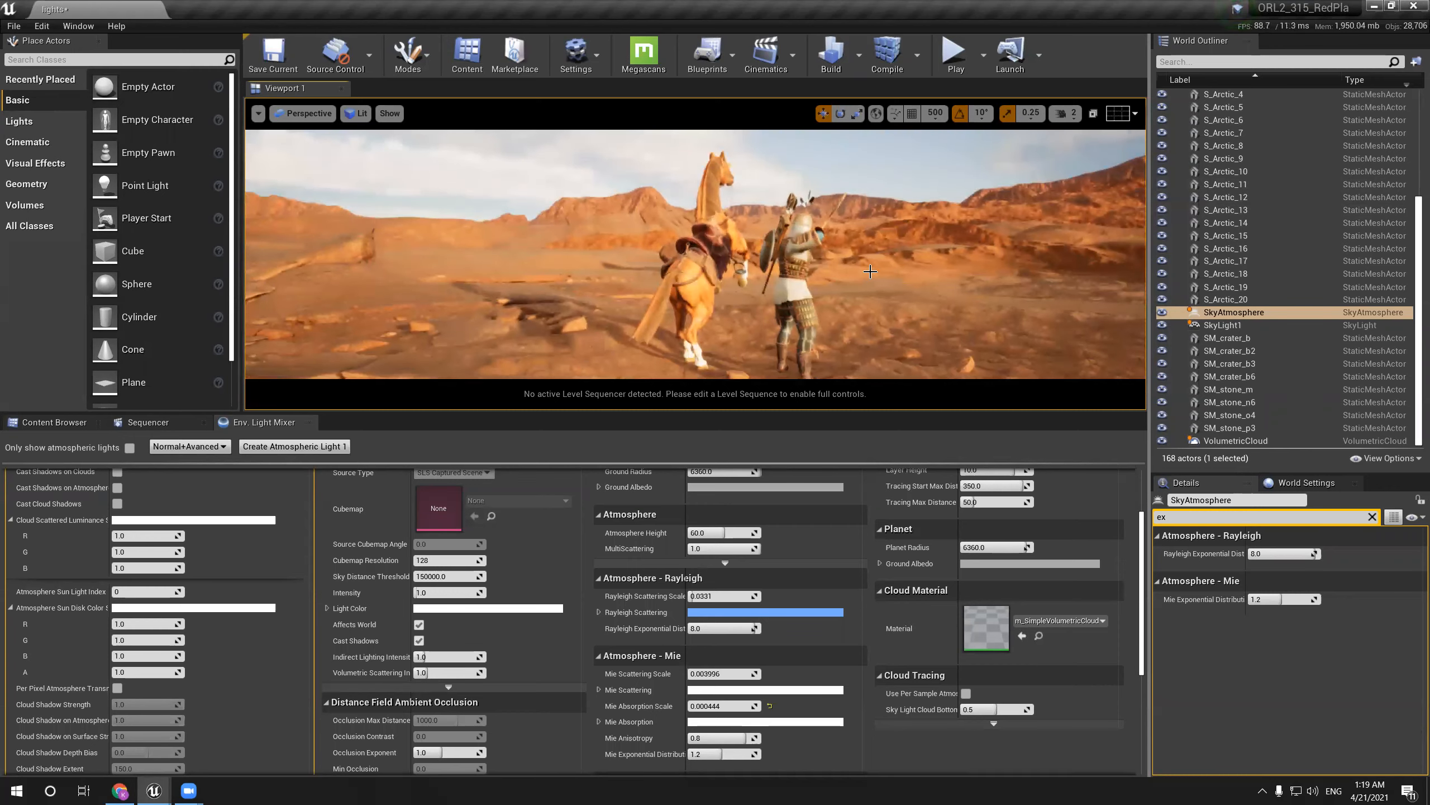
pyautogui.moveTo(346, 413); pyautogui.dragTo(225, 439)
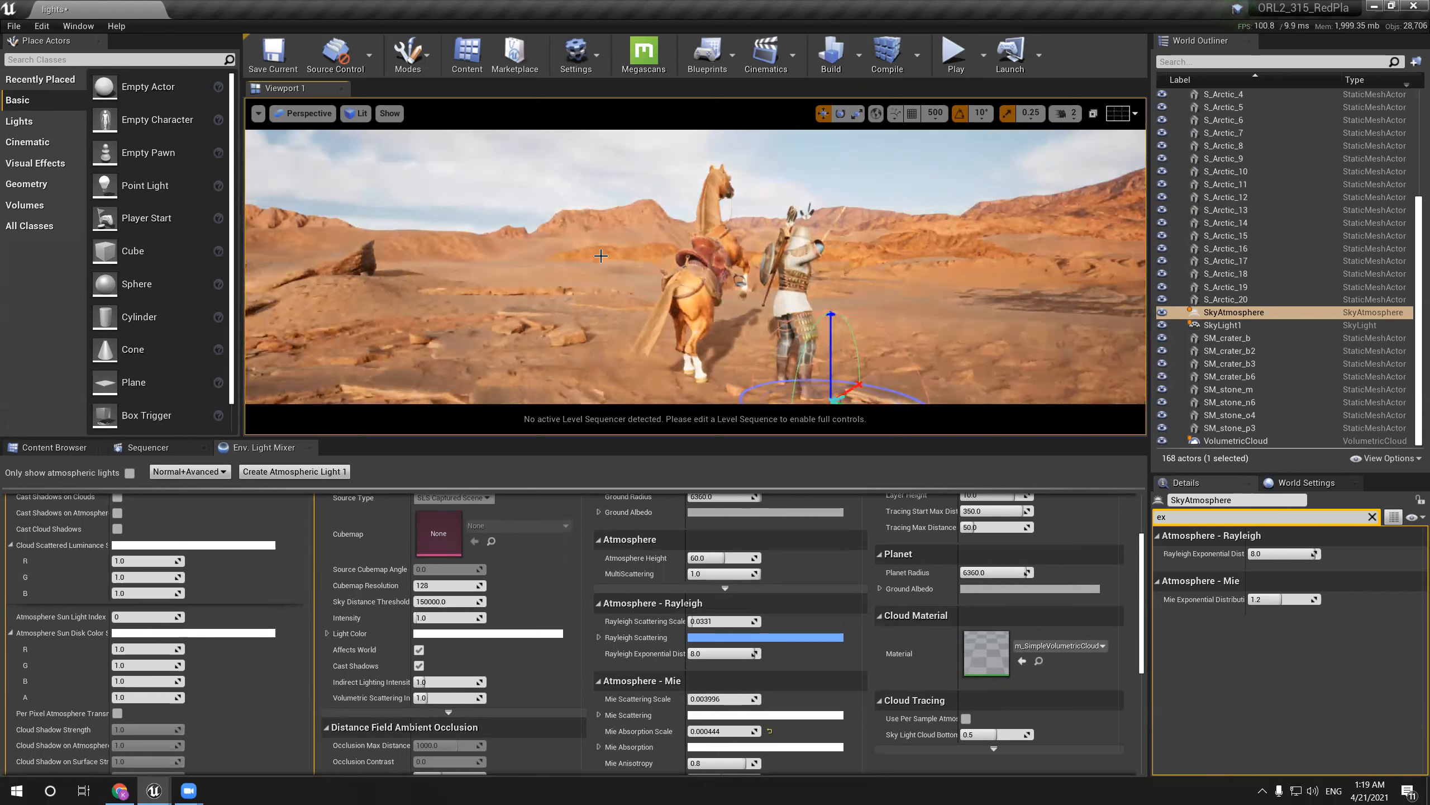
# Rotate the atmosphere sun through daylight and sunset directions, ending with a daytime light on the horse and archer
pyautogui.hotkey('ctrl', 'l')
pyautogui.hotkey('ctrl', 'l')
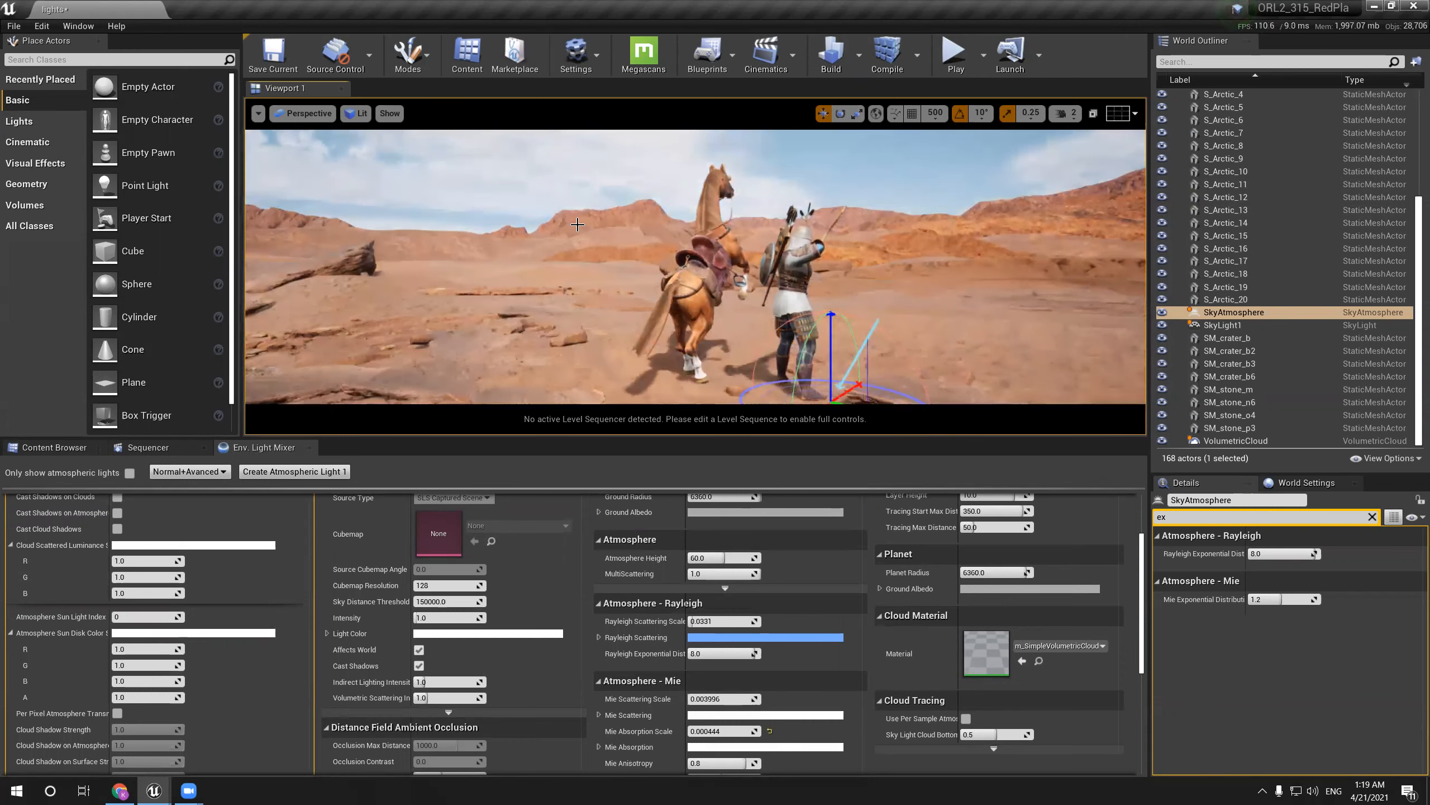
pyautogui.hotkey('ctrl', 'l')
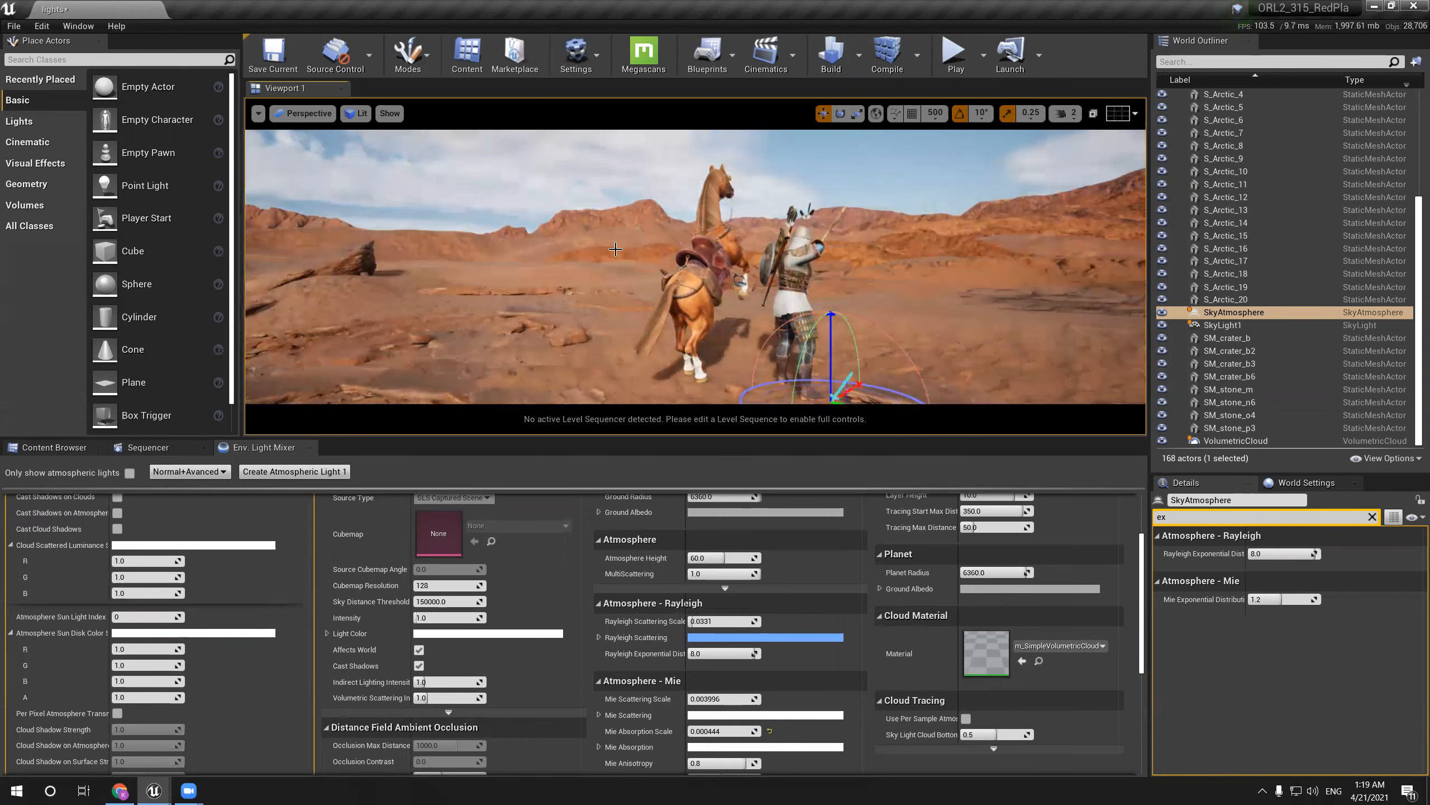
pyautogui.hotkey('ctrl', 'l')
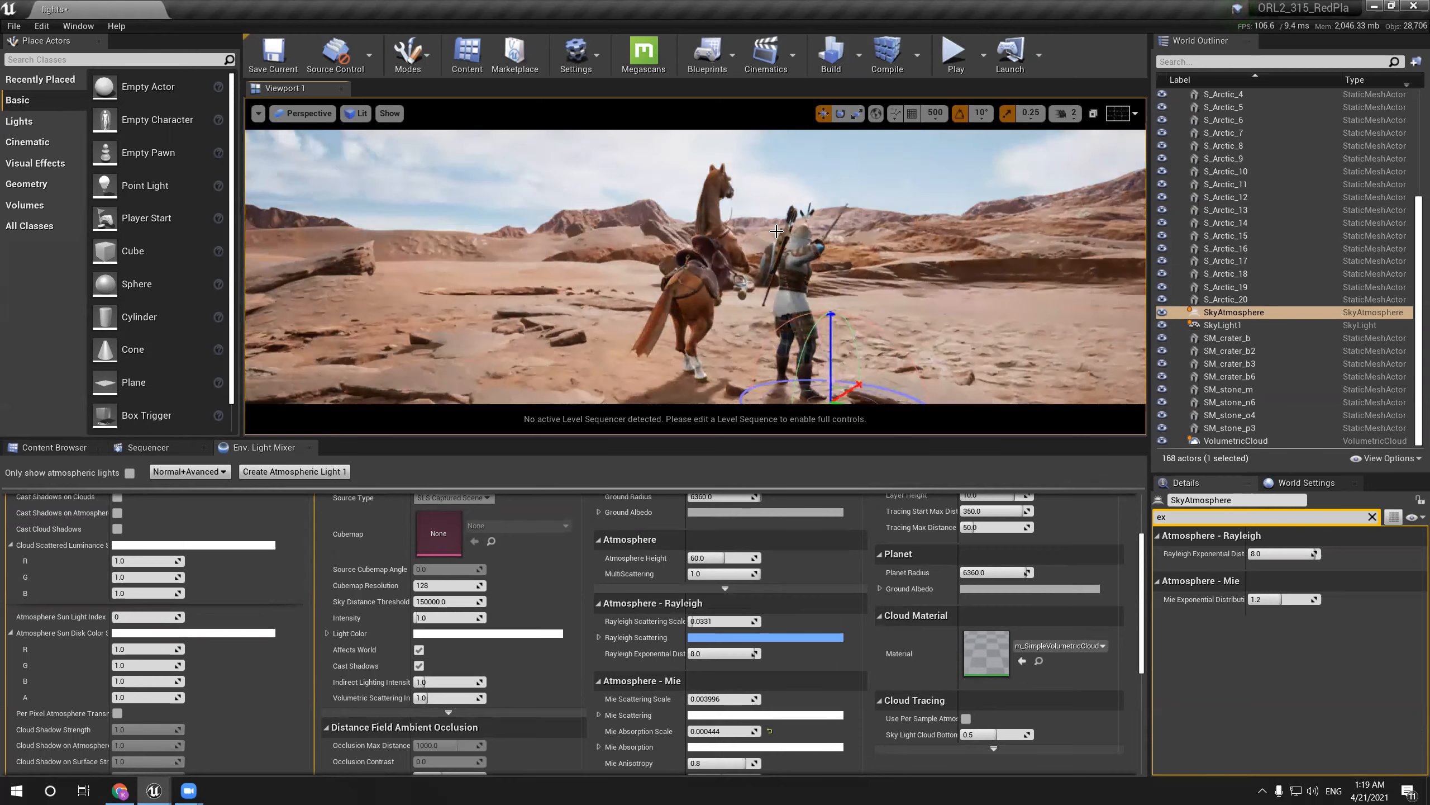
pyautogui.hotkey('ctrl', 'l')
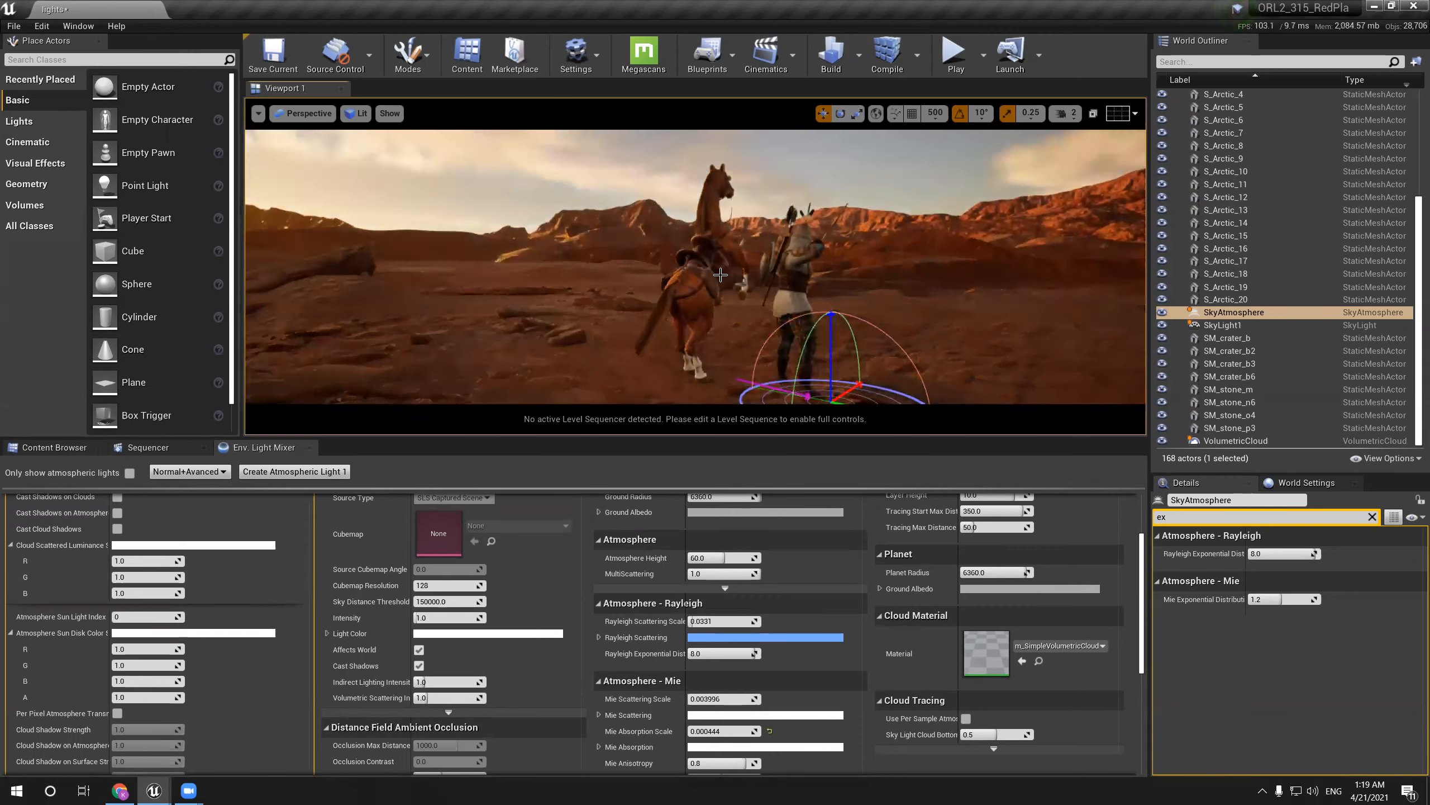
pyautogui.hotkey('ctrl', 'l')
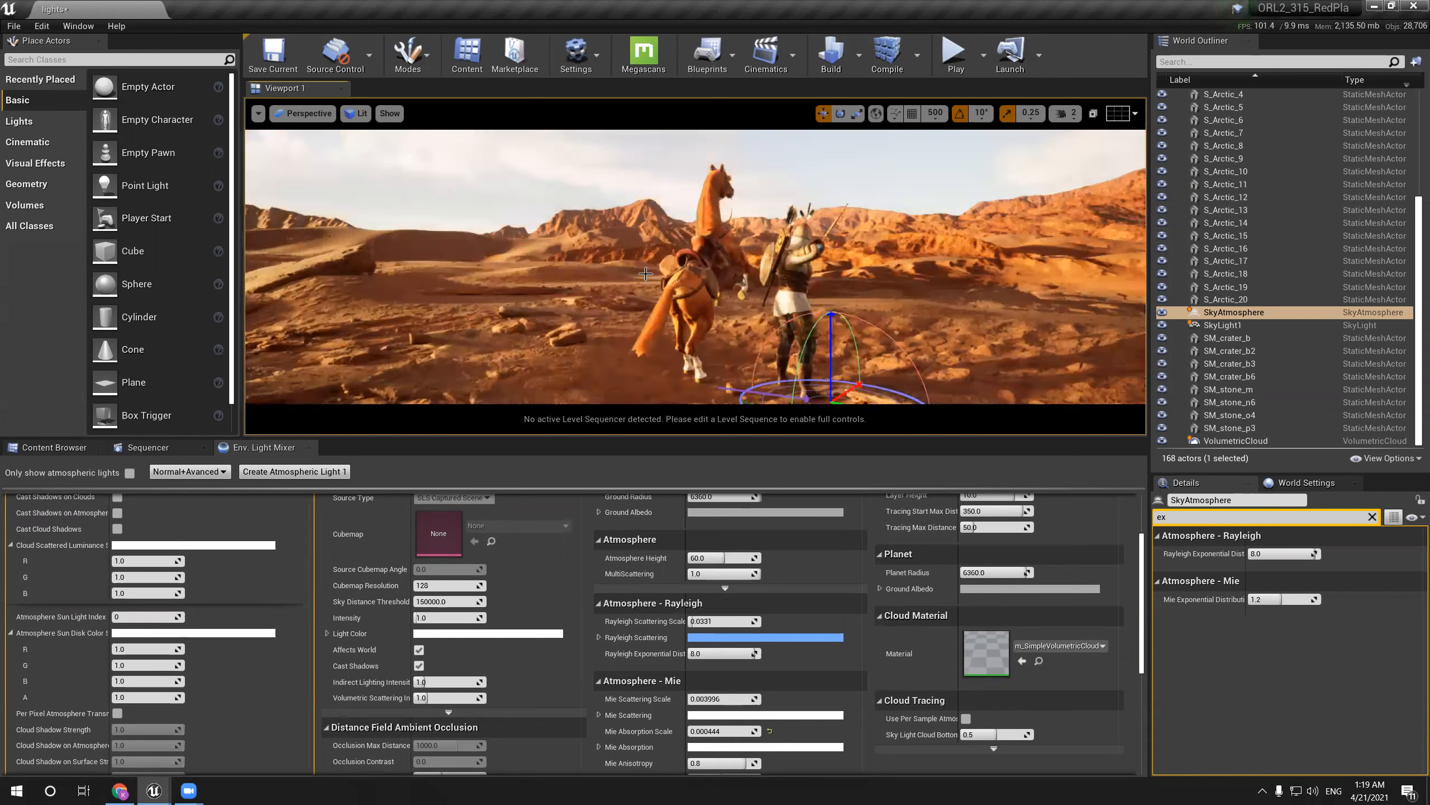
pyautogui.hotkey('ctrl', 'l')
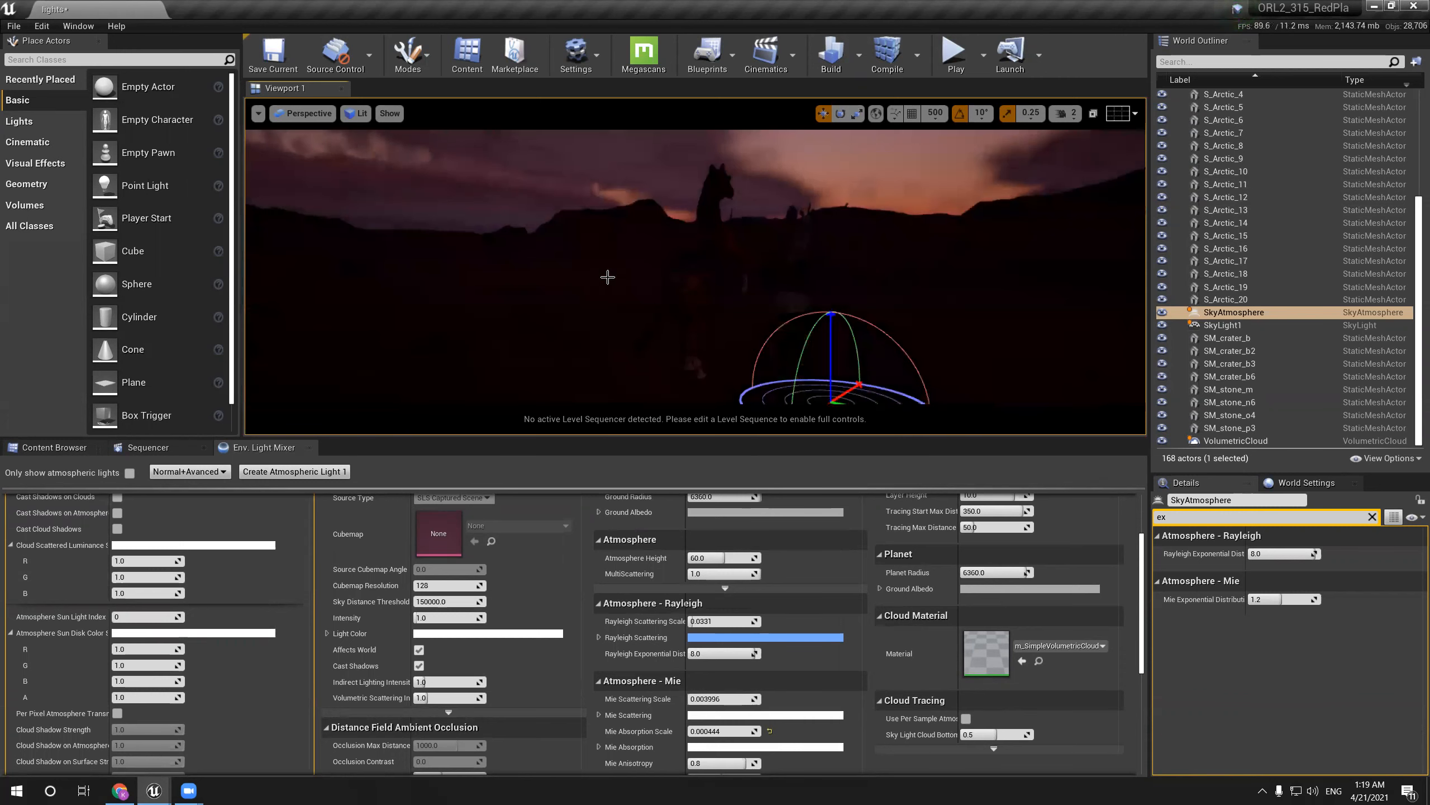
pyautogui.hotkey('ctrl', 'l')
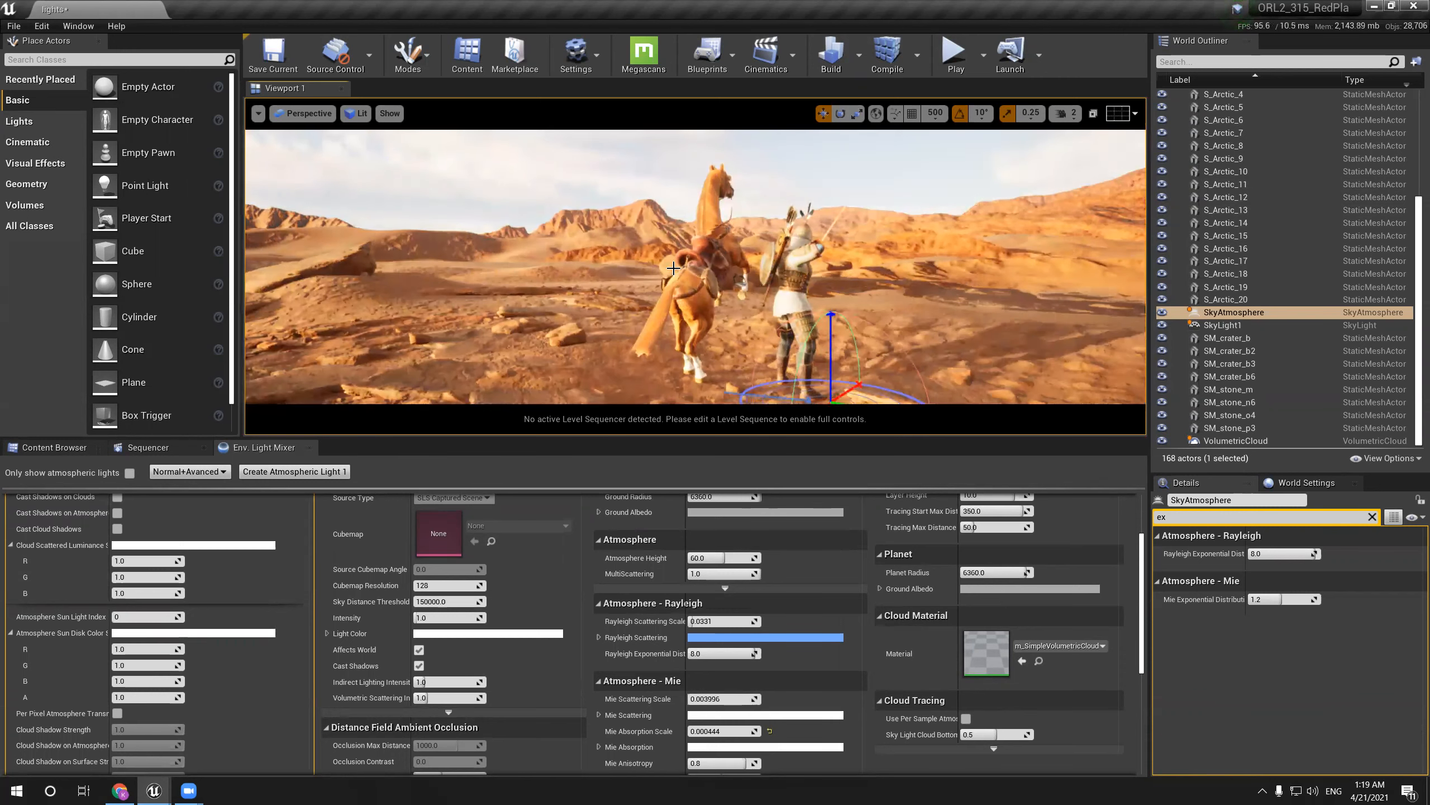
pyautogui.hotkey('ctrl', 'l')
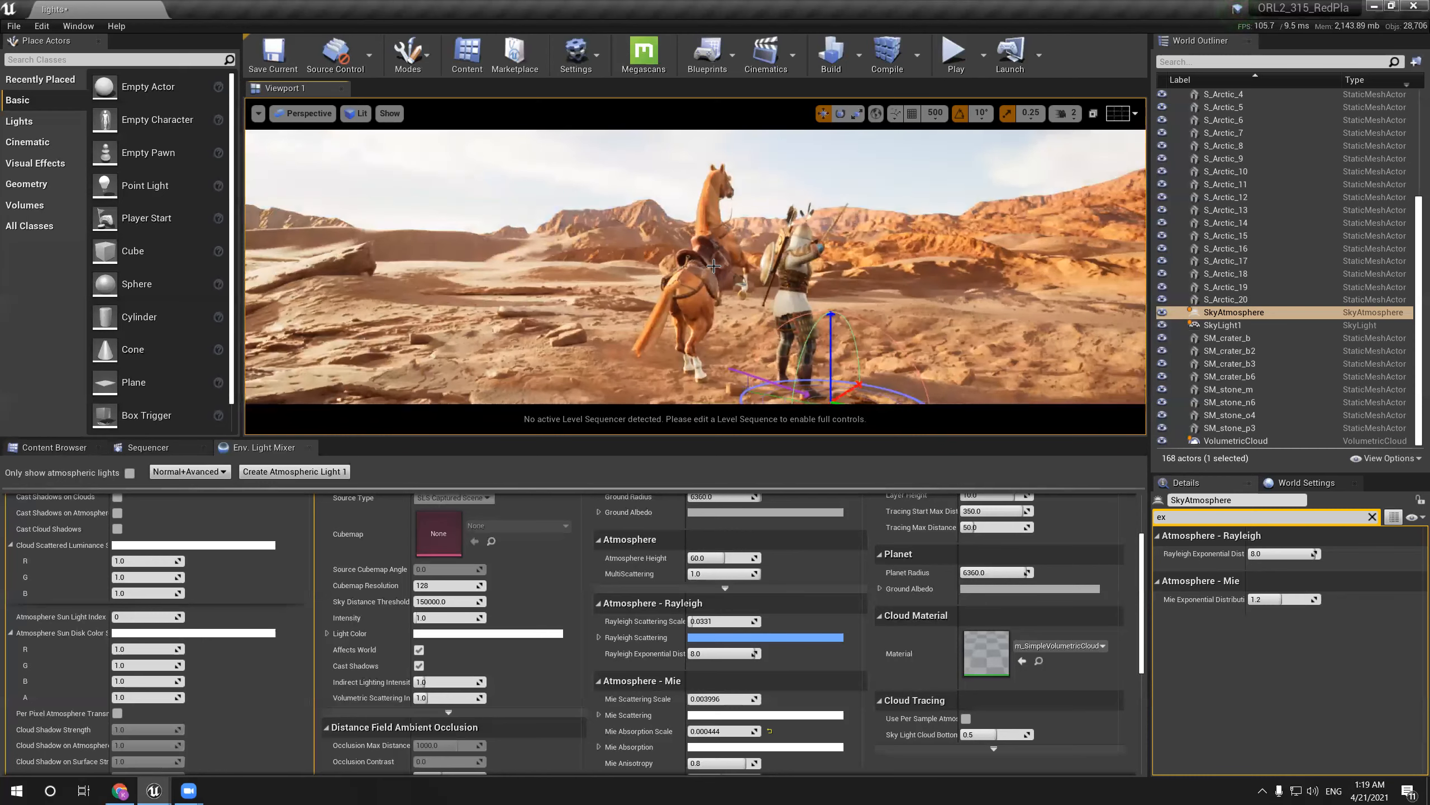
pyautogui.hotkey('ctrl', 'l')
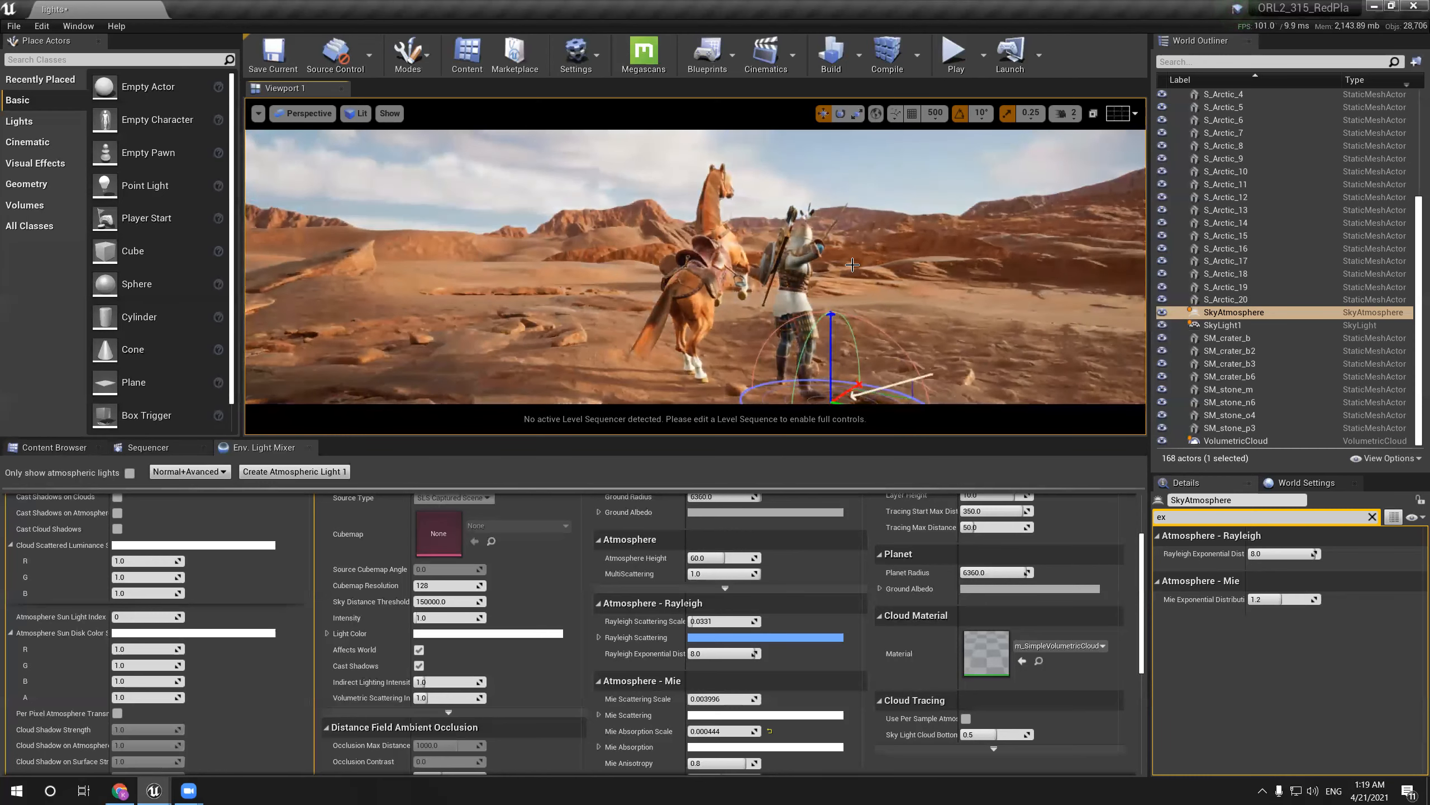
# Raise the SkyAtmosphere's Mie Absorption Scale to about 0.287
pyautogui.scroll(3, 739, 572)
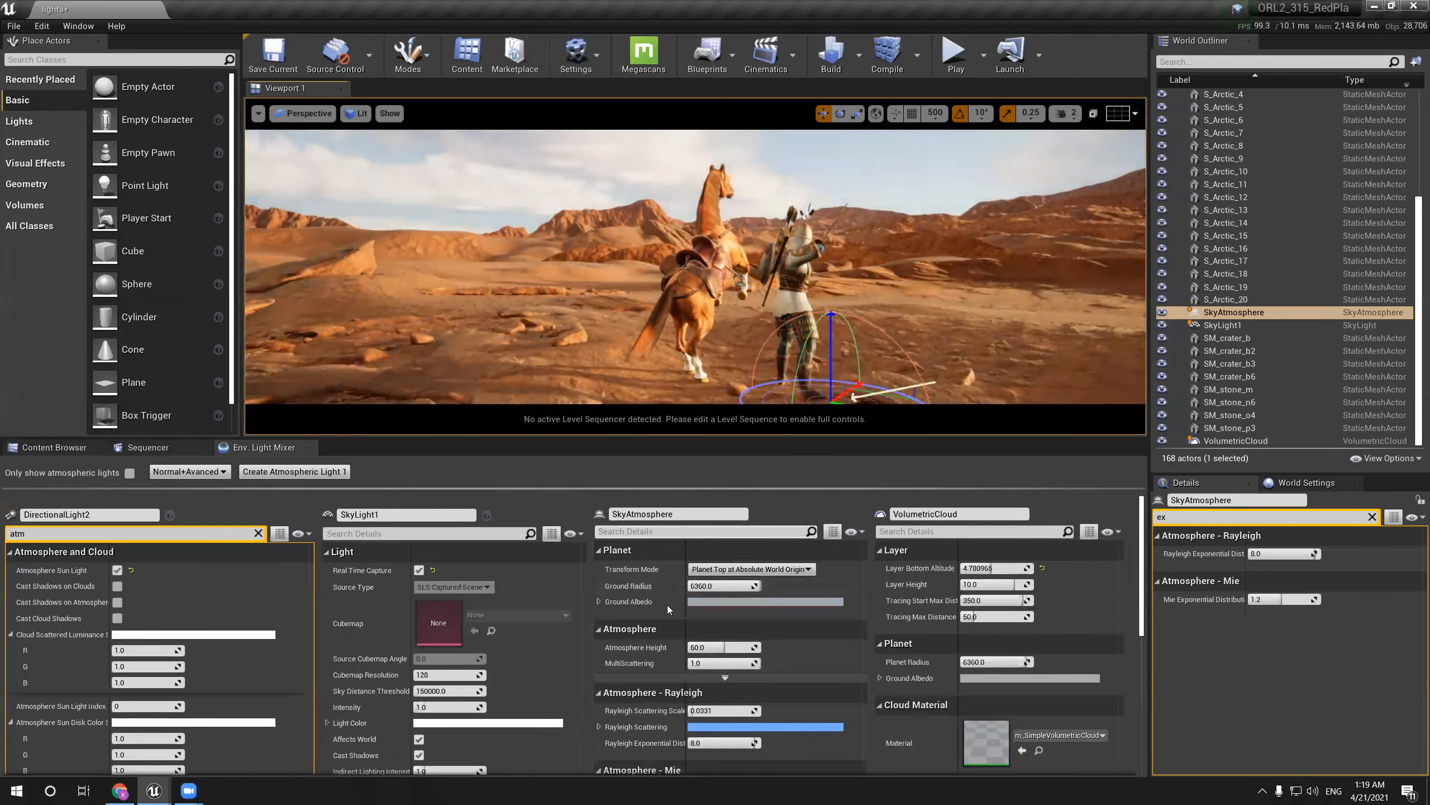
pyautogui.scroll(-2, 712, 602)
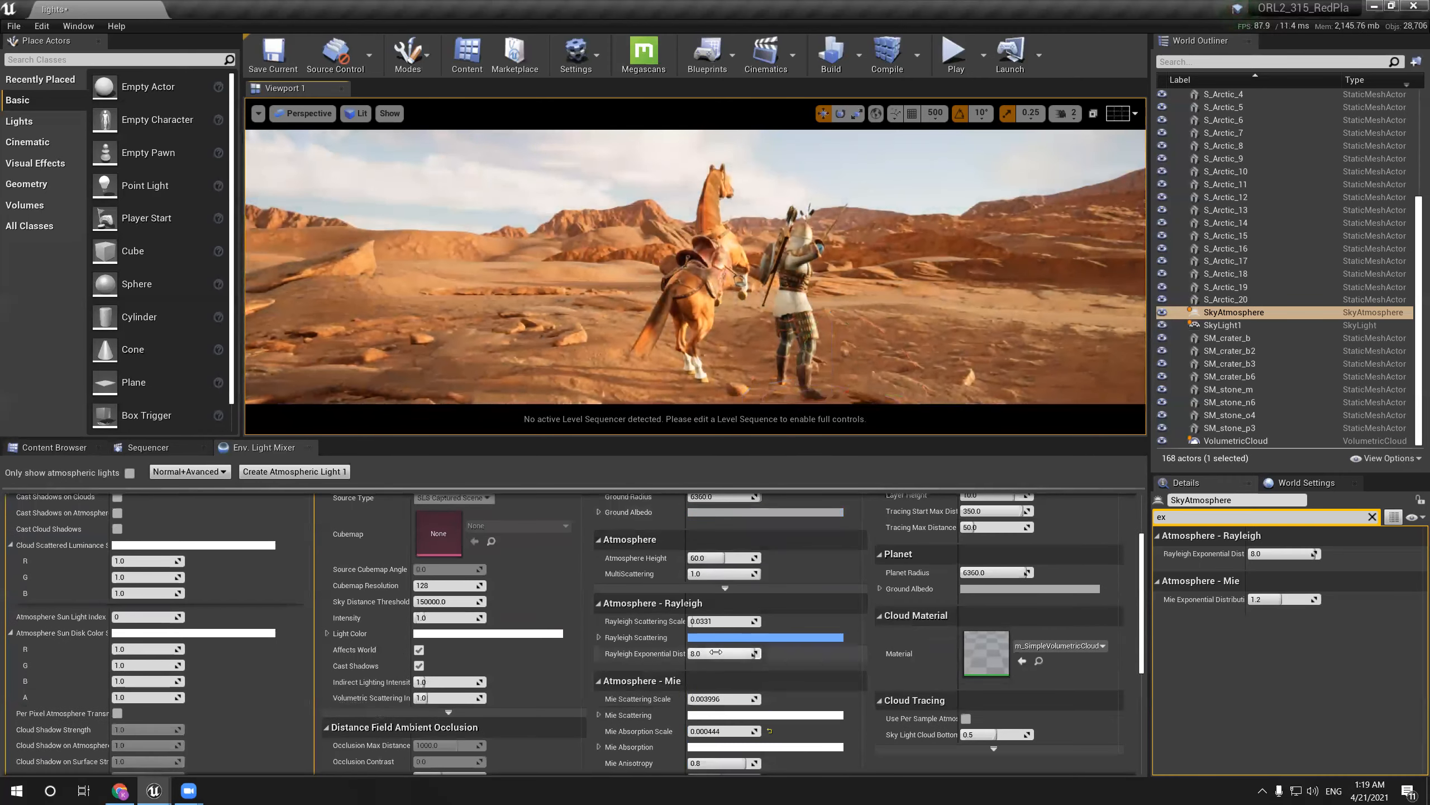
pyautogui.scroll(-1, 674, 651)
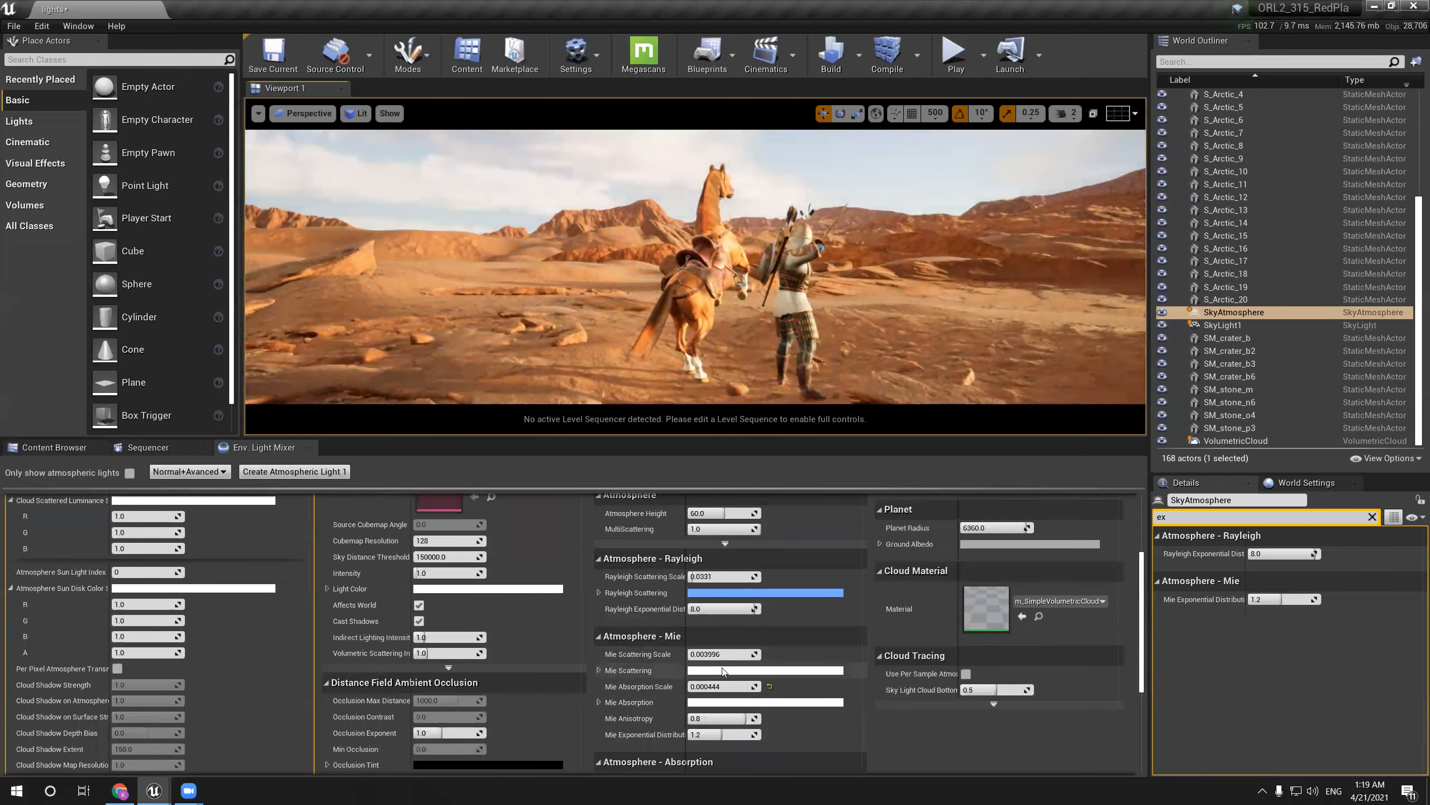
pyautogui.moveTo(698, 688); pyautogui.dragTo(702, 686)
# Rotate the atmosphere sun in full-screen view so that it backlights the horse and archer
pyautogui.moveTo(855, 242); pyautogui.dragTo(826, 290, button='right')
pyautogui.press('F11')
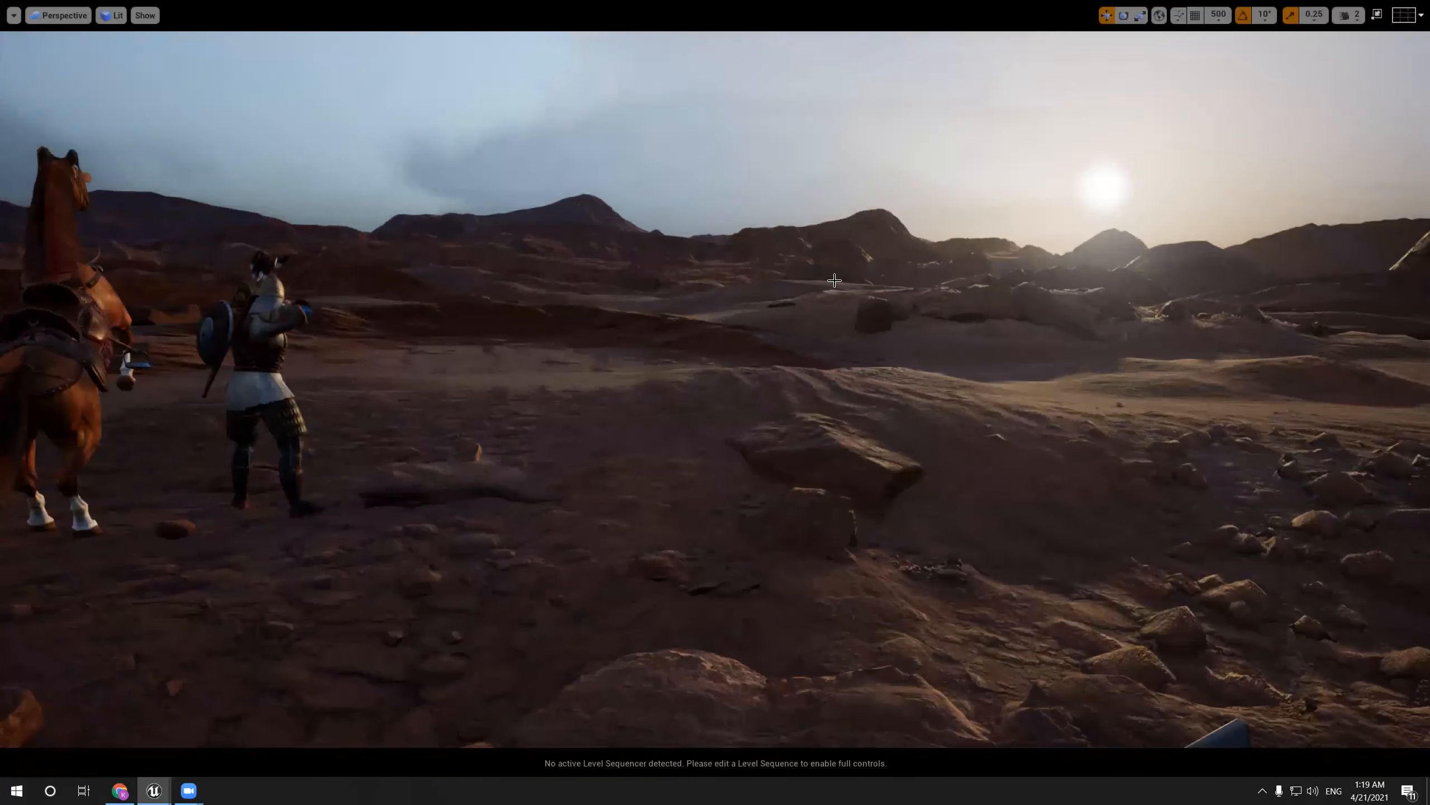
pyautogui.hotkey('ctrl', 'l')
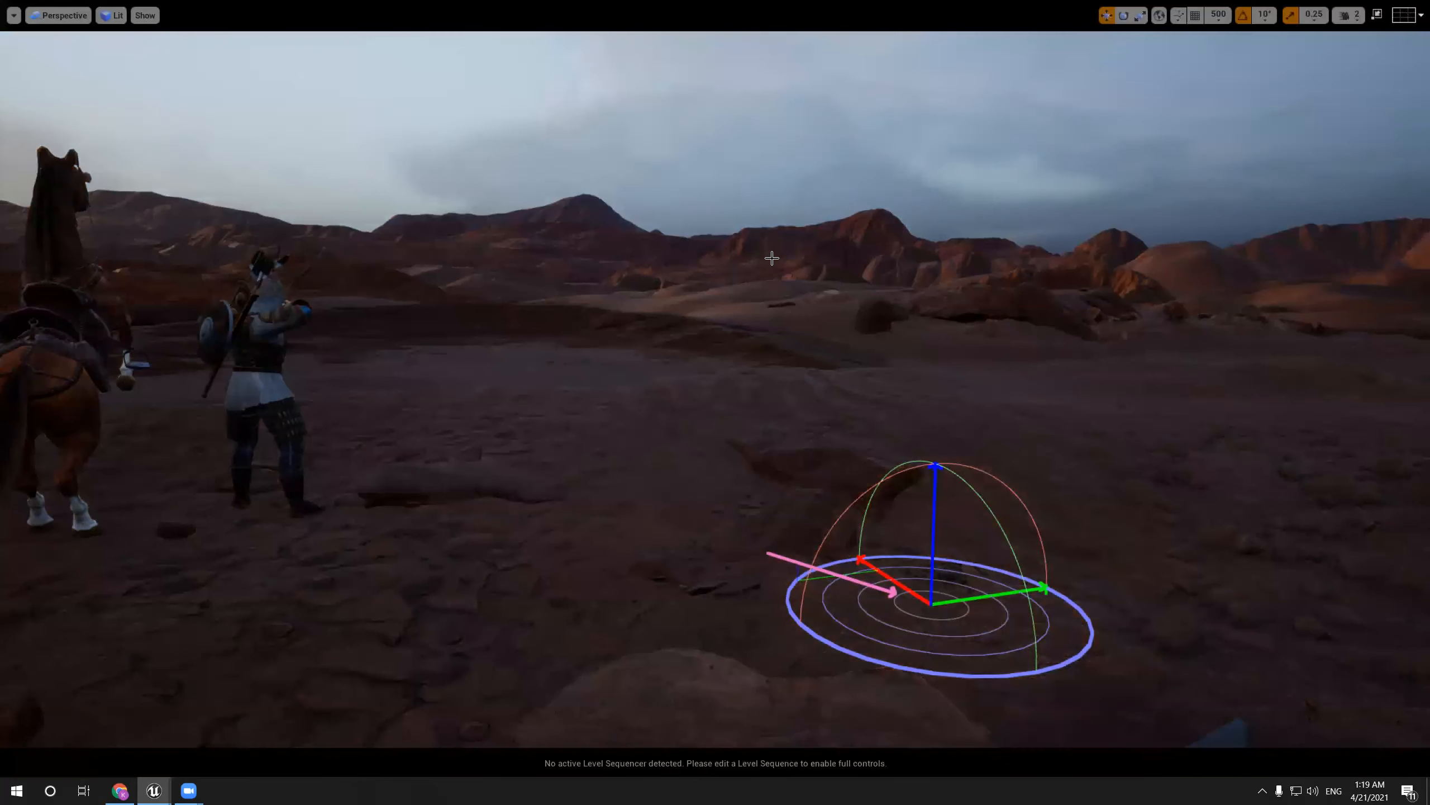
pyautogui.moveTo(772, 258); pyautogui.dragTo(687, 260, button='right')
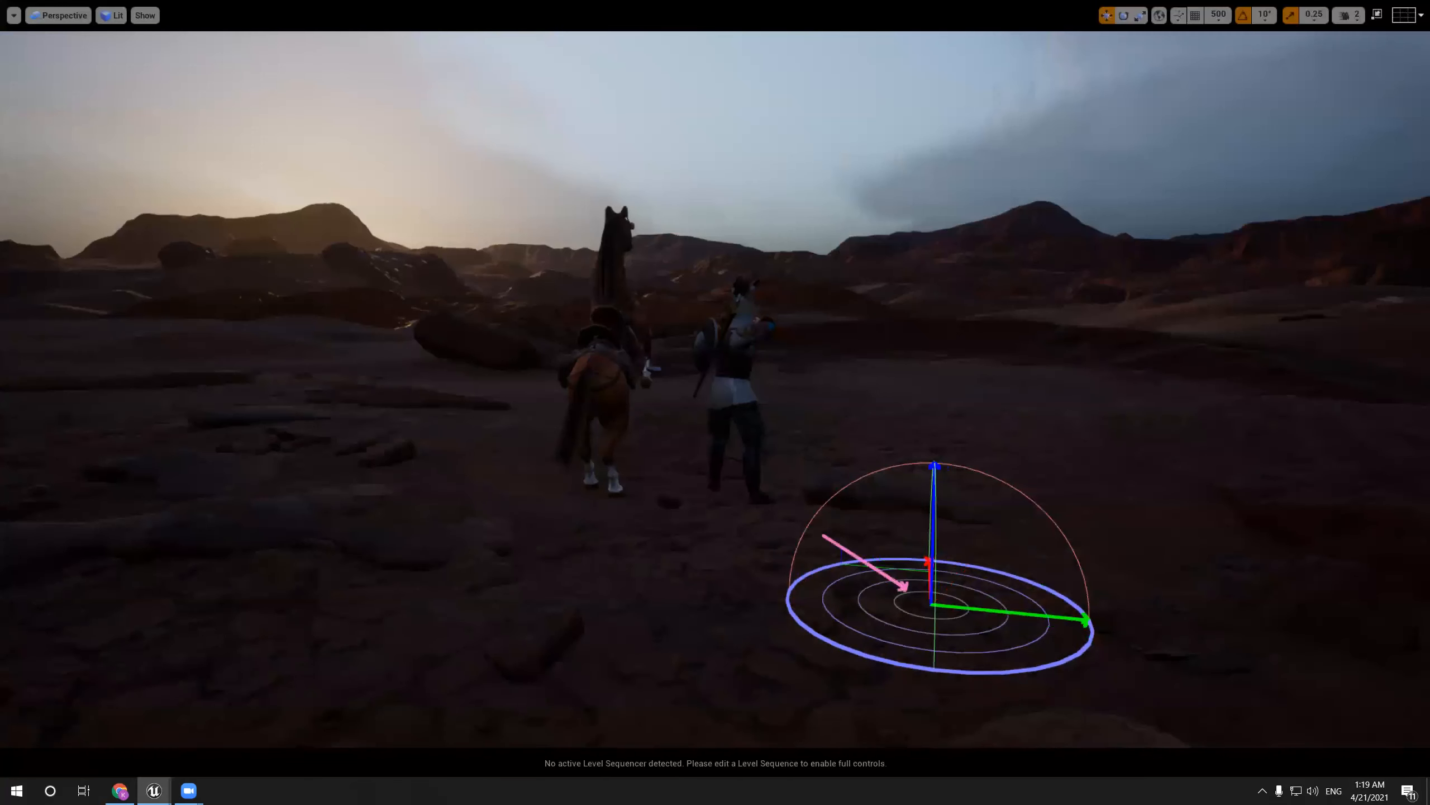
pyautogui.scroll(2, 818, 243)
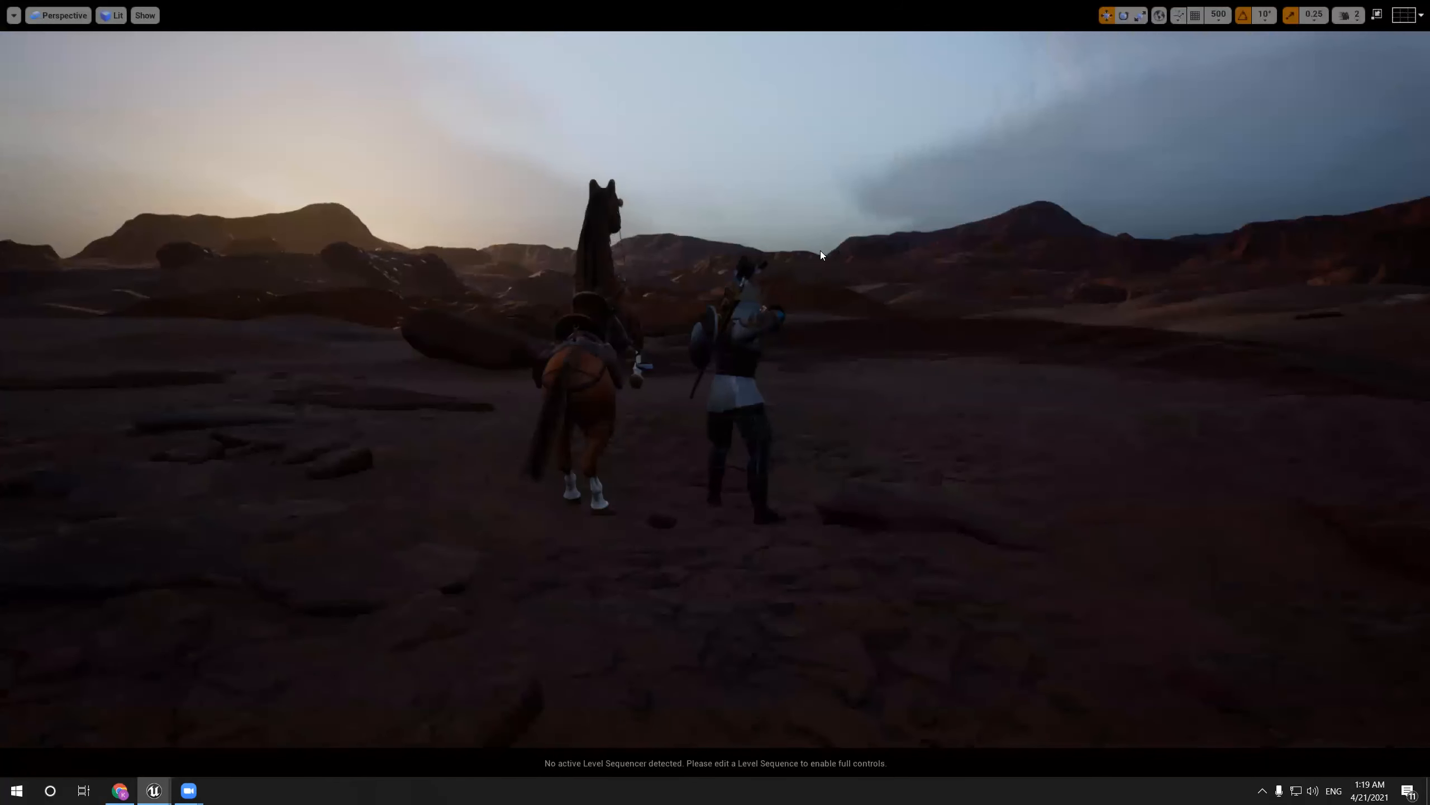
pyautogui.hotkey('ctrl', 'l')
pyautogui.hotkey('ctrl', 'l')
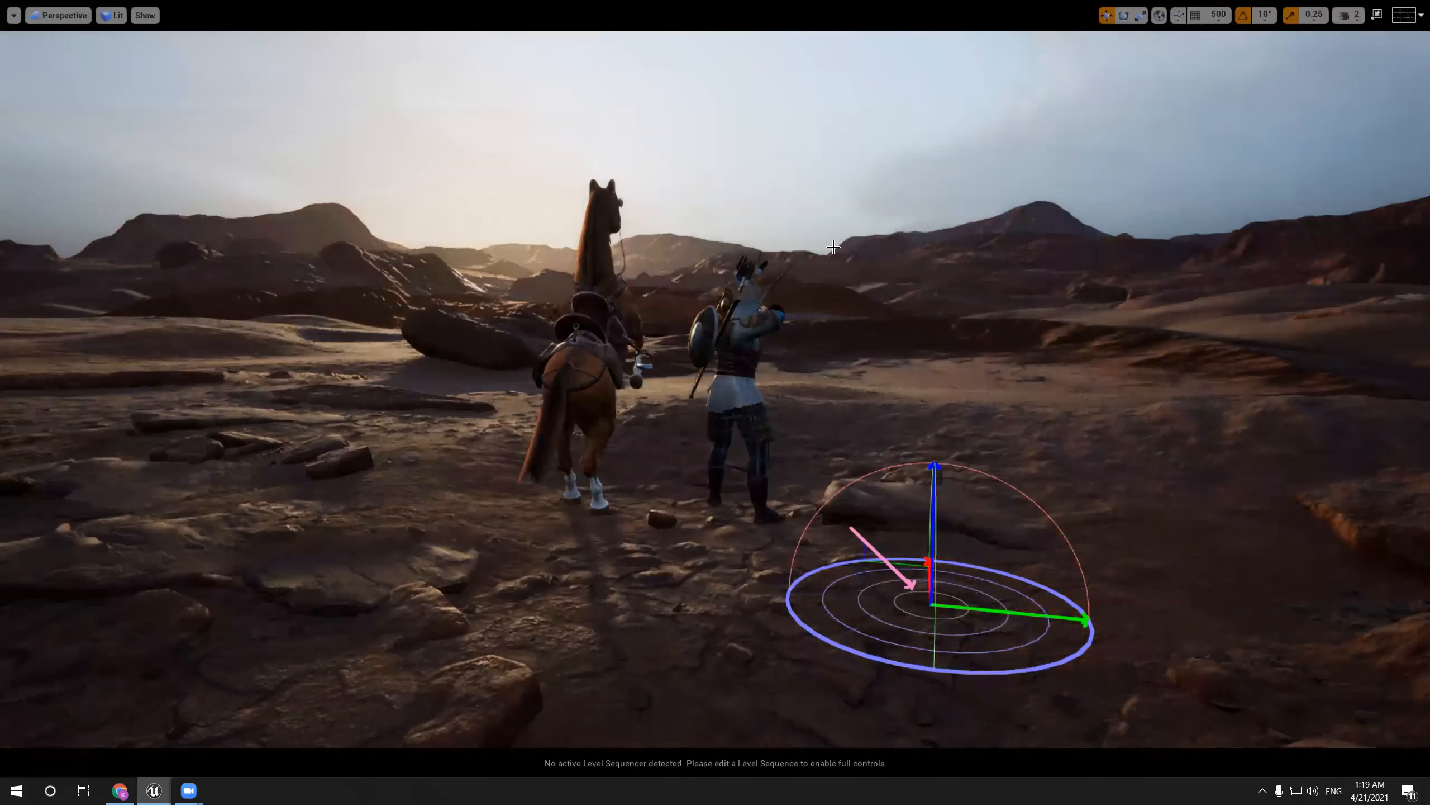
pyautogui.press('F11')
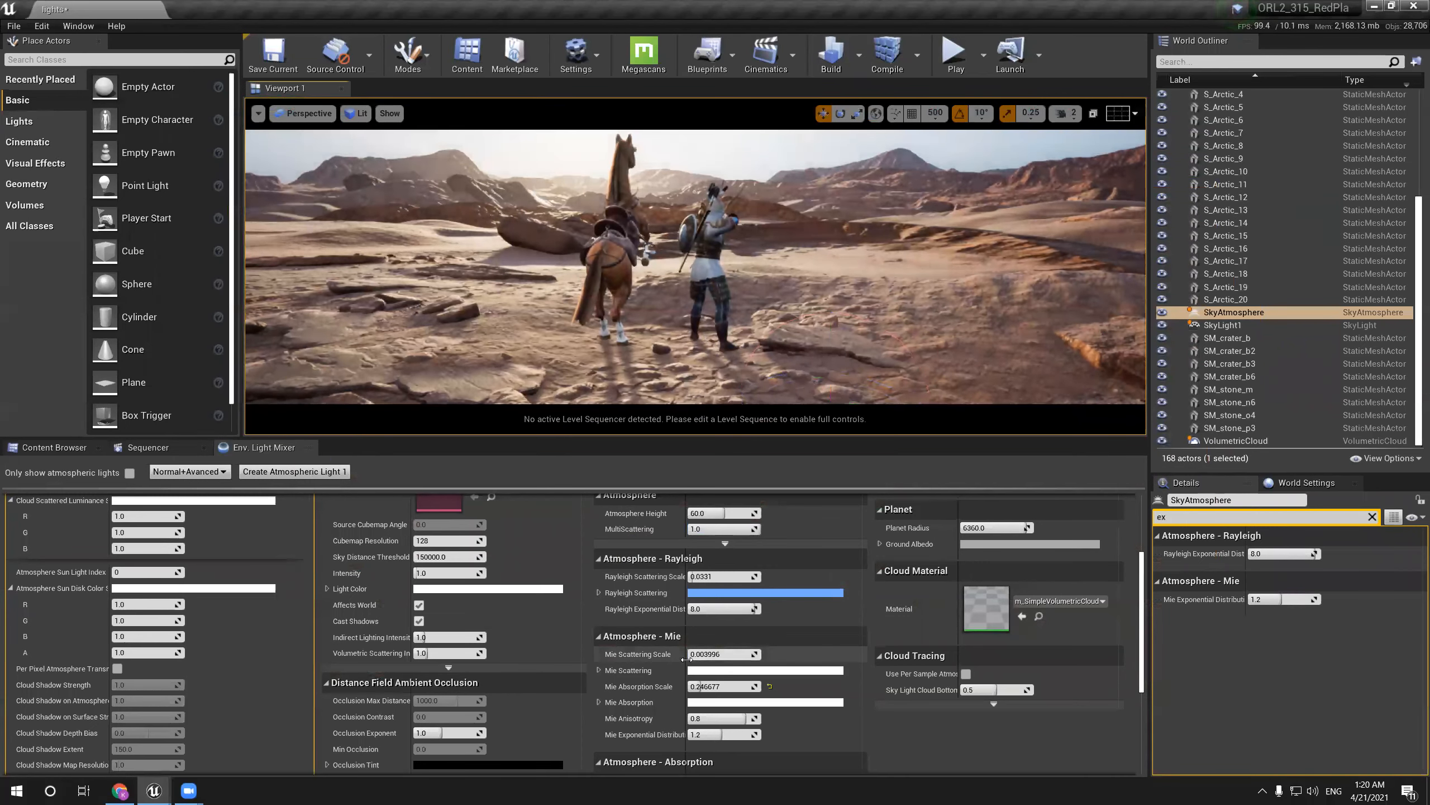
# Set the SkyAtmosphere's Mie Scattering Scale to about 0.098 and its Mie Exponential Distribution to about 1.71
pyautogui.moveTo(690, 655); pyautogui.dragTo(693, 655)
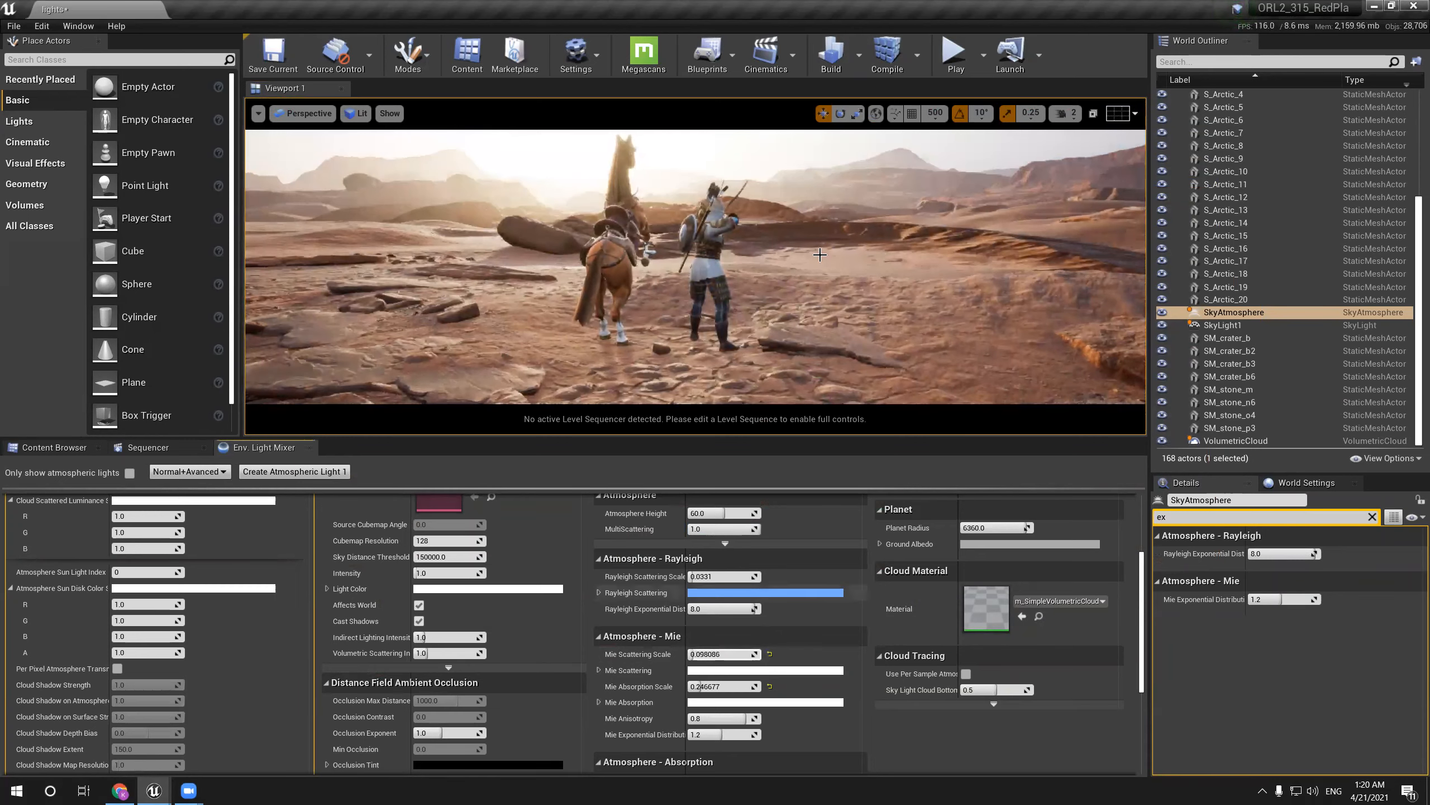
pyautogui.moveTo(820, 255); pyautogui.dragTo(799, 248, button='right')
pyautogui.moveTo(587, 265); pyautogui.dragTo(623, 283, button='right')
pyautogui.moveTo(704, 720)
pyautogui.mouseDown()
pyautogui.moveTo(748, 720)
pyautogui.moveTo(713, 719)
pyautogui.moveTo(694, 734)
pyautogui.moveTo(714, 735)
pyautogui.moveTo(695, 737)
pyautogui.mouseUp()
pyautogui.hotkey('ctrl', 'z')
# Try different Atmosphere Height and MultiScattering values on the SkyAtmosphere and undo them
pyautogui.scroll(3, 700, 598)
pyautogui.moveTo(725, 603); pyautogui.dragTo(760, 618)
pyautogui.hotkey('ctrl', 'z')
pyautogui.hotkey('ctrl', 'z')
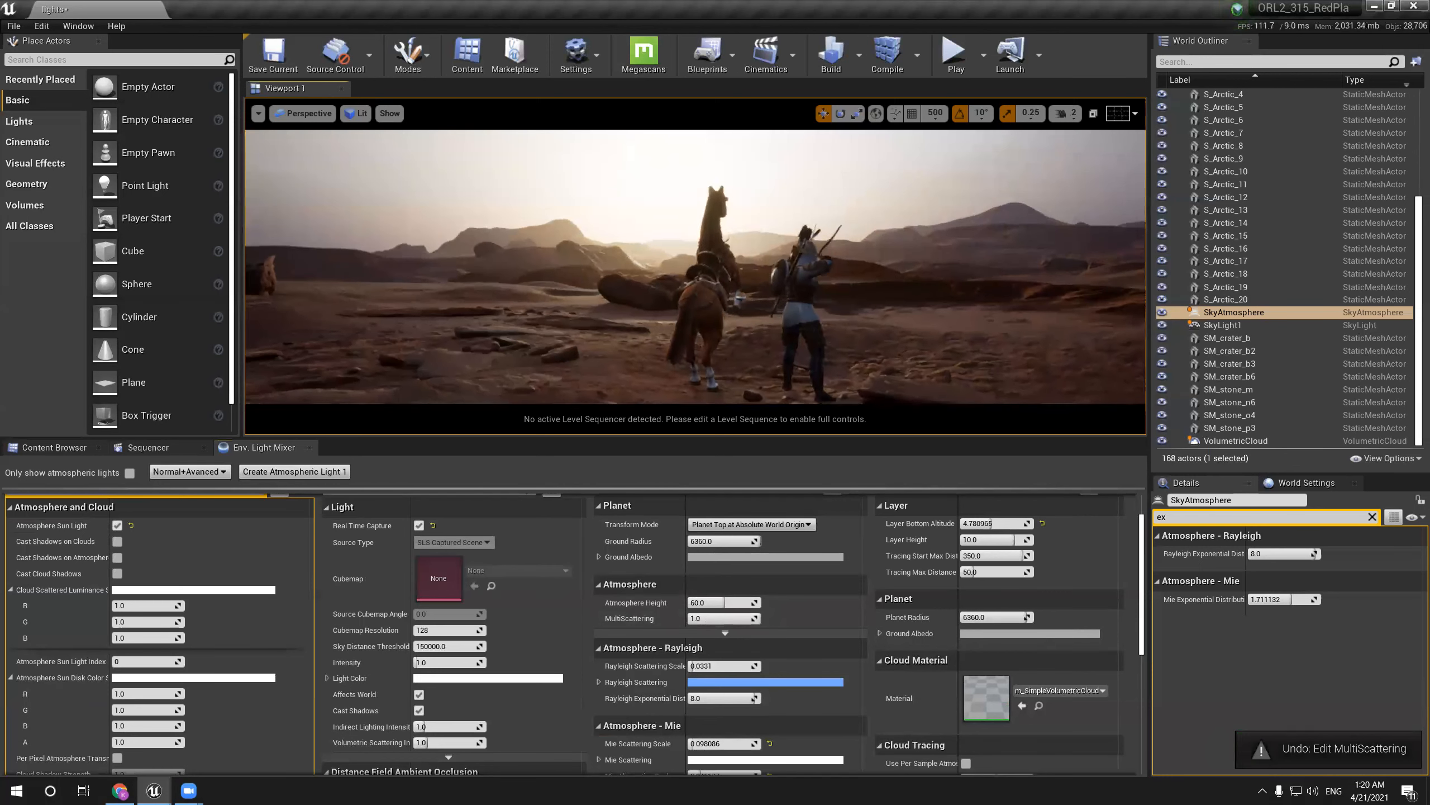
# Lower the atmosphere sun to dusk behind the horse and archer, and reframe the full-screen view closer to them
pyautogui.hotkey('ctrl', 'l')
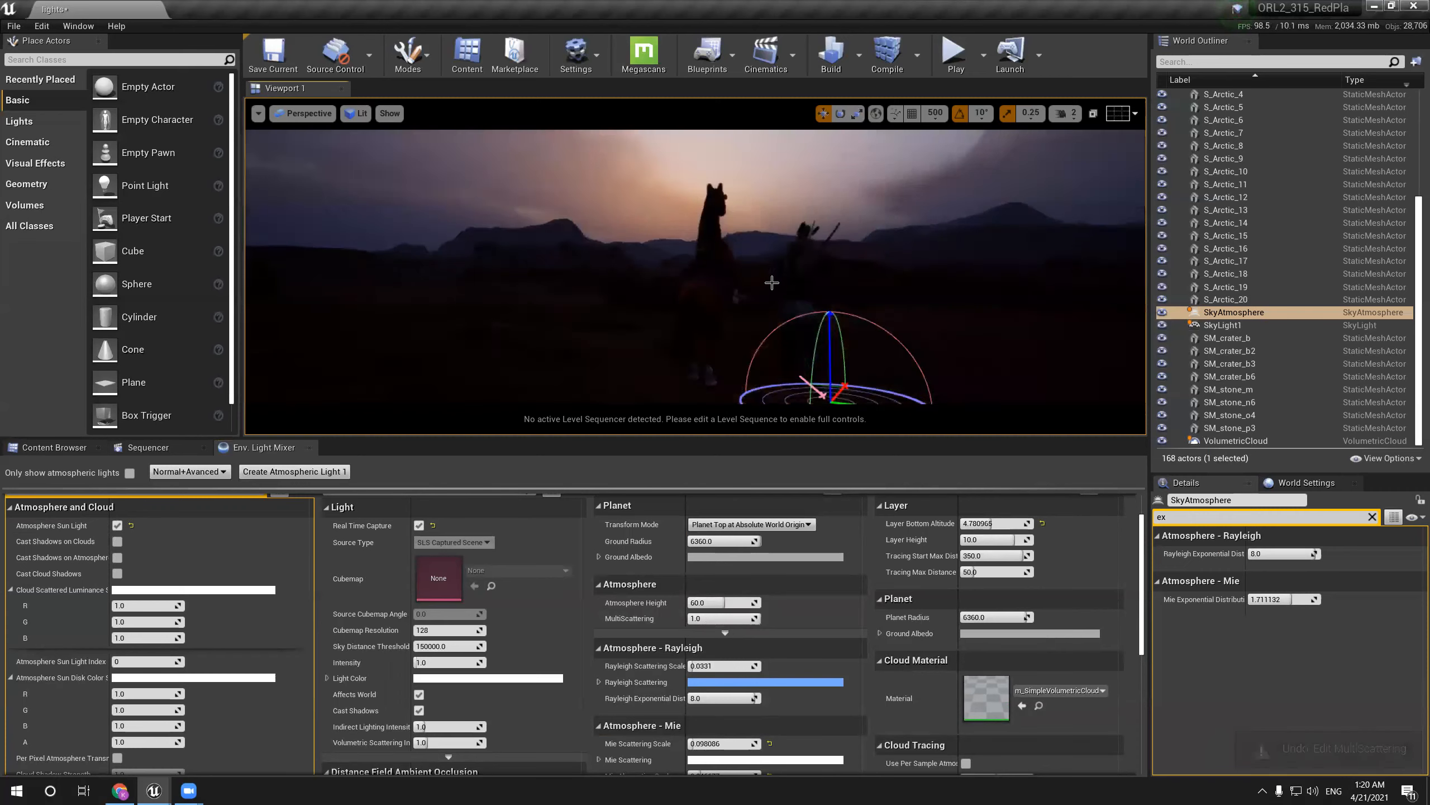
pyautogui.press('F11')
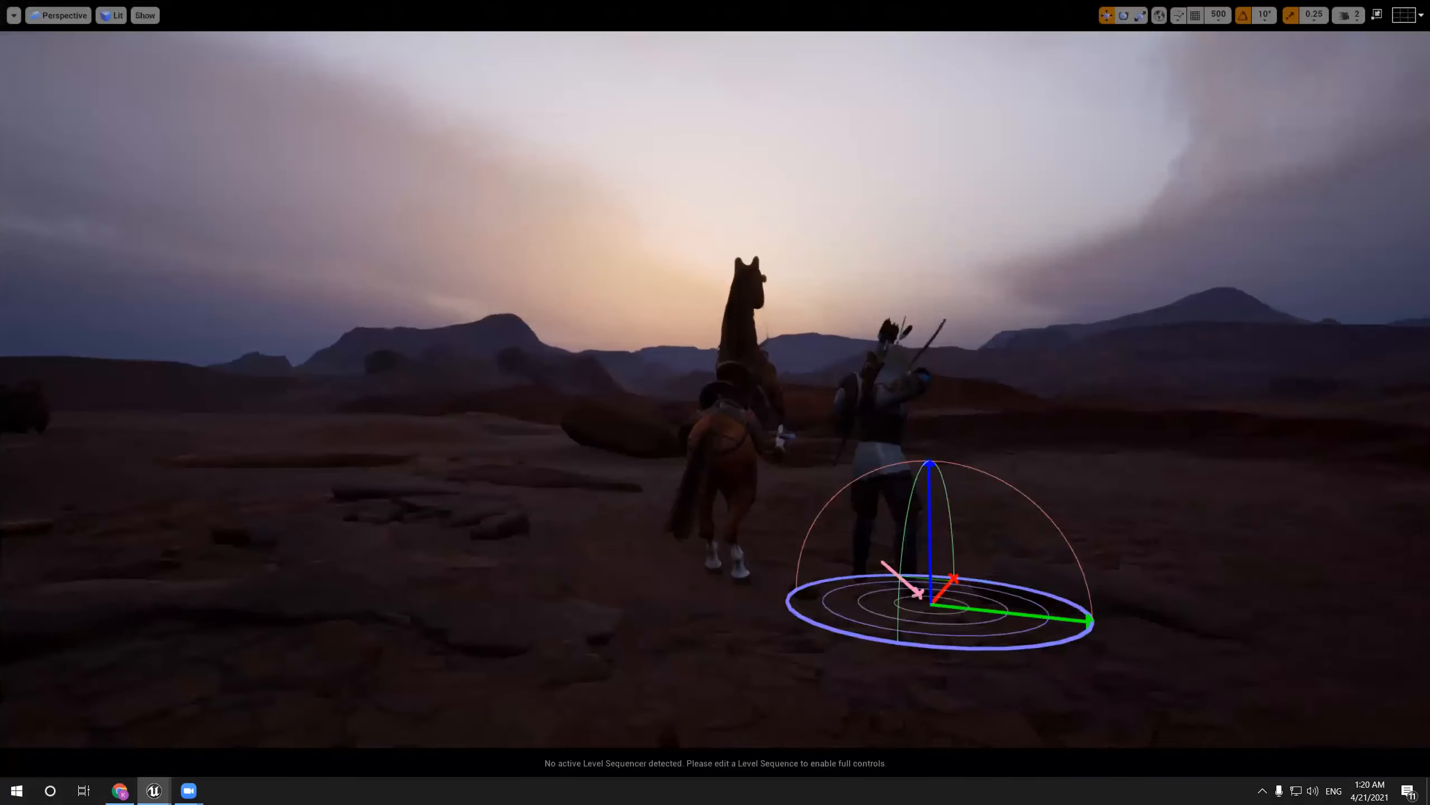
pyautogui.moveTo(890, 267); pyautogui.dragTo(897, 378, button='right')
pyautogui.press('d')
pyautogui.scroll(5, 948, 371)
pyautogui.scroll(-5, 949, 371)
pyautogui.press('d')
pyautogui.press('a')
pyautogui.press('d')
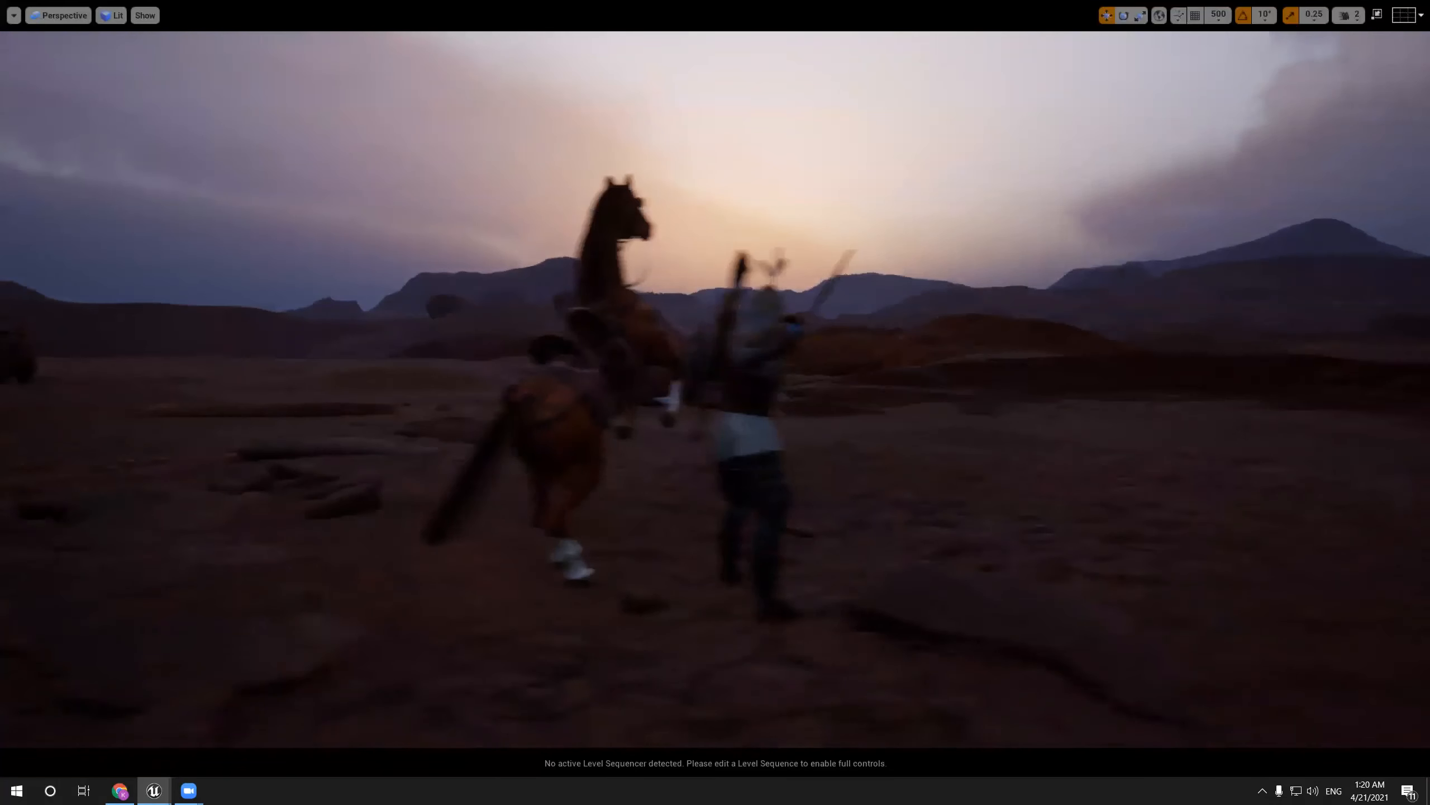
pyautogui.press('F11')
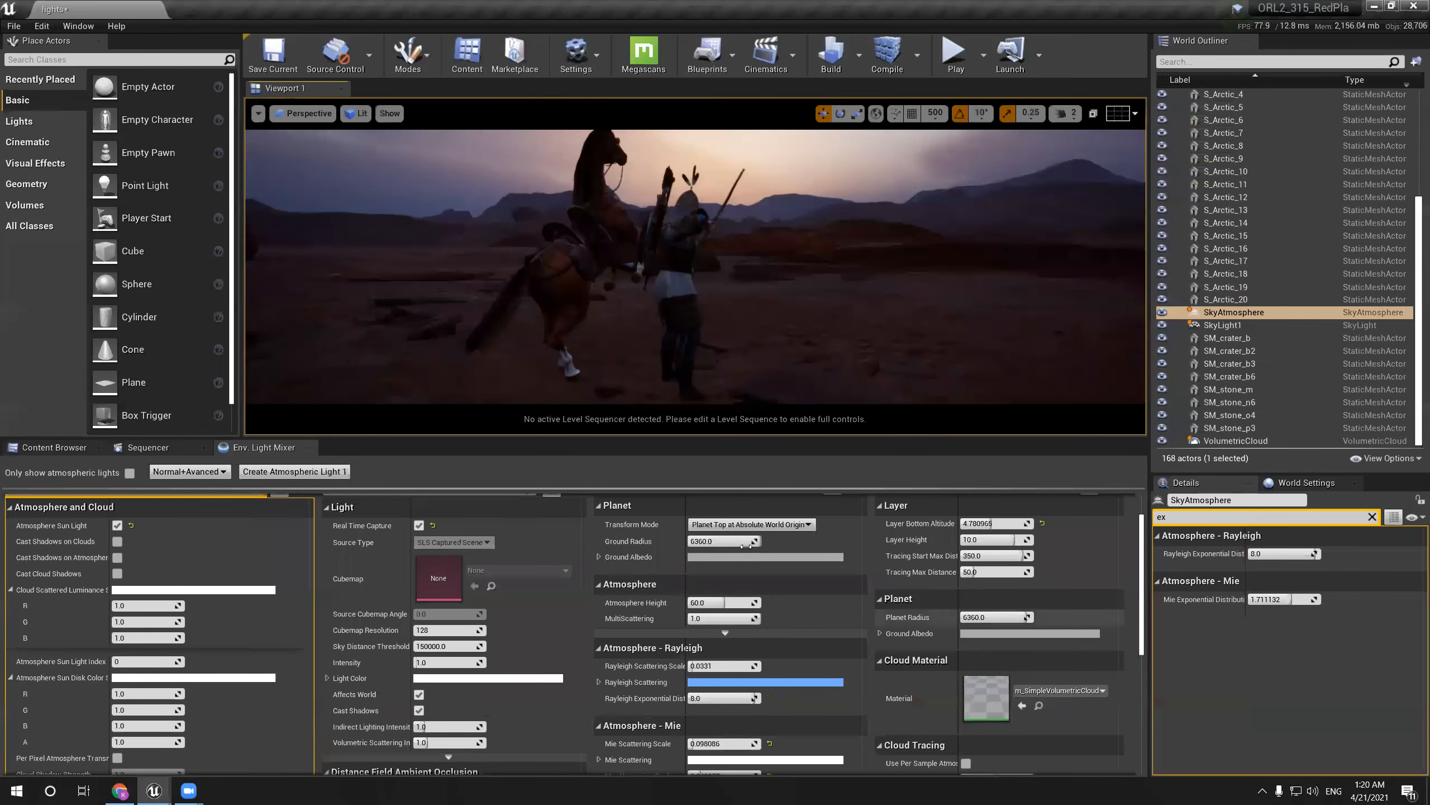
# Try different Layer Bottom Altitude, Layer Height, tracing distance and Planet Radius values on the VolumetricCloud and undo them
pyautogui.moveTo(968, 525); pyautogui.dragTo(994, 525)
pyautogui.hotkey('ctrl', 'z')
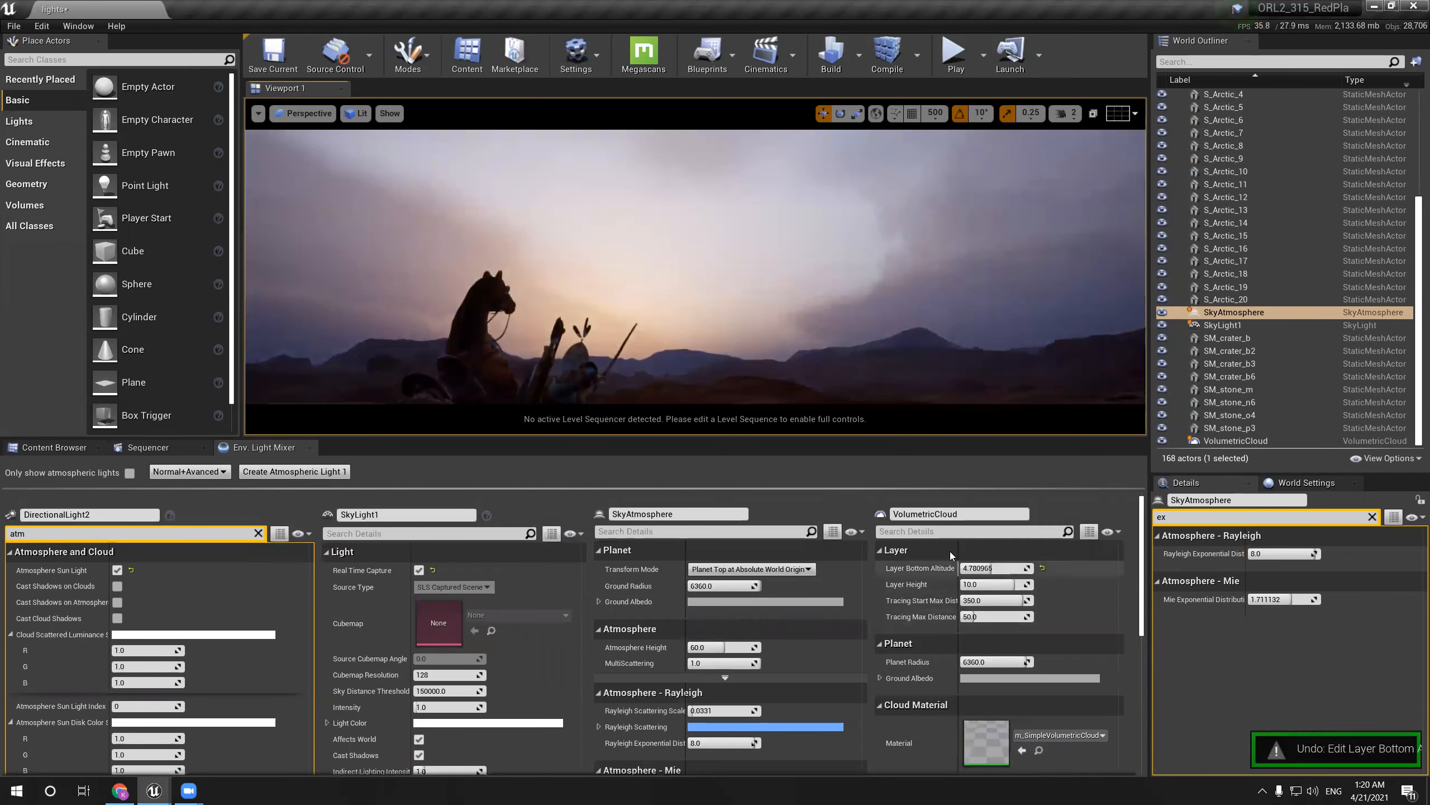
pyautogui.moveTo(997, 568)
pyautogui.mouseDown()
pyautogui.moveTo(965, 567)
pyautogui.moveTo(986, 567)
pyautogui.mouseUp()
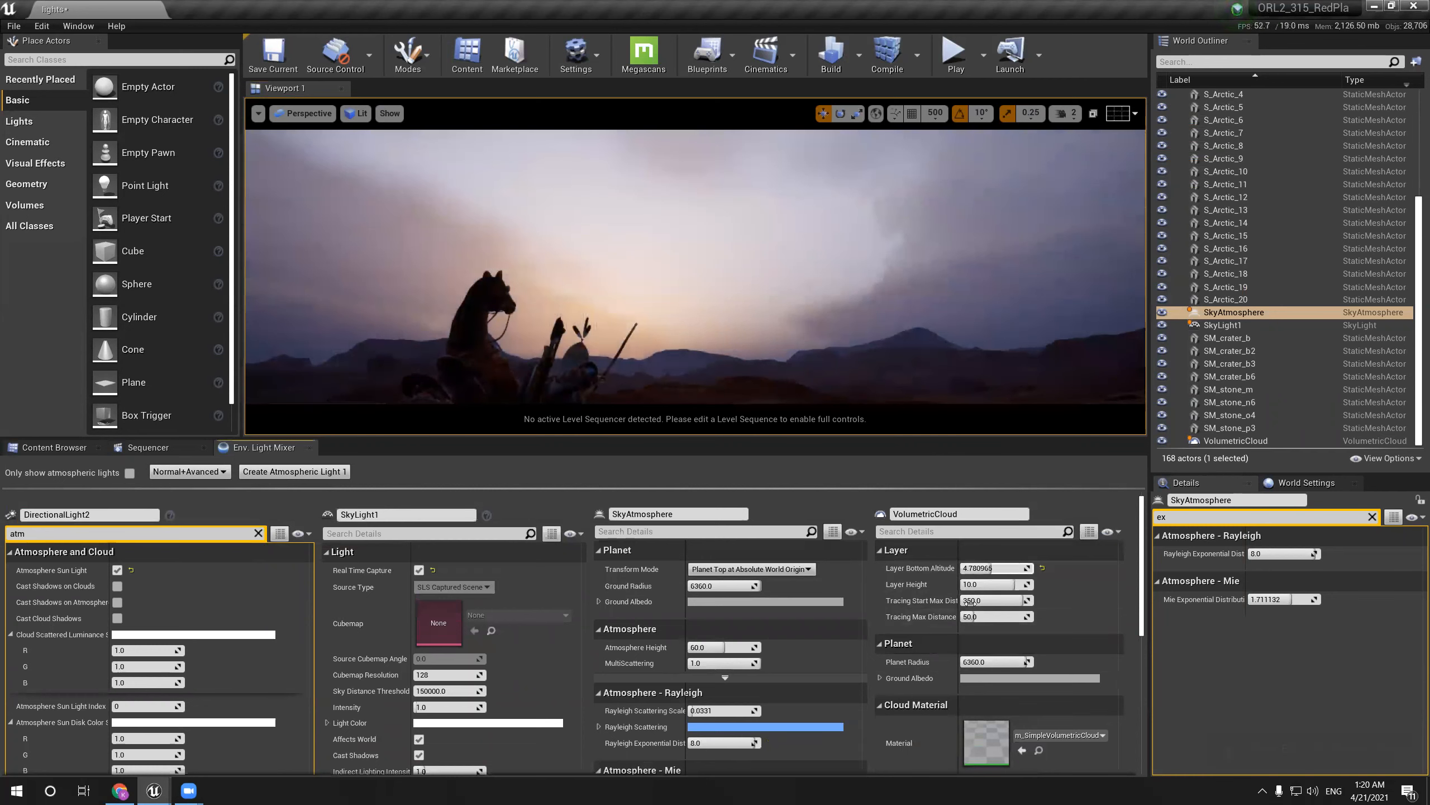
pyautogui.hotkey('ctrl', 'z')
pyautogui.hotkey('ctrl', 'z')
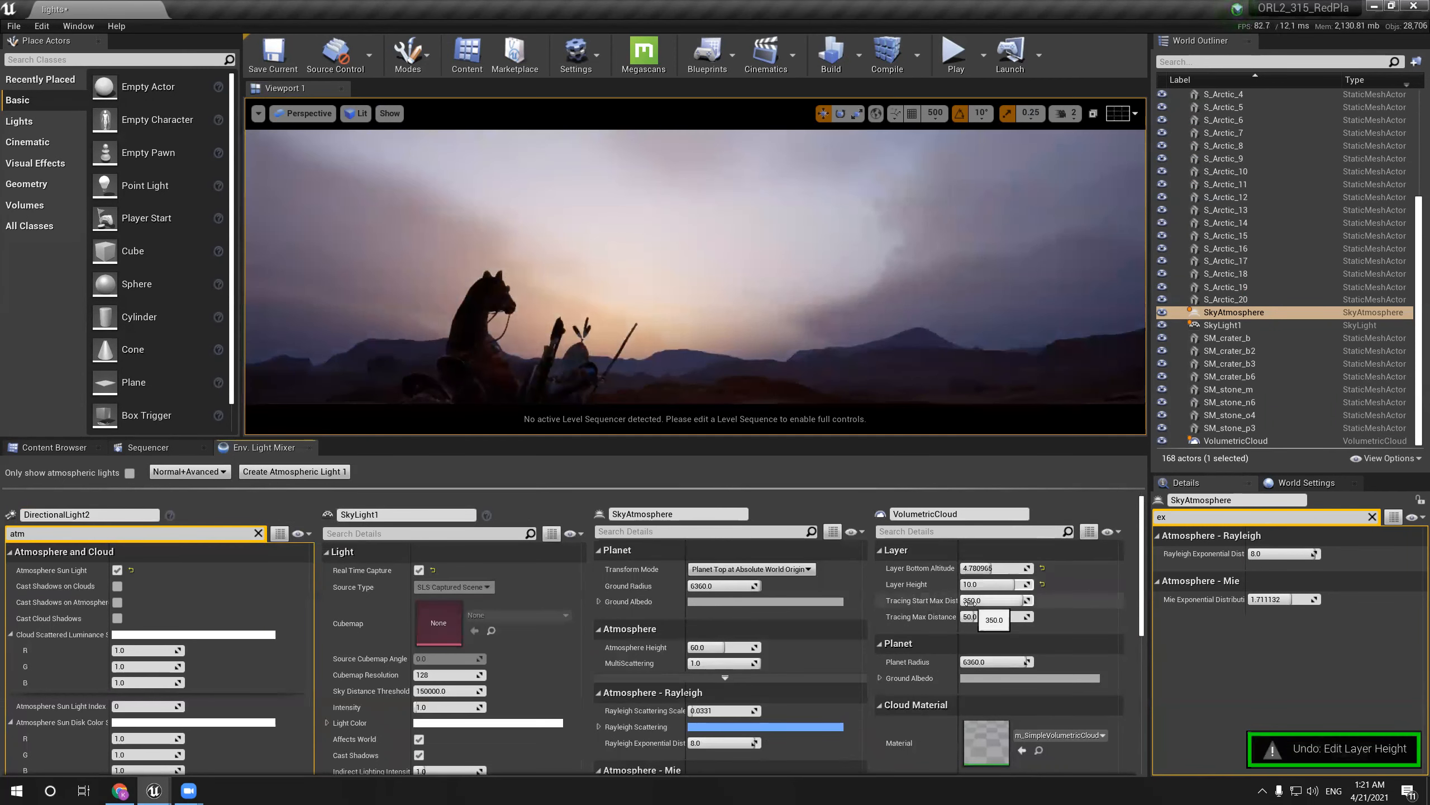
pyautogui.hotkey('ctrl', 'z')
pyautogui.hotkey('ctrl', 'z')
pyautogui.hotkey('ctrl', 'z')
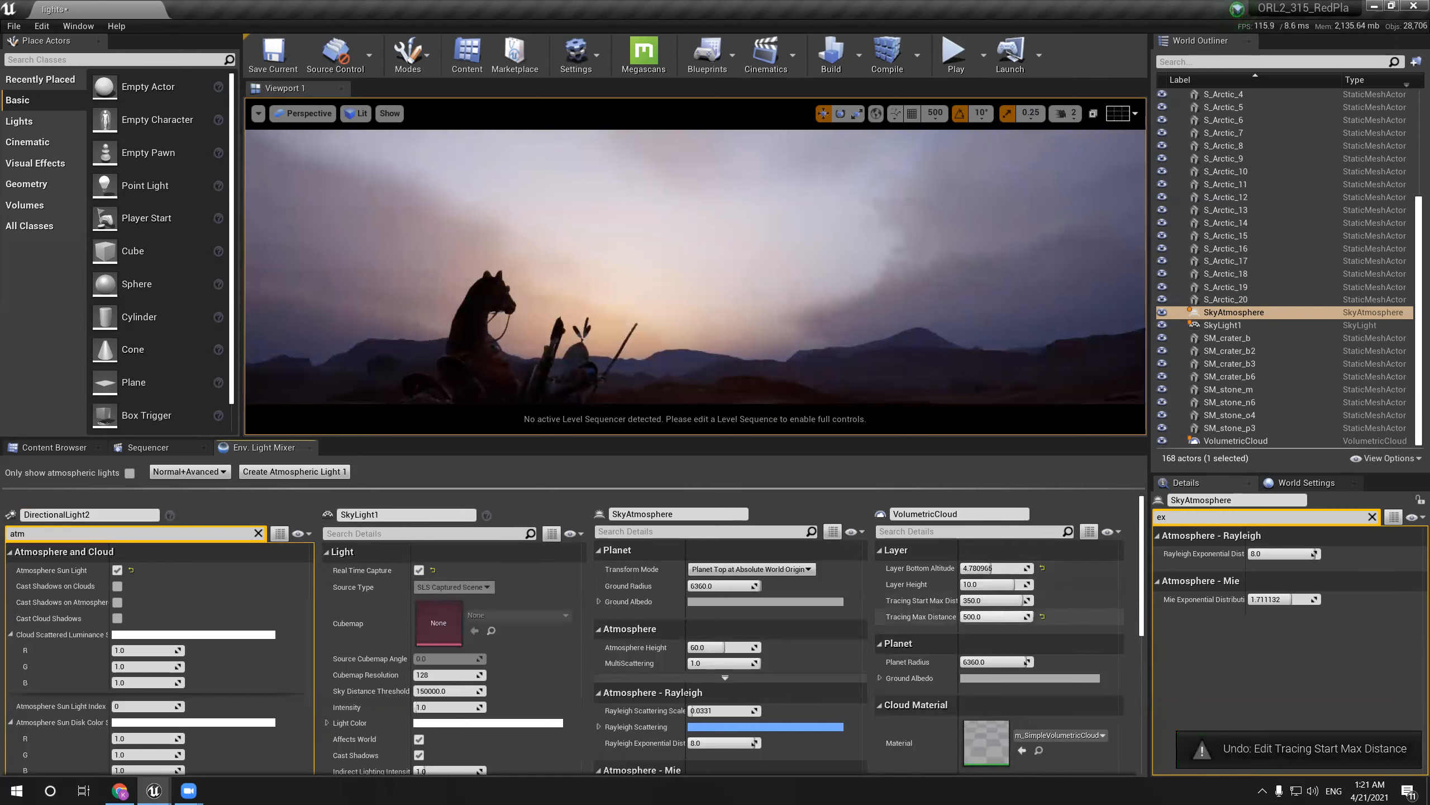
pyautogui.hotkey('ctrl', 'z')
# Try the SkyAtmosphere's Planet Top at Component Transform mode and return to Planet Top at Absolute World Origin
pyautogui.click(732, 569)
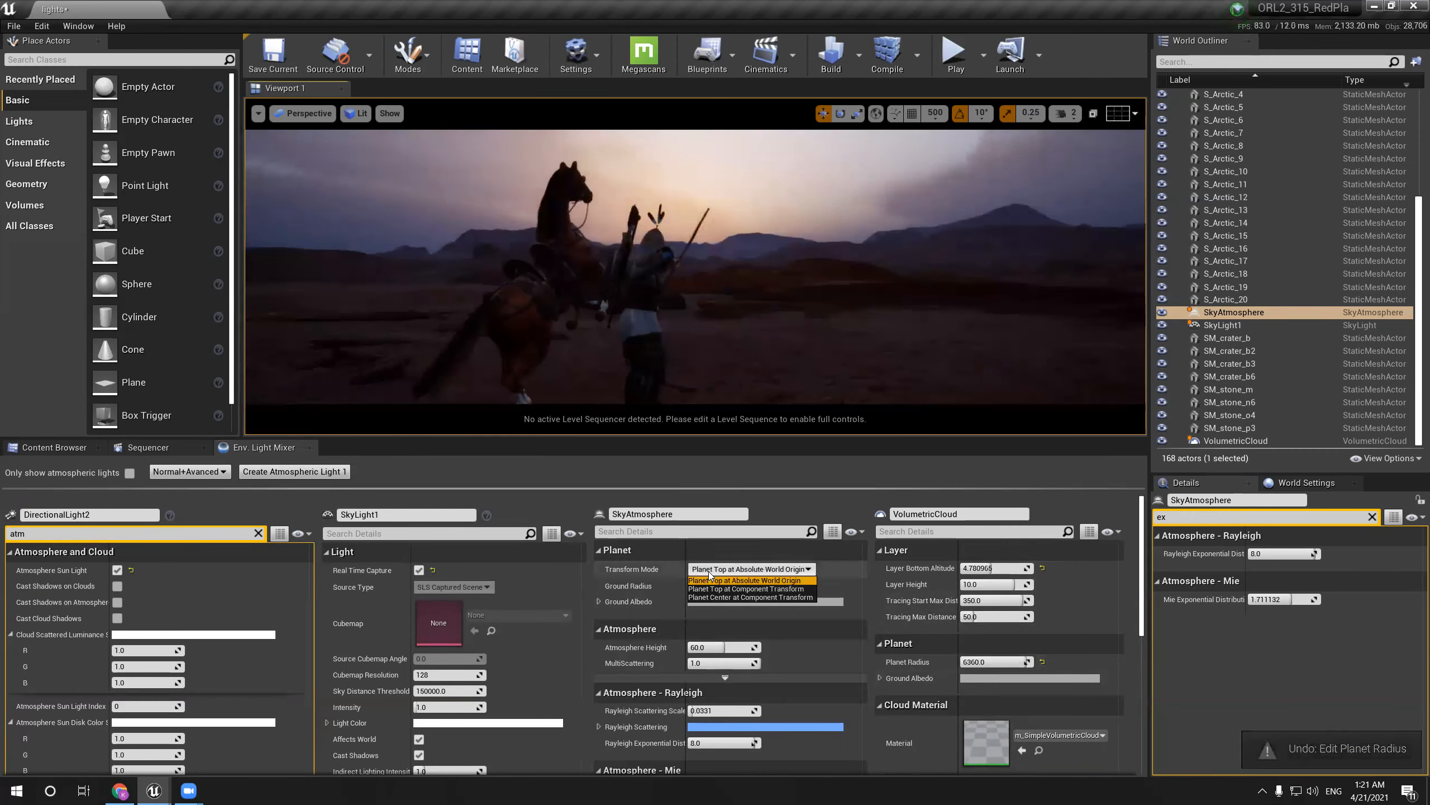
pyautogui.click(743, 588)
pyautogui.click(732, 568)
pyautogui.click(735, 580)
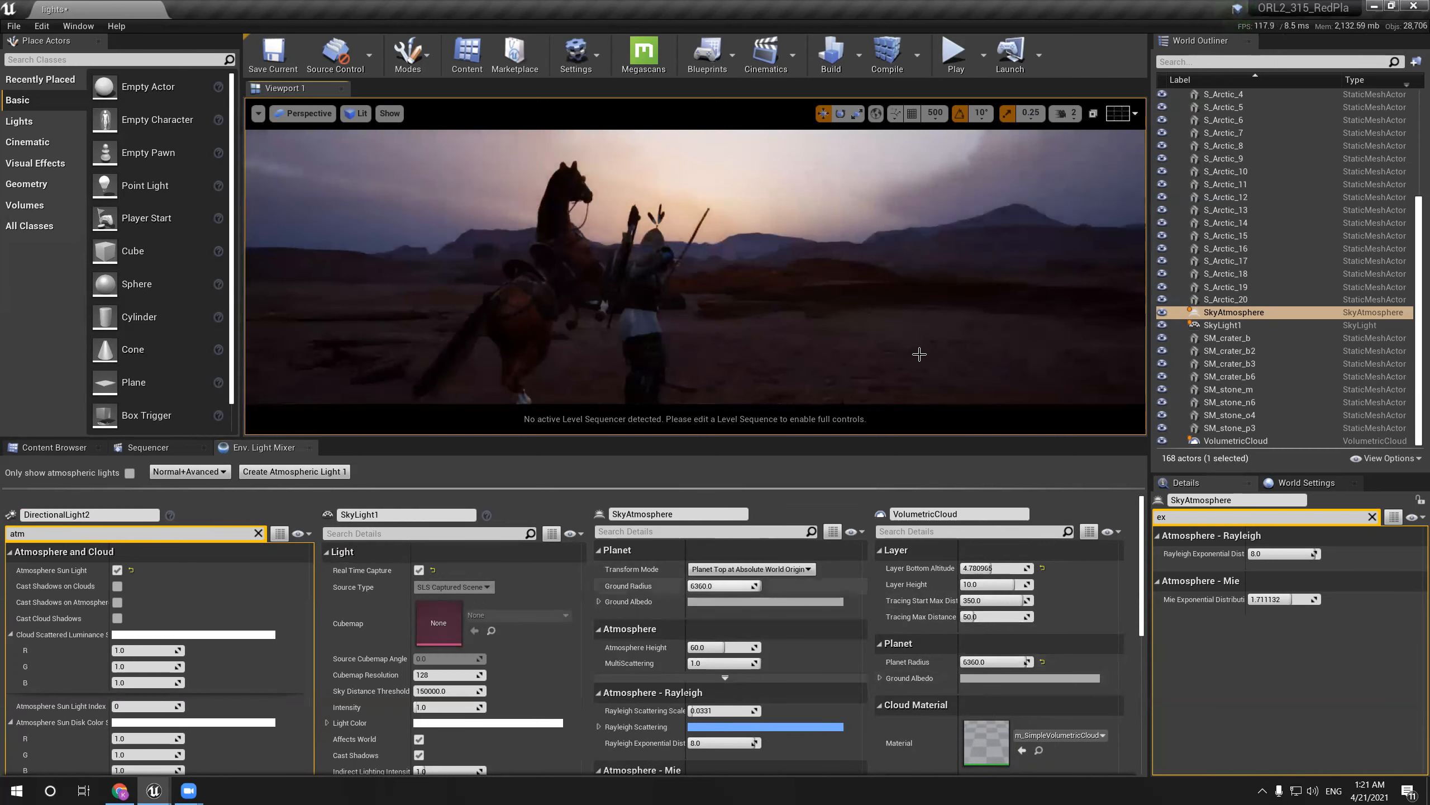
# Lower the SkyAtmosphere's Atmosphere Height to about 11.9 and check the dusk scene in full-screen view
pyautogui.moveTo(718, 646); pyautogui.dragTo(695, 647)
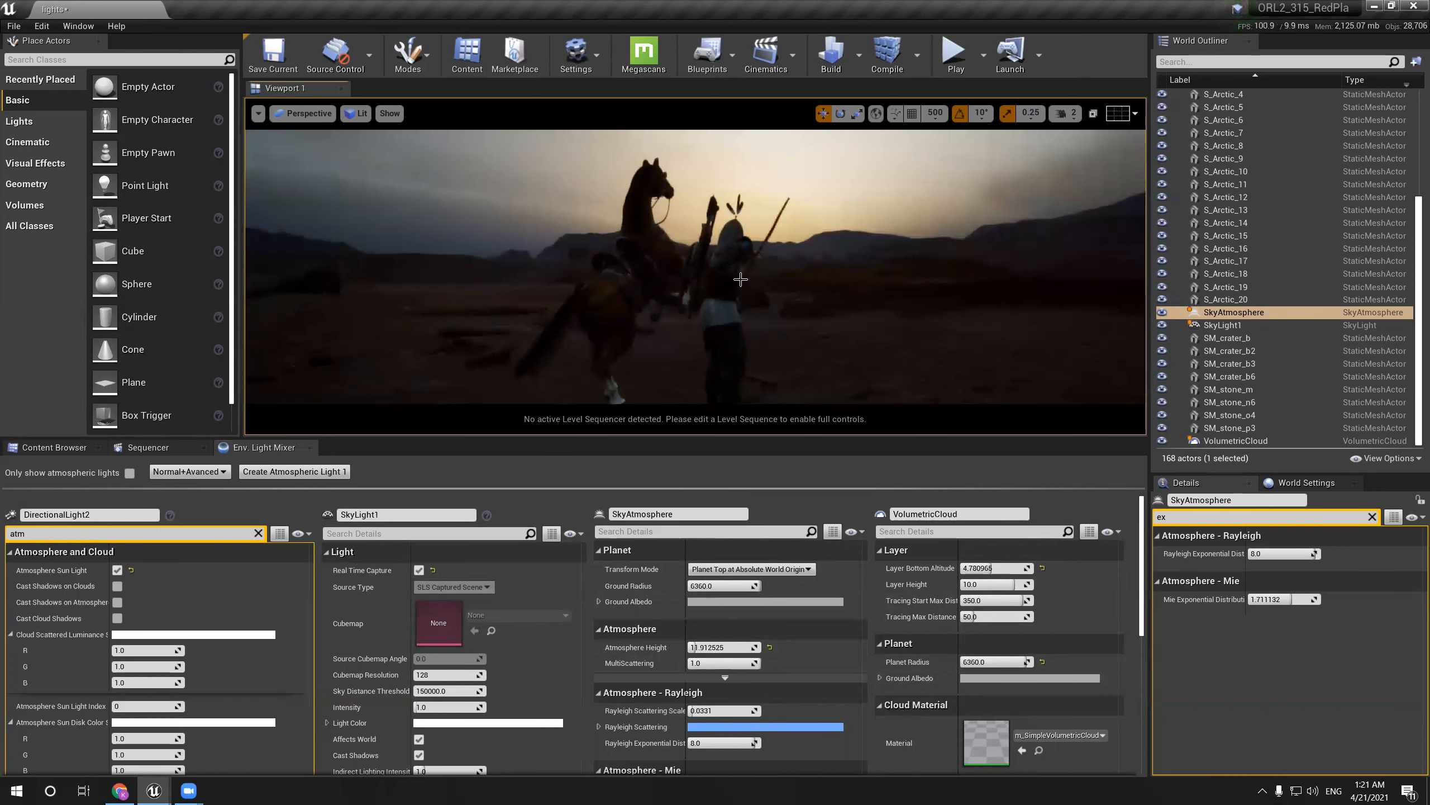
pyautogui.press('F11')
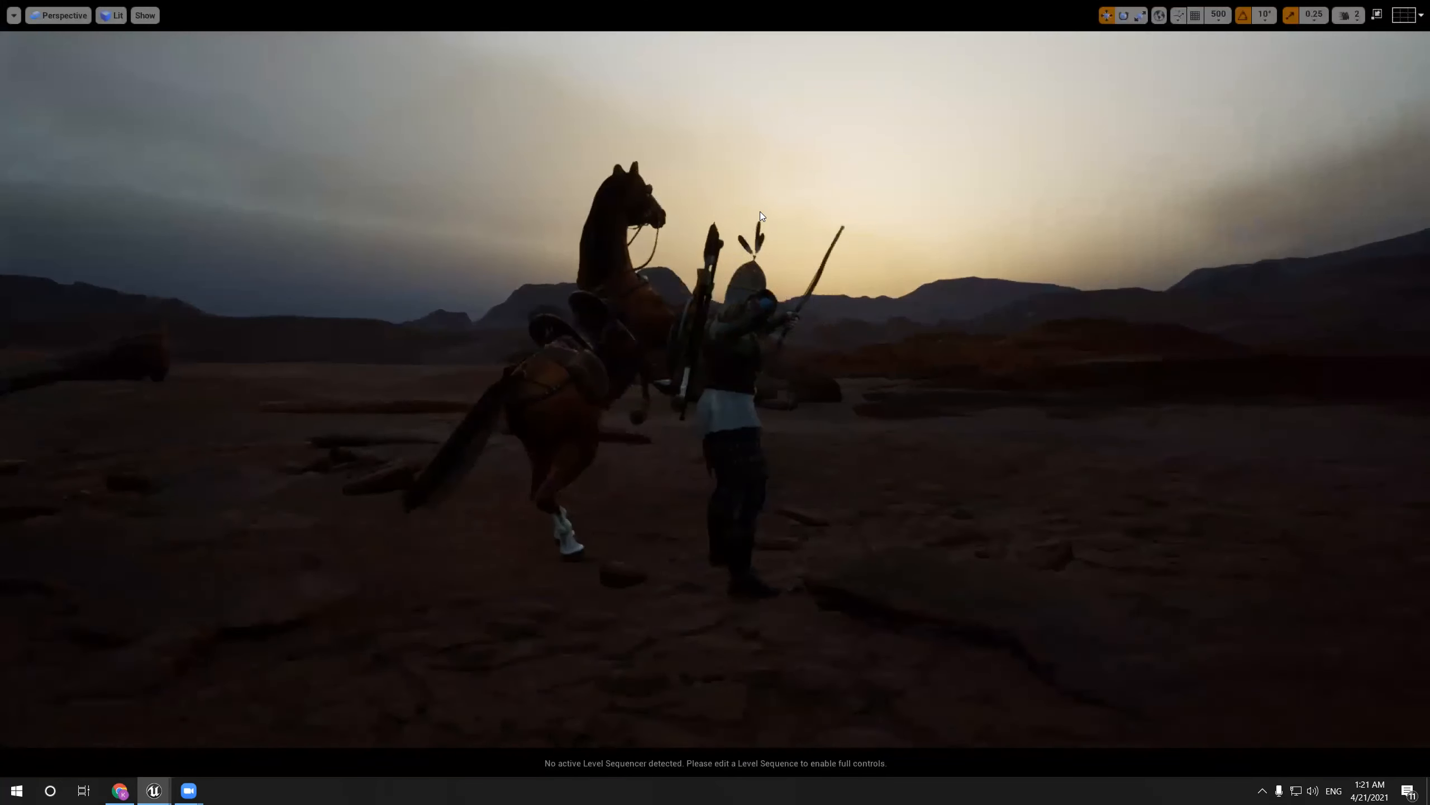
# Undo and redo the SkyAtmosphere's Atmosphere Height edit to compare the dusk scene with and without it
pyautogui.hotkey('ctrl', 'z')
pyautogui.press('F11')
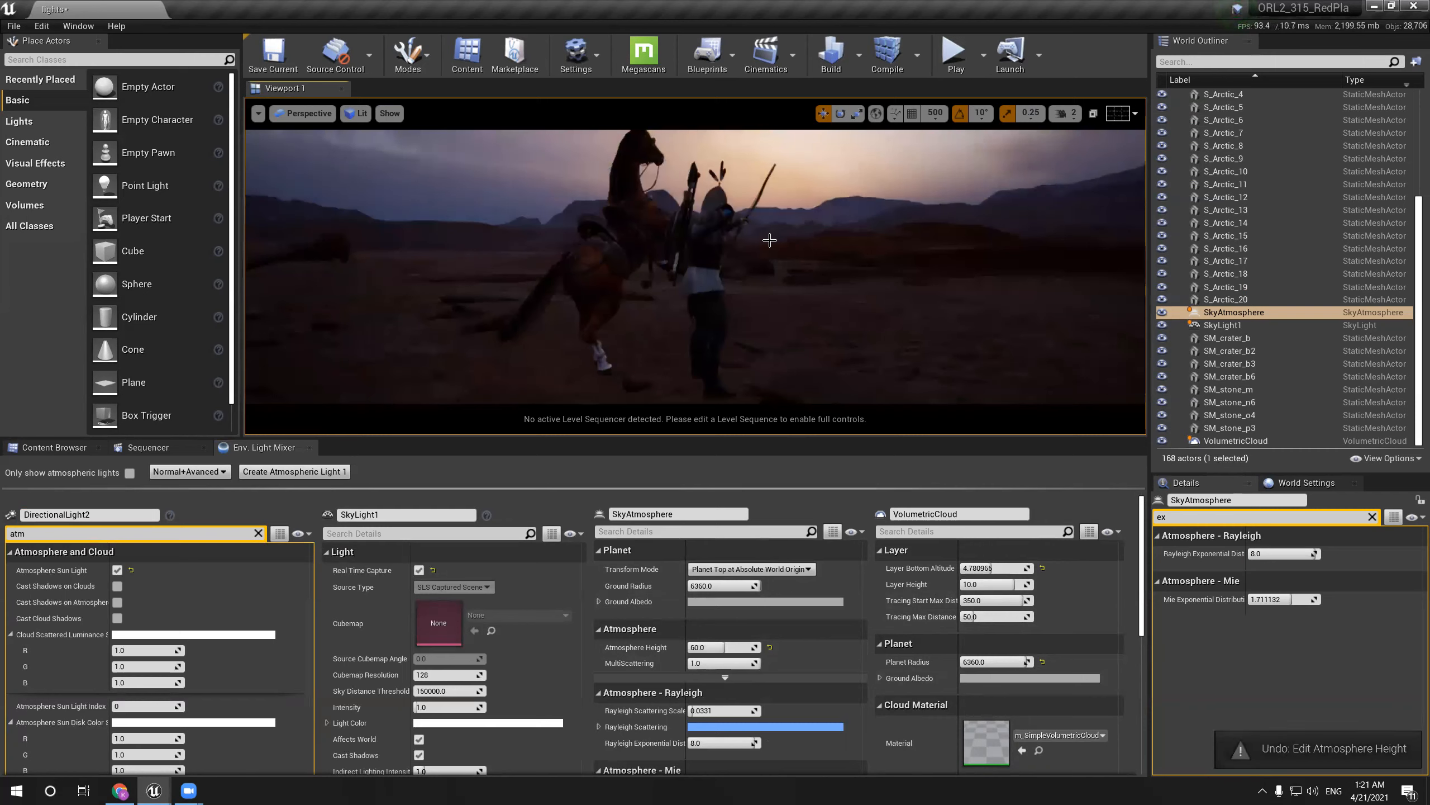
pyautogui.hotkey('ctrl', 'y')
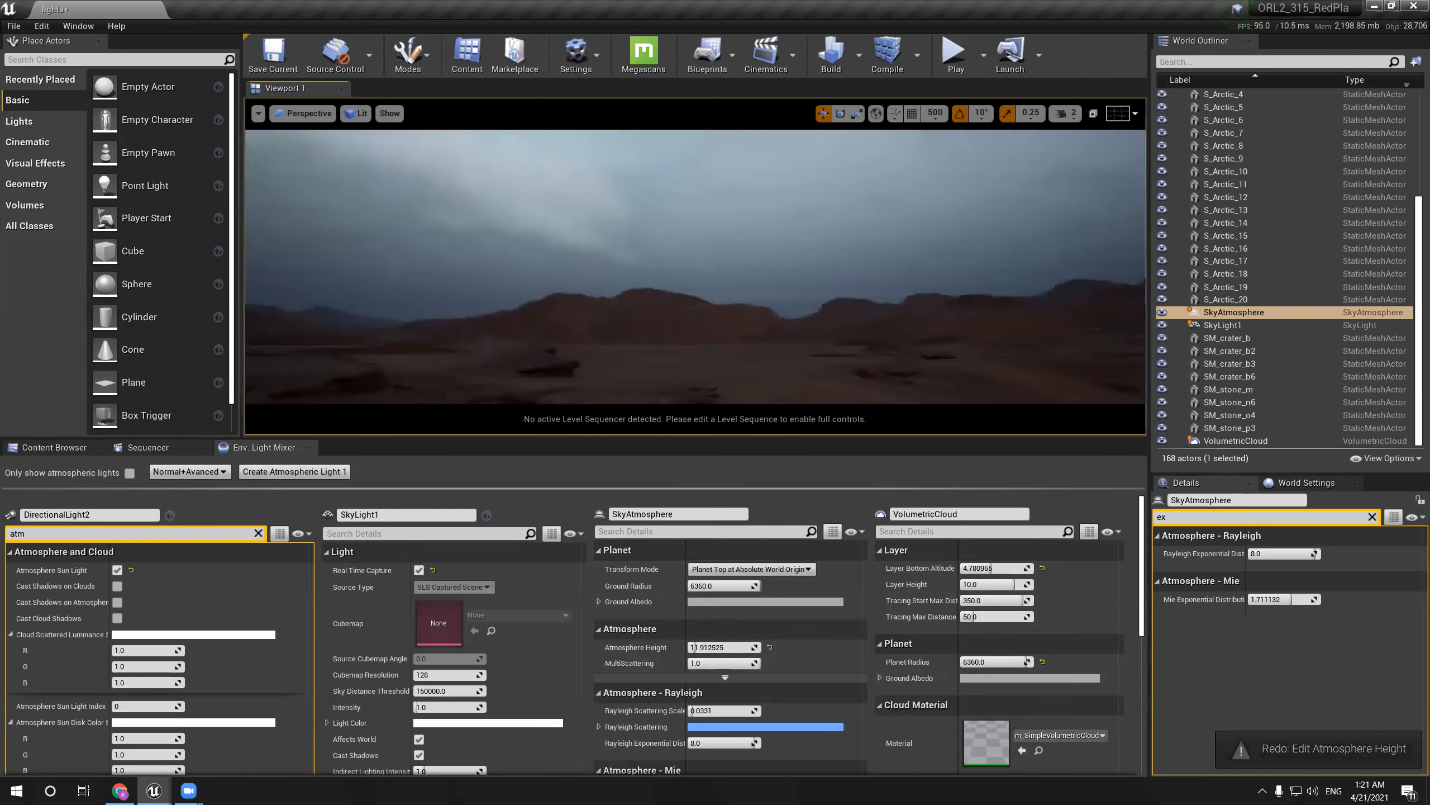
# Try different MultiScattering, Rayleigh Scattering Scale and Rayleigh Exponential Distribution values on the SkyAtmosphere and undo them
pyautogui.moveTo(748, 664); pyautogui.dragTo(717, 712)
pyautogui.hotkey('ctrl', 'z')
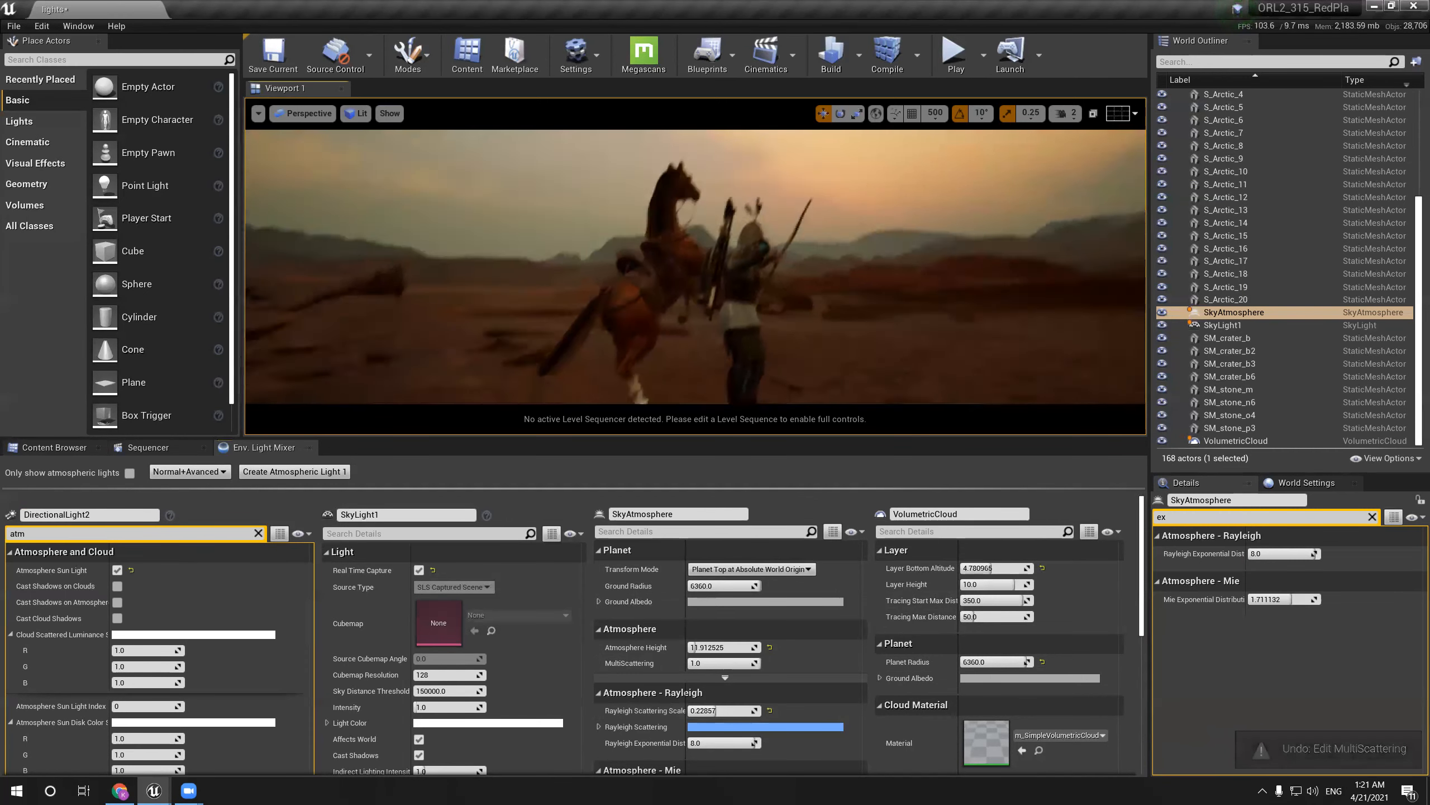
pyautogui.hotkey('ctrl', 'z')
pyautogui.moveTo(702, 711); pyautogui.dragTo(755, 712)
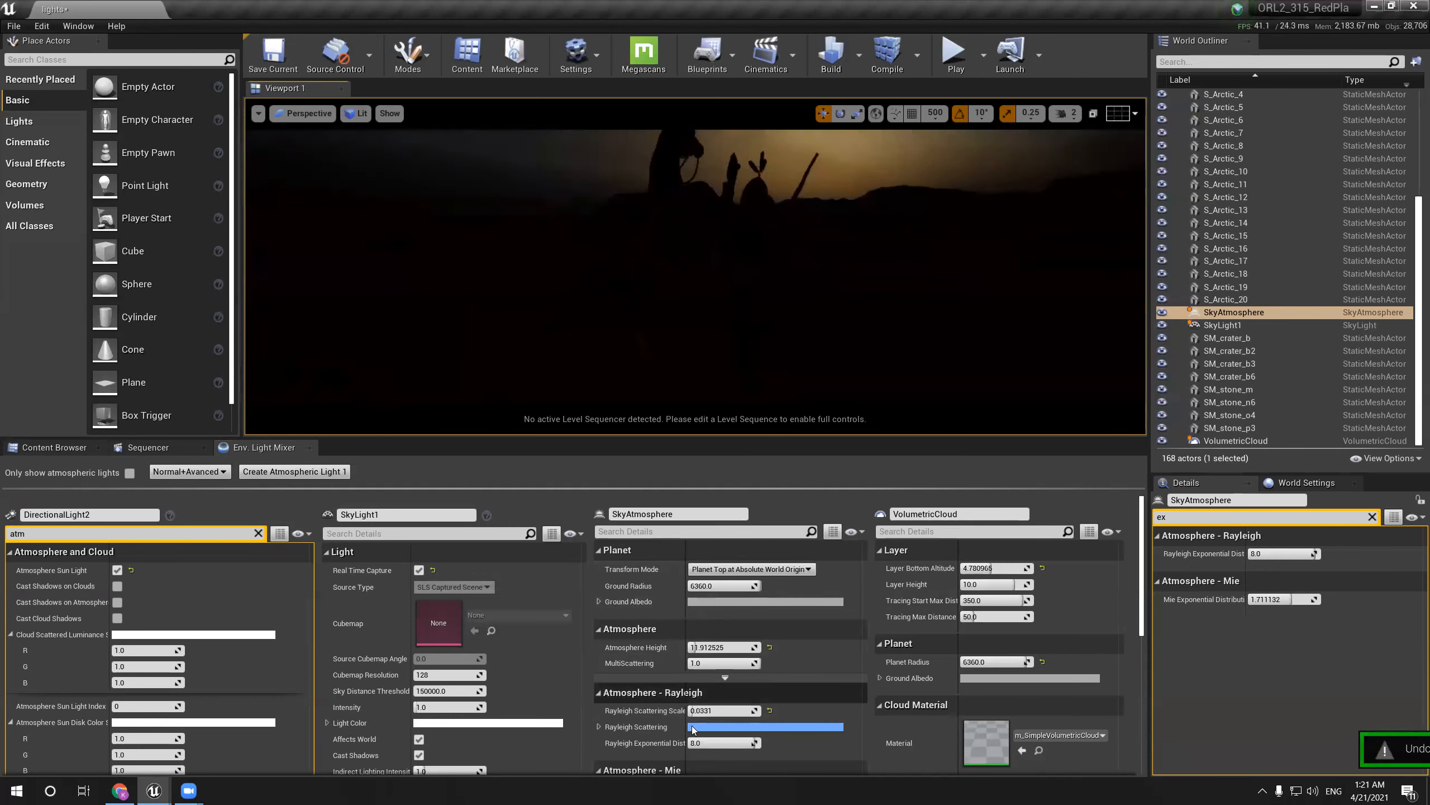
pyautogui.hotkey('ctrl', 'z')
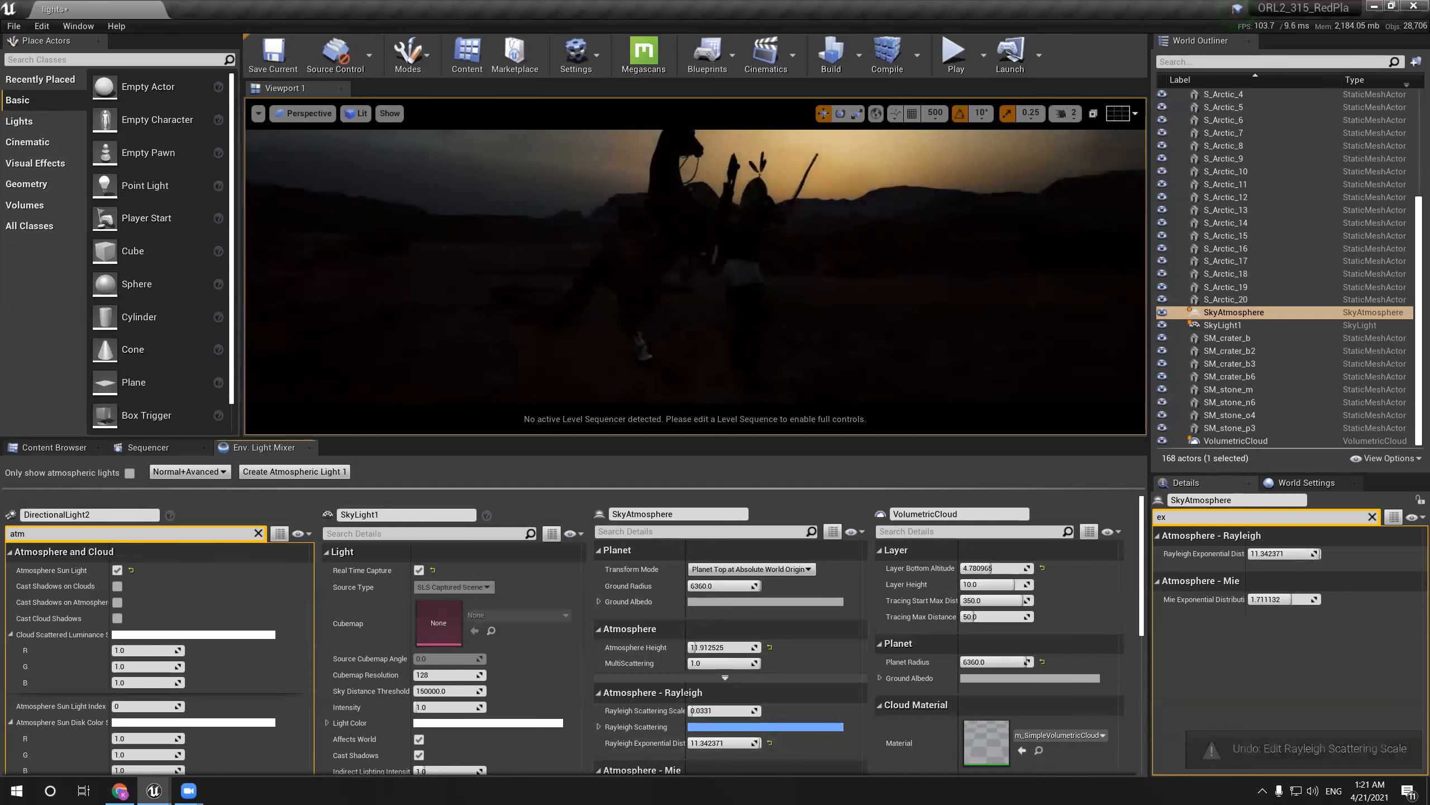
pyautogui.hotkey('ctrl', 'z')
# Change the SkyAtmosphere's Rayleigh Scattering color to a pale warm cream (hex sRGB FFEAC8) and compare it with the previous color in full-screen view
pyautogui.click(704, 727)
pyautogui.moveTo(807, 513)
pyautogui.mouseDown()
pyautogui.moveTo(820, 504)
pyautogui.moveTo(753, 508)
pyautogui.moveTo(811, 508)
pyautogui.moveTo(809, 529)
pyautogui.mouseUp()
pyautogui.click(811, 535)
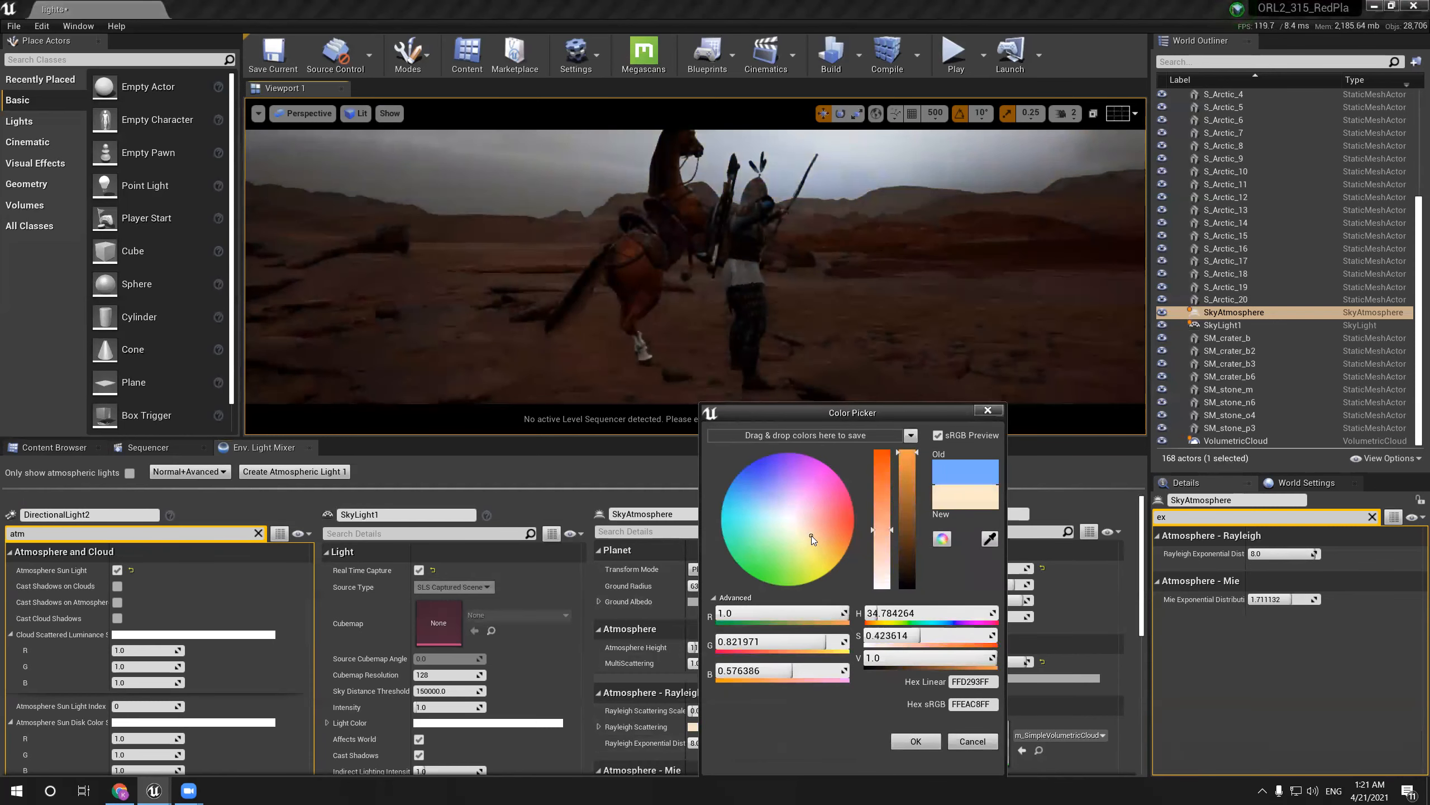
pyautogui.press('F11')
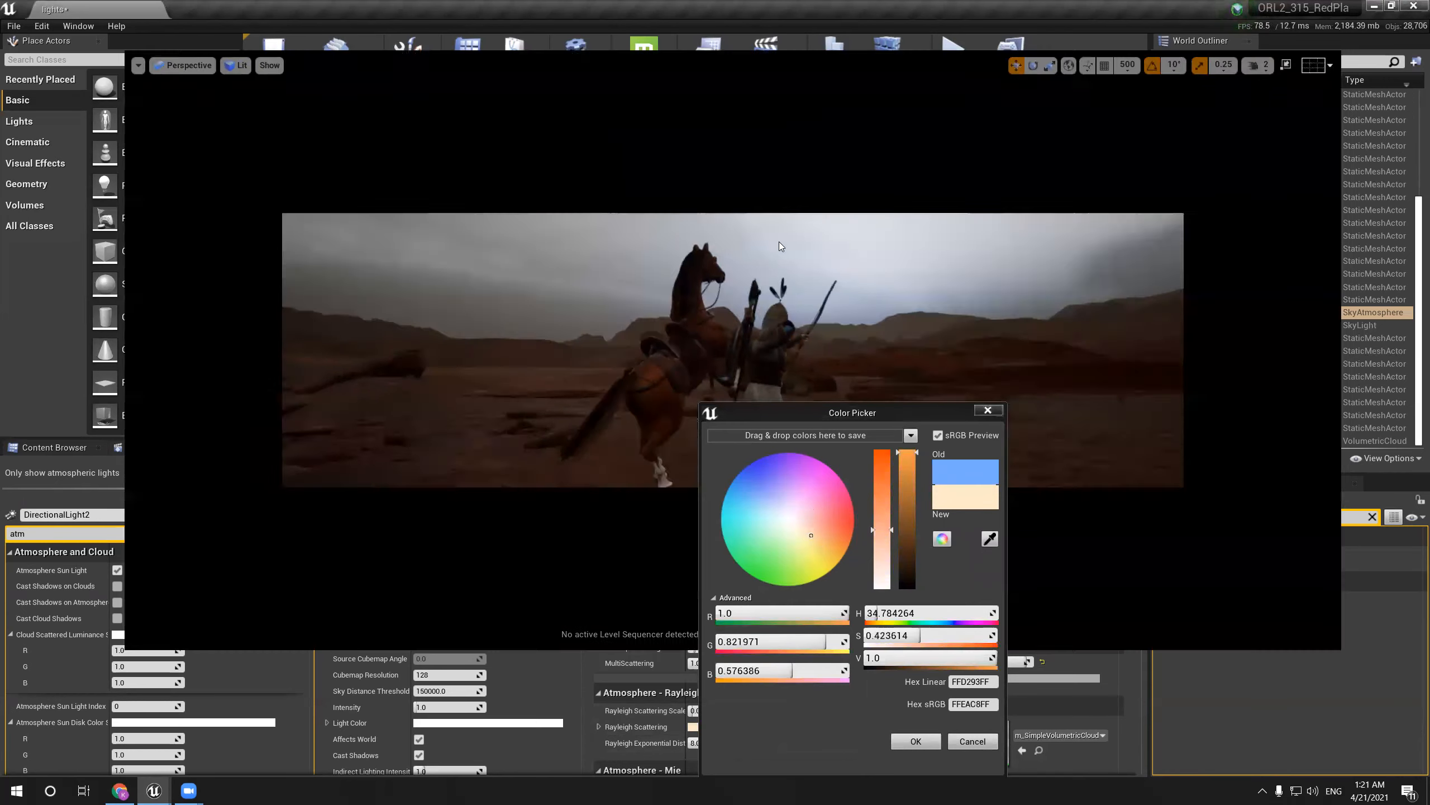
pyautogui.moveTo(854, 413); pyautogui.dragTo(1114, 179)
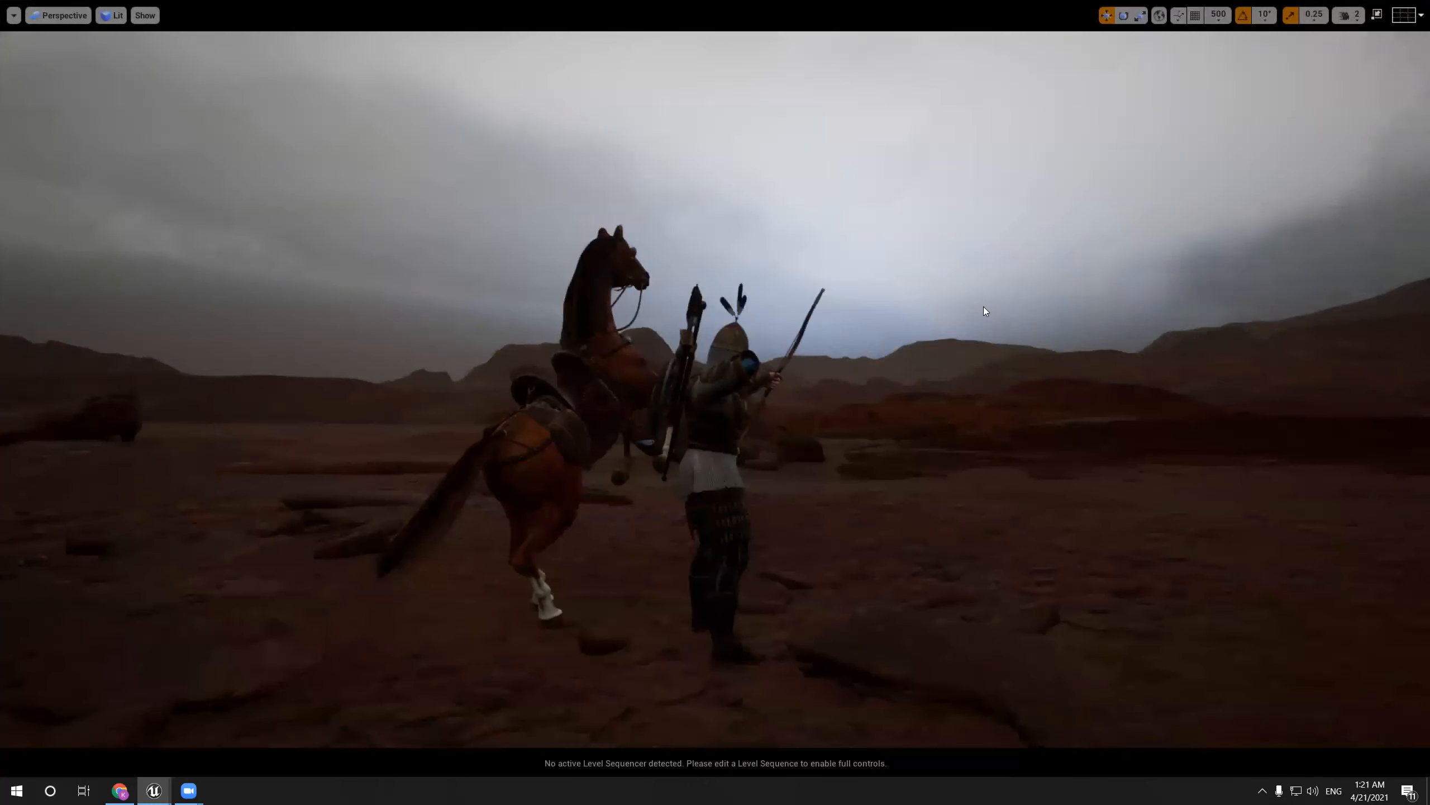
pyautogui.hotkey('ctrl', 'z')
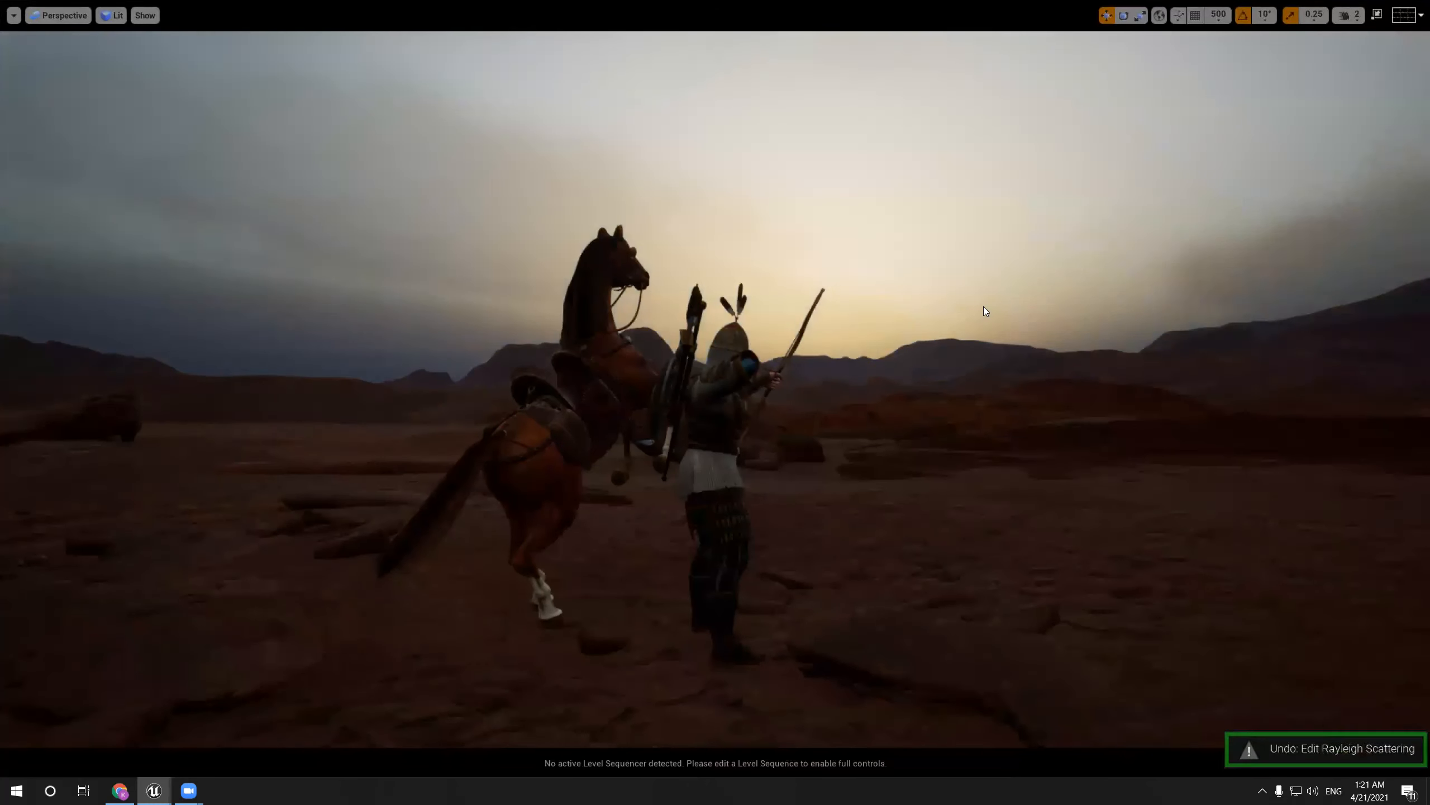
pyautogui.hotkey('ctrl', 'y')
pyautogui.press('F11')
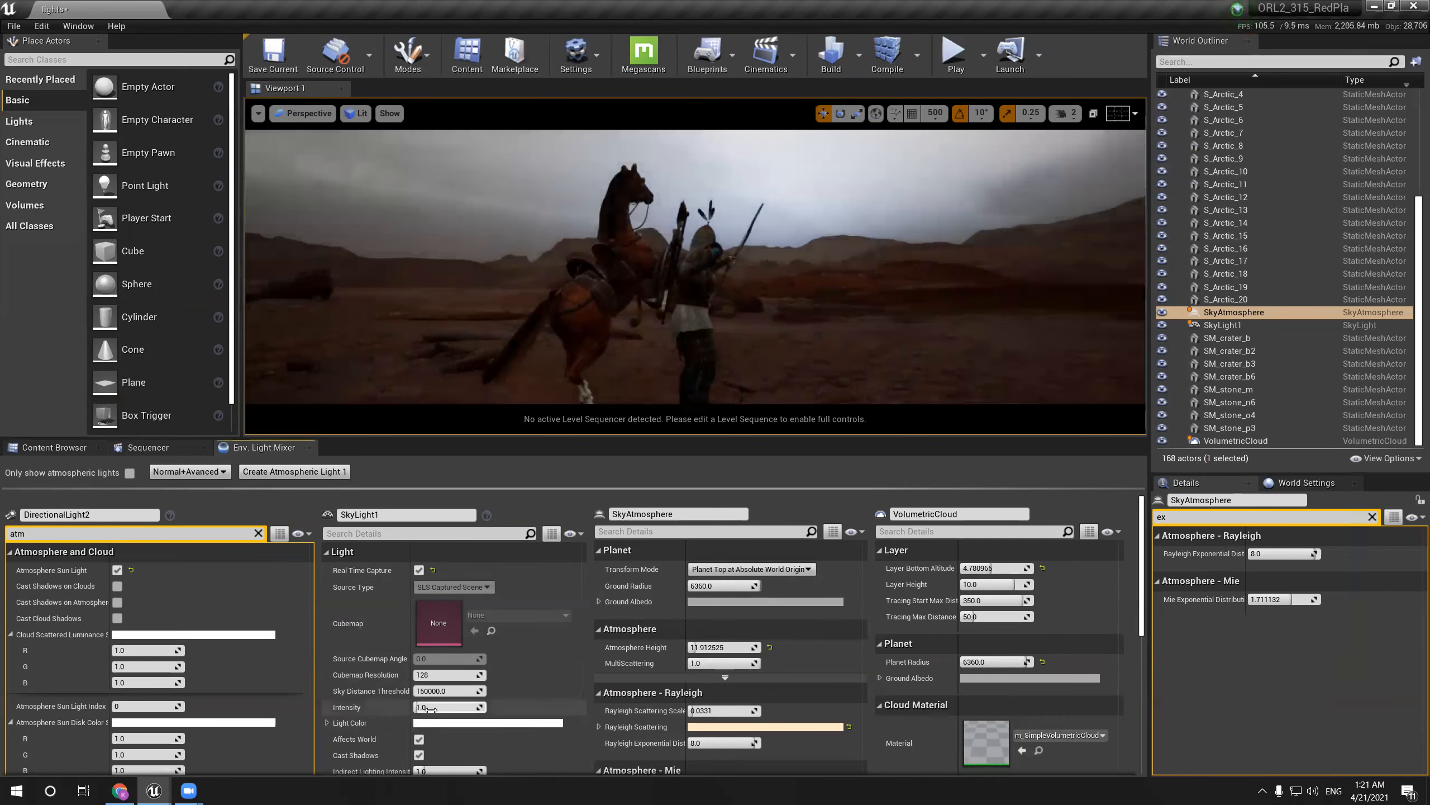
# Try an Intensity of 0.5 on SkyLight1, check it in full-screen view and undo it
pyautogui.press('Return')
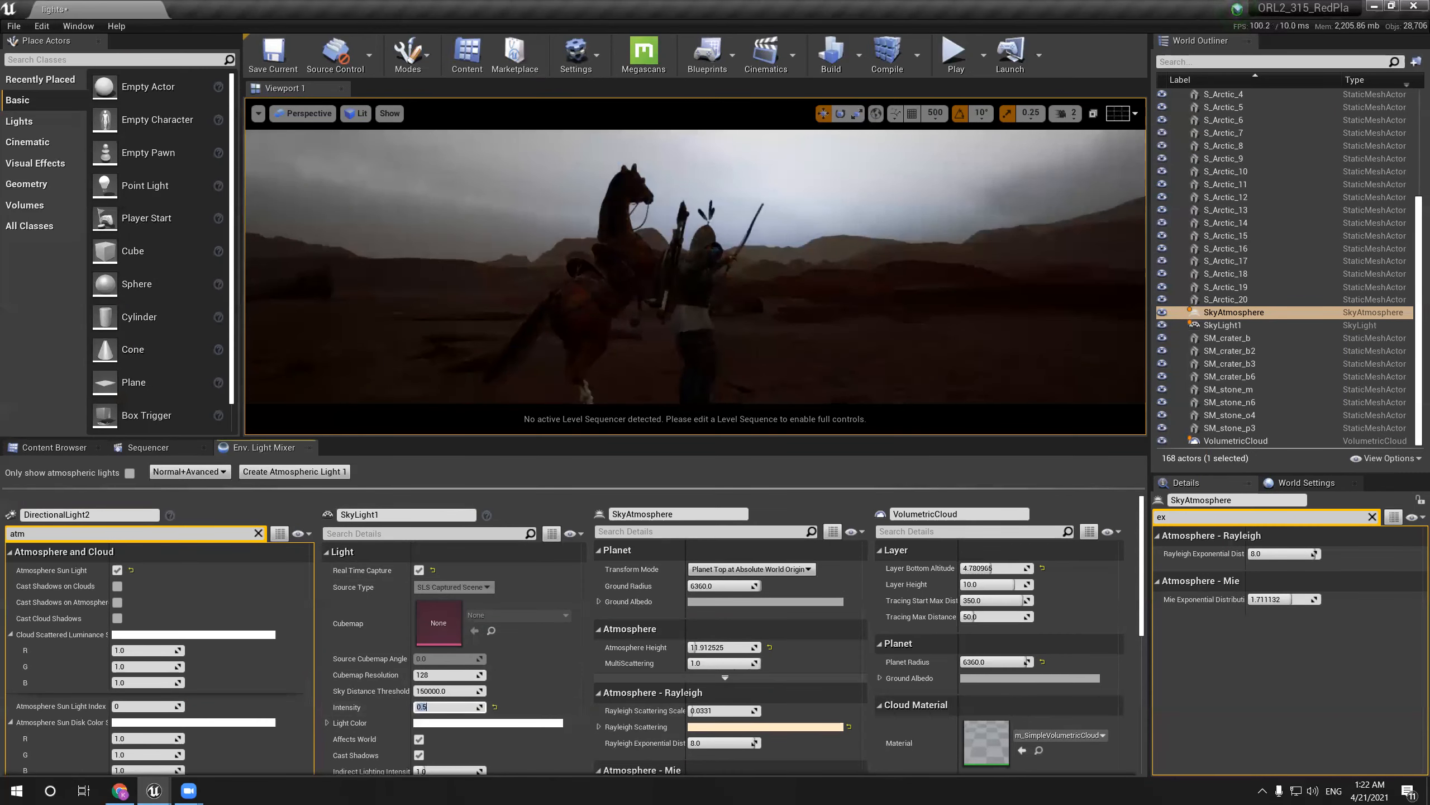
pyautogui.press('F11')
pyautogui.press('F11')
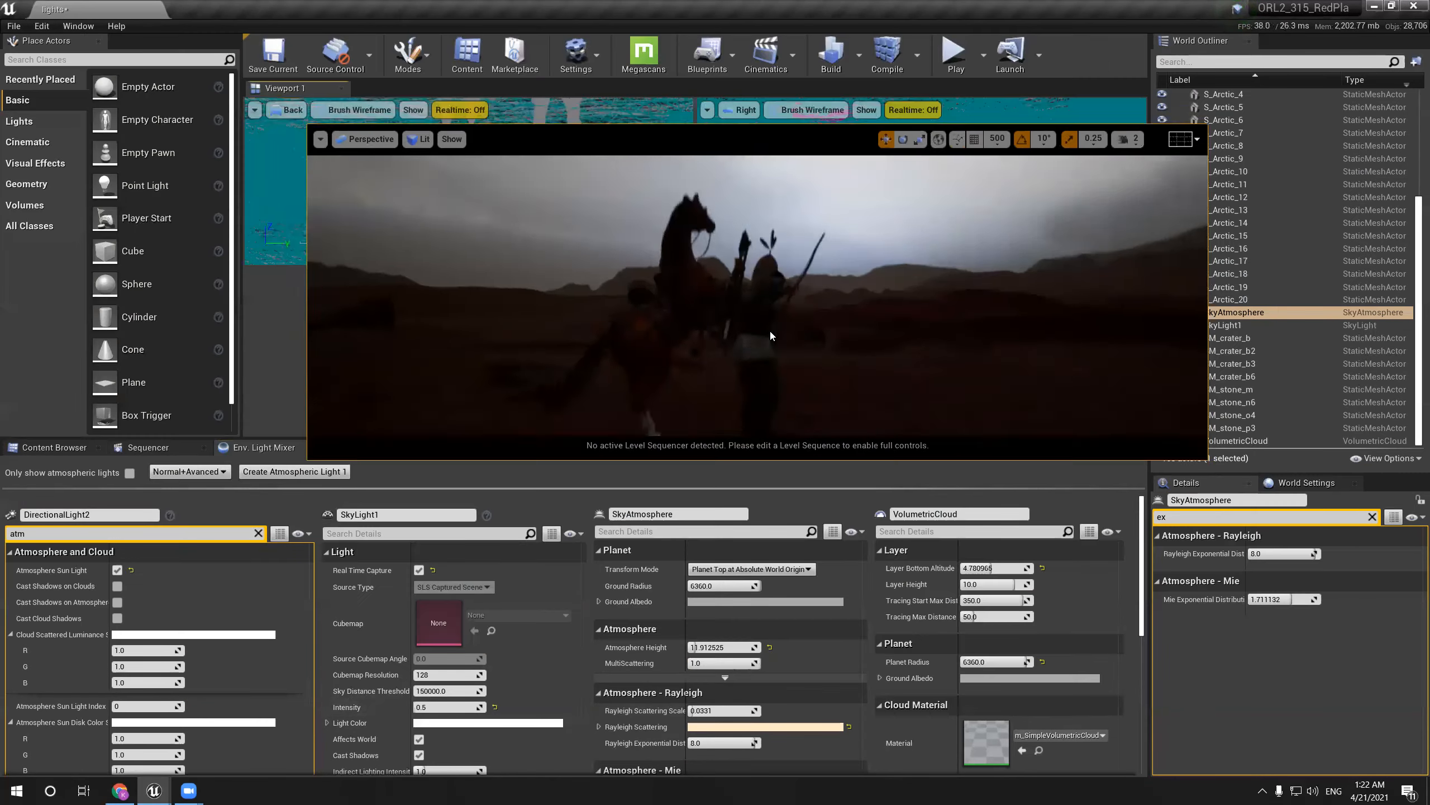
pyautogui.hotkey('ctrl', 'z')
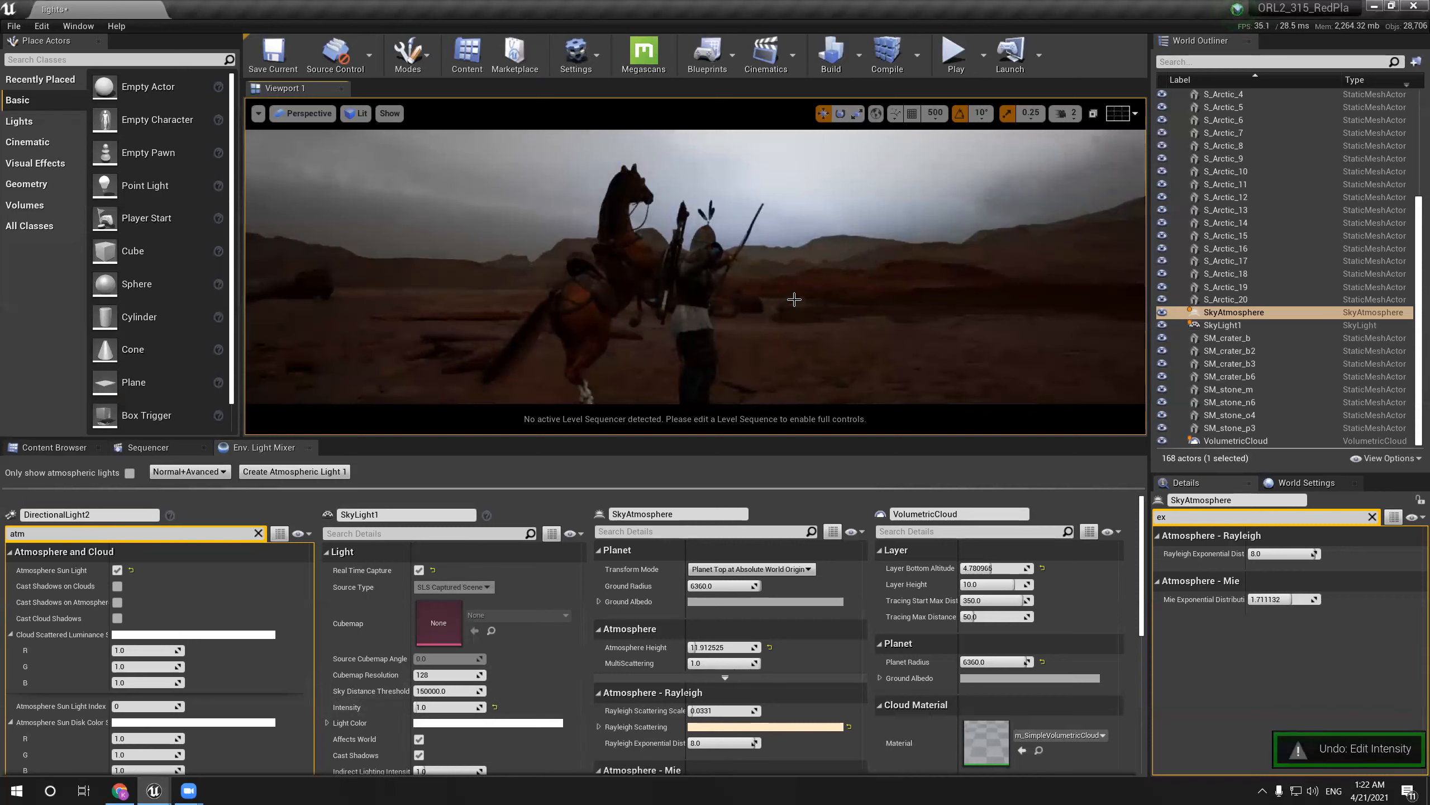
# Set SkyLight1's Light Color to a pale blue (hex sRGB C2EBFF) and check the horse and archer in full-screen view from another angle
pyautogui.click(439, 723)
pyautogui.moveTo(524, 518); pyautogui.dragTo(496, 508)
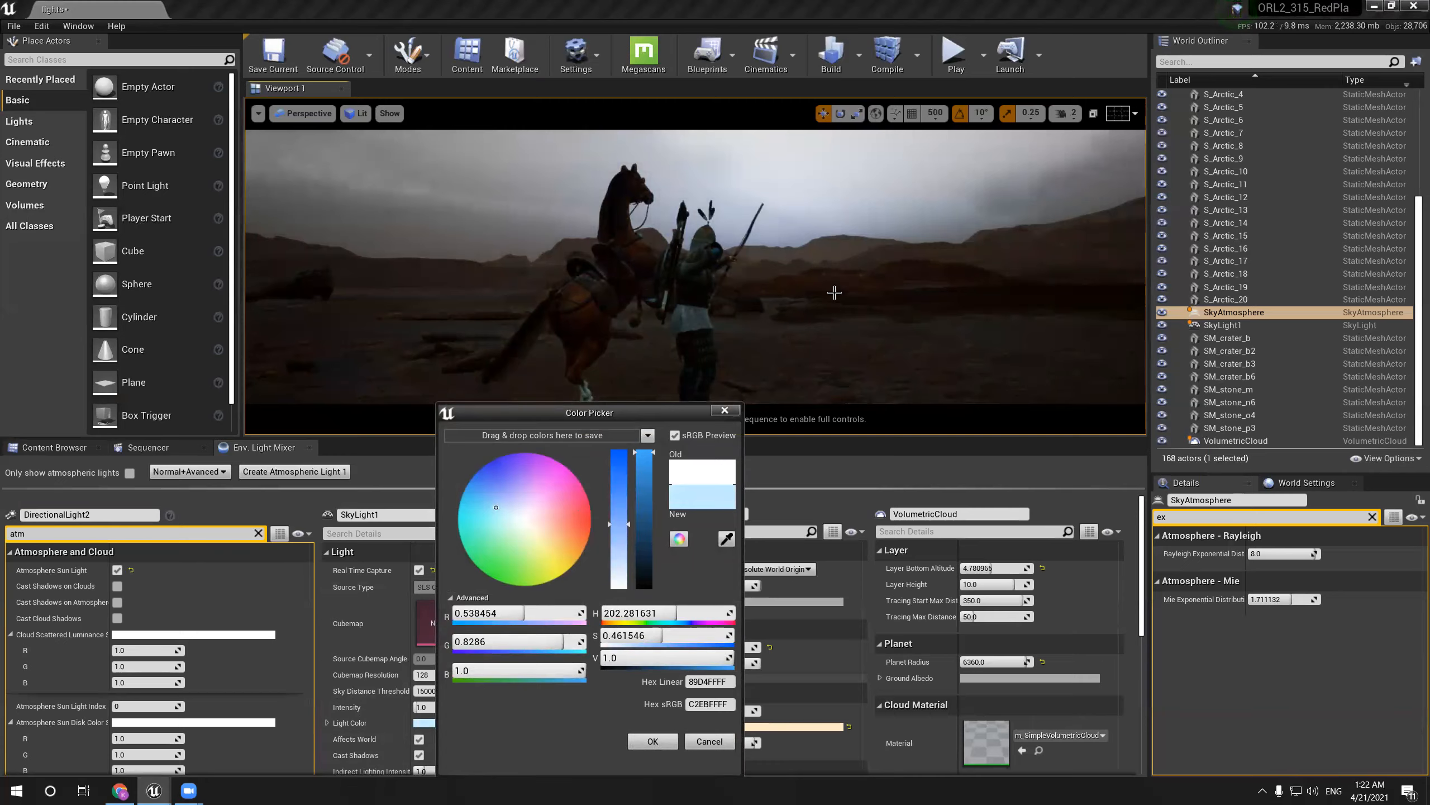
pyautogui.press('F11')
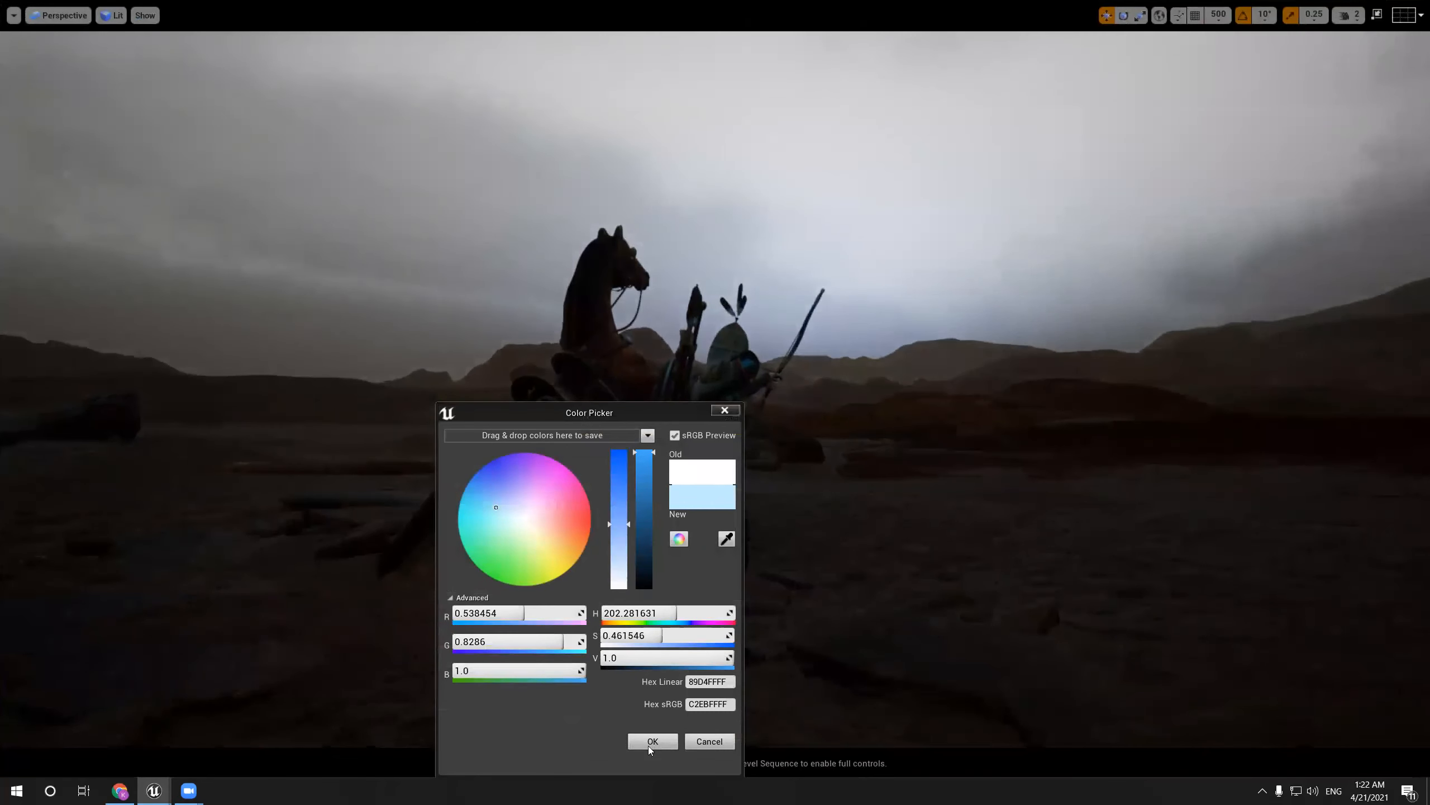
pyautogui.click(652, 742)
pyautogui.press('F11')
pyautogui.press('F11')
pyautogui.moveTo(868, 200)
pyautogui.mouseDown(button='right')
pyautogui.moveTo(749, 198)
pyautogui.moveTo(868, 200)
pyautogui.mouseUp(button='right')
pyautogui.moveTo(1000, 175); pyautogui.dragTo(968, 175, button='right')
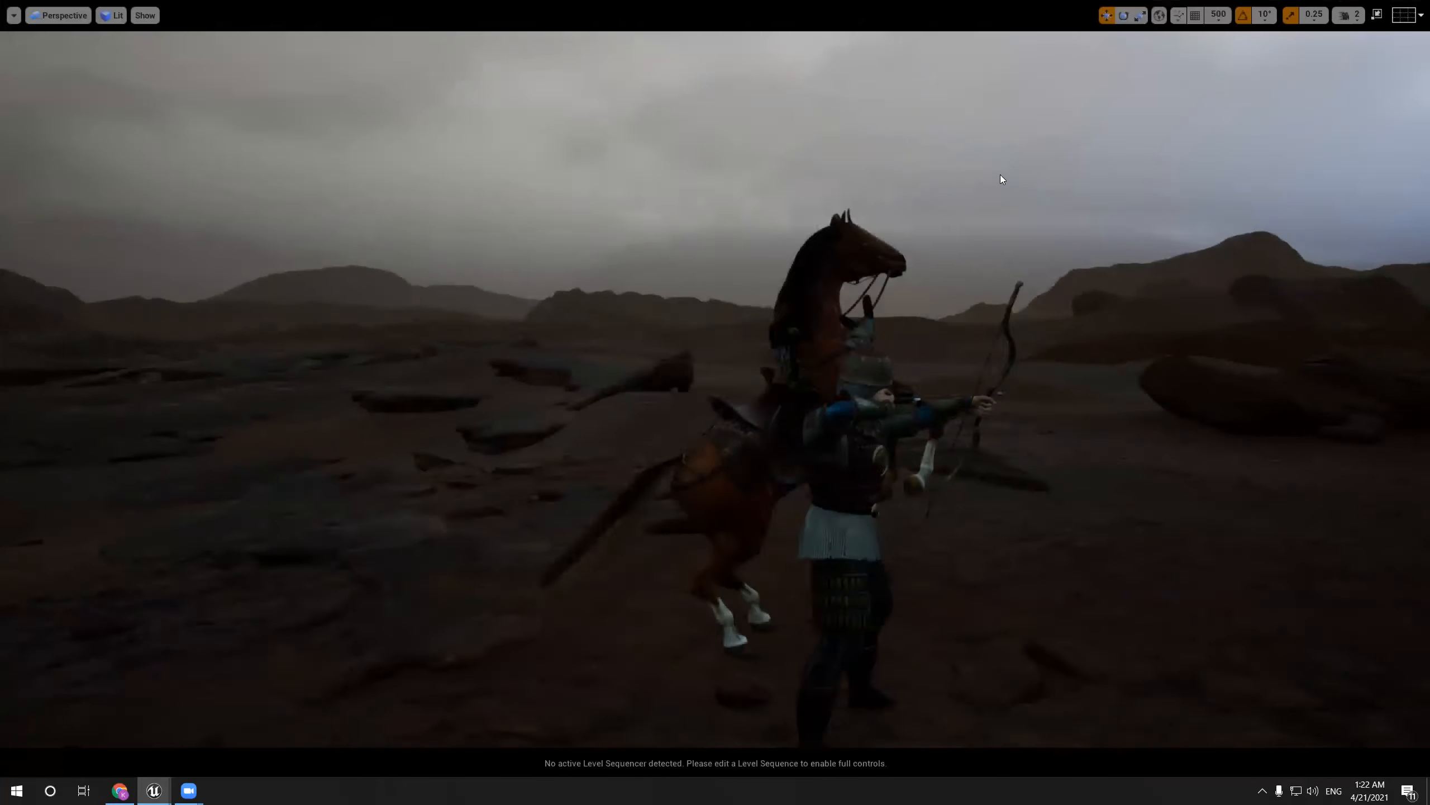
pyautogui.moveTo(1000, 175); pyautogui.dragTo(1067, 188, button='middle')
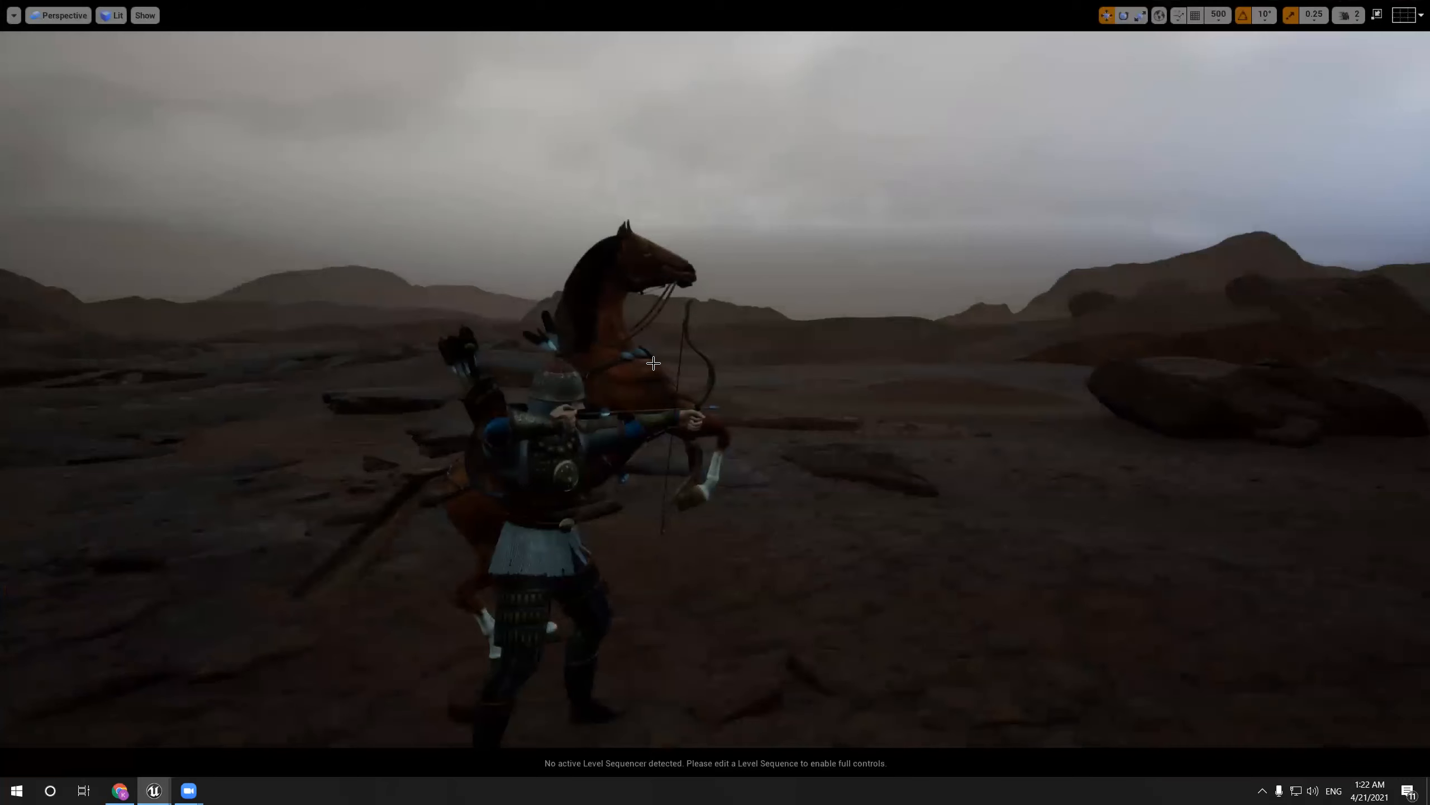
# Place a Spot Light from the Lights category on the archer and show the scene in full-screen view
pyautogui.press('F11')
pyautogui.click(19, 120)
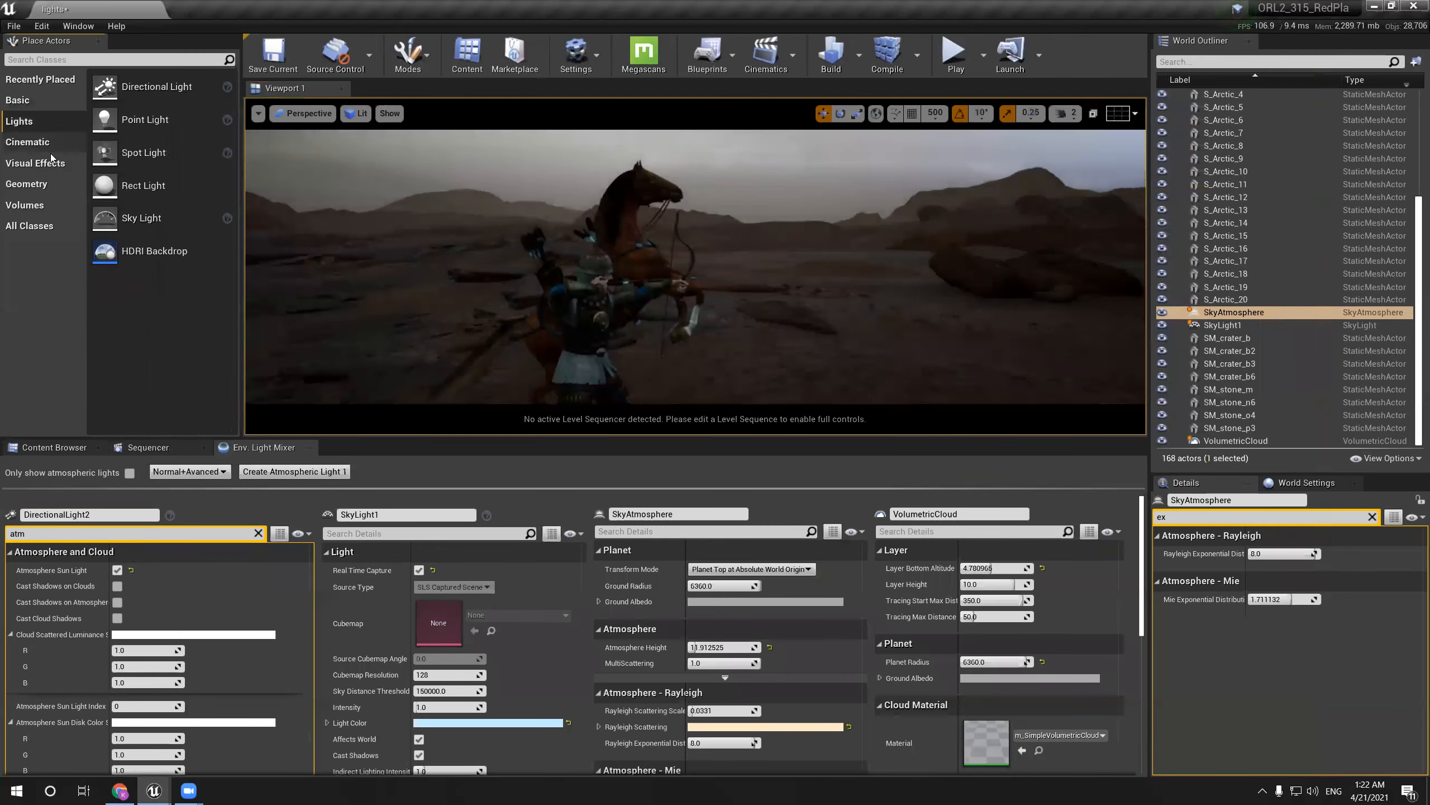
pyautogui.moveTo(114, 148); pyautogui.dragTo(609, 292)
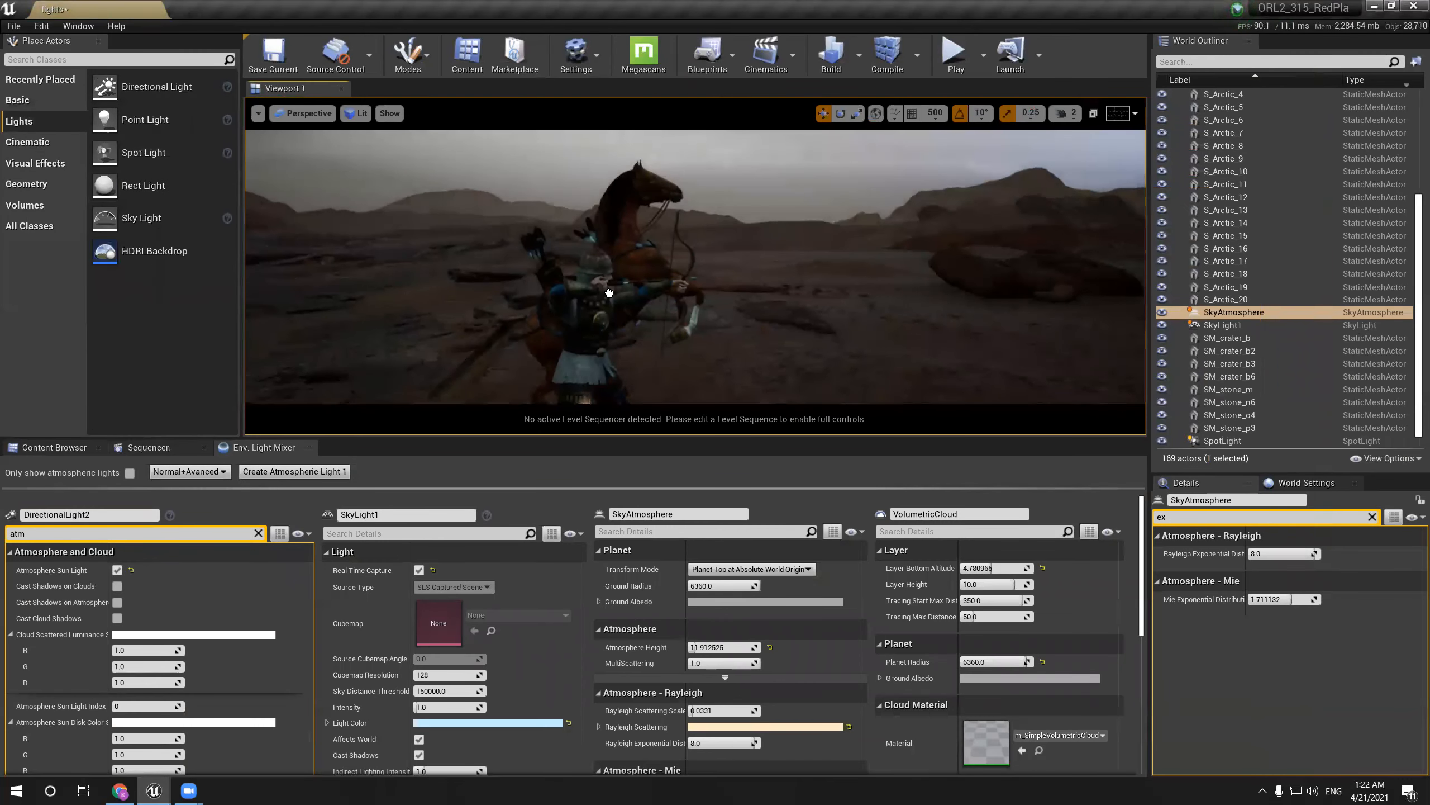
pyautogui.press('F11')
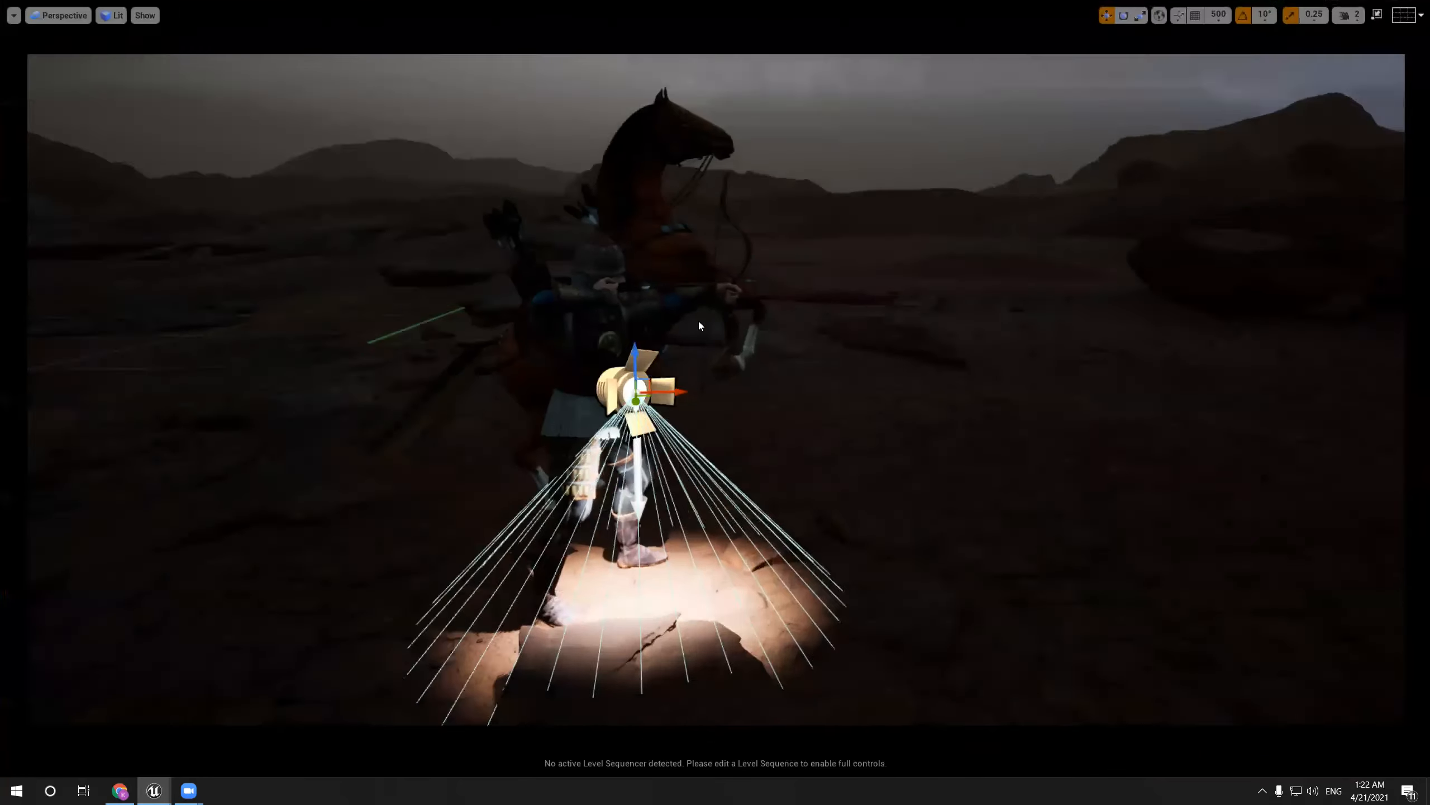
# Move the spot light out in front of the horse and archer, raise it and aim it sideways at them
pyautogui.moveTo(649, 328); pyautogui.dragTo(1105, 63)
pyautogui.press('w')
pyautogui.scroll(-5, 1041, 262)
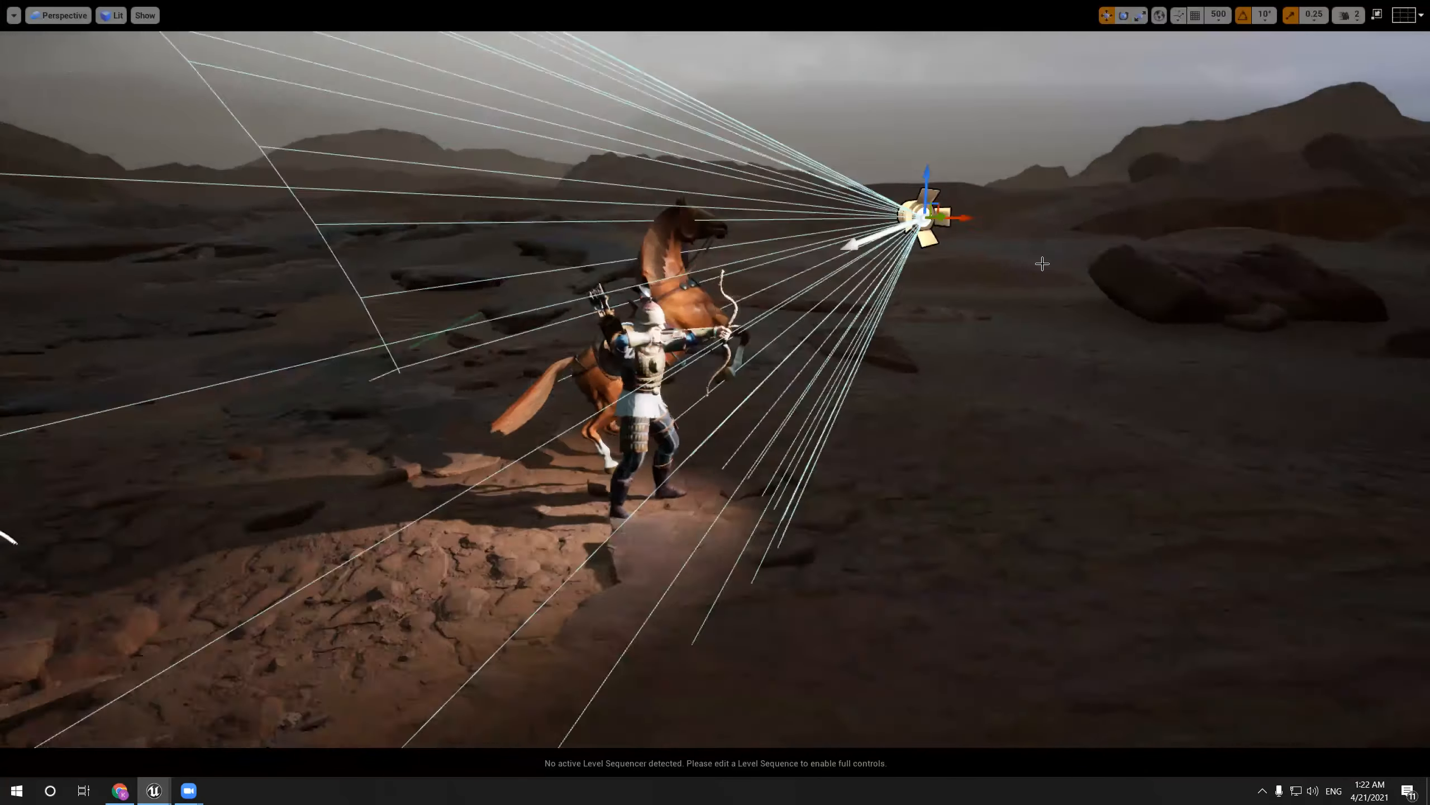
pyautogui.keyDown('alt'); pyautogui.moveTo(1041, 262); pyautogui.dragTo(957, 321); pyautogui.keyUp('alt')
pyautogui.moveTo(729, 342); pyautogui.dragTo(889, 274)
pyautogui.press('e')
pyautogui.press('F11')
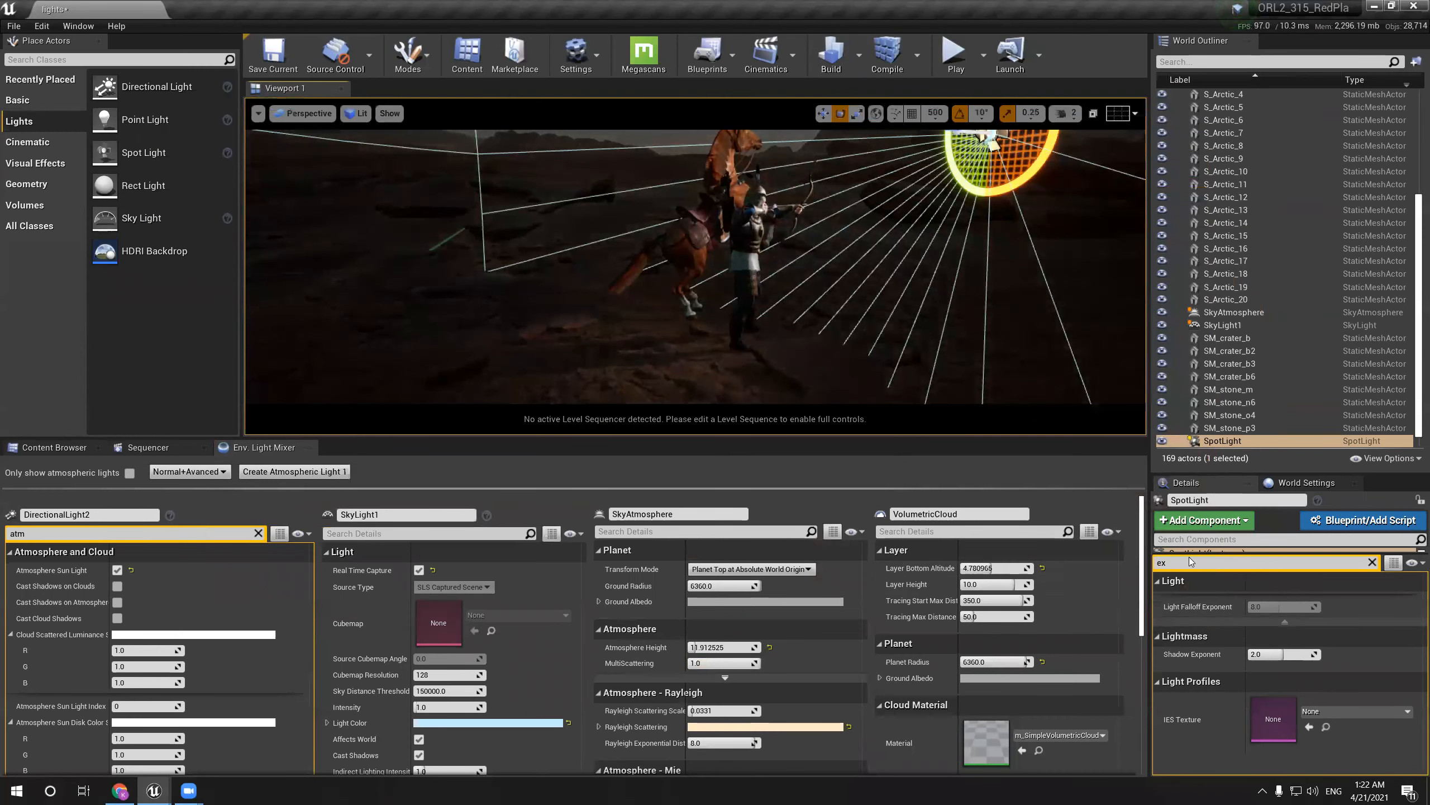
# Clear the property search filters and set the spot light's Attenuation Radius to about 633 and Outer Cone Angle to about 36.8
pyautogui.press('BackSpace')
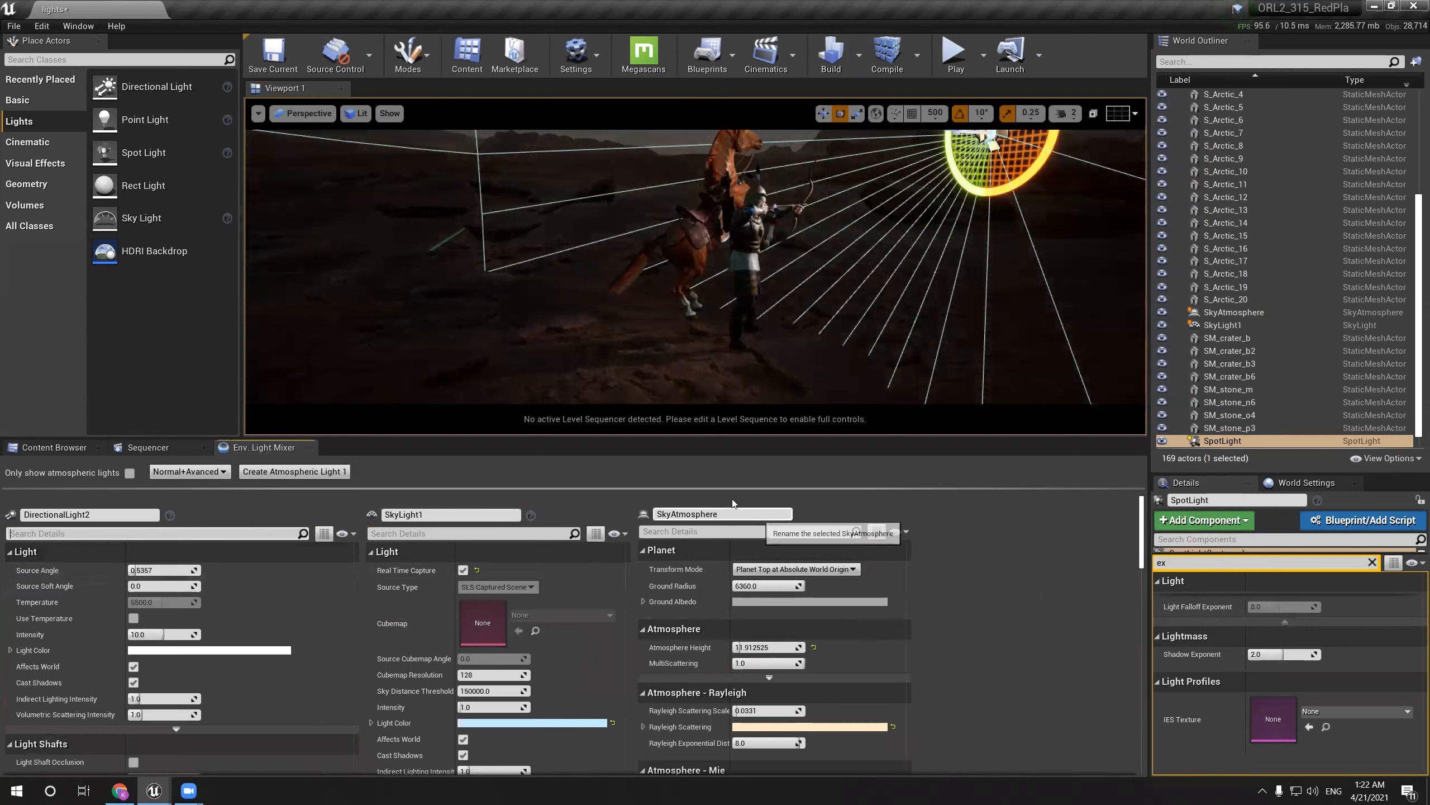
pyautogui.press('BackSpace')
pyautogui.press('BackSpace')
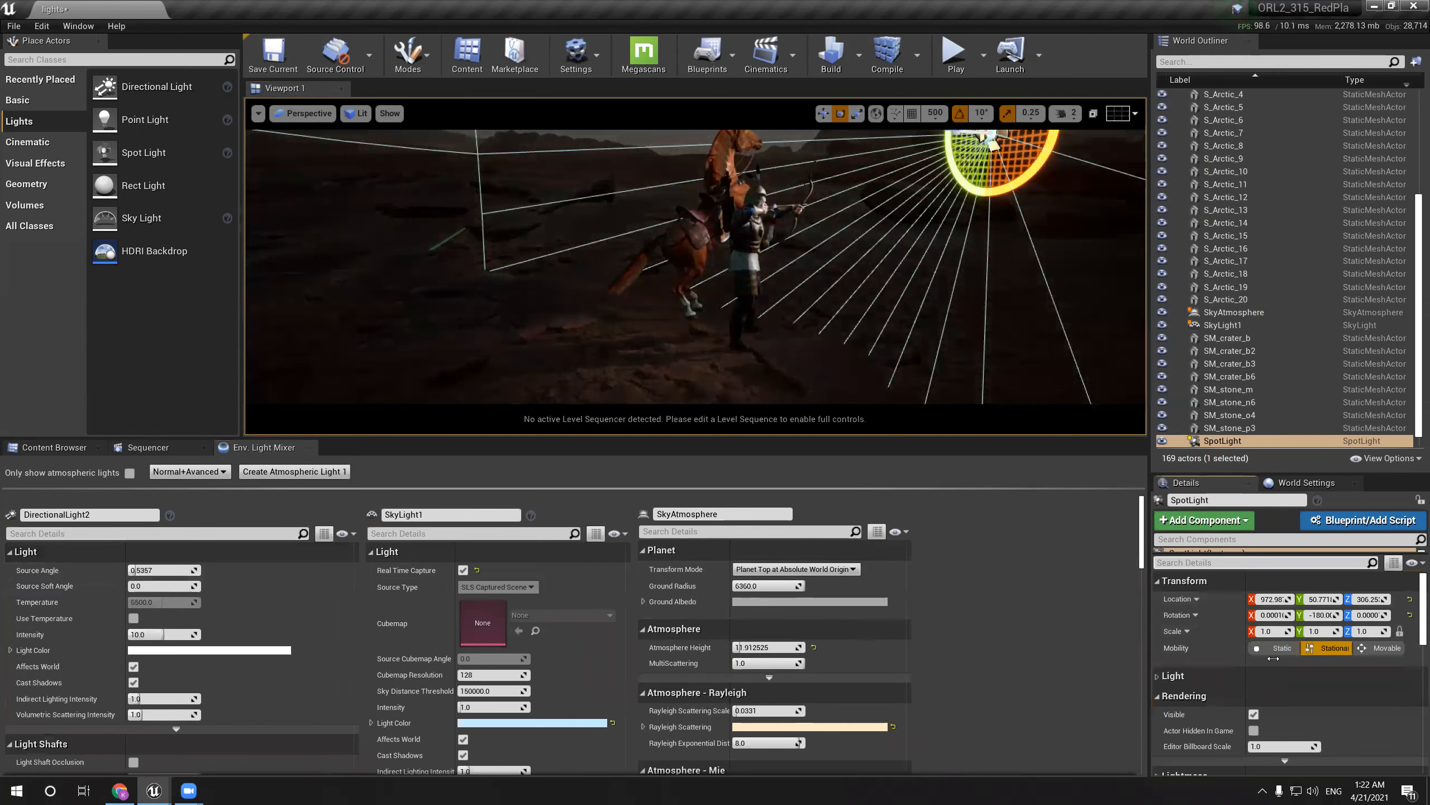
pyautogui.scroll(-4, 1274, 659)
pyautogui.click(1159, 588)
pyautogui.moveTo(1267, 637); pyautogui.dragTo(1280, 671)
pyautogui.moveTo(851, 333); pyautogui.dragTo(890, 308, button='right')
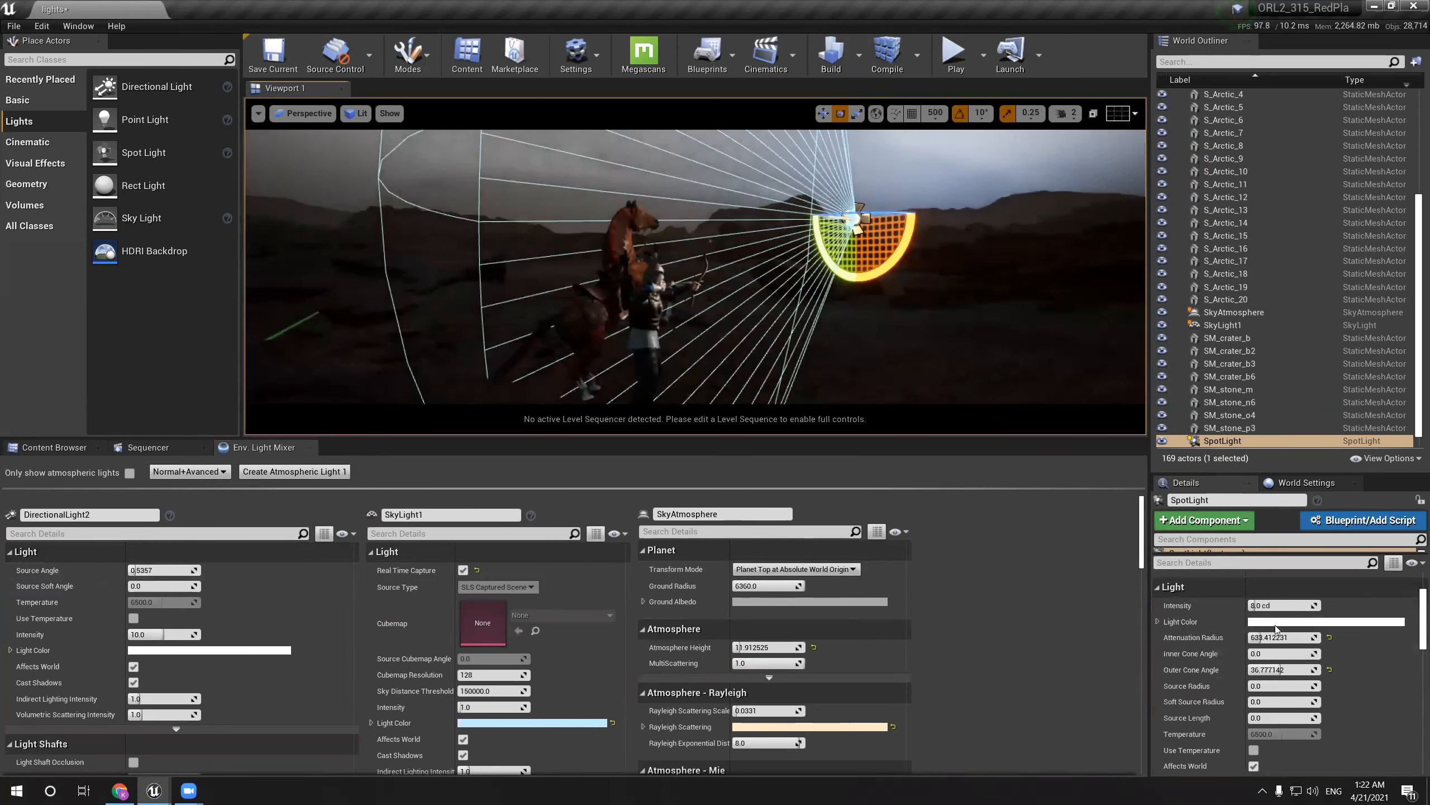
# Enable Use Temperature on the spot light and give it a muted blue Light Color
pyautogui.click(1254, 750)
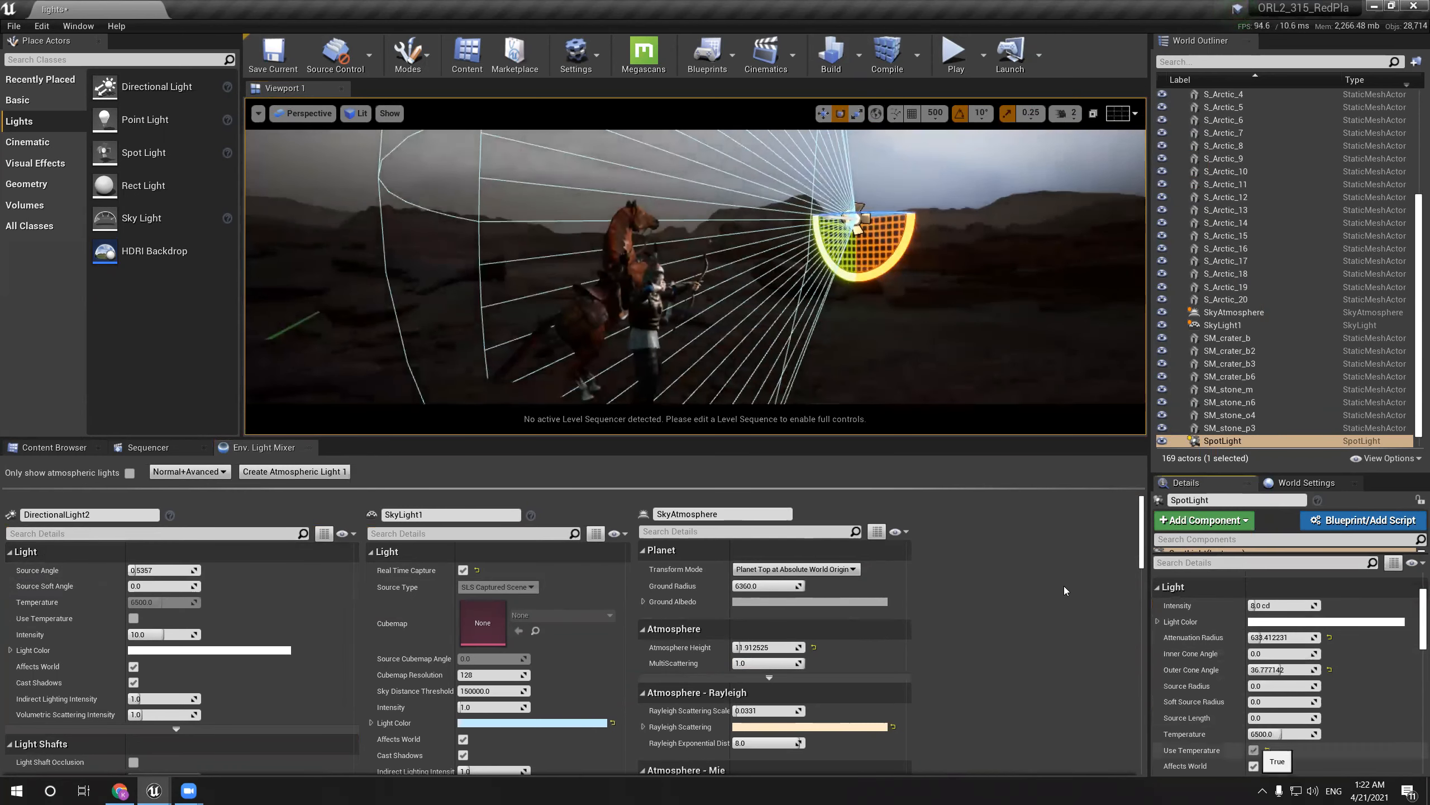
pyautogui.click(1287, 621)
pyautogui.click(1273, 538)
pyautogui.click(943, 195)
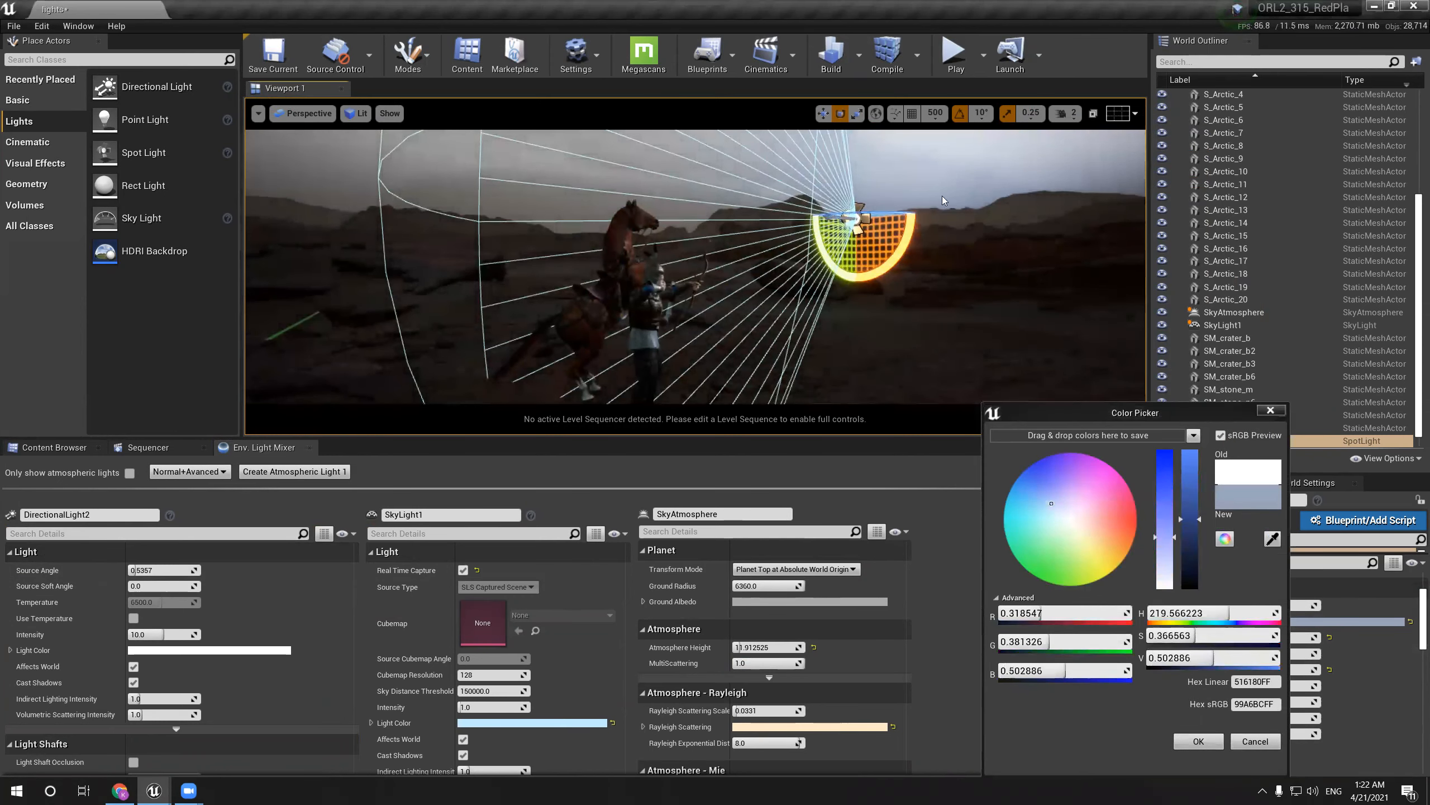
pyautogui.moveTo(1186, 483); pyautogui.dragTo(1192, 480)
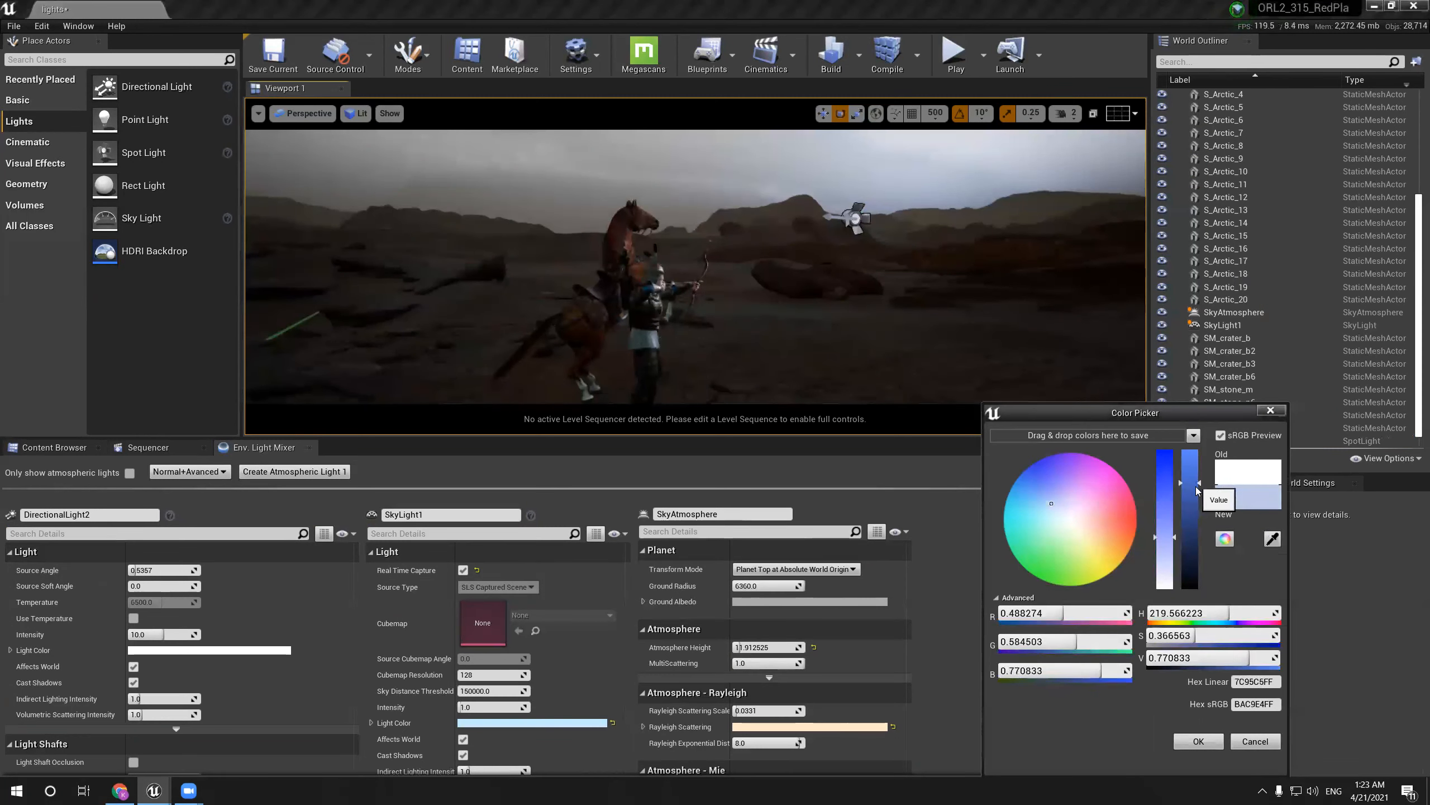
pyautogui.click(1187, 741)
# Reselect the spot light, set its Intensity to 4 cd and show the scene in full-screen view
pyautogui.scroll(3, 969, 389)
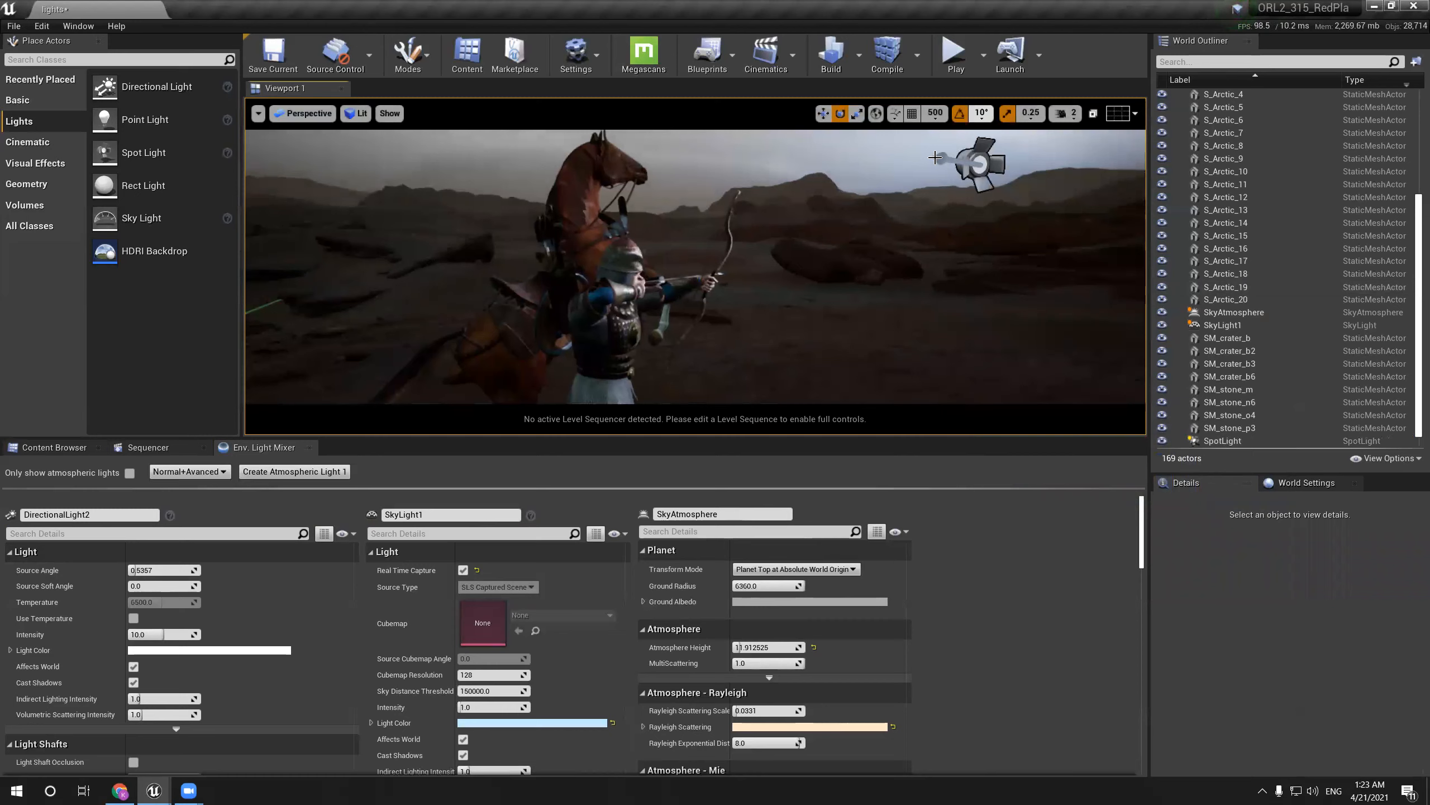
pyautogui.click(979, 164)
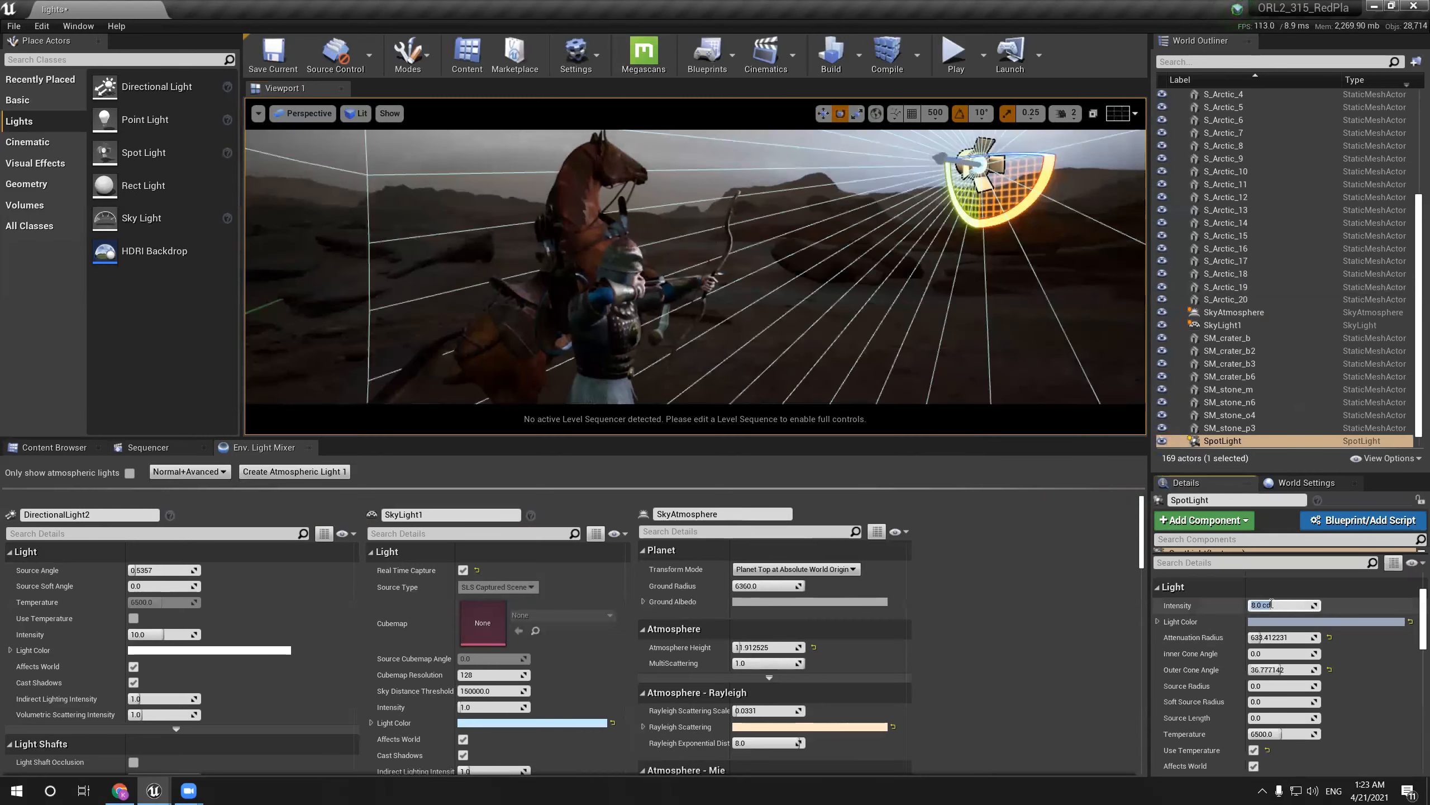
pyautogui.write('4')
pyautogui.press('Return')
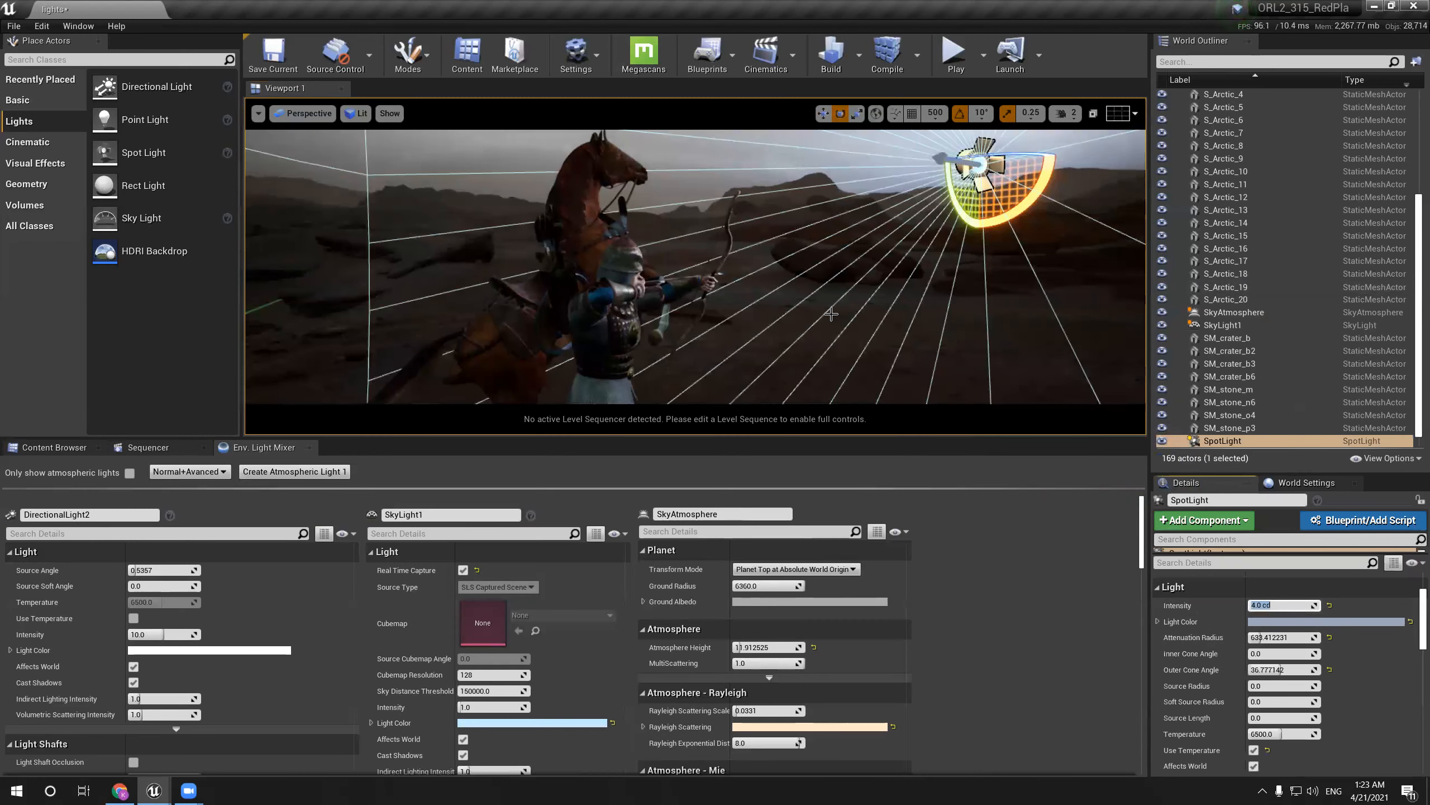
pyautogui.press('F11')
# Duplicate the spot light and move the copy close in front of the horse's head
pyautogui.scroll(-5, 674, 220)
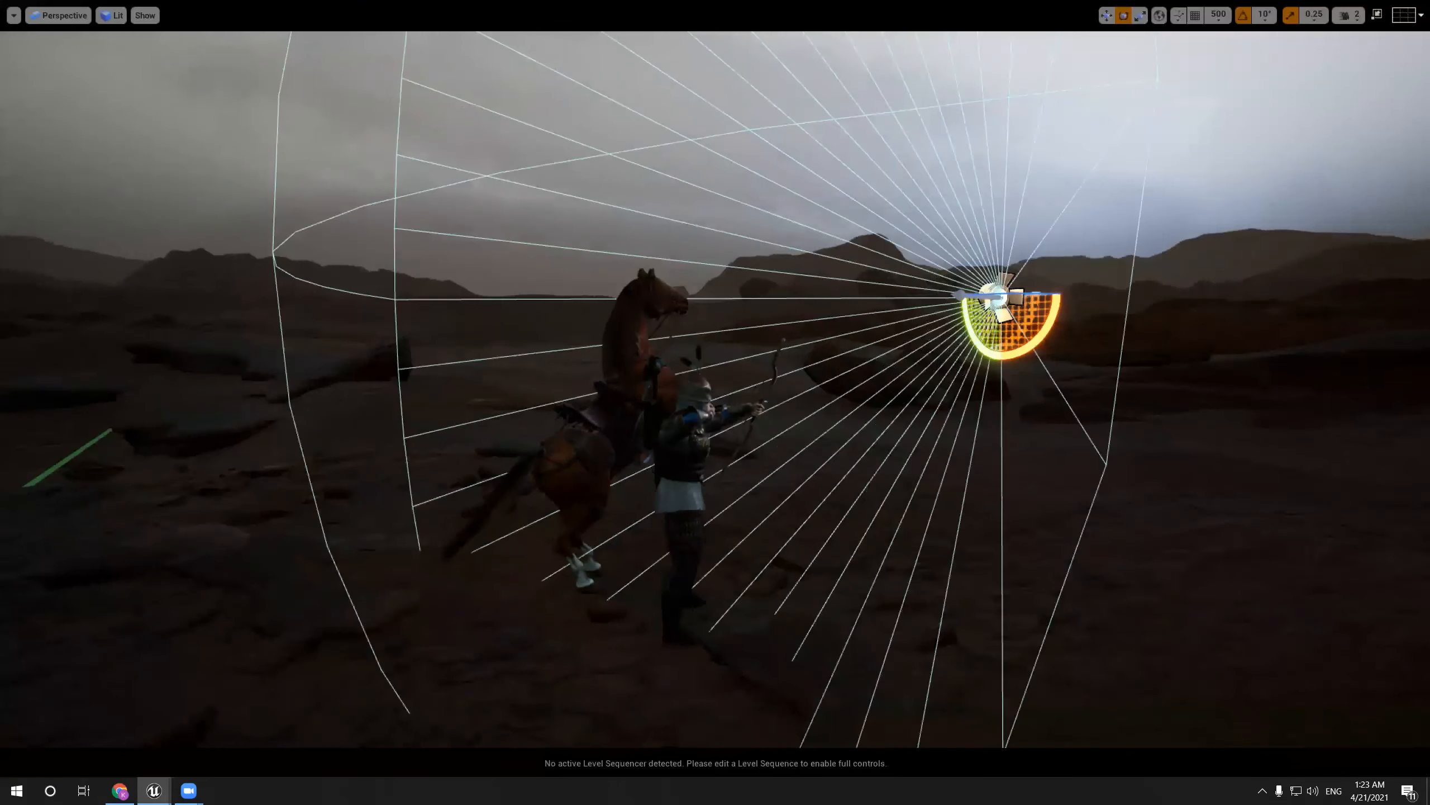
pyautogui.moveTo(854, 275); pyautogui.dragTo(911, 283, button='right')
pyautogui.press('r')
pyautogui.moveTo(871, 287); pyautogui.dragTo(839, 265)
pyautogui.scroll(5, 506, 315)
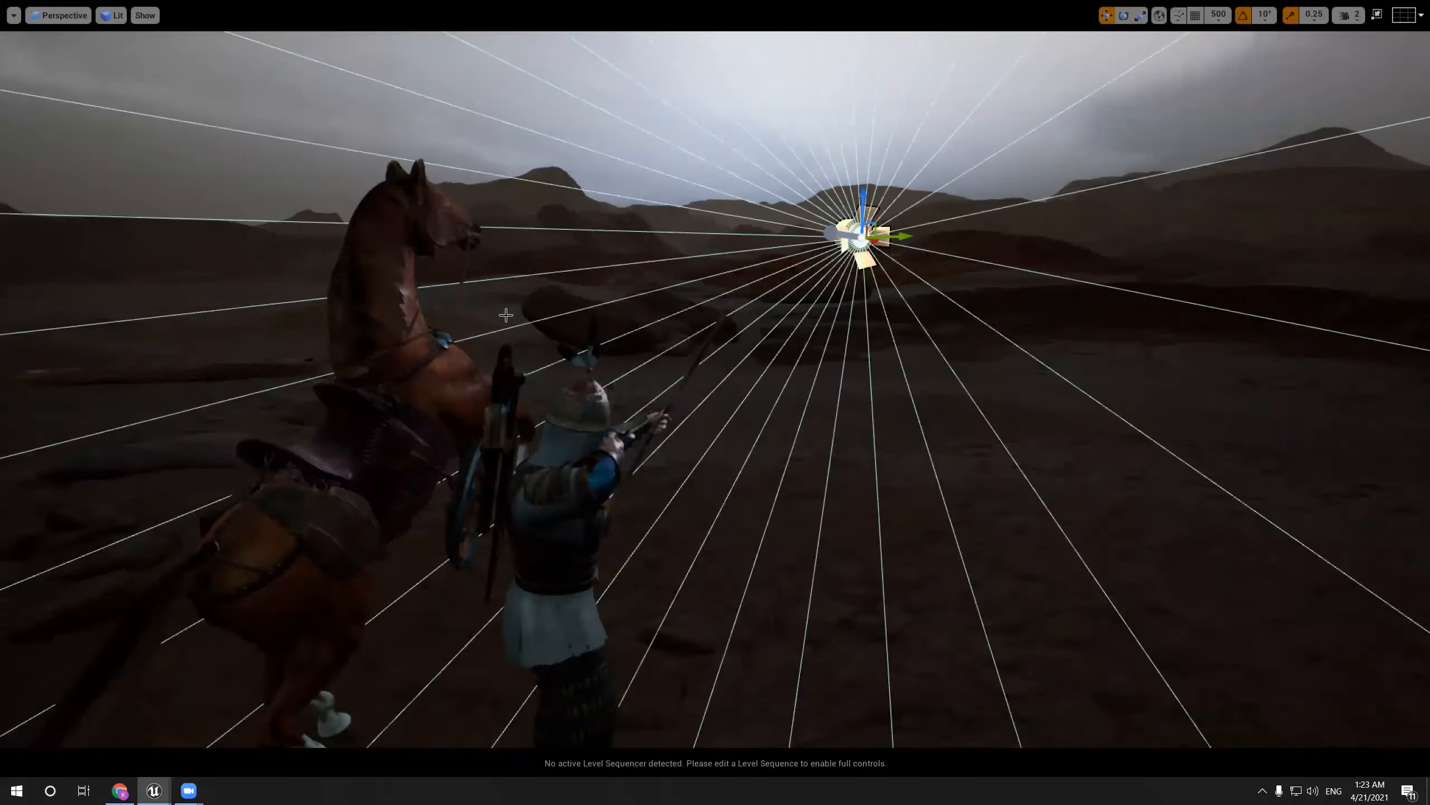
pyautogui.keyDown('alt'); pyautogui.moveTo(507, 315); pyautogui.dragTo(521, 307); pyautogui.keyUp('alt')
pyautogui.moveTo(916, 228); pyautogui.dragTo(766, 174)
pyautogui.moveTo(727, 227); pyautogui.dragTo(531, 254)
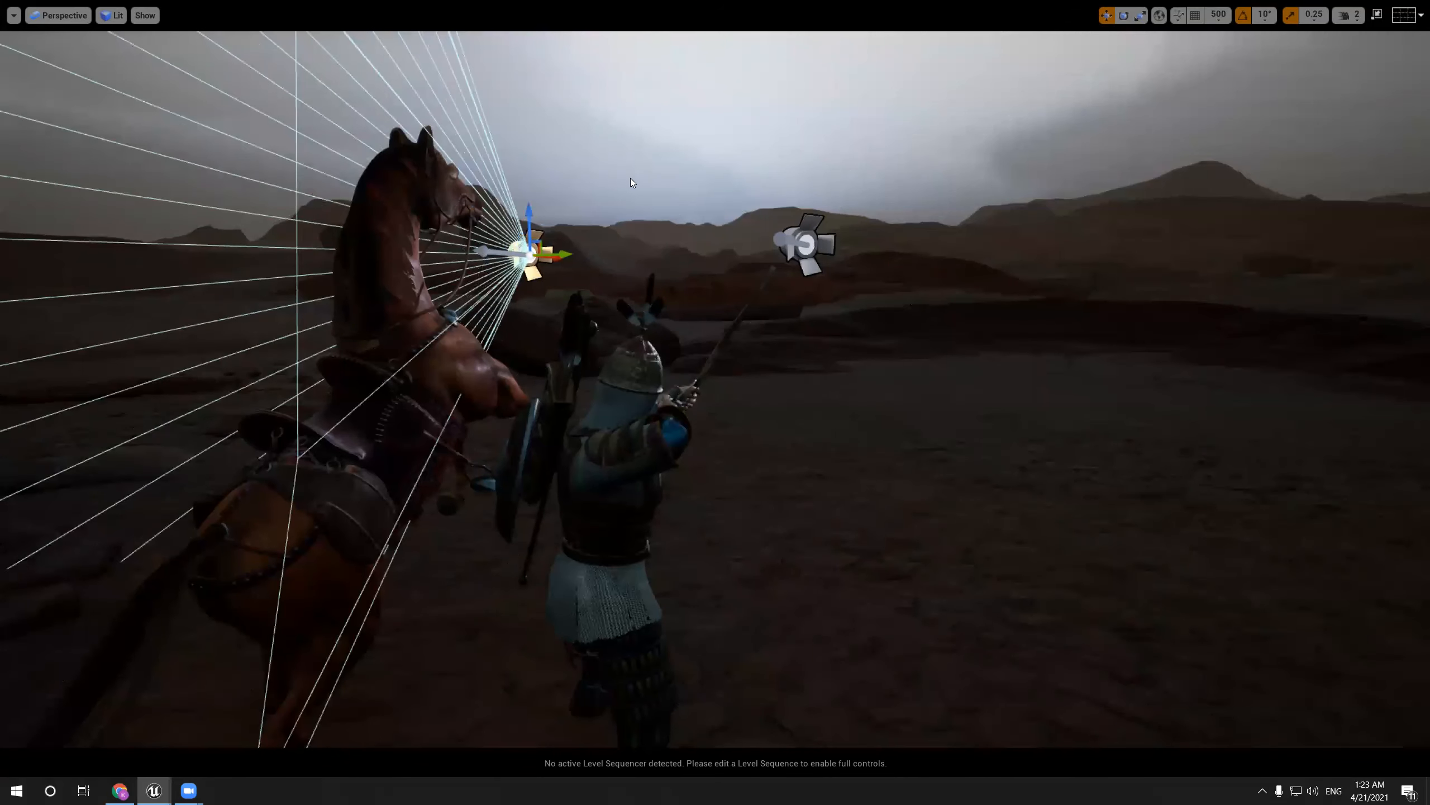
pyautogui.moveTo(590, 262); pyautogui.dragTo(596, 268, button='right')
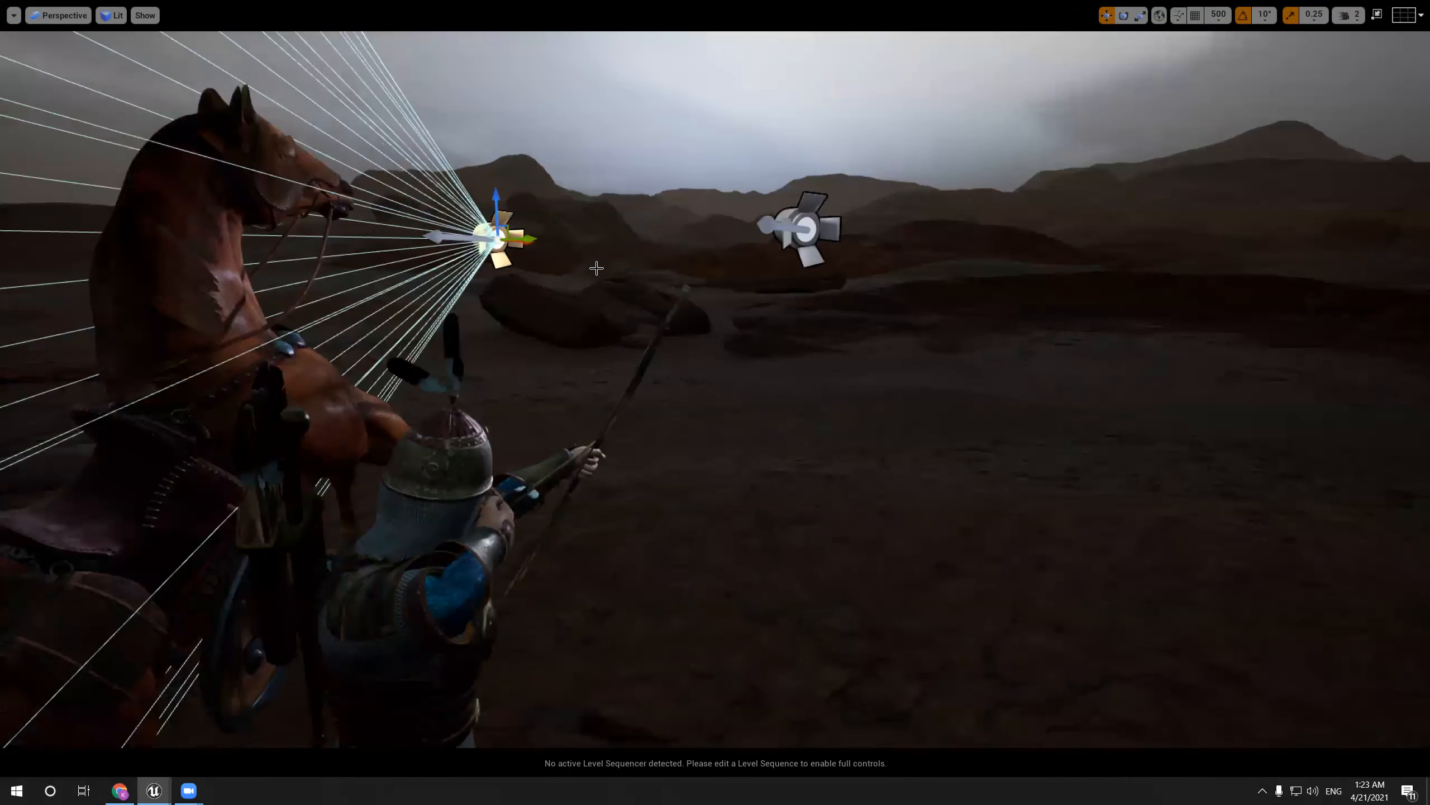
# Set the original spot light's Light Color to a muted blue-grey, hex sRGB B4B7BCFF
pyautogui.click(794, 229)
pyautogui.press('F11')
pyautogui.click(1264, 622)
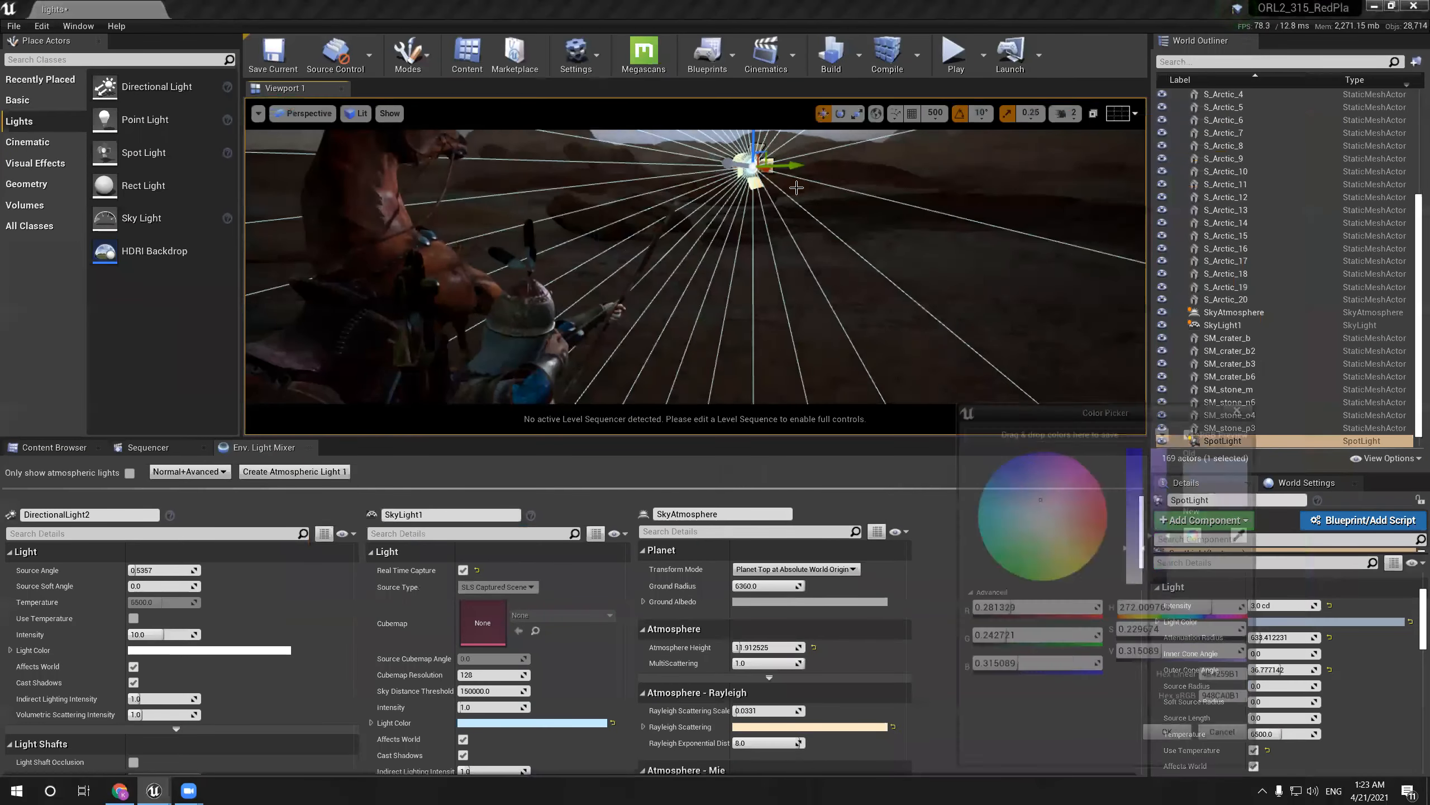
pyautogui.press('F11')
pyautogui.click(1027, 498)
pyautogui.moveTo(1036, 507); pyautogui.dragTo(1043, 520)
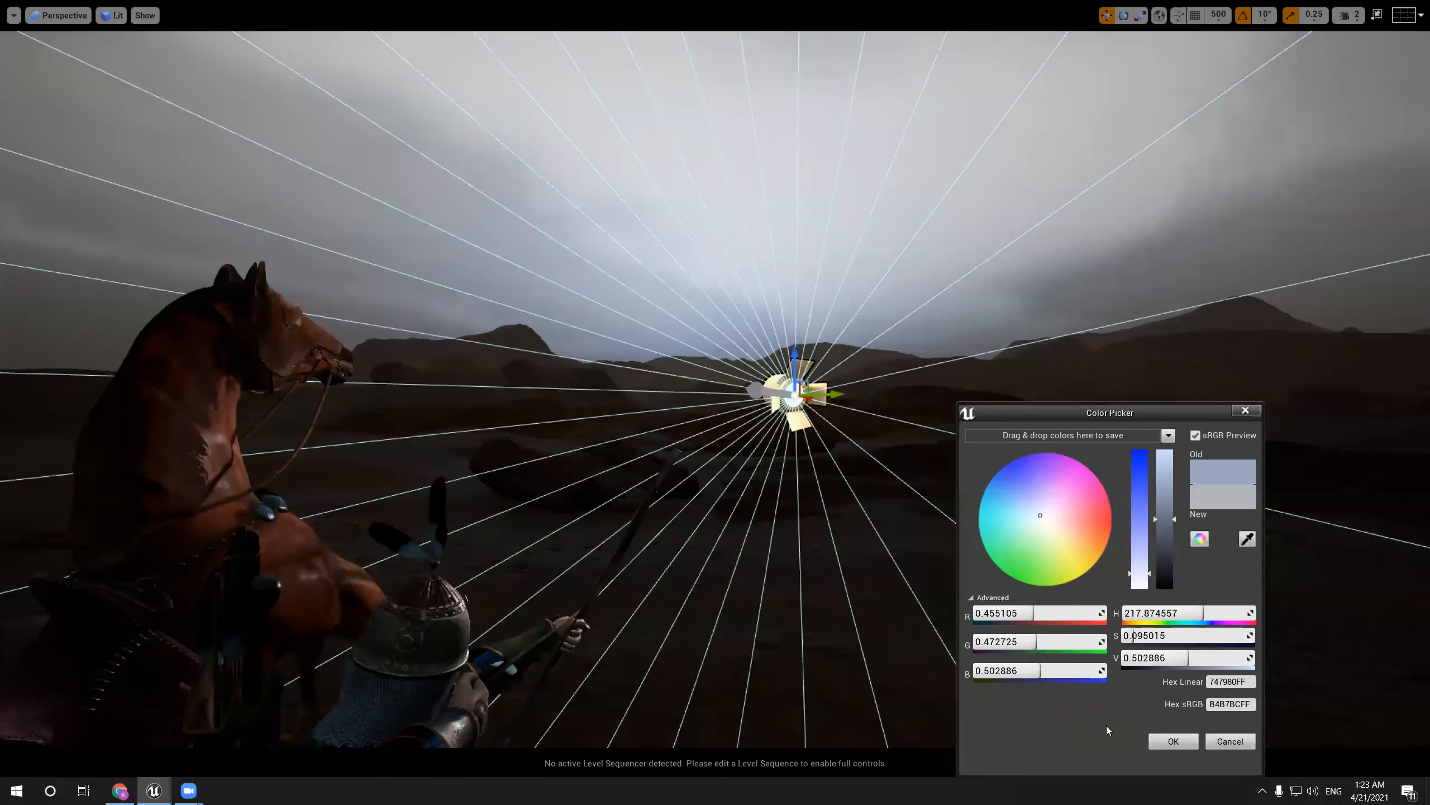
pyautogui.click(1173, 741)
# Duplicate the spot light, lower the copy beneath the original, and set its Inner Cone Angle to about 49.3 and Outer Cone Angle to 80
pyautogui.press('g')
pyautogui.scroll(-5, 553, 514)
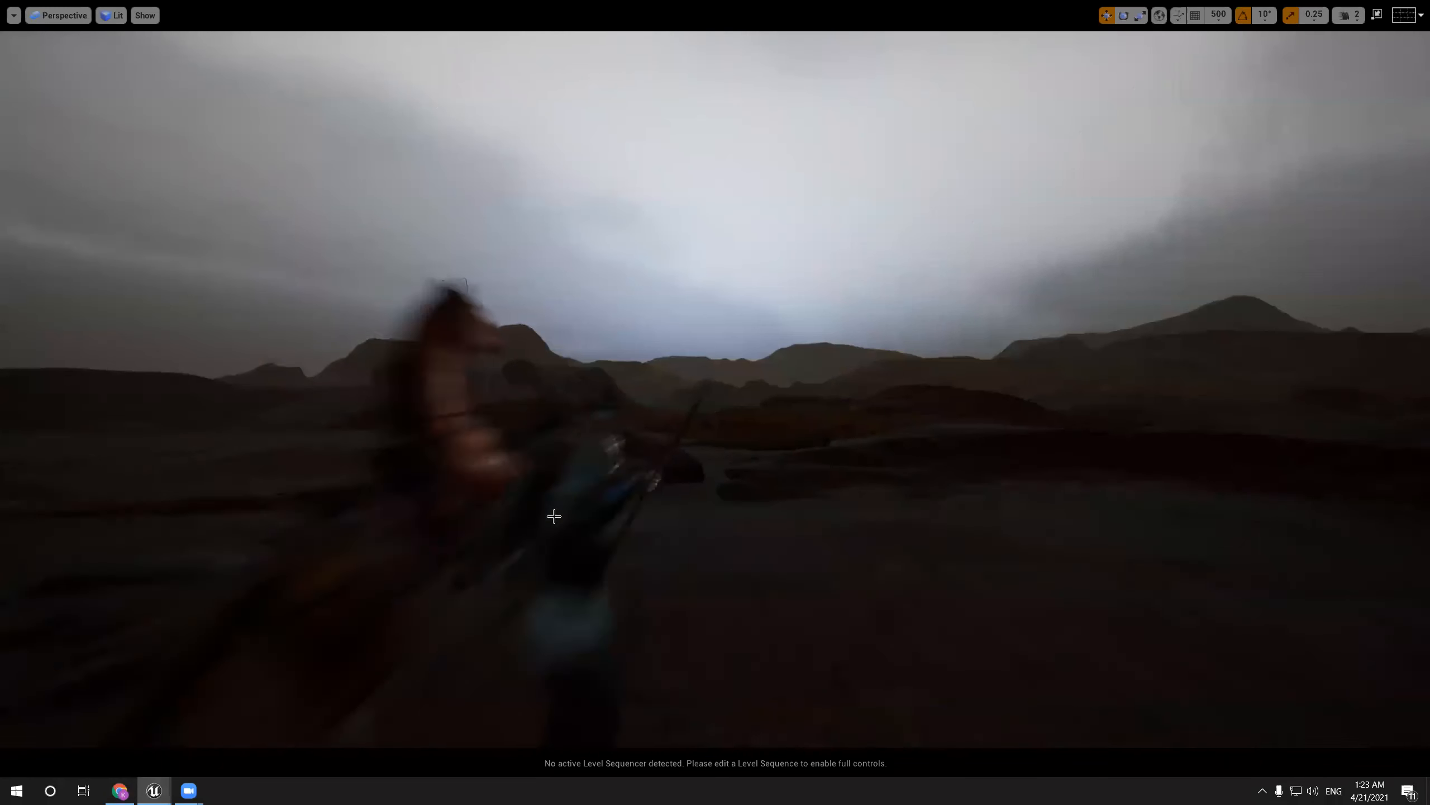
pyautogui.scroll(3, 810, 496)
pyautogui.moveTo(788, 518); pyautogui.dragTo(800, 563, button='middle')
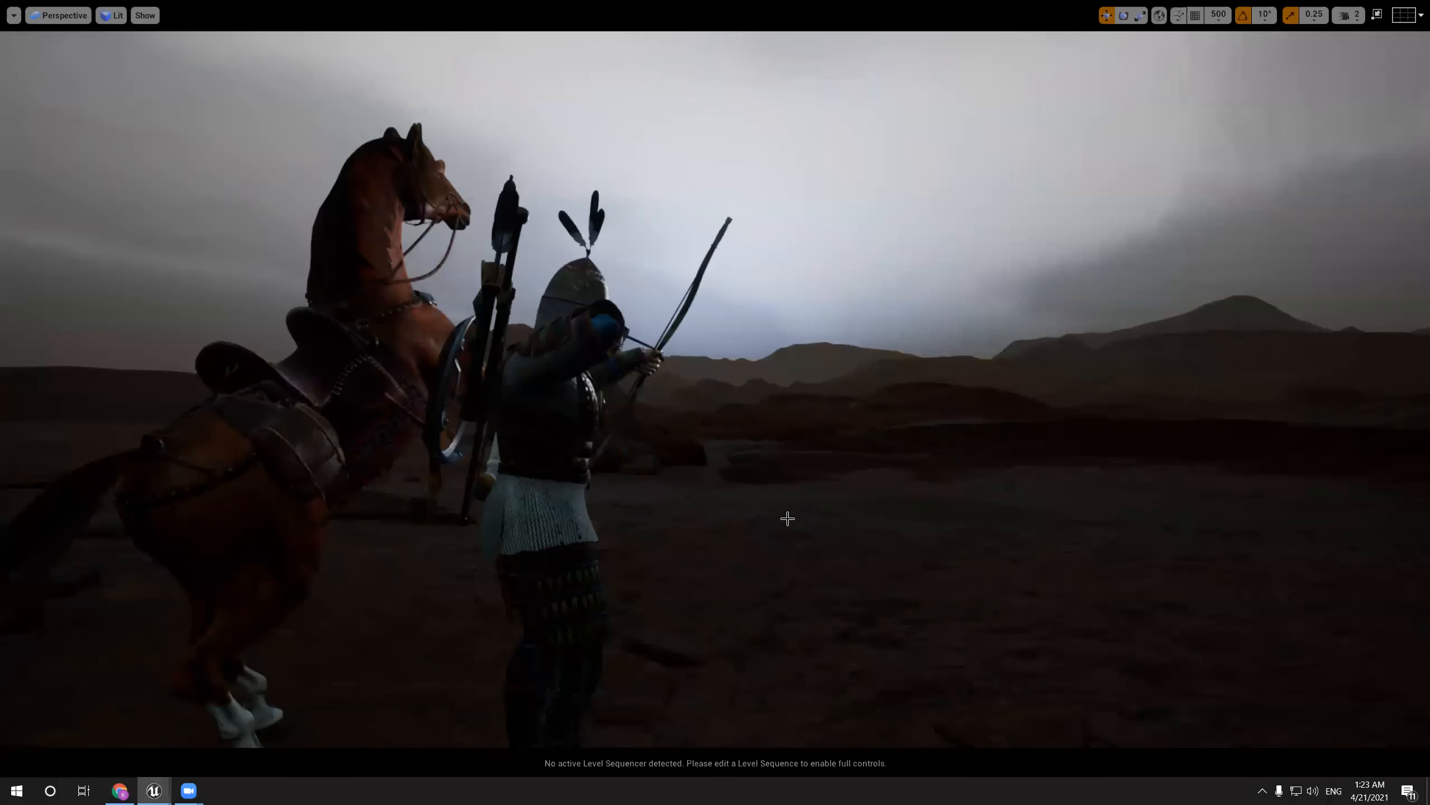
pyautogui.scroll(-2, 781, 445)
pyautogui.press('g')
pyautogui.keyDown('alt'); pyautogui.moveTo(802, 289); pyautogui.dragTo(773, 404); pyautogui.keyUp('alt')
pyautogui.press('F11')
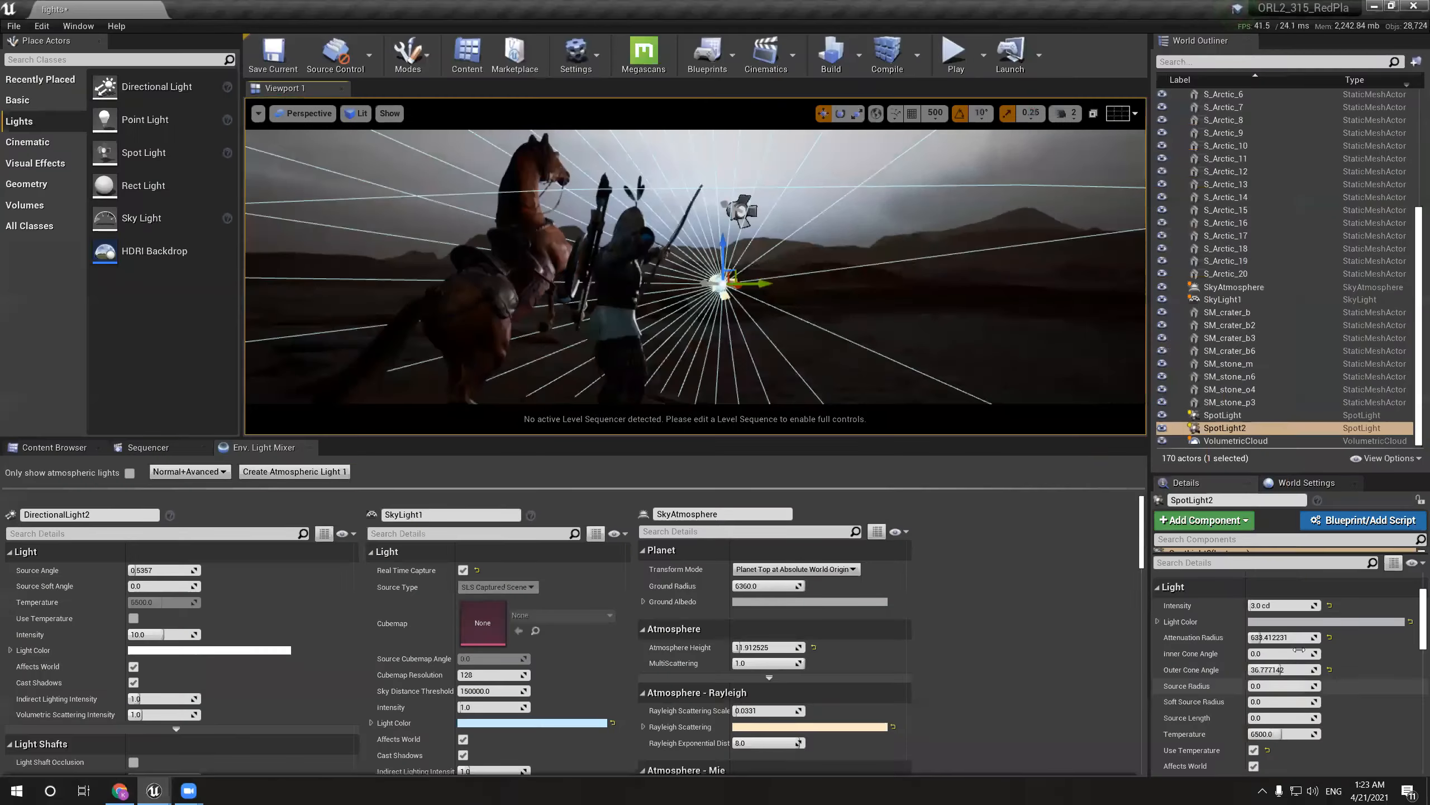
pyautogui.moveTo(1269, 652); pyautogui.dragTo(1313, 652)
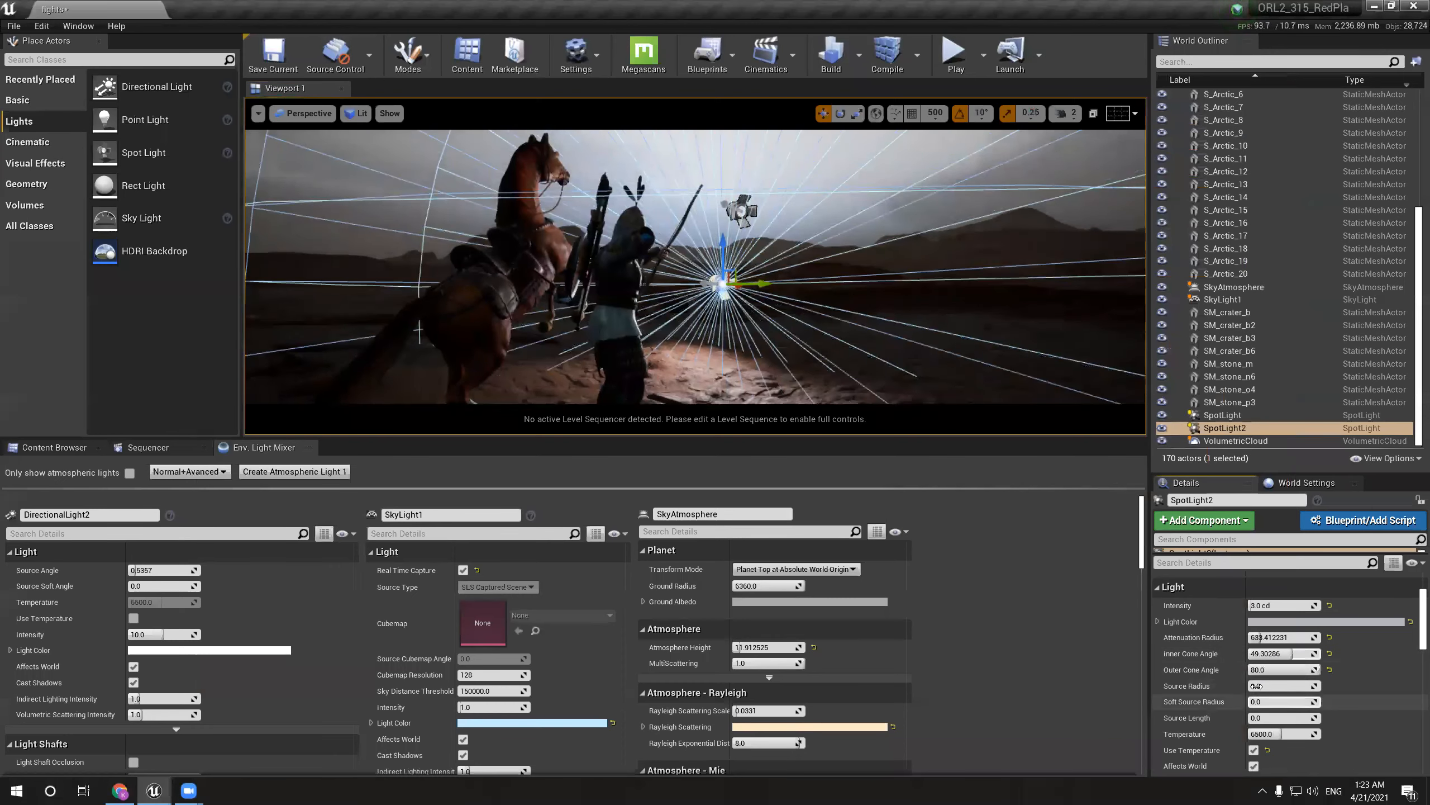
# Undo the duplicate spot light and its preceding changes, and set the remaining spot light's Source Radius to about 407
pyautogui.hotkey('ctrl', 'z')
pyautogui.hotkey('ctrl', 'z')
pyautogui.hotkey('ctrl', 'z')
pyautogui.moveTo(1276, 685); pyautogui.dragTo(1298, 686)
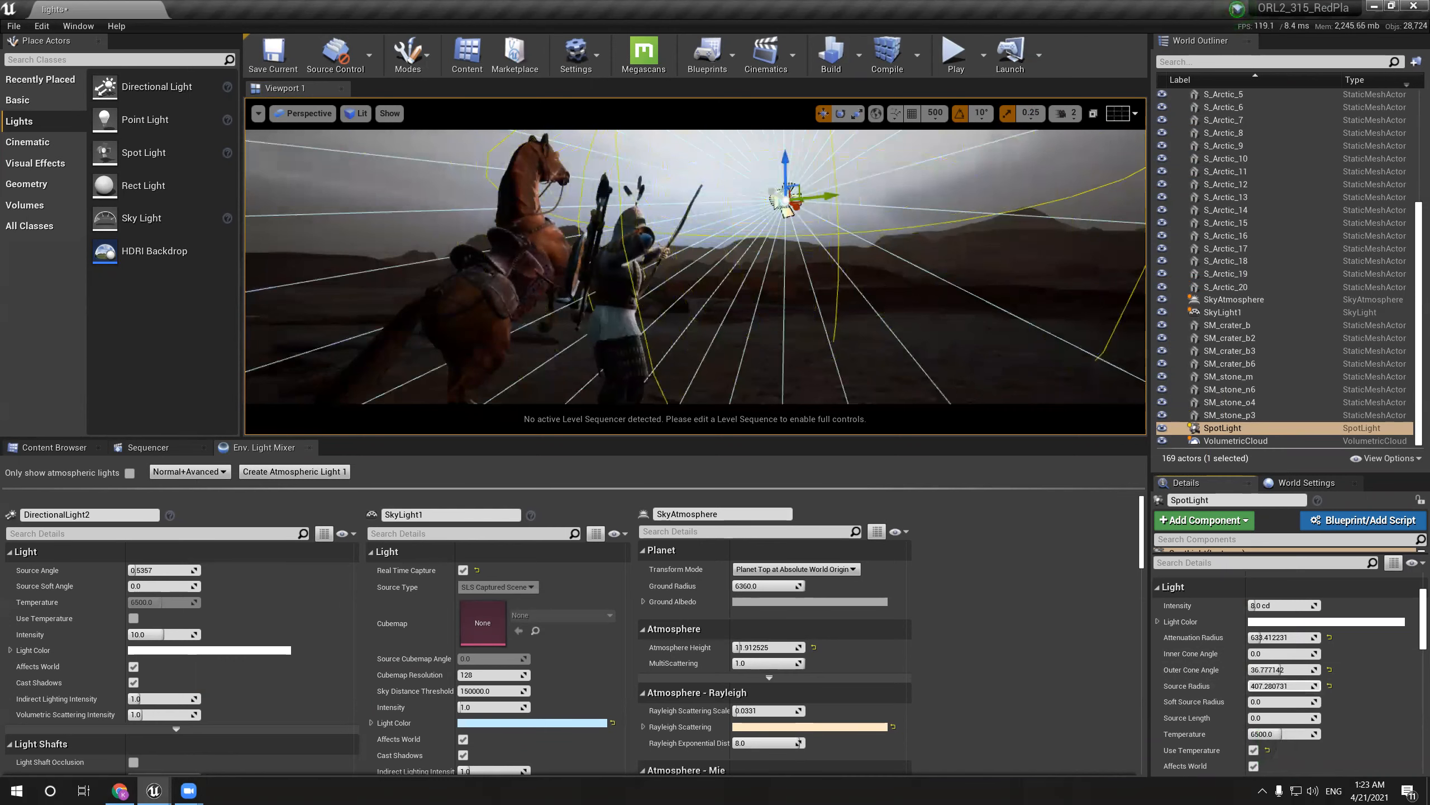
# Review the lighting on the horse and archer in full-screen view with the editor helpers hidden
pyautogui.press('g')
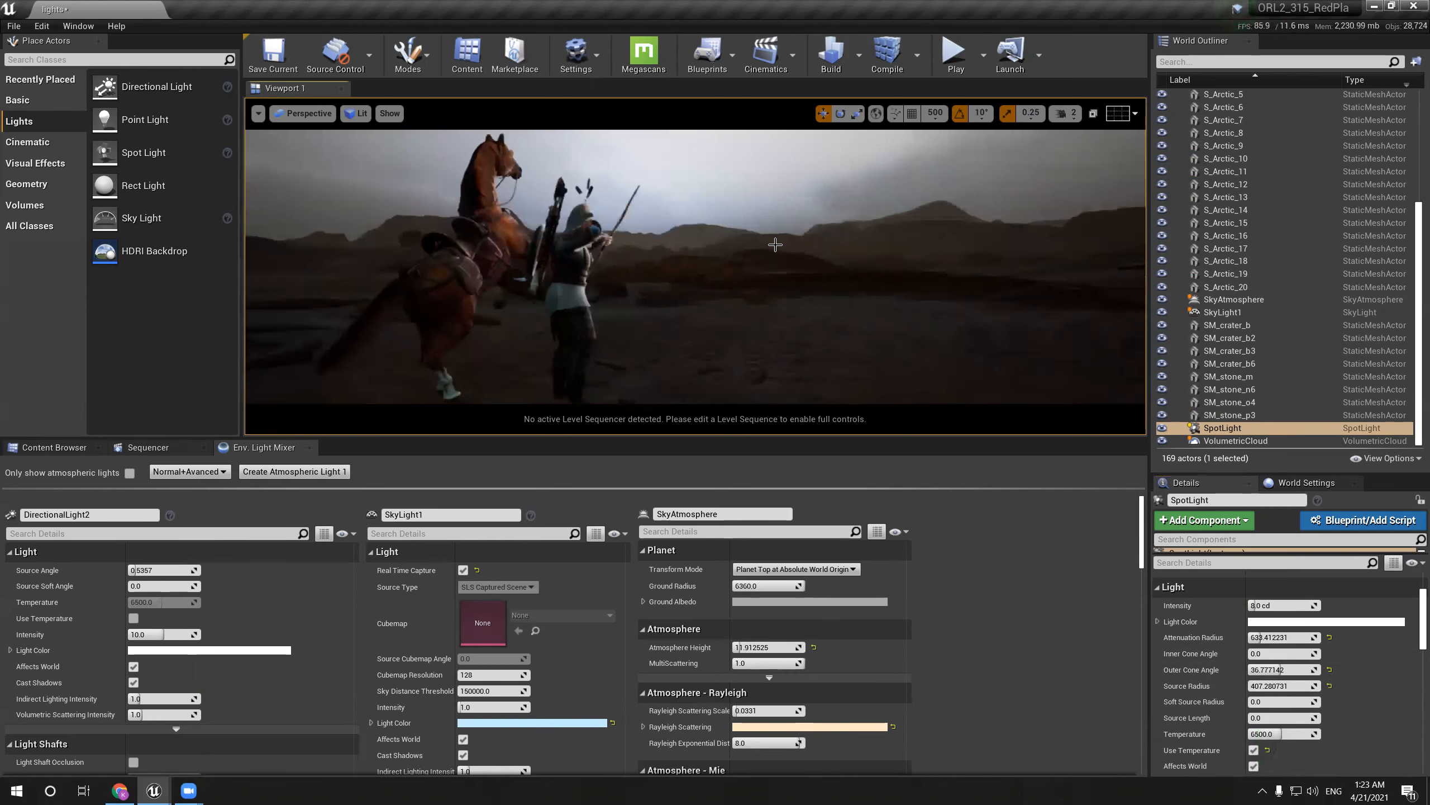
pyautogui.press('F11')
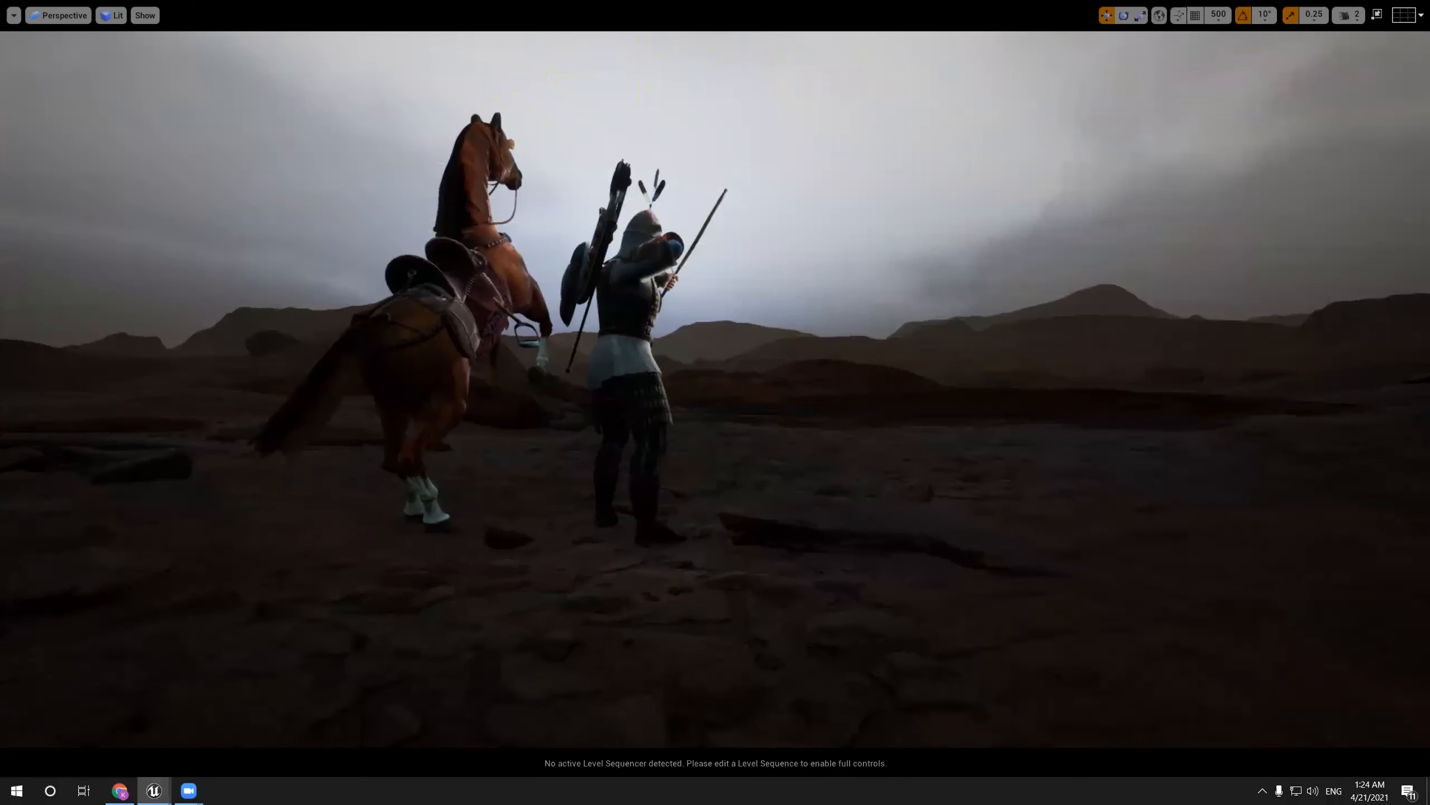
pyautogui.press('g')
pyautogui.press('g')
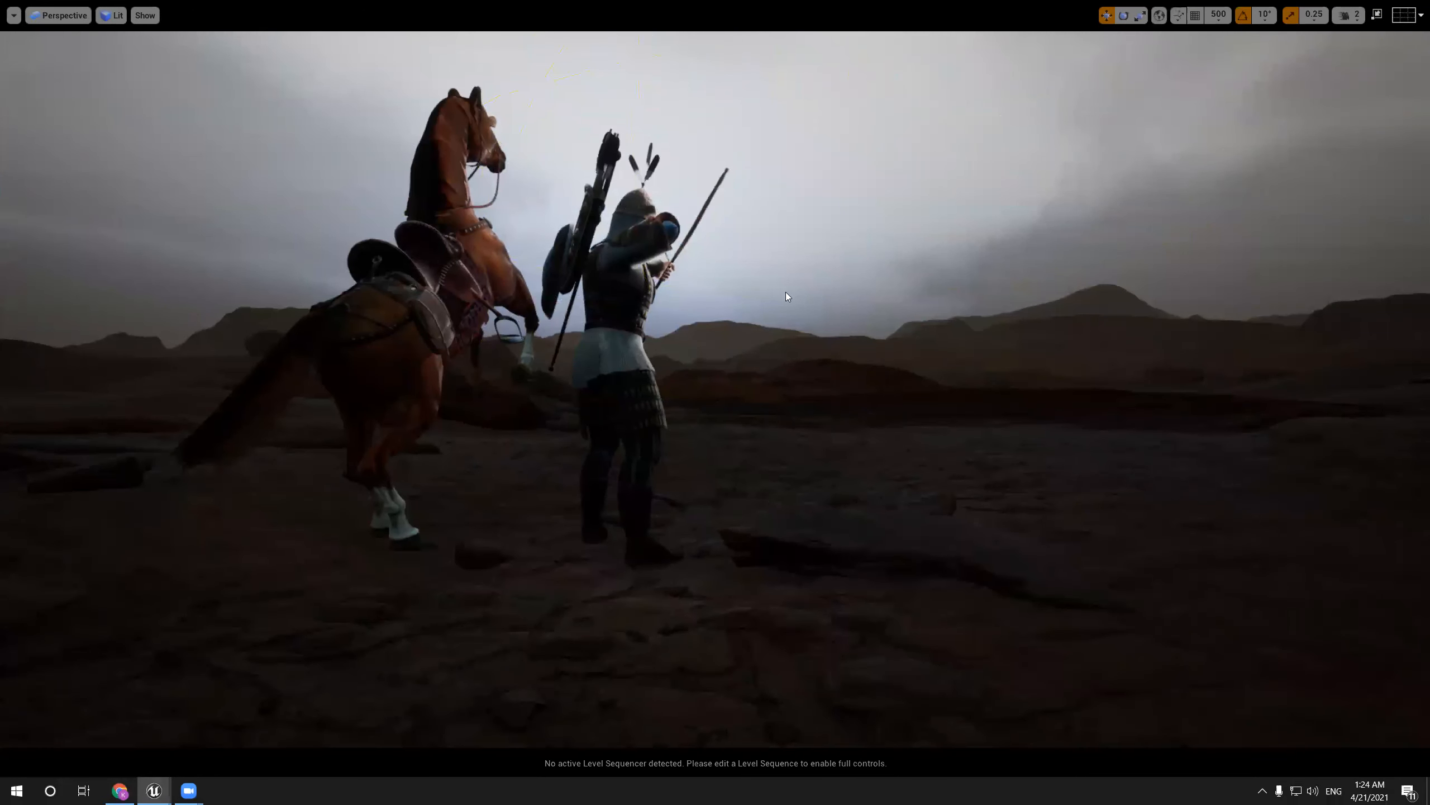
pyautogui.moveTo(793, 296)
pyautogui.mouseDown(button='right')
pyautogui.moveTo(758, 294)
pyautogui.moveTo(788, 304)
pyautogui.mouseUp(button='right')
pyautogui.press('g')
pyautogui.press('F11')
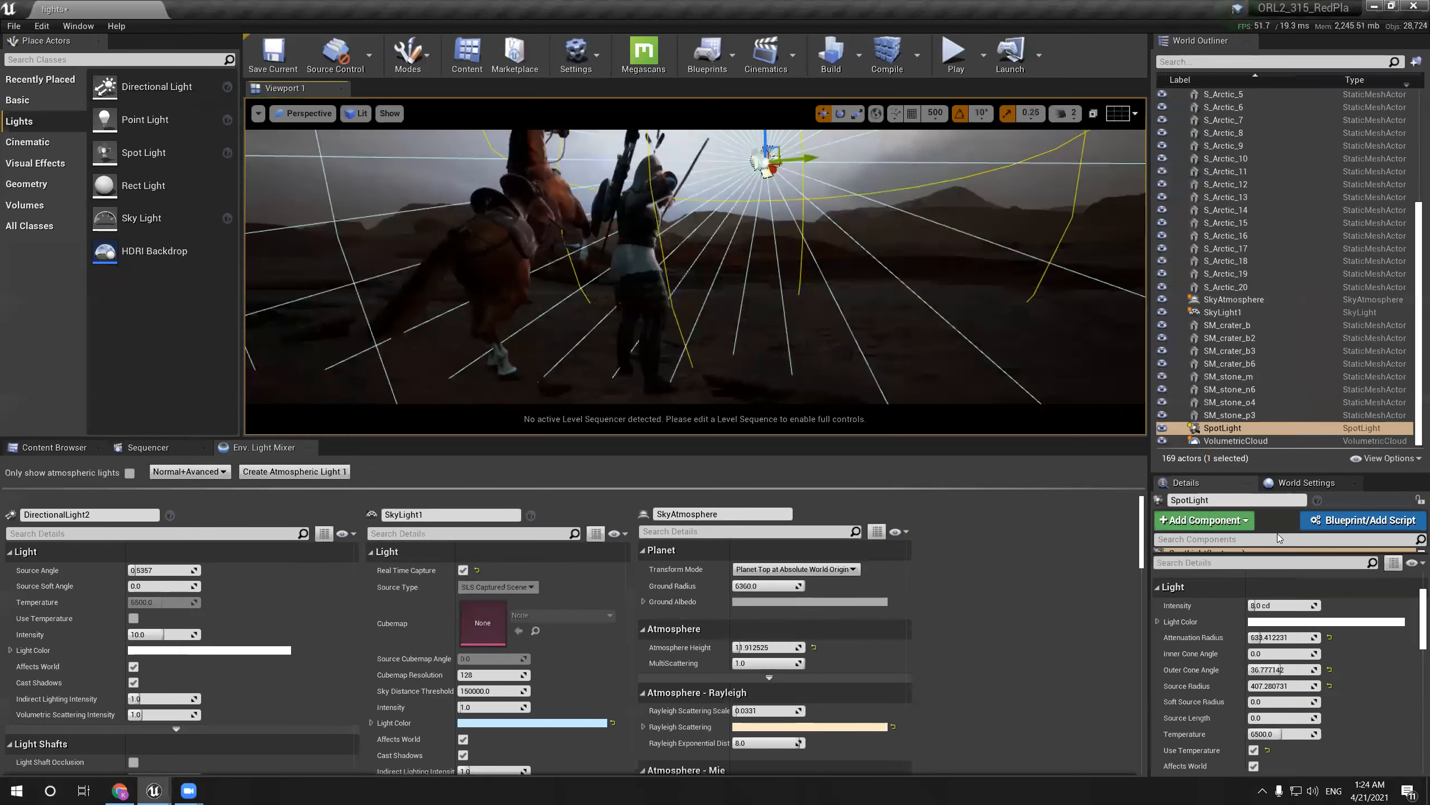
# Undo the spot light's snap to floor, and try deleting and shifting the light
pyautogui.hotkey('ctrl', 'z')
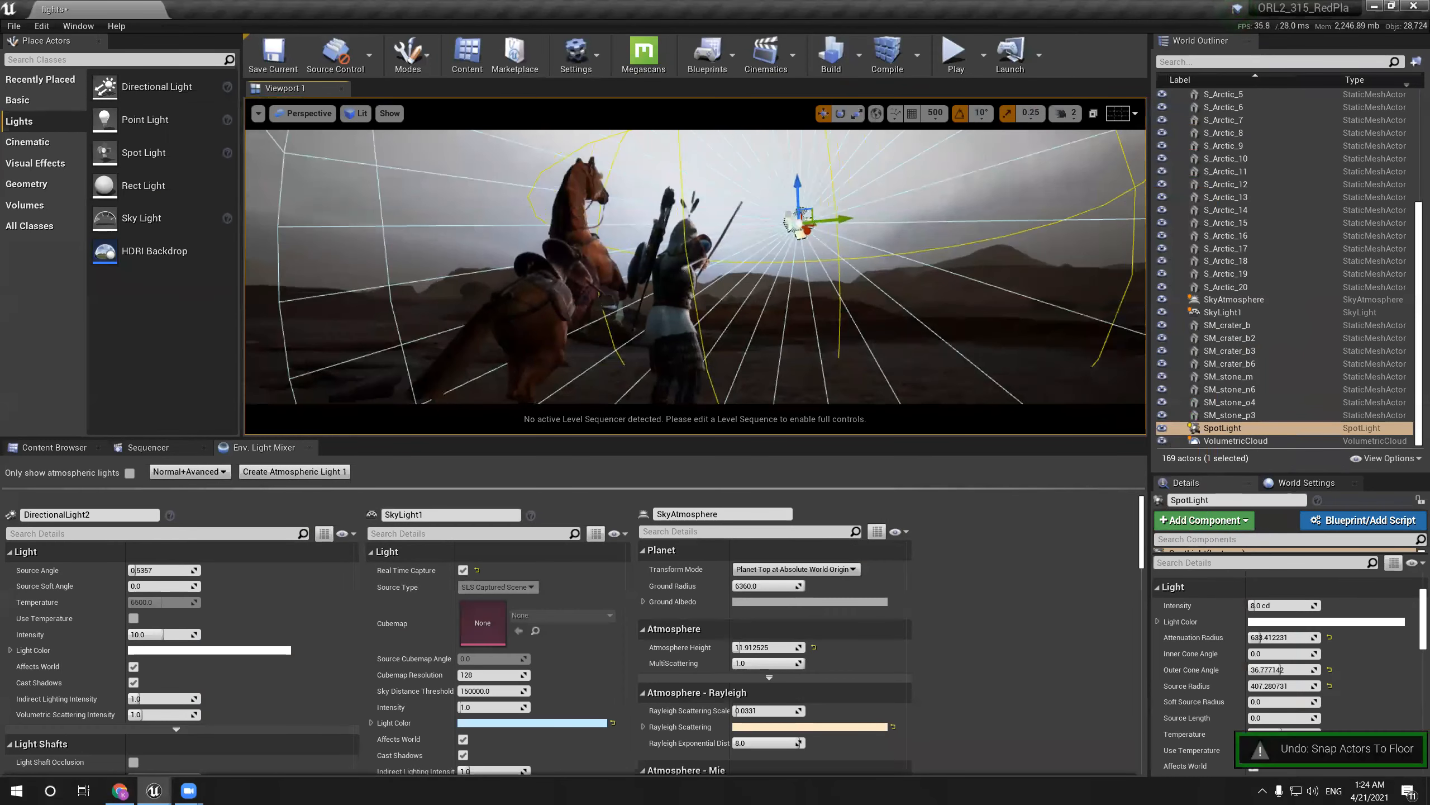
pyautogui.press('Delete')
pyautogui.hotkey('ctrl', 'z')
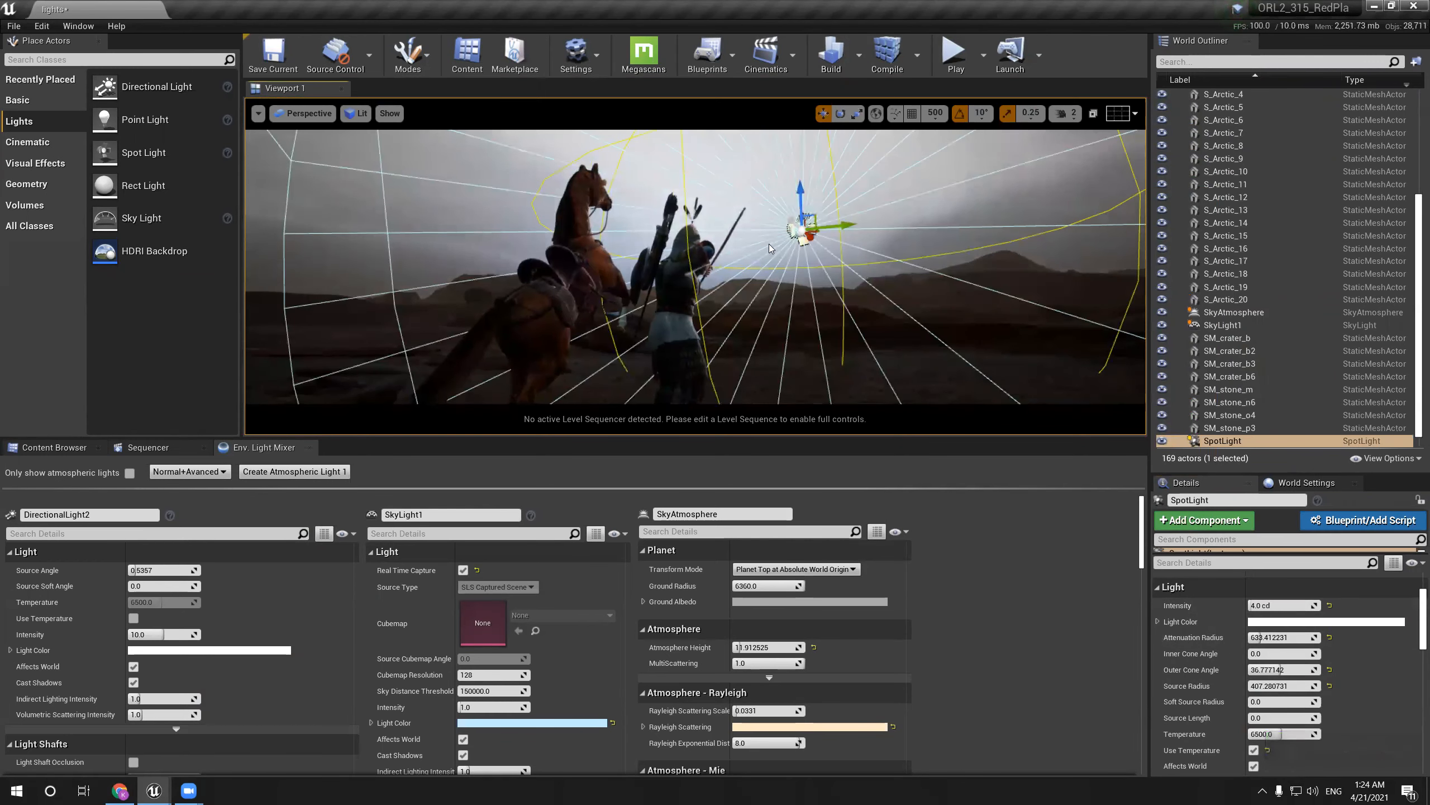
pyautogui.moveTo(818, 226)
pyautogui.mouseDown()
pyautogui.moveTo(873, 223)
pyautogui.moveTo(812, 226)
pyautogui.mouseUp()
pyautogui.hotkey('ctrl', 'z')
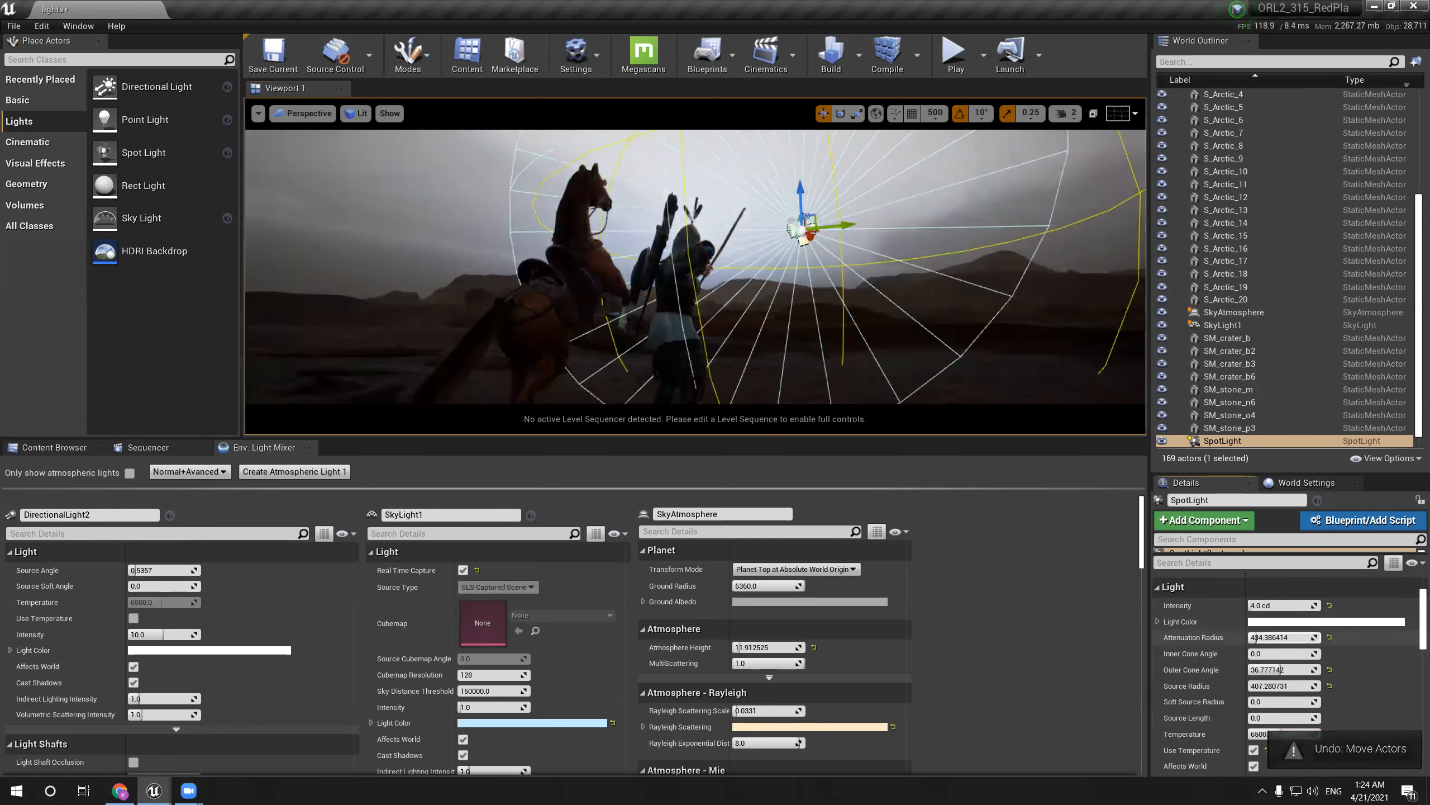
# Set the spot light's Attenuation Radius to about 518 and view the scene full-screen through the CineCameraActor
pyautogui.moveTo(1260, 637); pyautogui.dragTo(1247, 638)
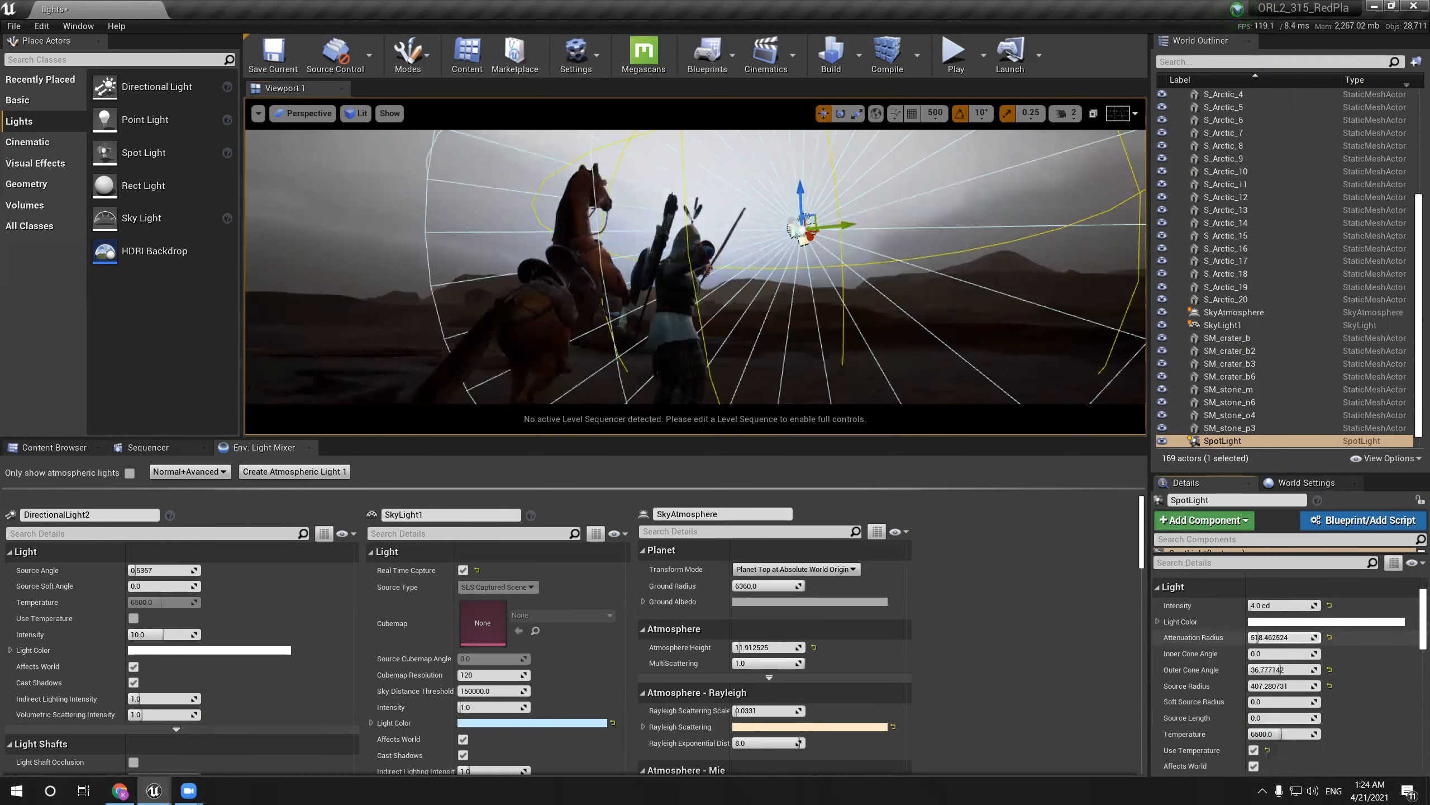
pyautogui.press('g')
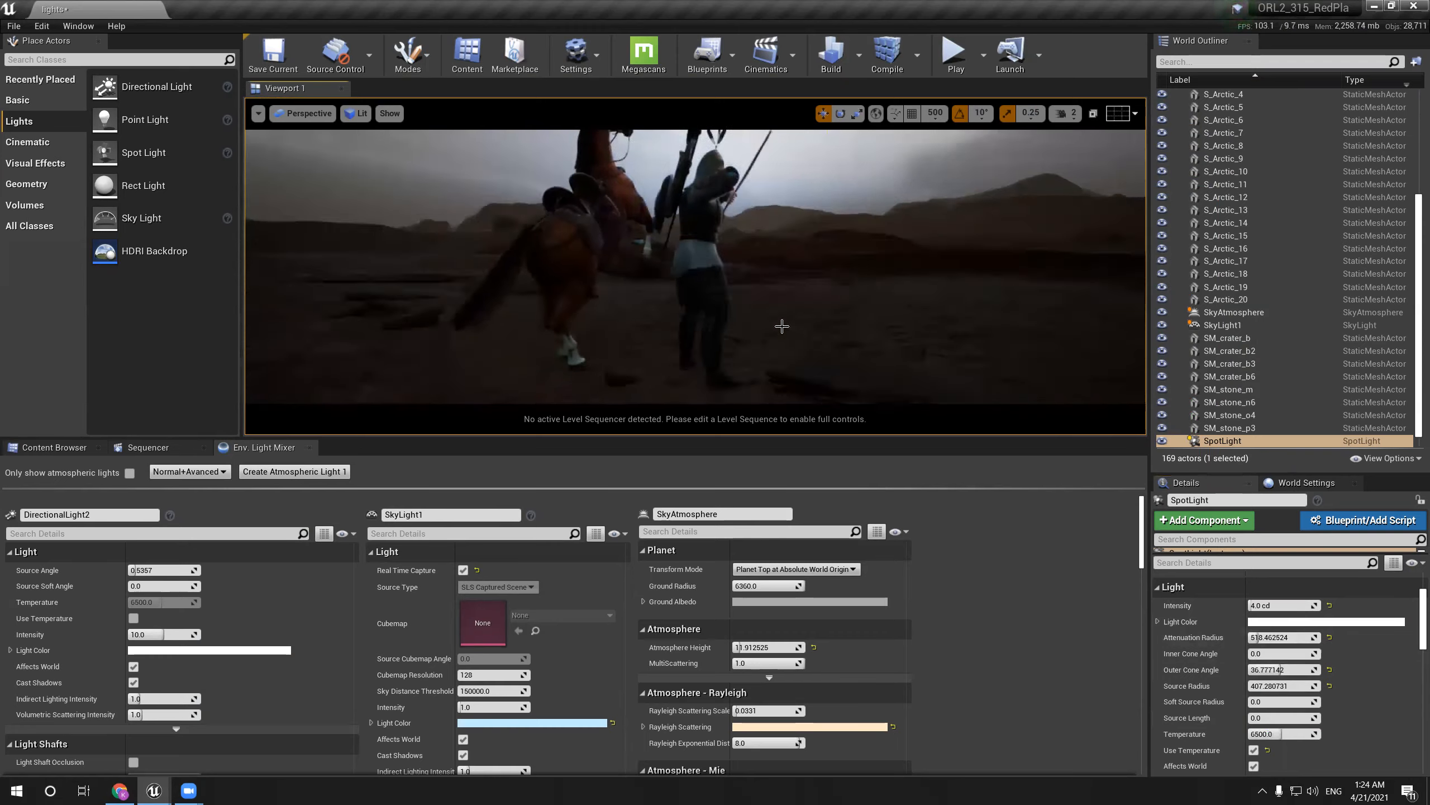
pyautogui.press('F11')
pyautogui.press('d')
pyautogui.press('w')
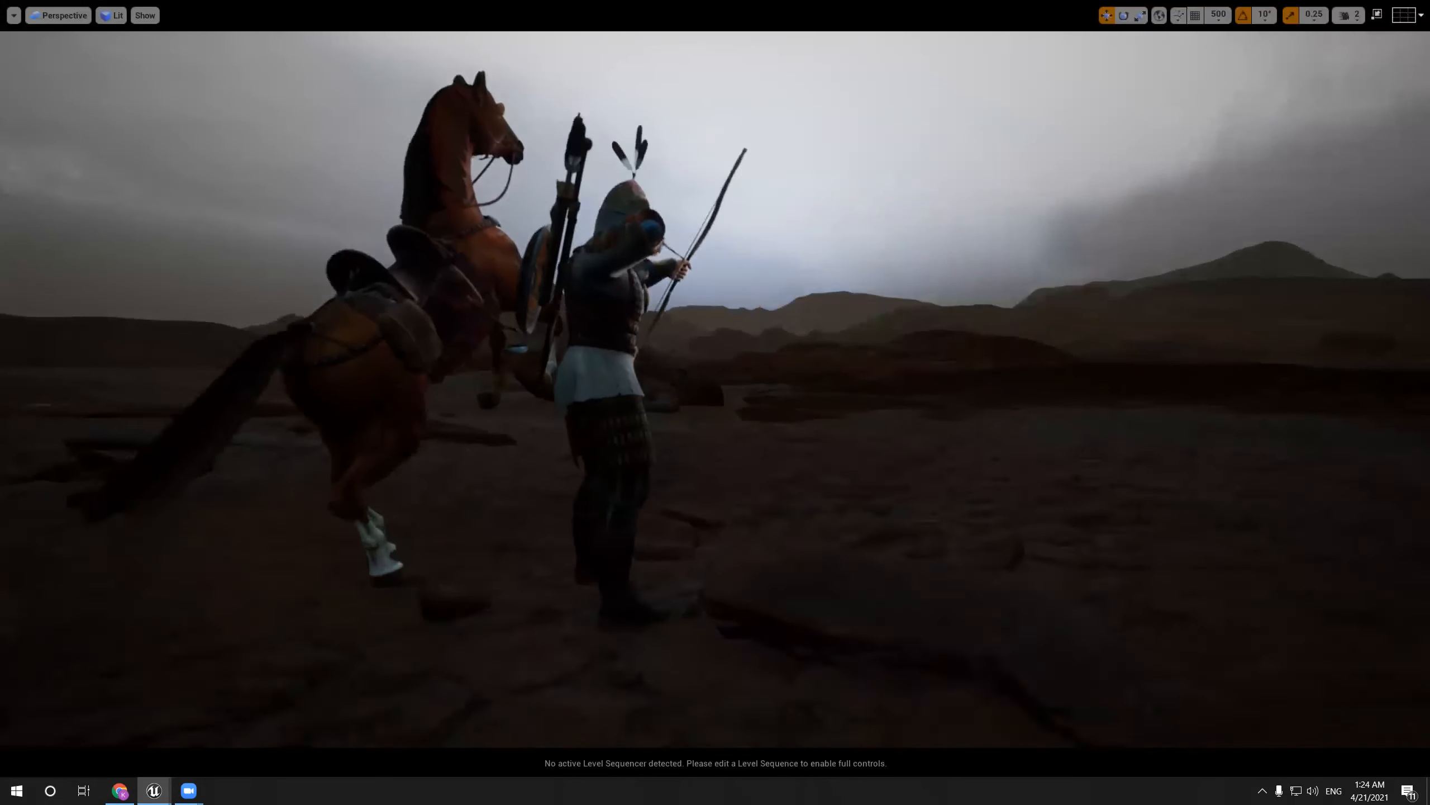
pyautogui.click(62, 22)
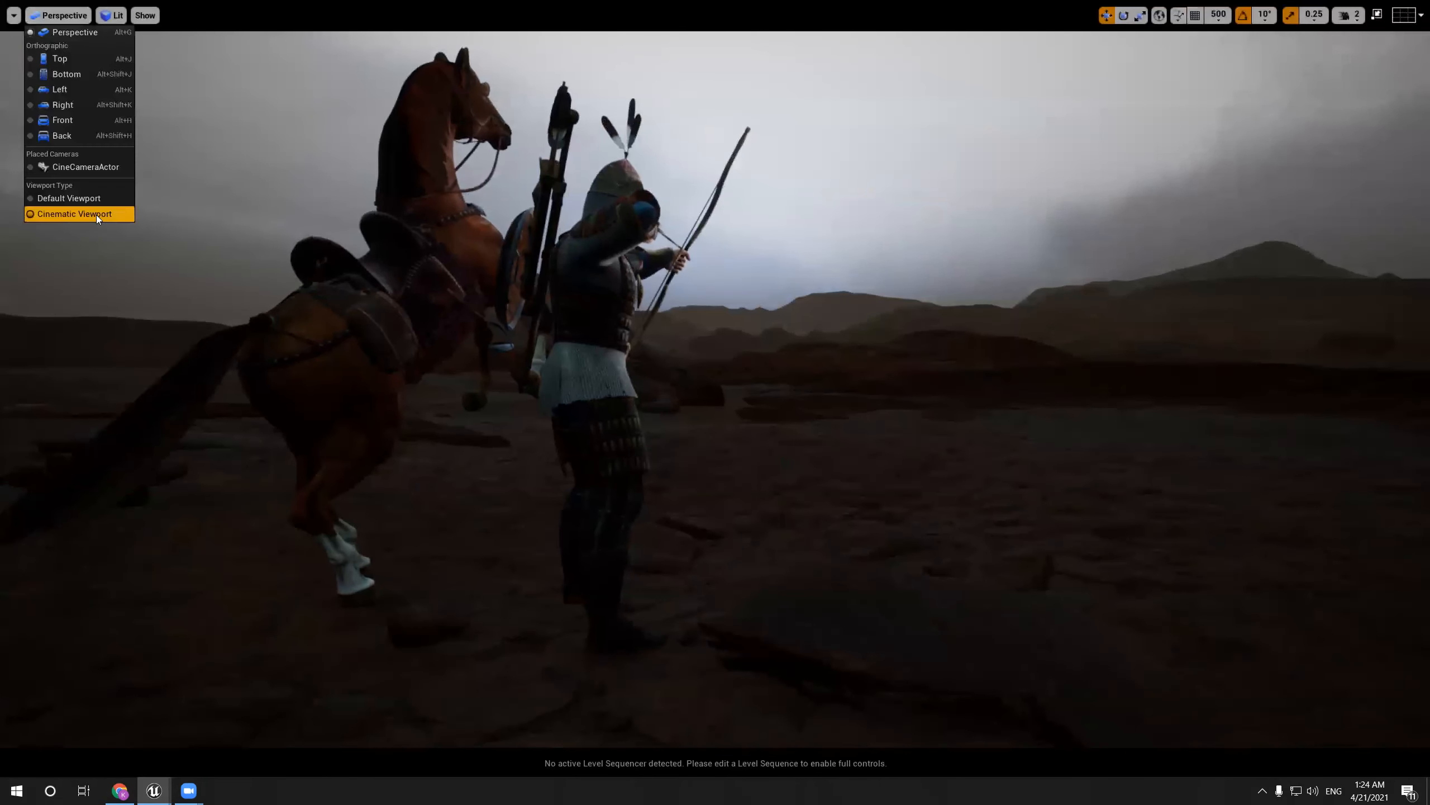
pyautogui.click(96, 172)
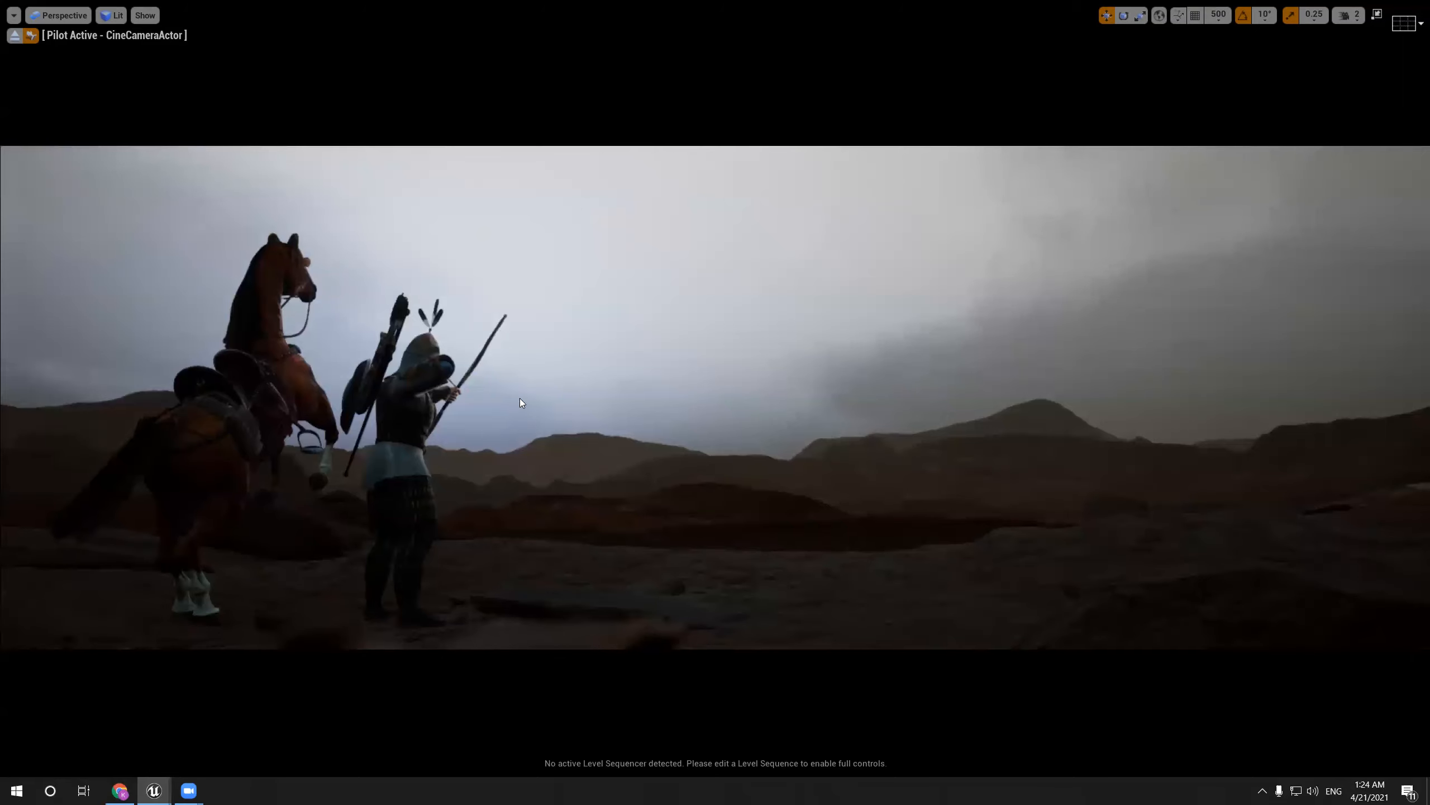
# Try rotating the atmosphere's sun light to different directions in the camera view
pyautogui.hotkey('ctrl', 'l')
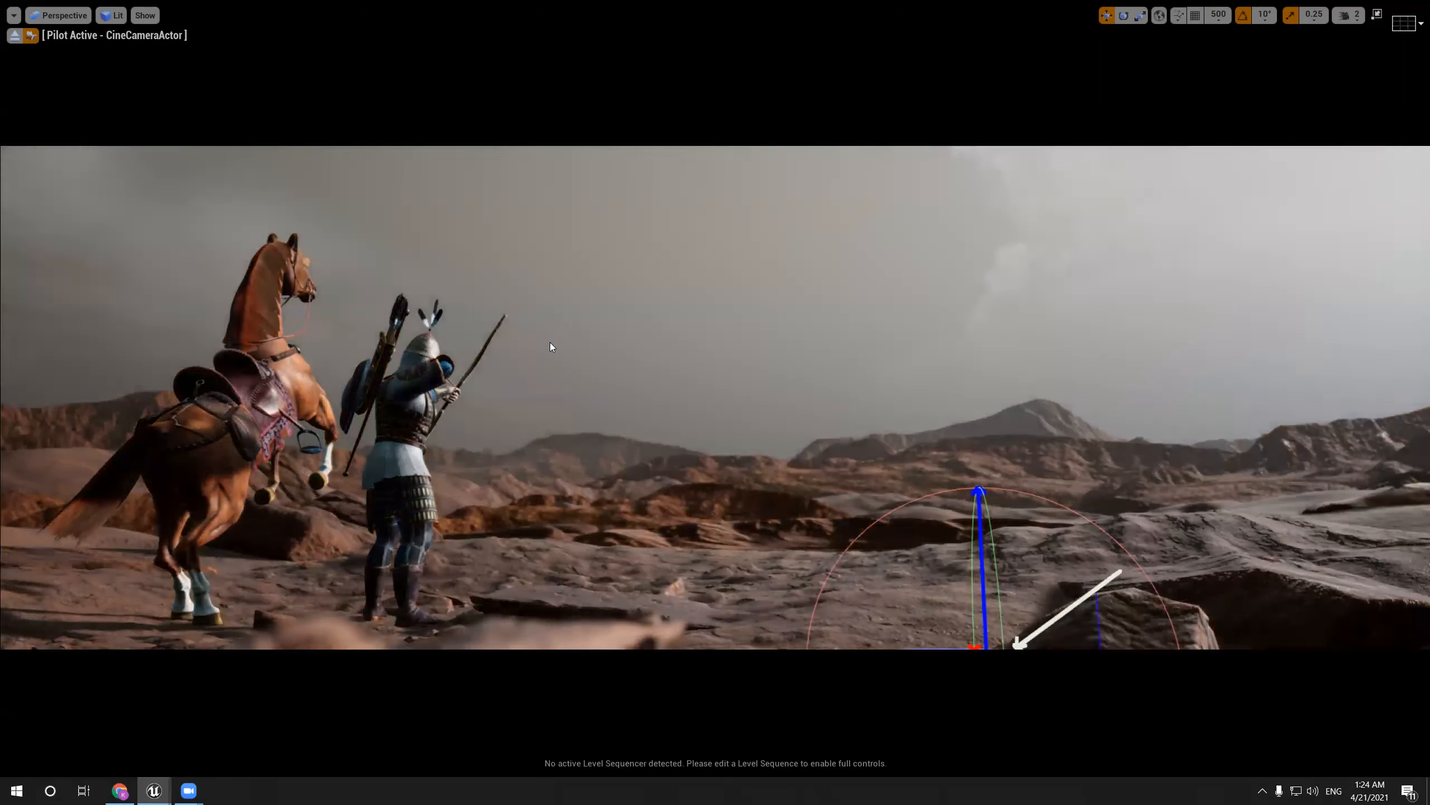
pyautogui.hotkey('ctrl', 'l')
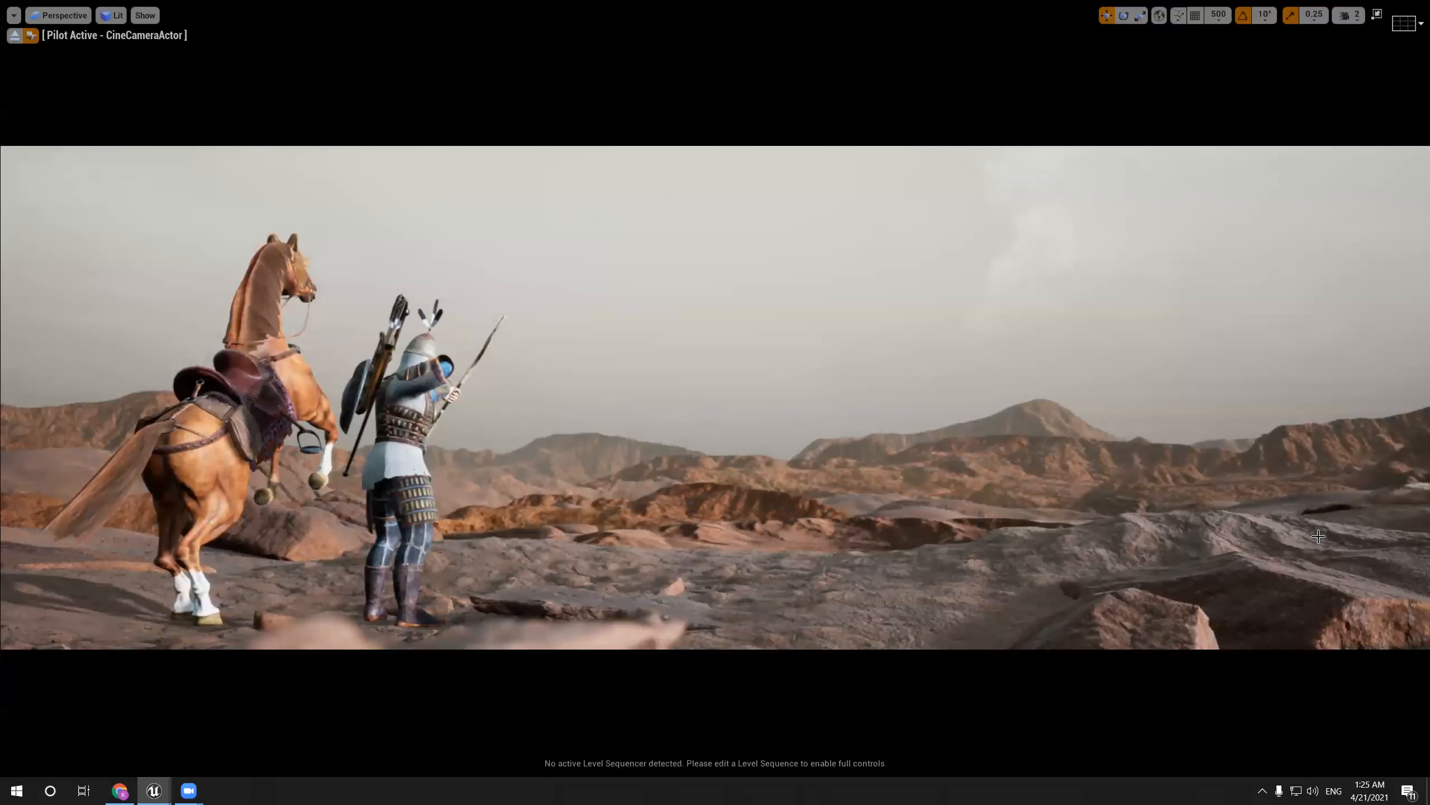
pyautogui.hotkey('ctrl', 'z')
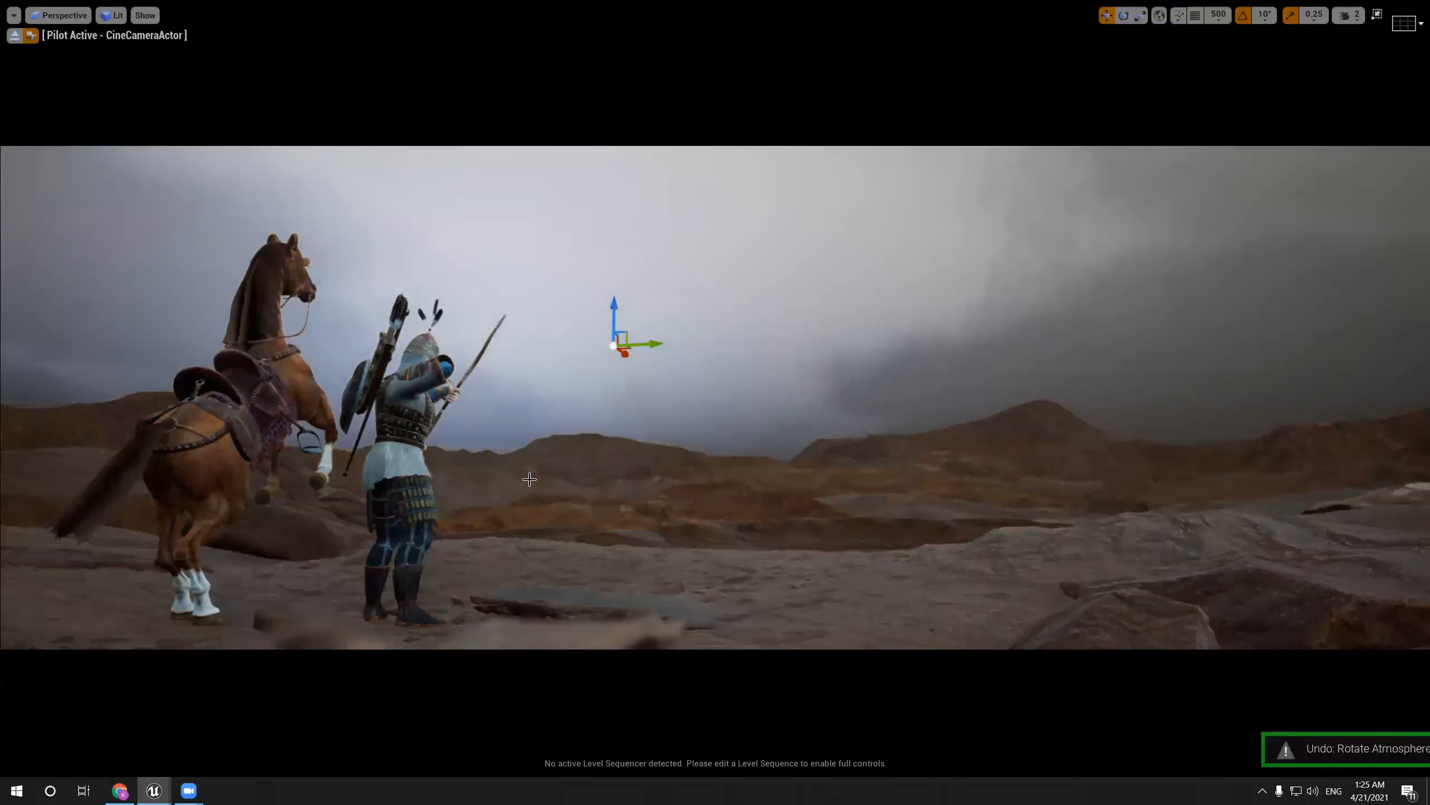
pyautogui.hotkey('ctrl', 'z')
pyautogui.press('g')
pyautogui.press('g')
pyautogui.press('g')
pyautogui.press('g')
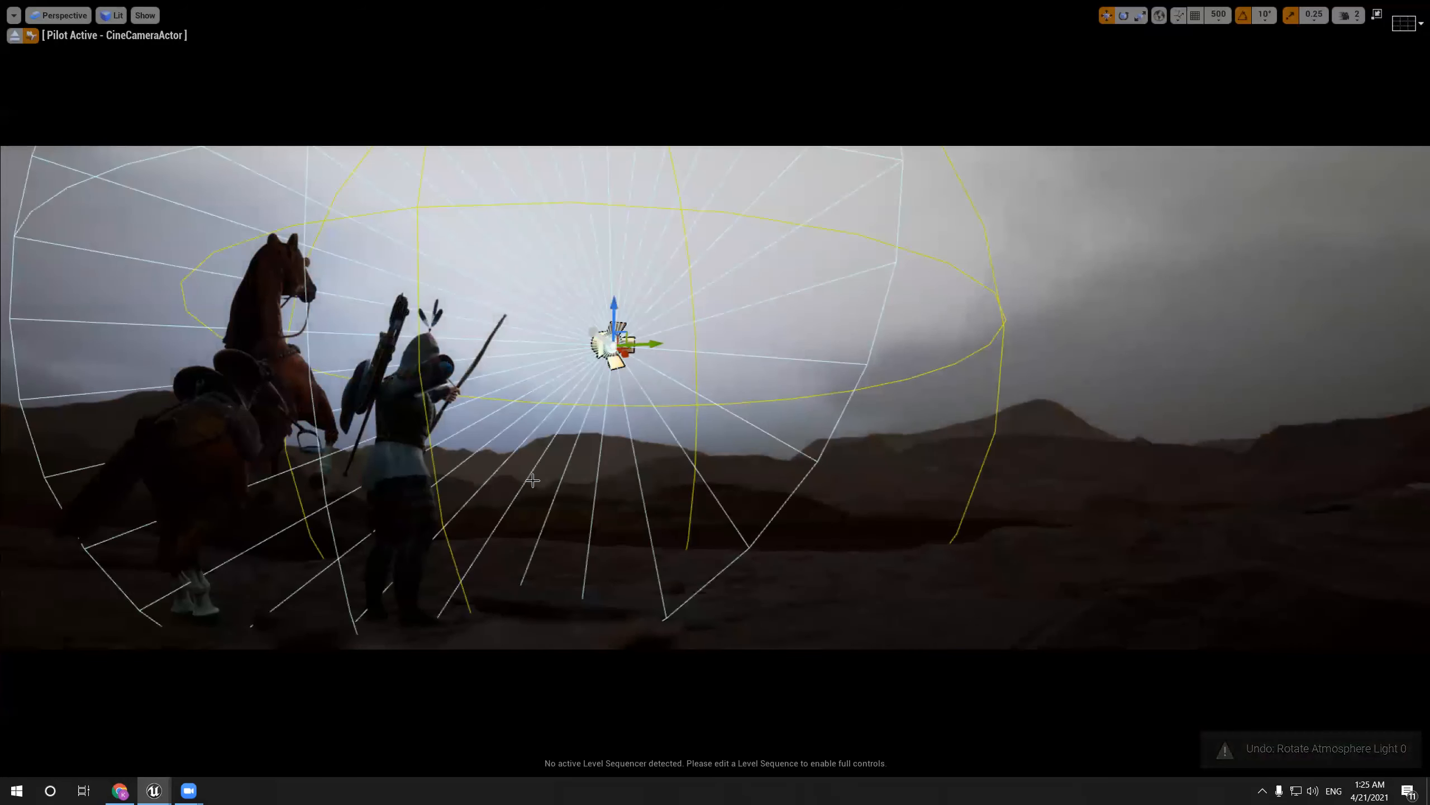
pyautogui.press('F11')
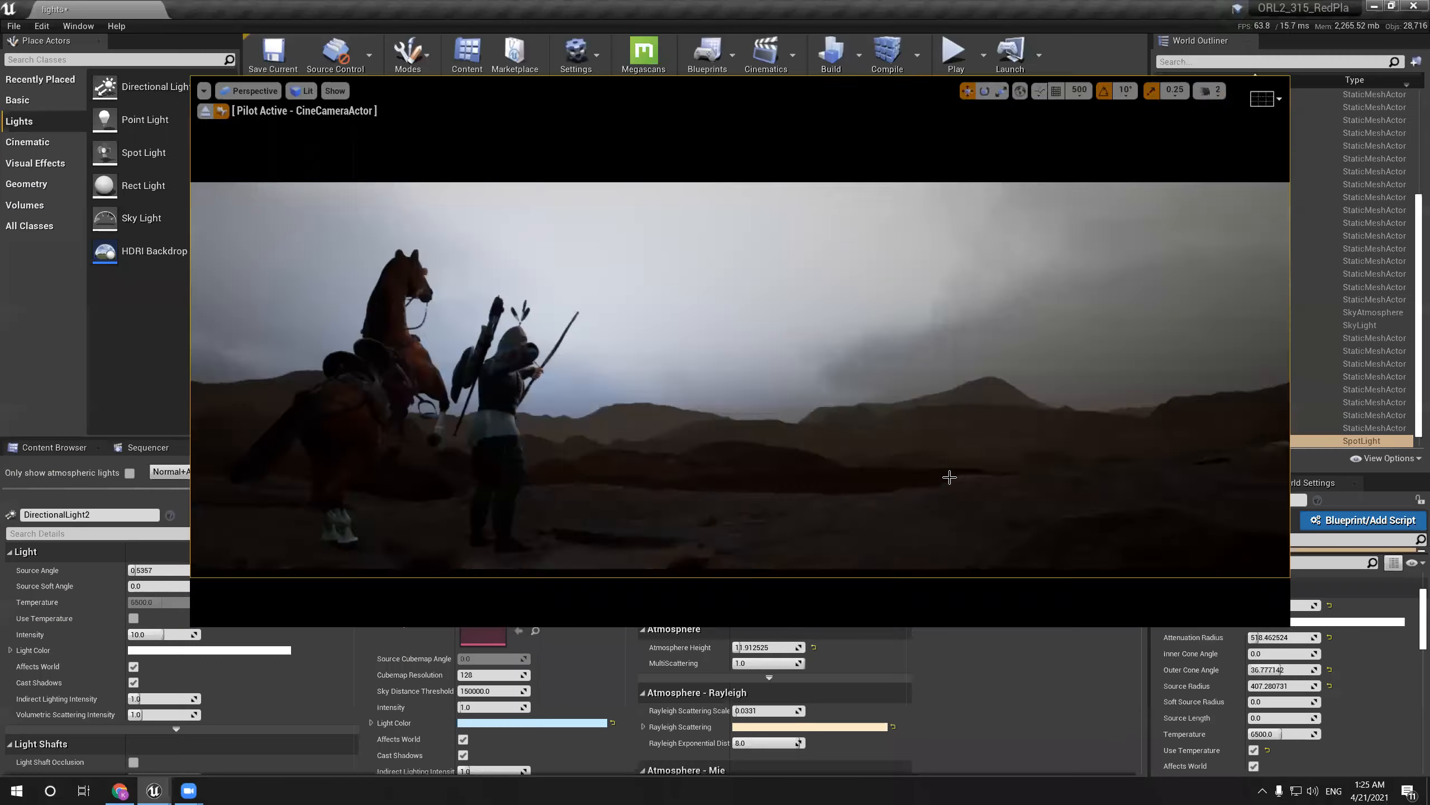
pyautogui.hotkey('ctrl', 'l')
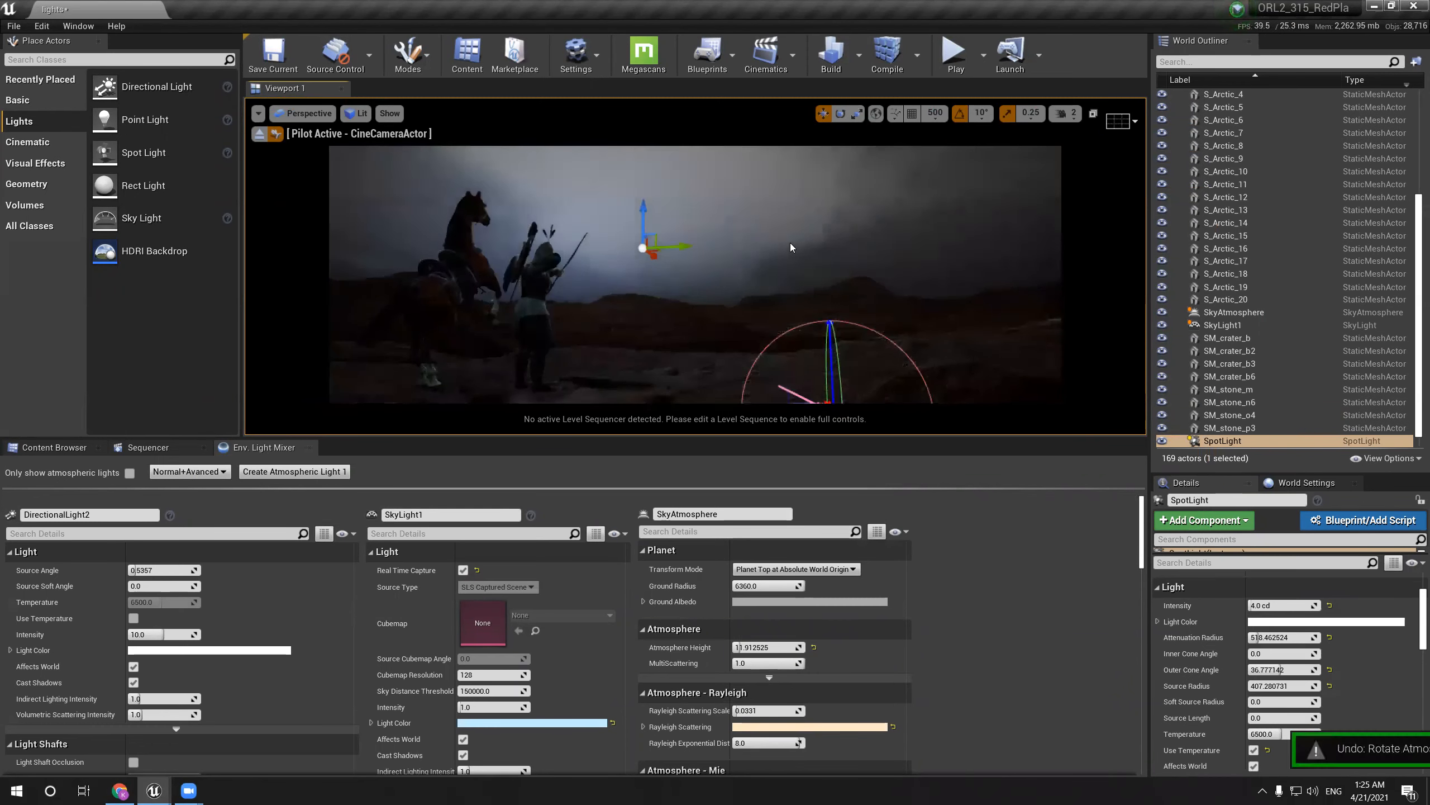
pyautogui.hotkey('ctrl', 'z')
# Try a second directional light in the scene with its Intensity at about 0.57 lux
pyautogui.moveTo(152, 86); pyautogui.dragTo(647, 284)
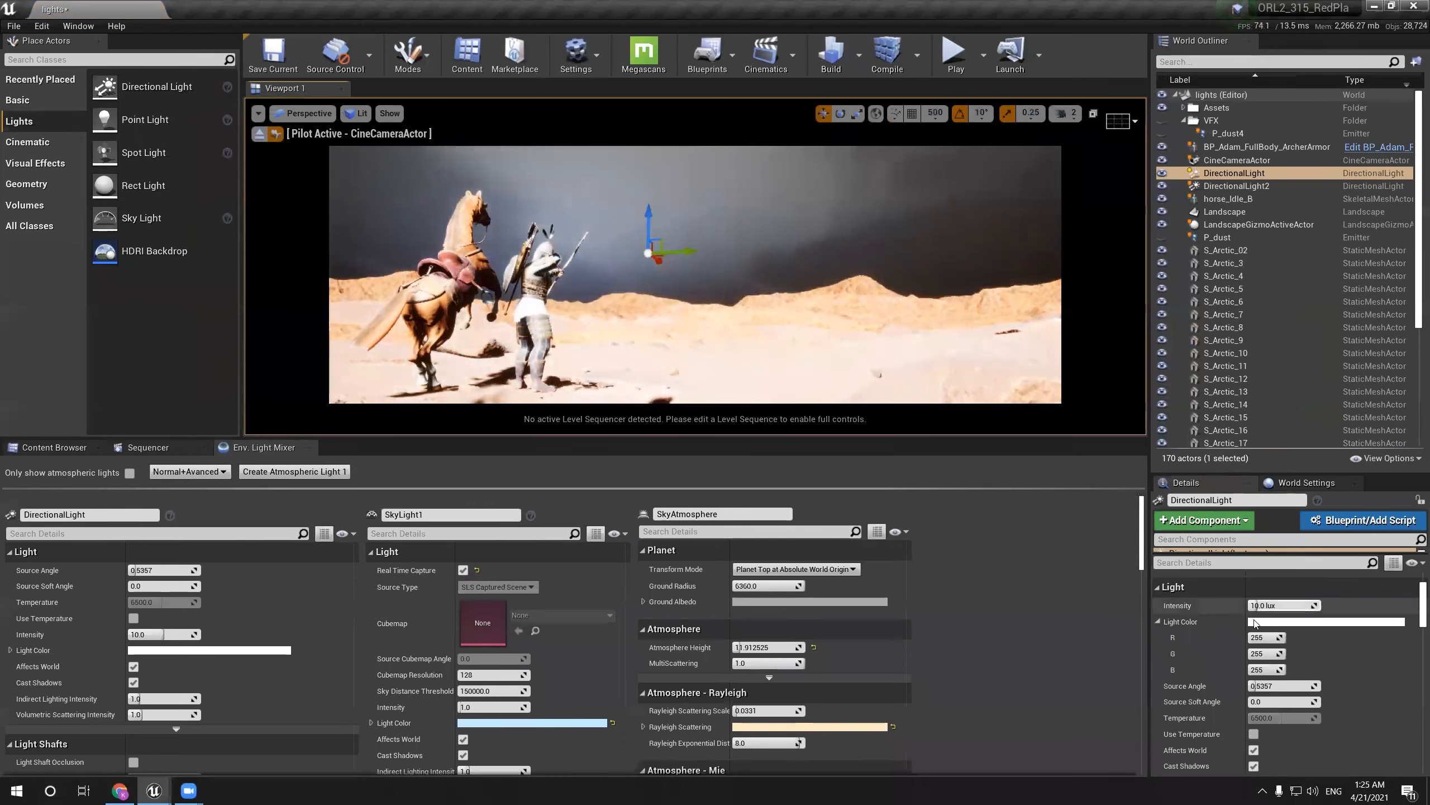
pyautogui.moveTo(1261, 607); pyautogui.dragTo(1251, 606)
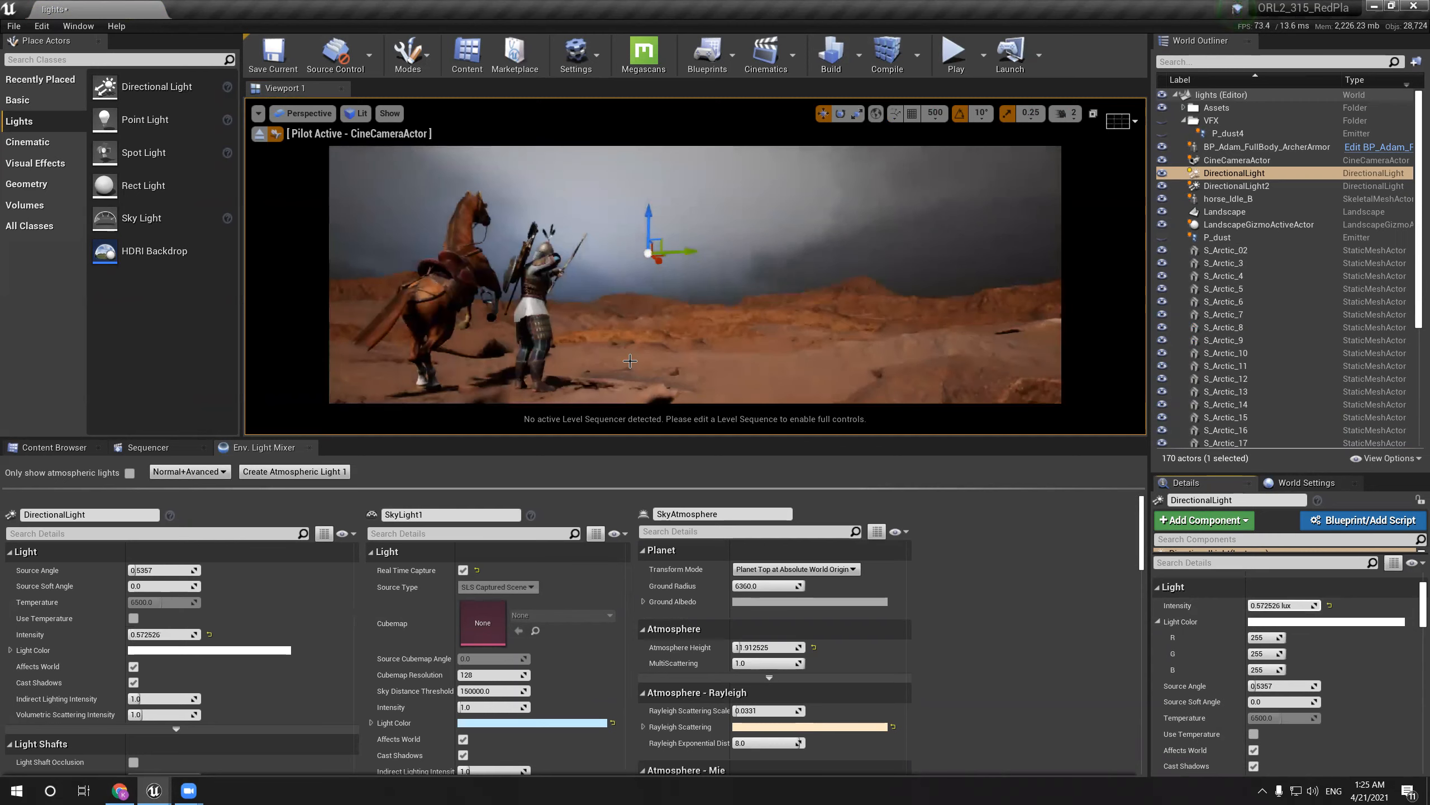
pyautogui.press('Delete')
# Add a point light in front of the horse and above the bow, with an Attenuation Radius of about 407
pyautogui.moveTo(126, 116); pyautogui.dragTo(620, 149)
pyautogui.moveTo(1274, 639); pyautogui.dragTo(1247, 638)
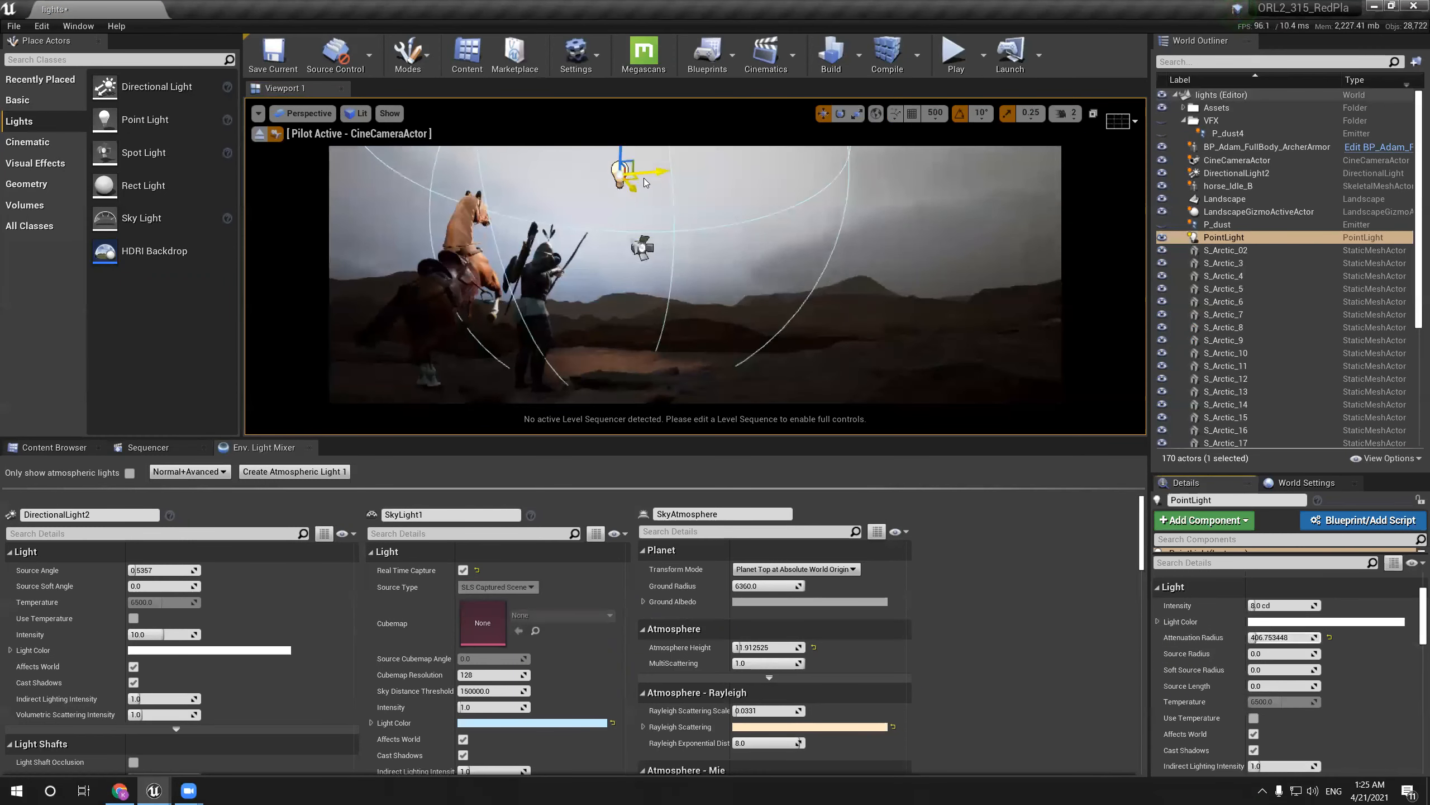
pyautogui.moveTo(643, 172); pyautogui.dragTo(583, 190)
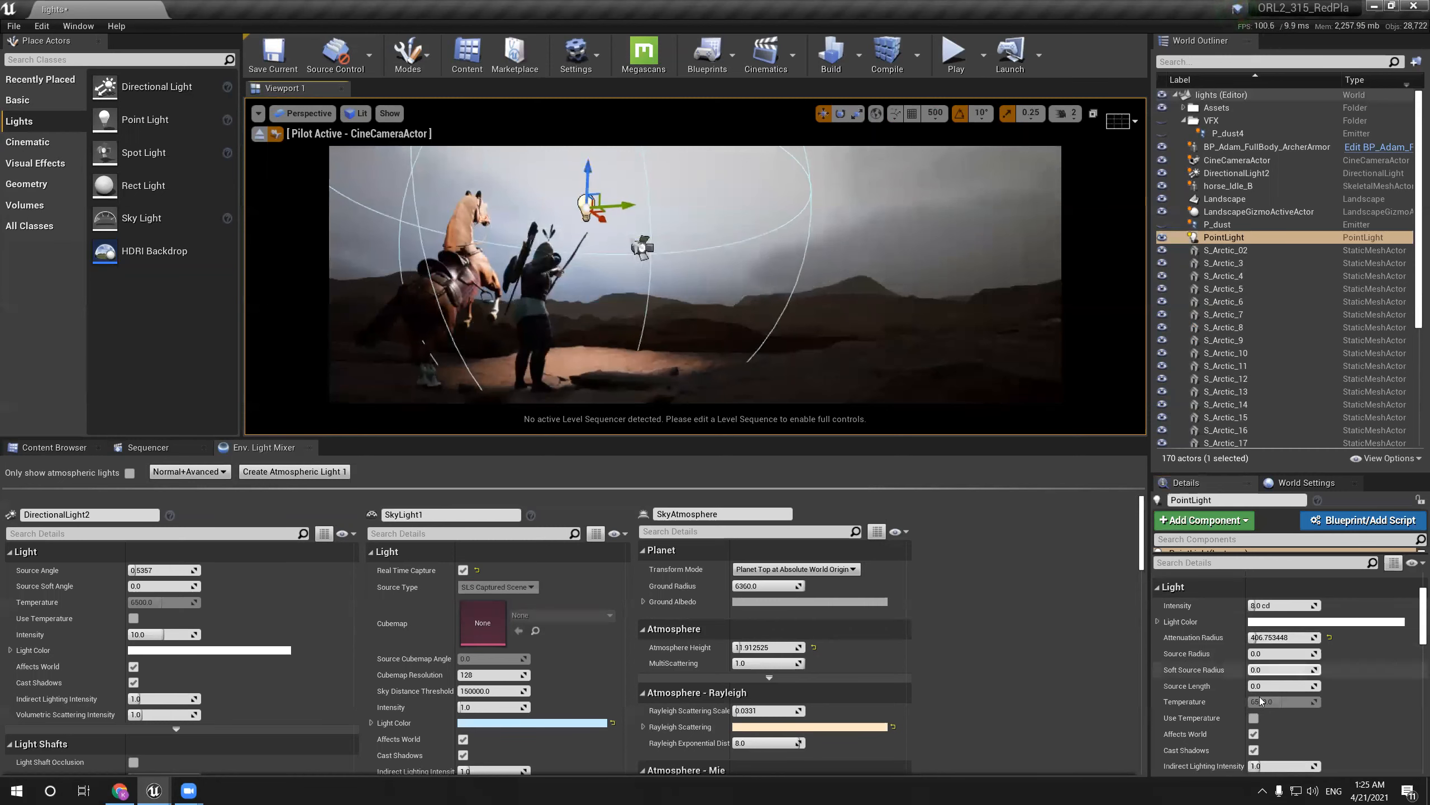
# Enable Use Temperature on the point light, setting Temperature to about 10188 and Intensity to about 1.22 cd
pyautogui.click(1254, 718)
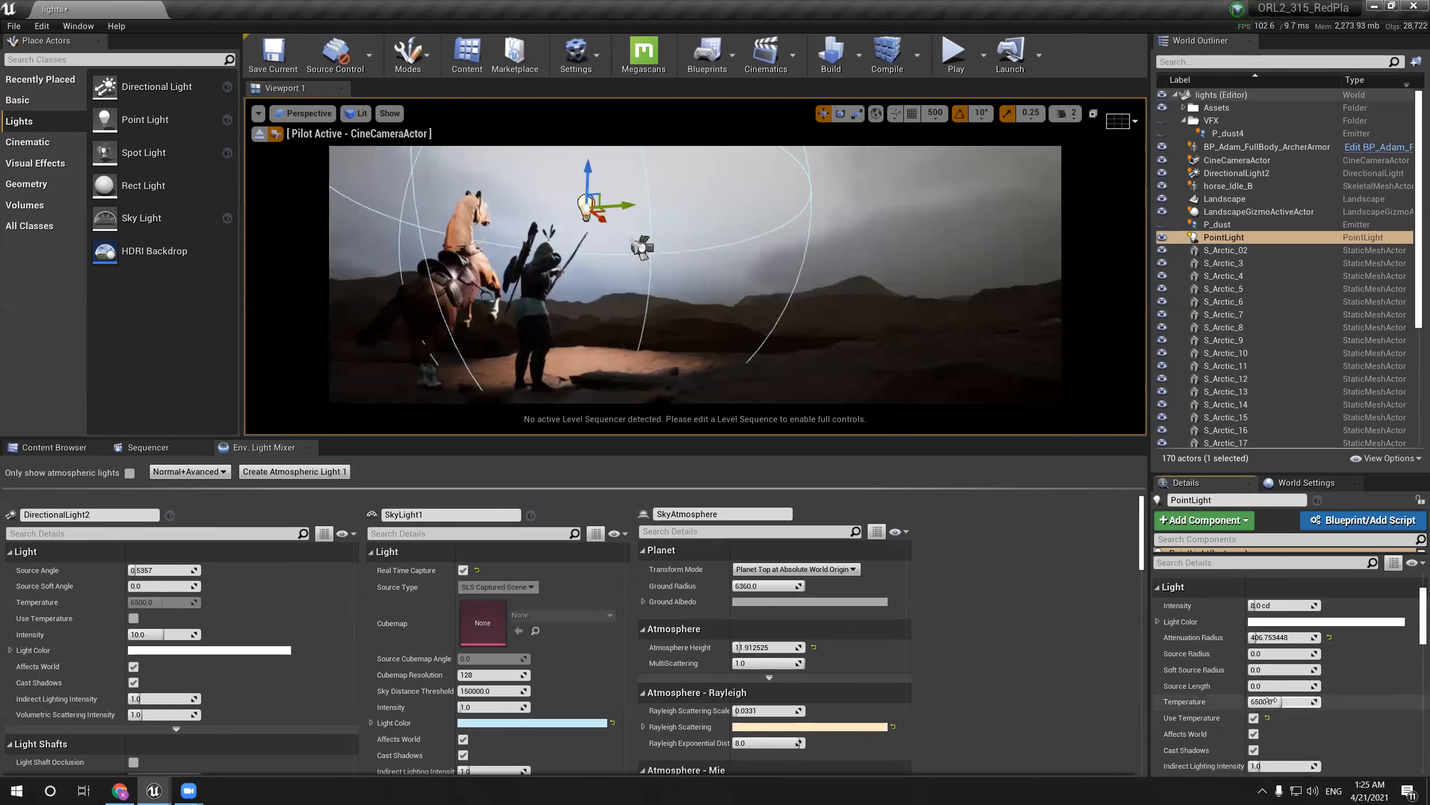
pyautogui.moveTo(1308, 701); pyautogui.dragTo(1307, 701)
pyautogui.moveTo(1267, 605); pyautogui.dragTo(1260, 606)
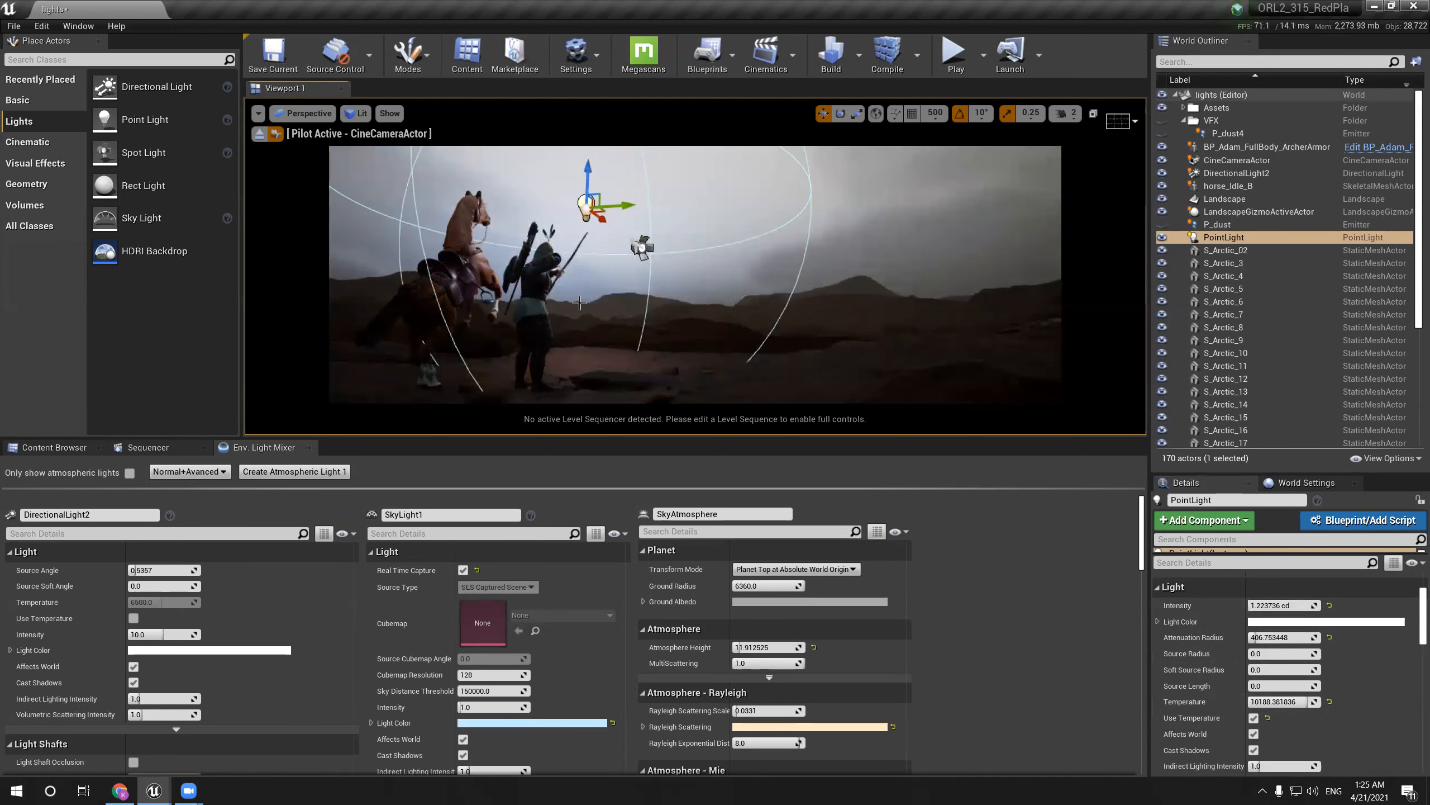
# Move the point light to just behind the horse's head in the full-screen camera view
pyautogui.press('F11')
pyautogui.moveTo(506, 265); pyautogui.dragTo(226, 247)
pyautogui.moveTo(216, 300); pyautogui.dragTo(187, 228)
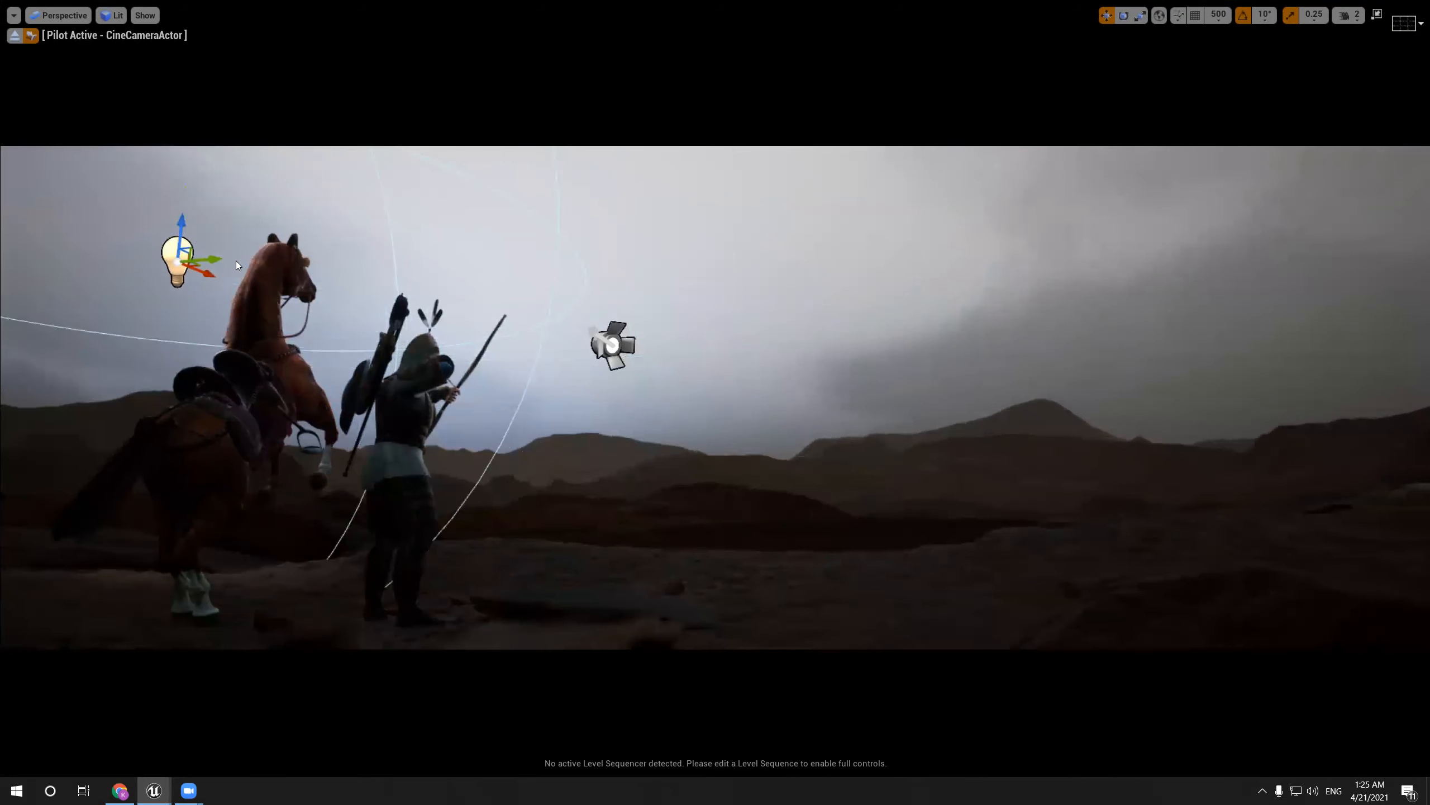
# Set the point light's Light Color to a warm cream with Hex sRGB FFF6DBFF
pyautogui.press('F11')
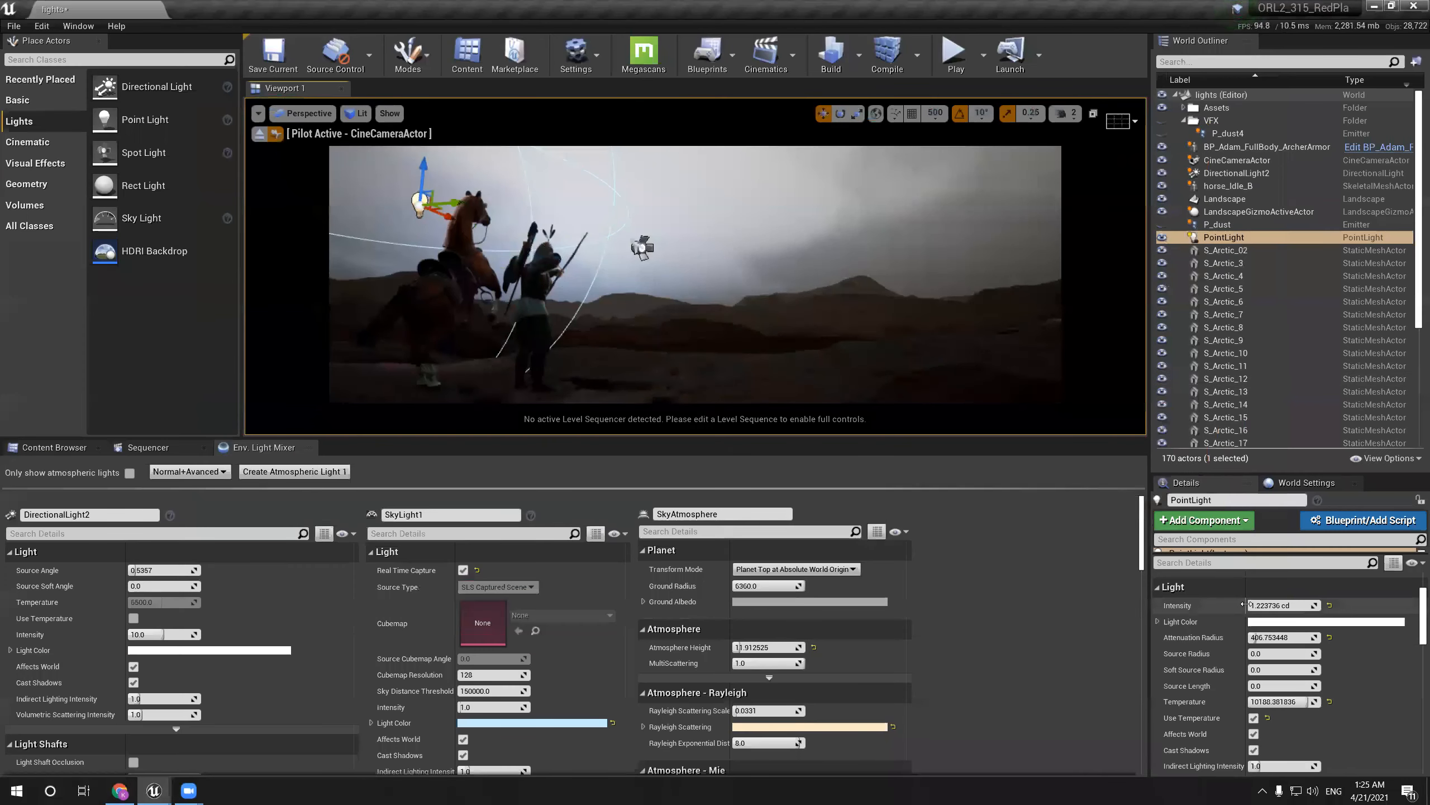
pyautogui.click(1272, 622)
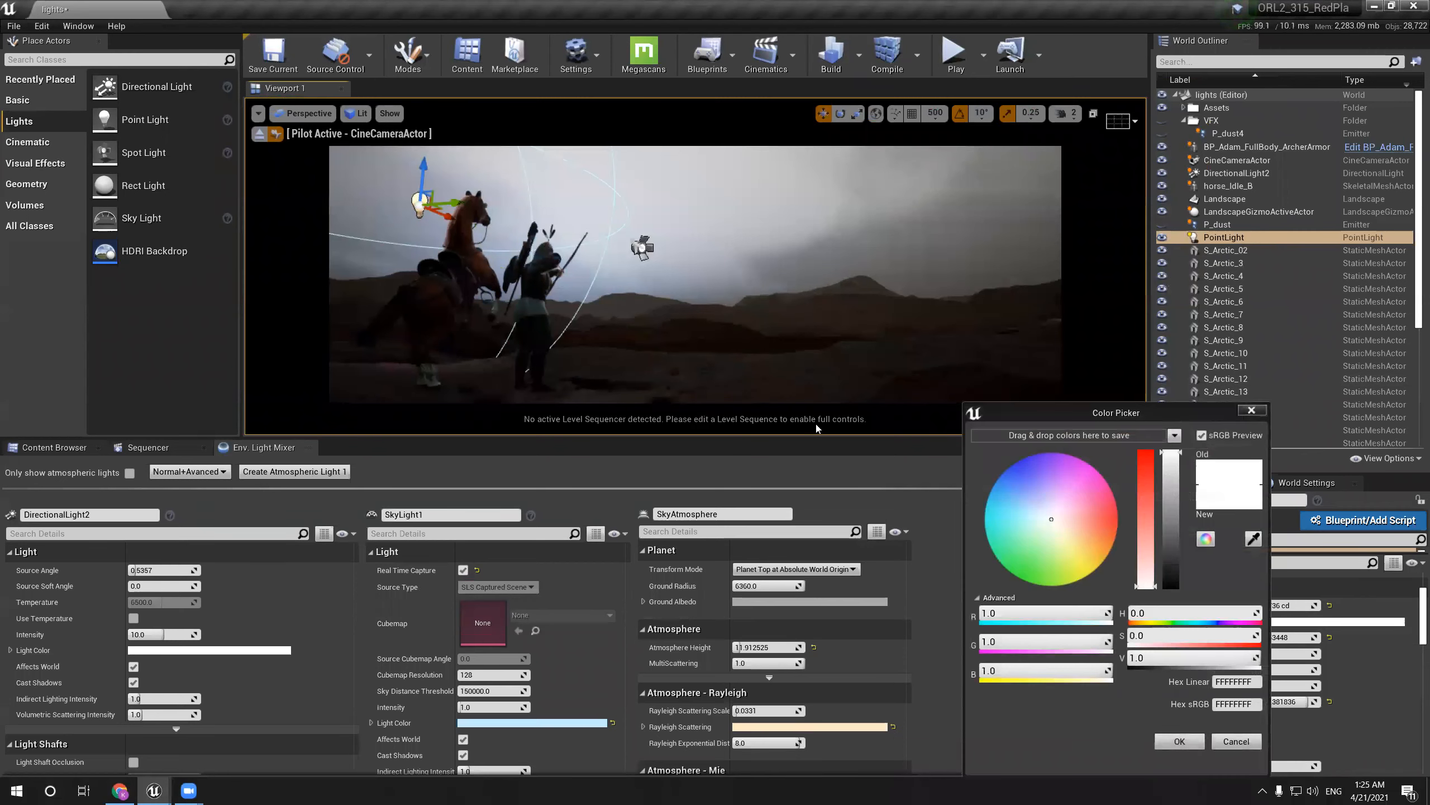
pyautogui.press('F11')
pyautogui.moveTo(1046, 515); pyautogui.dragTo(1065, 532)
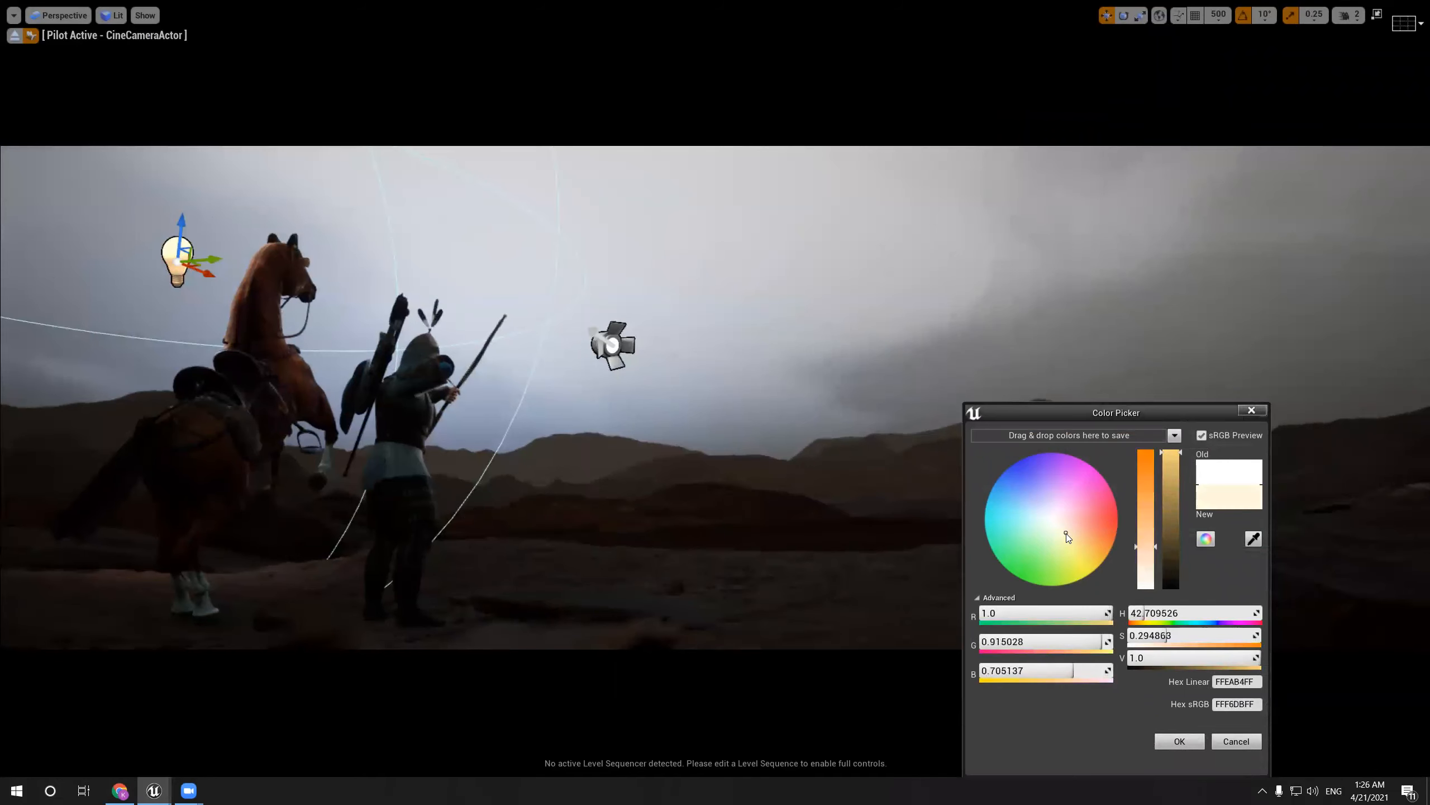
pyautogui.click(1179, 741)
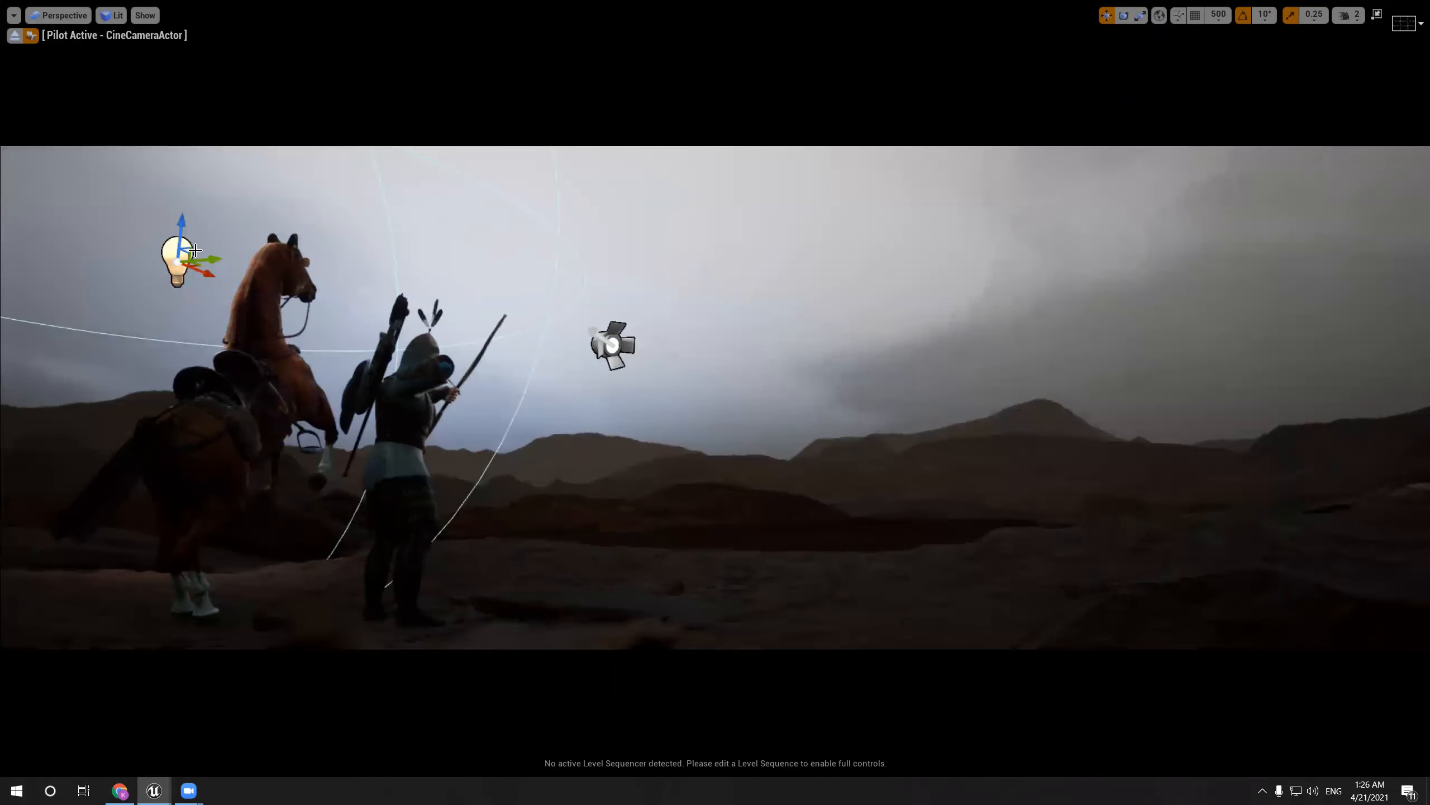
# Duplicate the warm point light twice, placing one copy over the plain beyond the archer and the other above the foreground rocks
pyautogui.keyDown('alt'); pyautogui.moveTo(200, 259); pyautogui.dragTo(828, 328); pyautogui.keyUp('alt')
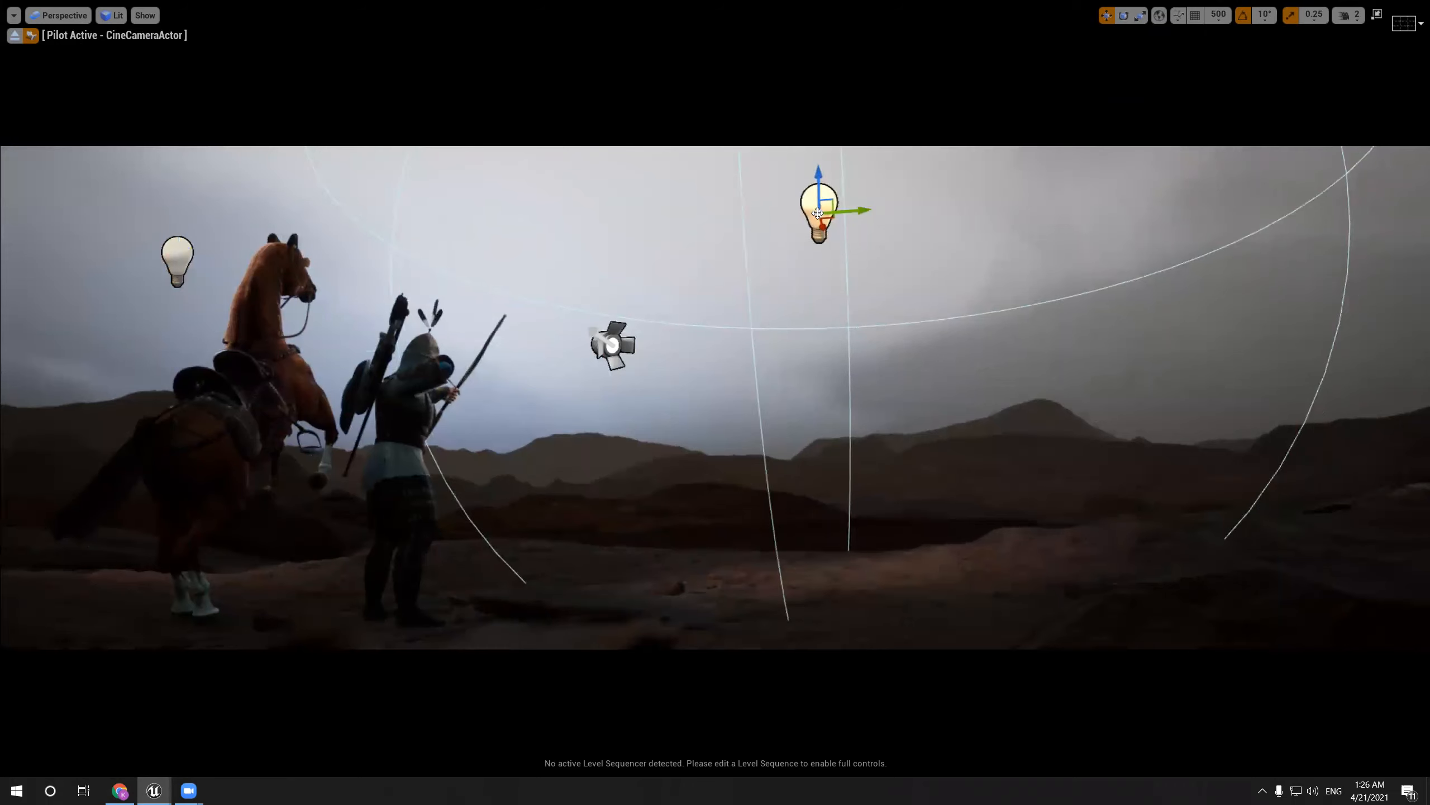
pyautogui.moveTo(819, 169); pyautogui.dragTo(851, 288)
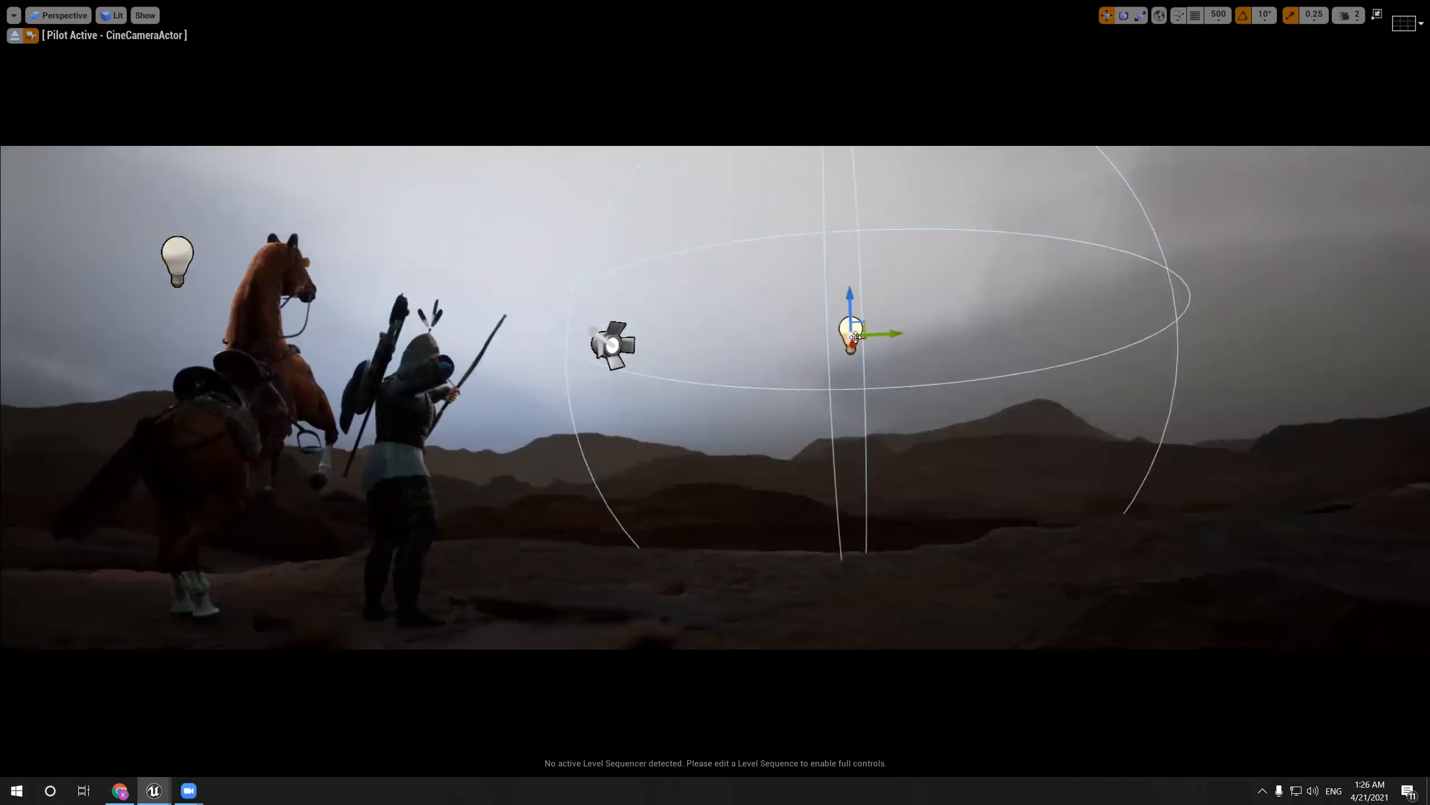
pyautogui.keyDown('alt'); pyautogui.moveTo(854, 342); pyautogui.dragTo(1008, 440); pyautogui.keyUp('alt')
pyautogui.click(13, 39)
pyautogui.moveTo(709, 281); pyautogui.dragTo(762, 307, button='right')
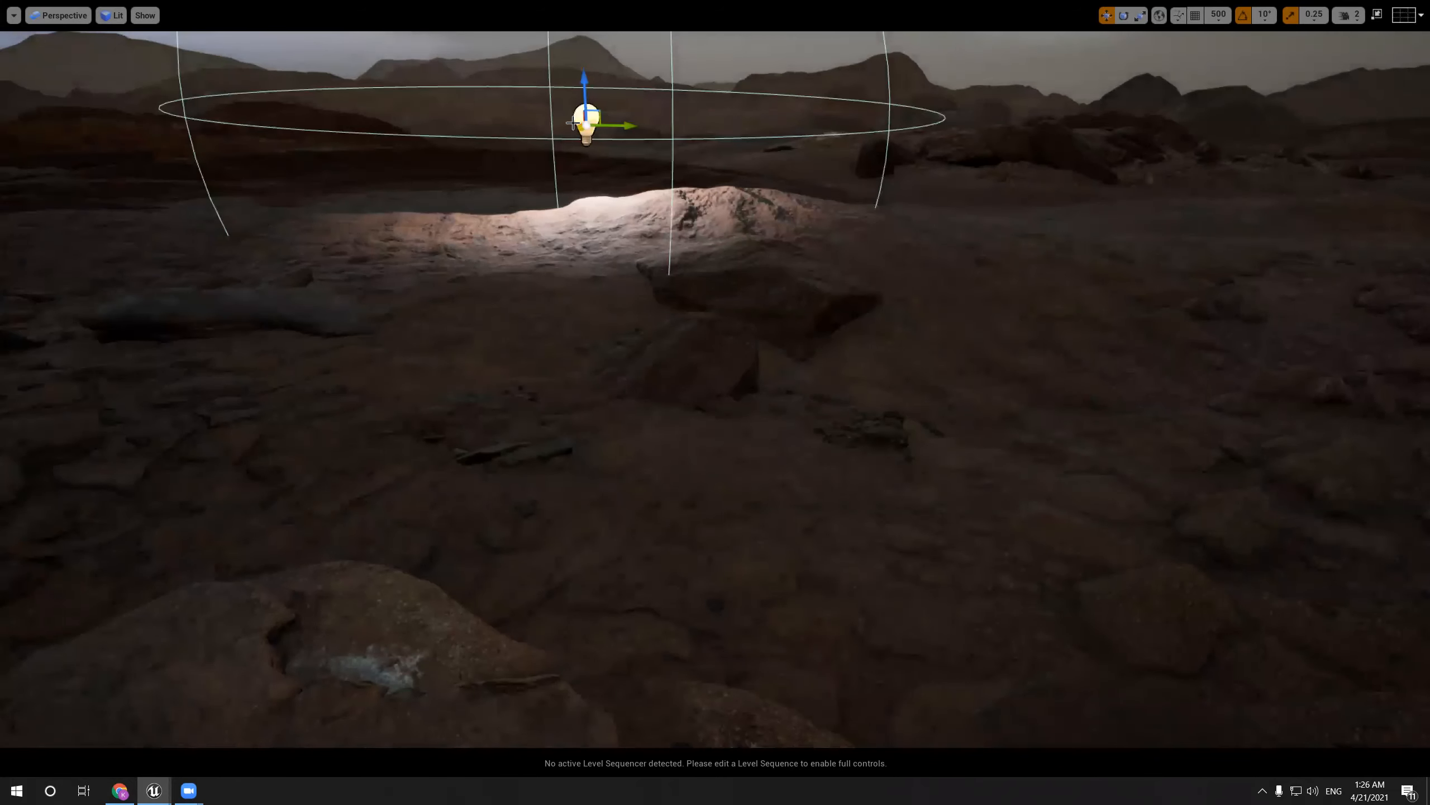
pyautogui.moveTo(580, 124); pyautogui.dragTo(613, 134)
pyautogui.moveTo(664, 200); pyautogui.dragTo(625, 181, button='right')
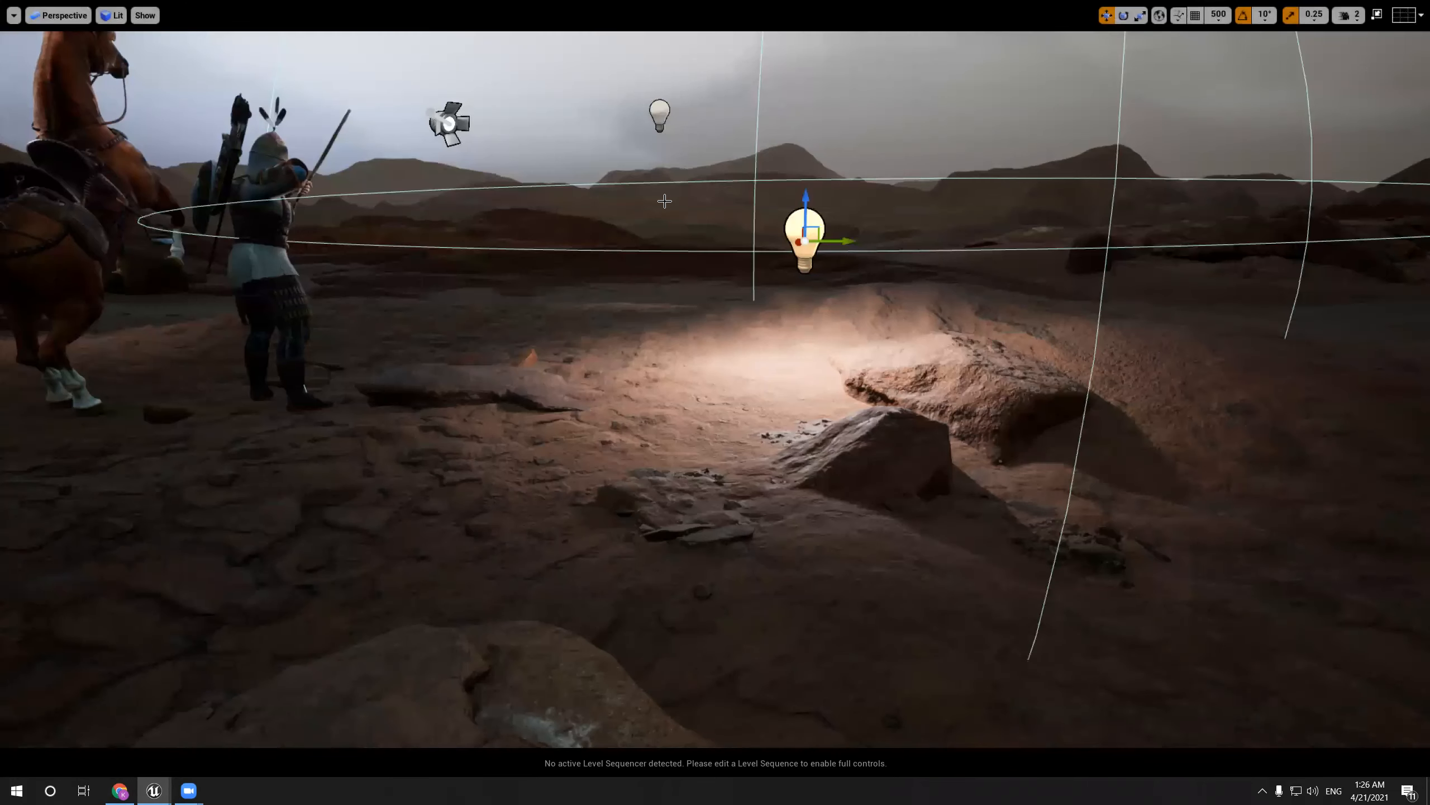
# Reduce the foreground point light's Attenuation Radius to about 192 and reposition it higher above the rocks
pyautogui.press('F11')
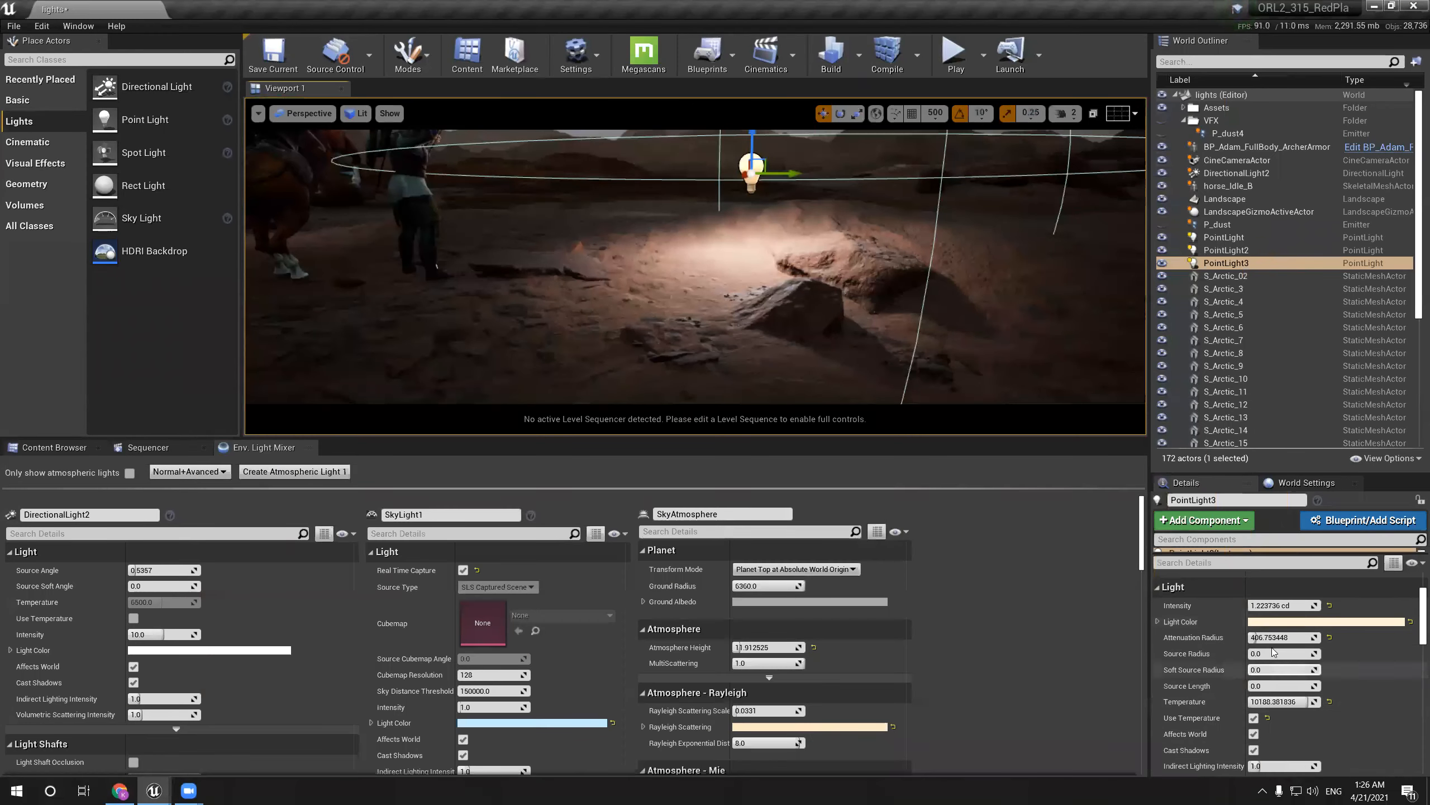
pyautogui.moveTo(1271, 635); pyautogui.dragTo(1233, 636)
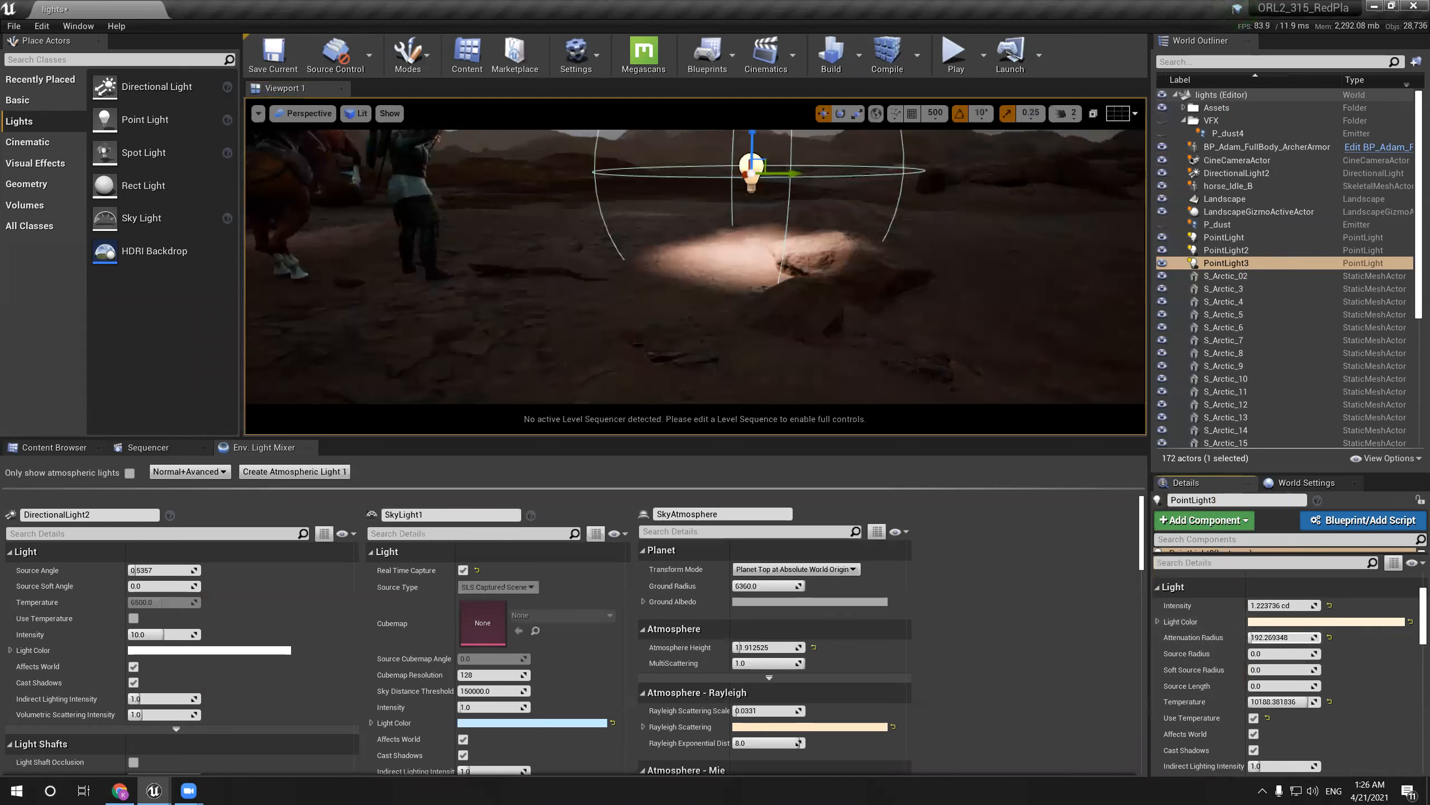
pyautogui.moveTo(777, 244); pyautogui.dragTo(770, 222, button='right')
pyautogui.moveTo(773, 210); pyautogui.dragTo(796, 152)
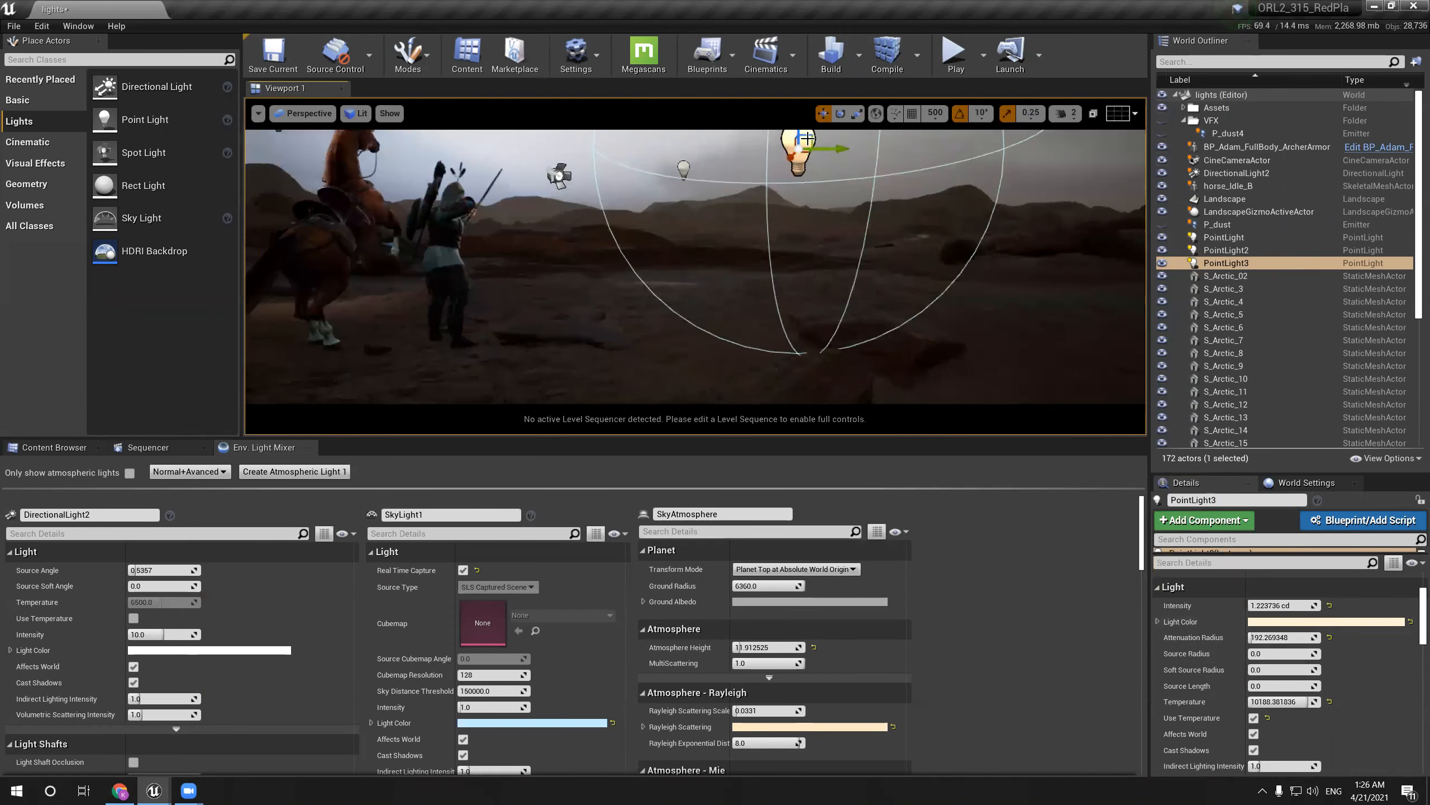
pyautogui.moveTo(802, 164); pyautogui.dragTo(794, 142, button='right')
pyautogui.moveTo(816, 194); pyautogui.dragTo(816, 208)
pyautogui.moveTo(816, 208); pyautogui.dragTo(815, 234, button='right')
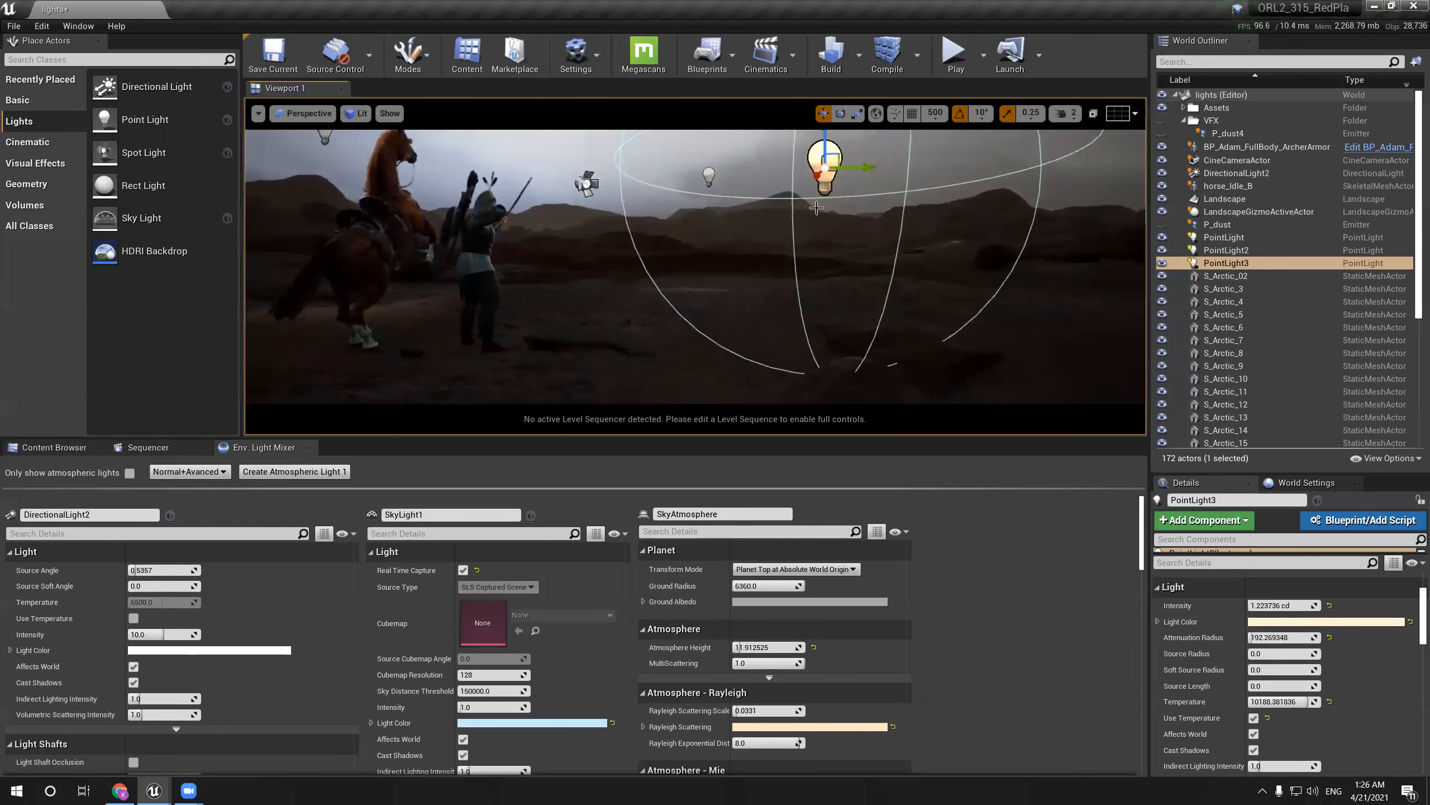
pyautogui.moveTo(837, 159); pyautogui.dragTo(827, 171)
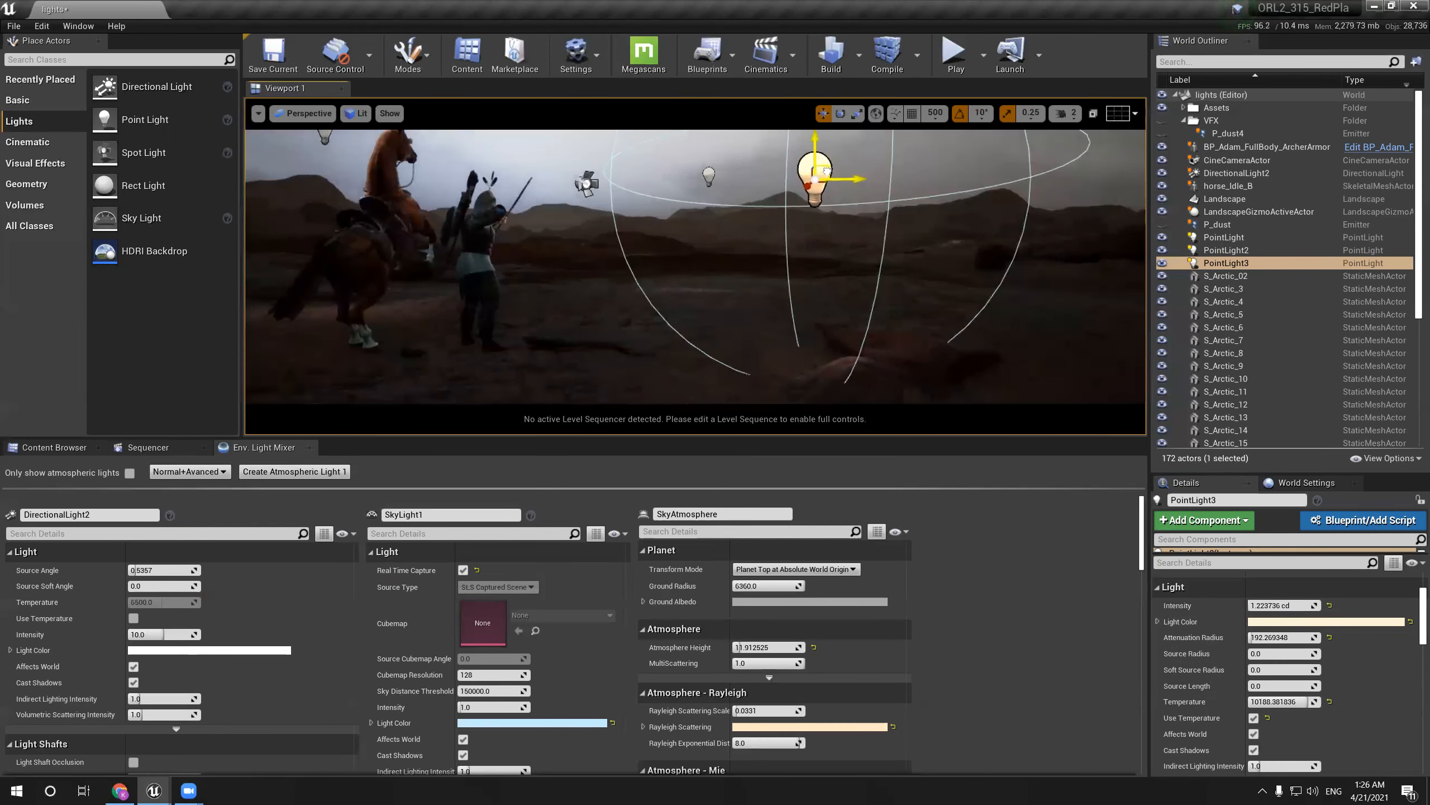
# Shift the foreground point light slightly toward the archer in the full-screen CineCameraActor view, undoing the last move
pyautogui.click(307, 114)
pyautogui.click(325, 269)
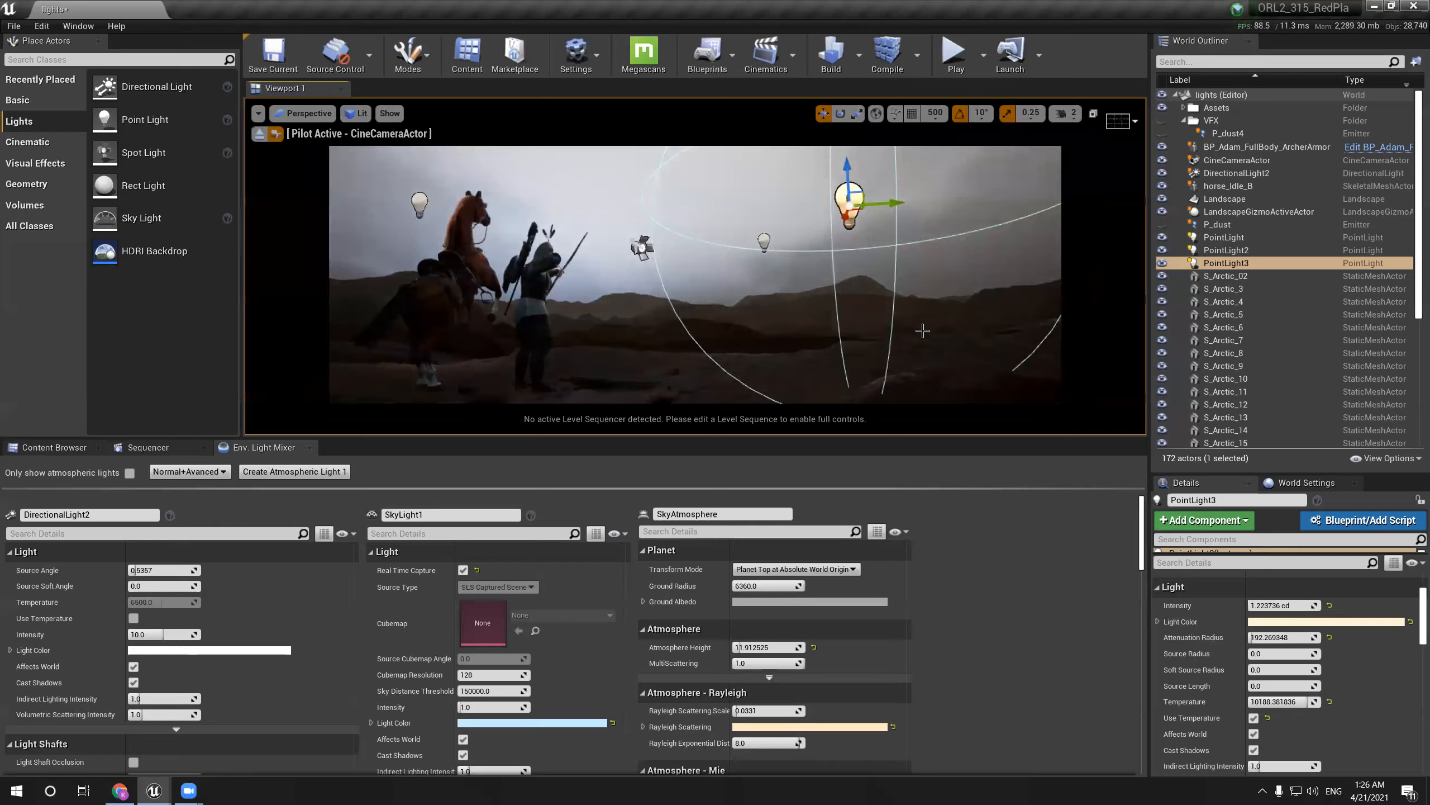
pyautogui.press('F11')
pyautogui.moveTo(1048, 262); pyautogui.dragTo(653, 327)
pyautogui.hotkey('ctrl', 'z')
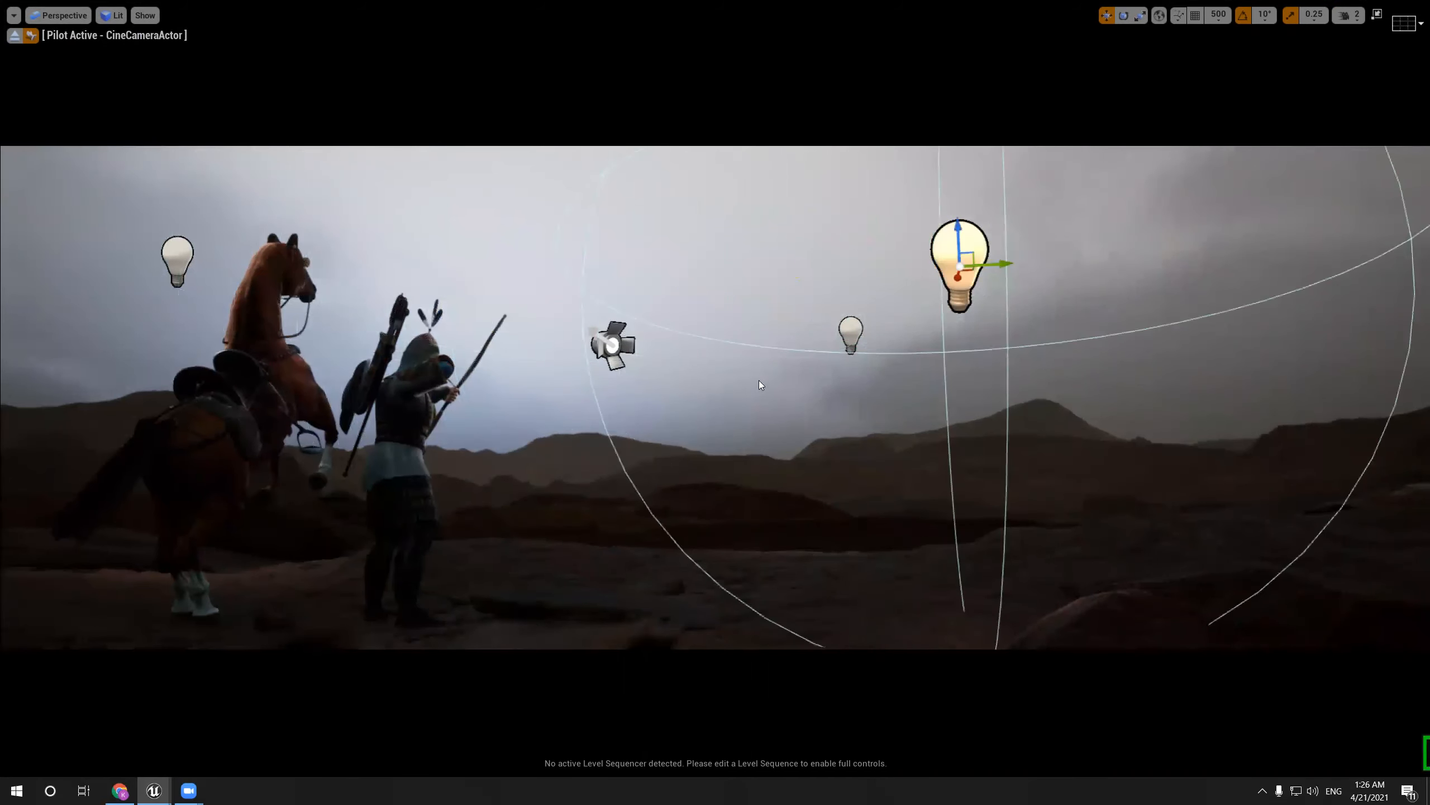
# Duplicate the foreground point light to above the right-hand foreground rock and compare the shot with the editor icons hidden
pyautogui.keyDown('alt'); pyautogui.moveTo(988, 267); pyautogui.dragTo(1215, 332); pyautogui.keyUp('alt')
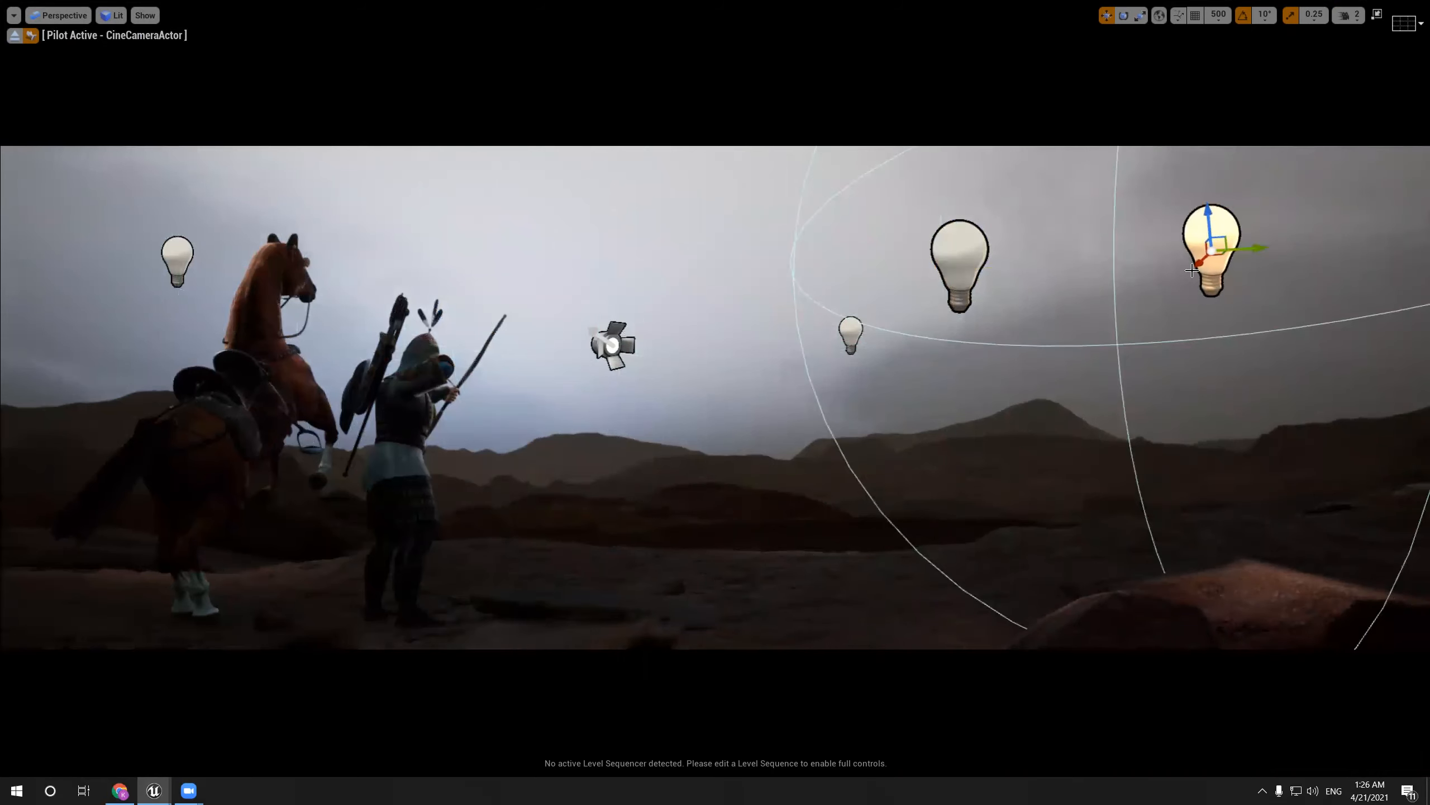
pyautogui.moveTo(1203, 259); pyautogui.dragTo(1232, 279)
pyautogui.press('g')
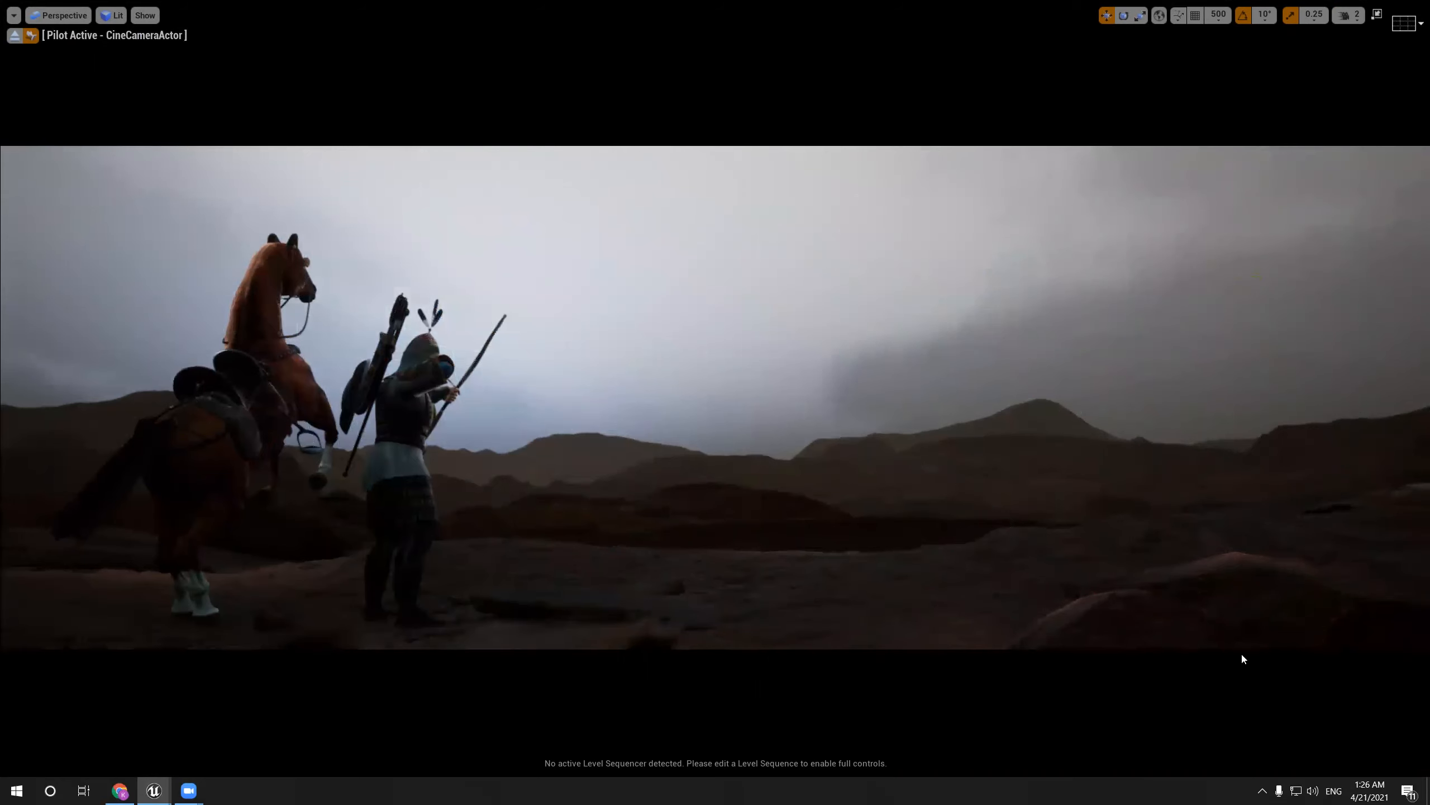
pyautogui.press('g')
pyautogui.press('g')
pyautogui.press('g')
# Try another point light copy pushed back into the landscape, with its Attenuation Radius set to about 1032
pyautogui.keyDown('alt'); pyautogui.moveTo(1193, 291); pyautogui.dragTo(961, 503); pyautogui.keyUp('alt')
pyautogui.click(14, 37)
pyautogui.press('e')
pyautogui.moveTo(960, 372); pyautogui.dragTo(945, 419, button='right')
pyautogui.moveTo(974, 303)
pyautogui.mouseDown(button='right')
pyautogui.moveTo(974, 285)
pyautogui.moveTo(982, 309)
pyautogui.mouseUp(button='right')
pyautogui.moveTo(970, 369); pyautogui.dragTo(829, 205)
pyautogui.moveTo(923, 195); pyautogui.dragTo(908, 160, button='right')
pyautogui.press('F11')
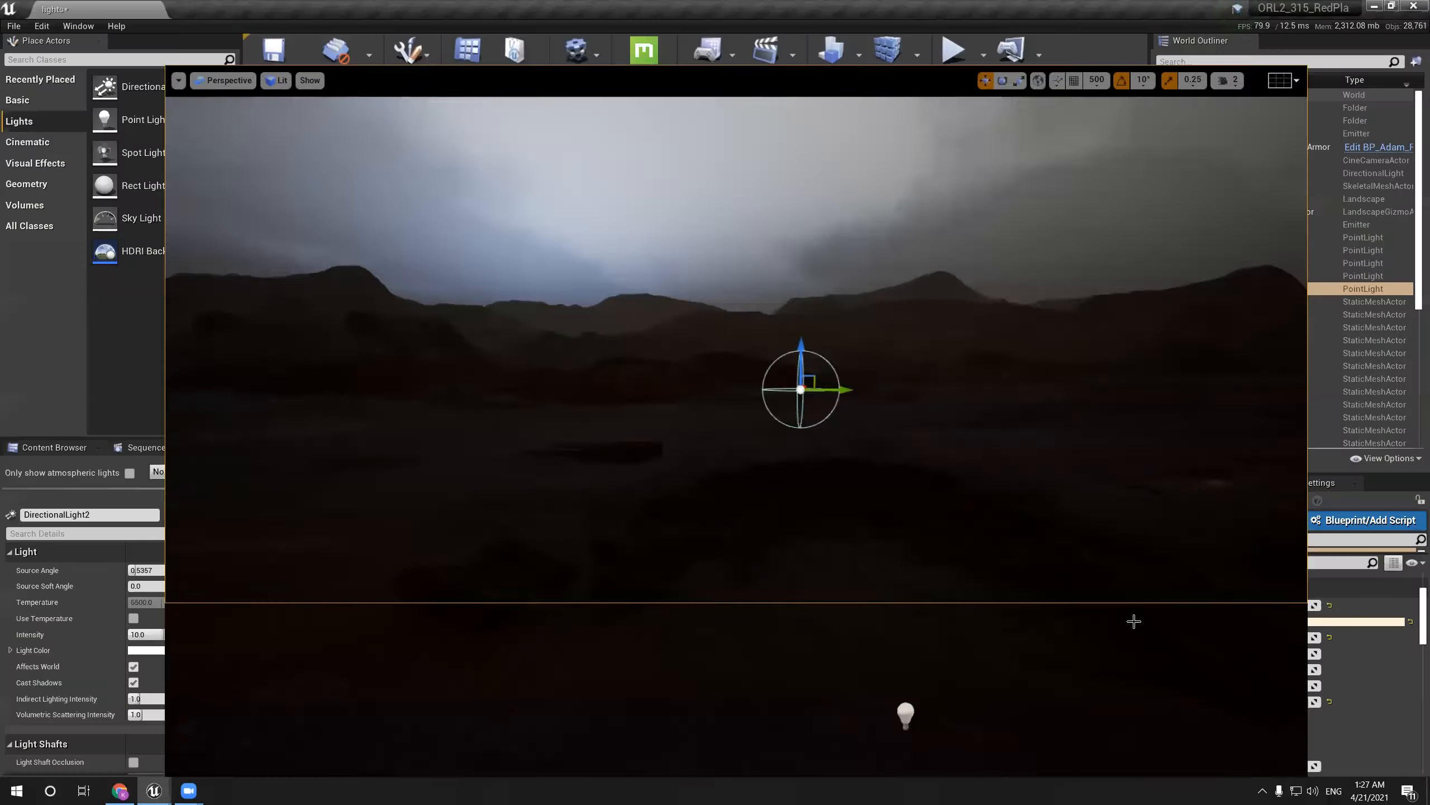
pyautogui.moveTo(1251, 637); pyautogui.dragTo(1268, 638)
# Try moving the new point light copy farther back until it lights the distant reddish hill
pyautogui.moveTo(808, 270); pyautogui.dragTo(796, 256, button='right')
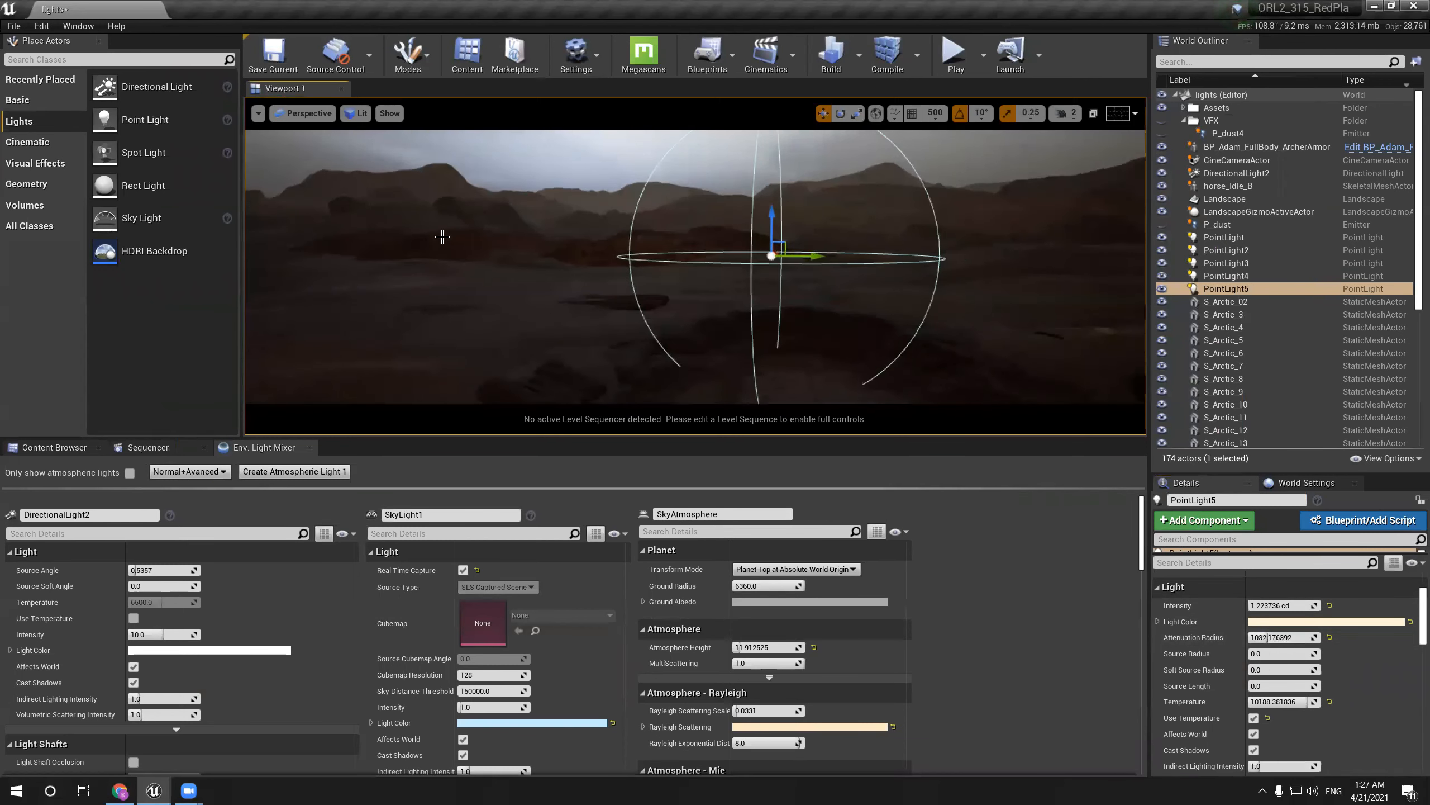
pyautogui.moveTo(440, 237); pyautogui.dragTo(483, 249, button='right')
pyautogui.press('F11')
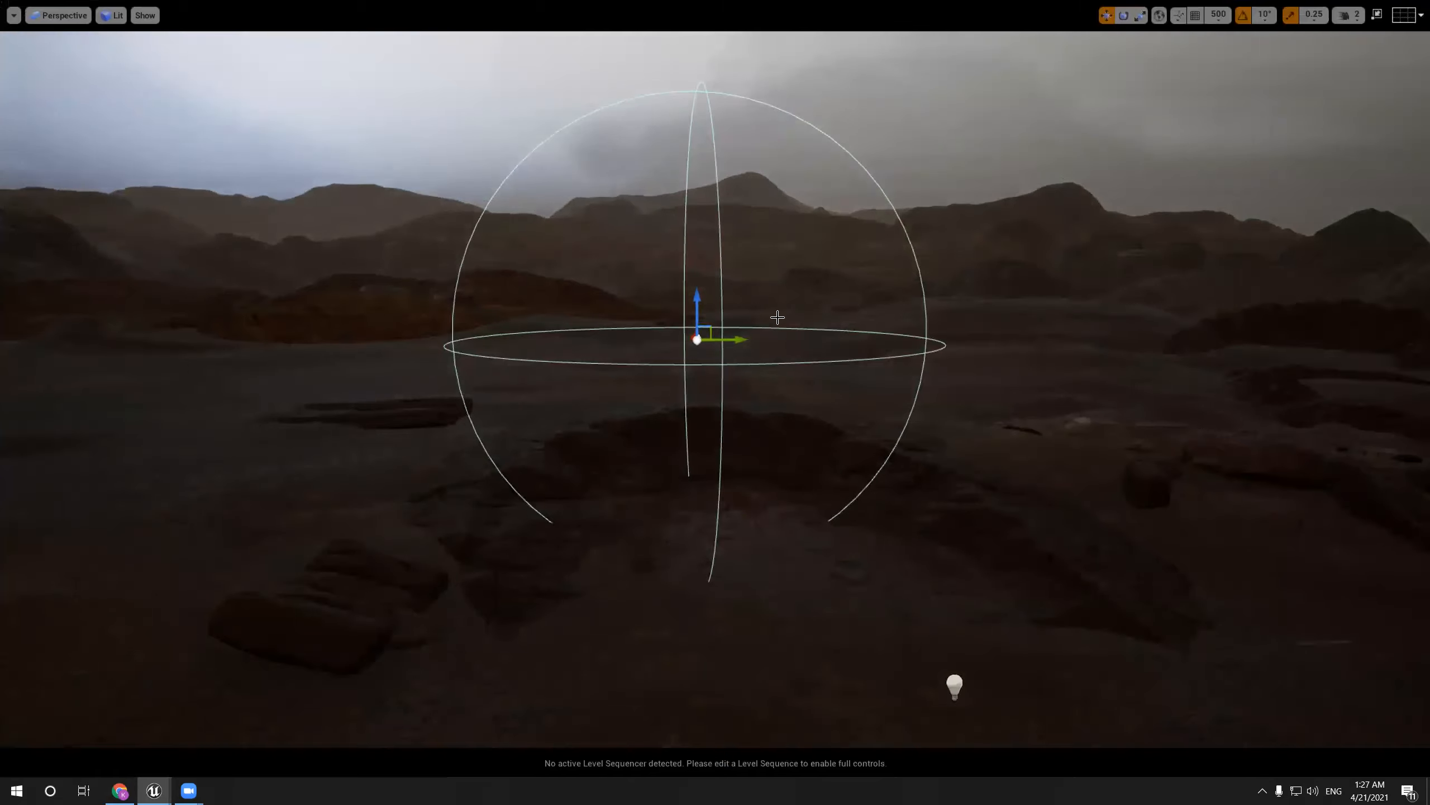
pyautogui.moveTo(695, 338); pyautogui.dragTo(589, 301)
pyautogui.moveTo(605, 286); pyautogui.dragTo(565, 261, button='right')
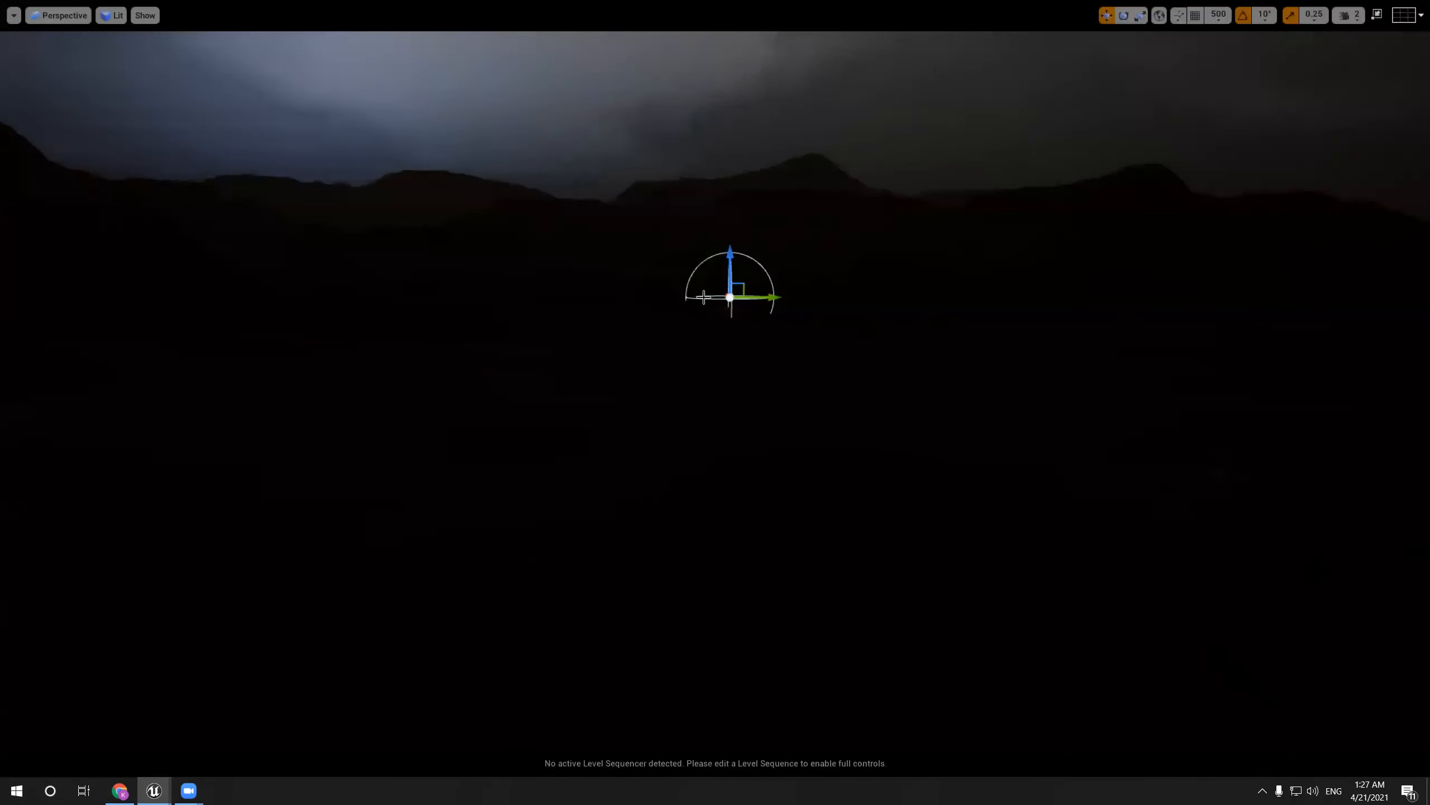
pyautogui.moveTo(741, 283); pyautogui.dragTo(622, 255)
pyautogui.press('f')
pyautogui.scroll(-7, 936, 377)
pyautogui.keyDown('alt'); pyautogui.moveTo(901, 367); pyautogui.dragTo(973, 388); pyautogui.keyUp('alt')
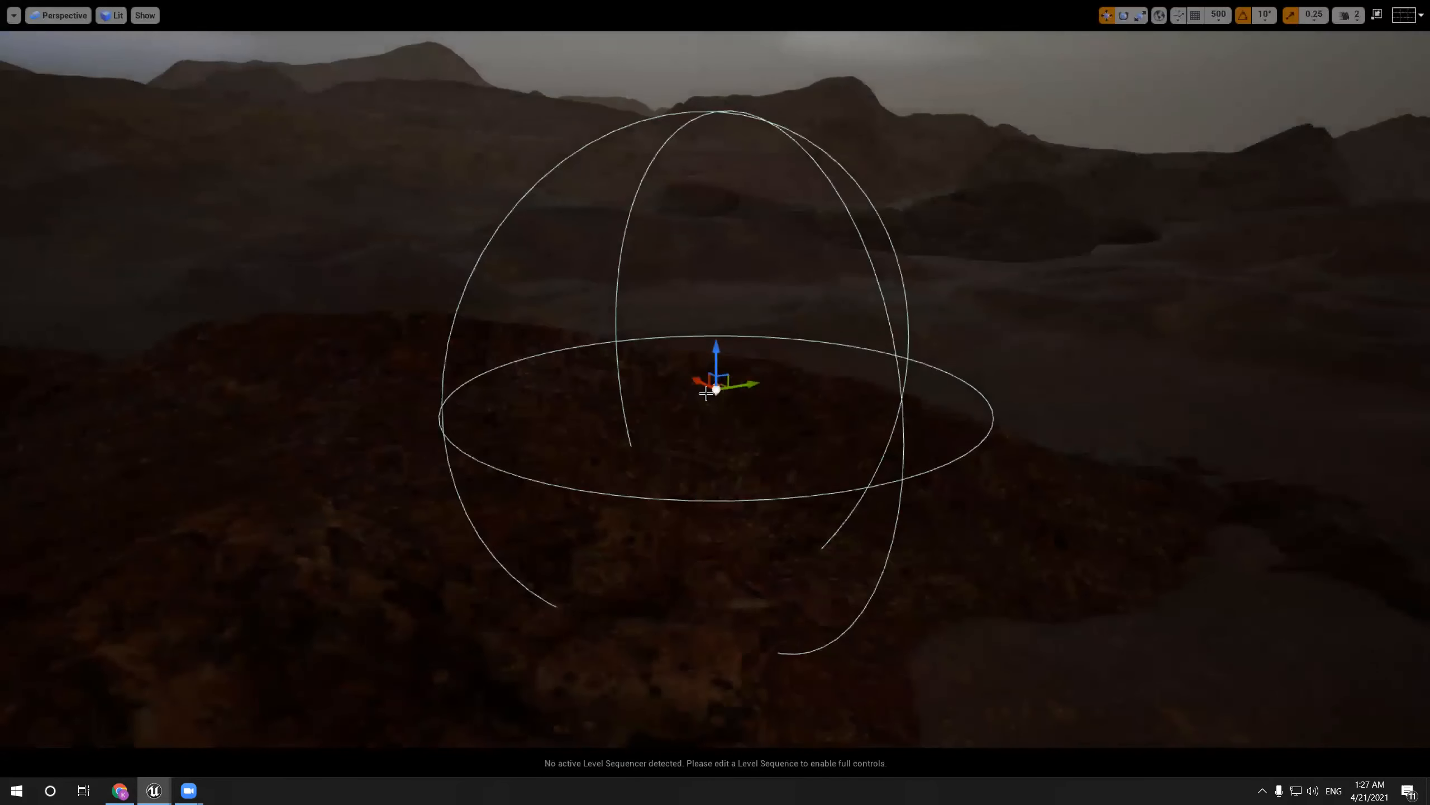
pyautogui.moveTo(702, 383); pyautogui.dragTo(578, 361)
# Try an Attenuation Radius of about 3222, Source Radius 16974, Soft Source Radius 305 and Source Length 108 on the distant point light in the CineCameraActor view
pyautogui.press('F11')
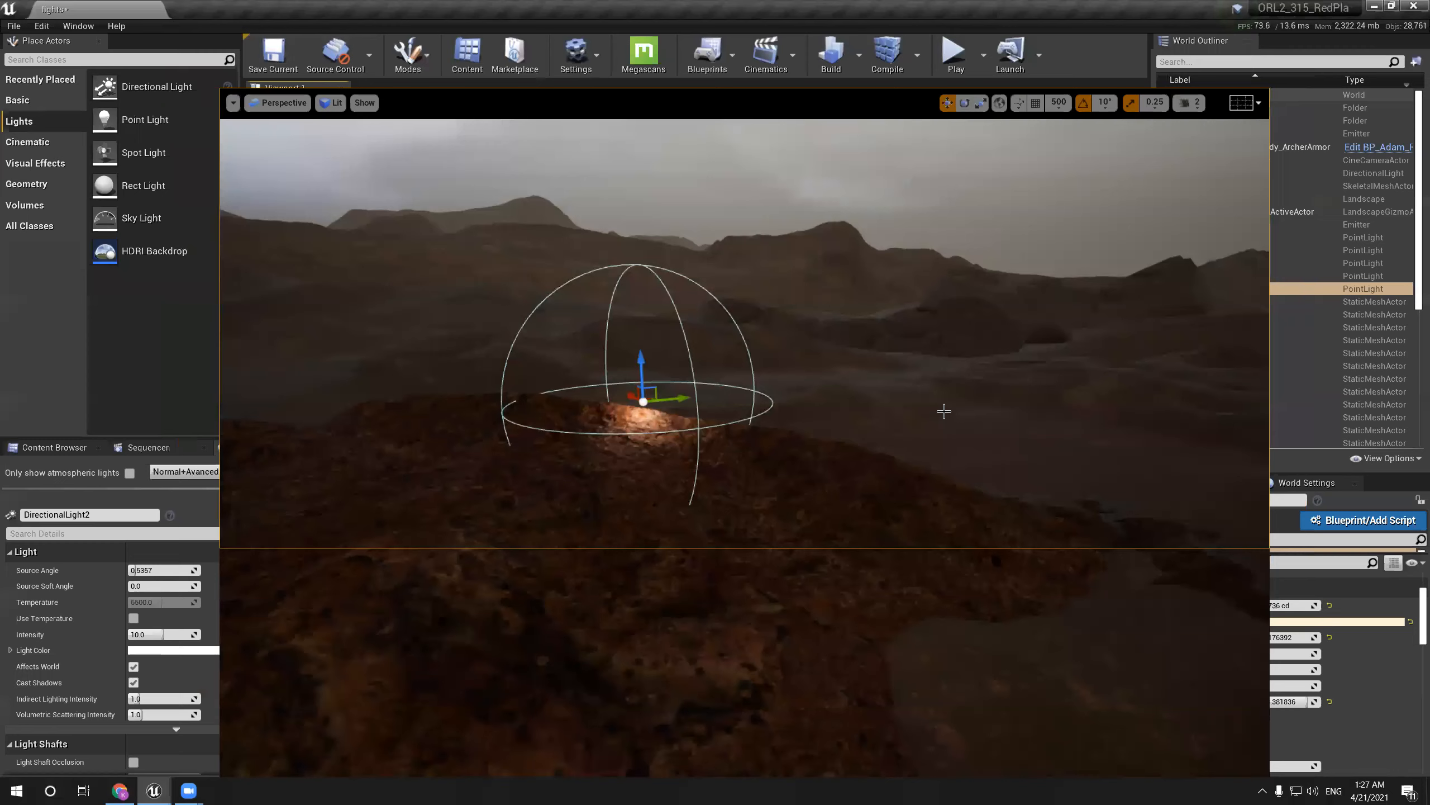
pyautogui.click(304, 113)
pyautogui.click(331, 265)
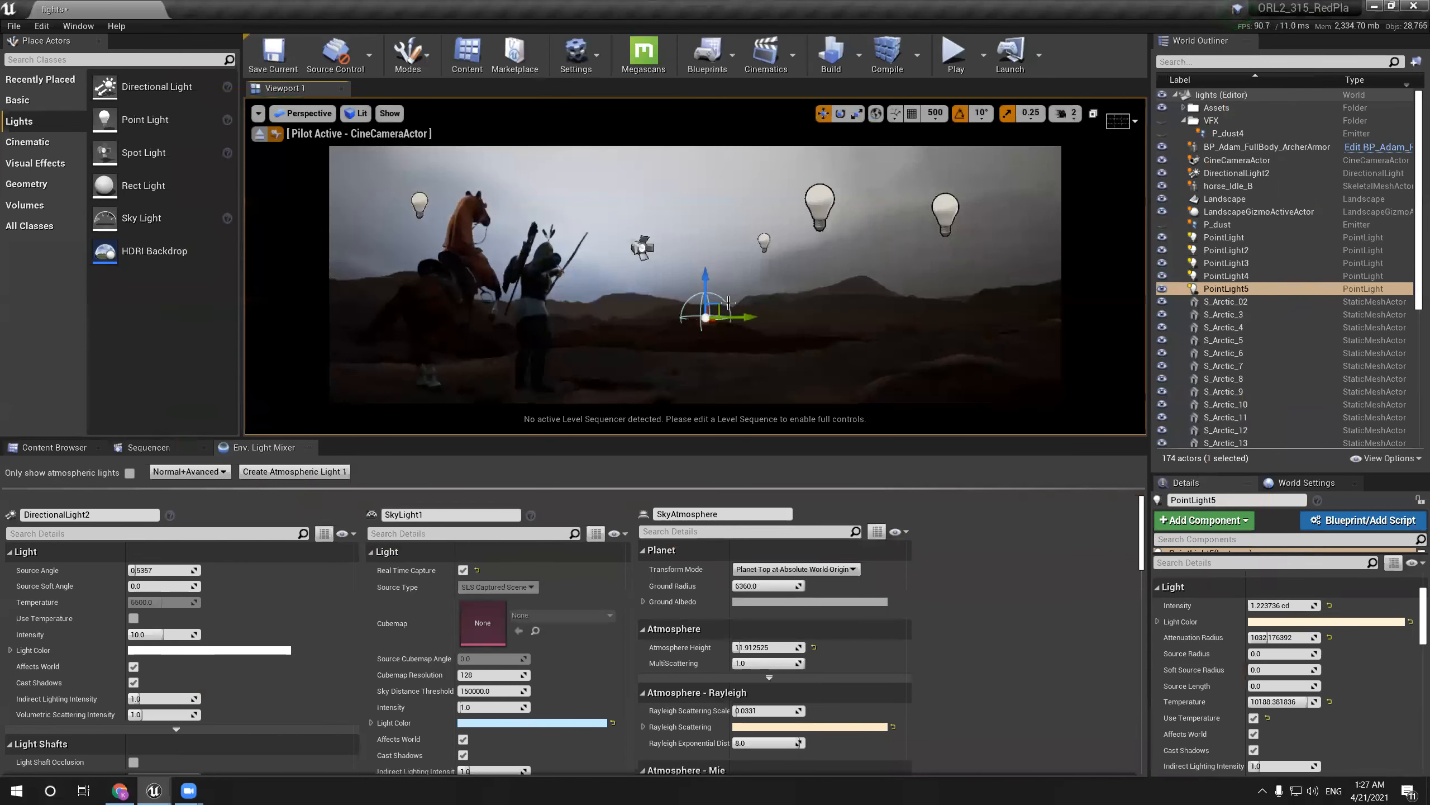
pyautogui.press('F11')
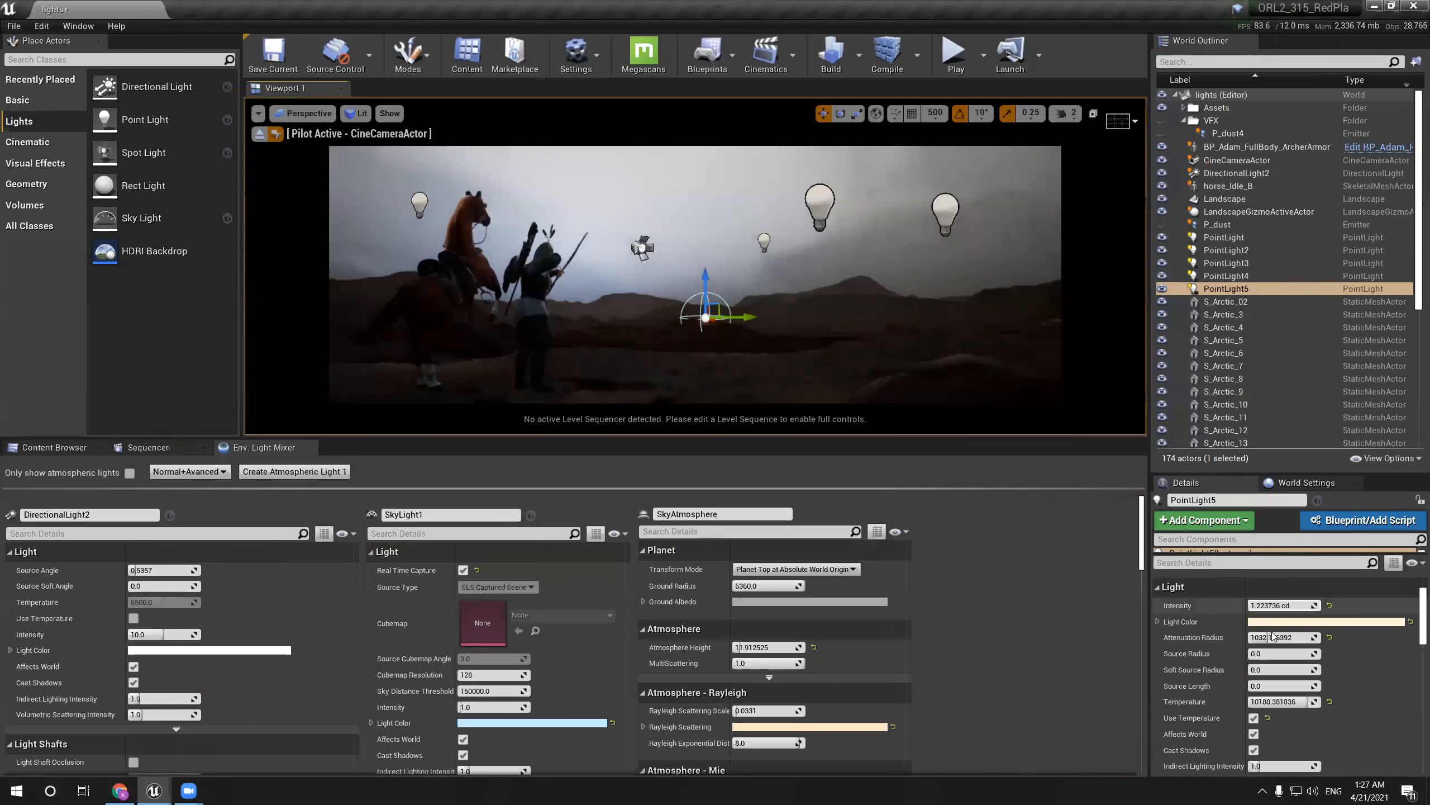
pyautogui.moveTo(1281, 637); pyautogui.dragTo(1312, 637)
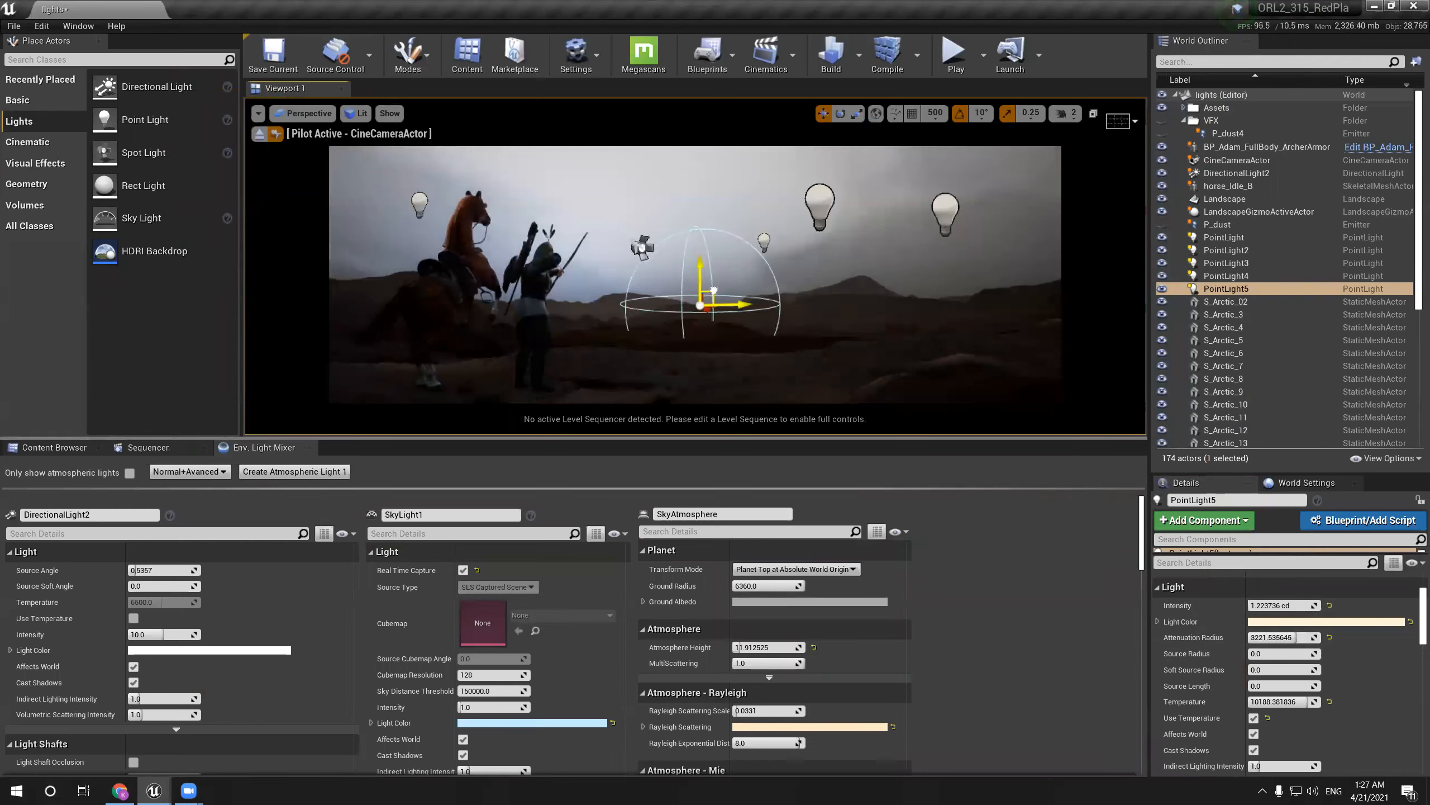
pyautogui.press('g')
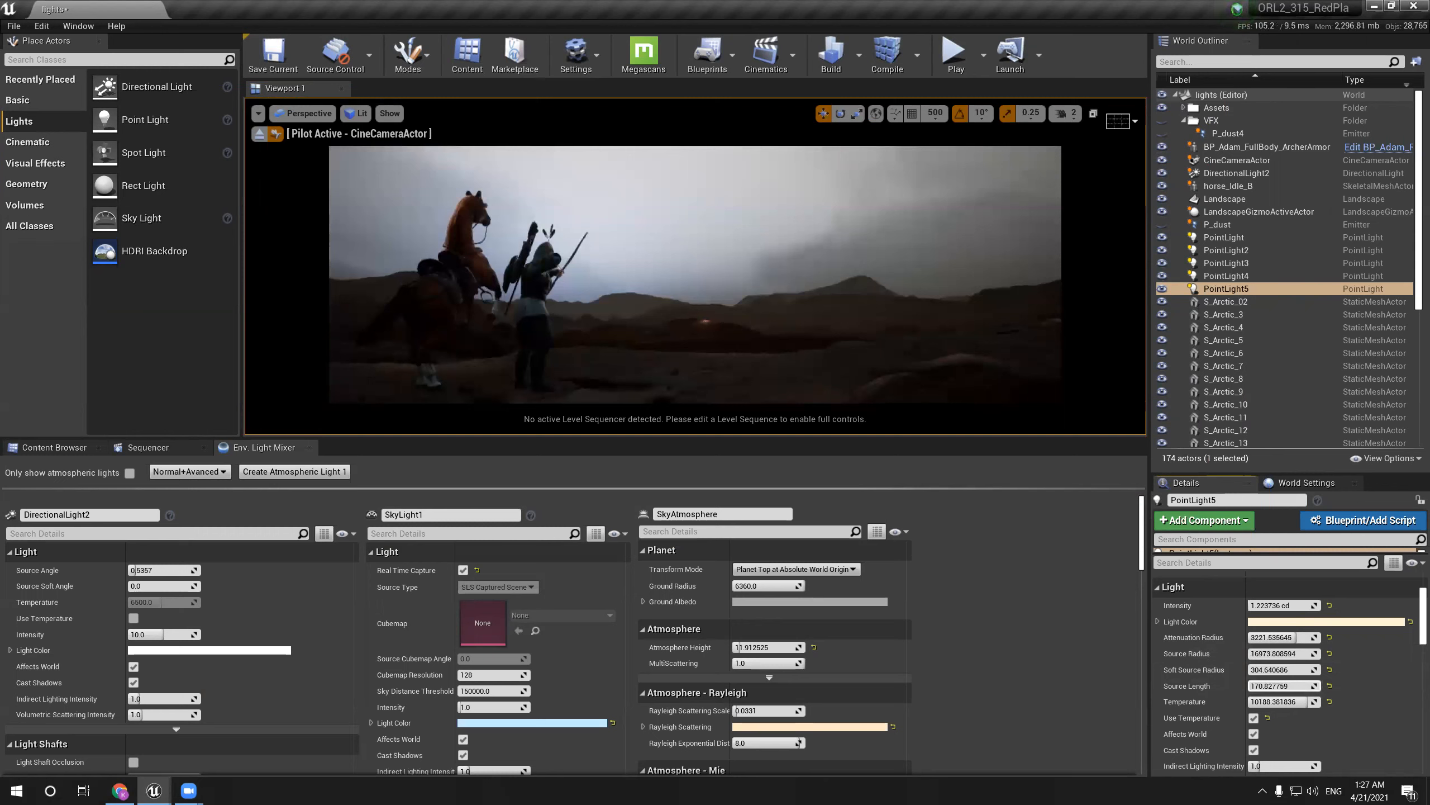
pyautogui.press('g')
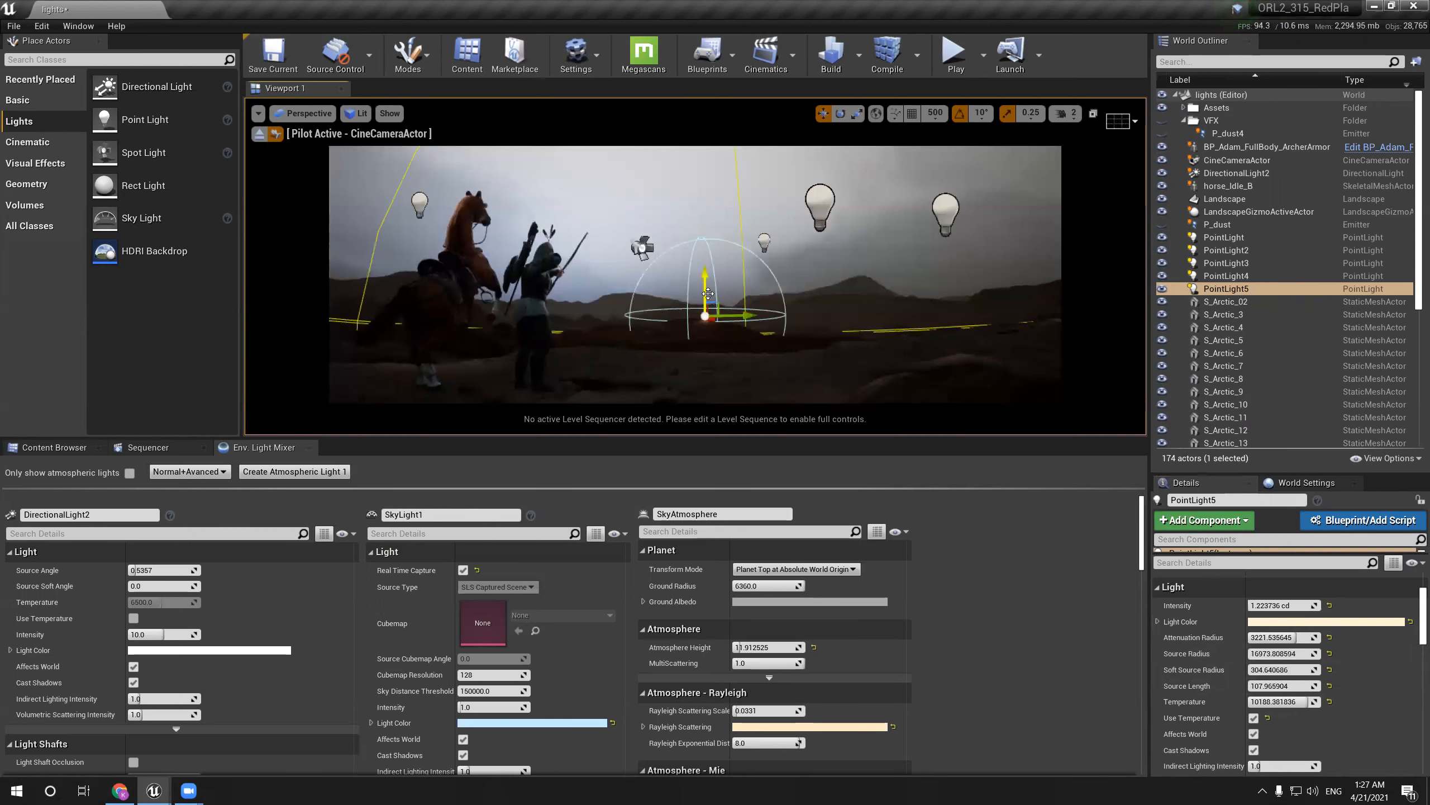
# Replace the distant point light with a spot light, setting its Intensity to 160 cd and Attenuation Radius to about 1984
pyautogui.moveTo(96, 151); pyautogui.dragTo(711, 324)
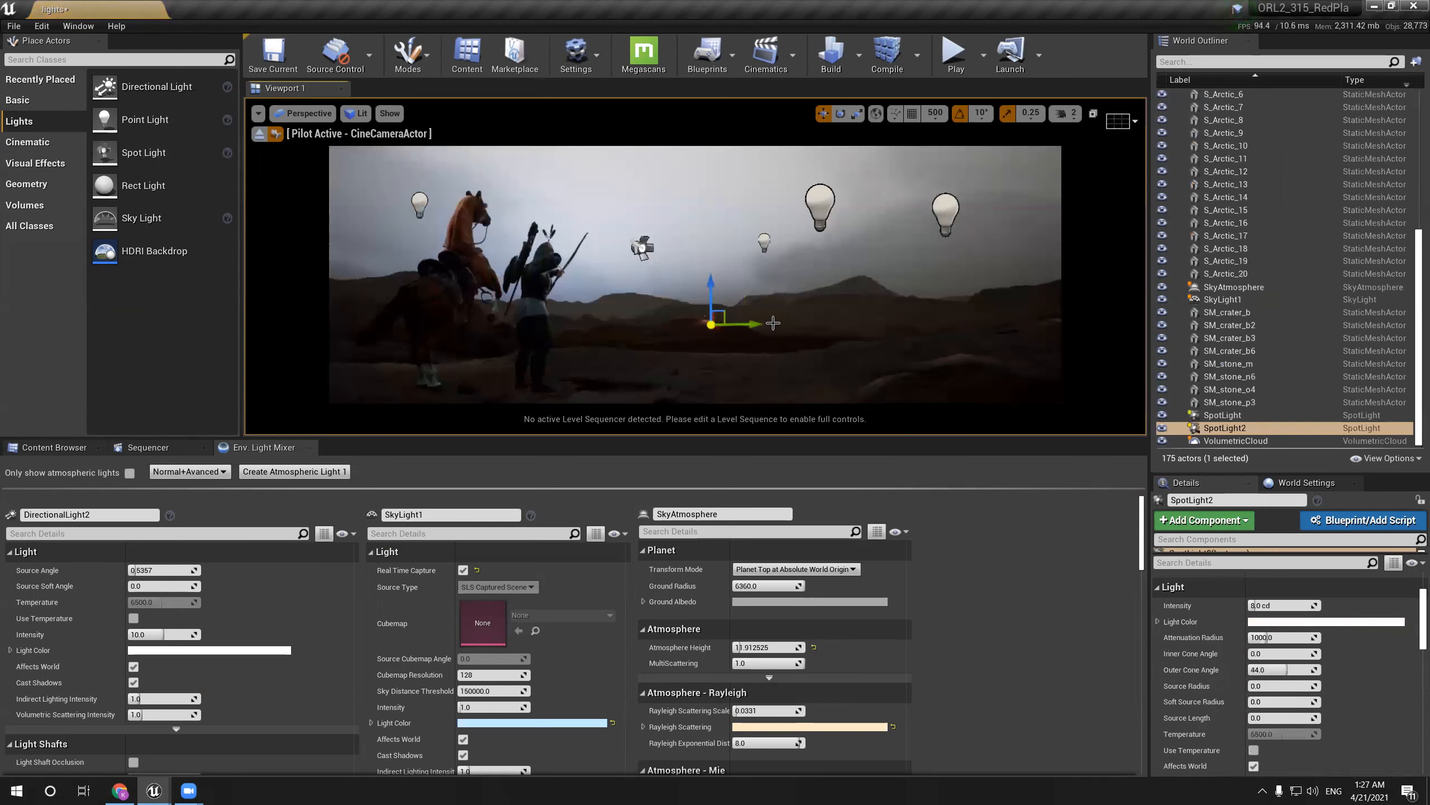
pyautogui.hotkey('ctrl', 'z')
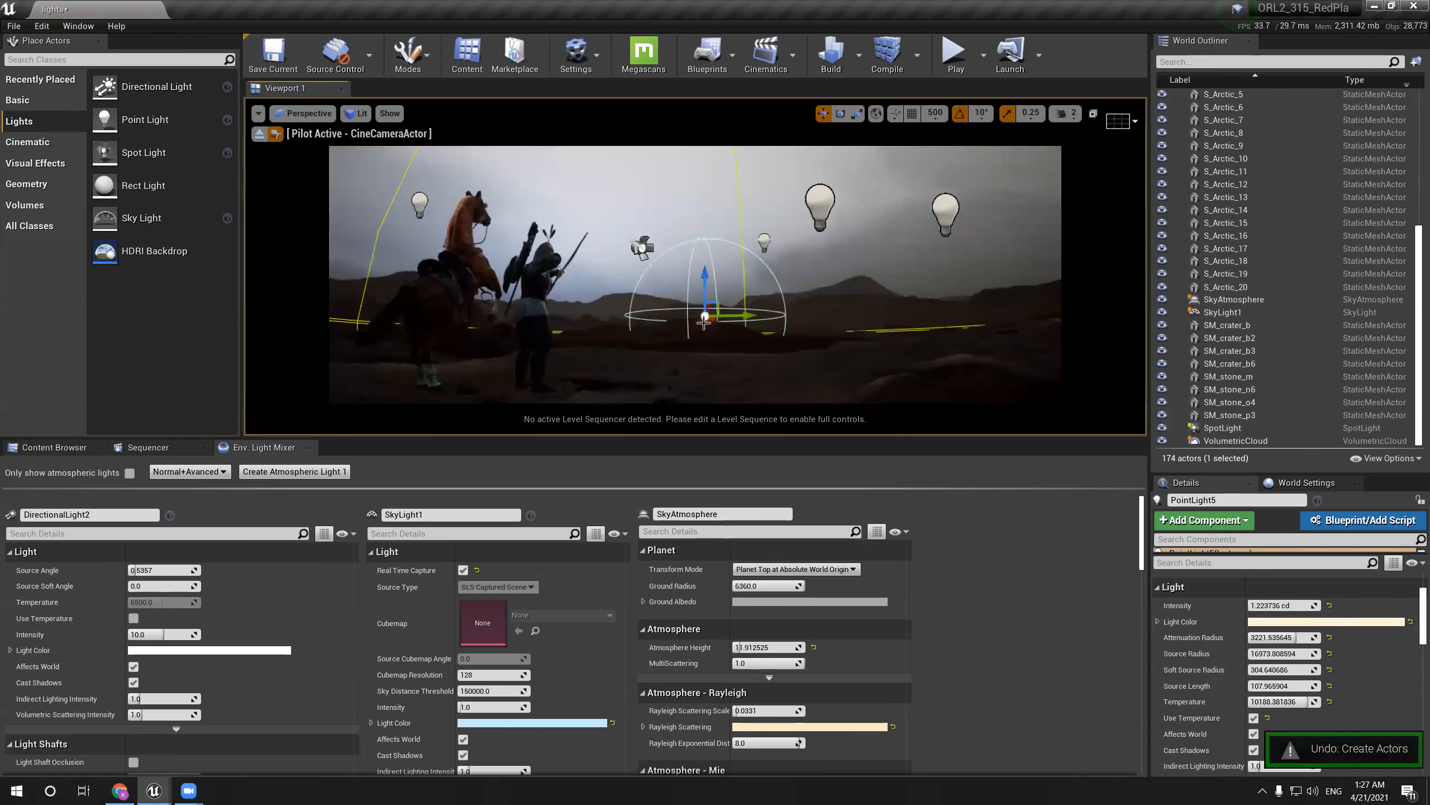
pyautogui.moveTo(133, 152); pyautogui.dragTo(706, 326)
pyautogui.click(260, 134)
pyautogui.press('f')
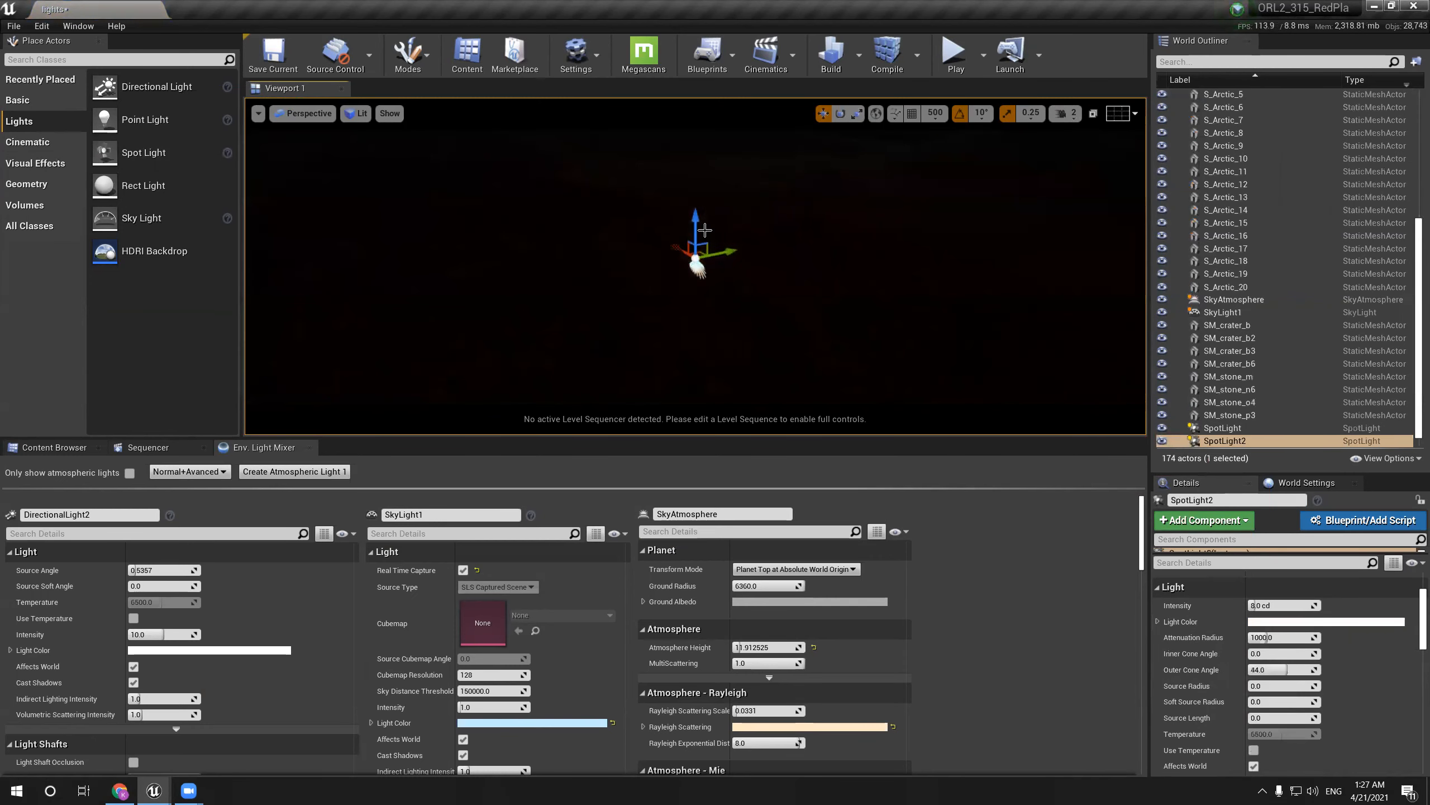
pyautogui.moveTo(1257, 636); pyautogui.dragTo(1311, 636)
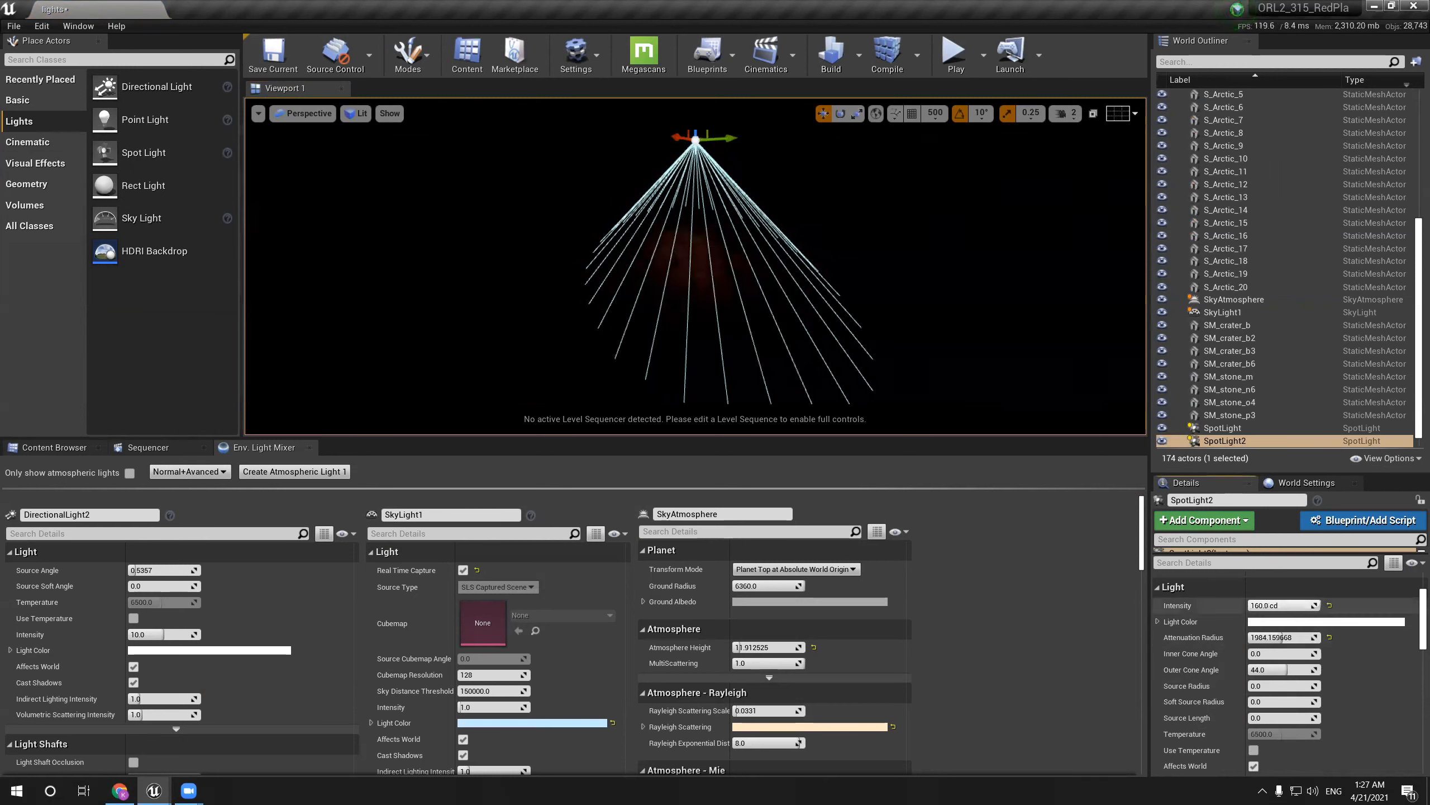
# Tilt the spot light toward the distant hillside and widen its Inner and Outer Cone Angles to 80
pyautogui.scroll(-3, 865, 145)
pyautogui.keyDown('alt'); pyautogui.moveTo(865, 180); pyautogui.dragTo(822, 283); pyautogui.keyUp('alt')
pyautogui.press('e')
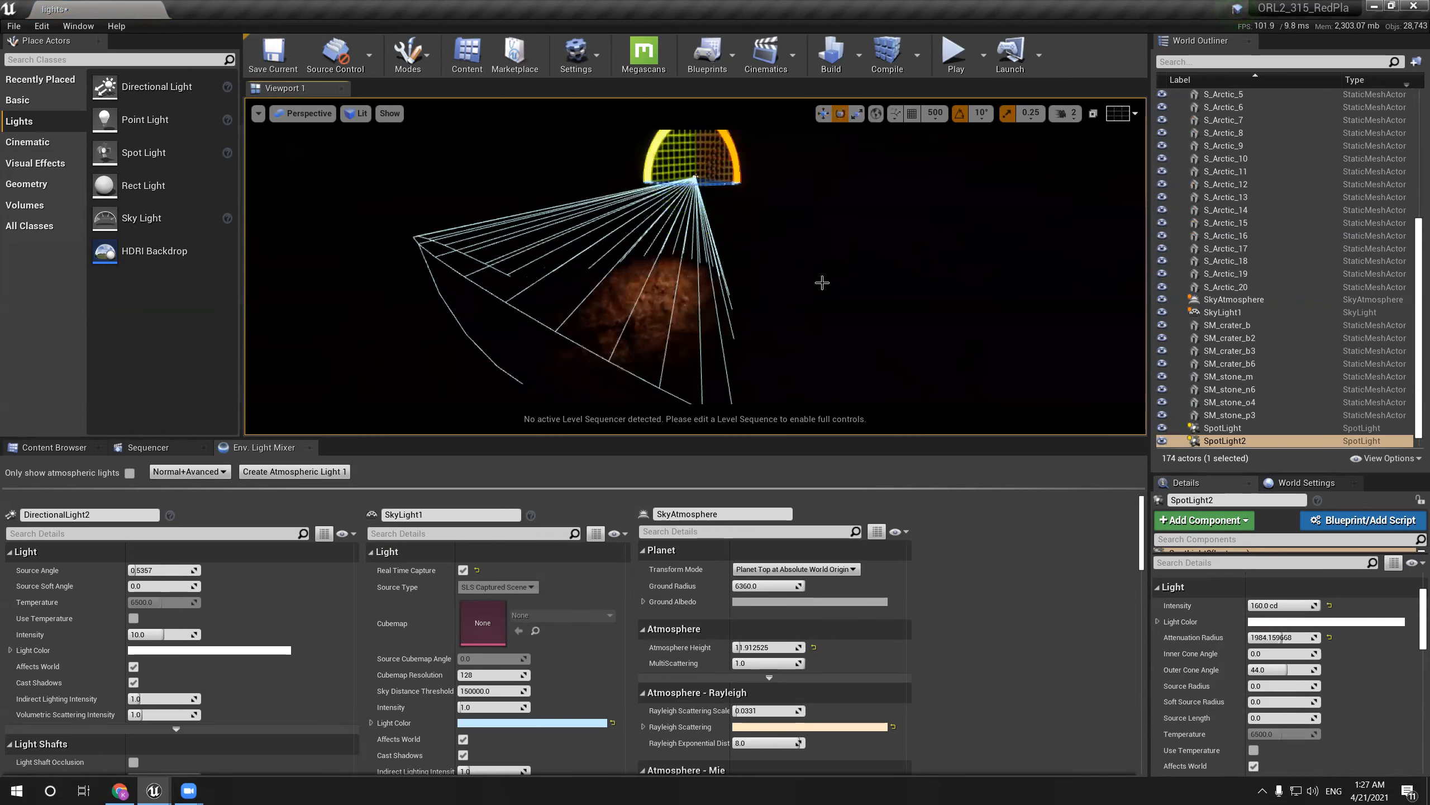
pyautogui.moveTo(822, 282); pyautogui.dragTo(781, 245, button='right')
pyautogui.moveTo(1277, 654); pyautogui.dragTo(1321, 655)
# Position the spot light above the distant hill and return the viewport to the CineCameraActor view
pyautogui.scroll(-3, 832, 260)
pyautogui.scroll(-2, 832, 260)
pyautogui.keyDown('alt'); pyautogui.moveTo(832, 261); pyautogui.dragTo(919, 200); pyautogui.keyUp('alt')
pyautogui.press('w')
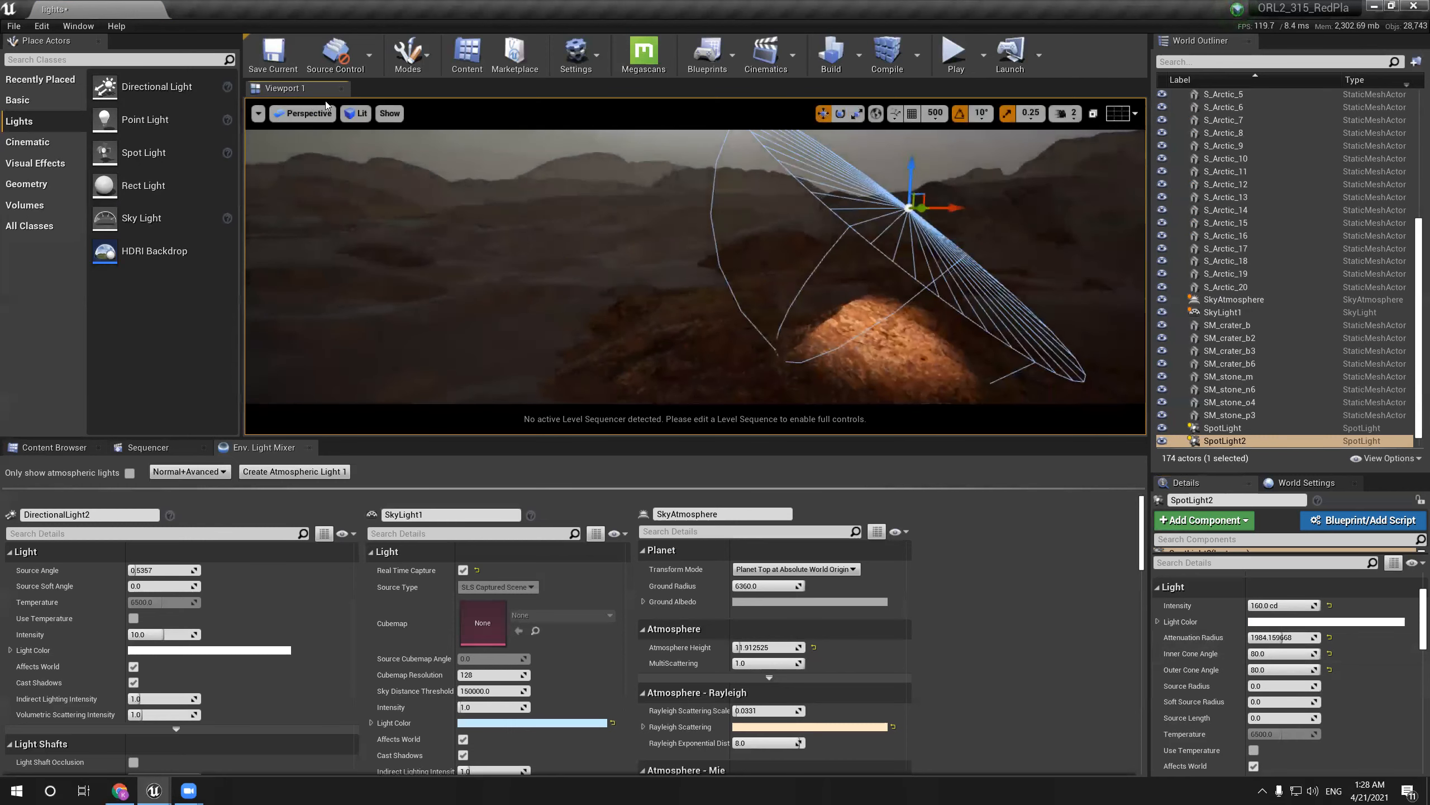
pyautogui.click(315, 112)
pyautogui.click(324, 256)
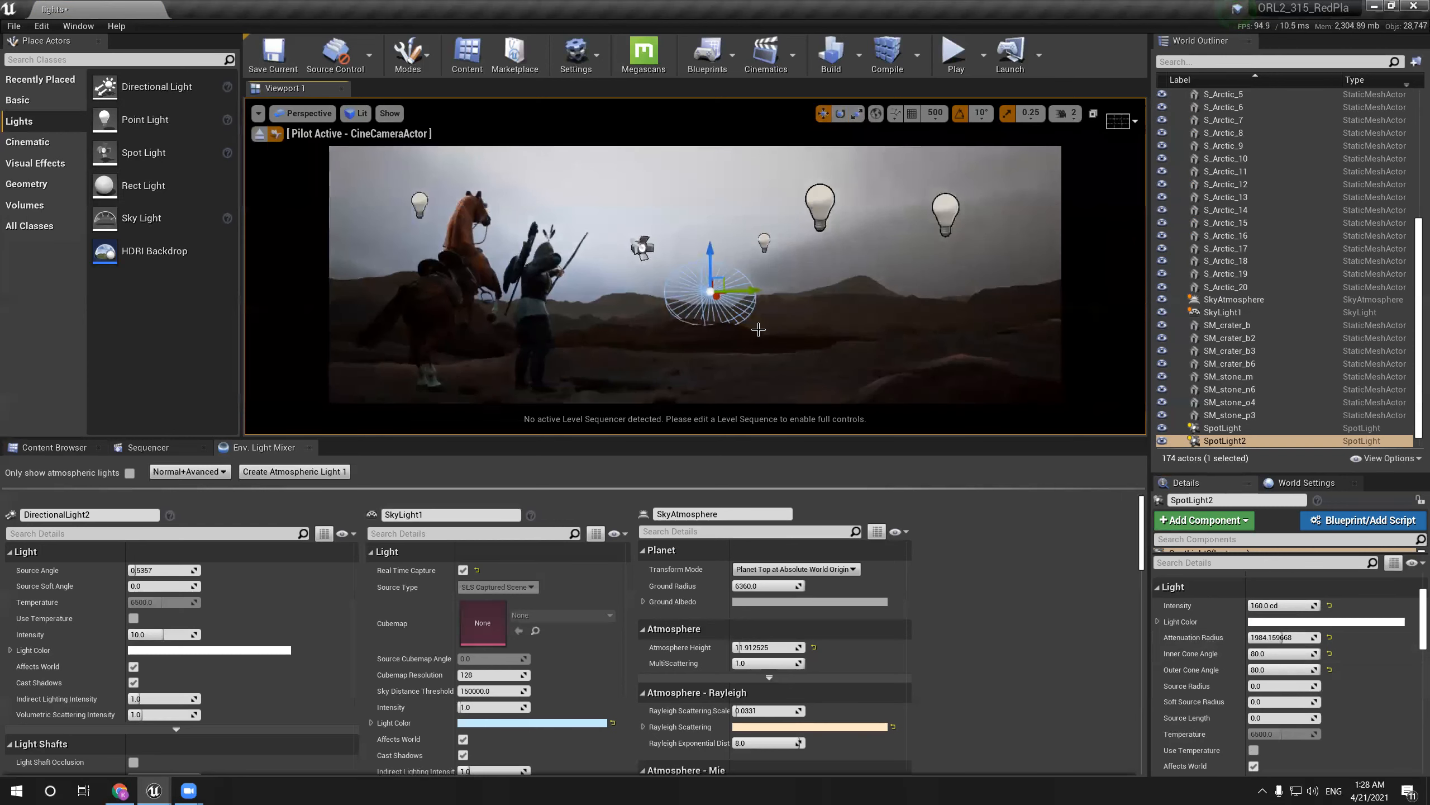
# Try tilting the spot light further down onto the distant hill while checking the full-screen camera view
pyautogui.press('F11')
pyautogui.press('g')
pyautogui.press('g')
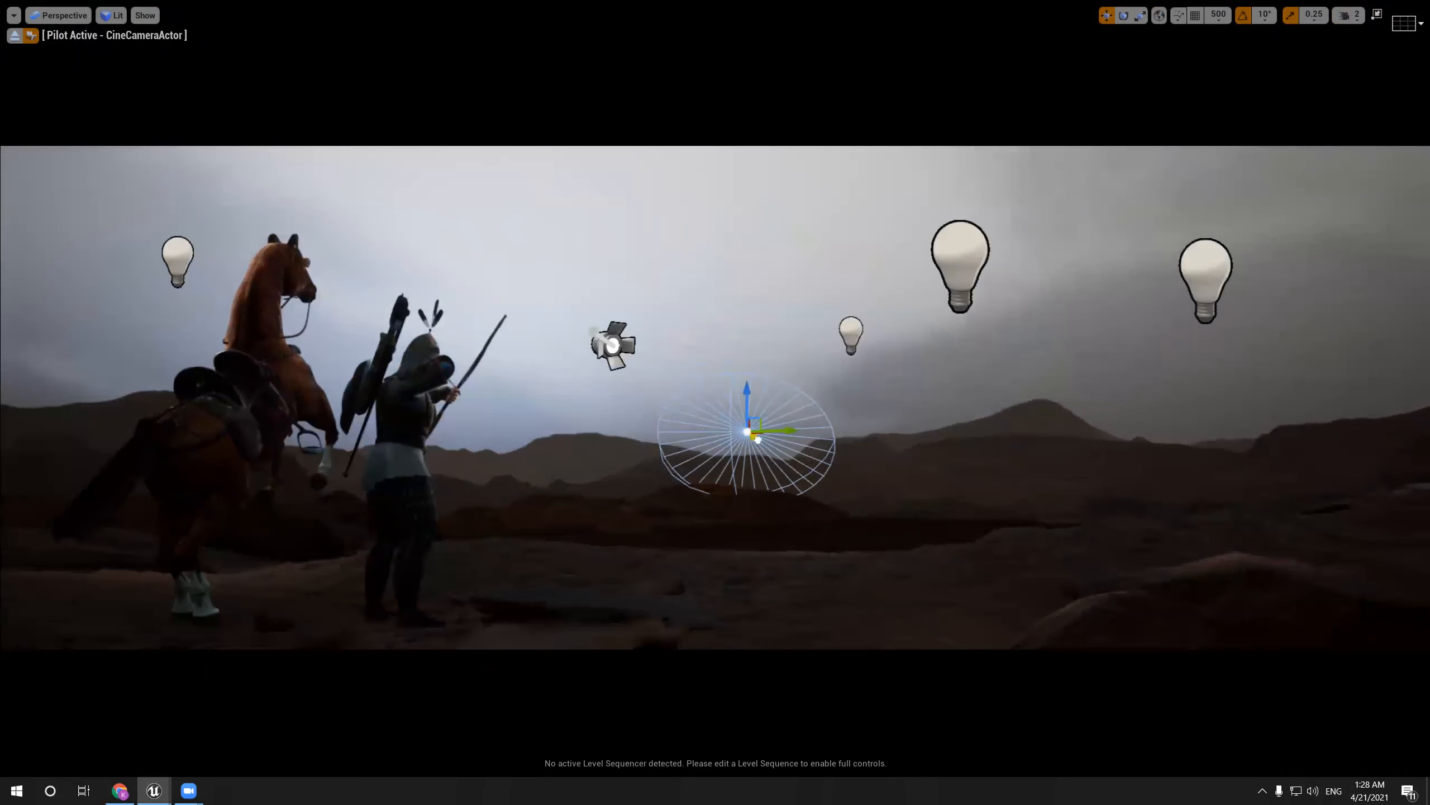
pyautogui.press('e')
pyautogui.moveTo(728, 438); pyautogui.dragTo(767, 417)
pyautogui.press('g')
pyautogui.press('g')
pyautogui.press('w')
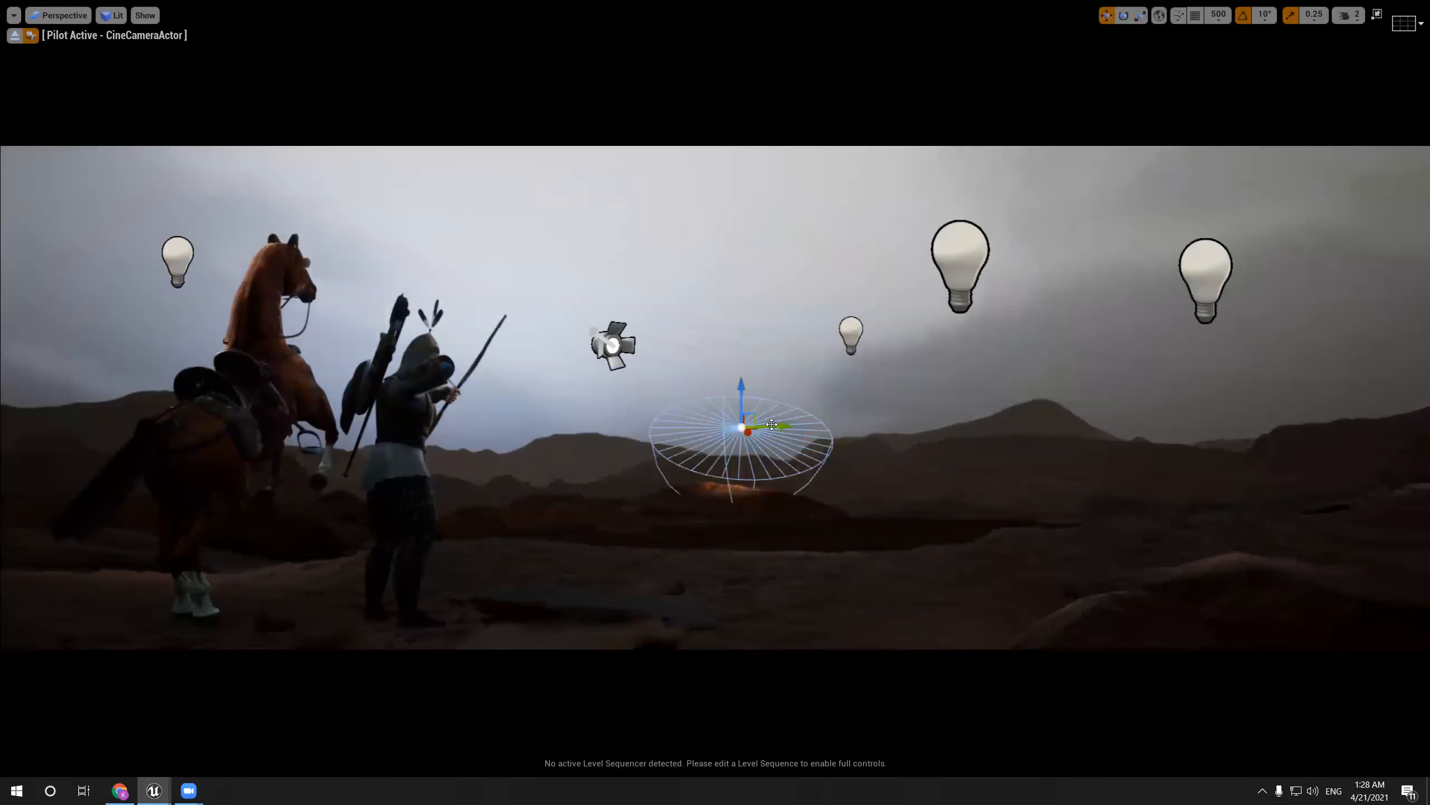
# Try a slightly warmer light color on the selected spot light
pyautogui.press('F11')
pyautogui.click(1276, 622)
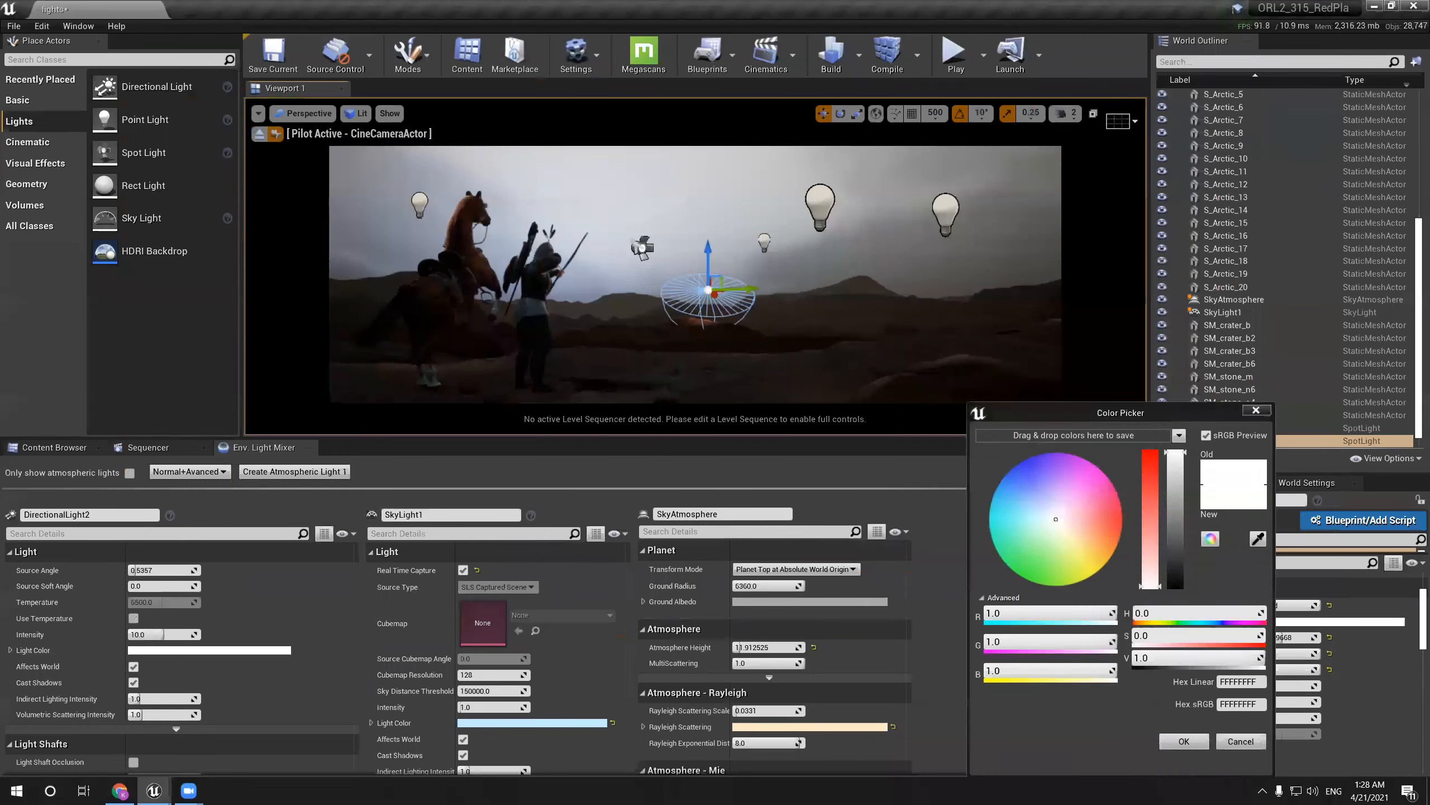
pyautogui.press('F11')
pyautogui.moveTo(1061, 521); pyautogui.dragTo(1083, 533)
pyautogui.click(1171, 742)
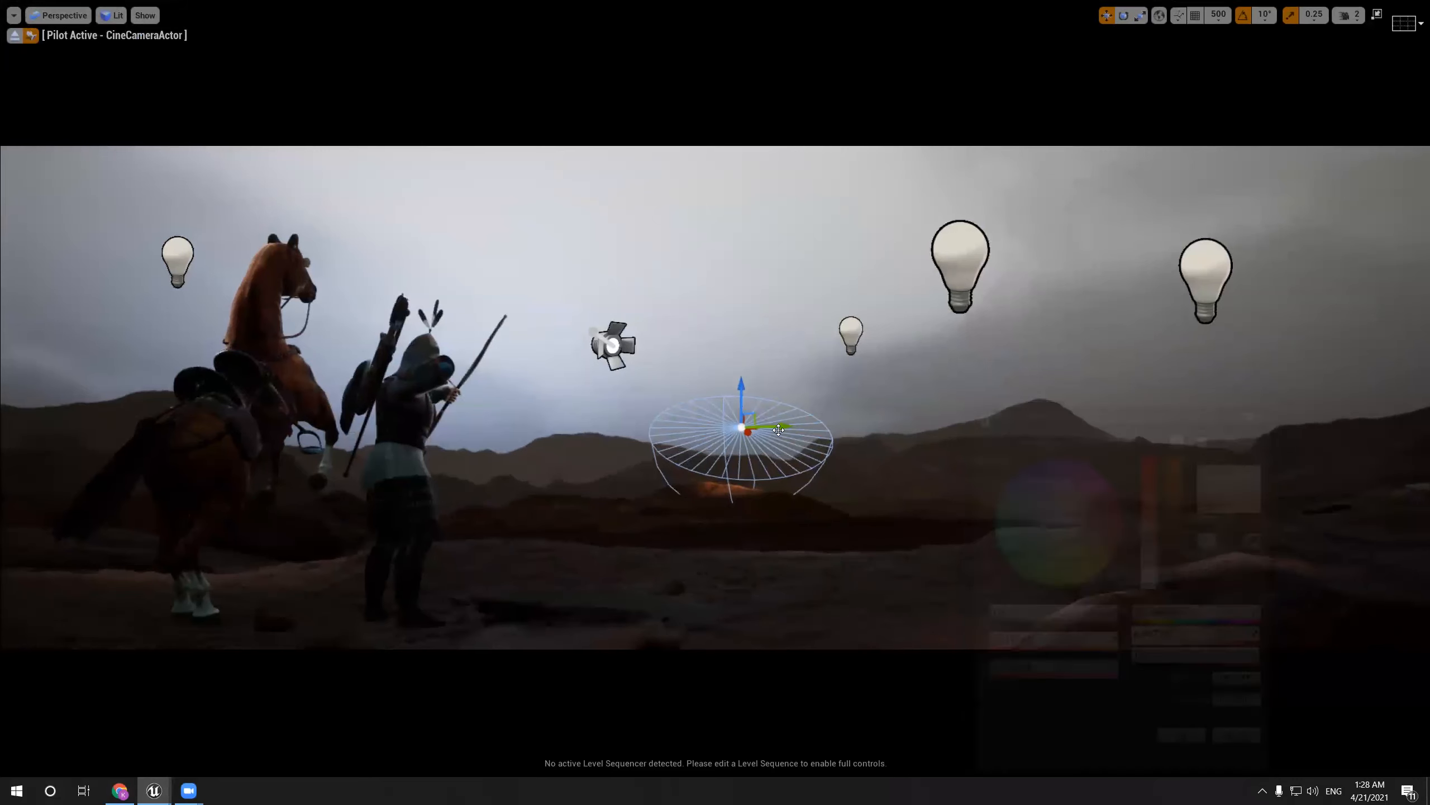
# Try rotating the spot light and shifting it along the distant hills toward the archer
pyautogui.moveTo(768, 426); pyautogui.dragTo(816, 414)
pyautogui.moveTo(762, 416); pyautogui.dragTo(666, 400)
pyautogui.press('w')
pyautogui.press('g')
pyautogui.press('g')
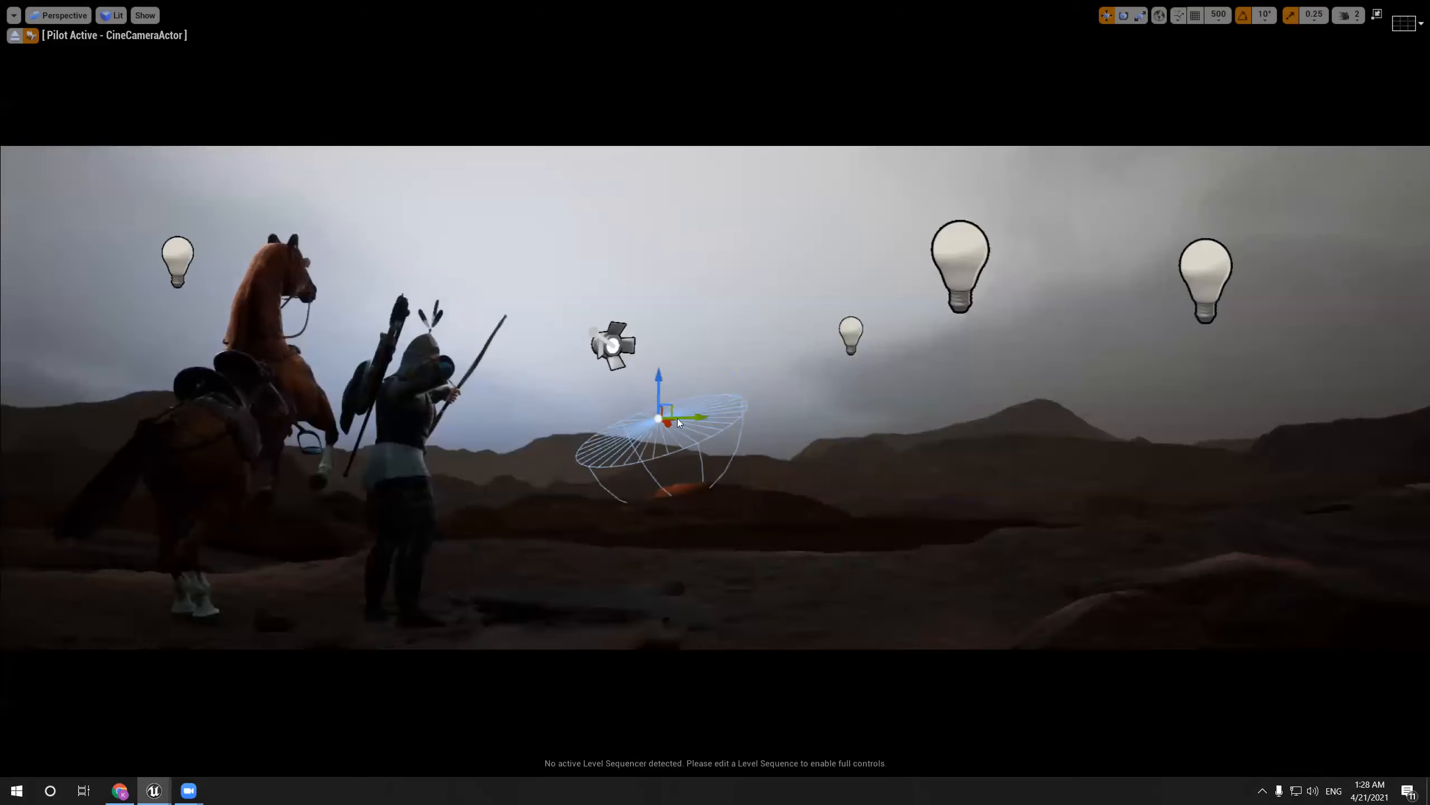
pyautogui.moveTo(665, 423); pyautogui.dragTo(518, 432)
pyautogui.hotkey('ctrl', 'z')
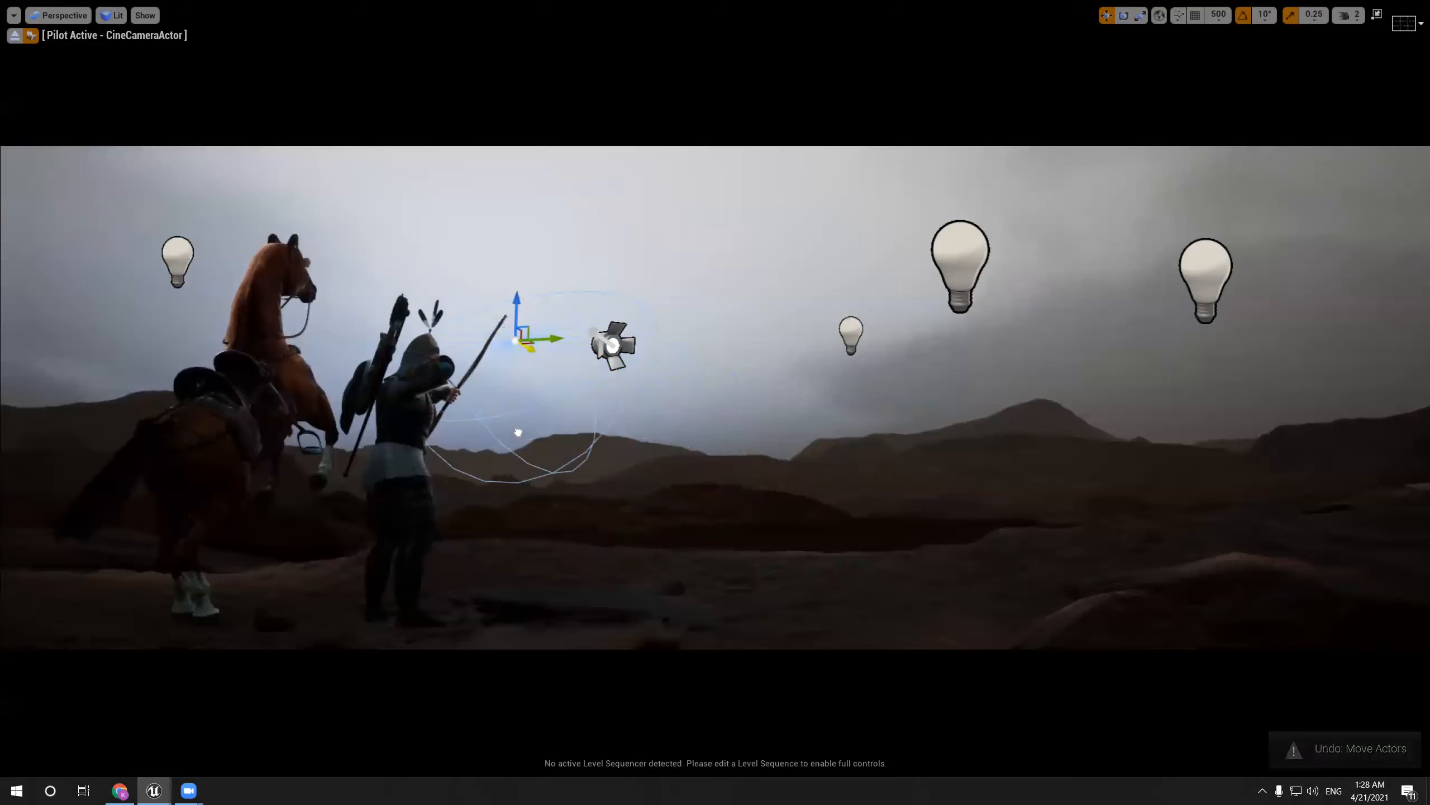
pyautogui.moveTo(527, 326); pyautogui.dragTo(918, 465)
# Delete the spot light placed for the distant hills and review the shot full screen without helper icons
pyautogui.press('Delete')
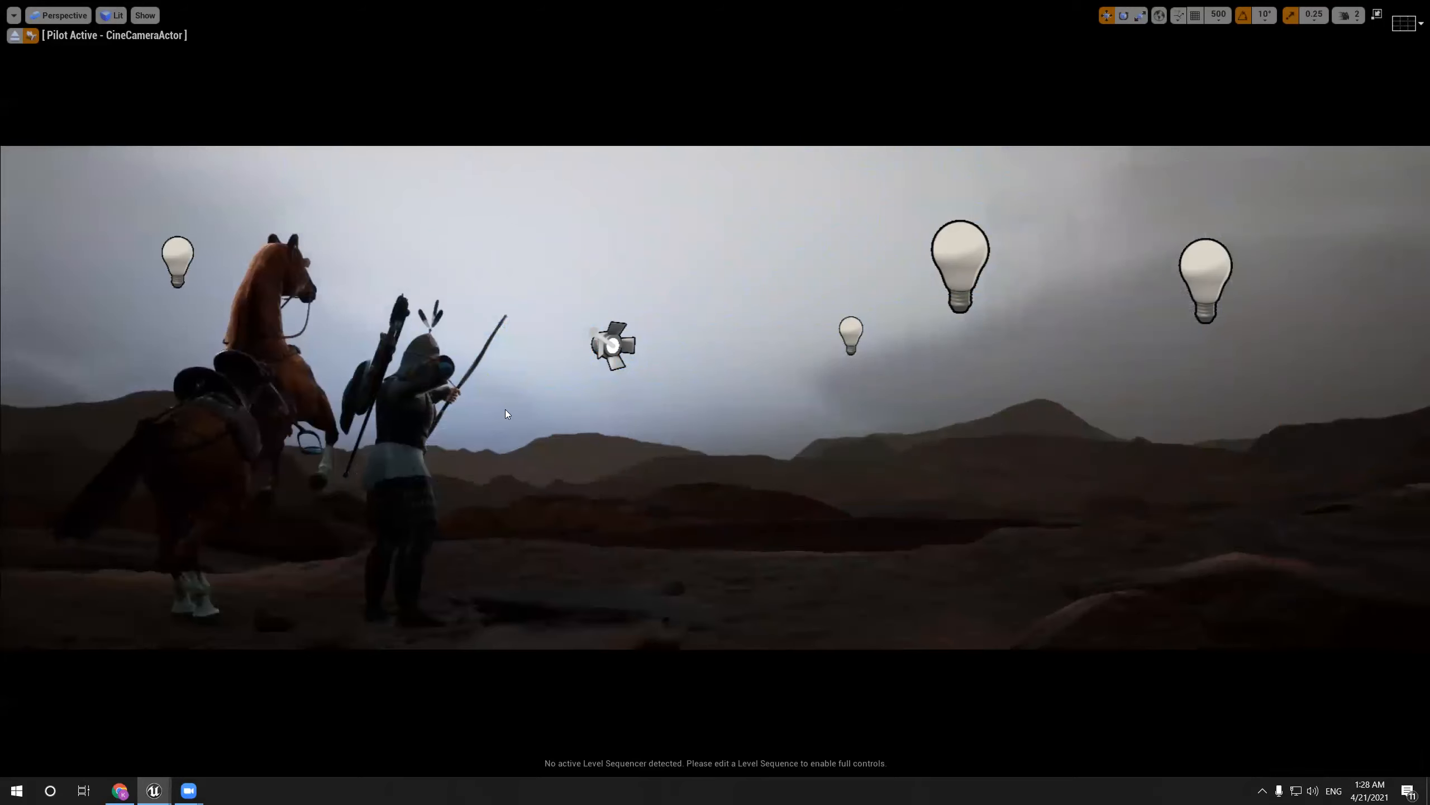
pyautogui.press('g')
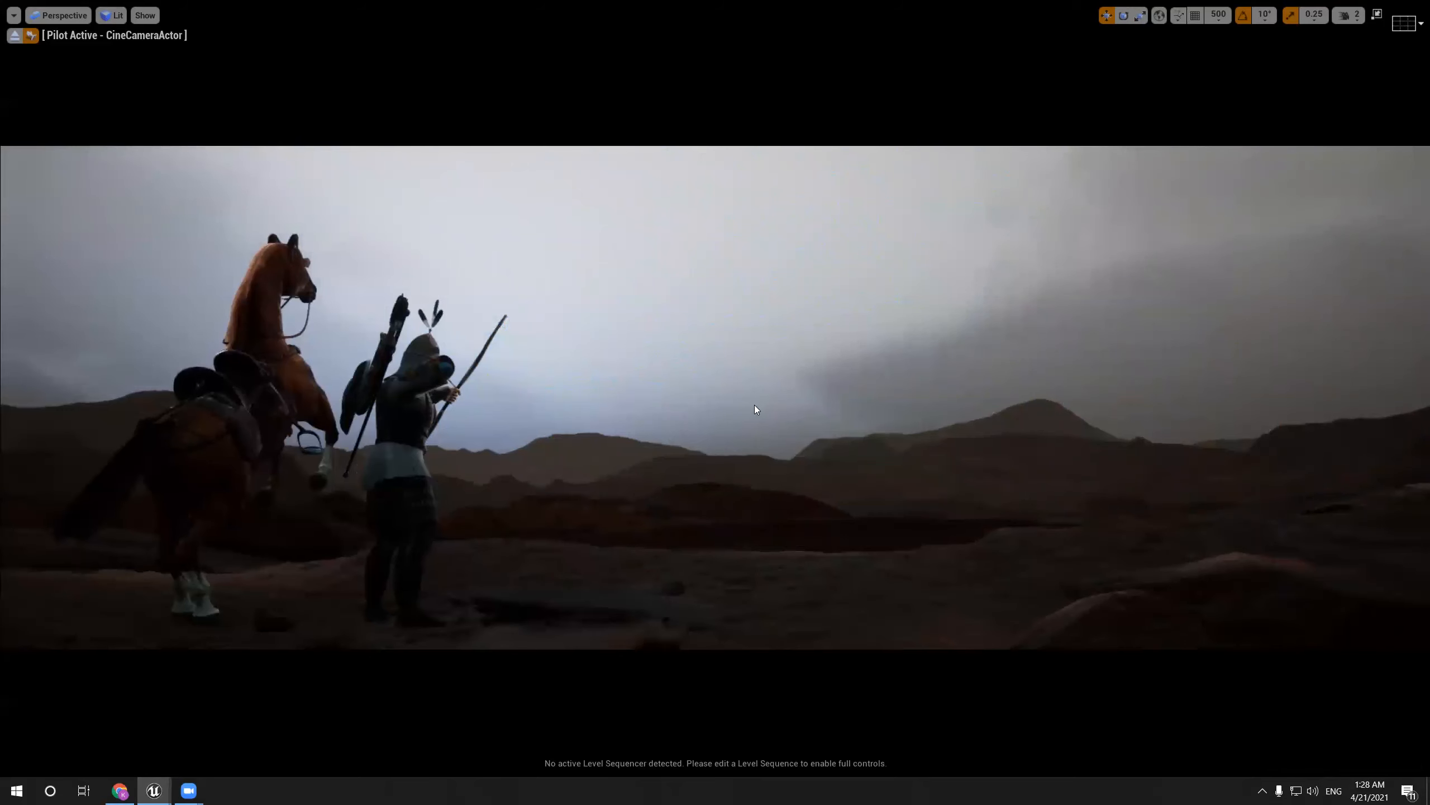
pyautogui.press('F11')
pyautogui.press('F11')
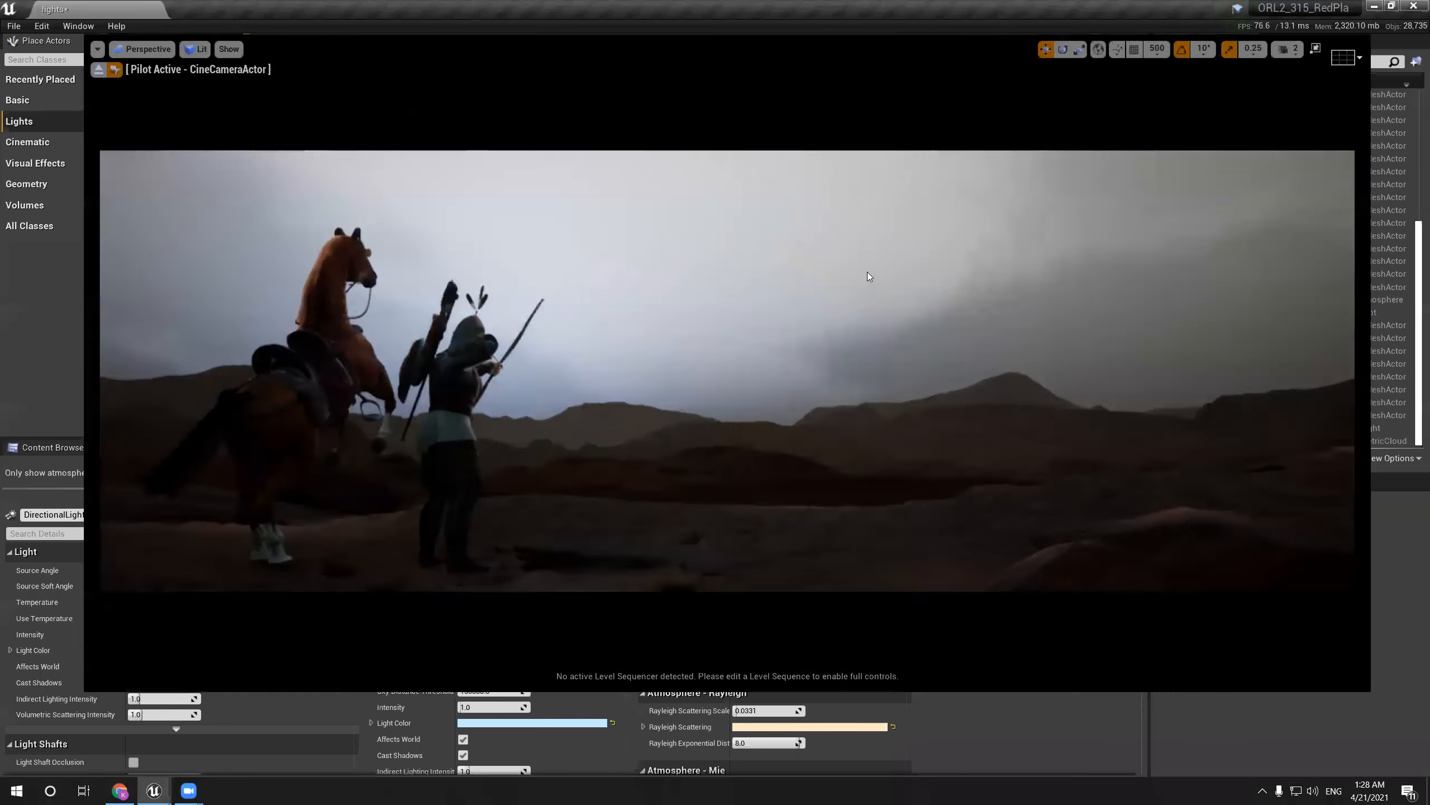
pyautogui.press('F11')
# Try a higher Mie Absorption Scale and a different Mie Anisotropy for the SkyAtmosphere
pyautogui.scroll(-3, 443, 700)
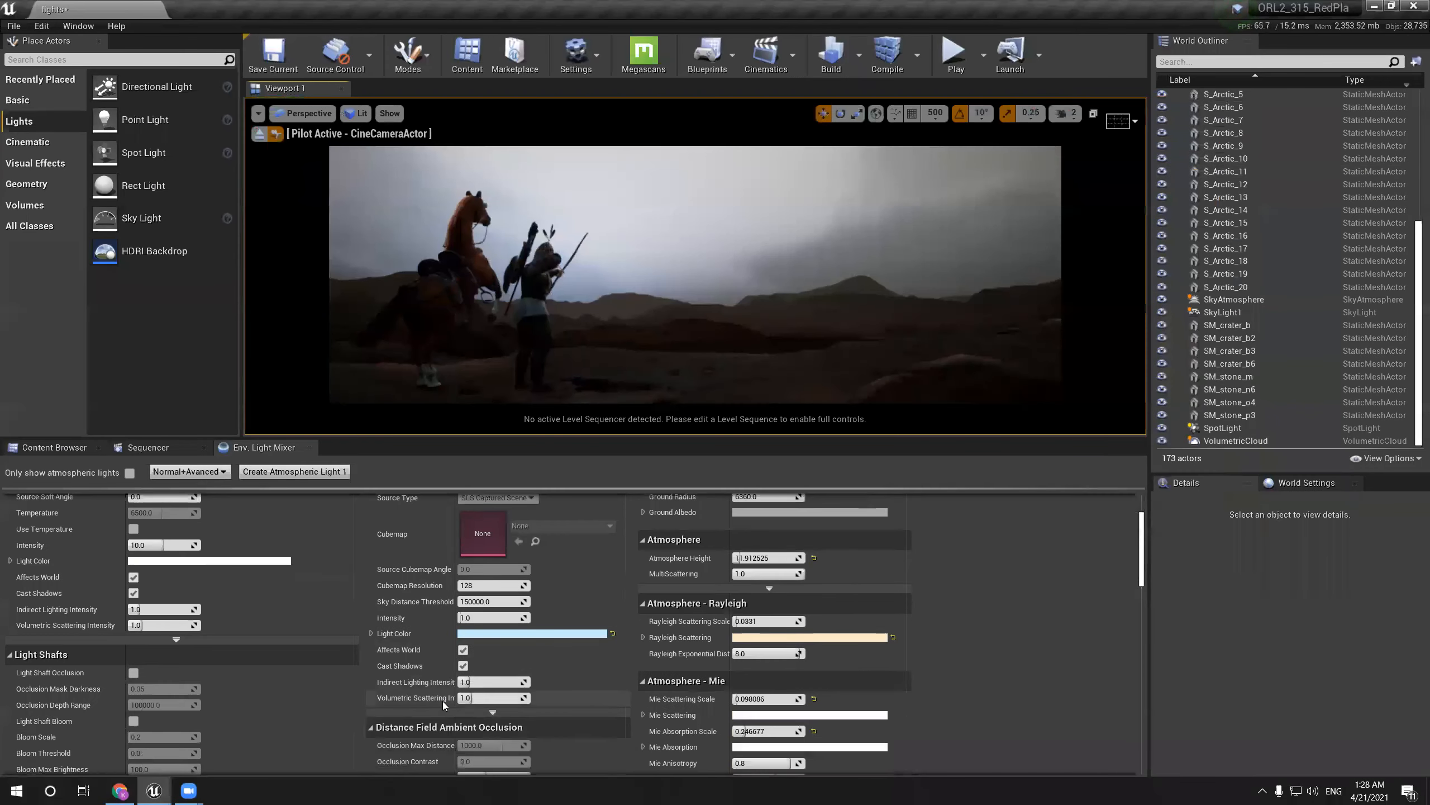
pyautogui.scroll(-3, 443, 701)
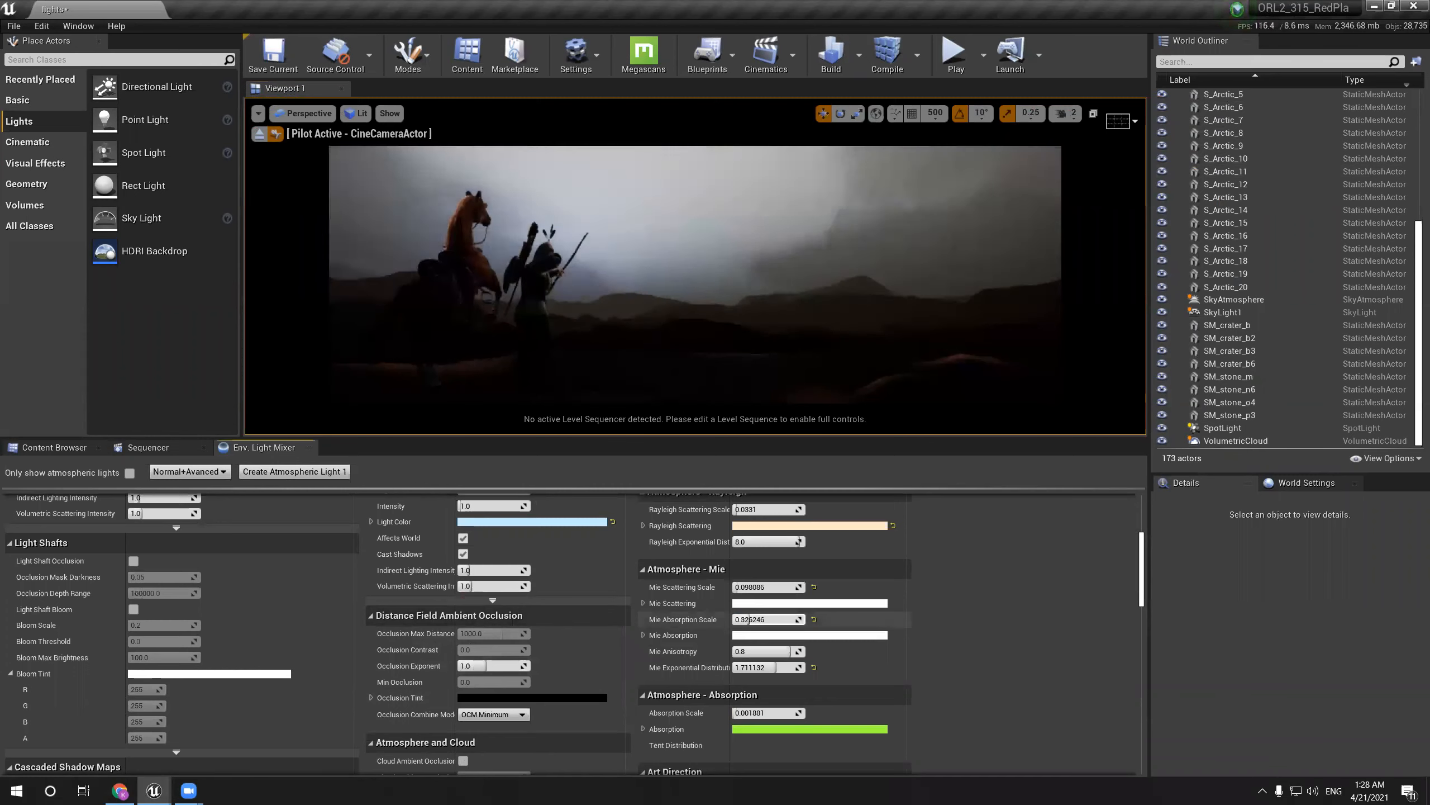
pyautogui.hotkey('ctrl', 'z')
pyautogui.moveTo(754, 652); pyautogui.dragTo(732, 652)
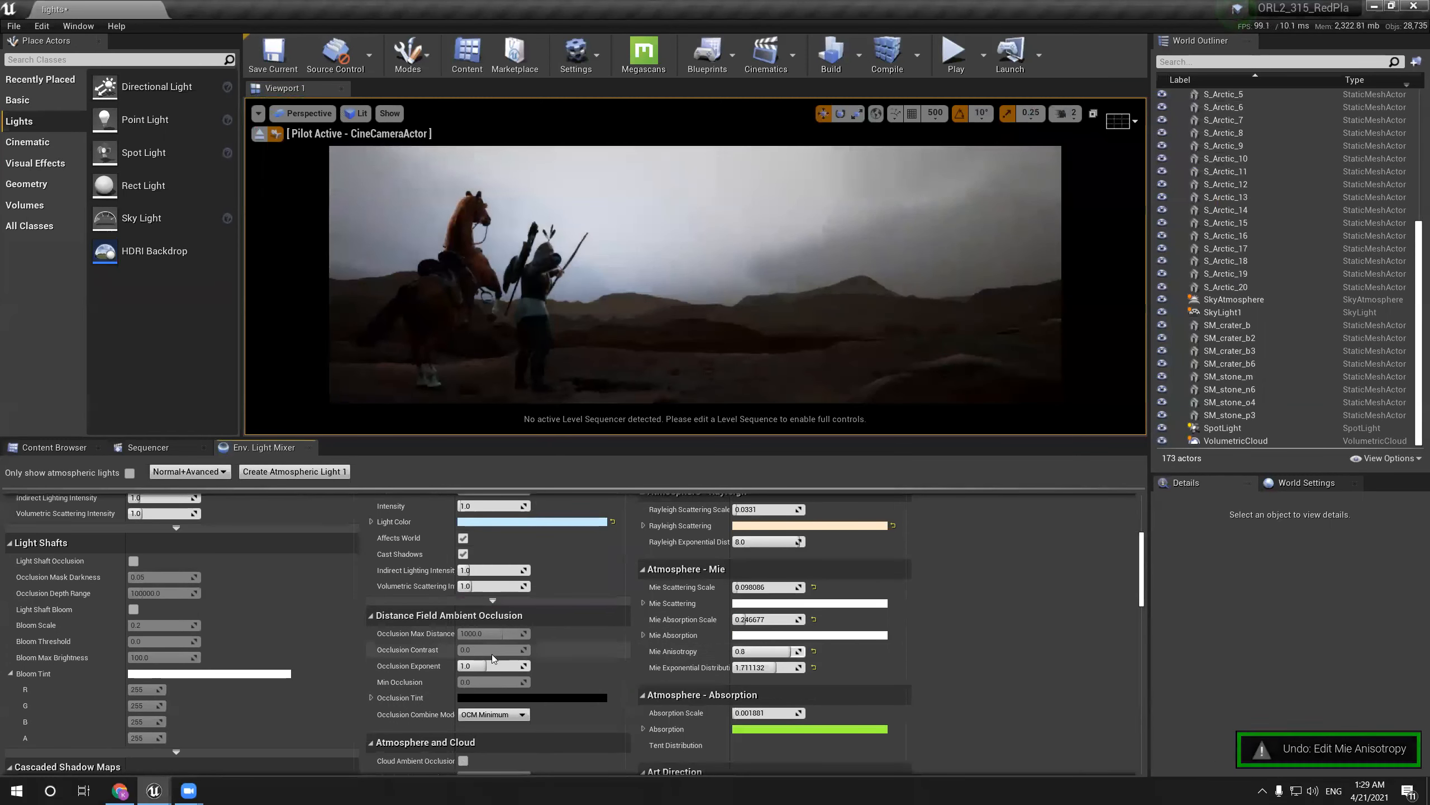
# Try an Atmosphere Height of 1.0 for the SkyAtmosphere, then undo it
pyautogui.scroll(8, 492, 654)
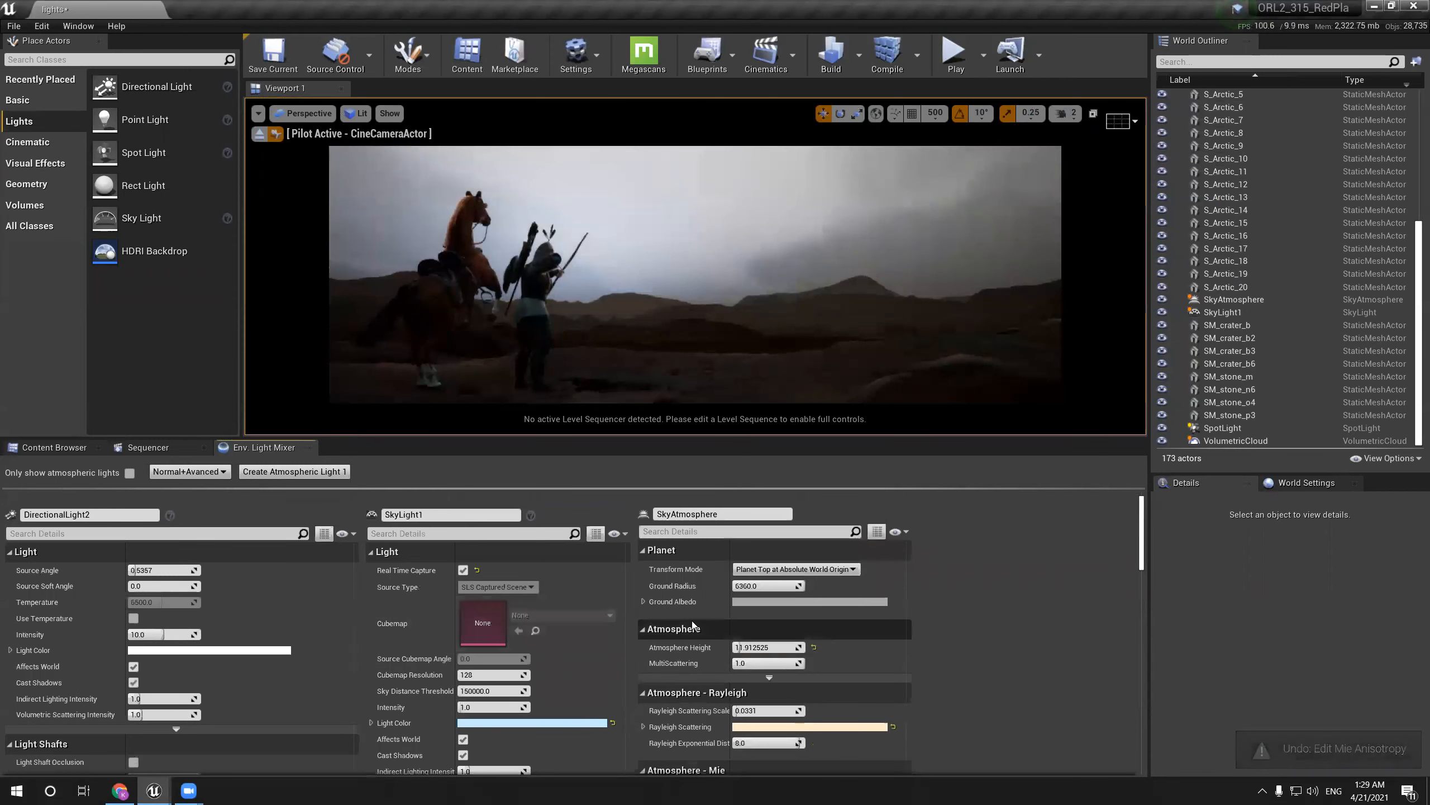
pyautogui.scroll(-6, 742, 614)
pyautogui.scroll(5, 743, 615)
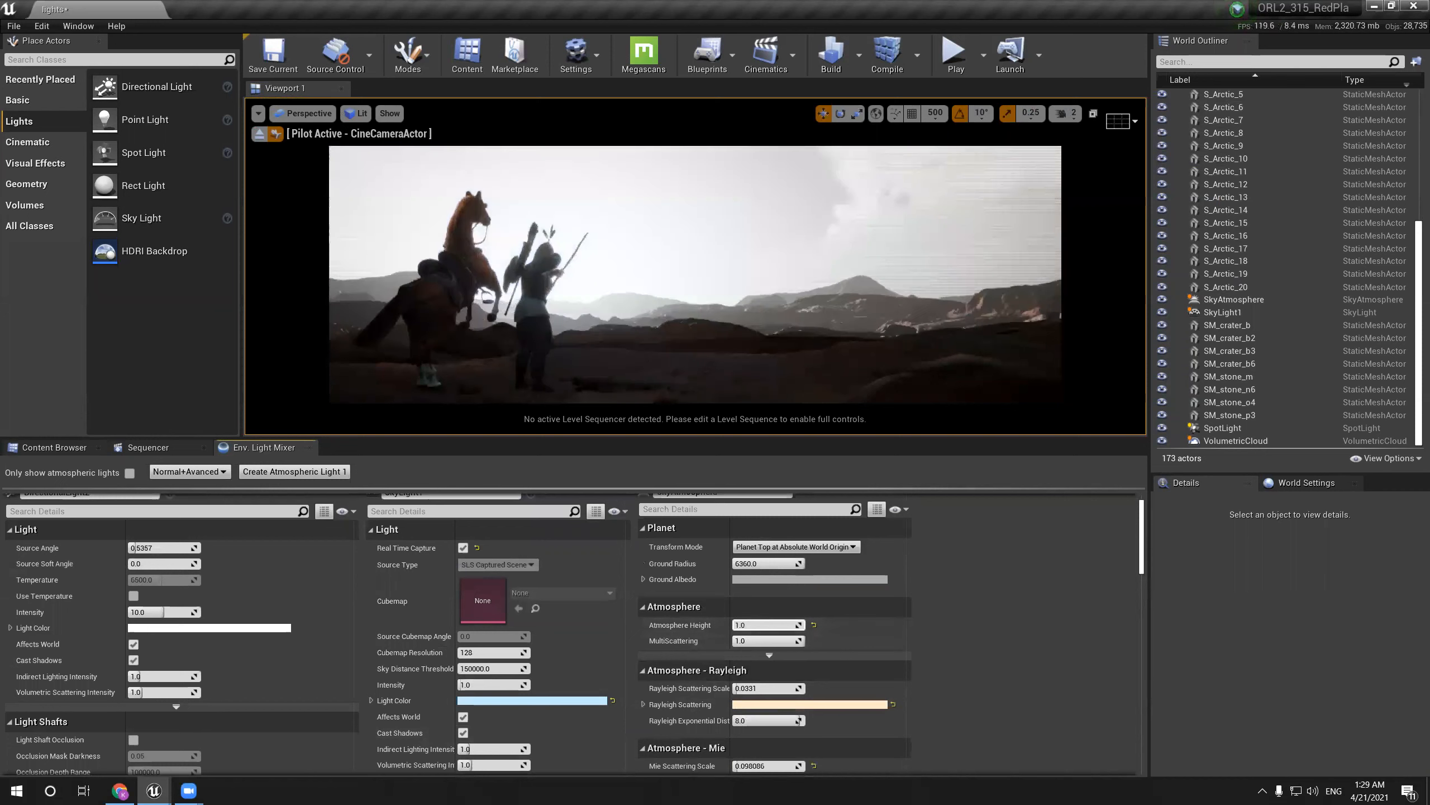
pyautogui.hotkey('ctrl', 'z')
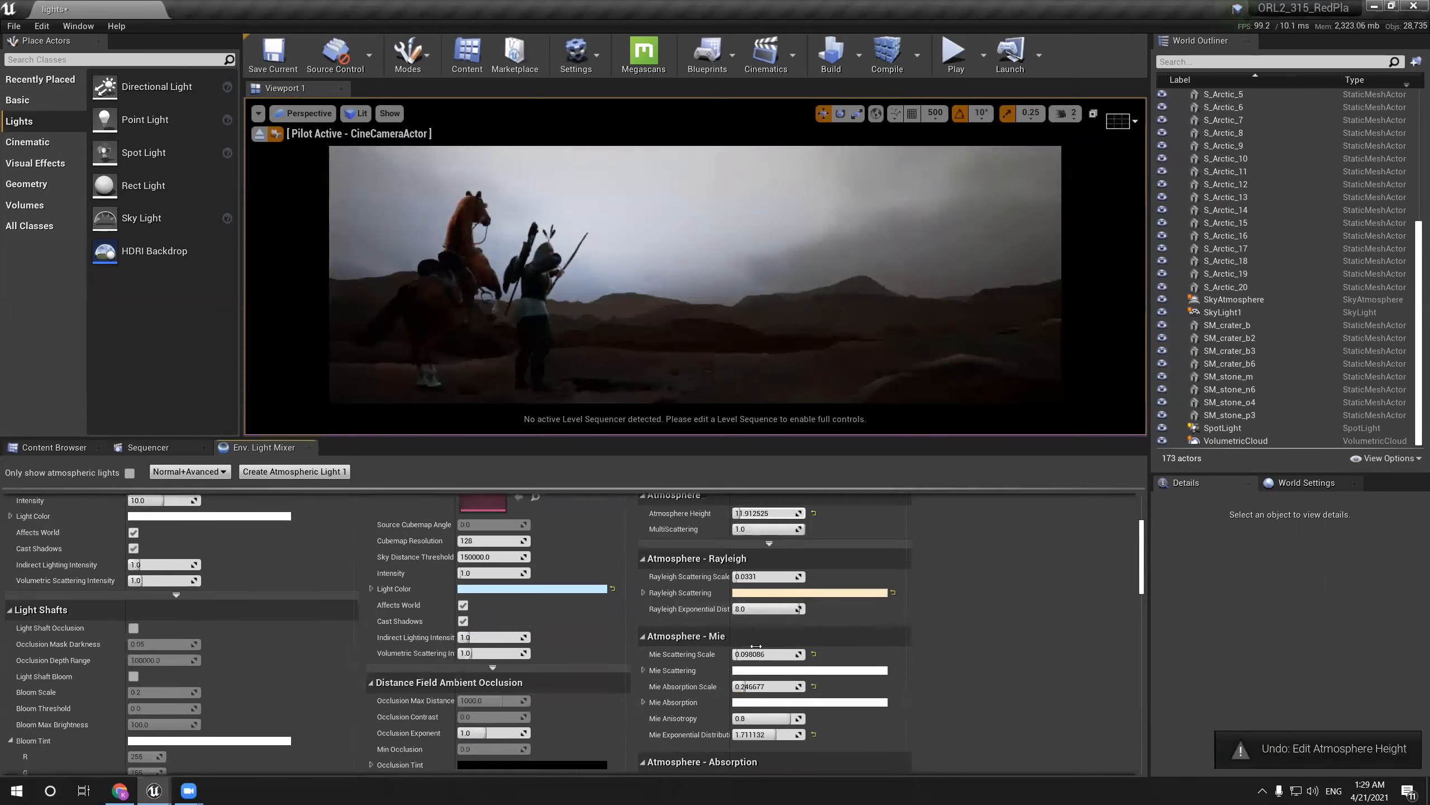
# Try further changes to the SkyAtmosphere's Mie settings, undo them and redo the spot light's deletion
pyautogui.scroll(-6, 744, 689)
pyautogui.moveTo(754, 690)
pyautogui.mouseDown()
pyautogui.moveTo(773, 689)
pyautogui.moveTo(775, 674)
pyautogui.mouseUp()
pyautogui.hotkey('ctrl', 'z')
pyautogui.hotkey('ctrl', 'z')
pyautogui.hotkey('ctrl', 'z')
pyautogui.hotkey('ctrl', 'z')
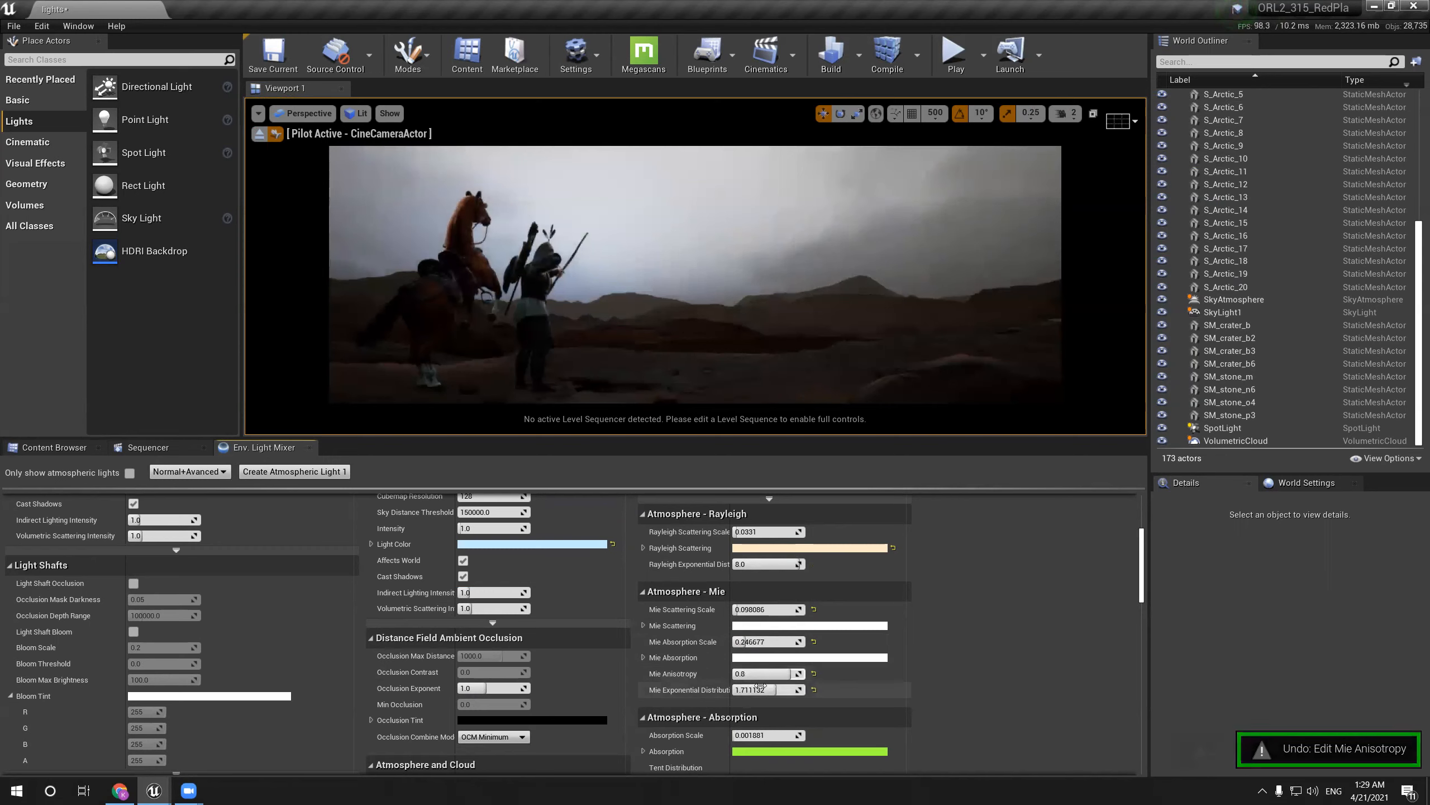
pyautogui.hotkey('ctrl', 'y')
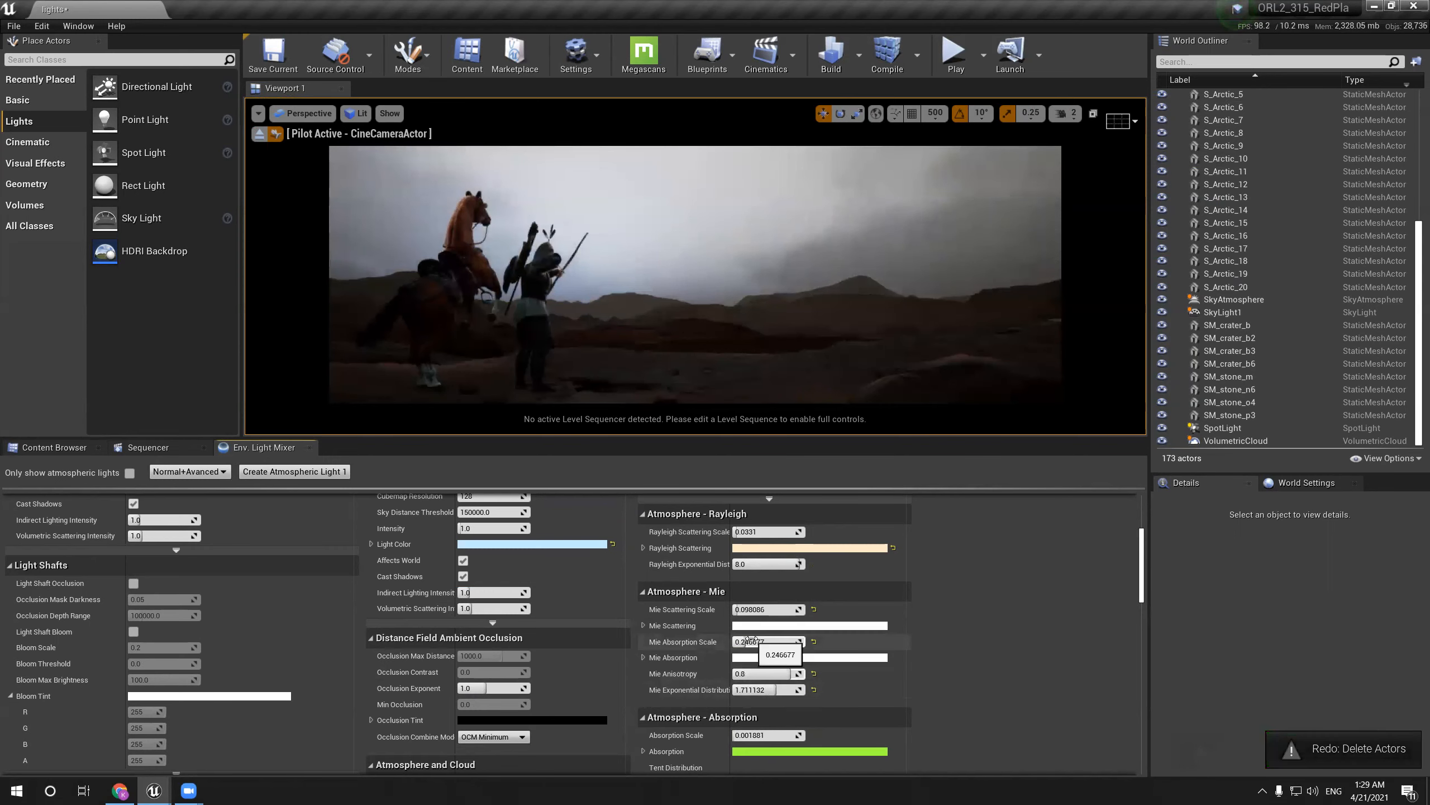
# Undo the Mie Absorption Scale edit and try a higher Mie Scattering Scale
pyautogui.hotkey('ctrl', 'z')
pyautogui.moveTo(747, 609)
pyautogui.mouseDown()
pyautogui.moveTo(761, 609)
pyautogui.moveTo(745, 609)
pyautogui.mouseUp()
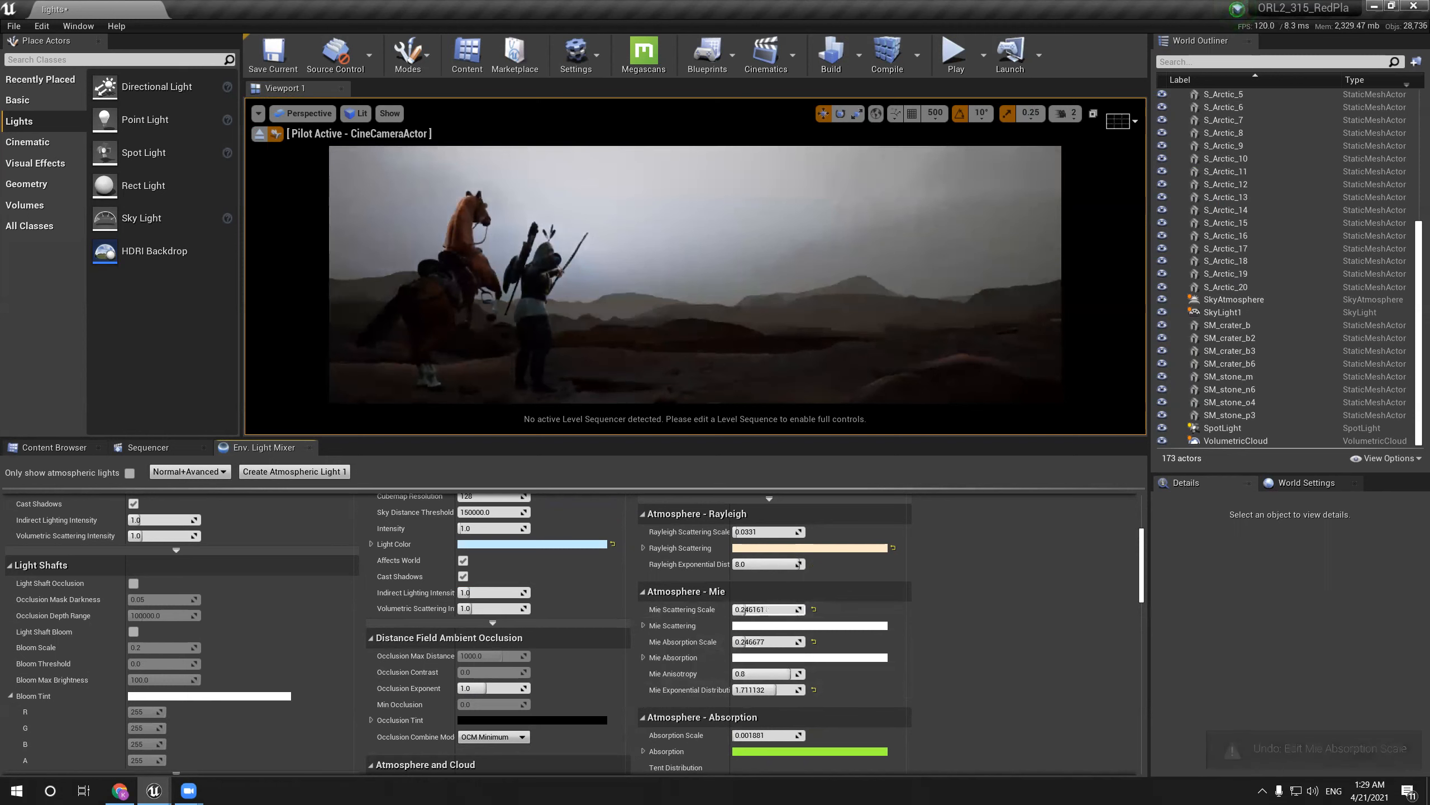
pyautogui.hotkey('ctrl', 'z')
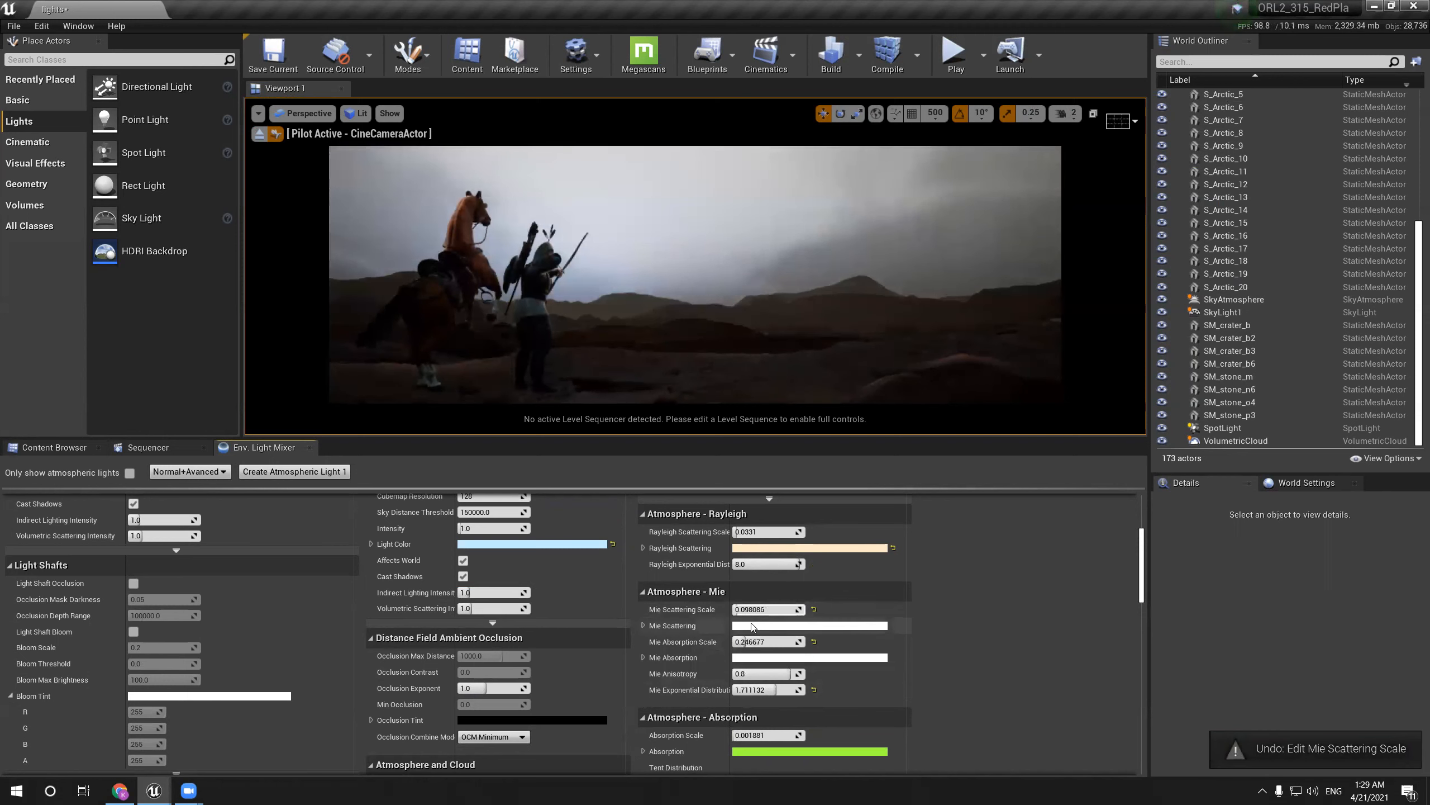
# Try a light-blue Mie Scattering color of about R 0.247, G 0.757, B 1.0 and judge the shot full screen
pyautogui.click(755, 625)
pyautogui.moveTo(803, 470); pyautogui.dragTo(796, 501)
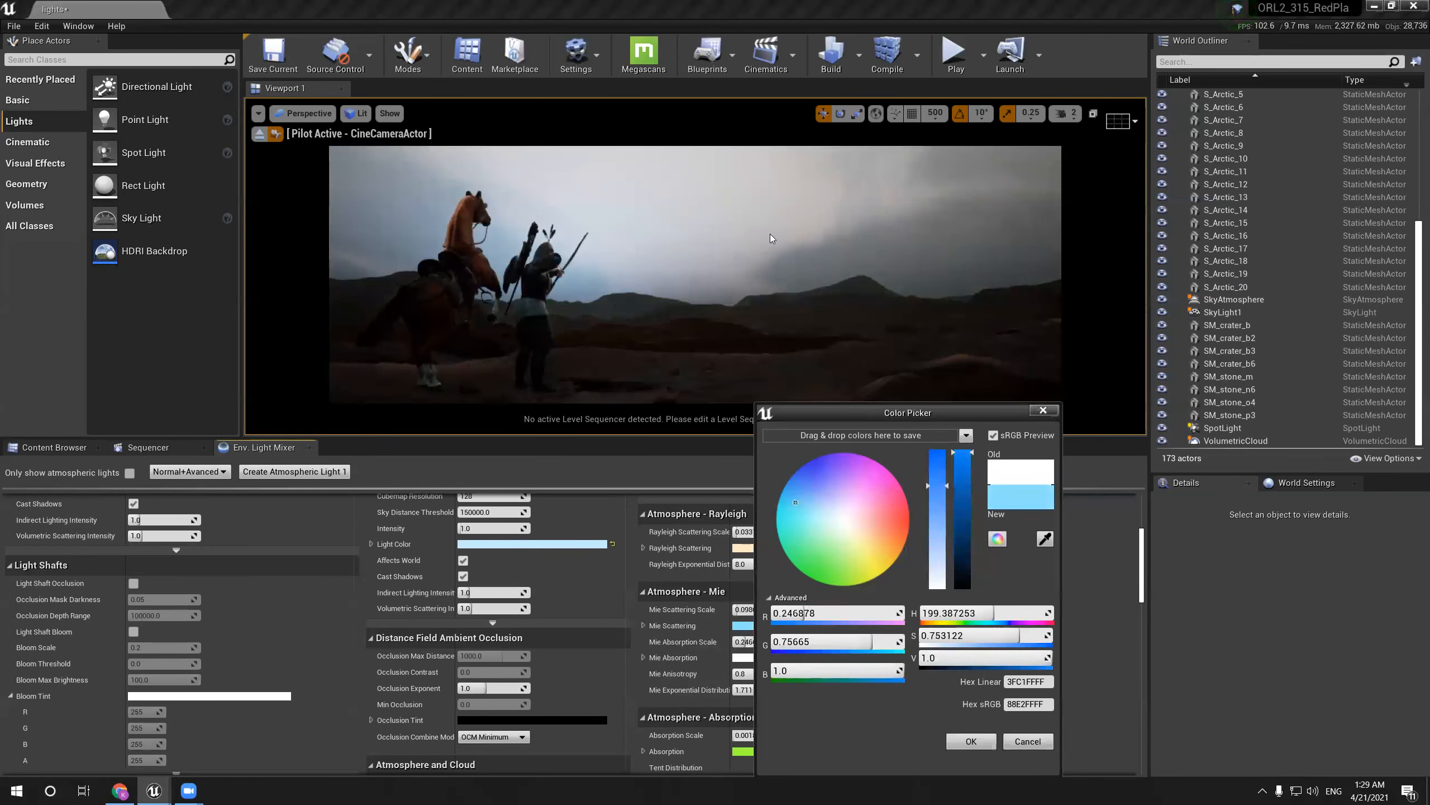
pyautogui.press('F11')
pyautogui.moveTo(1039, 327)
pyautogui.mouseDown()
pyautogui.moveTo(1081, 358)
pyautogui.moveTo(1048, 382)
pyautogui.moveTo(987, 328)
pyautogui.moveTo(1054, 435)
pyautogui.moveTo(1001, 319)
pyautogui.moveTo(1037, 419)
pyautogui.moveTo(1039, 377)
pyautogui.mouseUp()
pyautogui.click(1223, 592)
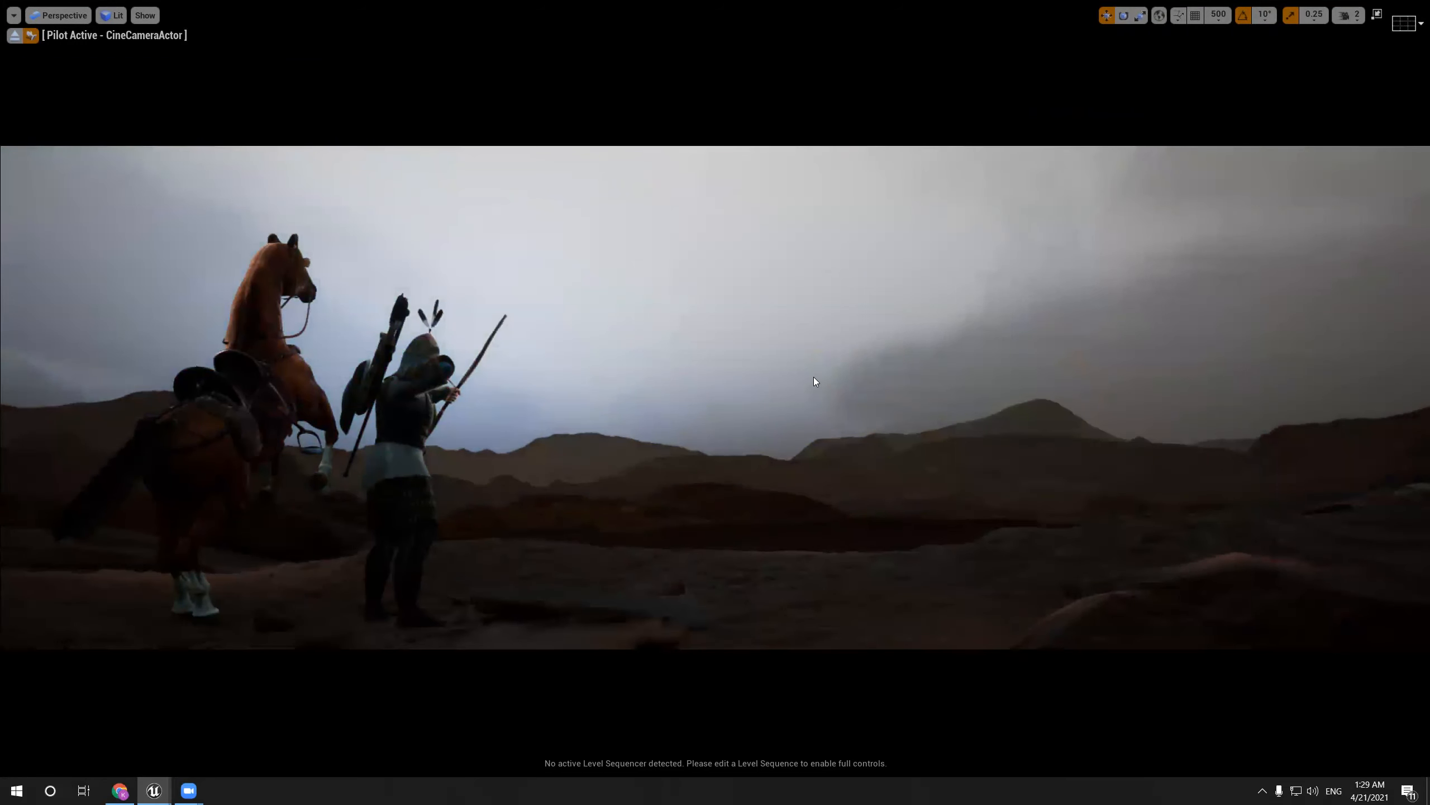
pyautogui.press('F11')
pyautogui.press('g')
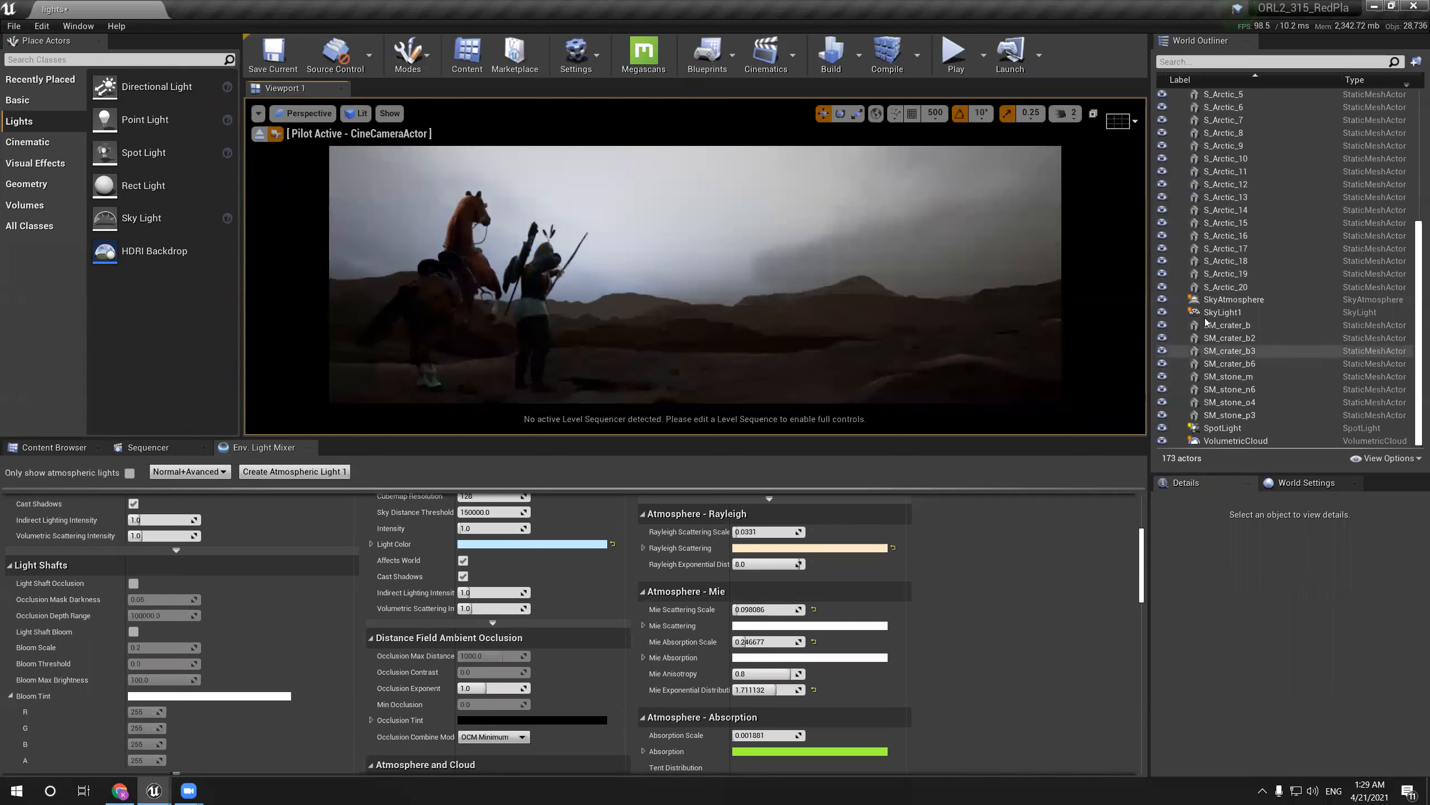
# Select the SkyLight1 actor and switch to the MetaHumans project in its own Unreal Editor window
pyautogui.click(1287, 313)
pyautogui.scroll(6, 1396, 340)
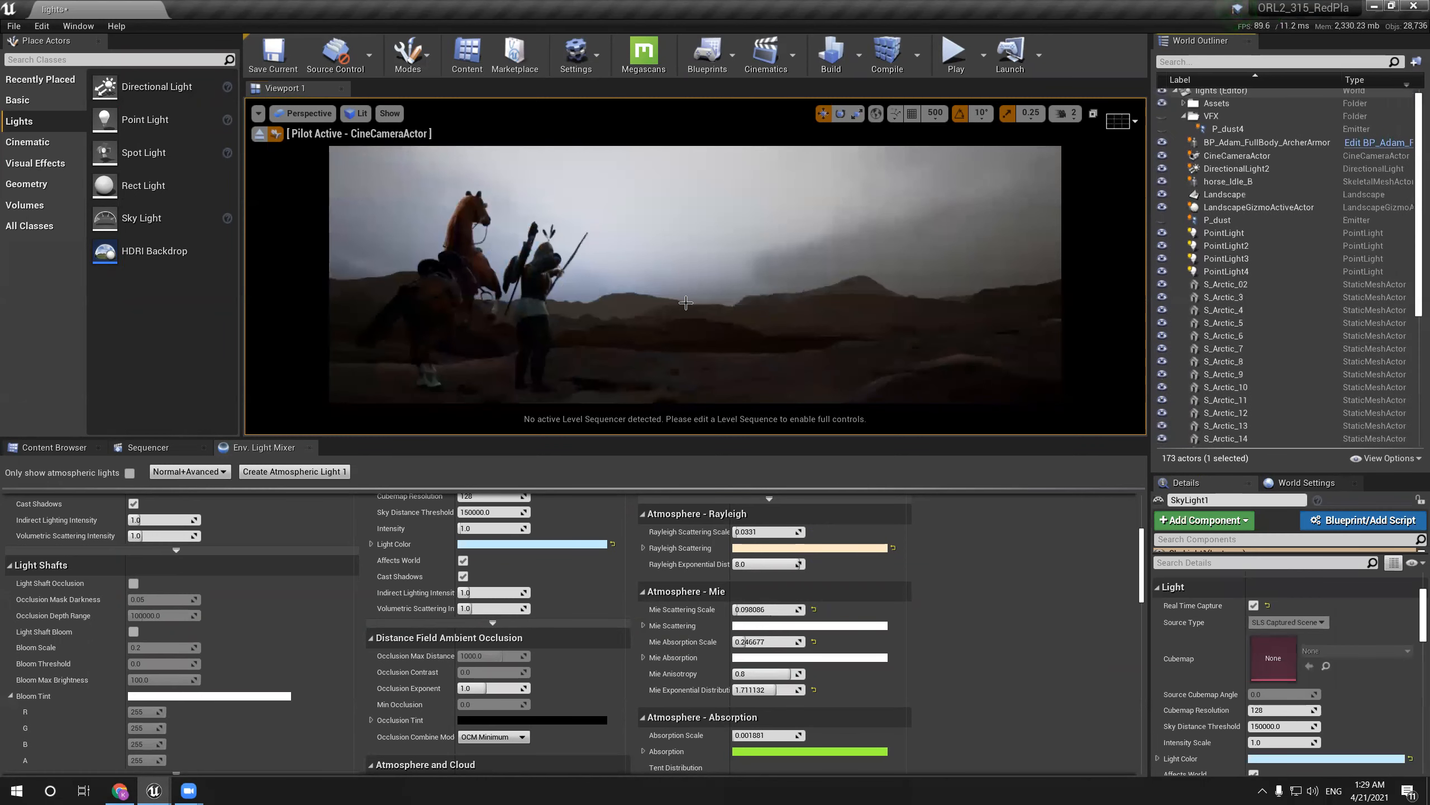
pyautogui.click(156, 792)
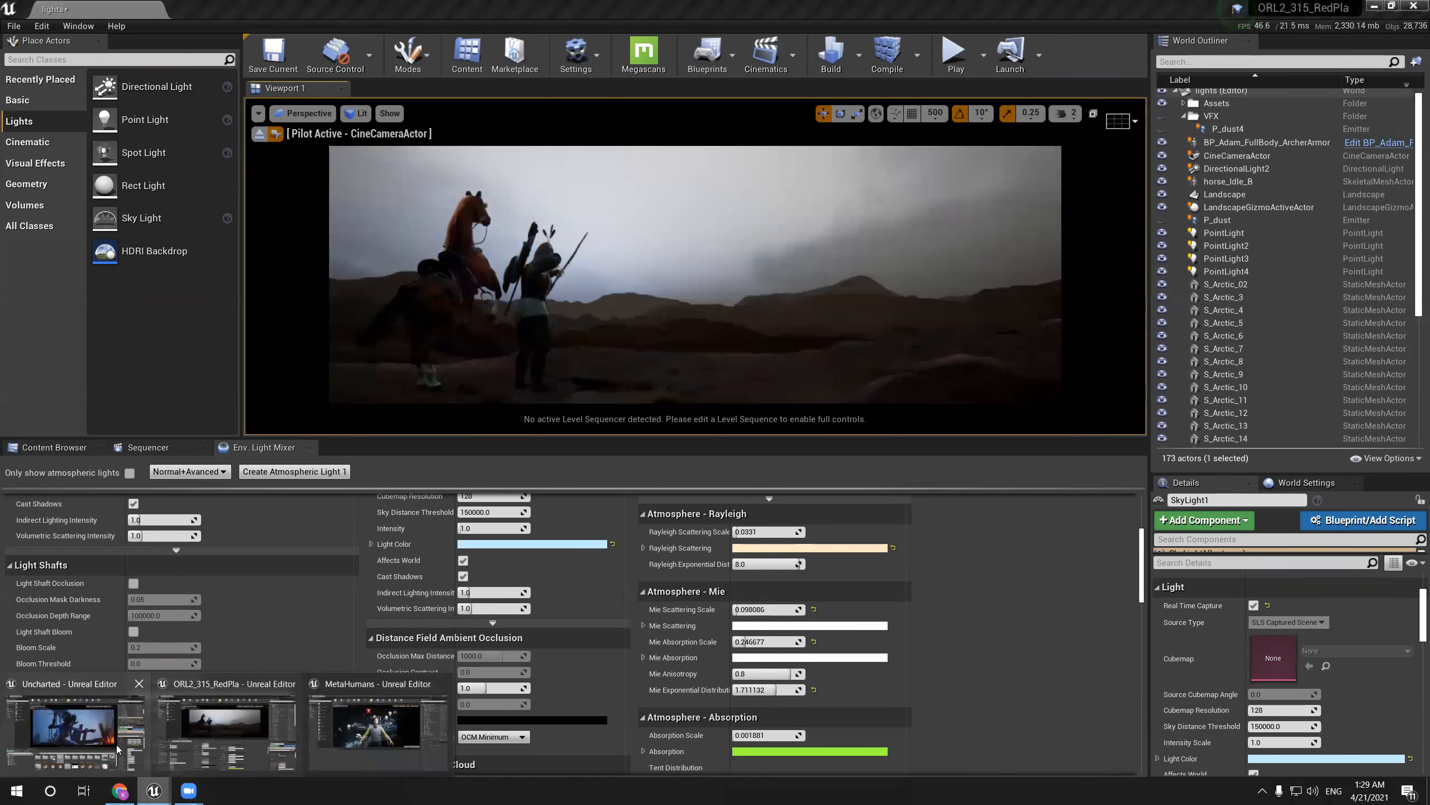
pyautogui.click(382, 734)
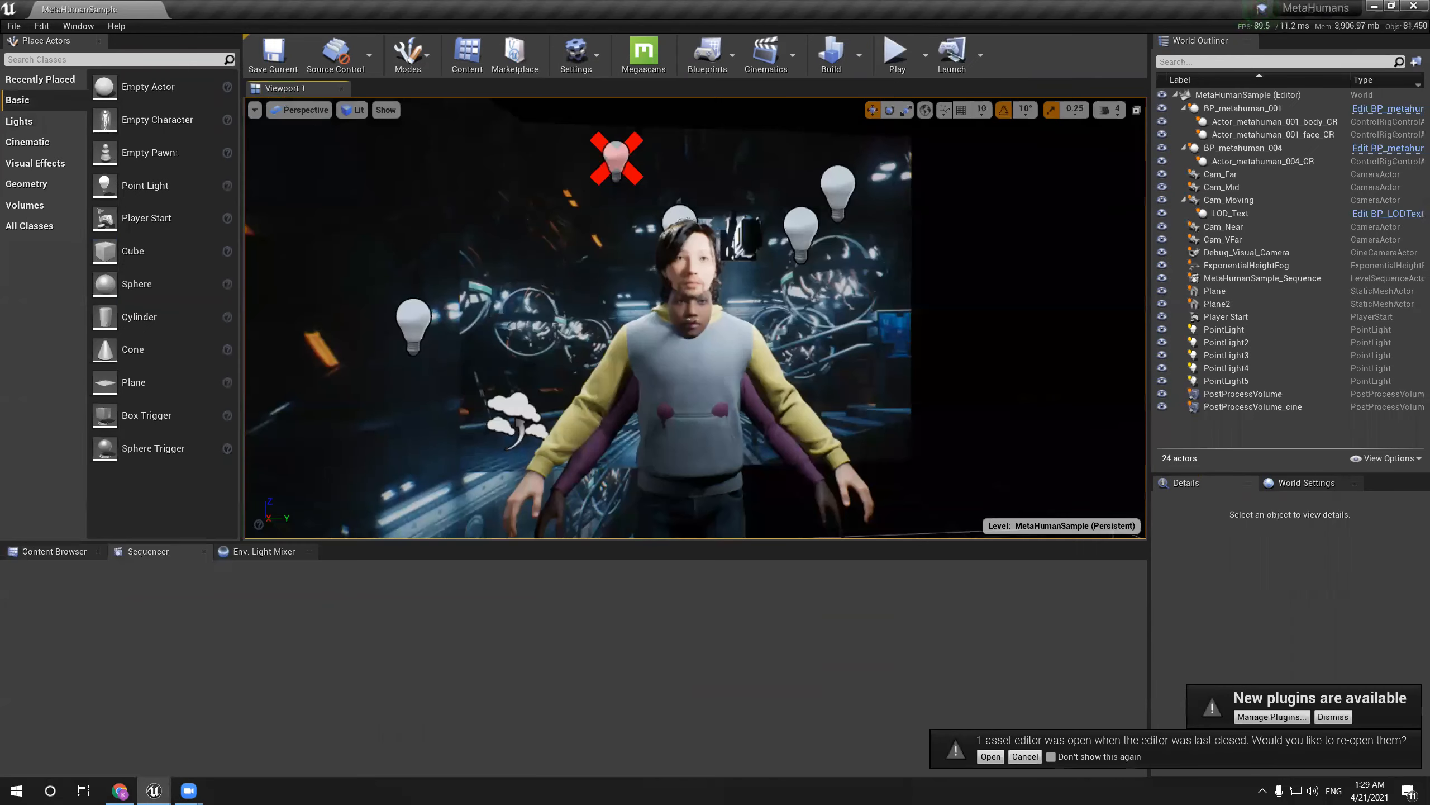
# Hide BP_metahuman_004 and turn on the viewport's game view to remove the light icons
pyautogui.press('g')
pyautogui.press('g')
pyautogui.click(676, 250)
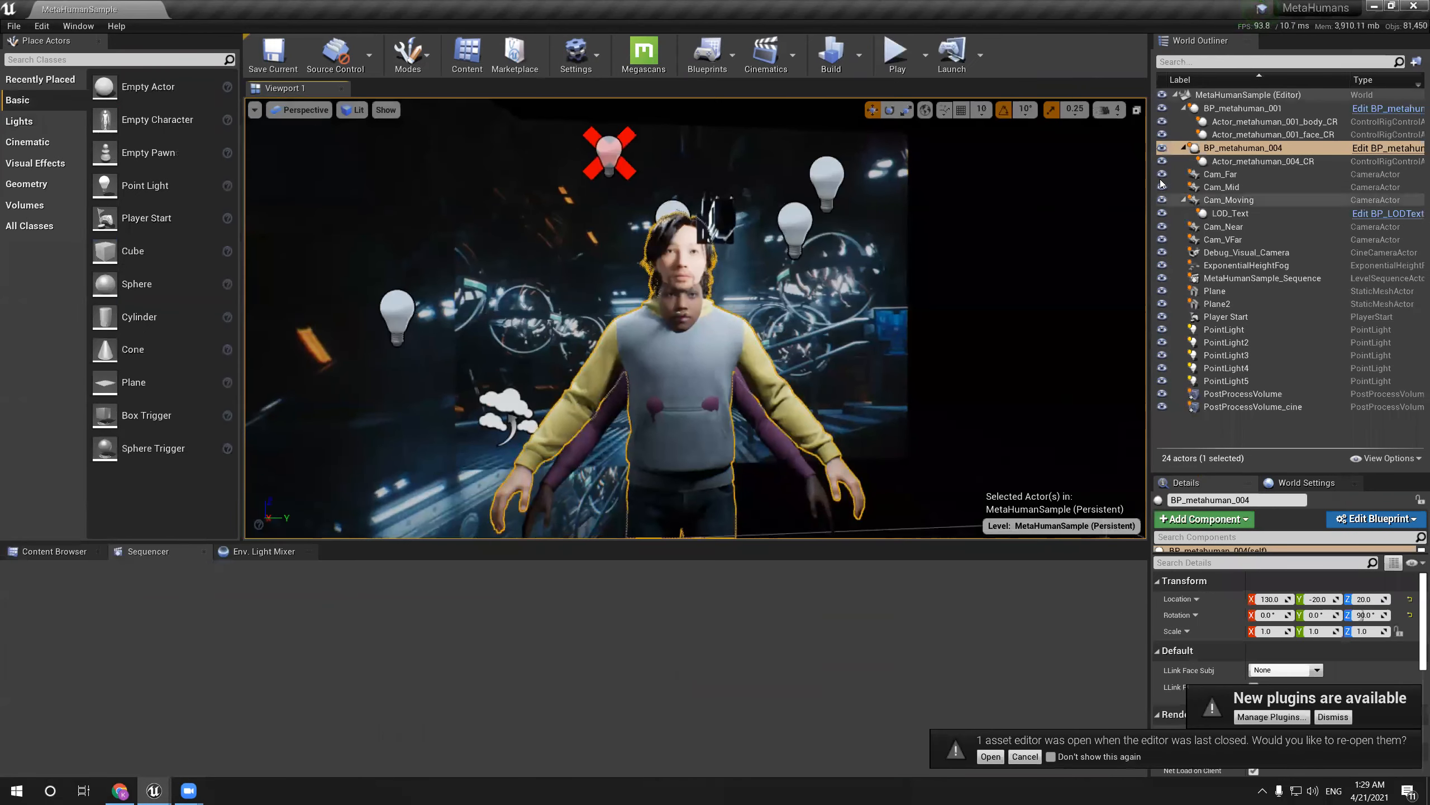
pyautogui.click(1161, 148)
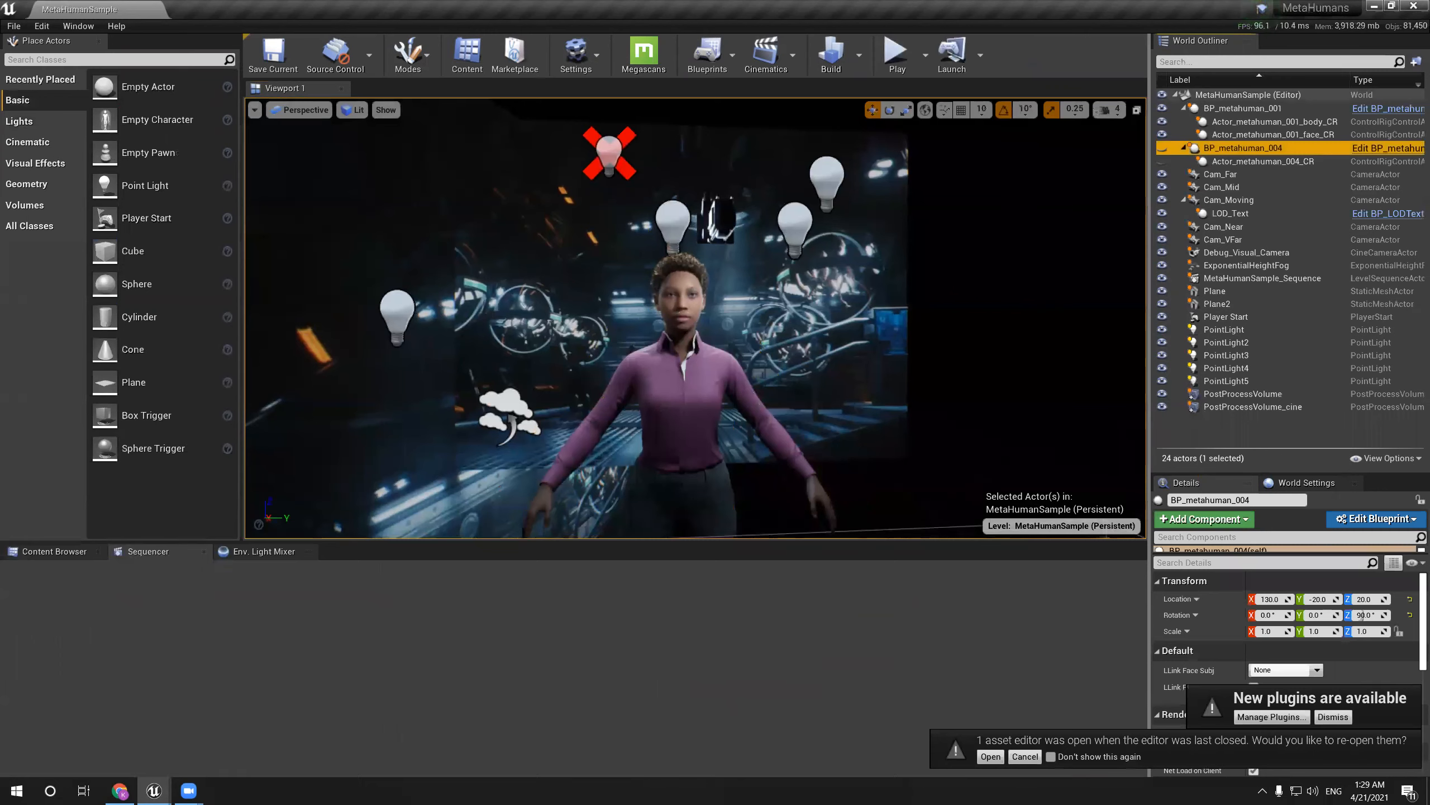
pyautogui.press('g')
pyautogui.press('g')
pyautogui.press('g')
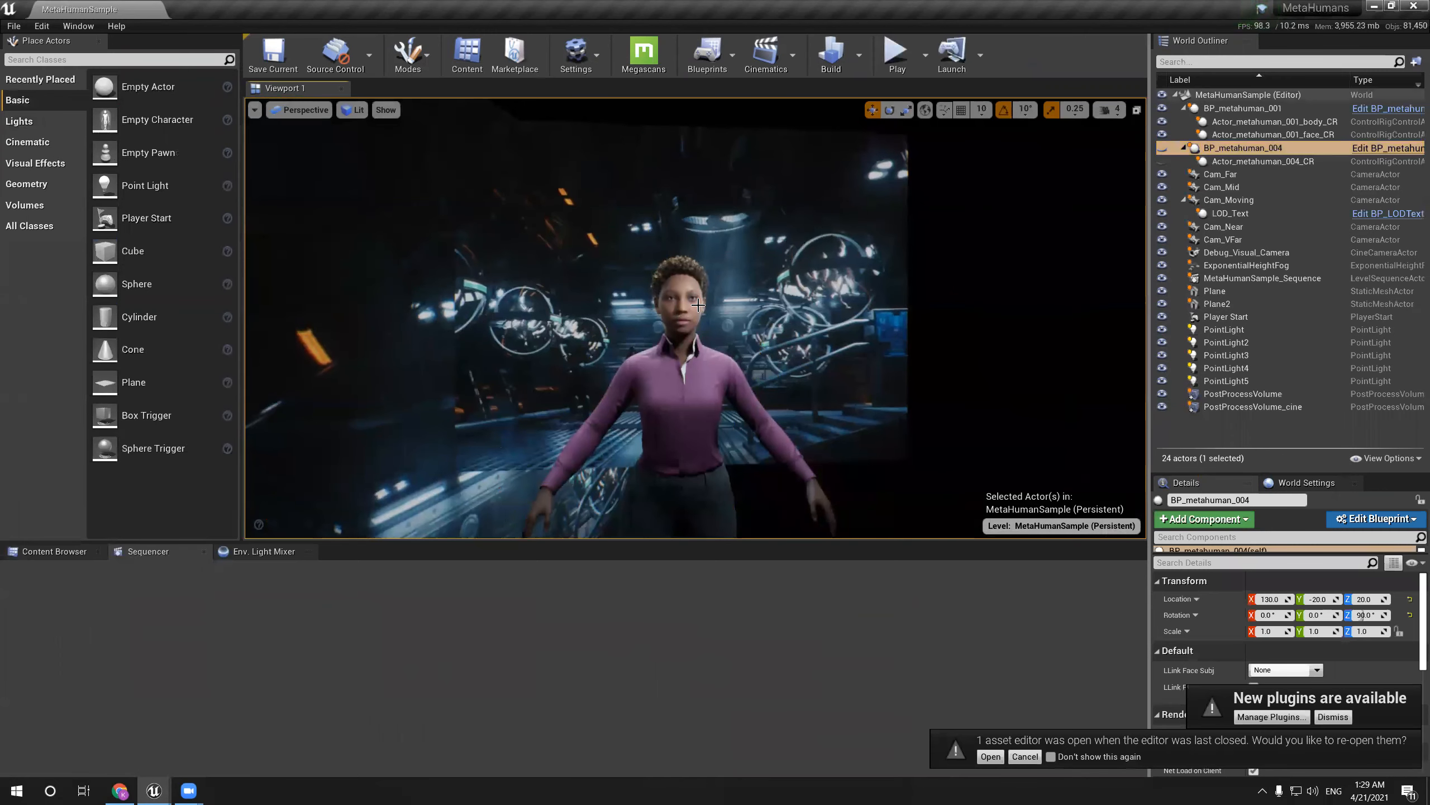
# Focus on BP_metahuman_001 and examine its face and upper-body lighting from the front
pyautogui.scroll(5, 699, 305)
pyautogui.scroll(-10, 697, 304)
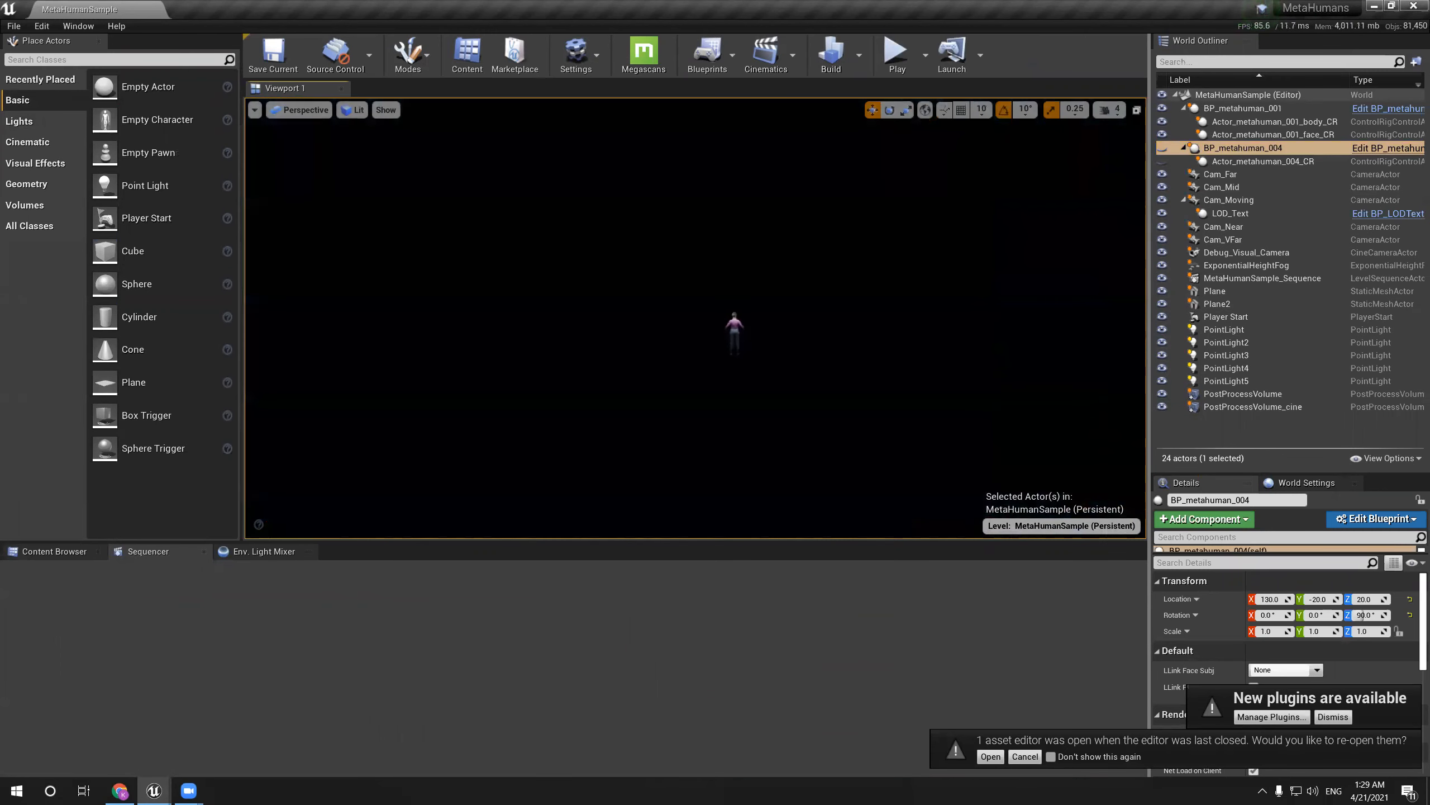
pyautogui.click(742, 332)
pyautogui.press('f')
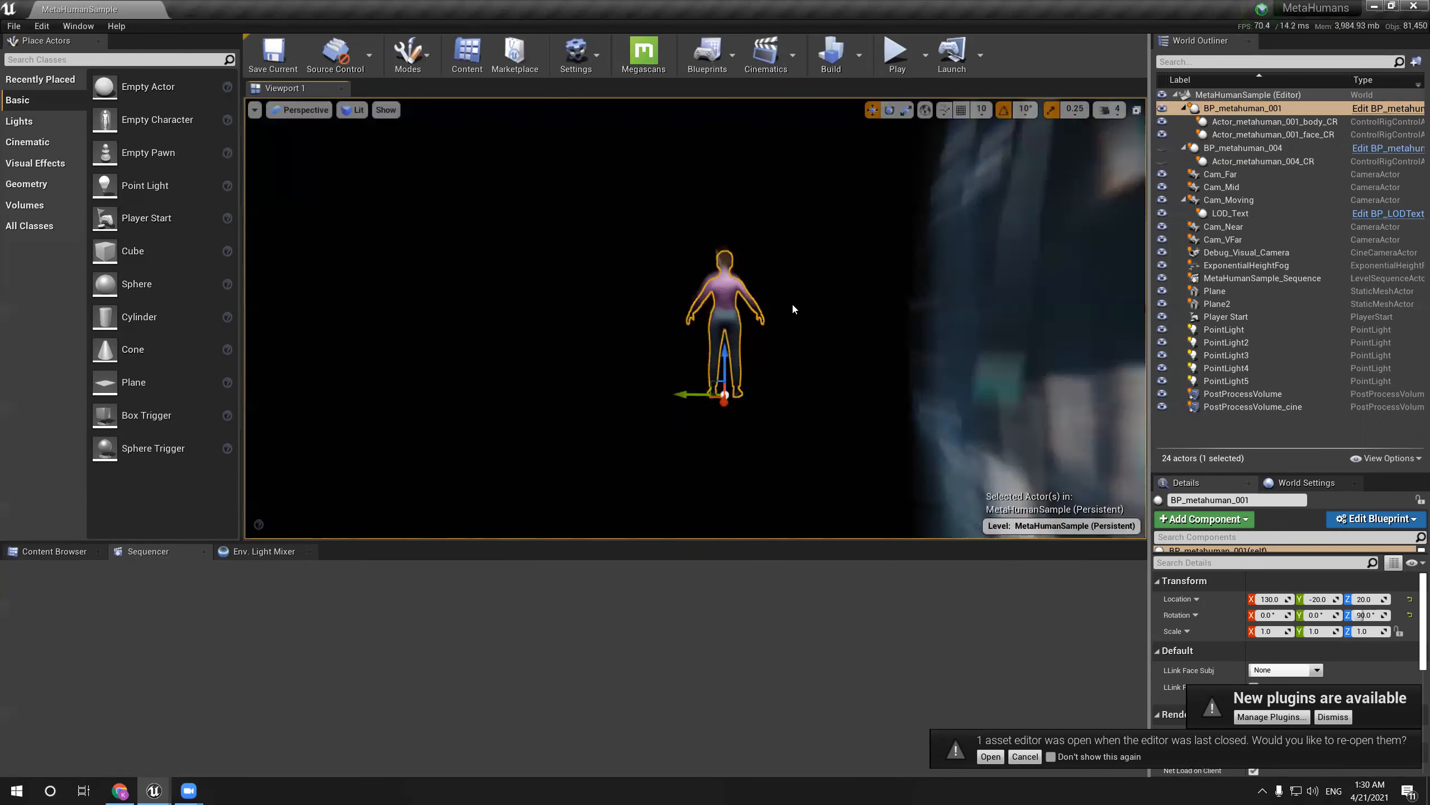
pyautogui.keyDown('alt'); pyautogui.moveTo(792, 310); pyautogui.dragTo(653, 251); pyautogui.keyUp('alt')
pyautogui.press('g')
pyautogui.press('g')
pyautogui.scroll(3, 779, 252)
pyautogui.moveTo(779, 252)
pyautogui.mouseDown(button='right')
pyautogui.moveTo(772, 218)
pyautogui.moveTo(775, 276)
pyautogui.moveTo(789, 205)
pyautogui.moveTo(780, 257)
pyautogui.mouseUp(button='right')
pyautogui.scroll(2, 780, 256)
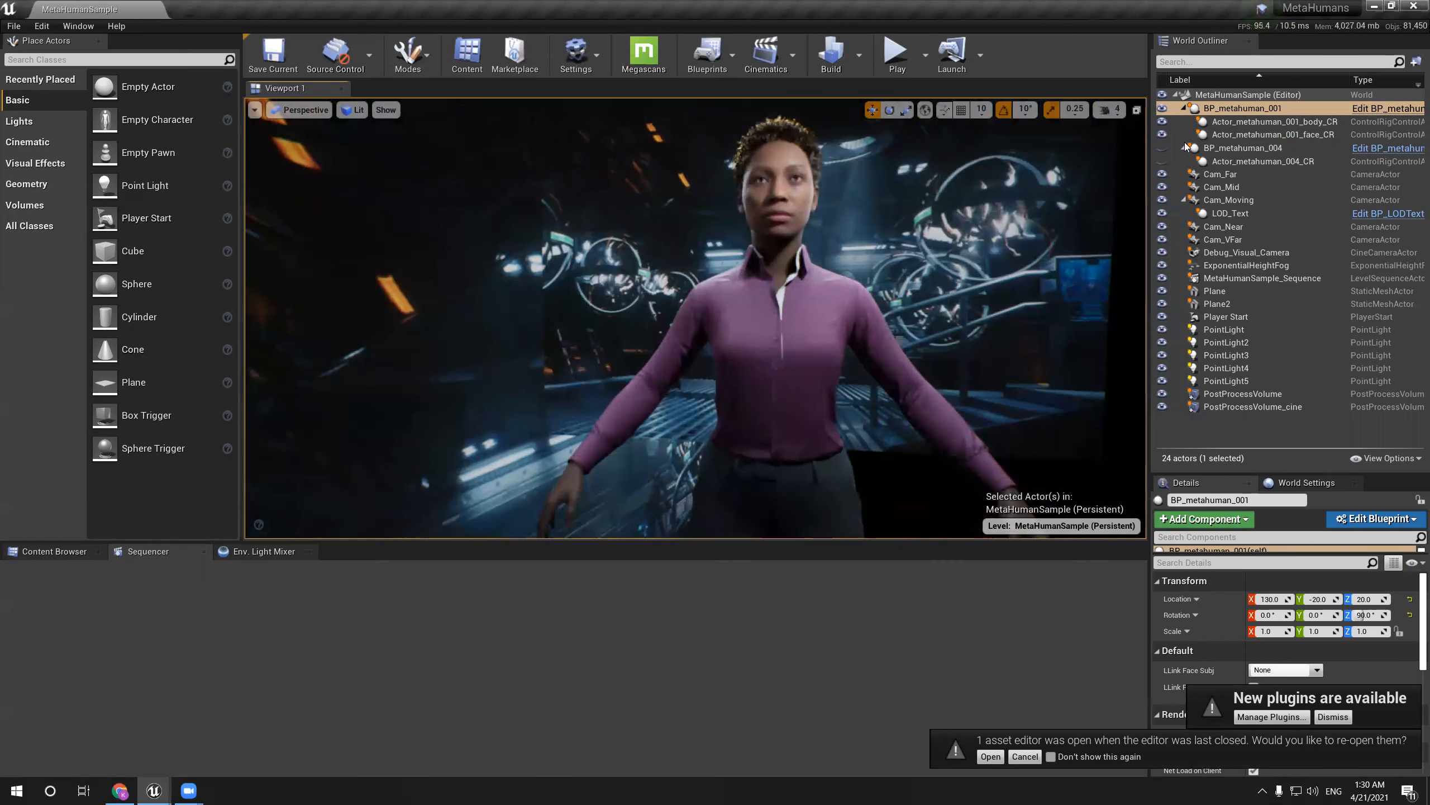
pyautogui.moveTo(785, 191); pyautogui.dragTo(793, 175, button='right')
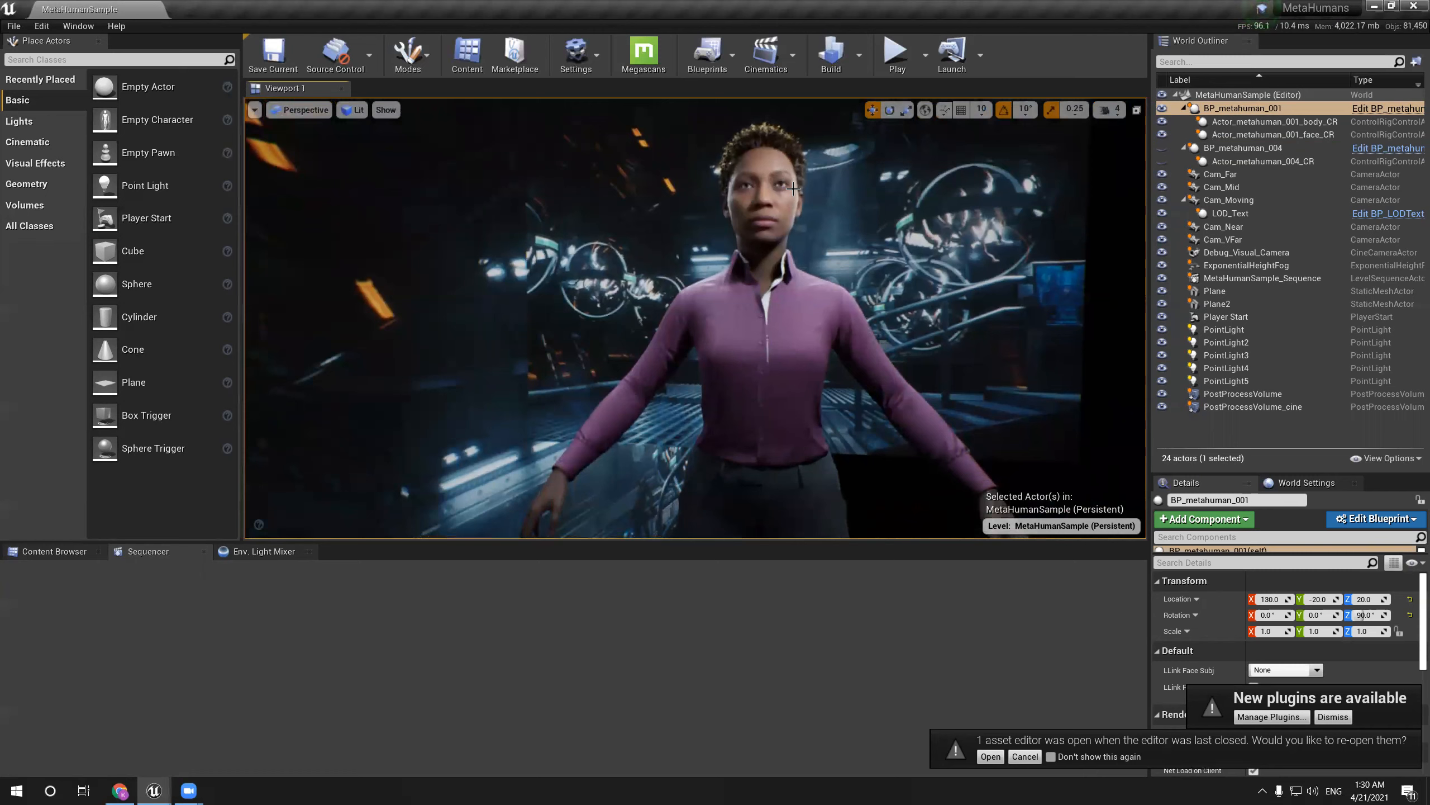
# Switch to Chrome and examine cinematic lighting reference images, including a light-and-shadow portrait and a colored-light character series
pyautogui.click(115, 790)
pyautogui.click(241, 10)
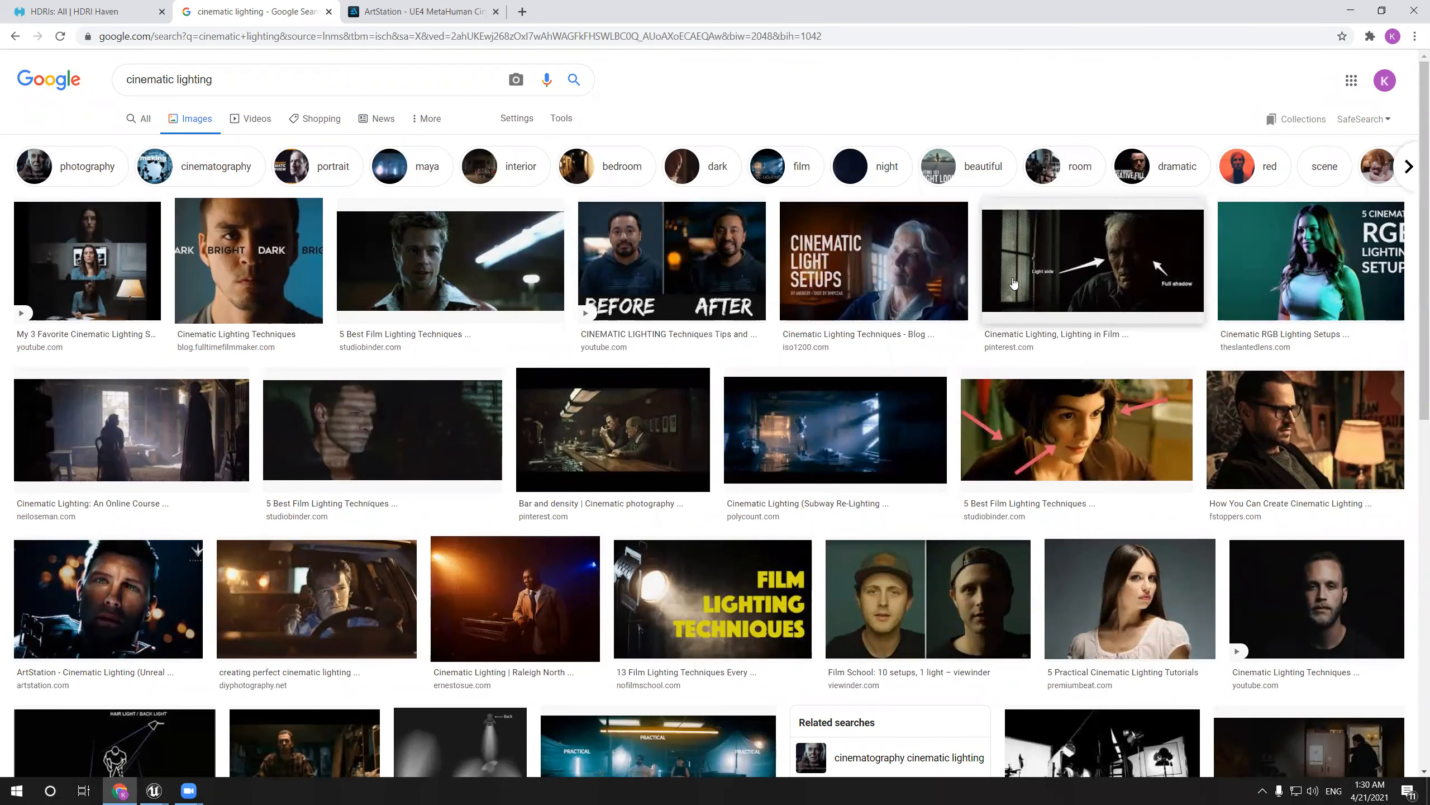
pyautogui.click(1105, 249)
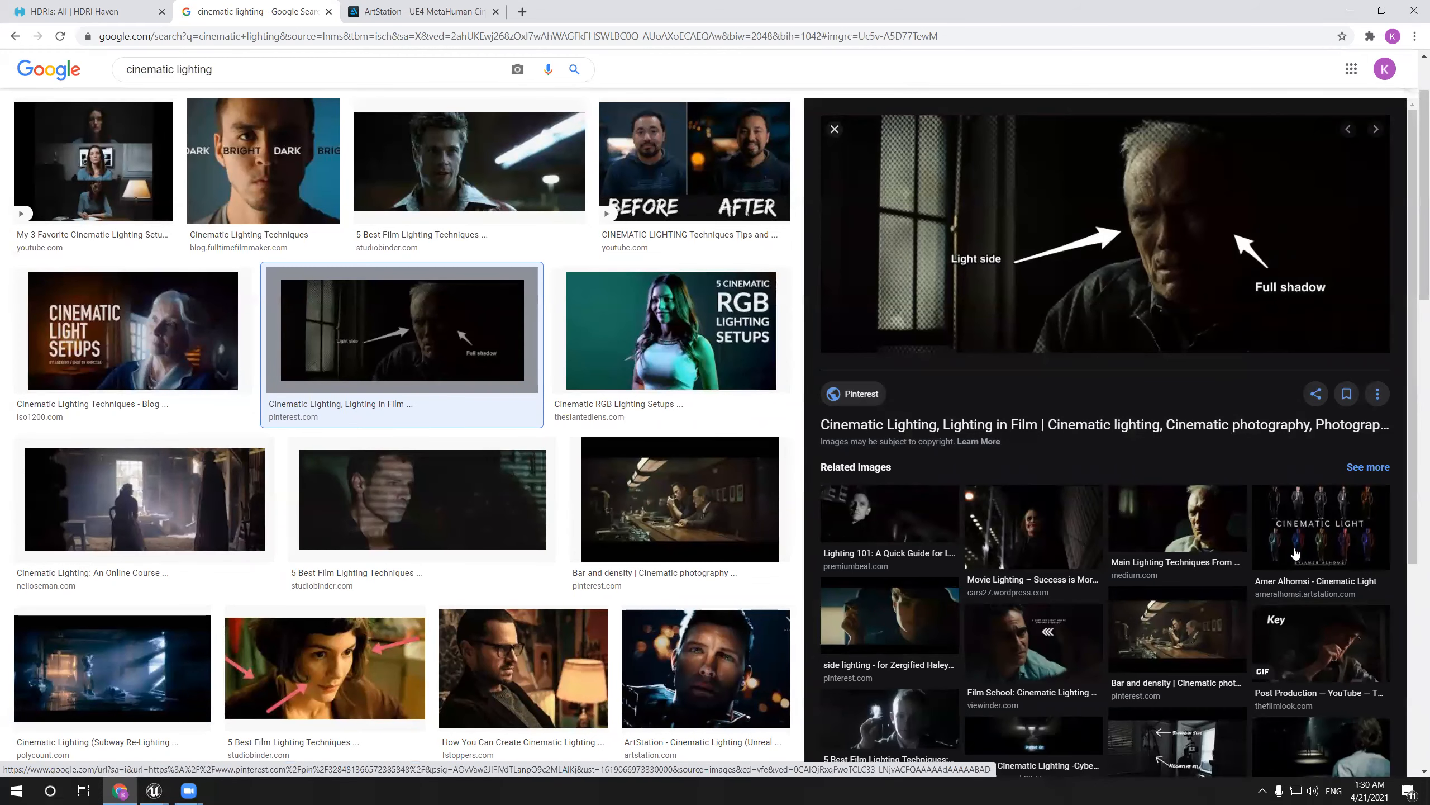
pyautogui.click(1350, 517)
pyautogui.scroll(-3, 1096, 317)
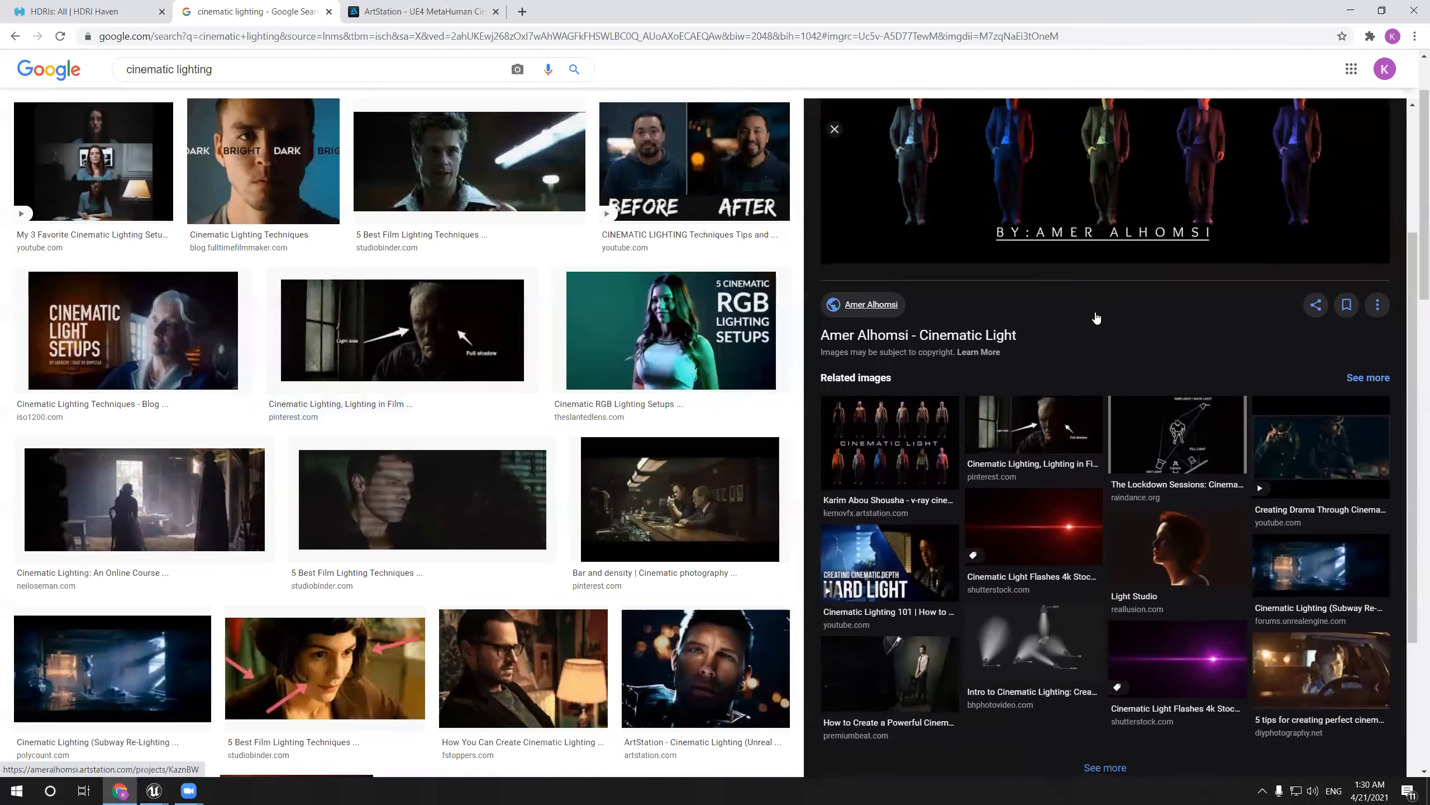
# Open the colored-light "Cinematic Light" artwork's ArtStation page and examine its Rim Light, Police Light and bust examples
pyautogui.scroll(5, 1093, 277)
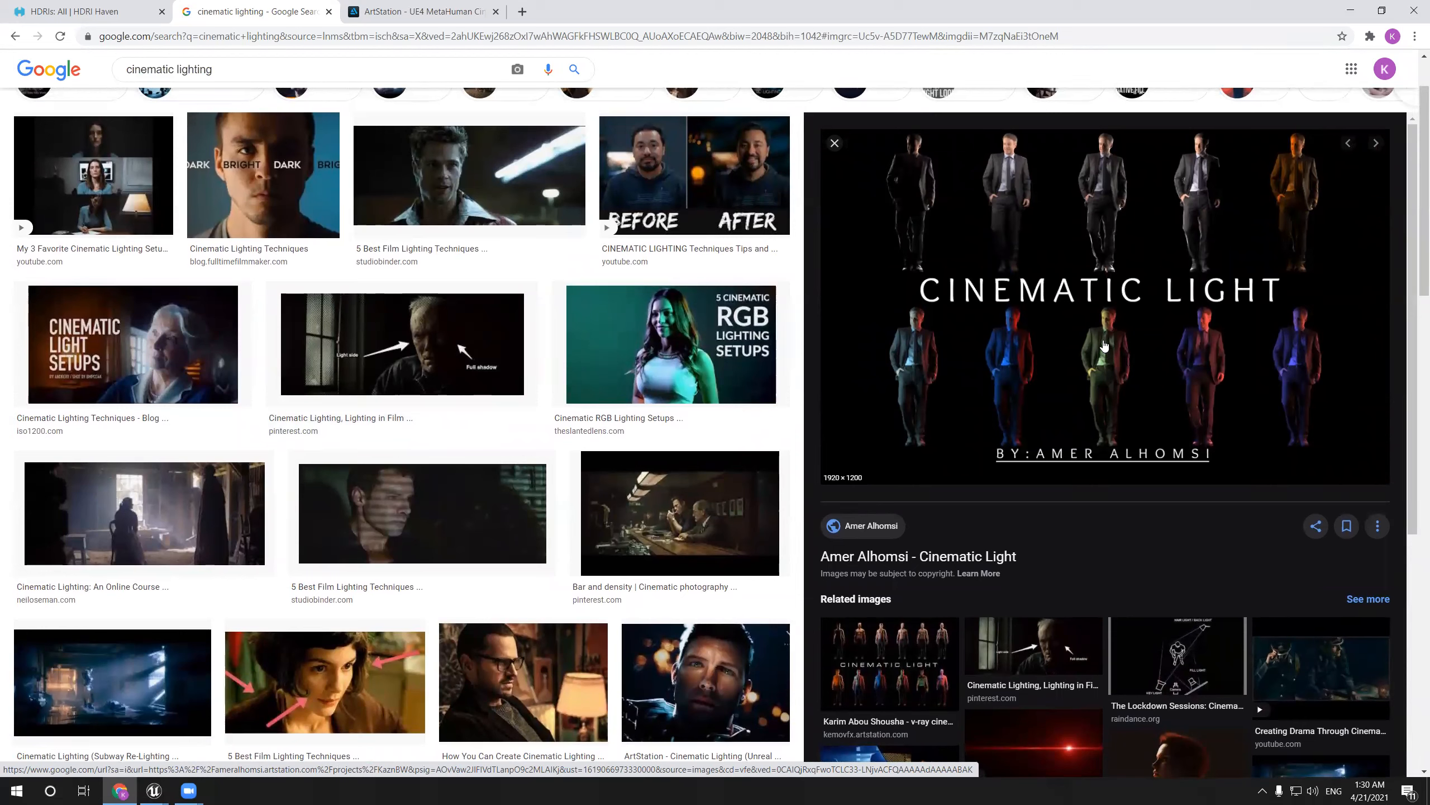
pyautogui.click(1100, 336)
pyautogui.click(387, 5)
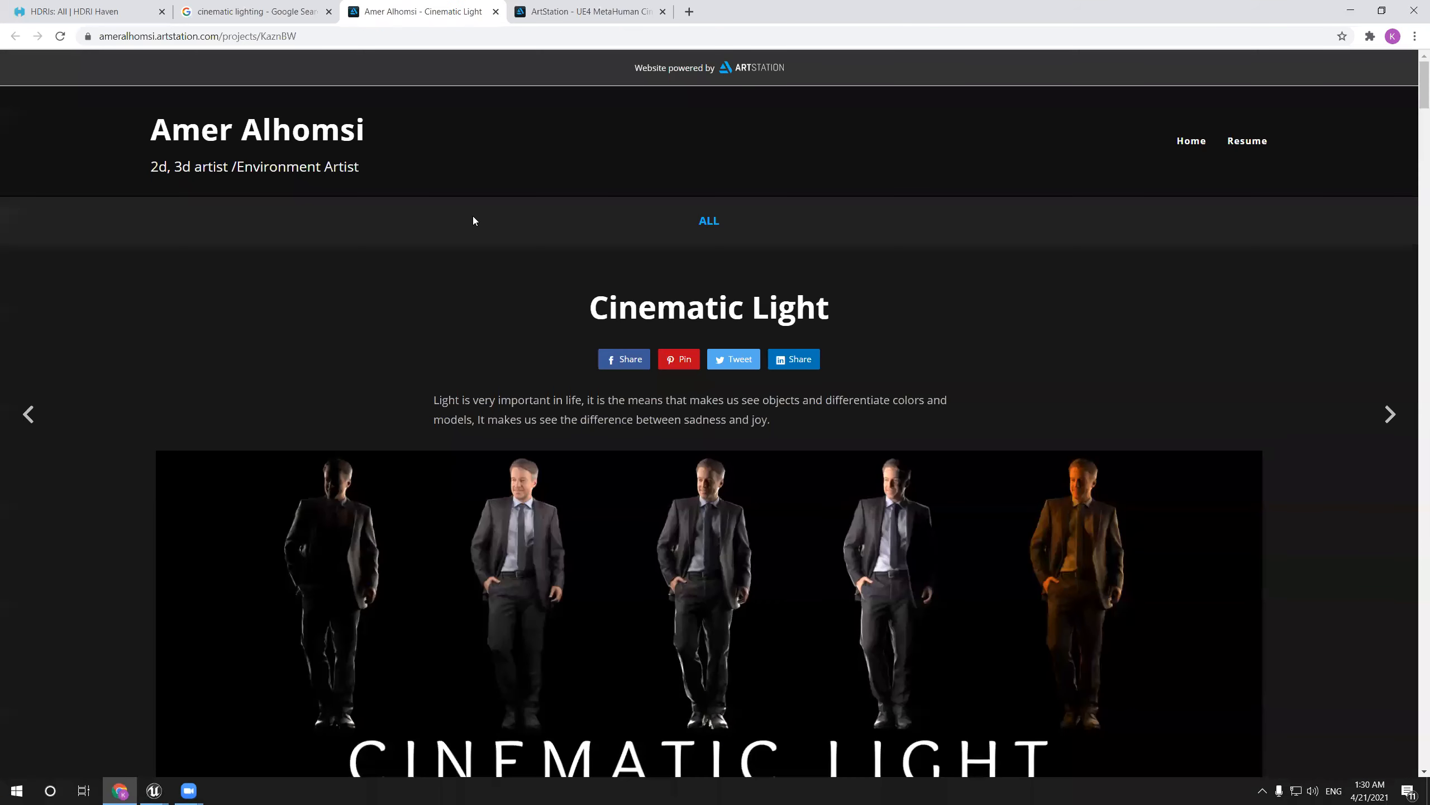
pyautogui.scroll(-6, 476, 220)
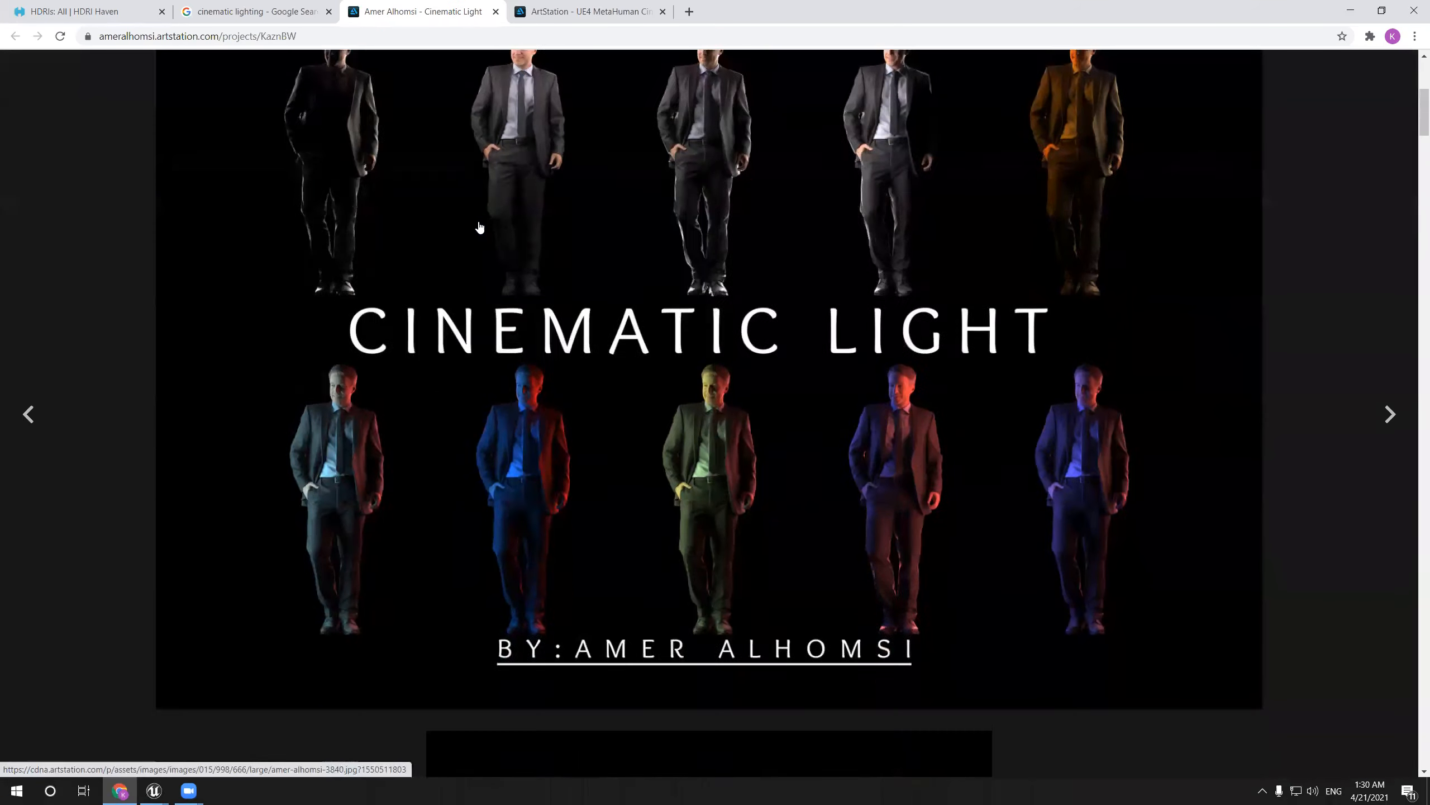
pyautogui.scroll(-5, 479, 227)
pyautogui.scroll(-8, 481, 228)
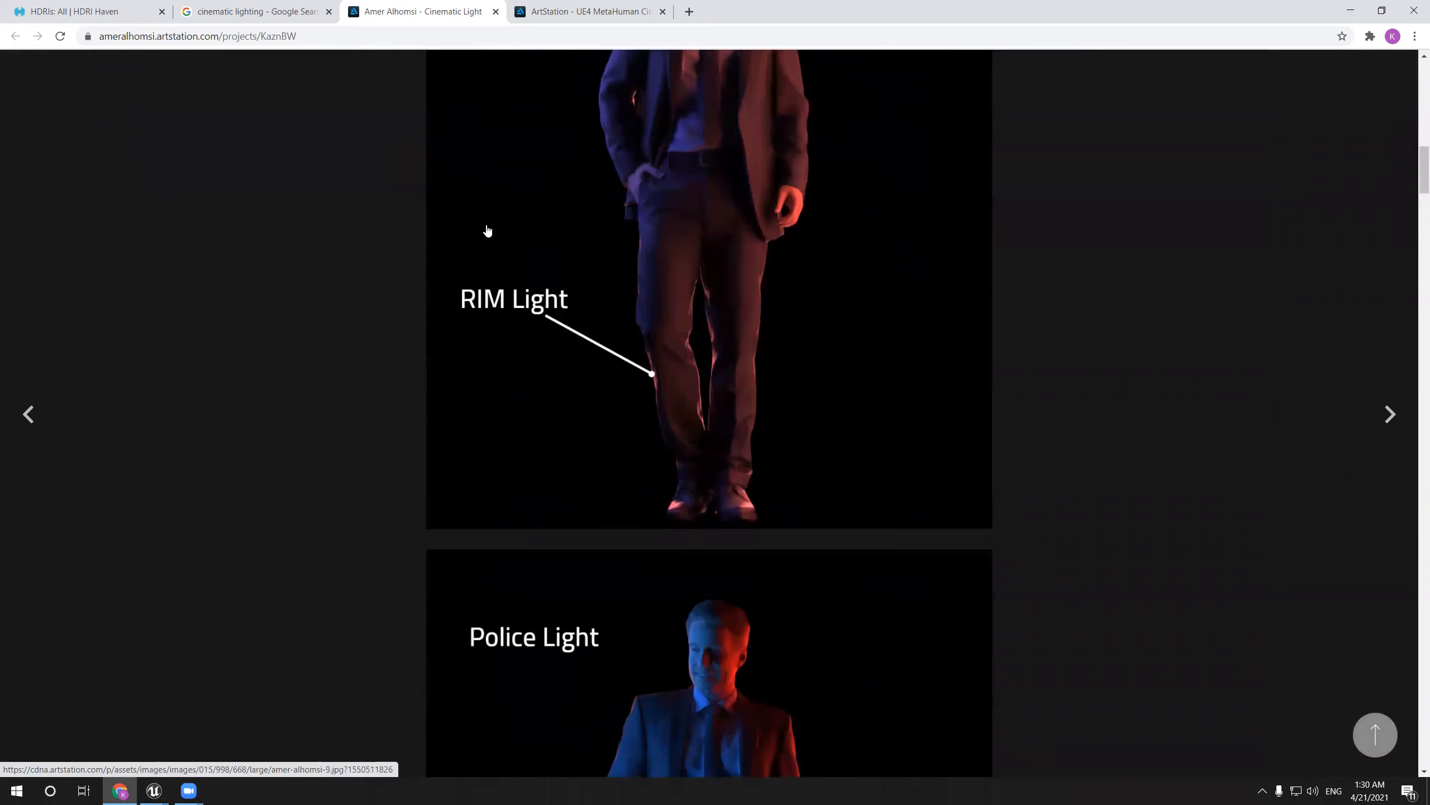
pyautogui.scroll(-15, 486, 230)
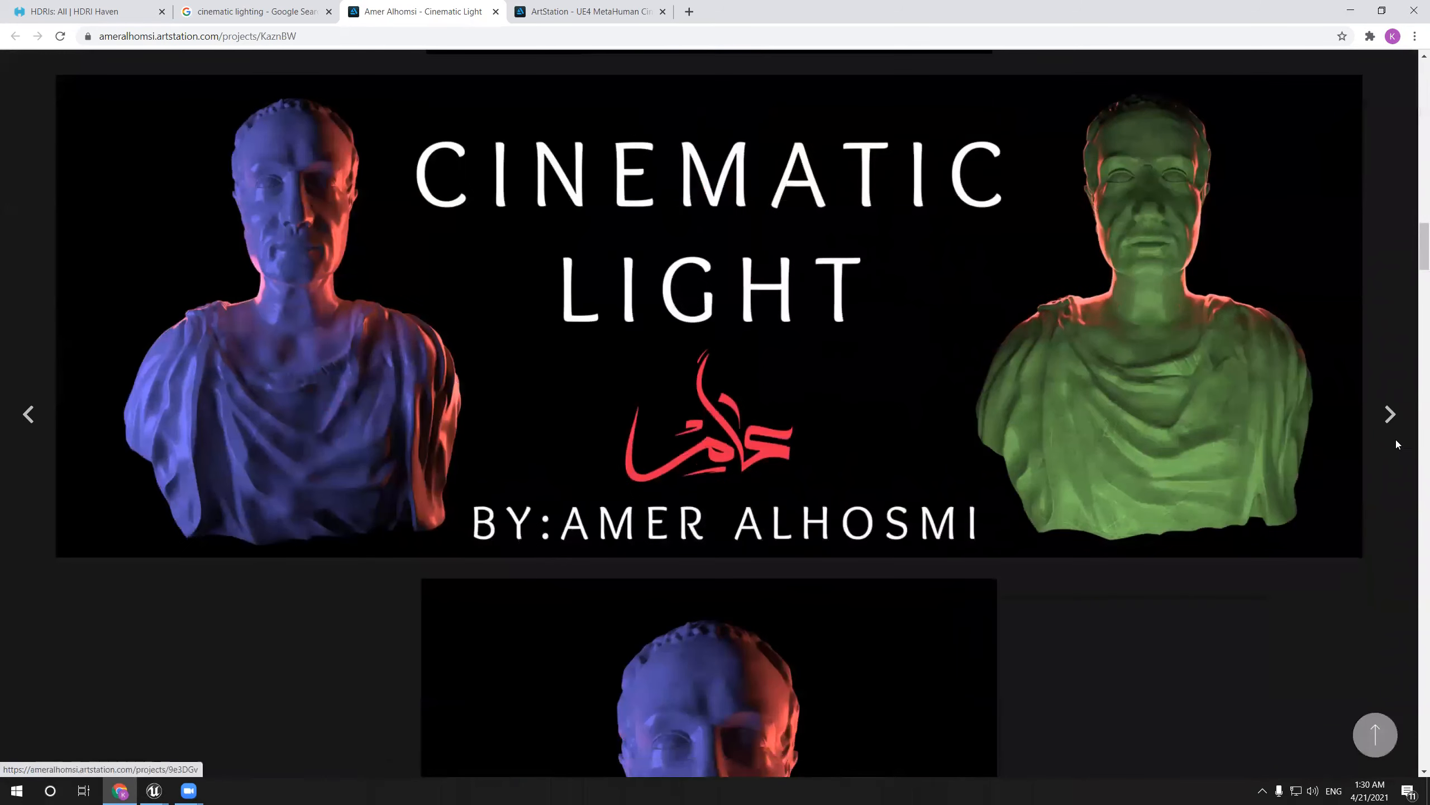
pyautogui.moveTo(1415, 225); pyautogui.dragTo(1414, 5)
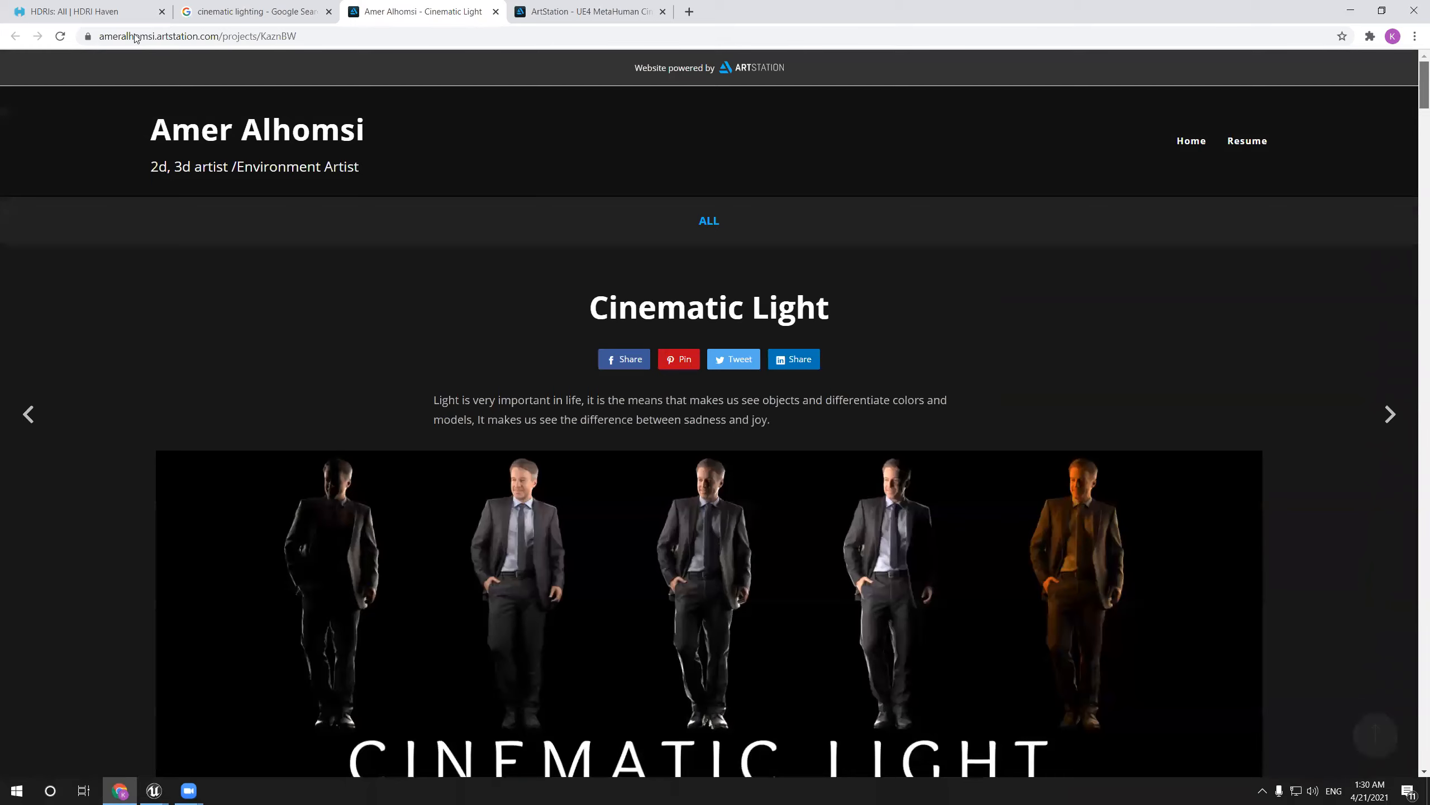
# Open the related "v-ray cinematic light" ArtStation page from the image results and compare it with the first artwork
pyautogui.click(221, 7)
pyautogui.scroll(-5, 990, 453)
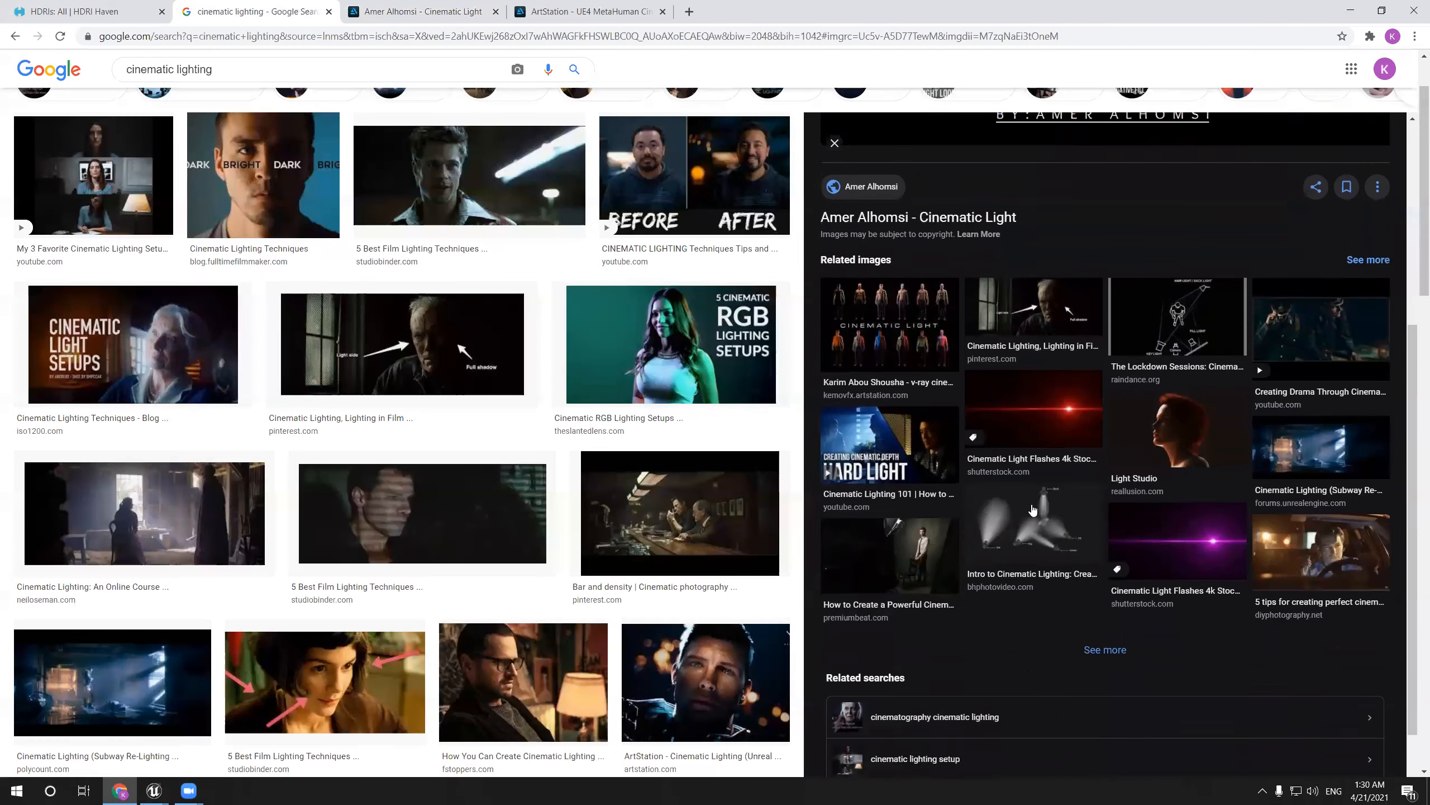
pyautogui.click(882, 326)
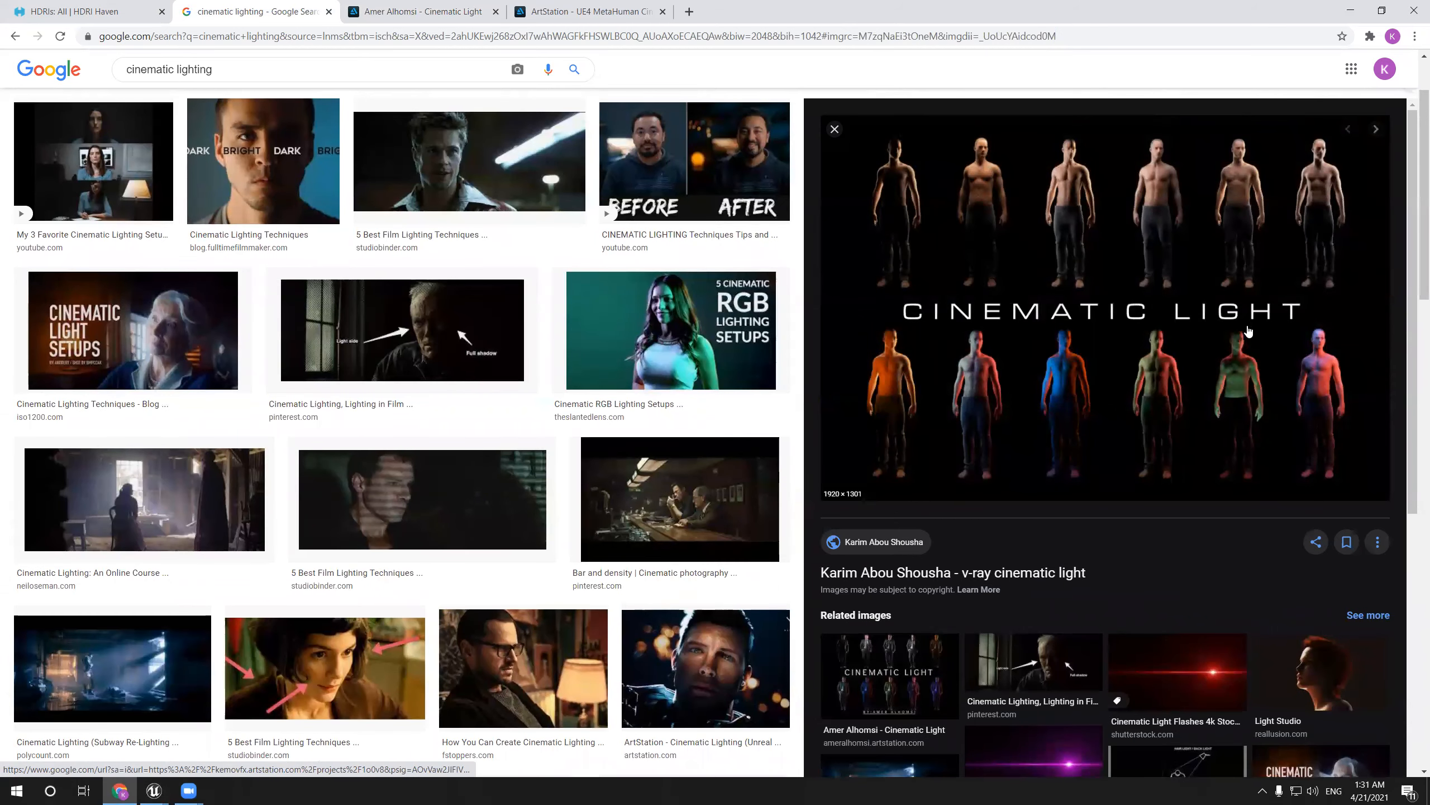
pyautogui.click(1091, 283)
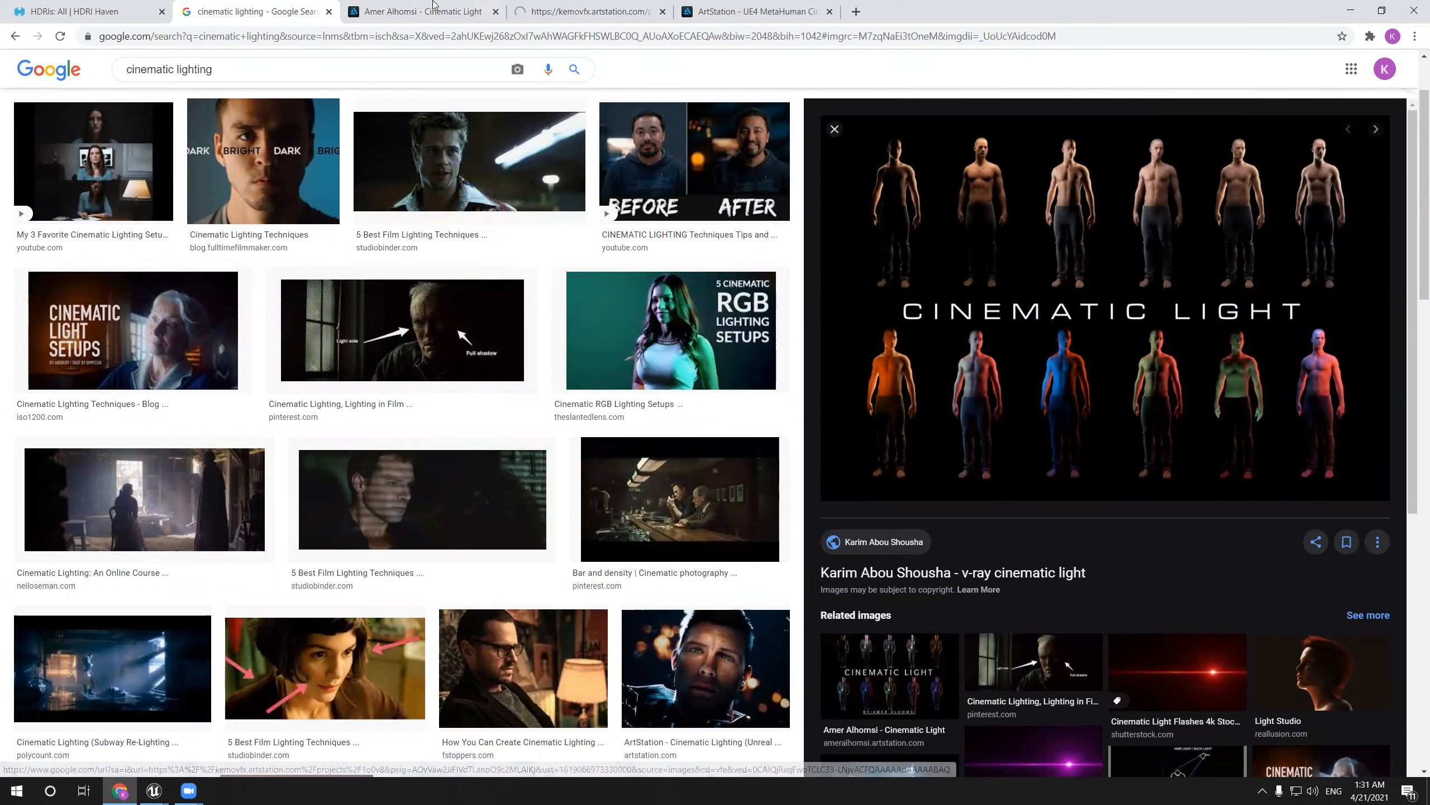
pyautogui.click(442, 15)
pyautogui.scroll(-5, 576, 64)
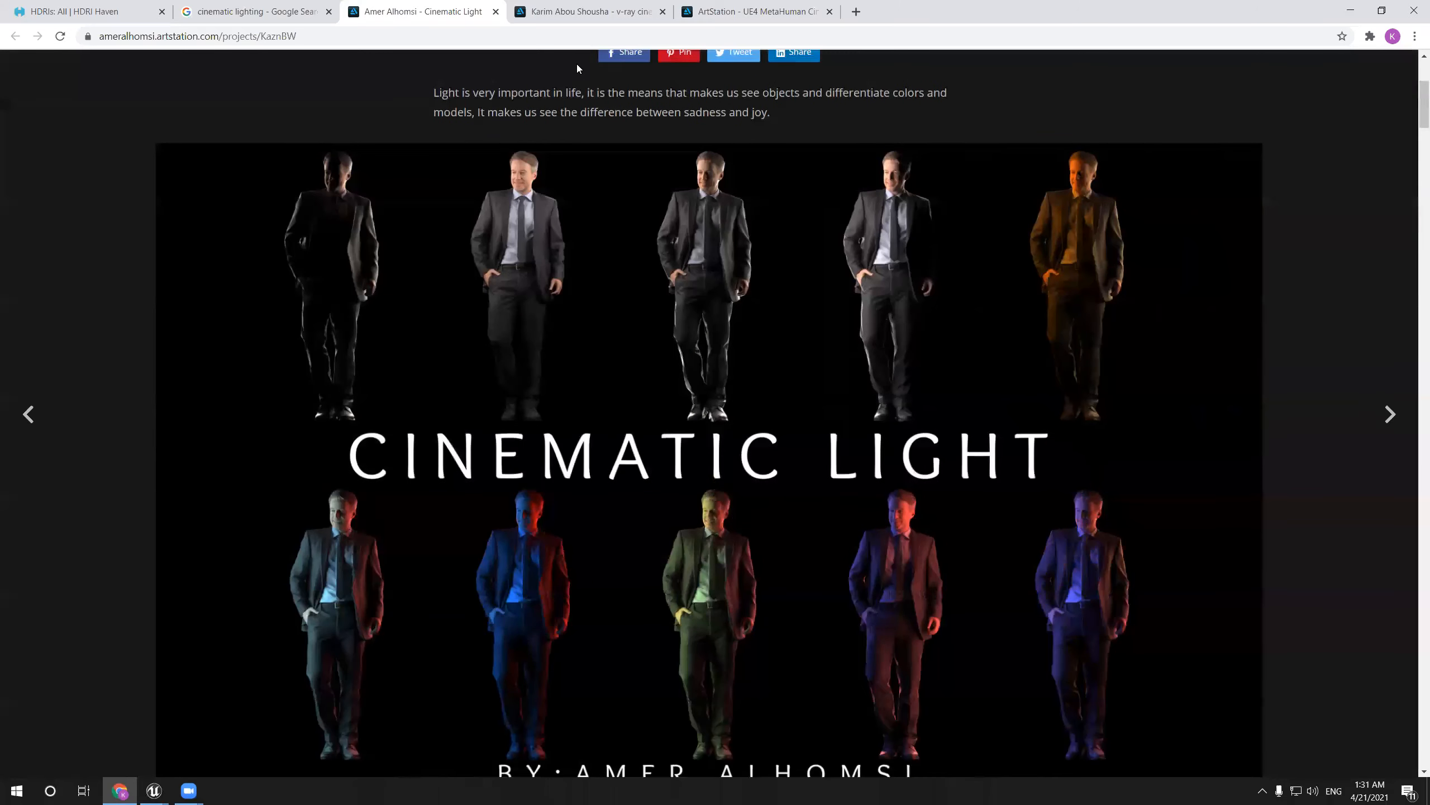
pyautogui.hotkey('ctrl', 'Tab')
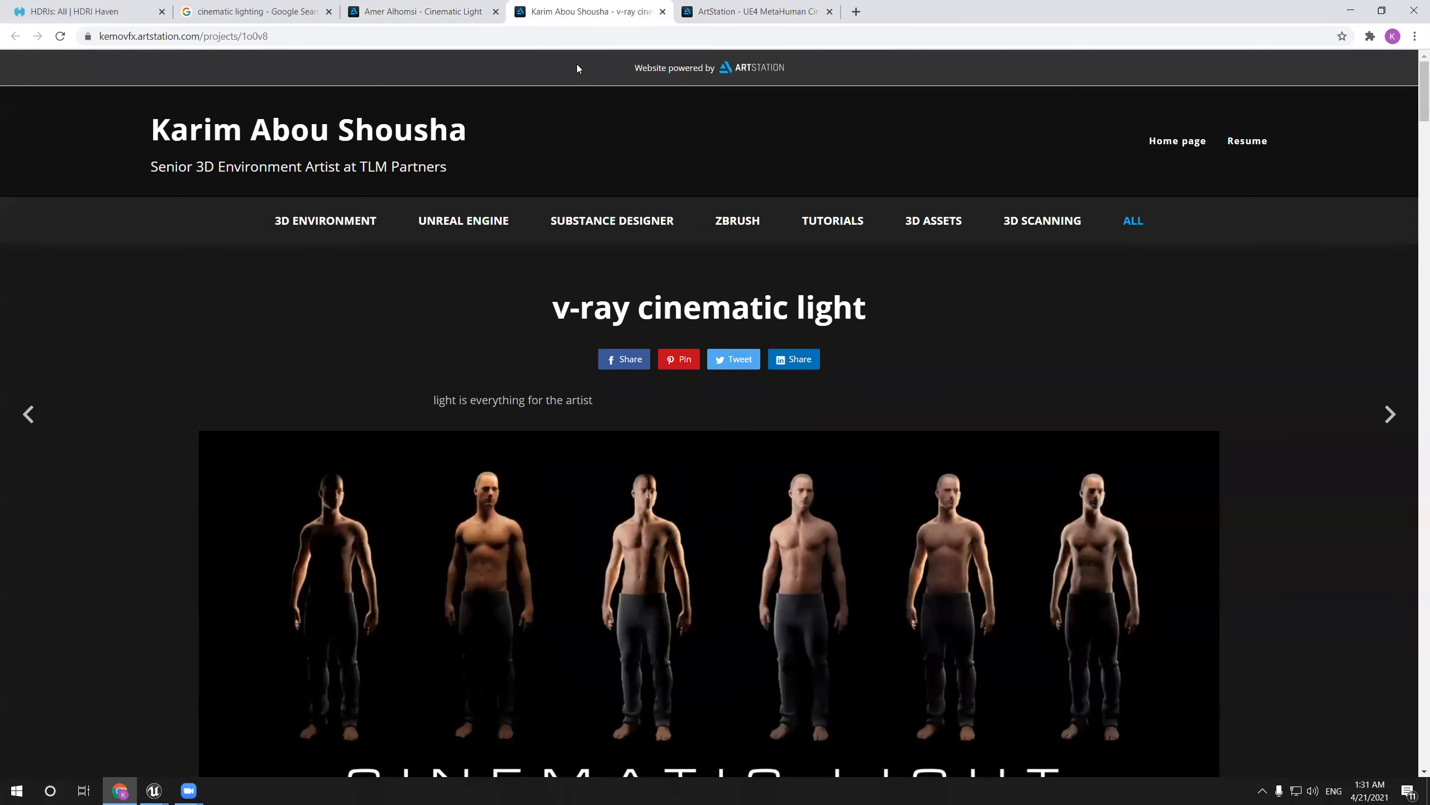
# Return to the image results and open the Raindance diagram of key, fill and back light placement
pyautogui.hotkey('ctrl', 'shift', 'Tab')
pyautogui.hotkey('ctrl', 'Tab')
pyautogui.hotkey('ctrl', 'shift', 'Tab')
pyautogui.hotkey('ctrl', 'shift', 'Tab')
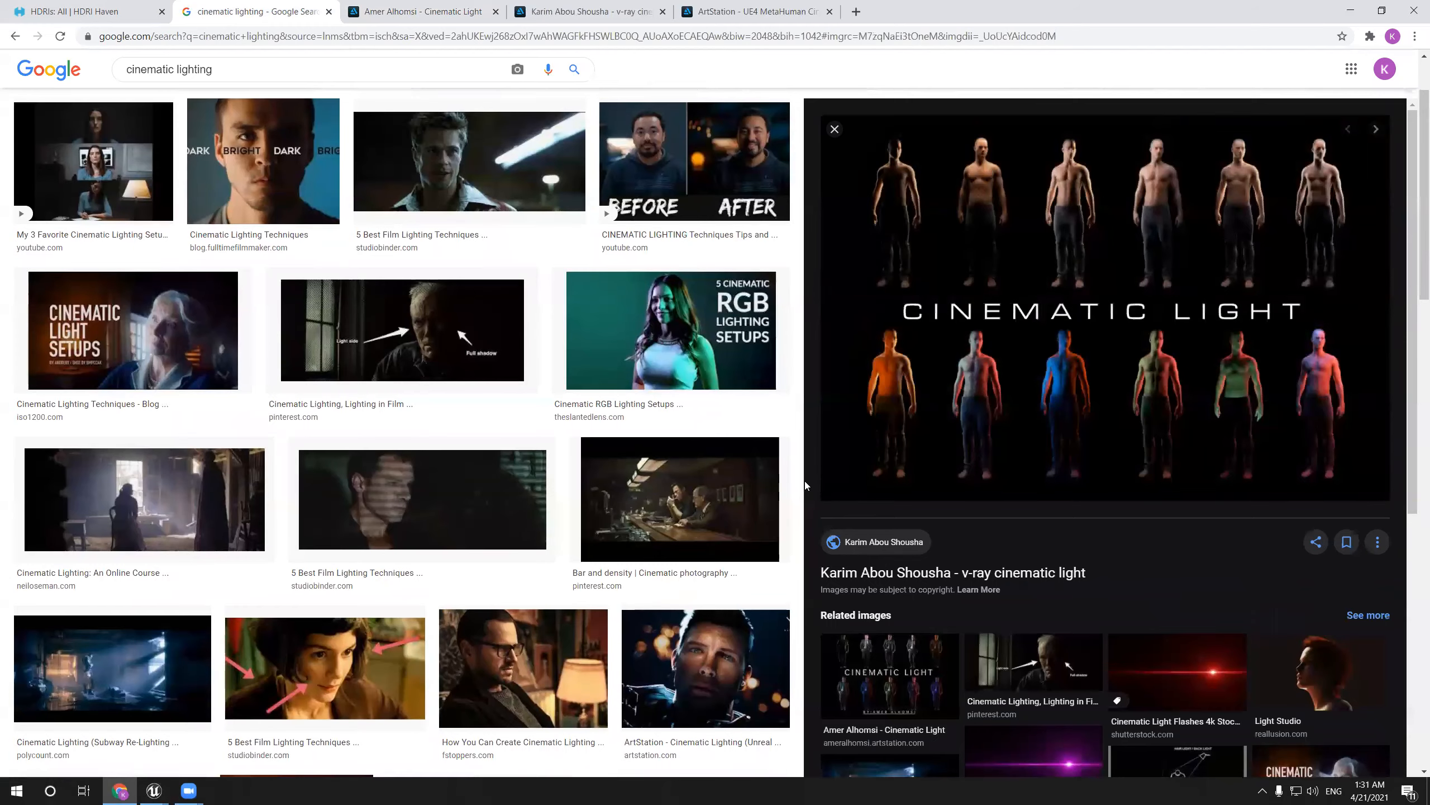
pyautogui.scroll(-5, 805, 486)
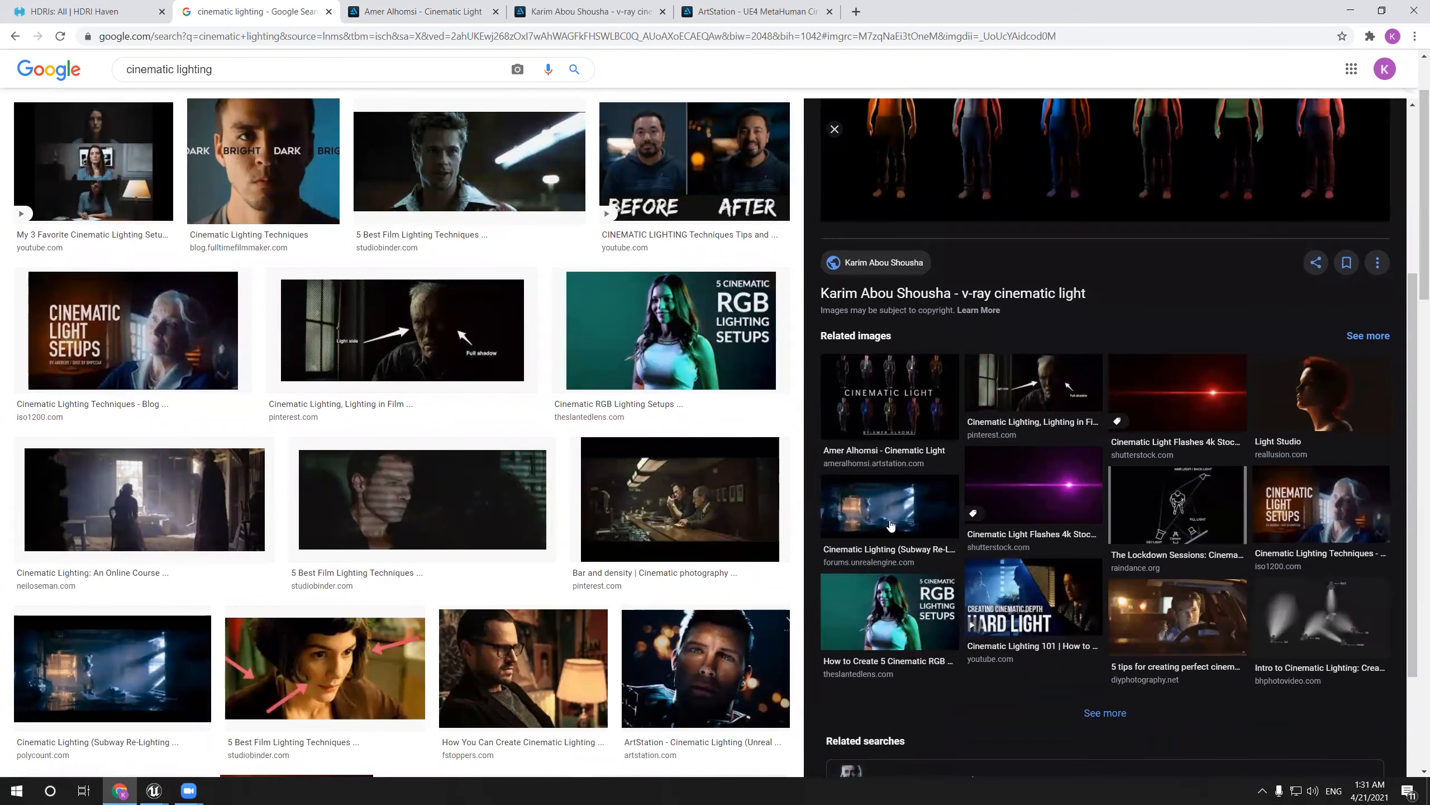
pyautogui.click(1202, 515)
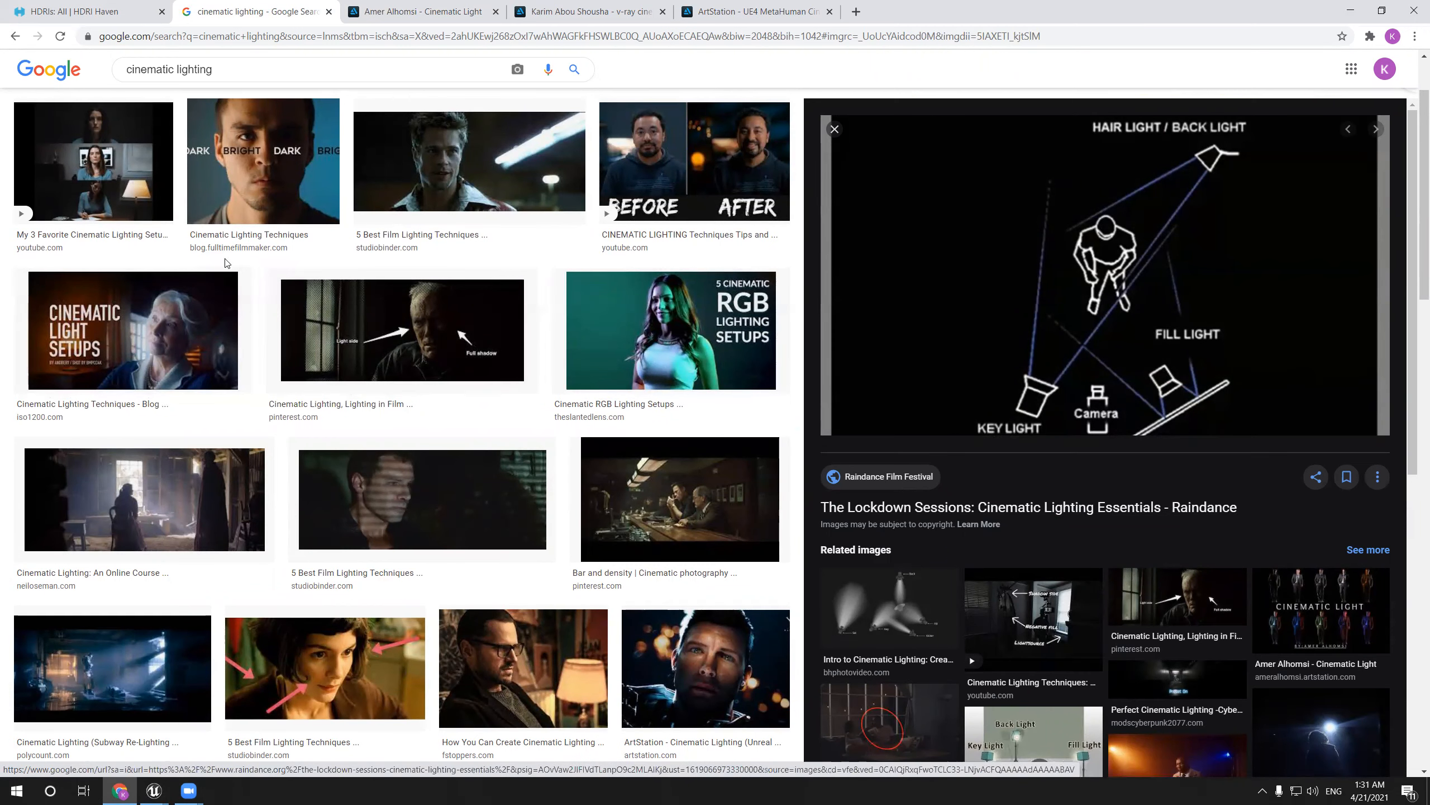
# Switch back to the MetaHumans project in Unreal Editor and delete the actors PointLight through PointLight5
pyautogui.click(1351, 10)
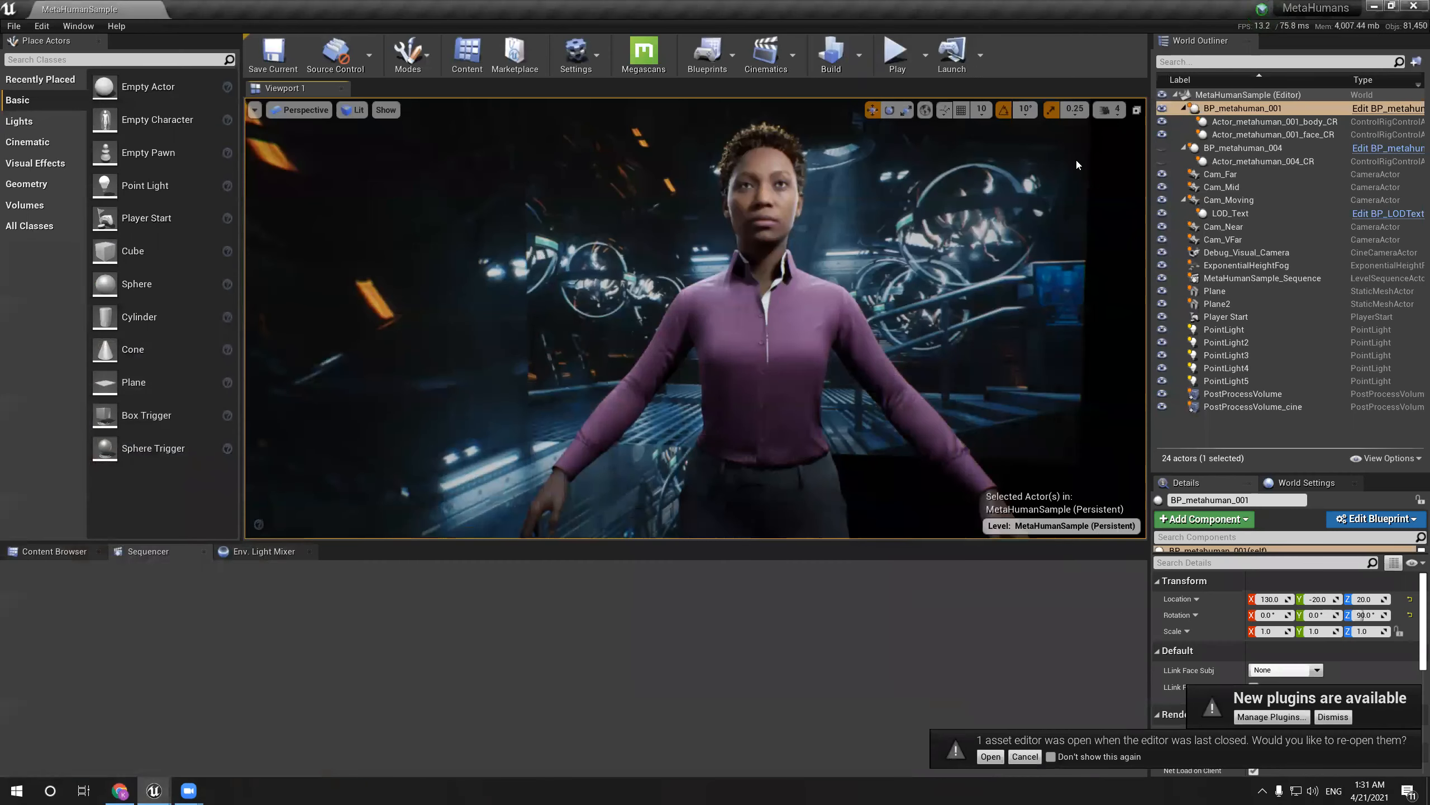
pyautogui.click(1226, 331)
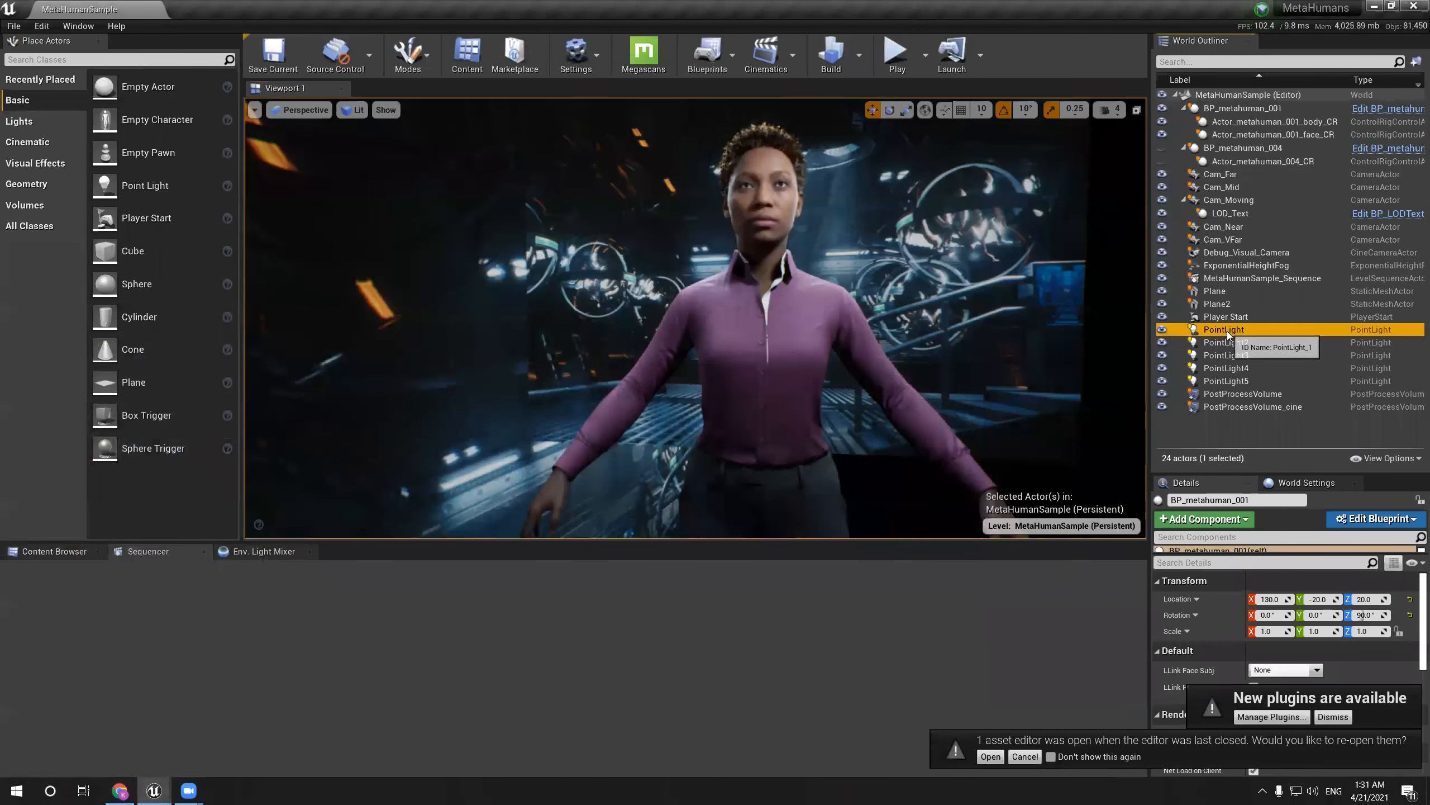
pyautogui.keyDown('shift'); pyautogui.click(1219, 381); pyautogui.keyUp('shift')
pyautogui.press('Delete')
# Turn off the game view and place a new point light above and to one side of BP_metahuman_001's head
pyautogui.moveTo(801, 227)
pyautogui.mouseDown(button='right')
pyautogui.moveTo(878, 227)
pyautogui.moveTo(801, 228)
pyautogui.mouseUp(button='right')
pyautogui.click(734, 202)
pyautogui.press('g')
pyautogui.press('g')
pyautogui.moveTo(708, 212); pyautogui.dragTo(711, 190, button='right')
pyautogui.press('g')
pyautogui.press('g')
pyautogui.moveTo(98, 187); pyautogui.dragTo(865, 168)
pyautogui.scroll(-5, 864, 247)
pyautogui.moveTo(864, 247); pyautogui.dragTo(870, 225, button='right')
pyautogui.scroll(-4, 866, 244)
pyautogui.scroll(5, 866, 244)
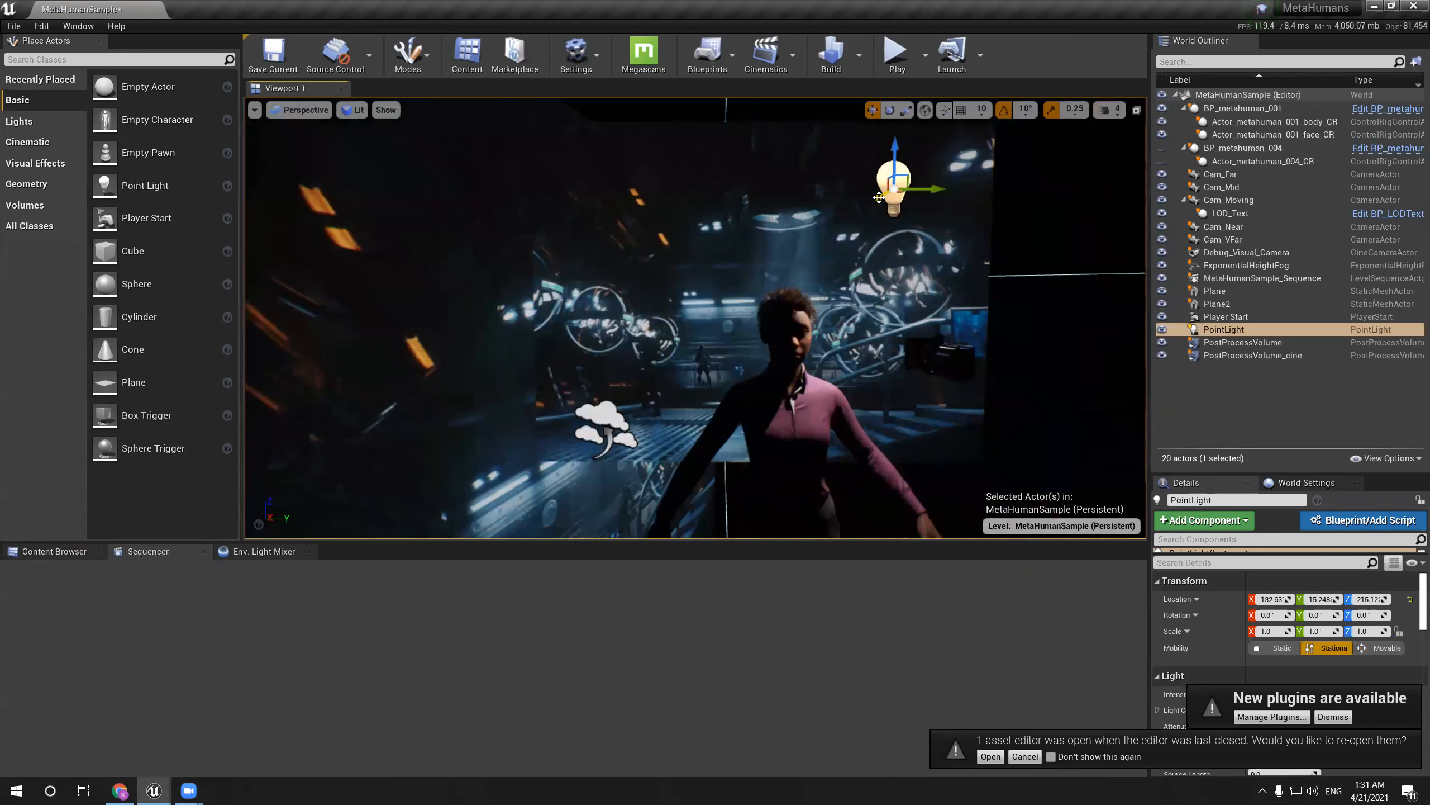
# In the full-screen viewport, move the point light forward and outward so it lights one side of the character's face
pyautogui.press('F11')
pyautogui.moveTo(1011, 195); pyautogui.dragTo(1157, 138)
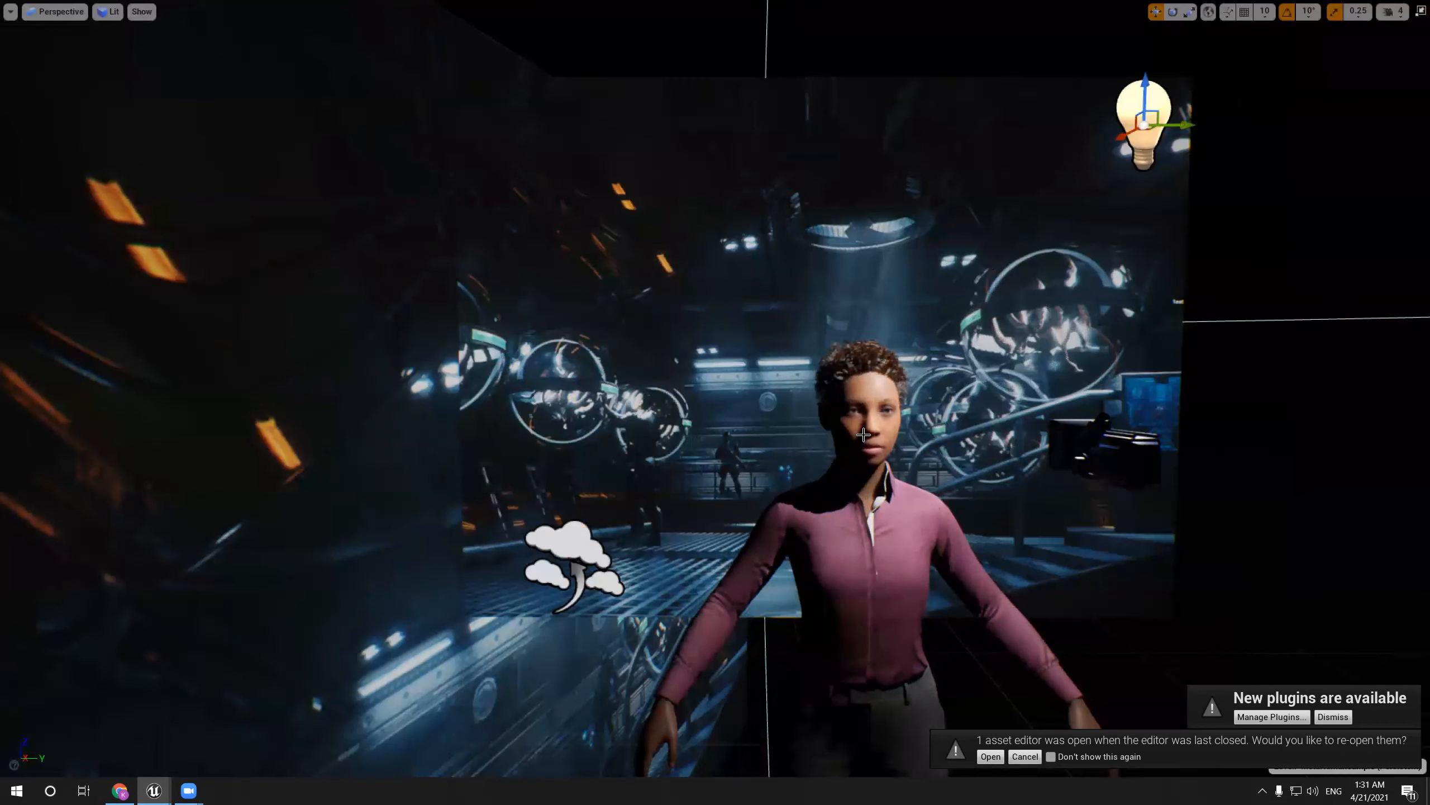
pyautogui.moveTo(1144, 103)
pyautogui.mouseDown()
pyautogui.moveTo(1141, 251)
pyautogui.moveTo(1152, 113)
pyautogui.mouseUp()
pyautogui.moveTo(1129, 162); pyautogui.dragTo(1205, 142)
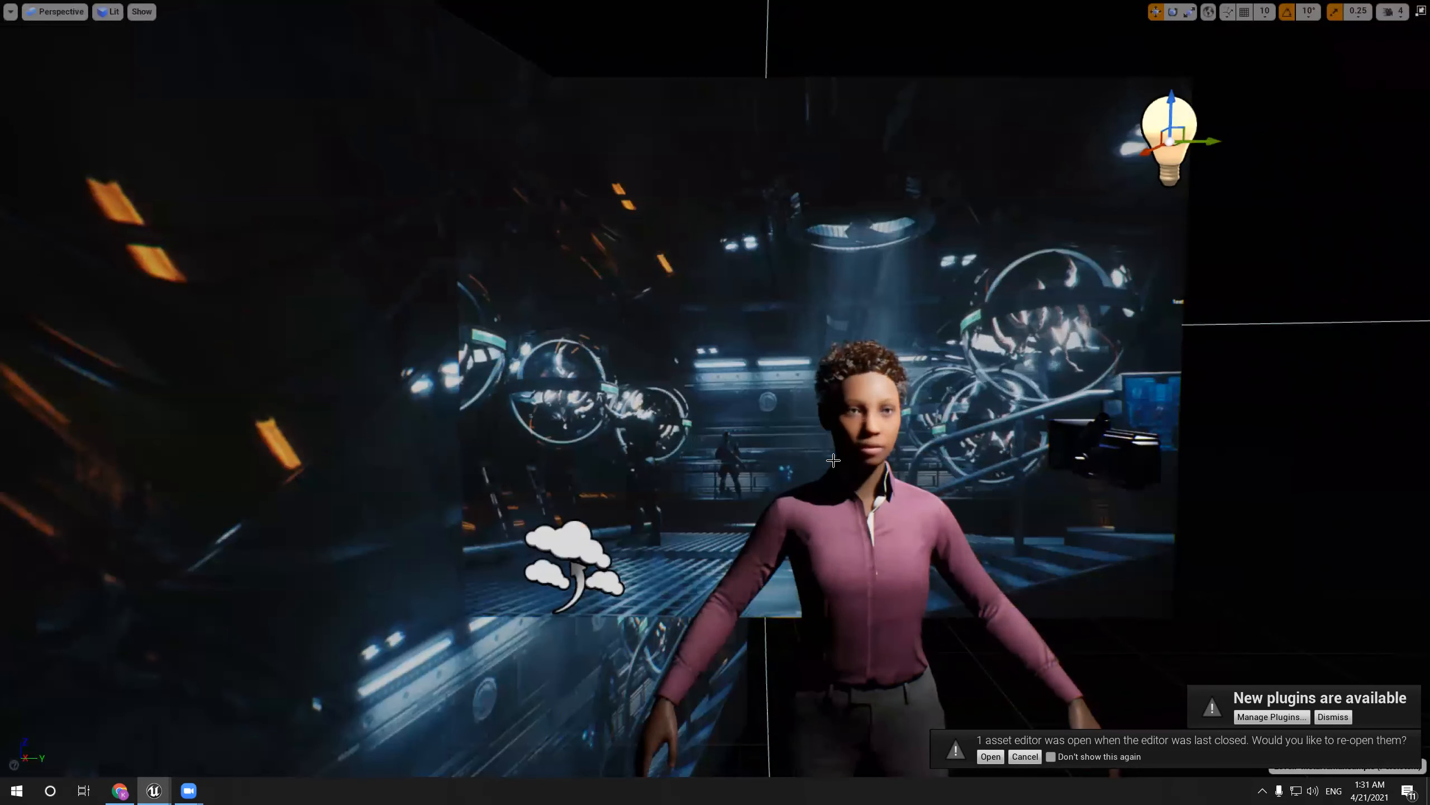
pyautogui.press('F11')
# Soften the point light's shadows by setting its Source Radius to about 19
pyautogui.scroll(4, 834, 460)
pyautogui.scroll(-3, 1233, 675)
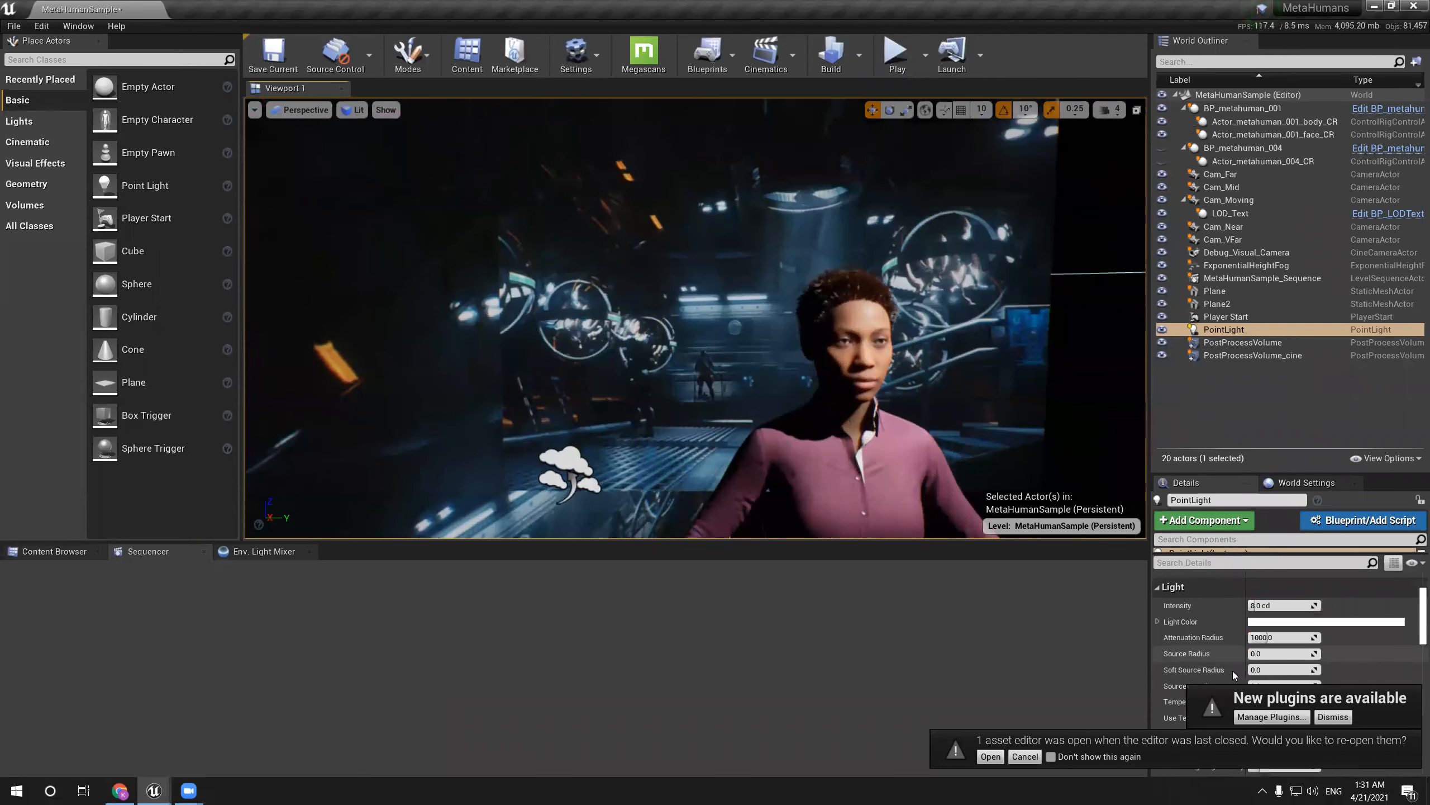
pyautogui.moveTo(1264, 667); pyautogui.dragTo(1276, 667)
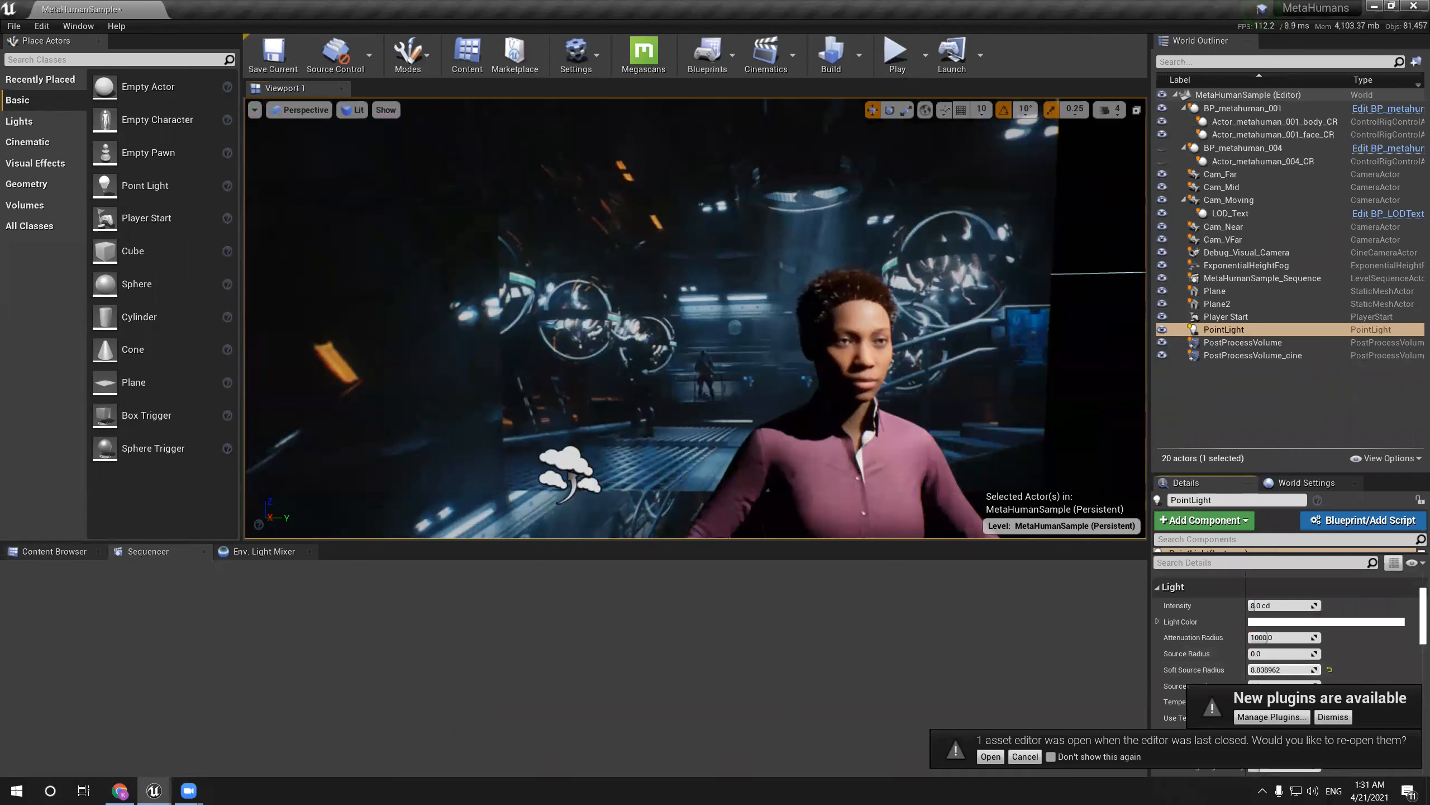
pyautogui.hotkey('ctrl', 'z')
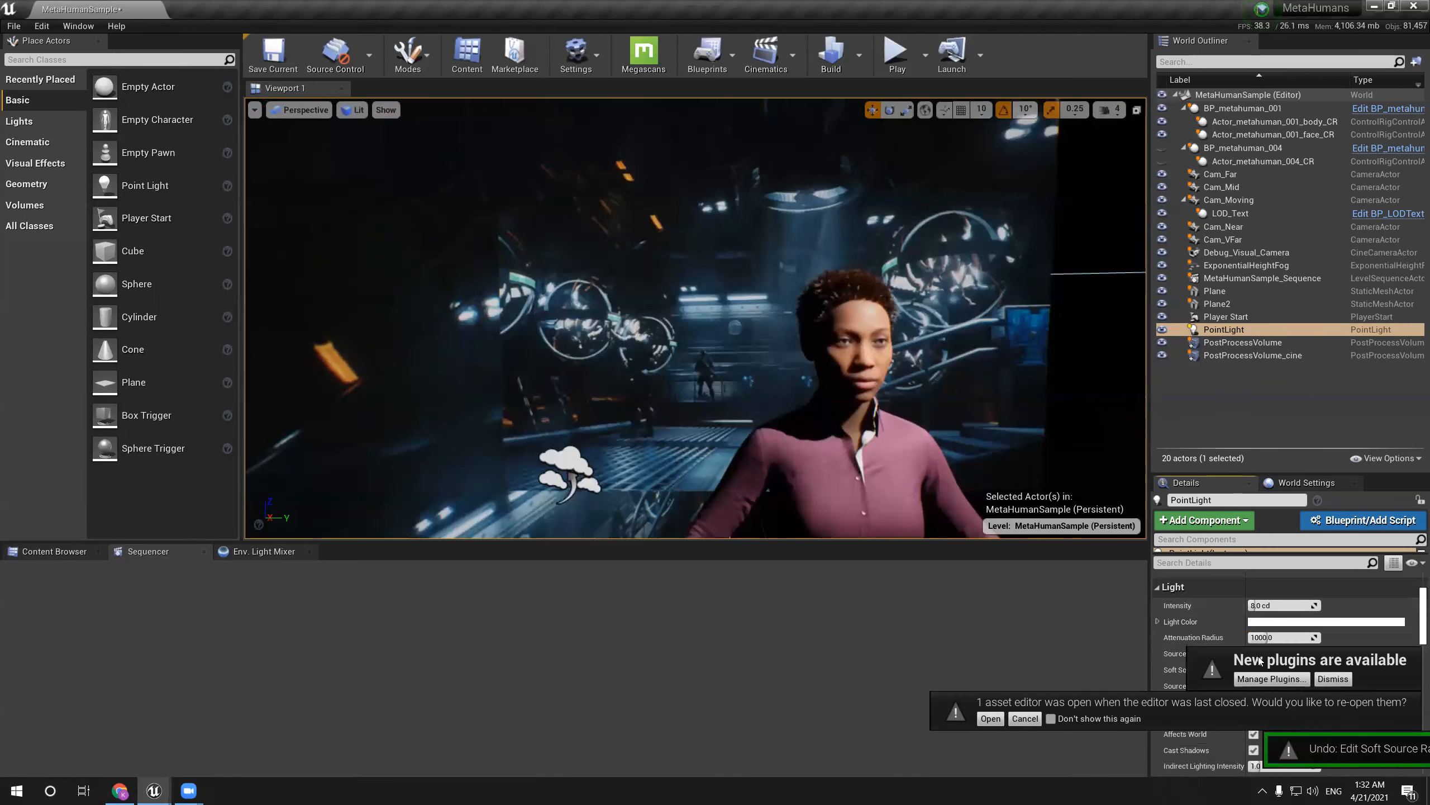
pyautogui.scroll(-3, 1239, 609)
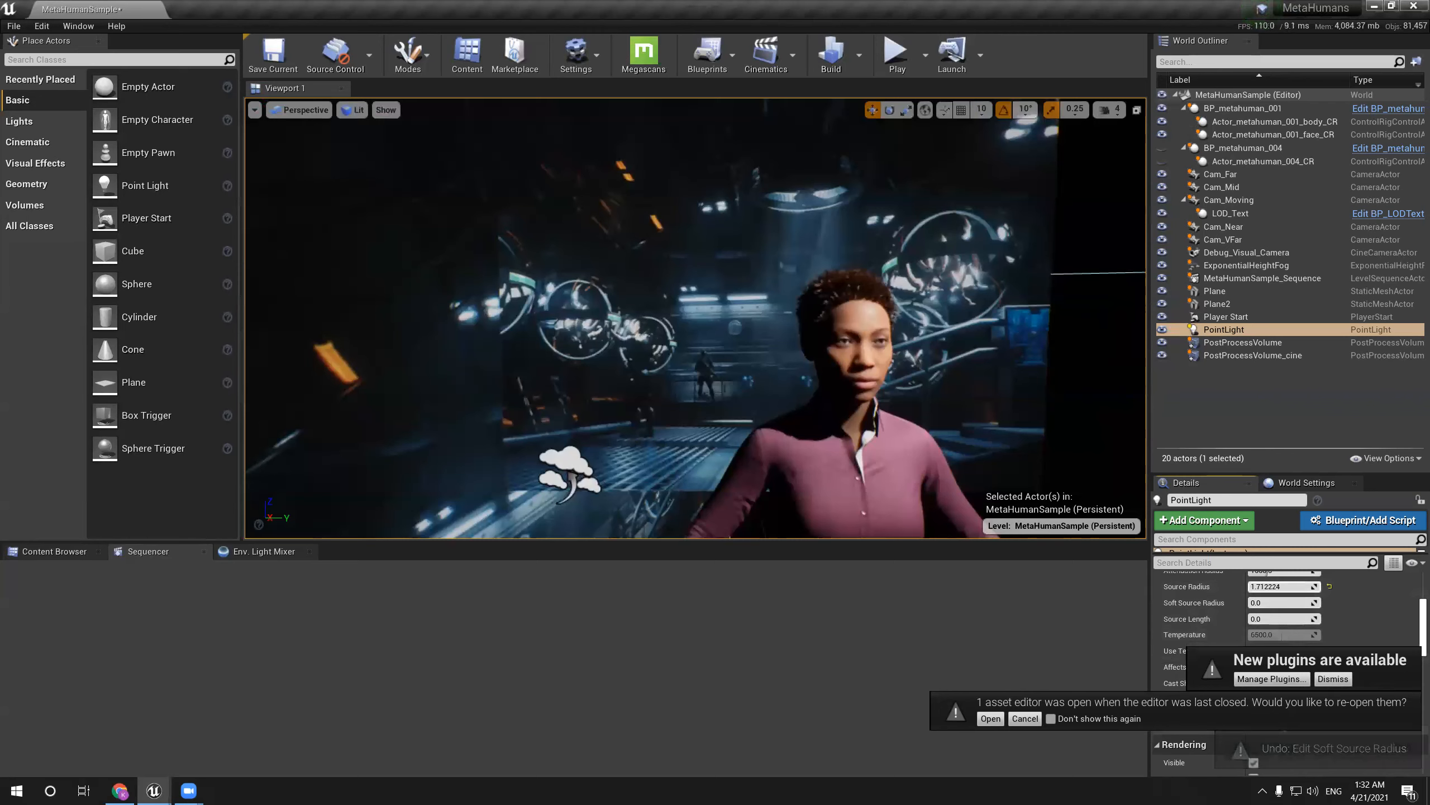
pyautogui.moveTo(1275, 587); pyautogui.dragTo(1292, 586)
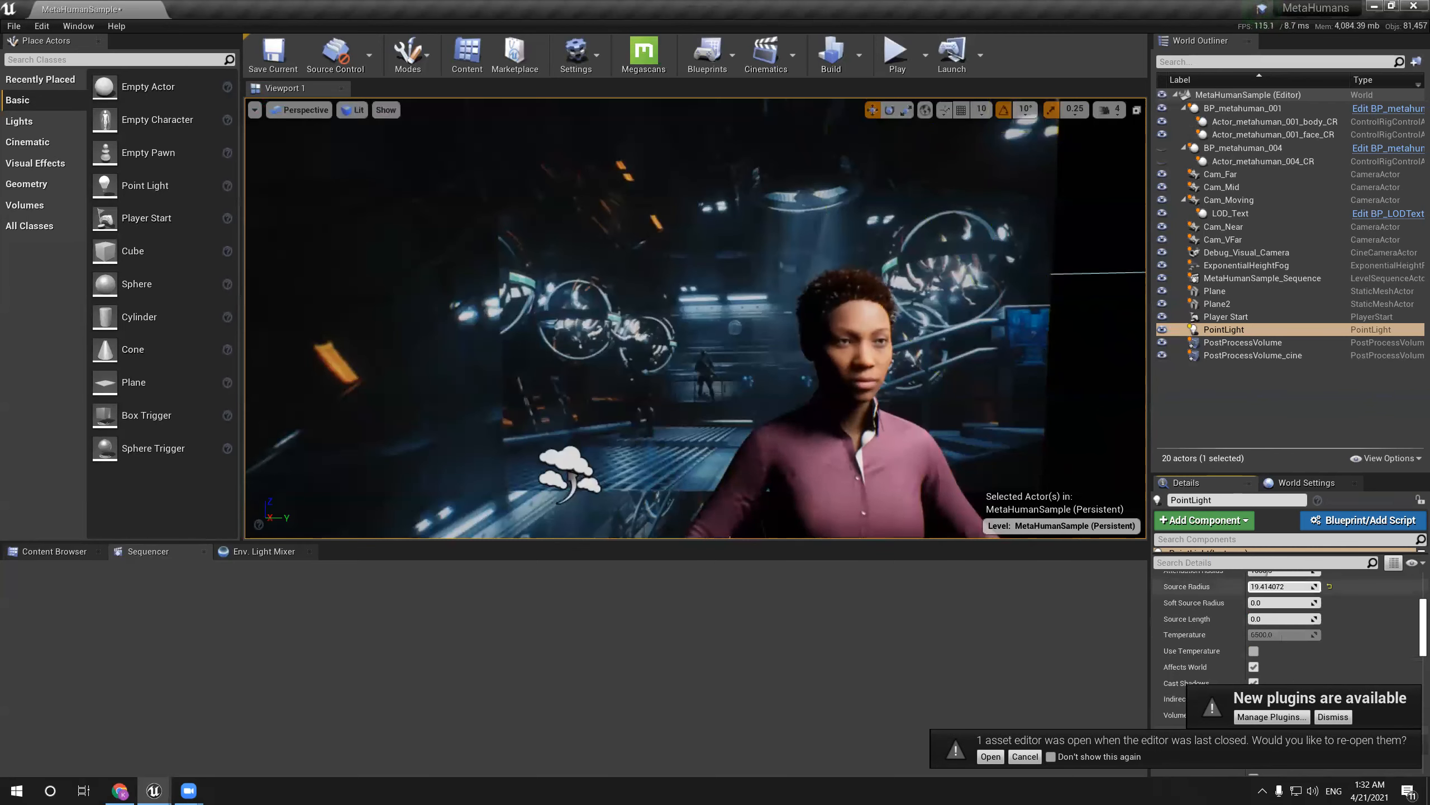
# Set the point light's Intensity to 4 cd
pyautogui.scroll(2, 1241, 608)
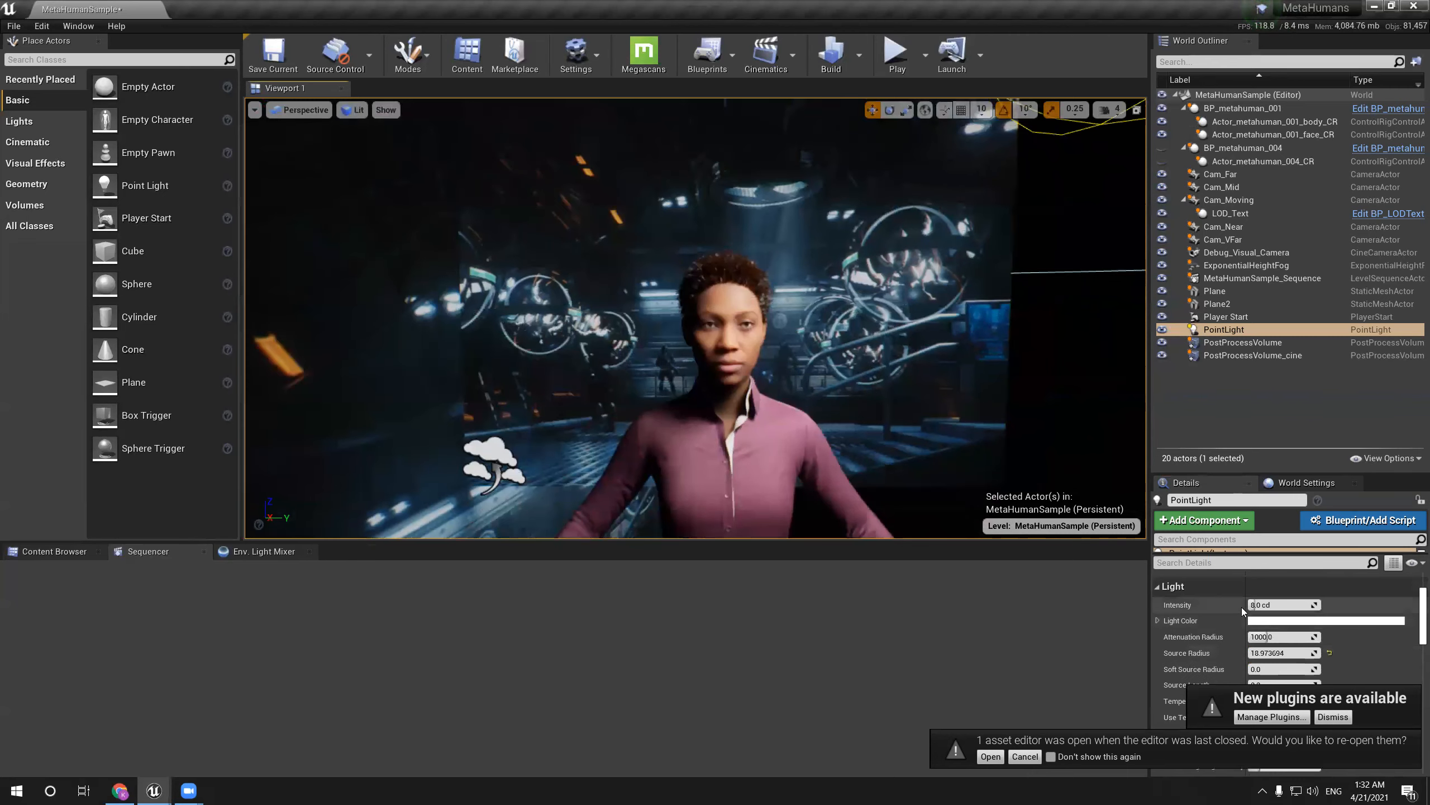
pyautogui.write('4')
pyautogui.press('Return')
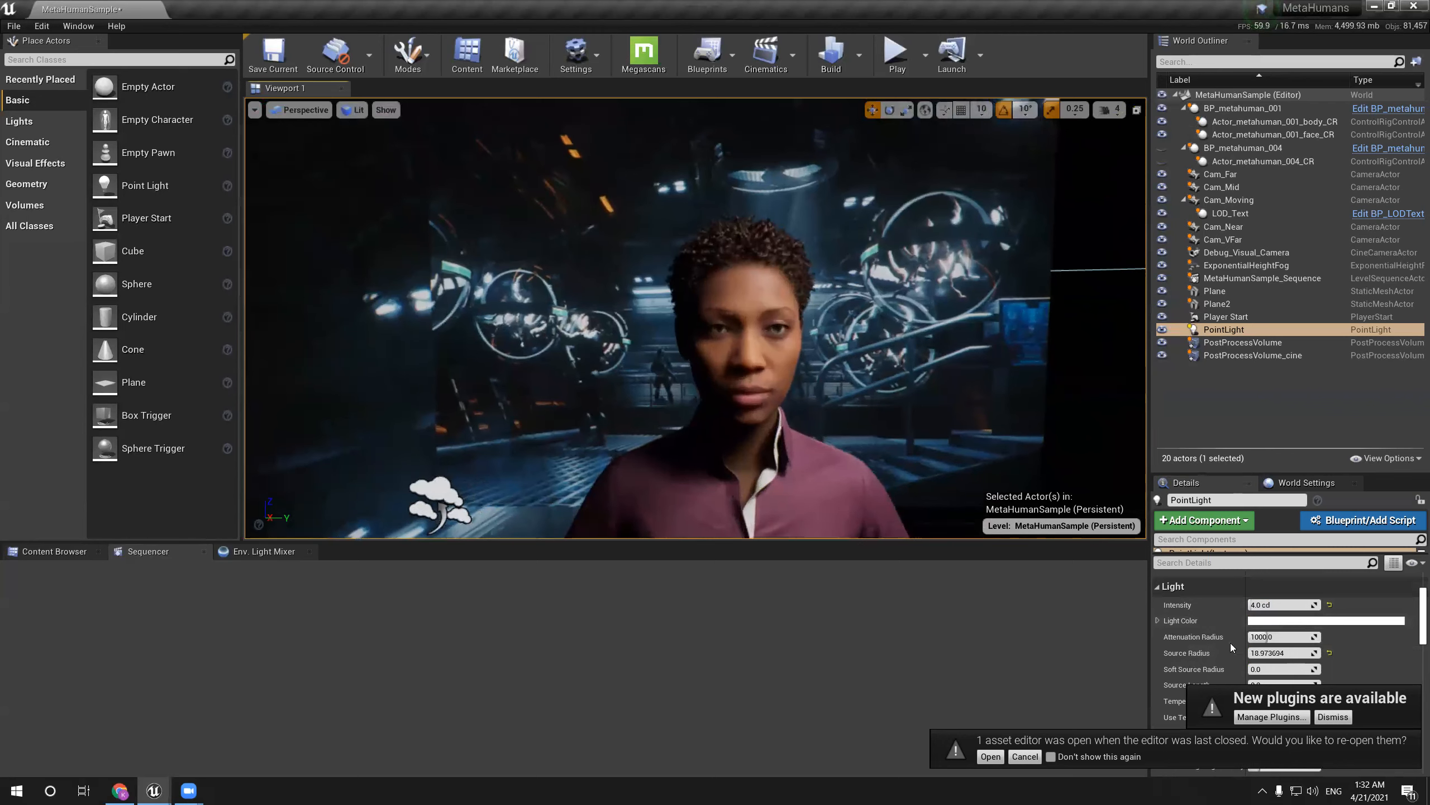
# Set the point light's color to a pale blue with hue about 222 and saturation about 0.22
pyautogui.click(1275, 623)
pyautogui.moveTo(1055, 524)
pyautogui.mouseDown()
pyautogui.moveTo(1060, 501)
pyautogui.moveTo(1045, 511)
pyautogui.mouseUp()
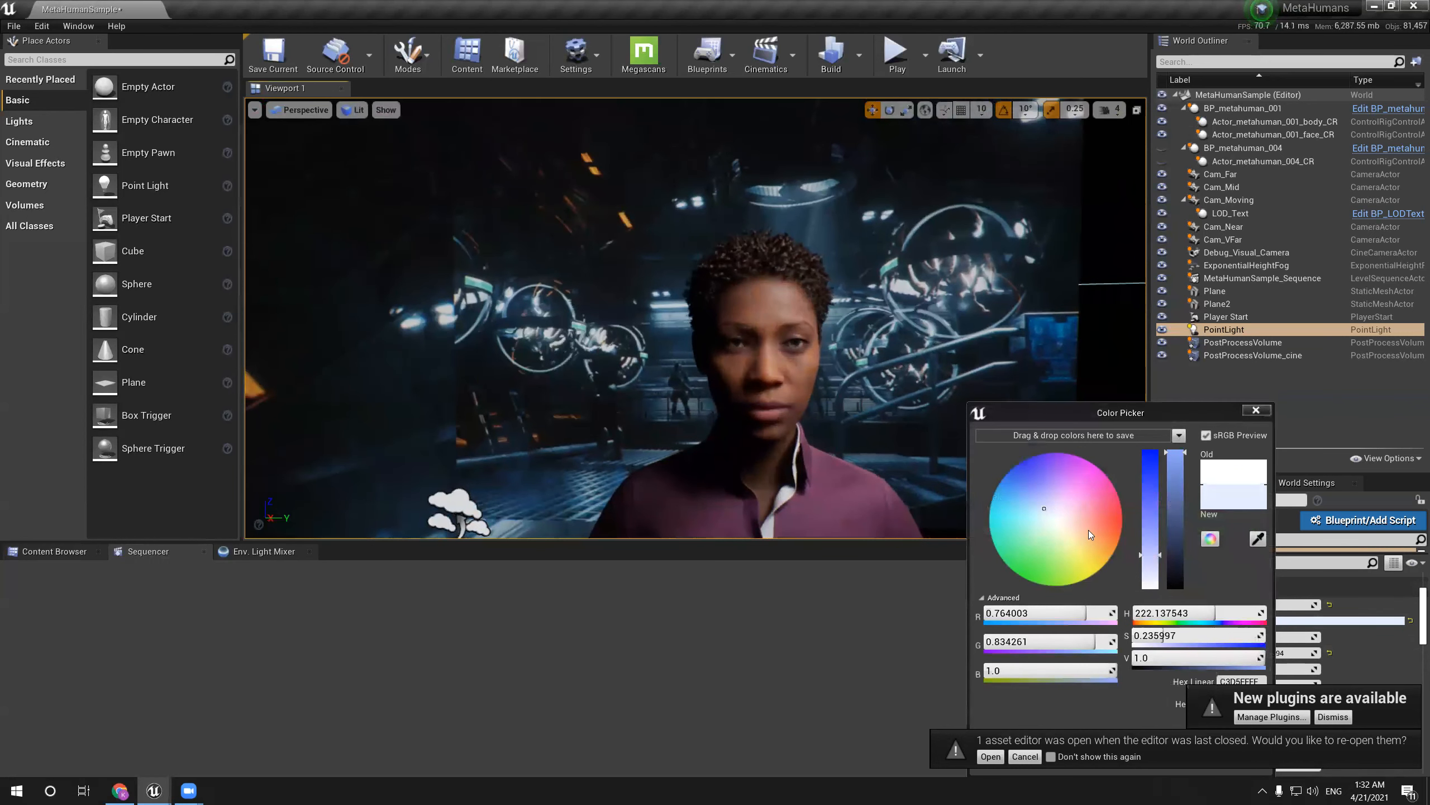
pyautogui.click(1046, 511)
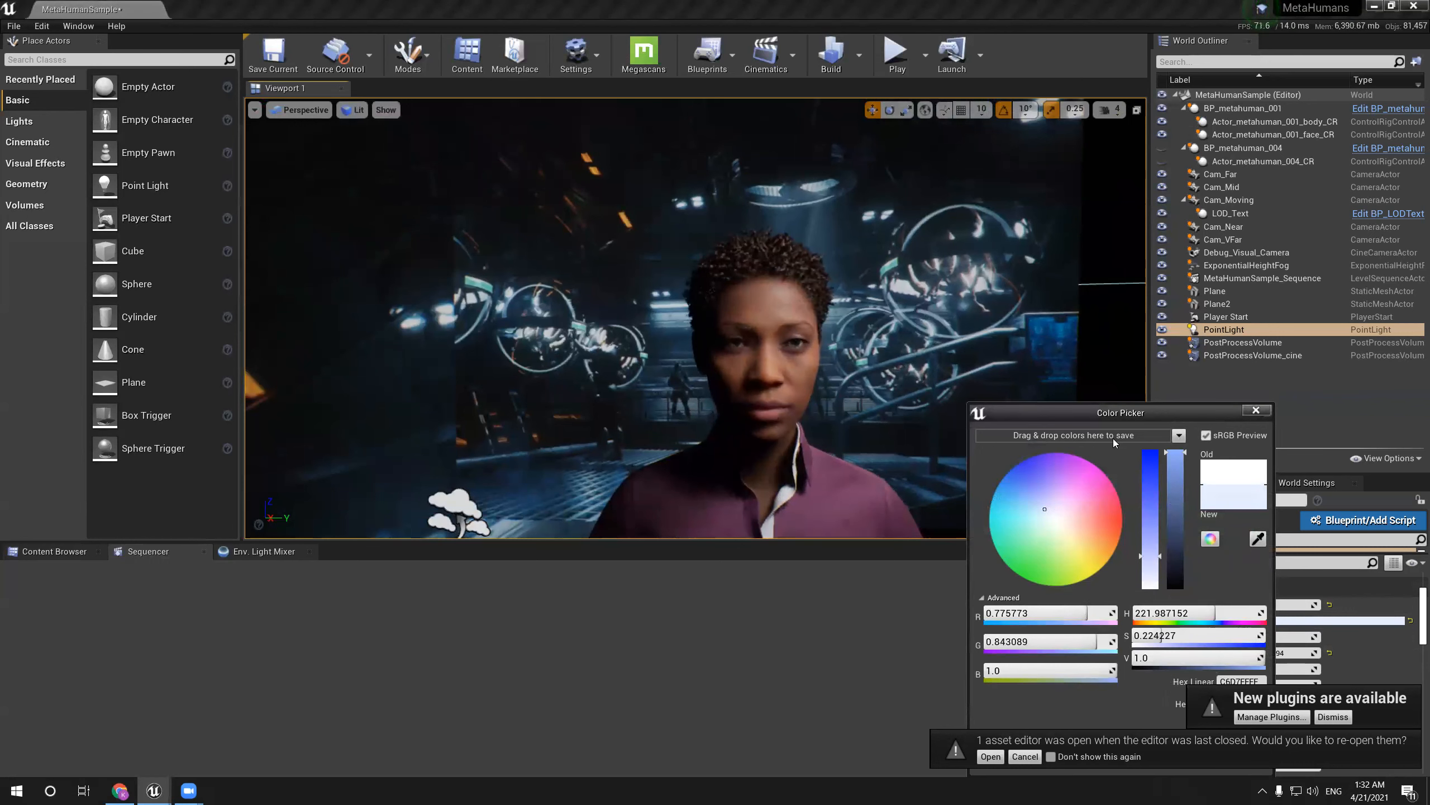
pyautogui.moveTo(1121, 411); pyautogui.dragTo(1110, 266)
pyautogui.click(1172, 596)
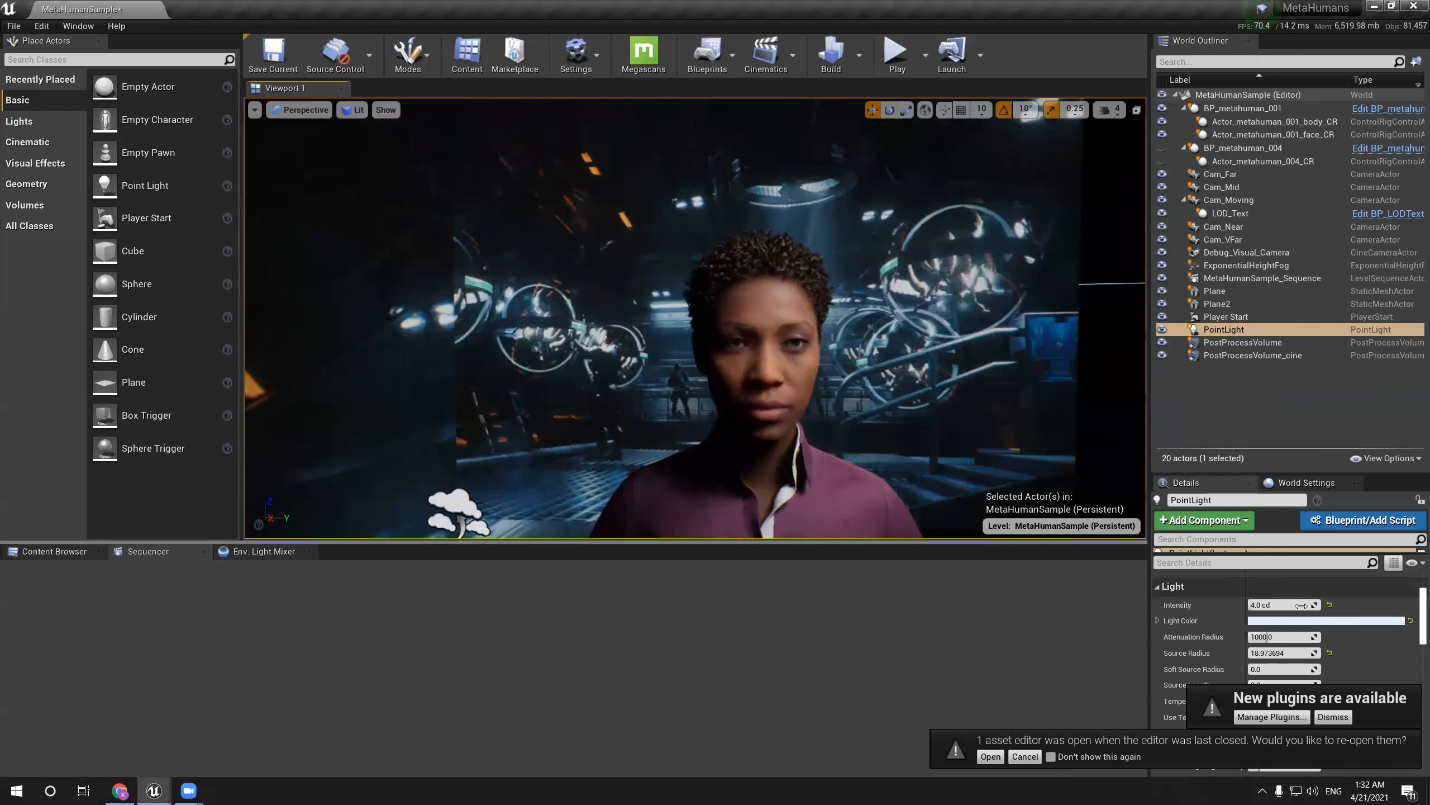
# Duplicate the key point light and place the copy lower, on the opposite side of the character
pyautogui.moveTo(816, 332); pyautogui.dragTo(809, 322, button='right')
pyautogui.scroll(-5, 813, 276)
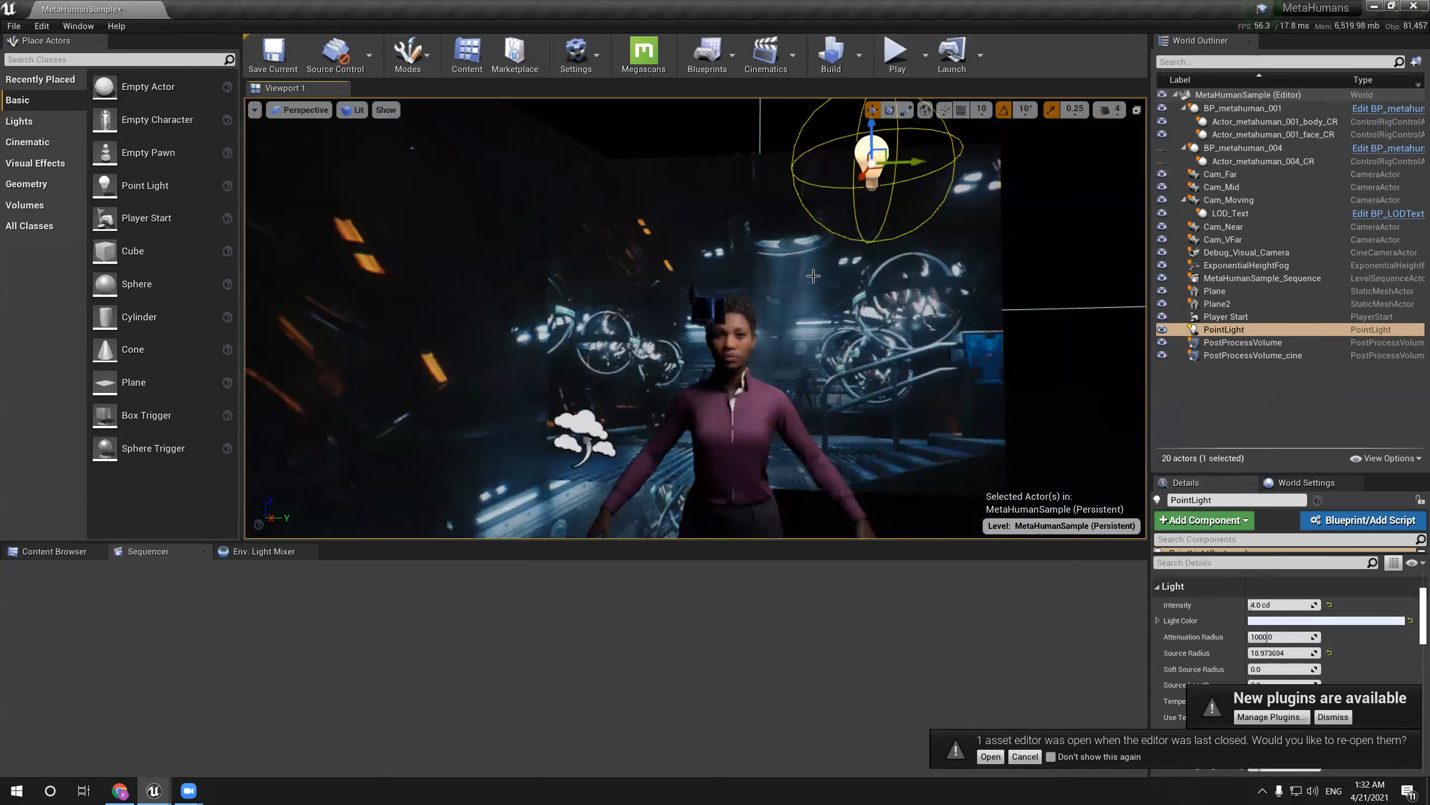
pyautogui.keyDown('alt'); pyautogui.moveTo(885, 151); pyautogui.dragTo(644, 290); pyautogui.keyUp('alt')
pyautogui.scroll(3, 671, 310)
# Compare the lighting on the character's face with PointLight2 hidden and shown
pyautogui.click(1163, 343)
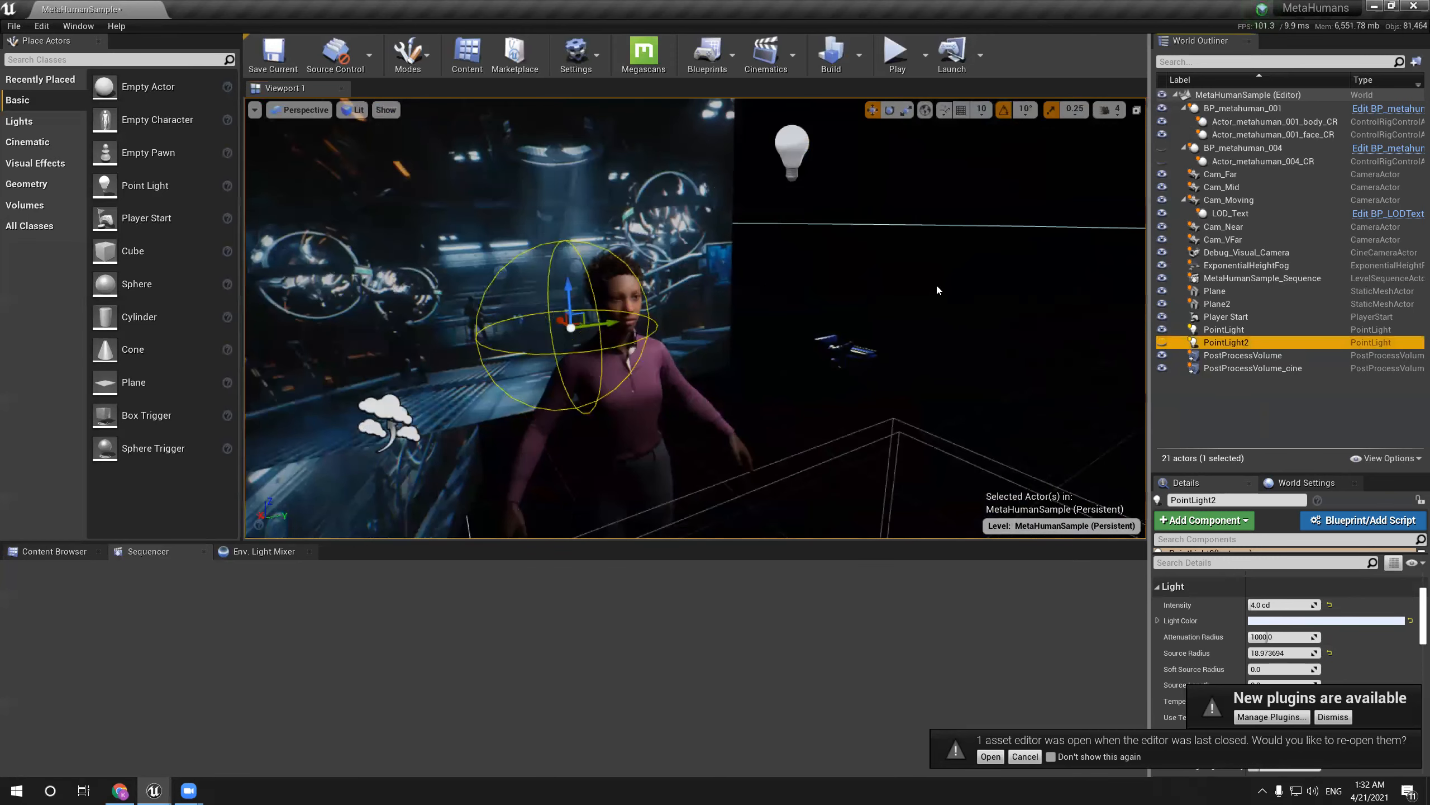
pyautogui.scroll(5, 789, 350)
pyautogui.moveTo(599, 317); pyautogui.dragTo(557, 308, button='right')
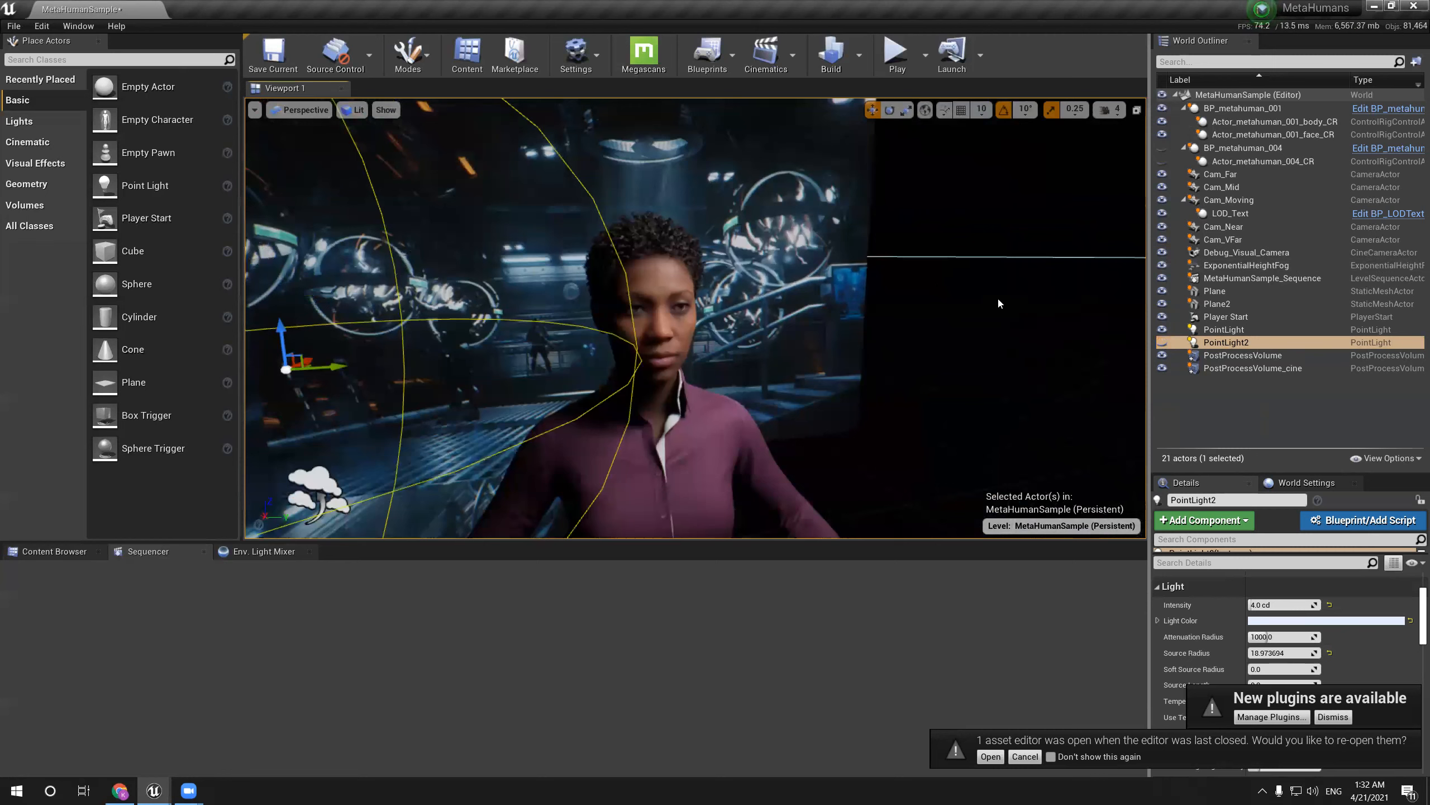
pyautogui.click(1162, 342)
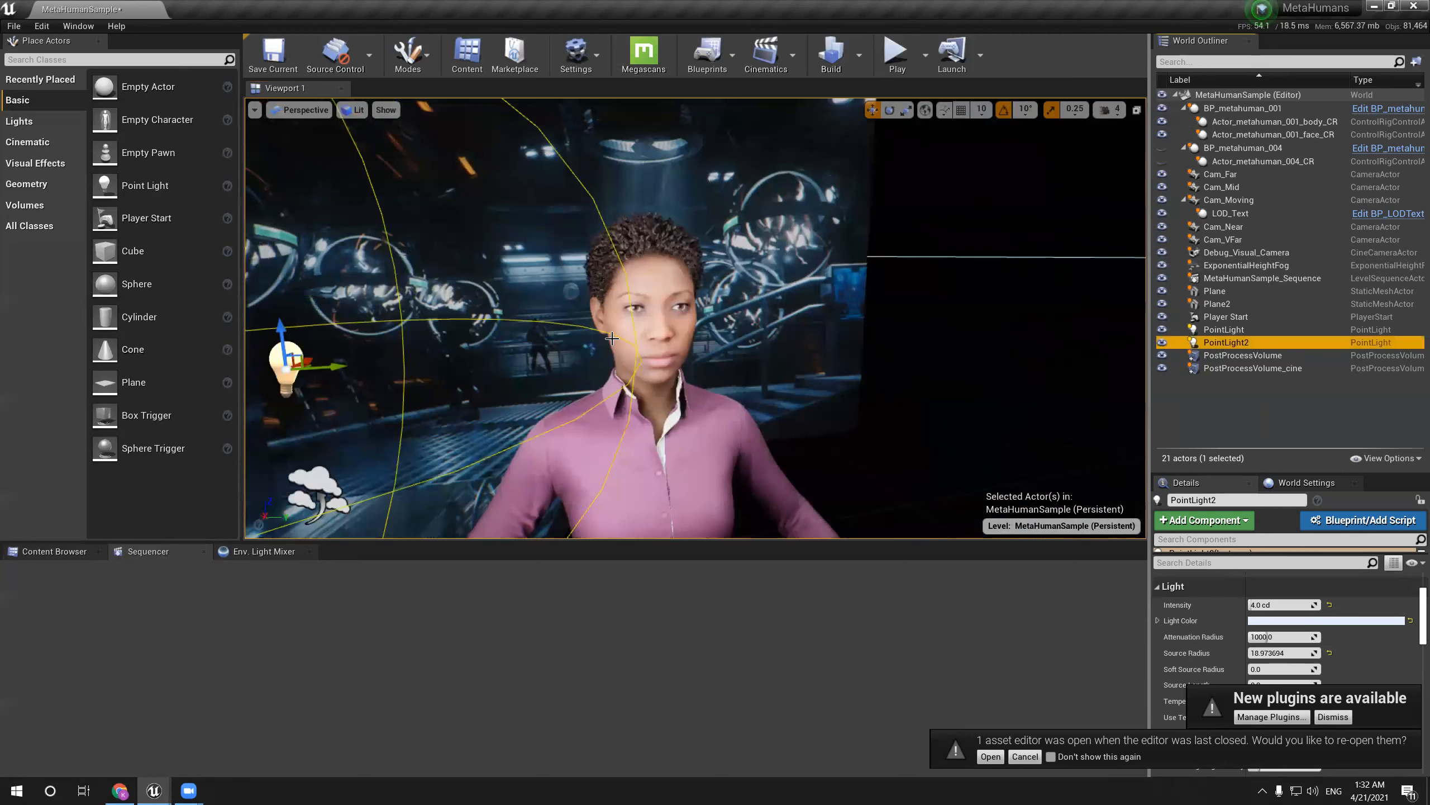
# Set PointLight2's Intensity to 0.5 cd as a weaker fill light
pyautogui.click(1279, 605)
pyautogui.write('0.5')
pyautogui.press('Return')
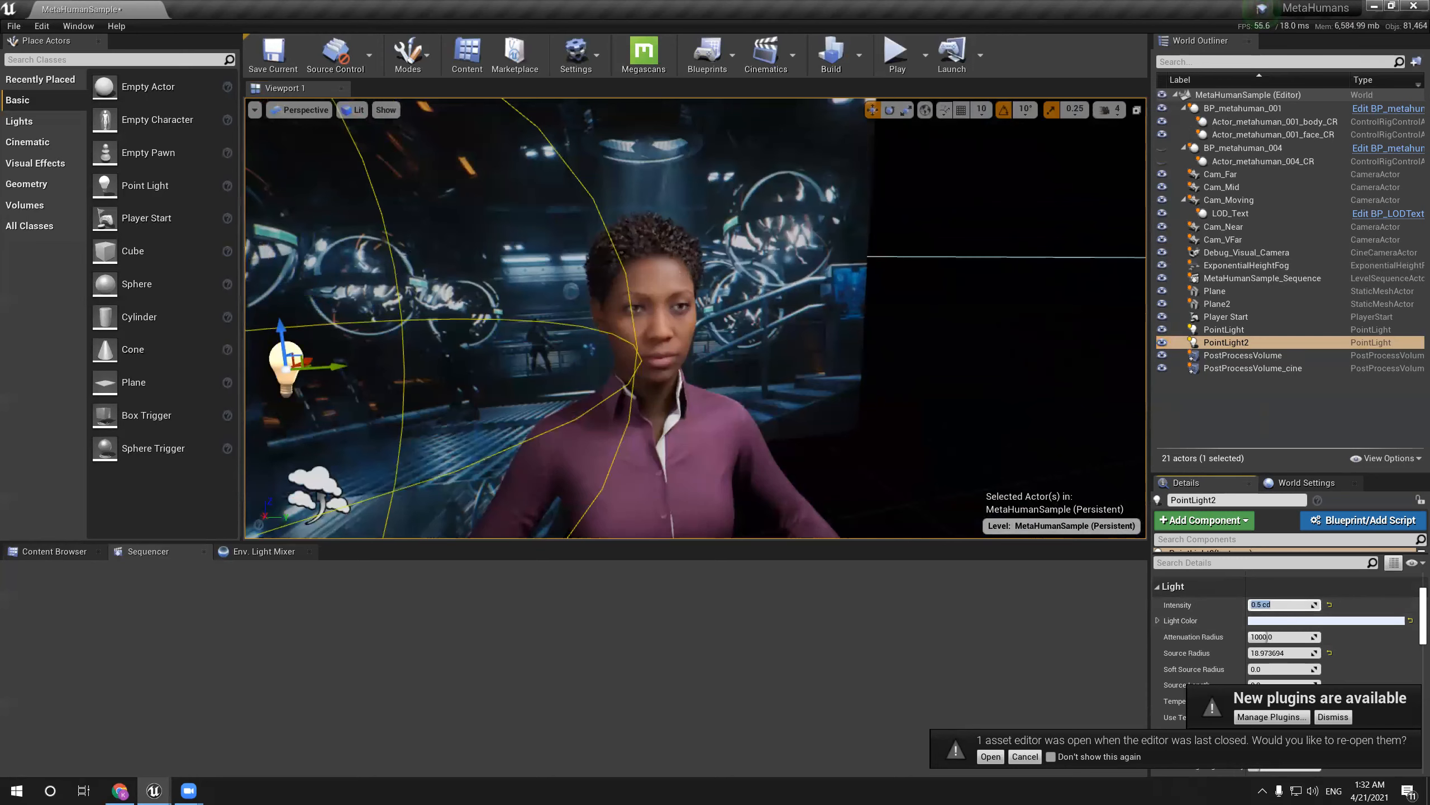
pyautogui.moveTo(485, 321); pyautogui.dragTo(460, 319, button='right')
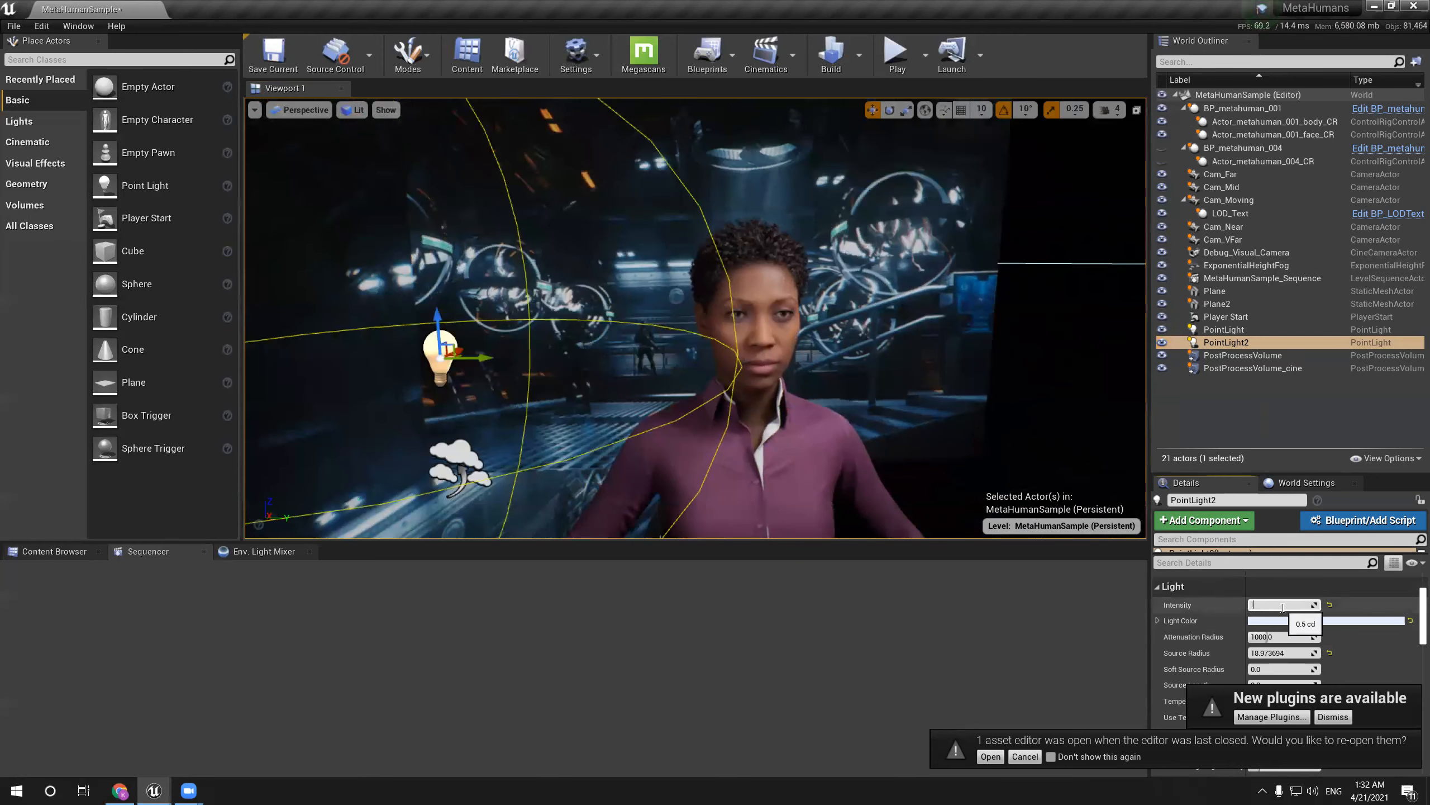
# Set PointLight2's Intensity to 0.2 cd and check the character's face full screen with the light deleted and restored
pyautogui.write('0.2')
pyautogui.press('Return')
pyautogui.moveTo(729, 347)
pyautogui.mouseDown(button='right')
pyautogui.moveTo(704, 370)
pyautogui.moveTo(728, 347)
pyautogui.mouseUp(button='right')
pyautogui.press('F11')
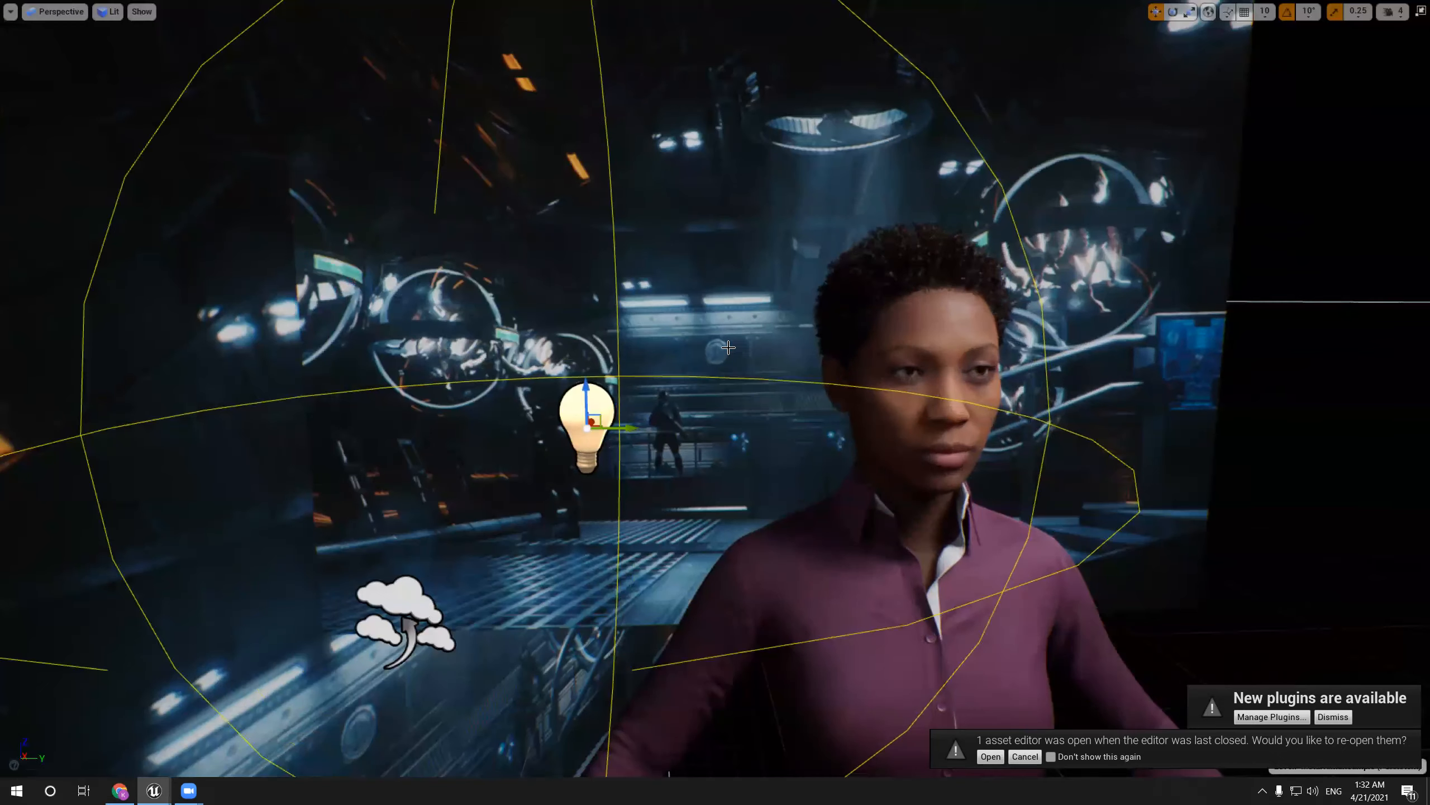
pyautogui.press('Delete')
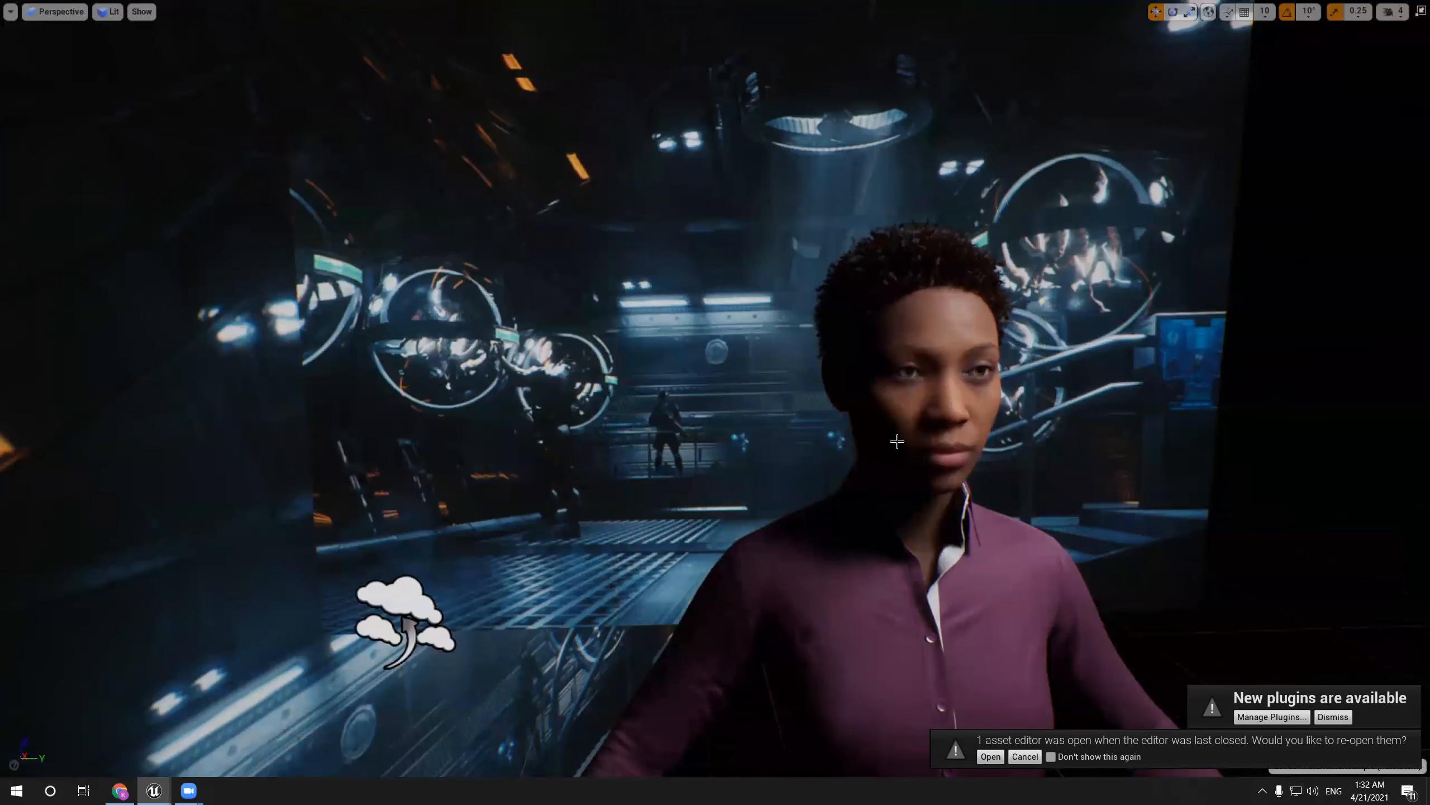
pyautogui.hotkey('ctrl', 'z')
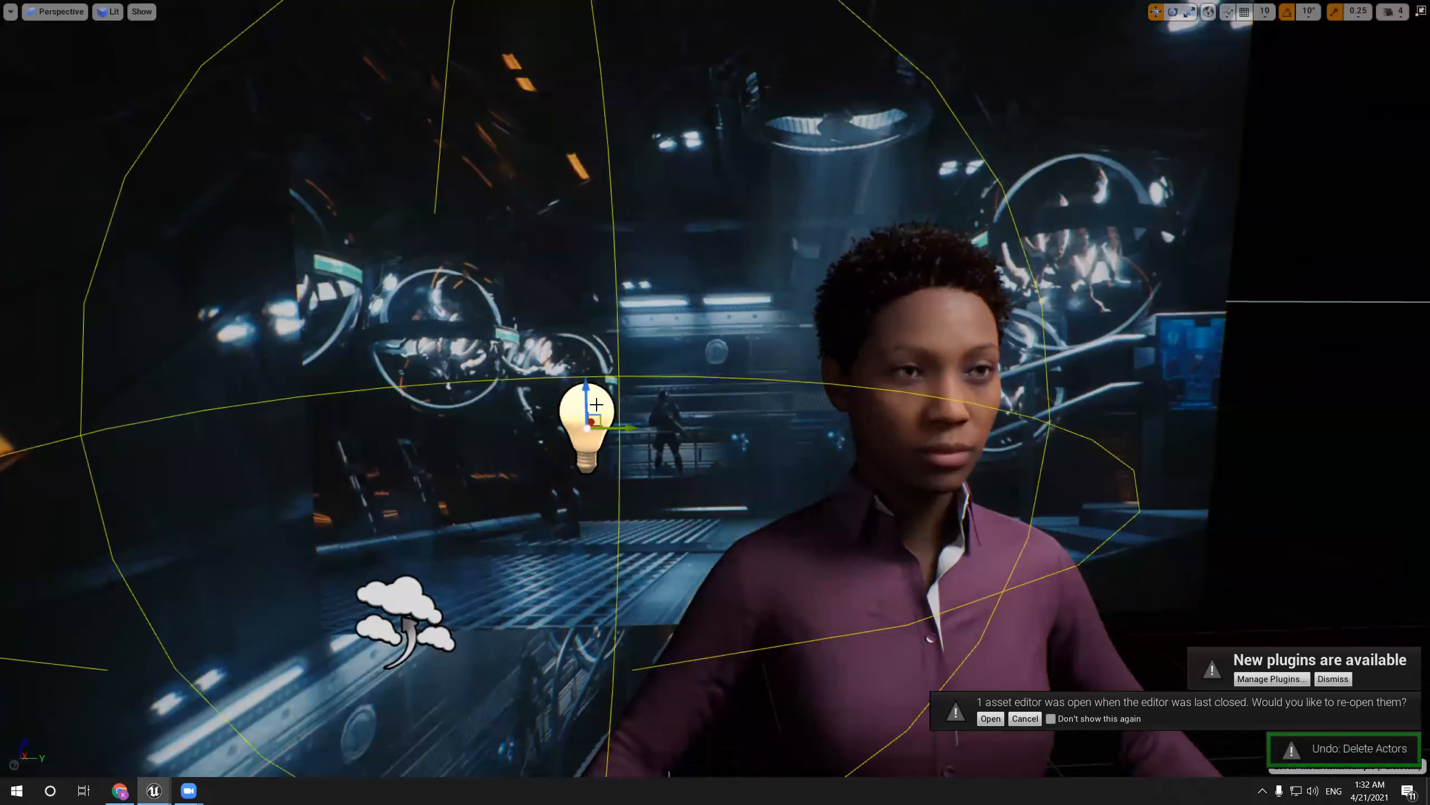
# Move the fill light PointLight2 higher and farther out to the side of the character
pyautogui.moveTo(596, 412); pyautogui.dragTo(667, 418)
pyautogui.moveTo(532, 415); pyautogui.dragTo(532, 415, button='right')
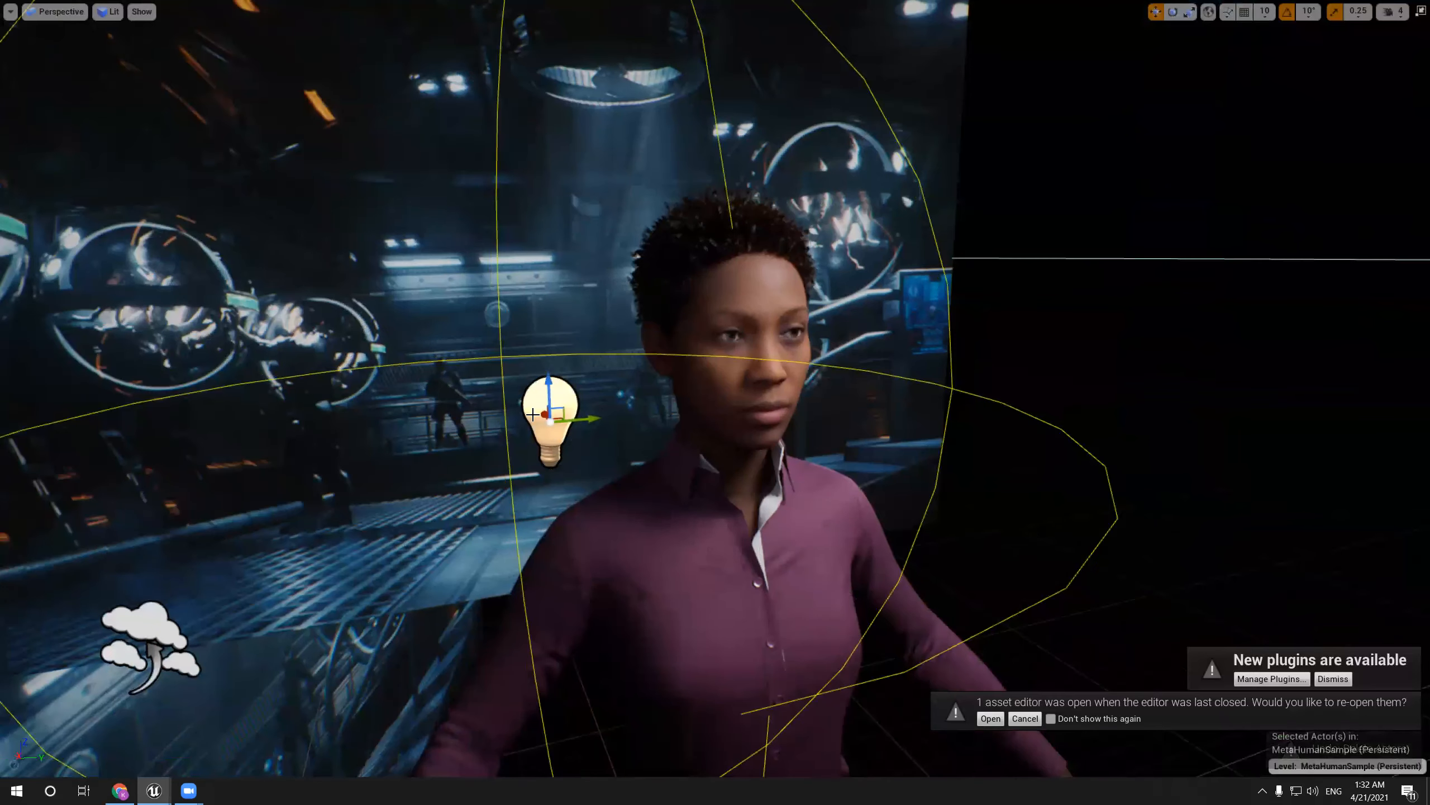
pyautogui.moveTo(541, 412); pyautogui.dragTo(360, 432)
pyautogui.hotkey('ctrl', 'z')
# Compare the lighting on the character full screen, without viewport icons, with PointLight2 deleted and restored
pyautogui.press('g')
pyautogui.press('s')
pyautogui.moveTo(707, 366); pyautogui.dragTo(802, 384, button='right')
pyautogui.press('w')
pyautogui.press('s')
pyautogui.press('w')
pyautogui.moveTo(656, 287); pyautogui.dragTo(631, 278, button='right')
pyautogui.moveTo(655, 287); pyautogui.dragTo(637, 281, button='middle')
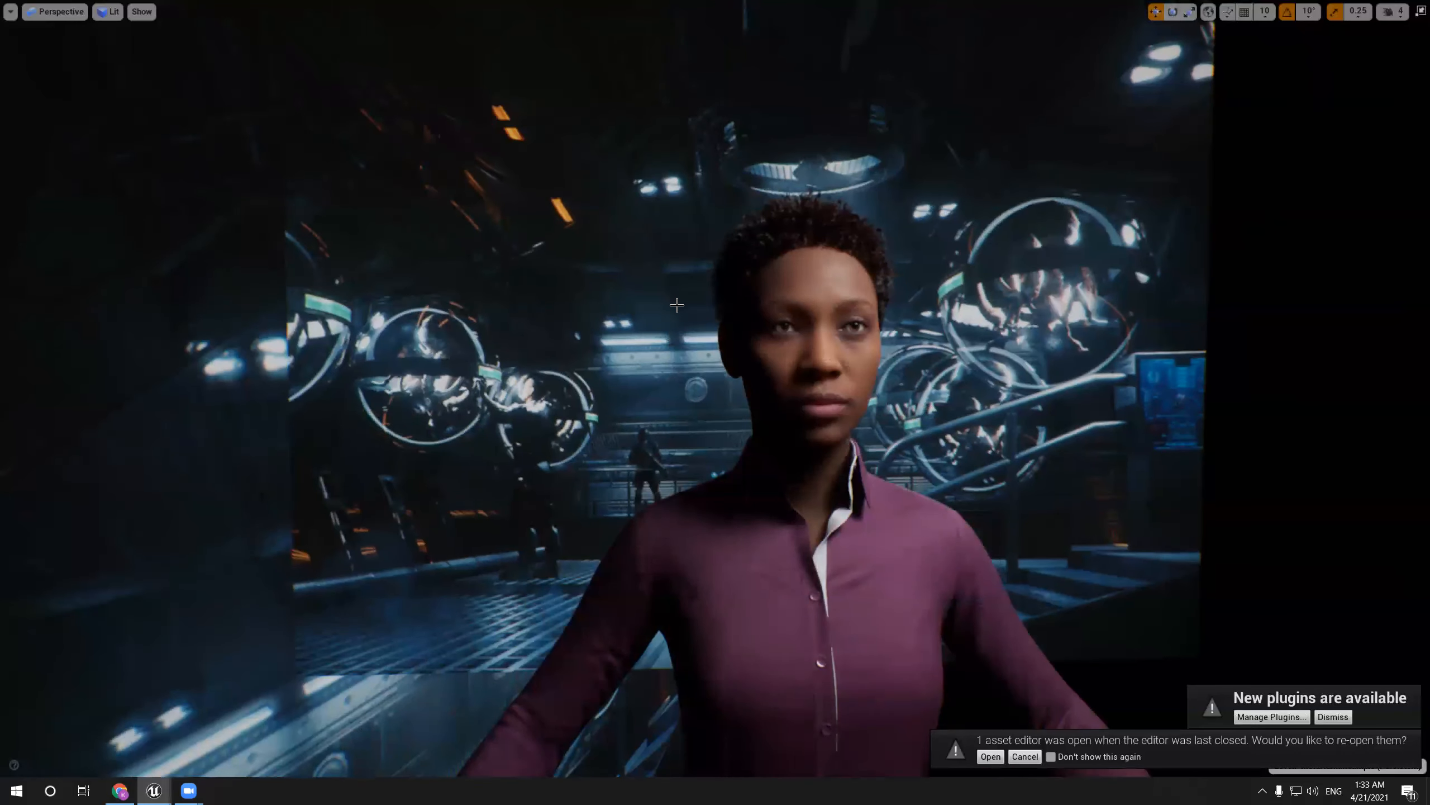
pyautogui.hotkey('ctrl', 'z')
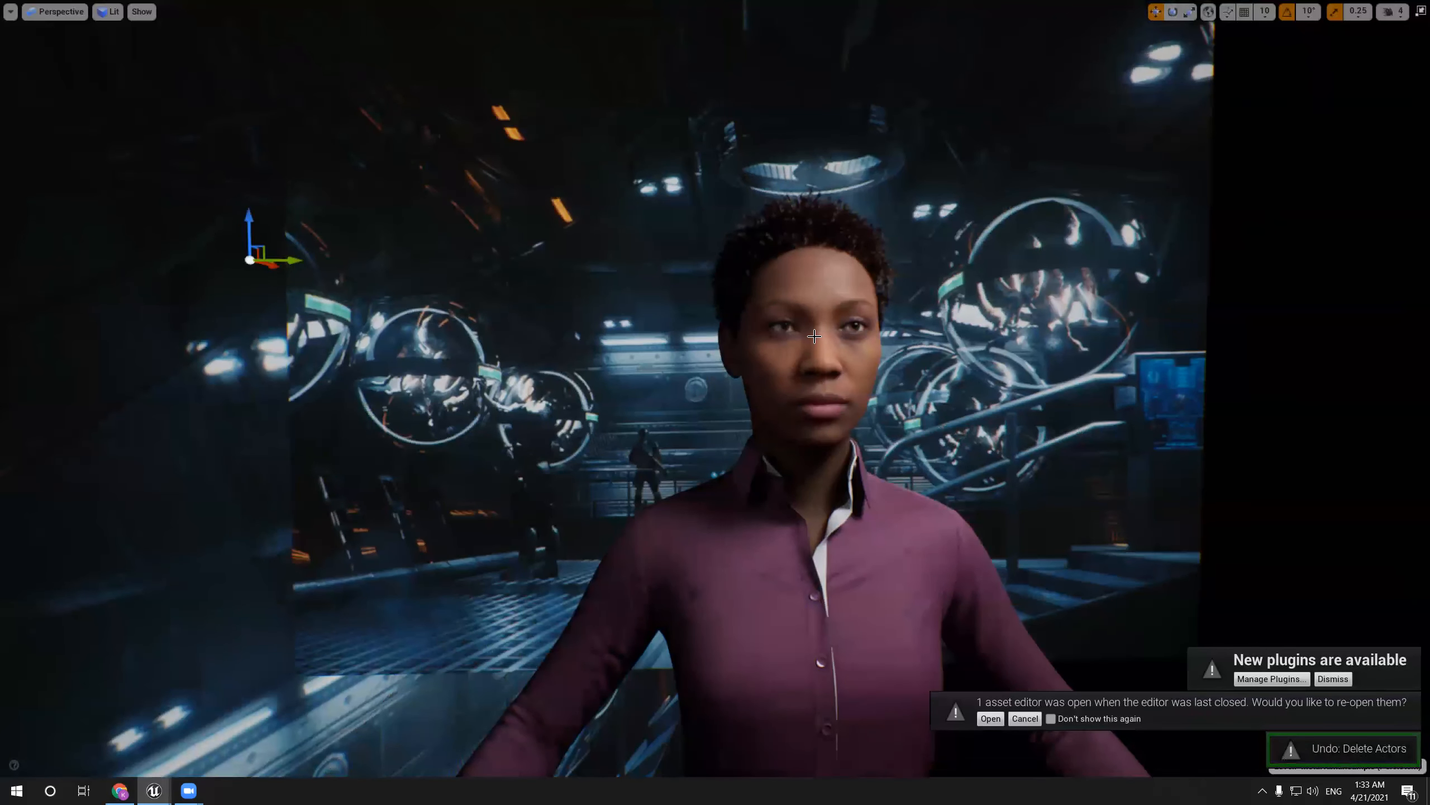
pyautogui.press('F11')
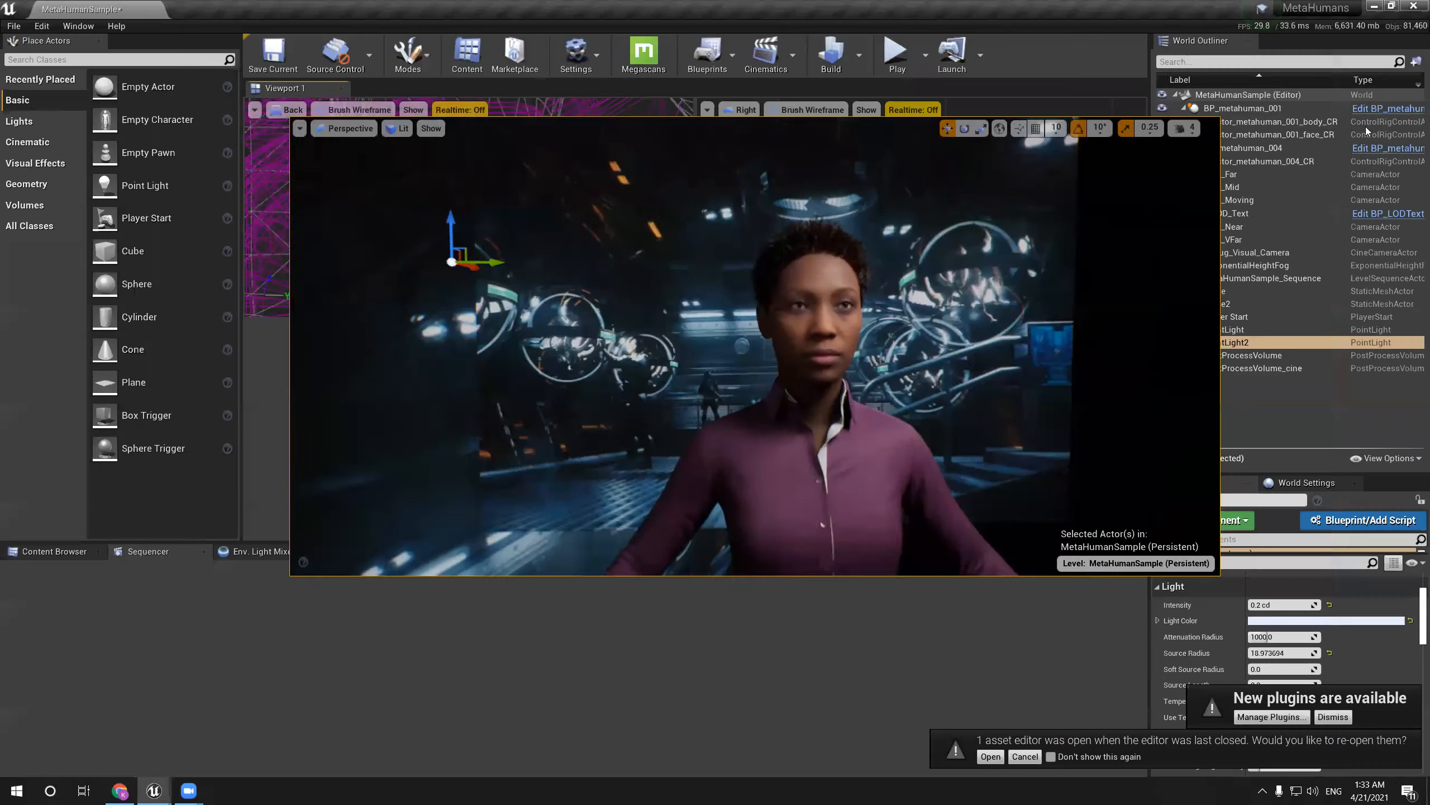
# Try an Intensity of 6 cd on the key PointLight and settle on 5 cd
pyautogui.click(1267, 329)
pyautogui.click(1279, 602)
pyautogui.write('6')
pyautogui.press('Return')
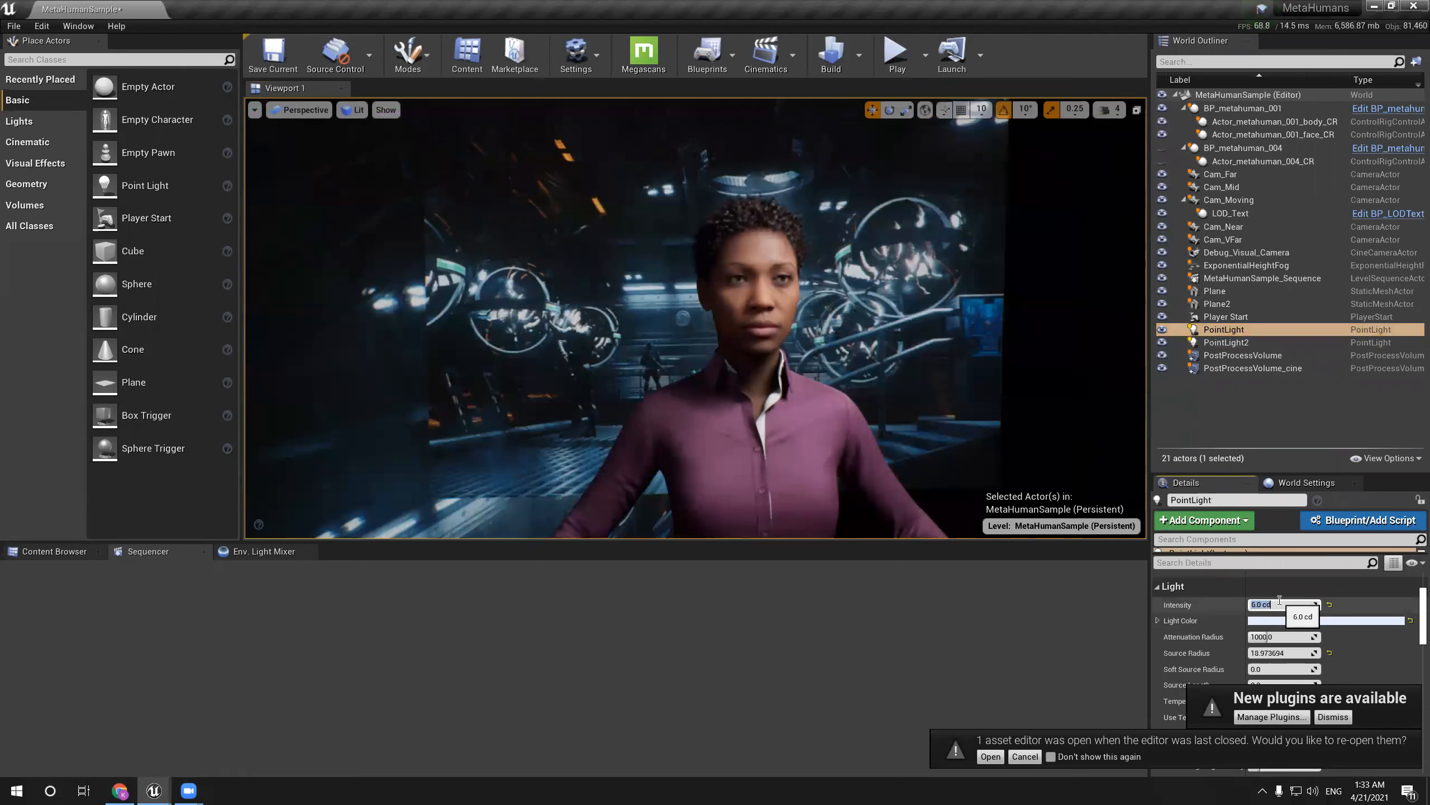
pyautogui.write('5')
pyautogui.press('Return')
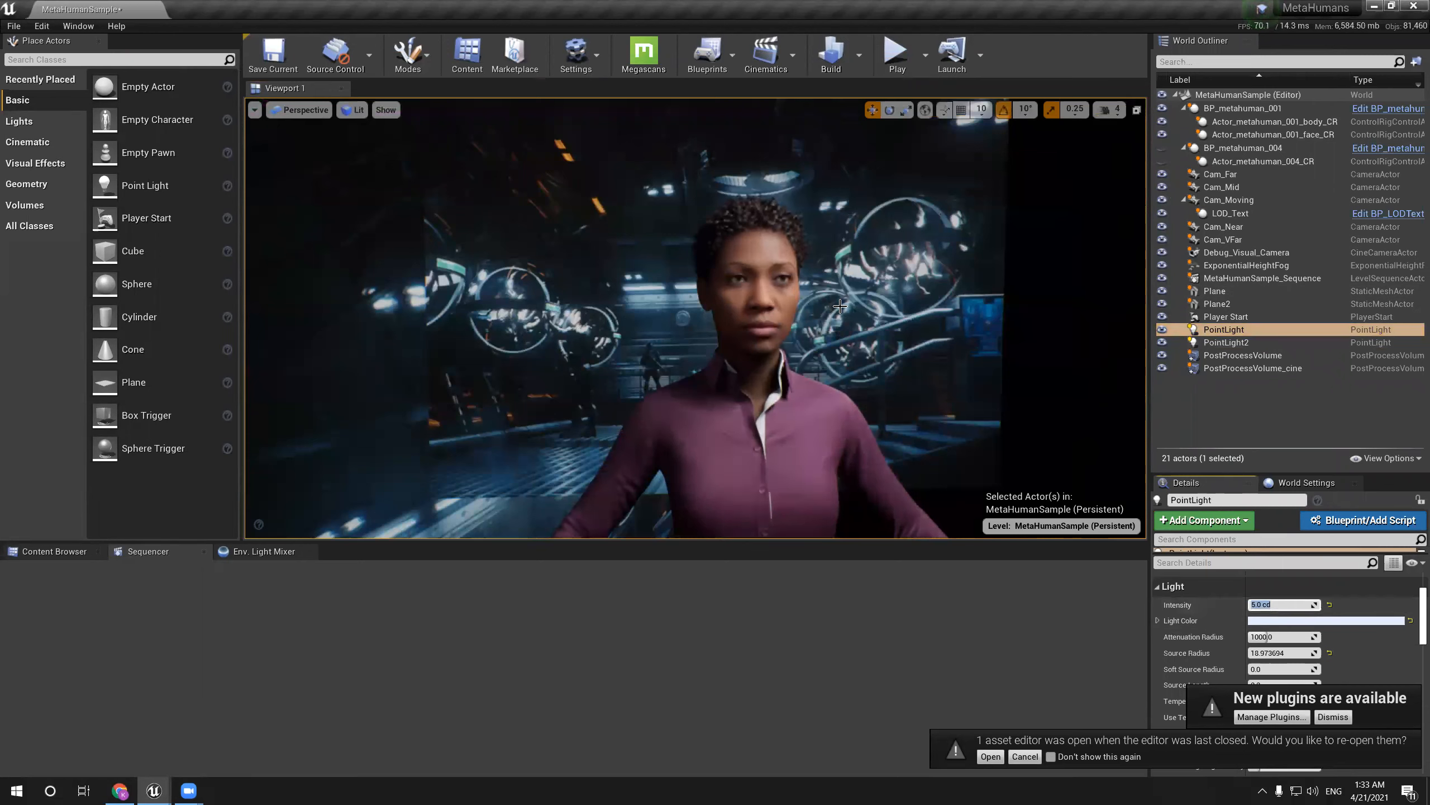
# Duplicate PointLight2 and place the copy above the character's head as a back light
pyautogui.click(1204, 341)
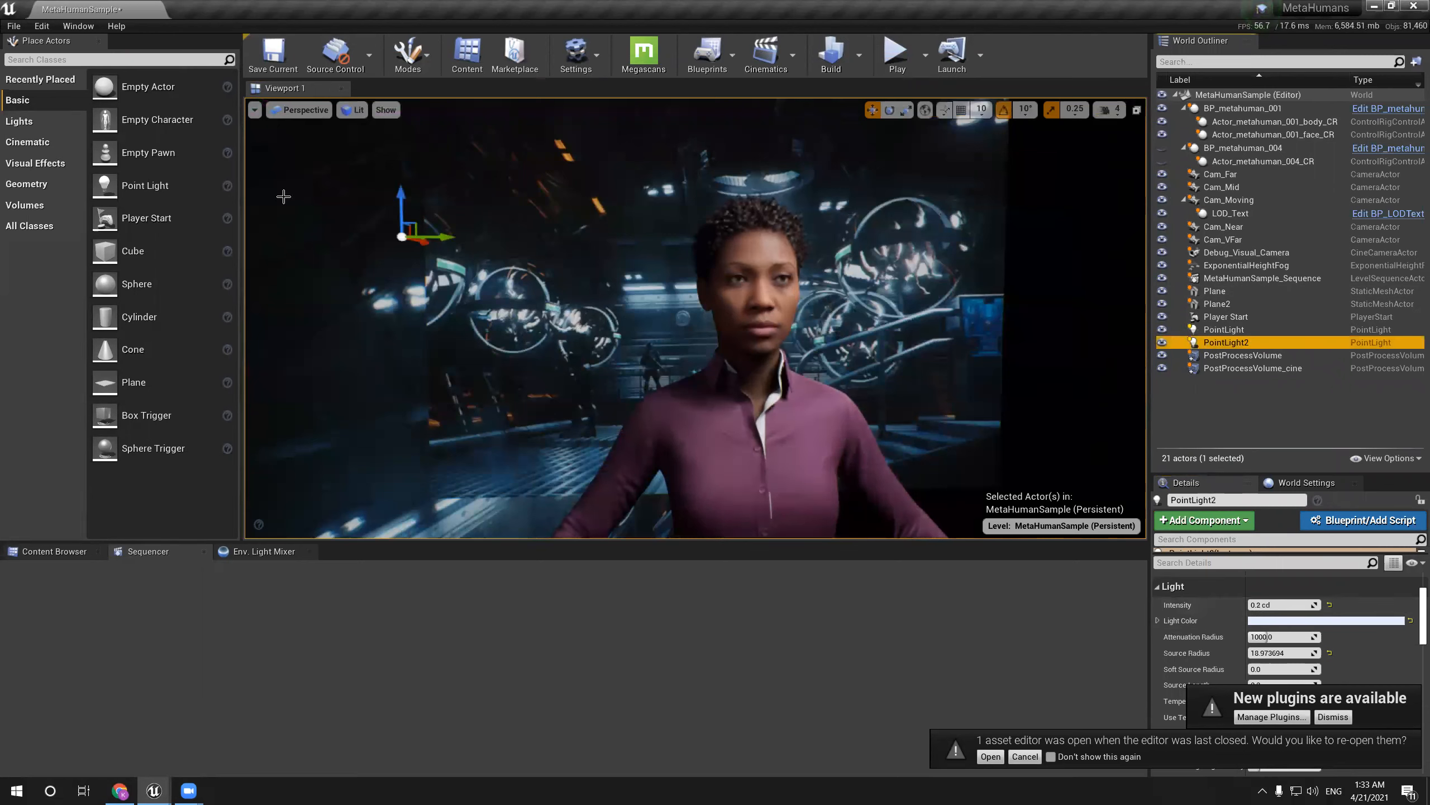
pyautogui.keyDown('alt'); pyautogui.moveTo(448, 239); pyautogui.dragTo(767, 127); pyautogui.keyUp('alt')
pyautogui.moveTo(769, 187)
pyautogui.mouseDown(button='right')
pyautogui.moveTo(762, 143)
pyautogui.moveTo(776, 181)
pyautogui.mouseUp(button='right')
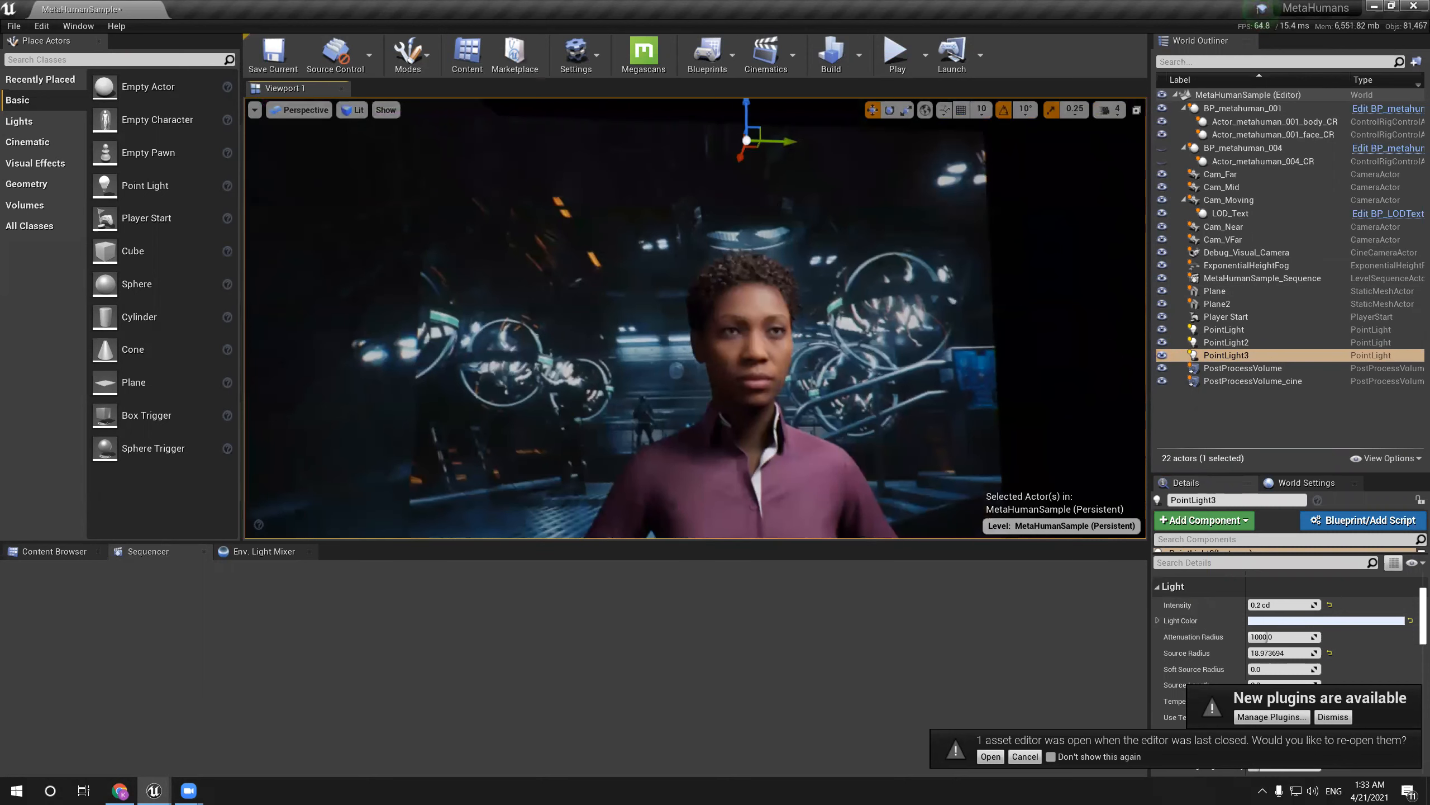
pyautogui.moveTo(780, 219); pyautogui.dragTo(755, 118, button='middle')
# Undo the Attenuation Radius edit on PointLight3 and raise its Intensity to about 1.84 cd
pyautogui.press('g')
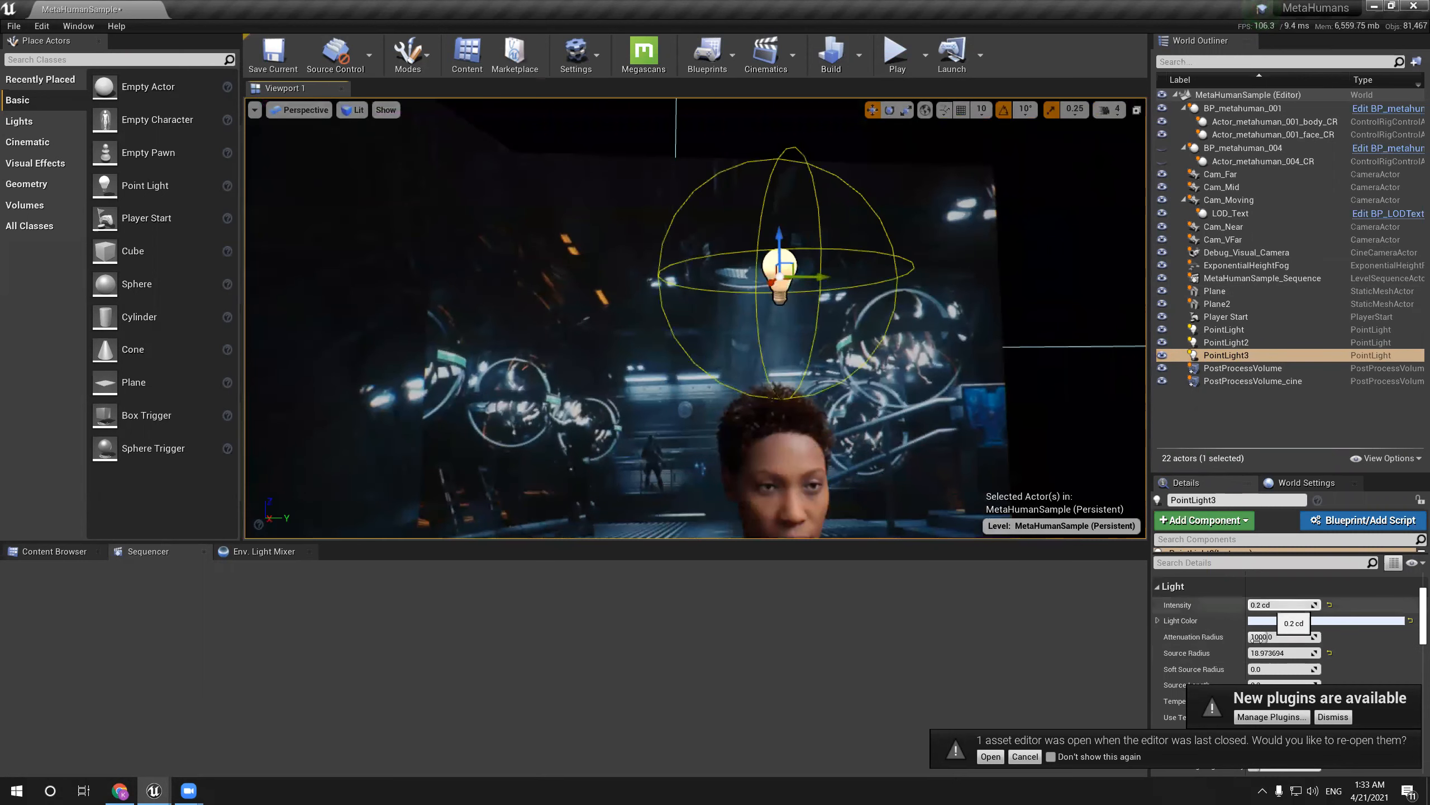
pyautogui.hotkey('ctrl', 'z')
pyautogui.moveTo(791, 417); pyautogui.dragTo(783, 454, button='right')
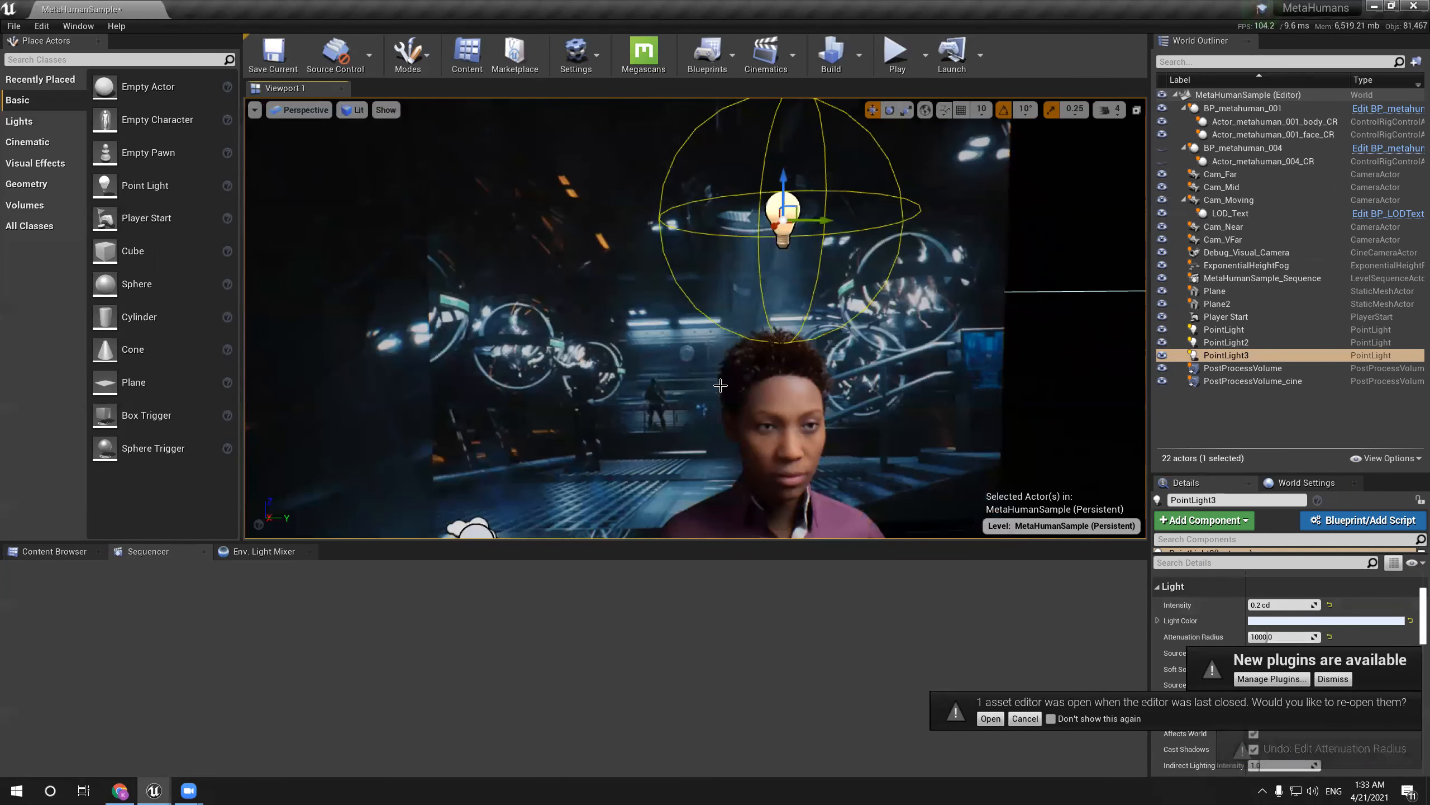
pyautogui.moveTo(1283, 606)
pyautogui.mouseDown()
pyautogui.moveTo(1309, 605)
pyautogui.moveTo(1287, 605)
pyautogui.mouseUp()
pyautogui.moveTo(916, 450)
pyautogui.mouseDown(button='middle')
pyautogui.moveTo(913, 495)
pyautogui.moveTo(910, 478)
pyautogui.mouseUp(button='middle')
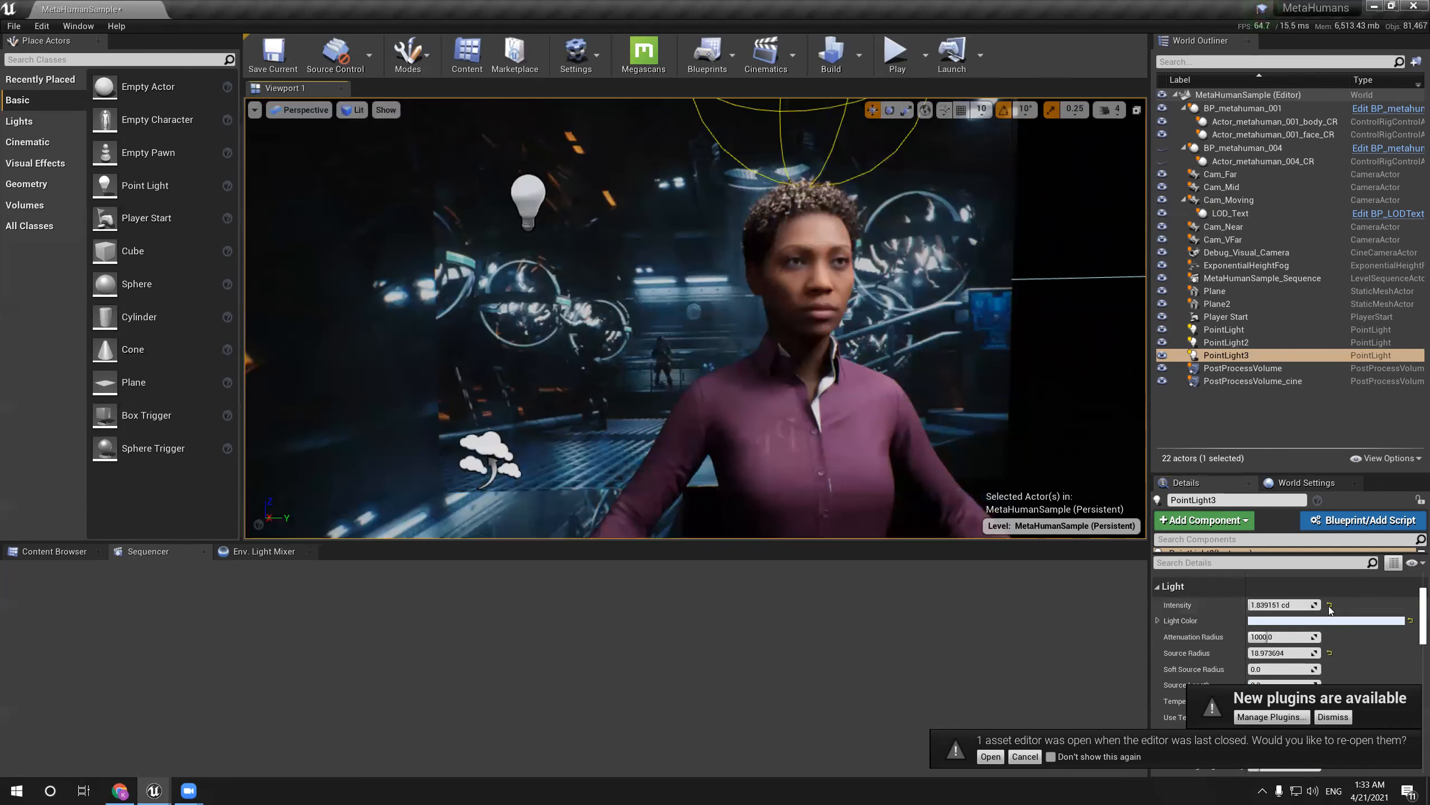
# Dismiss the new plugins notification and set PointLight3's Temperature to 4500
pyautogui.scroll(3, 1329, 606)
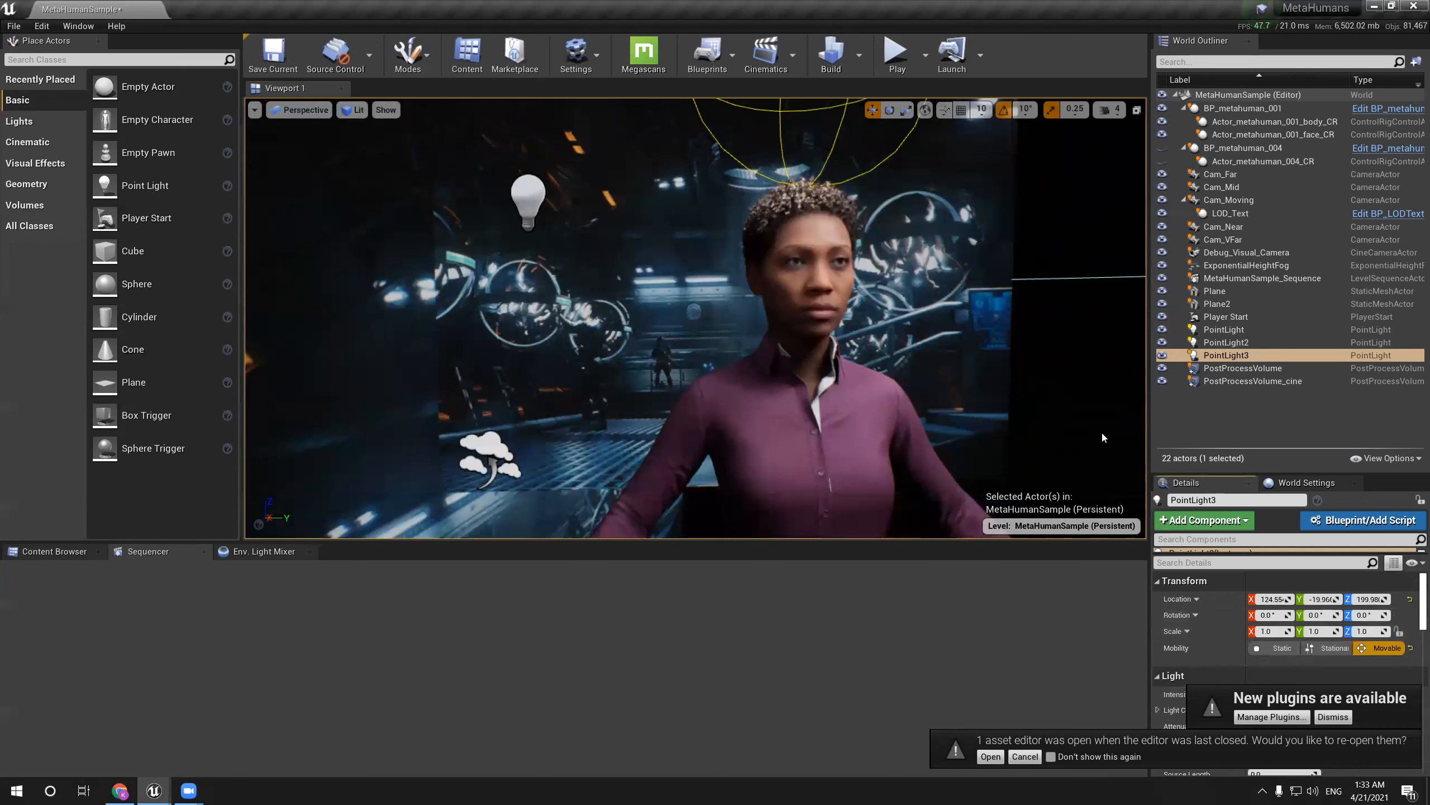
pyautogui.scroll(-3, 1261, 656)
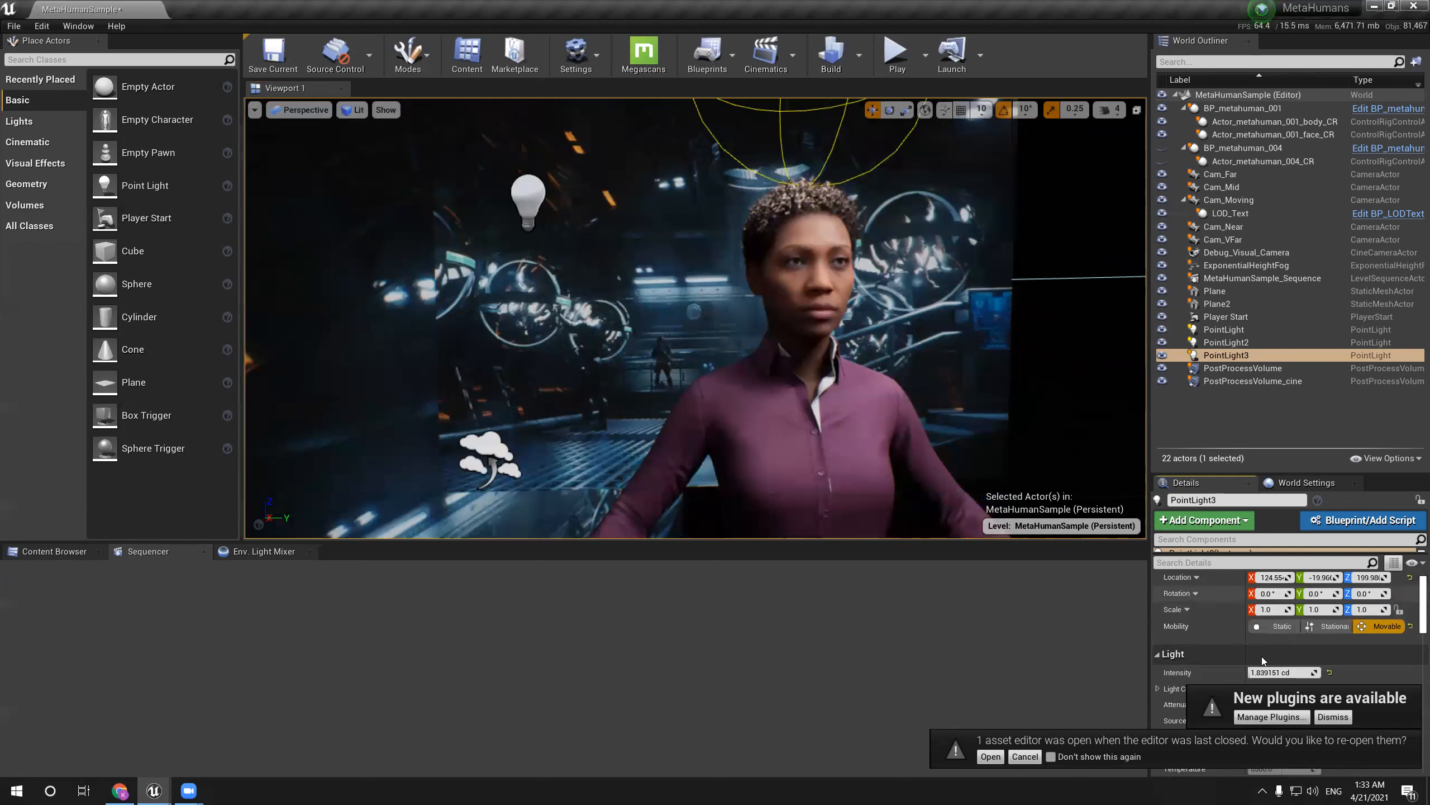
pyautogui.click(1331, 717)
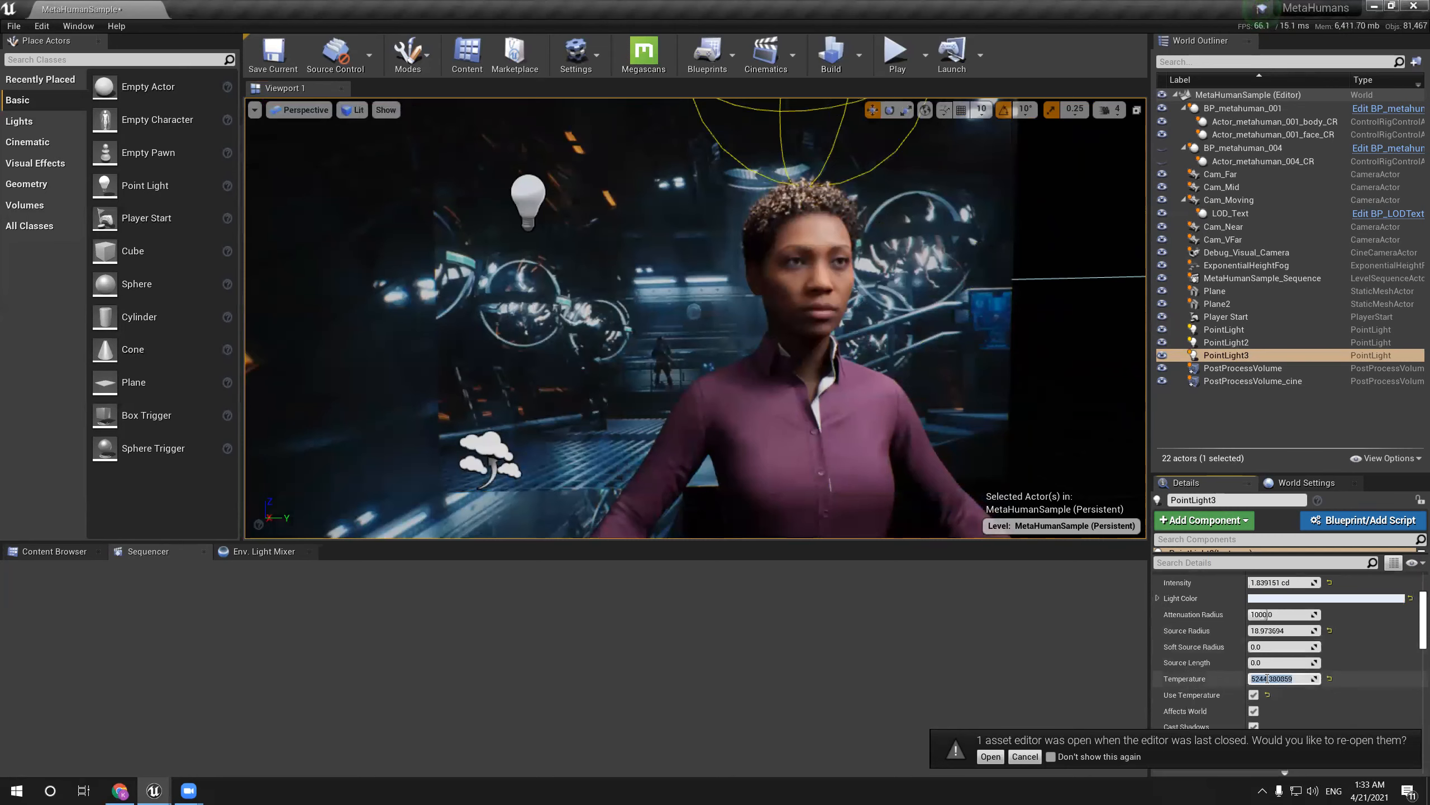
pyautogui.press('Return')
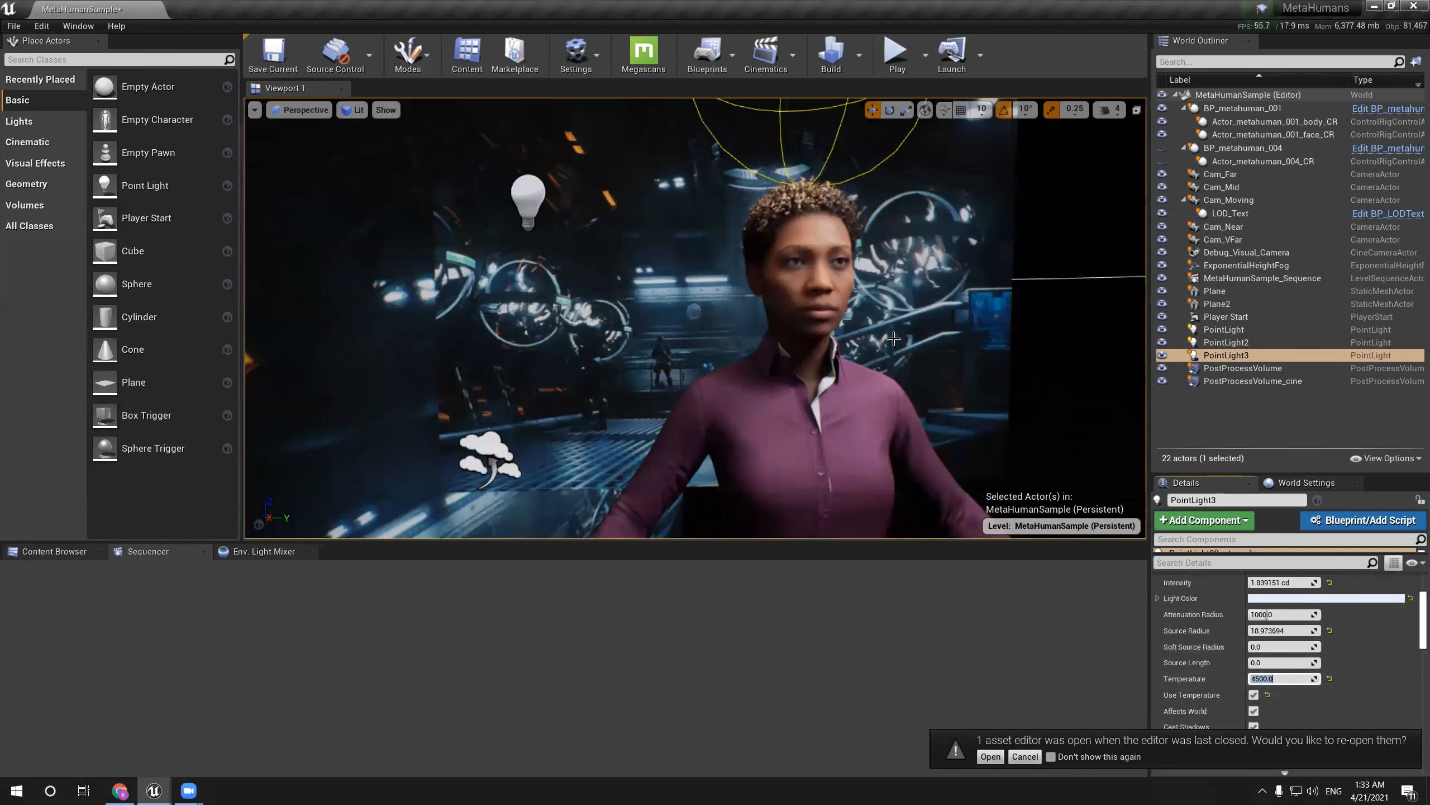
# Reduce PointLight3's Source Radius to about 6.83 and undo the trial changes to its Soft Source Radius and Source Length
pyautogui.moveTo(894, 339); pyautogui.dragTo(873, 330, button='right')
pyautogui.scroll(-4, 873, 330)
pyautogui.scroll(4, 873, 329)
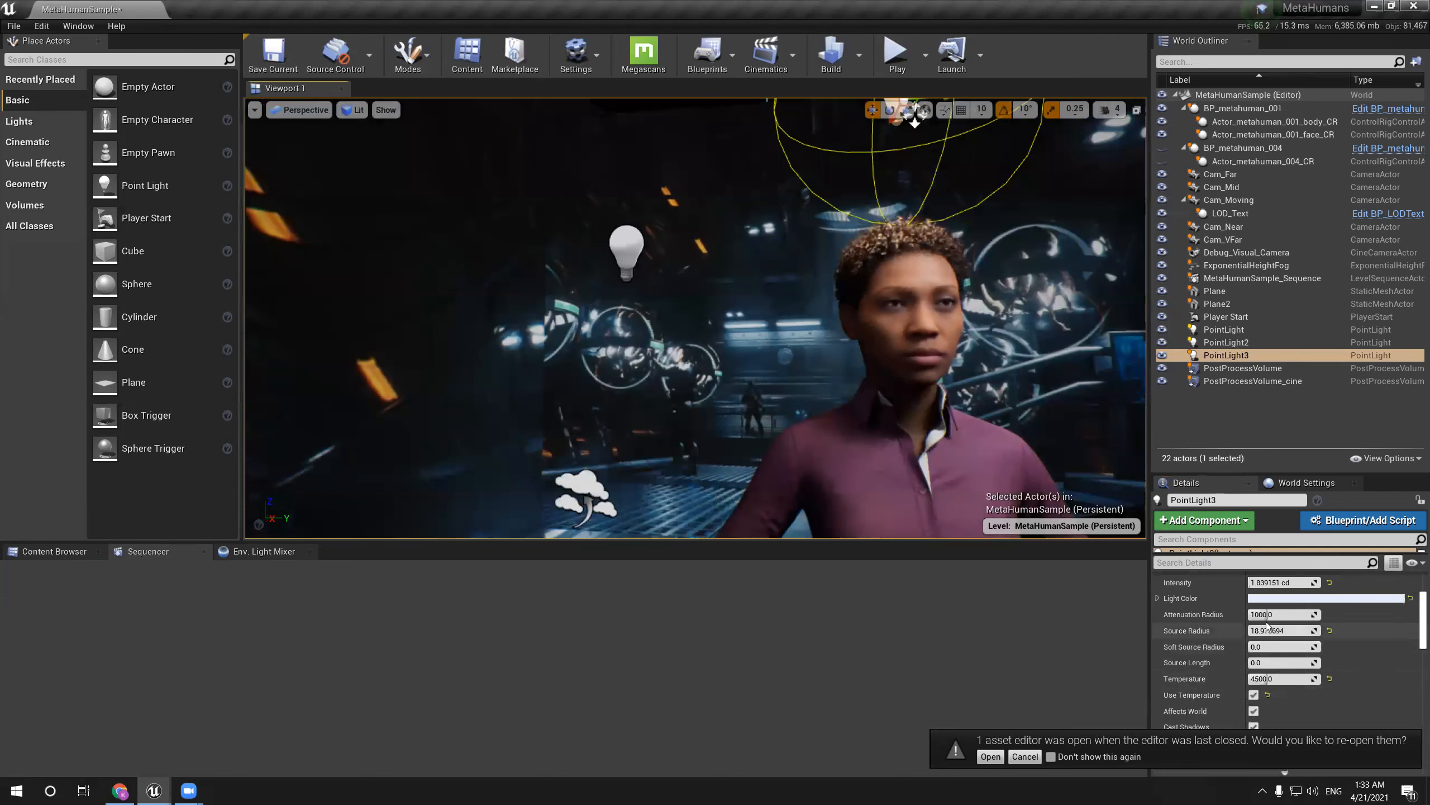
pyautogui.moveTo(1282, 630)
pyautogui.mouseDown()
pyautogui.moveTo(1255, 630)
pyautogui.moveTo(1276, 646)
pyautogui.mouseUp()
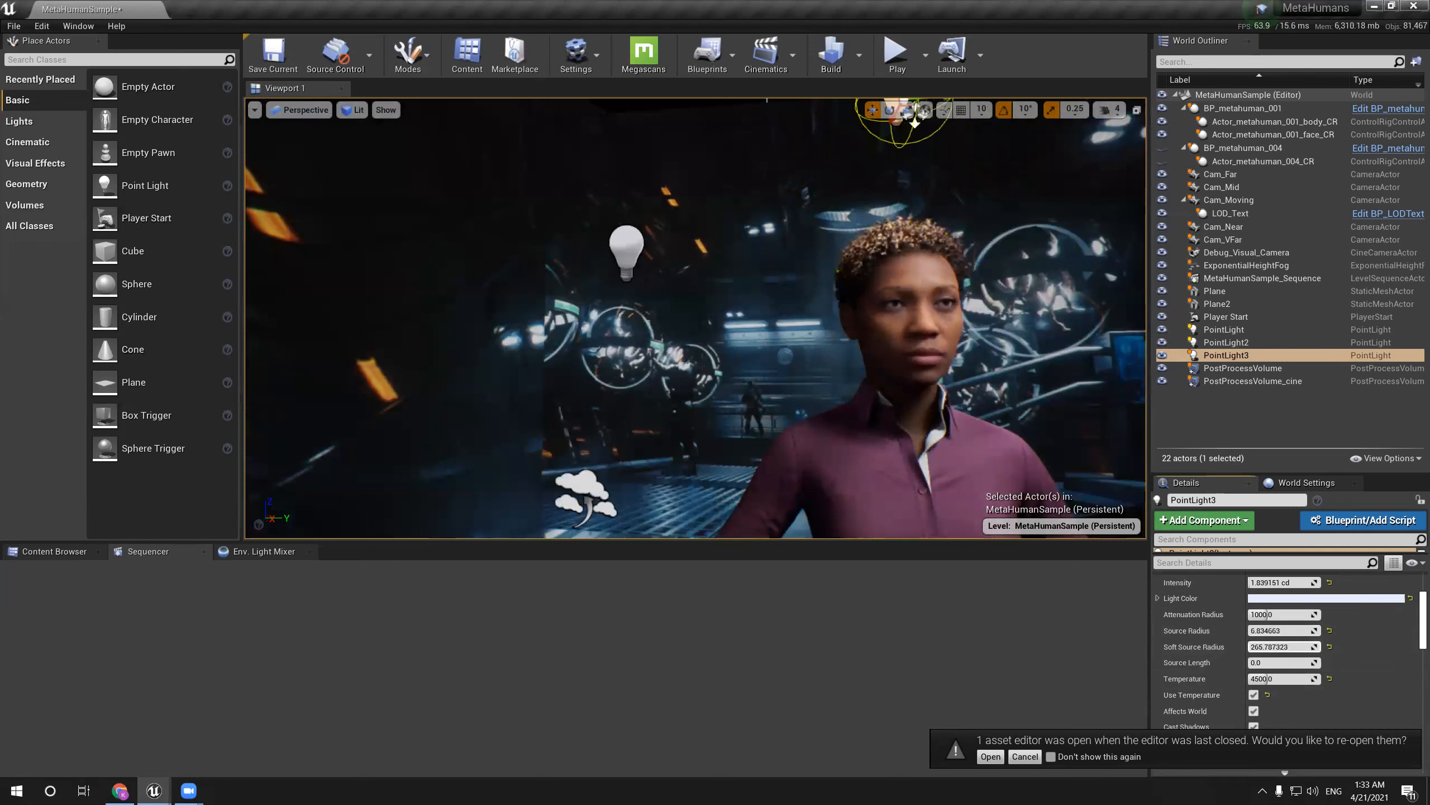
pyautogui.hotkey('ctrl', 'z')
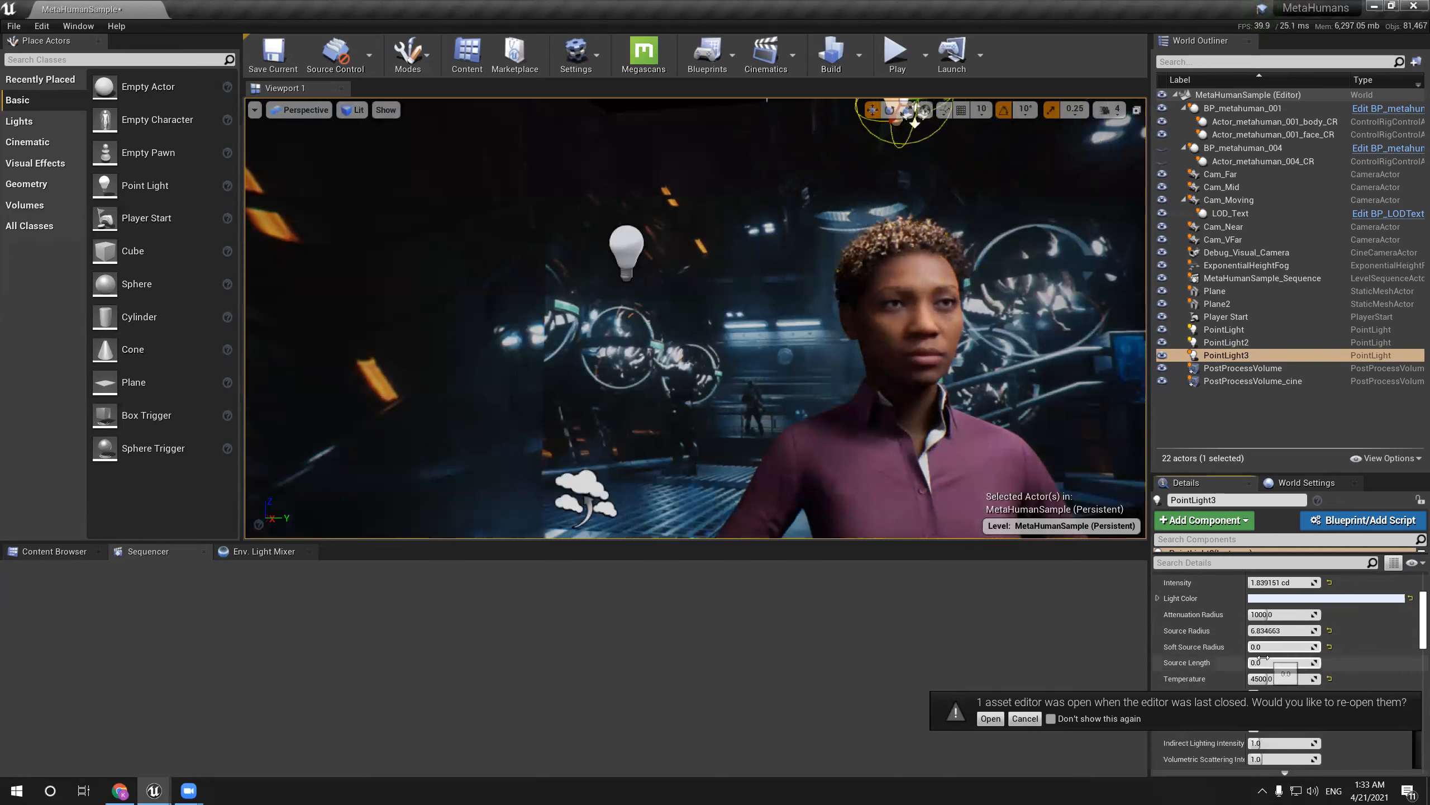
pyautogui.hotkey('ctrl', 'z')
pyautogui.hotkey('ctrl', 'z')
pyautogui.hotkey('ctrl', 'z')
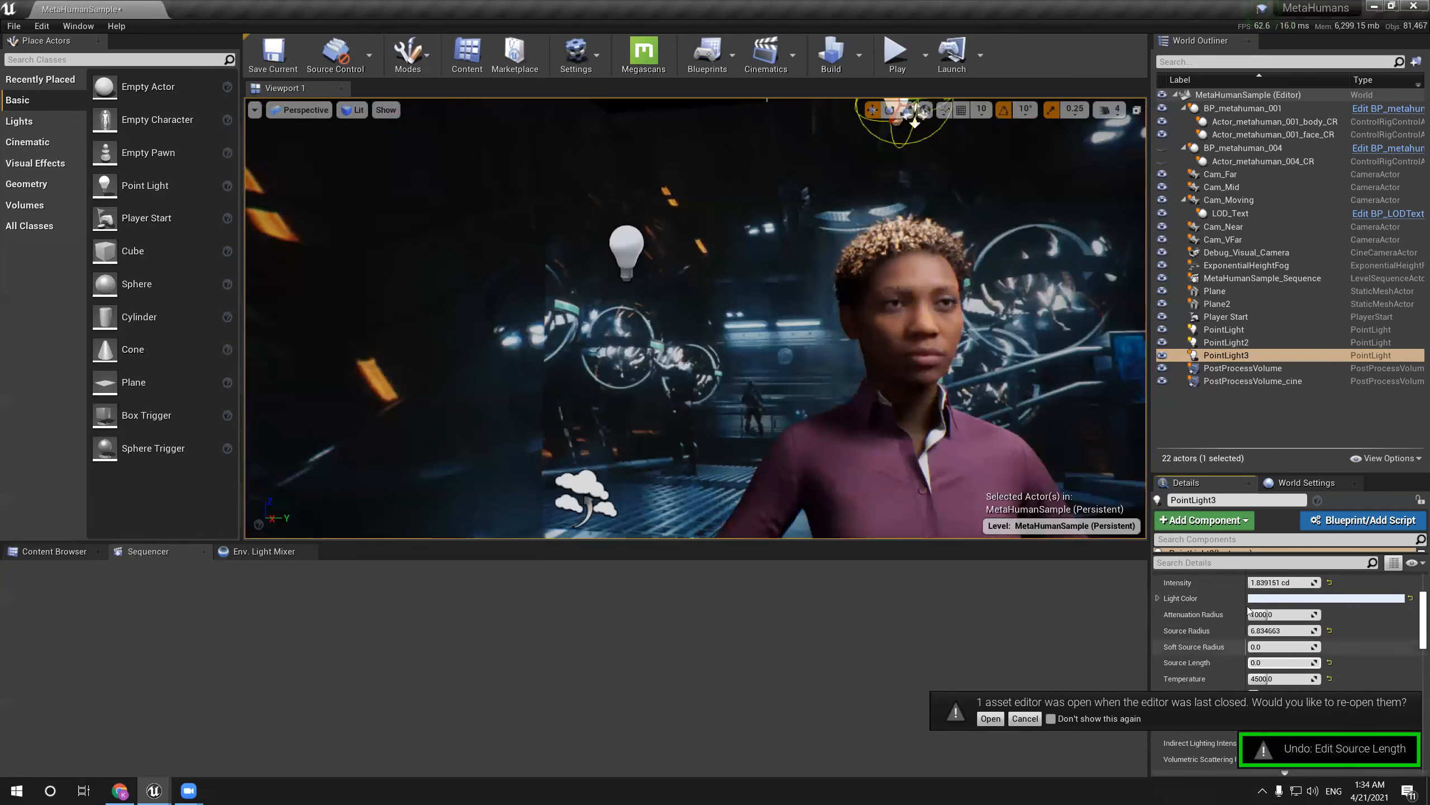
# Try raising PointLight3's Attenuation Radius to 16384 and undo a trial move of the light
pyautogui.moveTo(1274, 614); pyautogui.dragTo(1315, 614)
pyautogui.moveTo(732, 197)
pyautogui.mouseDown(button='right')
pyautogui.moveTo(800, 214)
pyautogui.moveTo(748, 186)
pyautogui.mouseUp(button='right')
pyautogui.moveTo(657, 159); pyautogui.dragTo(808, 148, button='right')
pyautogui.moveTo(797, 92); pyautogui.dragTo(797, 85, button='right')
pyautogui.moveTo(800, 110)
pyautogui.mouseDown()
pyautogui.moveTo(804, 225)
pyautogui.moveTo(806, 136)
pyautogui.mouseUp()
pyautogui.hotkey('ctrl', 'z')
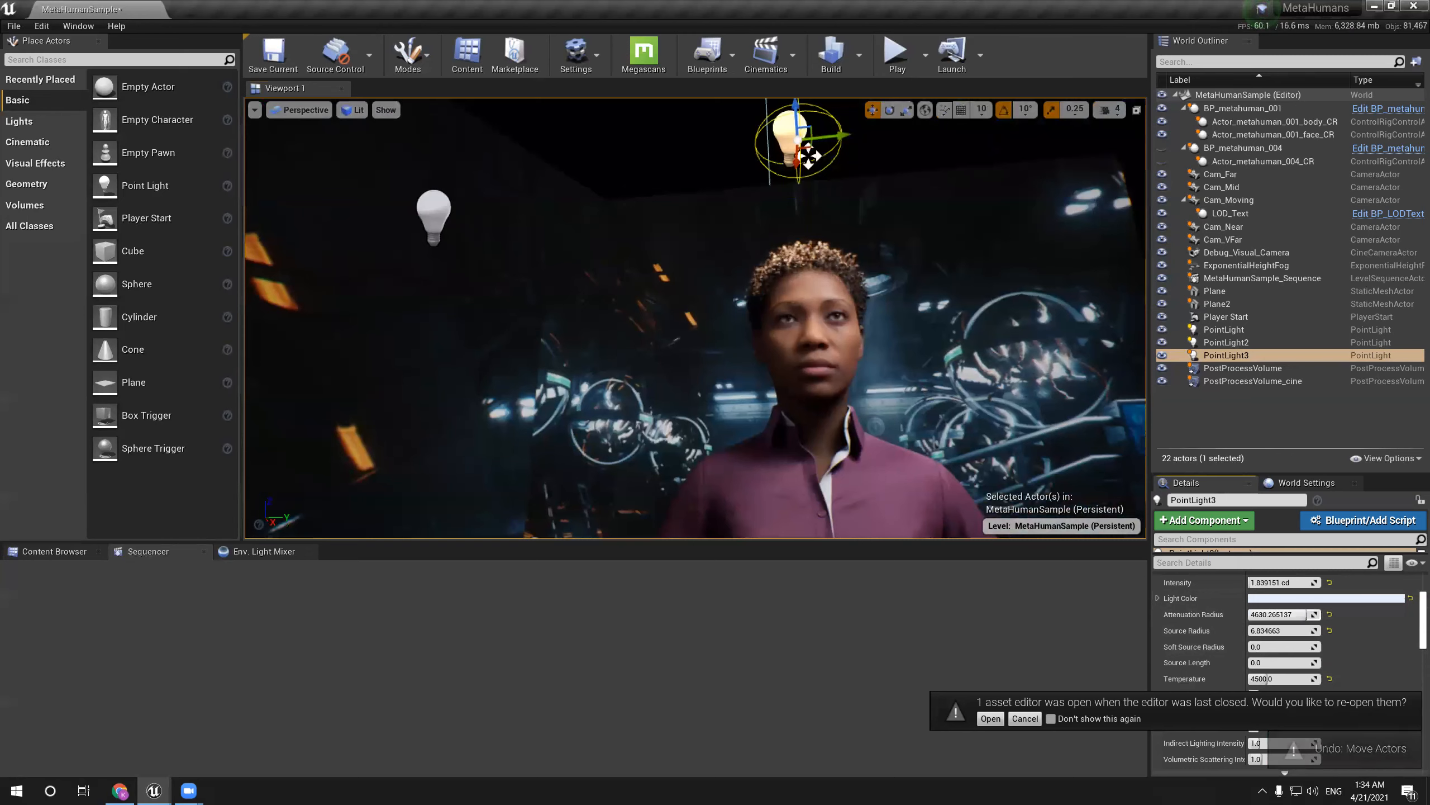
pyautogui.hotkey('ctrl', 'z')
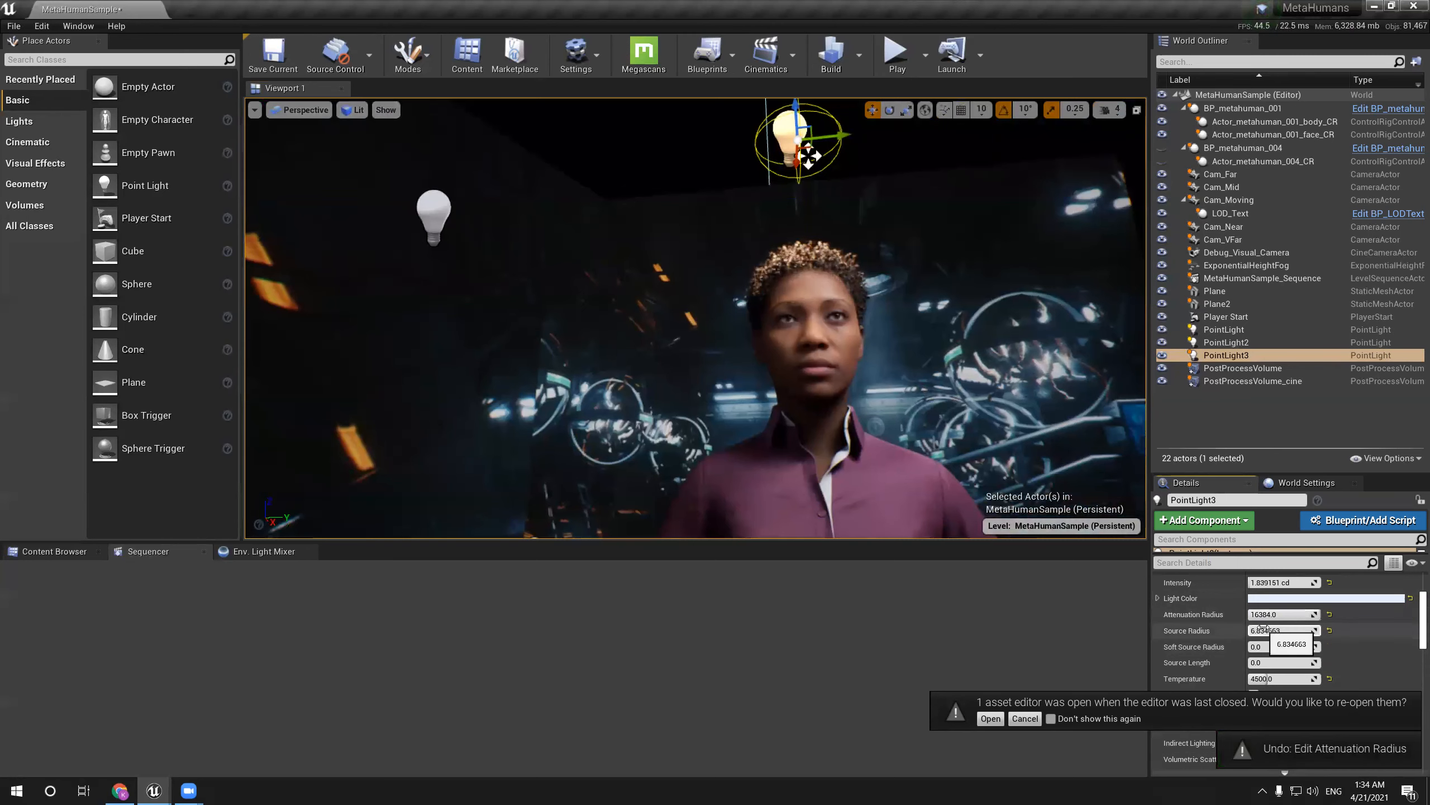
# Try a larger Source Radius on PointLight3 and undo it
pyautogui.moveTo(1279, 630)
pyautogui.mouseDown()
pyautogui.moveTo(1311, 630)
pyautogui.moveTo(1297, 631)
pyautogui.mouseUp()
pyautogui.moveTo(927, 484); pyautogui.dragTo(777, 372, button='right')
pyautogui.hotkey('ctrl', 'z')
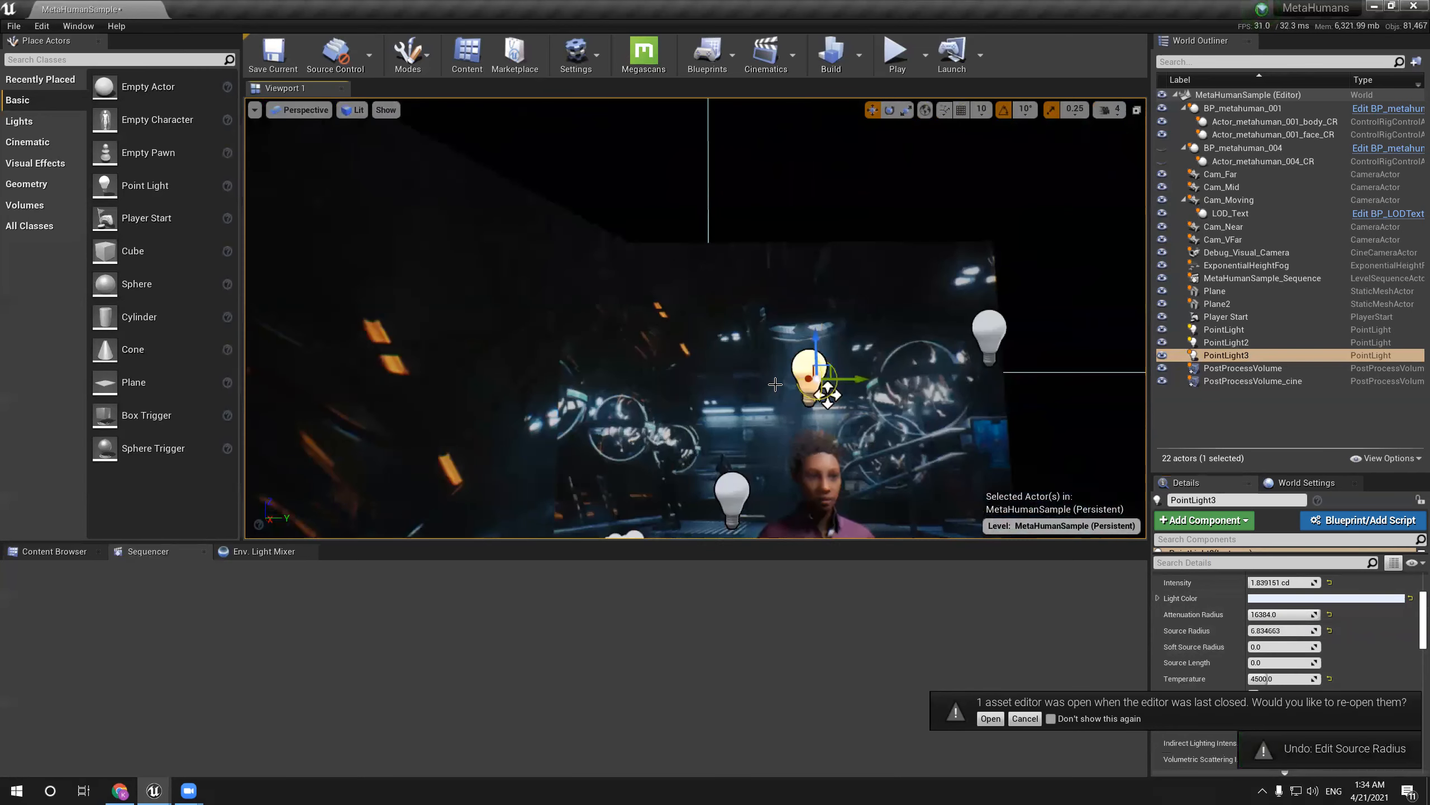
# Reduce PointLight3's Attenuation Radius to about 598
pyautogui.moveTo(828, 394); pyautogui.dragTo(850, 468, button='middle')
pyautogui.scroll(2, 1232, 629)
pyautogui.scroll(-1, 1226, 638)
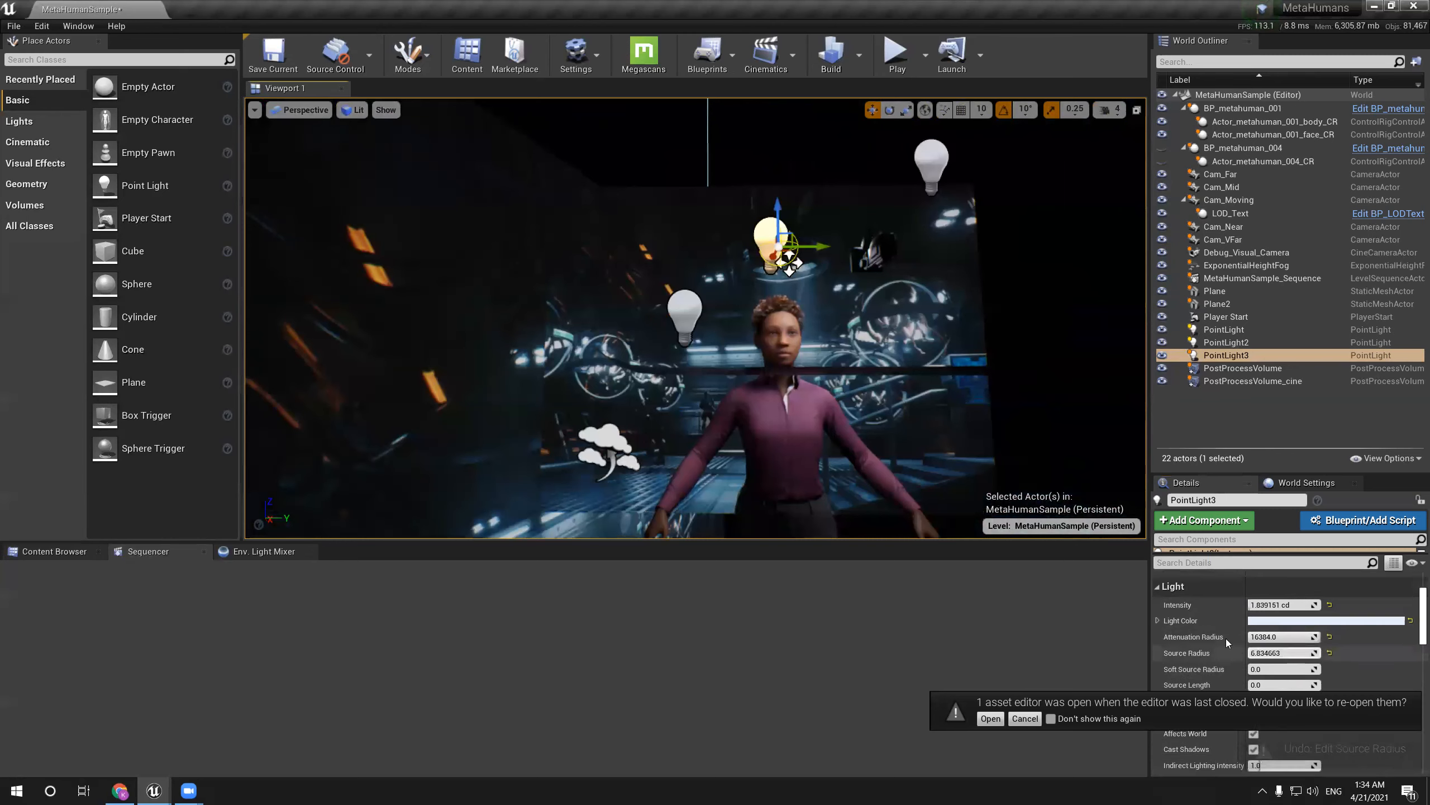
pyautogui.moveTo(1264, 637)
pyautogui.mouseDown()
pyautogui.moveTo(1301, 636)
pyautogui.moveTo(1254, 637)
pyautogui.mouseUp()
pyautogui.scroll(5, 760, 475)
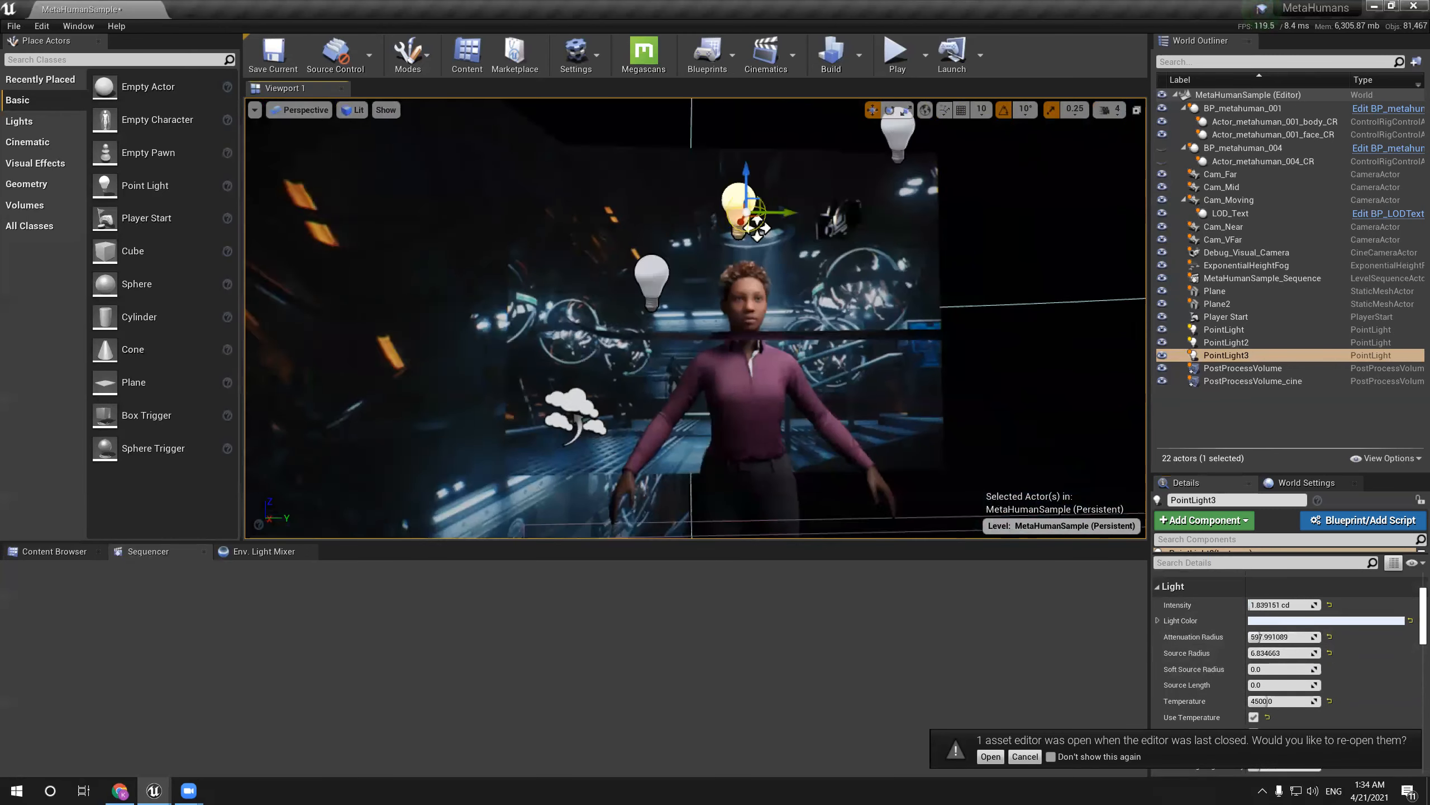
# Set PointLight3's Intensity to about 5.58 cd and undo the trial change to its Source Radius
pyautogui.moveTo(1257, 605); pyautogui.dragTo(1267, 654)
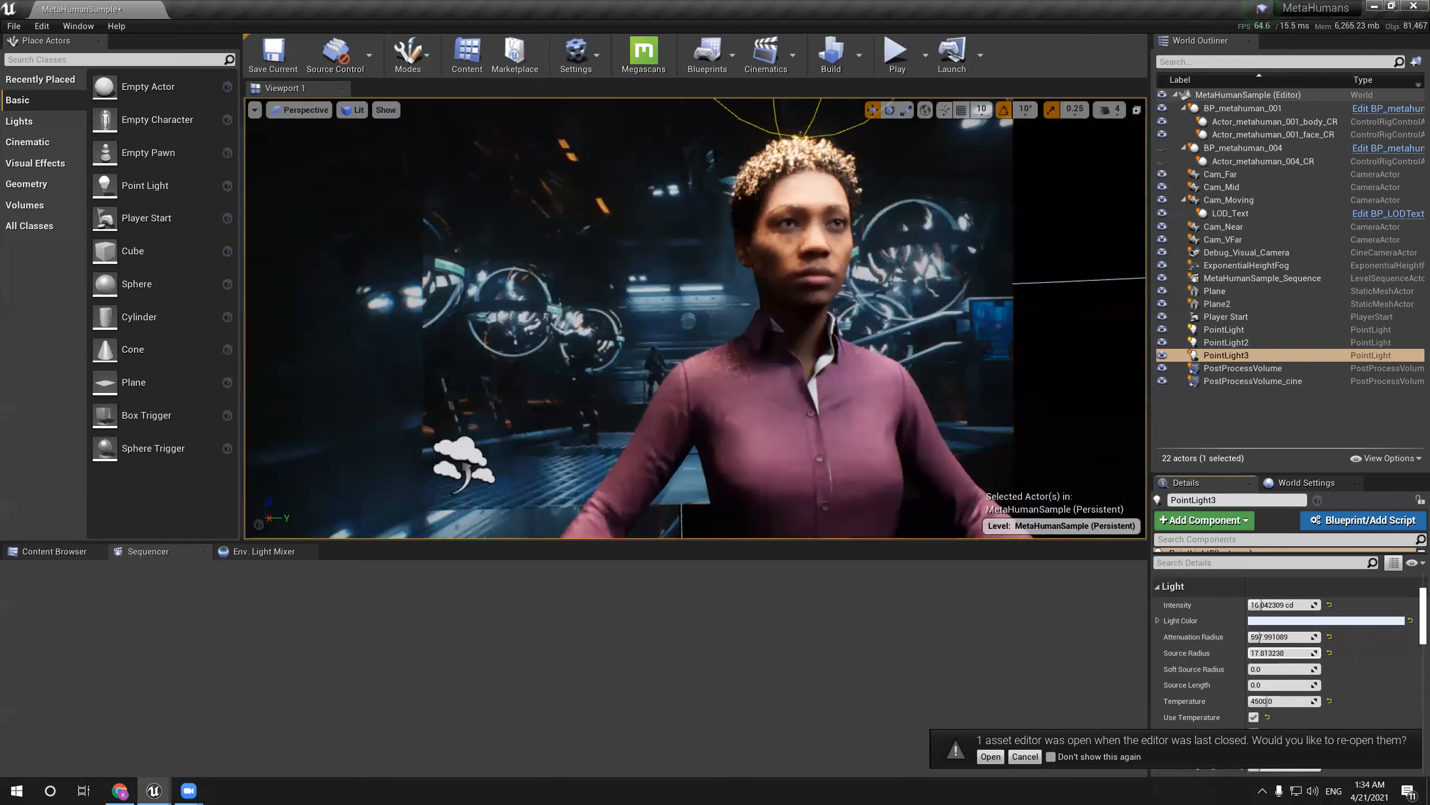
pyautogui.hotkey('ctrl', 'z')
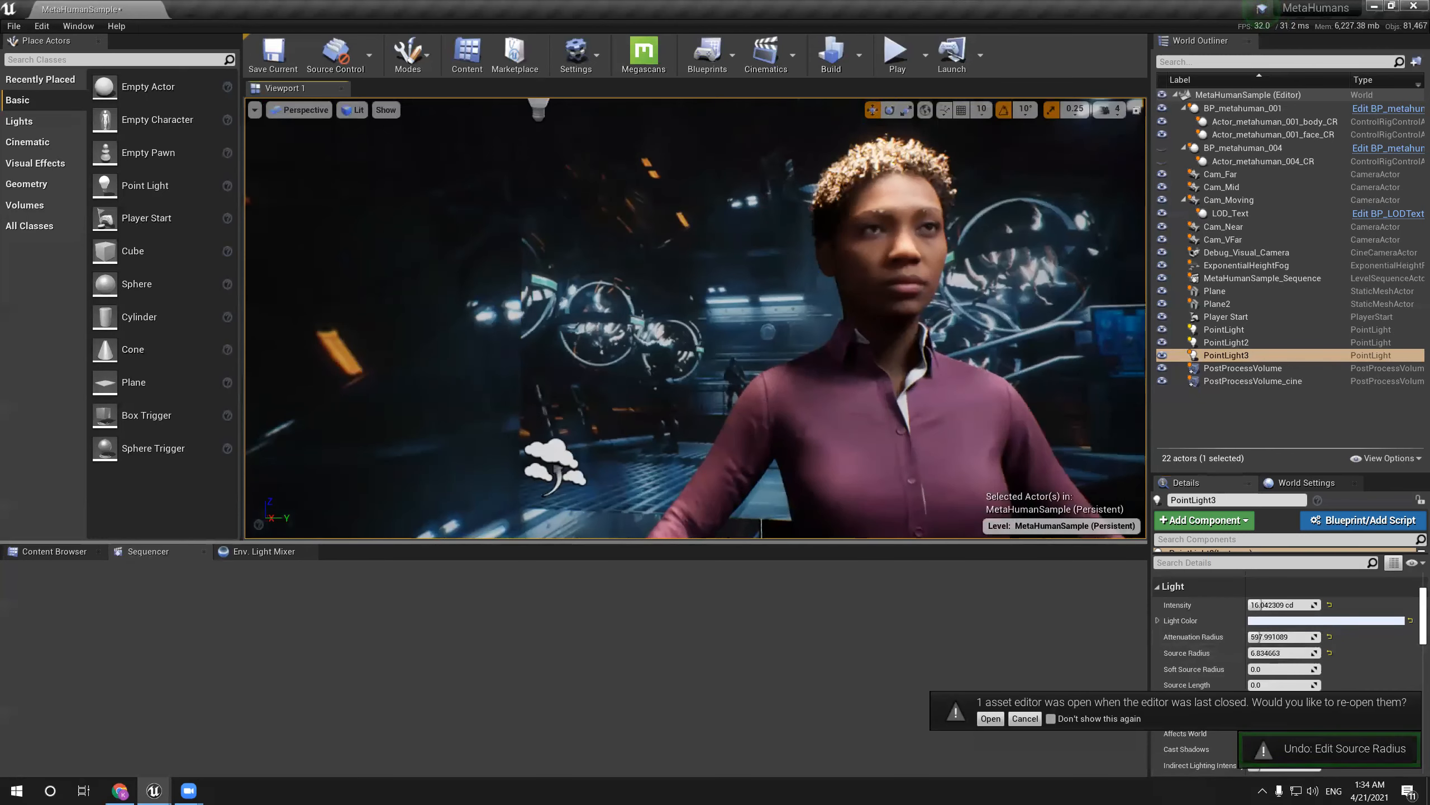
pyautogui.moveTo(1259, 606)
pyautogui.mouseDown()
pyautogui.moveTo(1241, 607)
pyautogui.moveTo(1268, 605)
pyautogui.mouseUp()
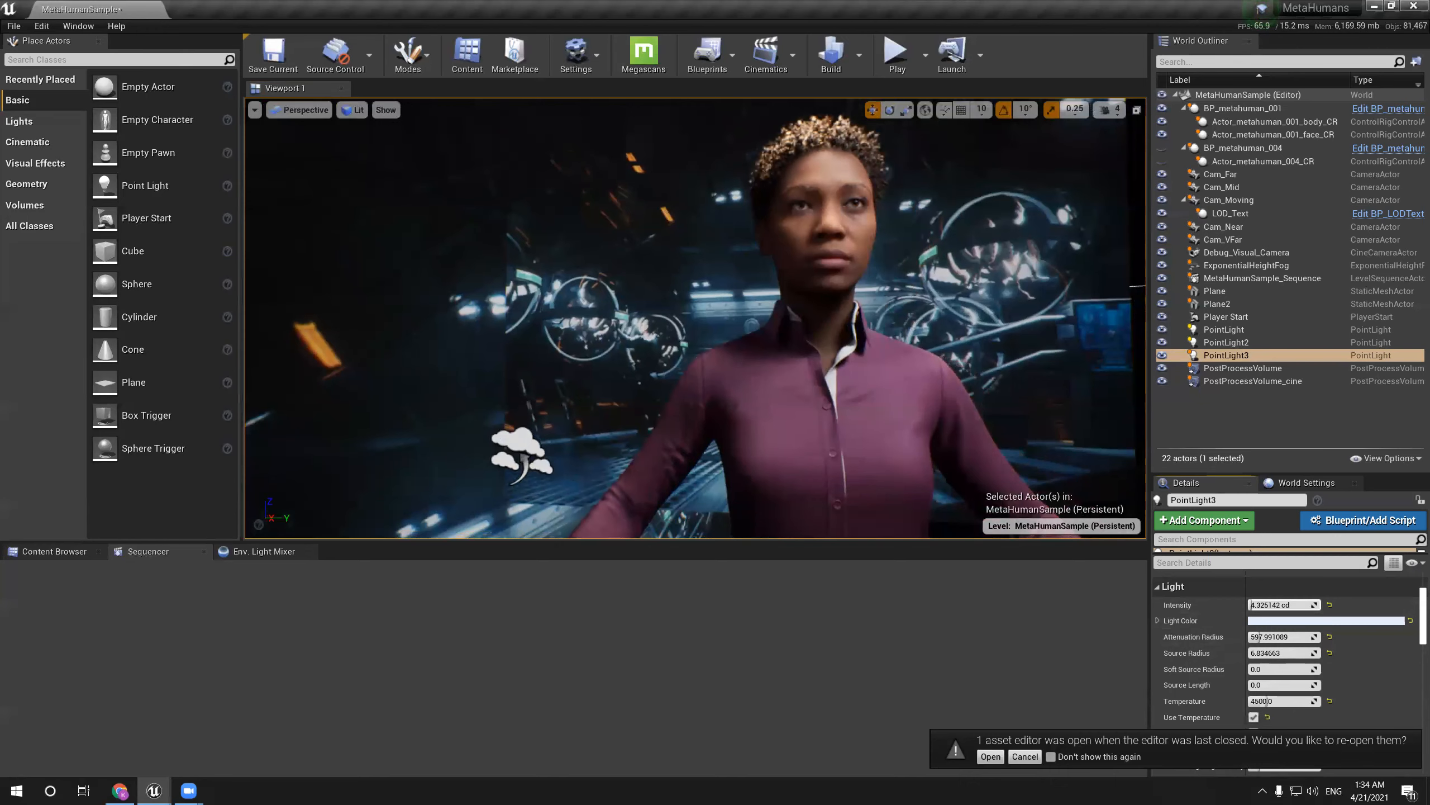
pyautogui.scroll(-6, 900, 349)
pyautogui.moveTo(789, 273); pyautogui.dragTo(846, 330, button='right')
pyautogui.scroll(8, 846, 330)
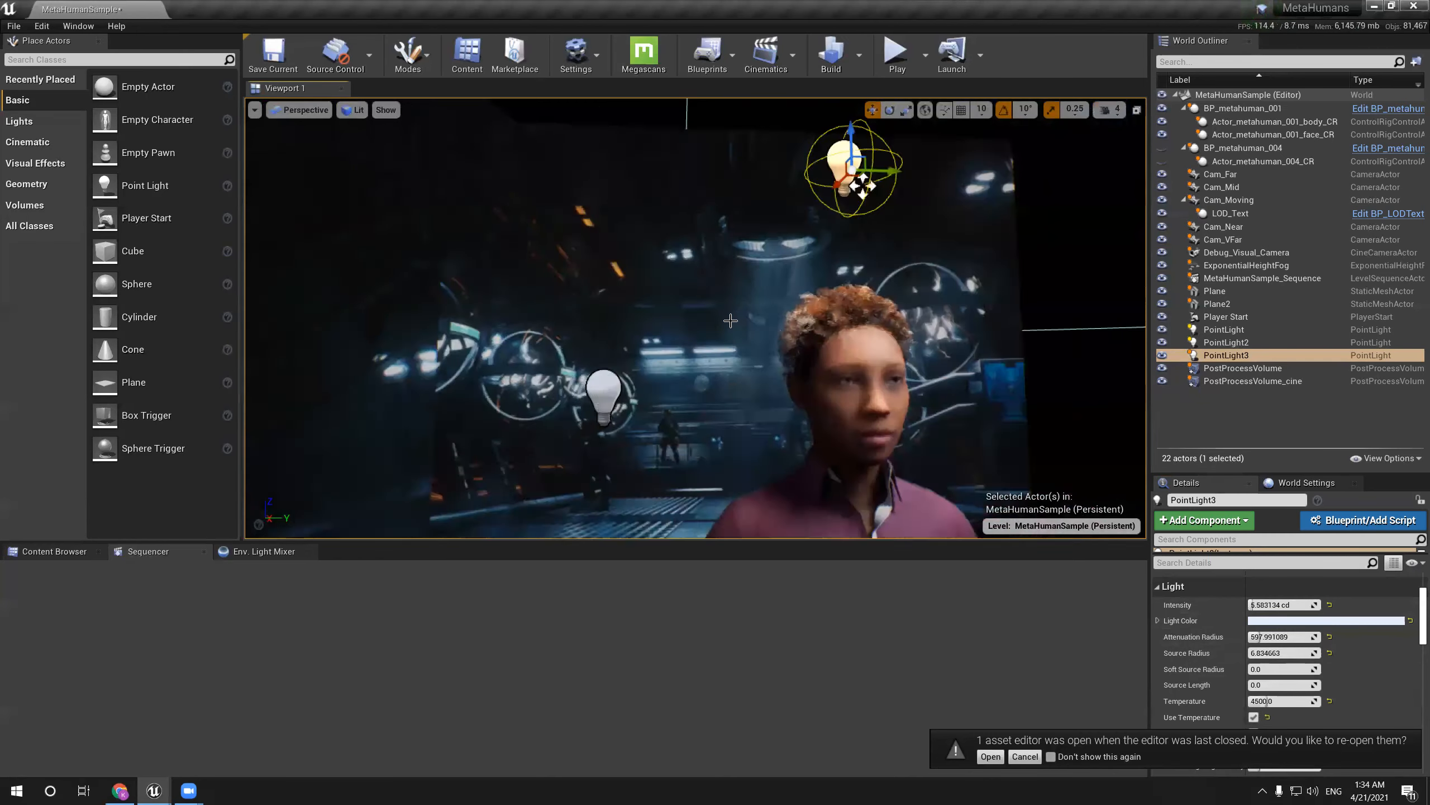
pyautogui.scroll(-6, 845, 329)
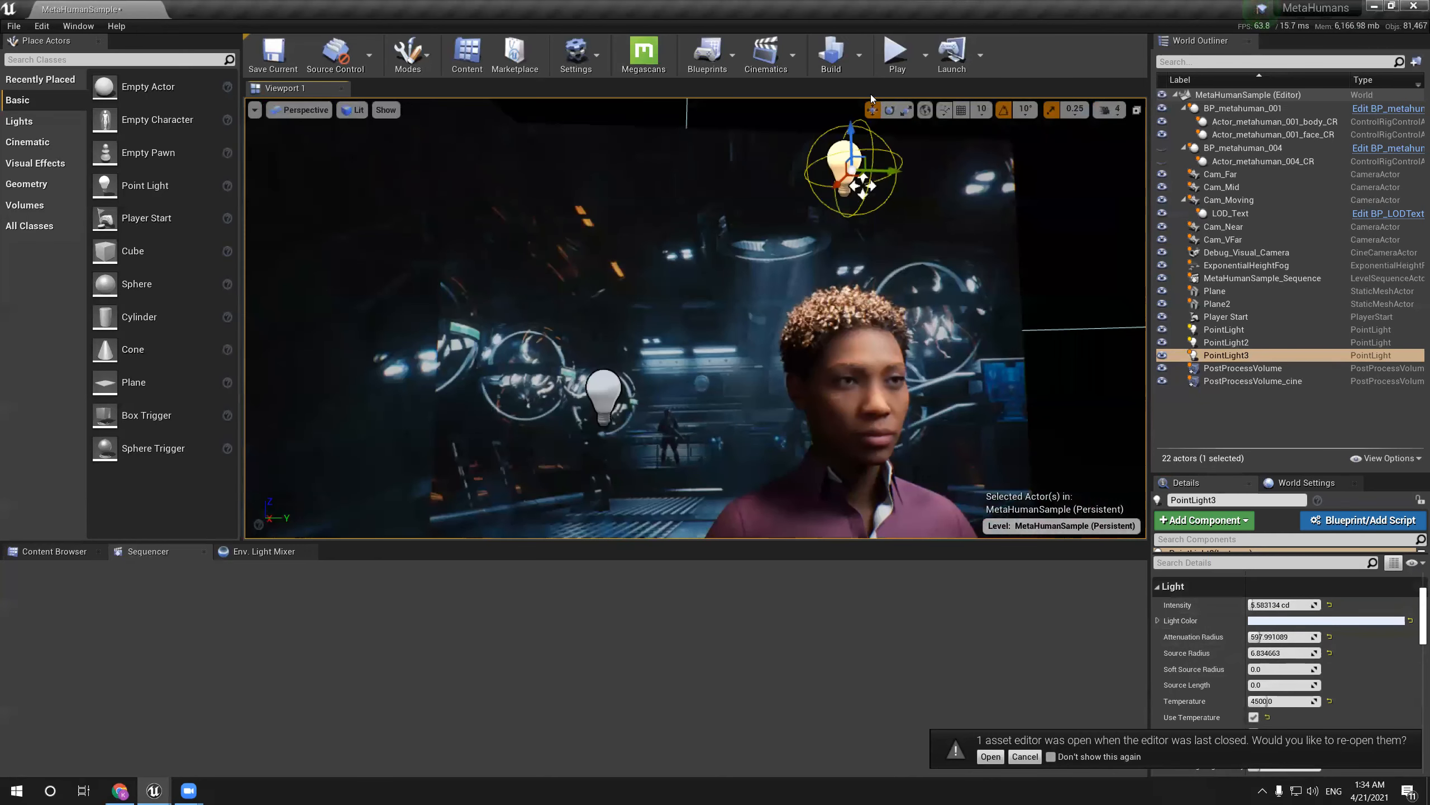
# Move PointLight3 higher and sideways above the character's head
pyautogui.moveTo(852, 144); pyautogui.dragTo(786, 143)
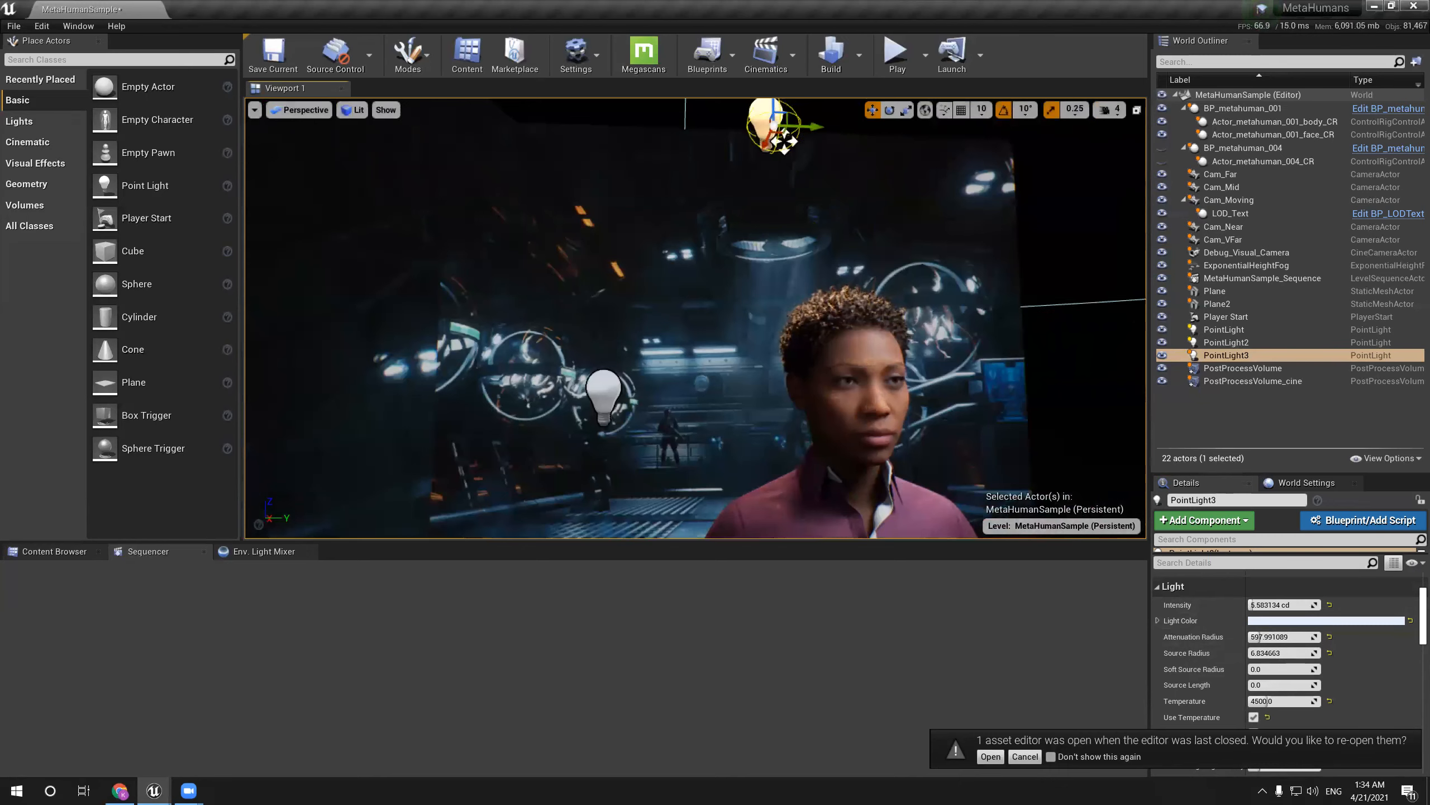
pyautogui.moveTo(802, 249); pyautogui.dragTo(816, 276, button='middle')
pyautogui.moveTo(802, 249)
pyautogui.mouseDown()
pyautogui.moveTo(800, 316)
pyautogui.moveTo(796, 239)
pyautogui.mouseUp()
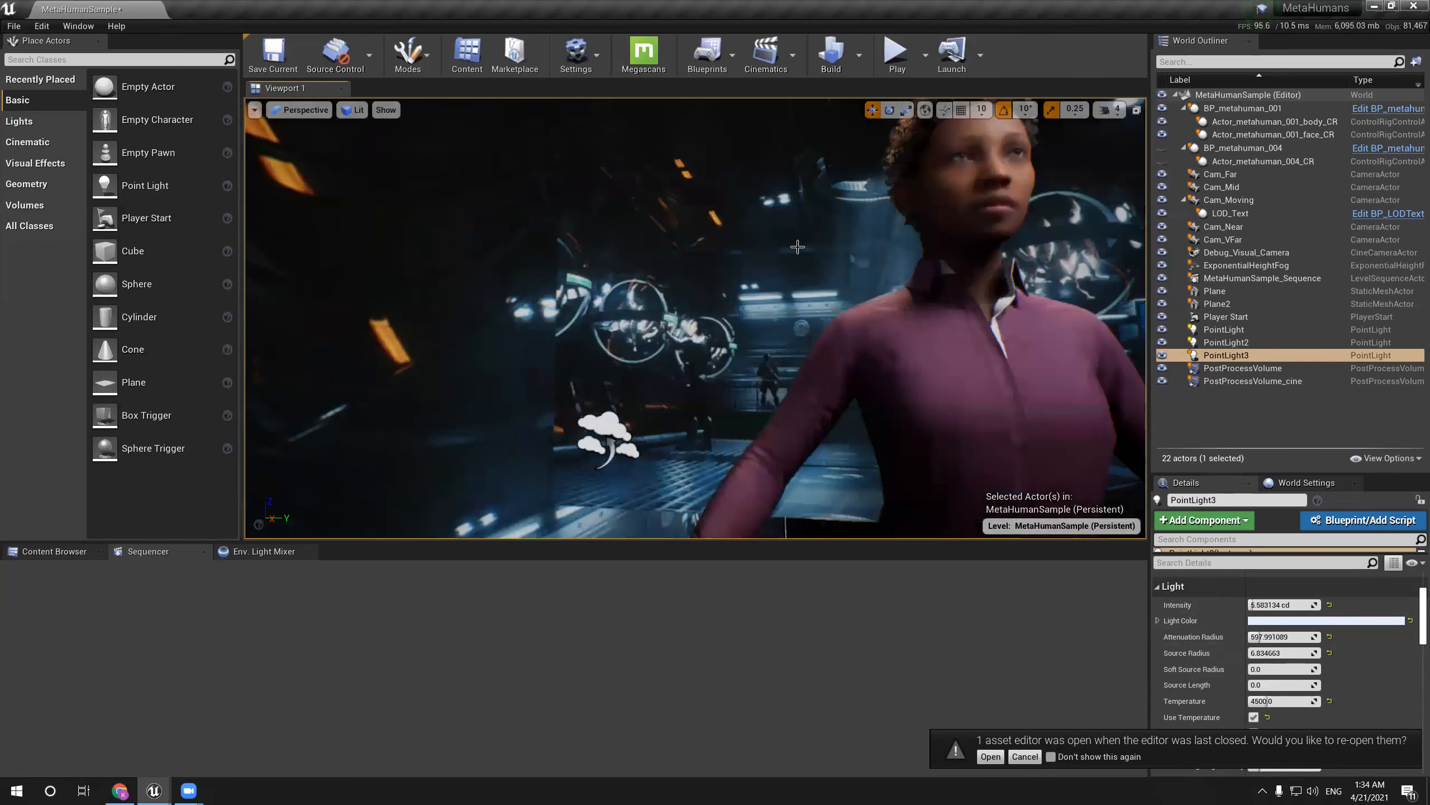
pyautogui.moveTo(796, 240); pyautogui.dragTo(845, 244, button='middle')
# Duplicate PointLight and place the copy lower down, beside the character
pyautogui.click(1221, 330)
pyautogui.moveTo(822, 247); pyautogui.dragTo(818, 225, button='right')
pyautogui.scroll(-3, 819, 251)
pyautogui.scroll(1, 818, 251)
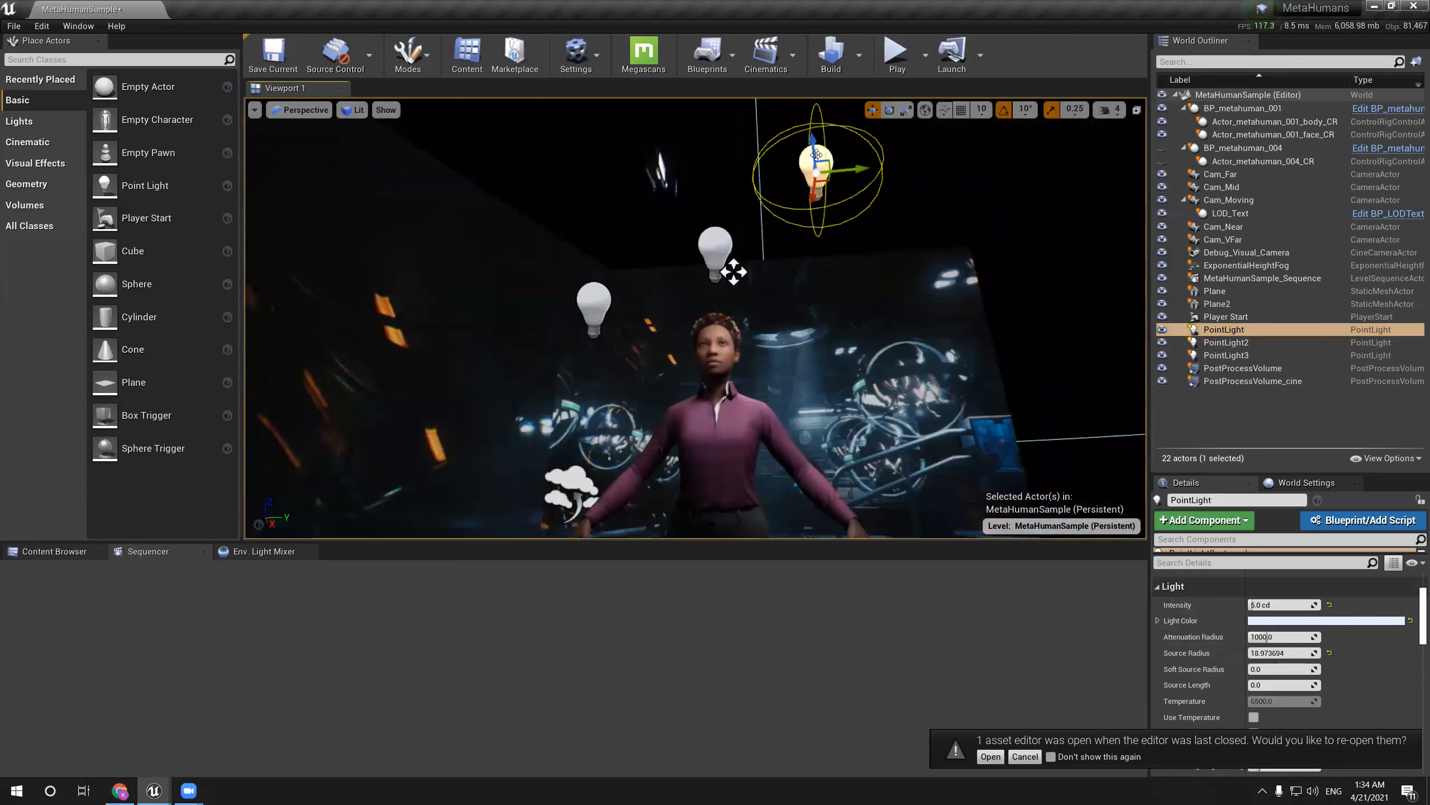
pyautogui.keyDown('alt'); pyautogui.moveTo(816, 144); pyautogui.dragTo(826, 277); pyautogui.keyUp('alt')
pyautogui.moveTo(825, 277); pyautogui.dragTo(811, 333, button='right')
pyautogui.moveTo(788, 332); pyautogui.dragTo(746, 291, button='middle')
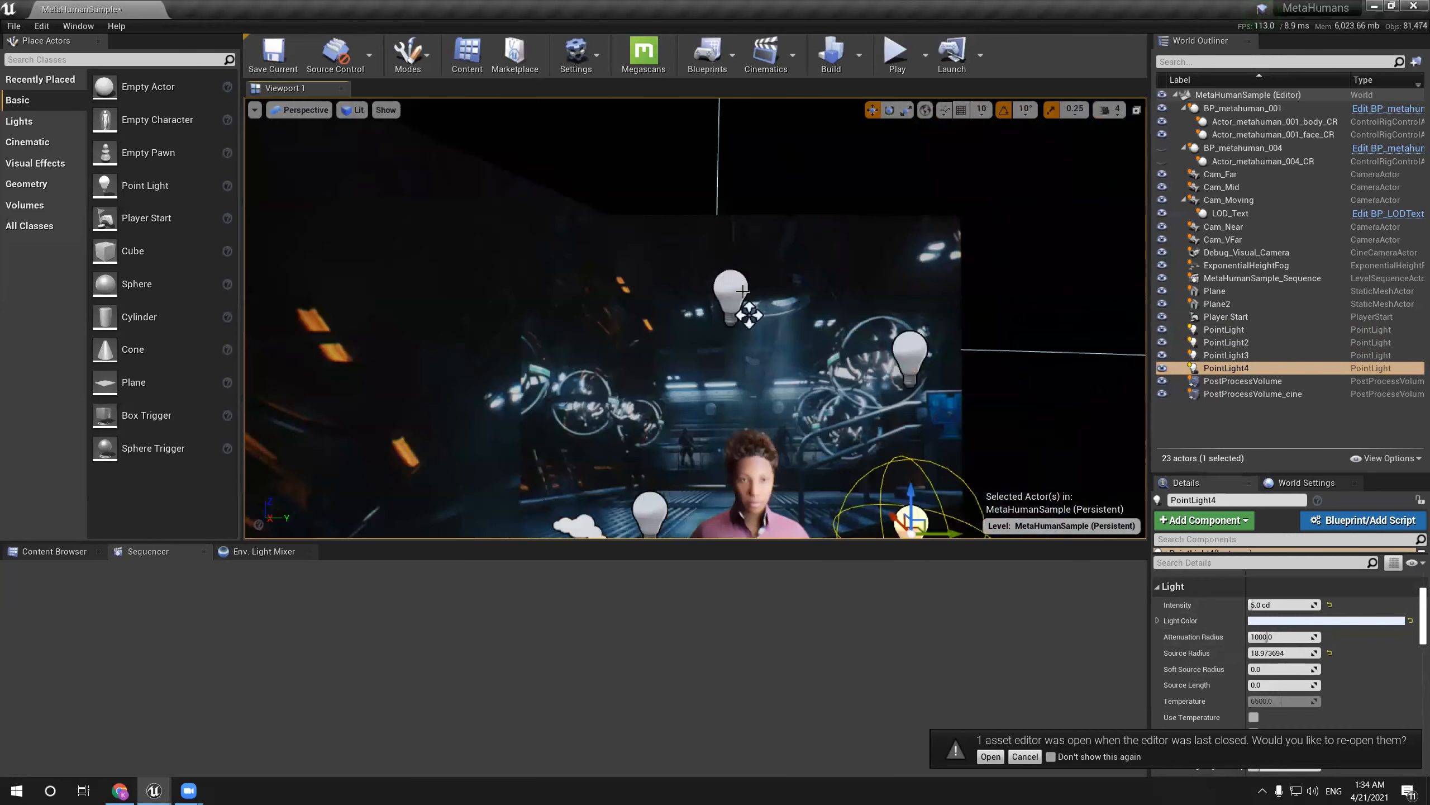
# Move PointLight4 to about face height beside the character, checking its position in the full-screen viewport
pyautogui.moveTo(746, 292); pyautogui.dragTo(753, 304, button='right')
pyautogui.press('F11')
pyautogui.moveTo(954, 467); pyautogui.dragTo(852, 366)
pyautogui.scroll(10, 679, 231)
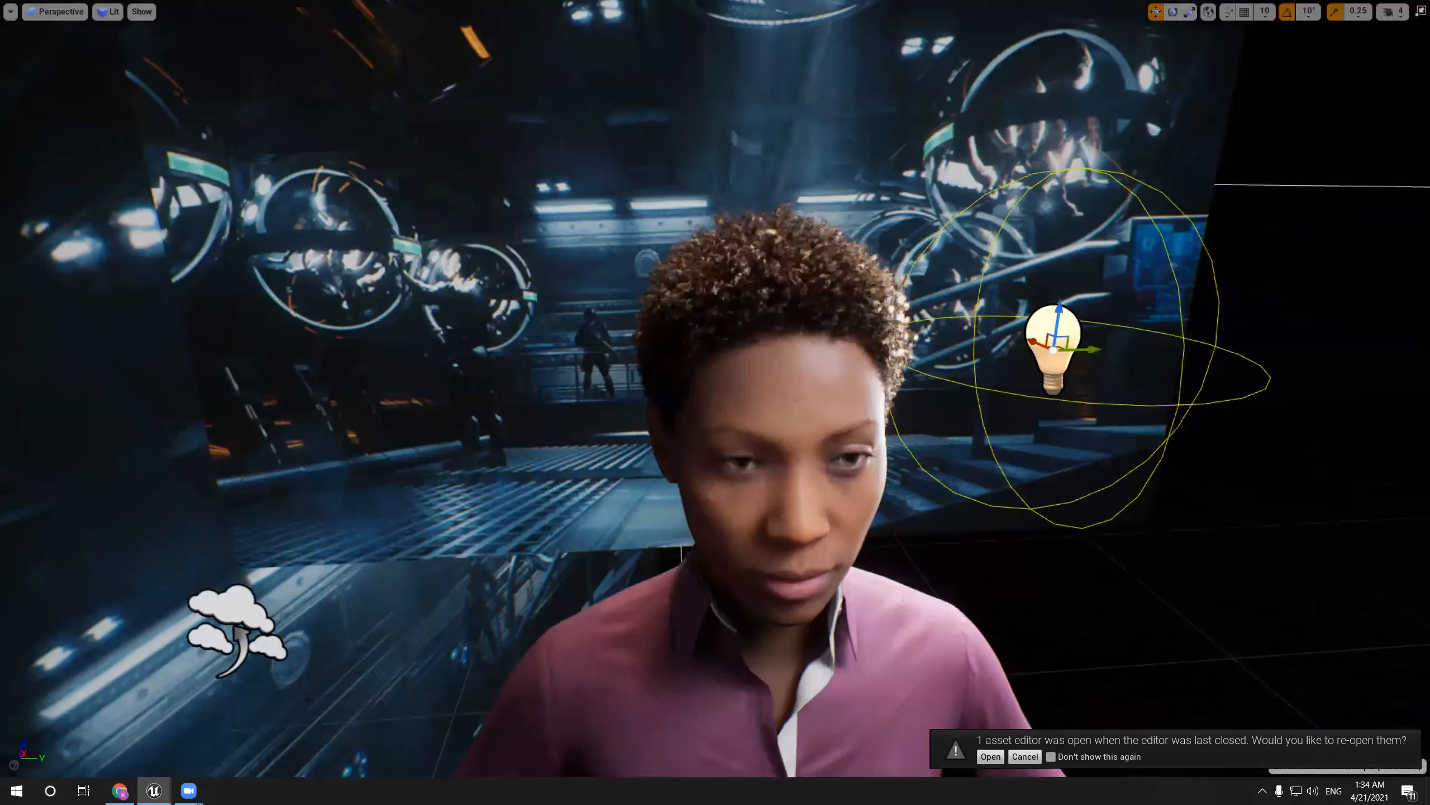
pyautogui.moveTo(927, 200); pyautogui.dragTo(875, 201)
pyautogui.press('F11')
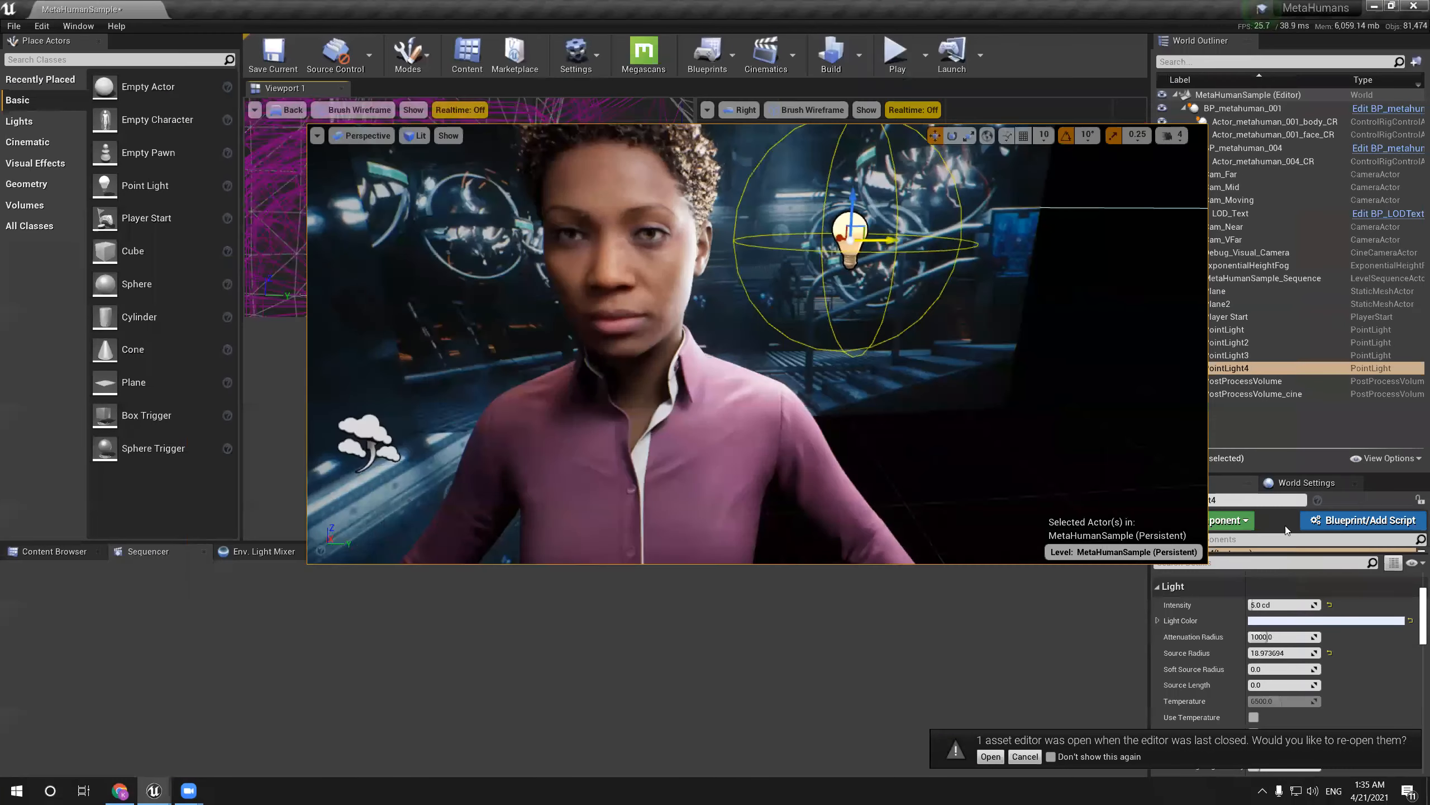
# Set PointLight4's Mobility to Movable and its Intensity to 1 cd
pyautogui.scroll(3, 1346, 612)
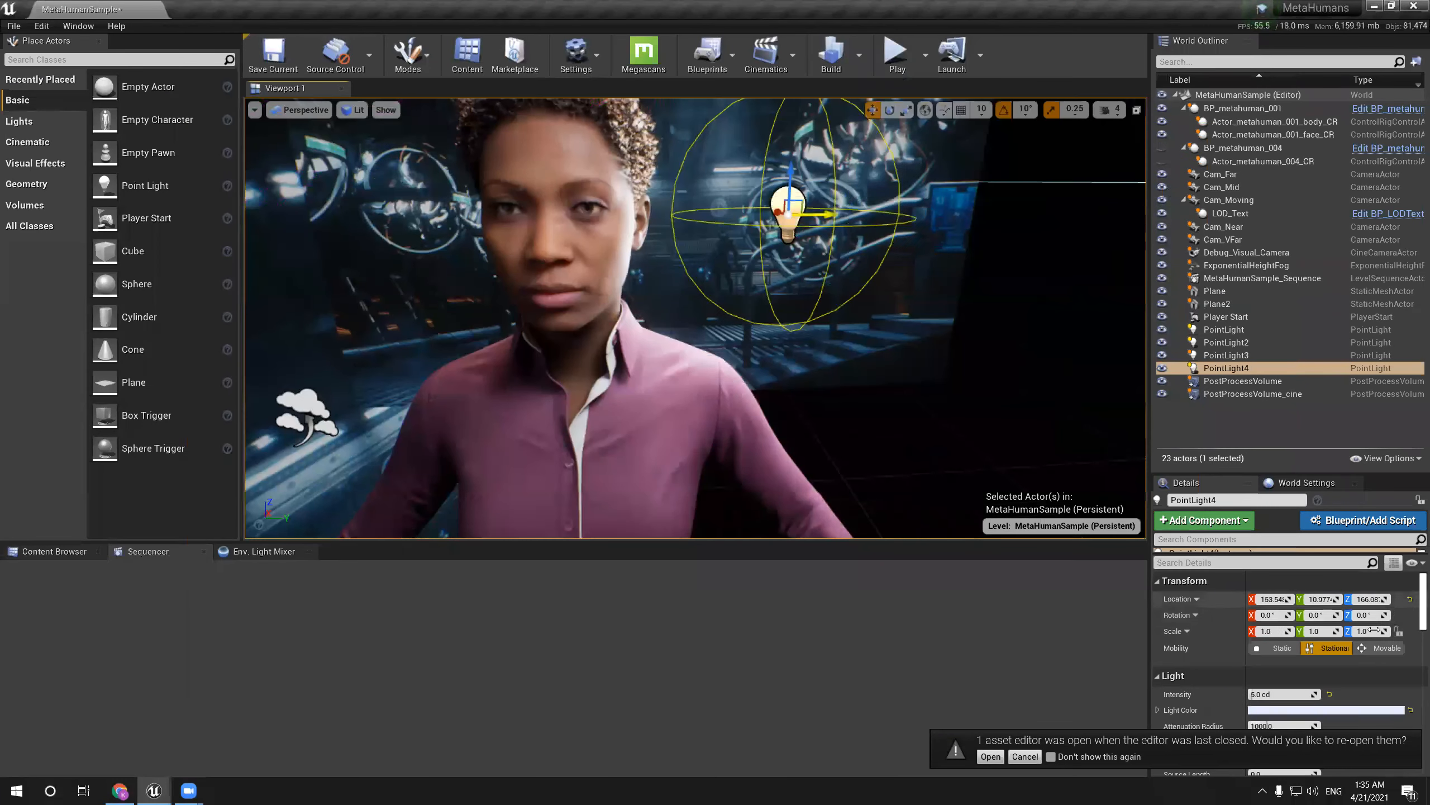
pyautogui.click(1270, 694)
pyautogui.write('1')
pyautogui.press('Return')
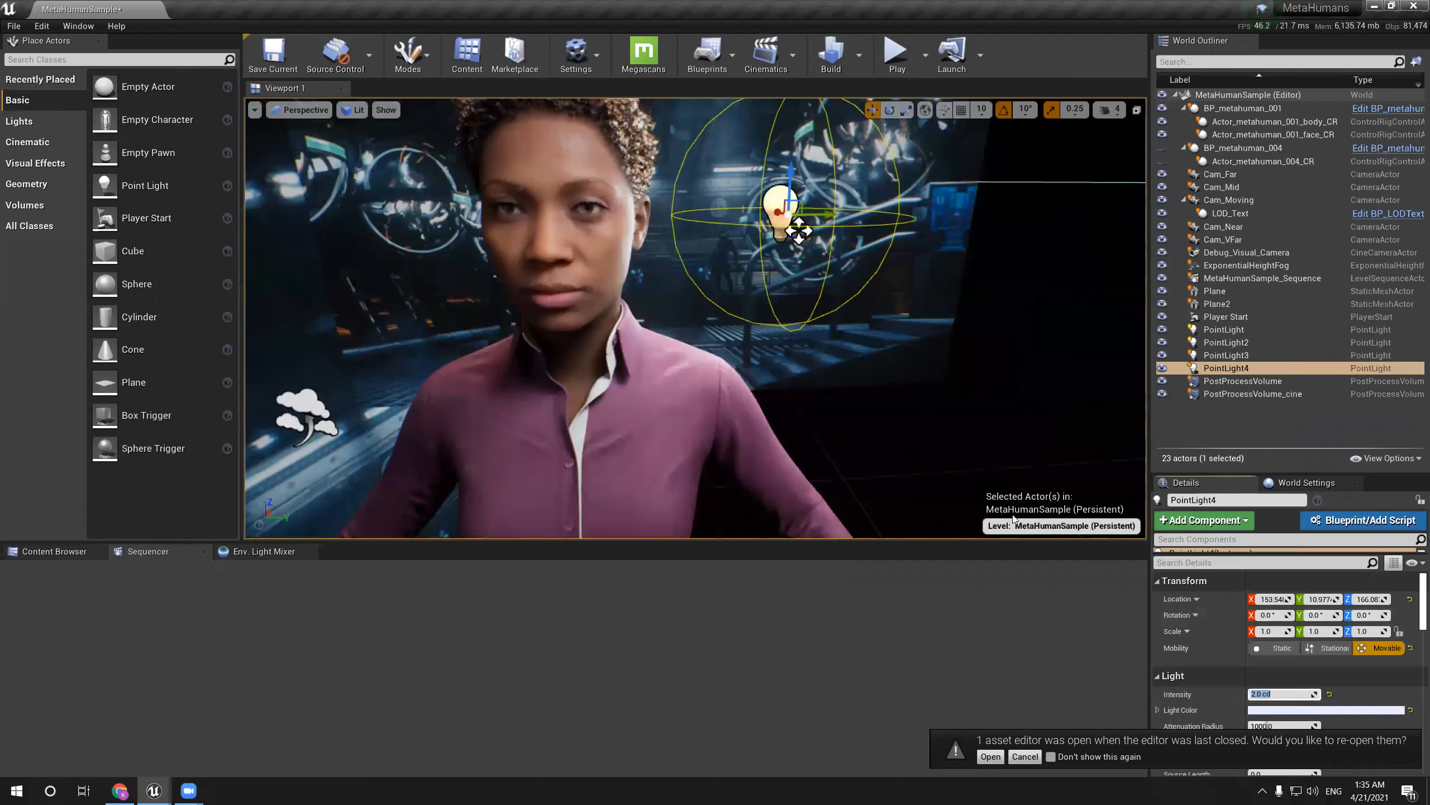
pyautogui.moveTo(866, 327)
pyautogui.mouseDown(button='right')
pyautogui.moveTo(884, 329)
pyautogui.moveTo(838, 299)
pyautogui.moveTo(842, 282)
pyautogui.moveTo(867, 316)
pyautogui.mouseUp(button='right')
pyautogui.press('a')
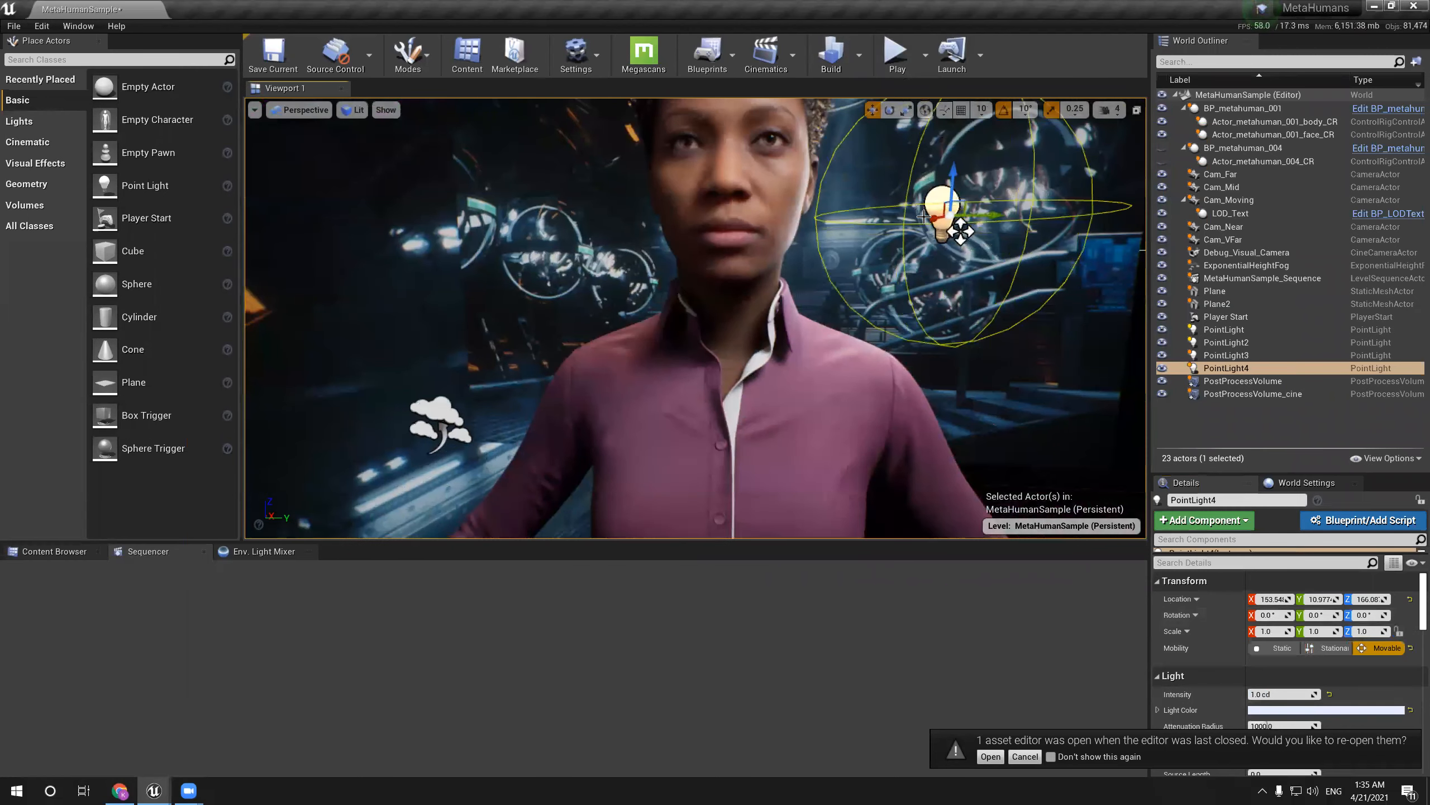
# Duplicate PointLight4 to the opposite side of the character's face and set the copy's Intensity to 0.3 cd
pyautogui.moveTo(960, 231); pyautogui.dragTo(977, 231)
pyautogui.moveTo(971, 181); pyautogui.dragTo(566, 242)
pyautogui.hotkey('ctrl', 'z')
pyautogui.write('.52')
pyautogui.press('Return')
pyautogui.press('Return')
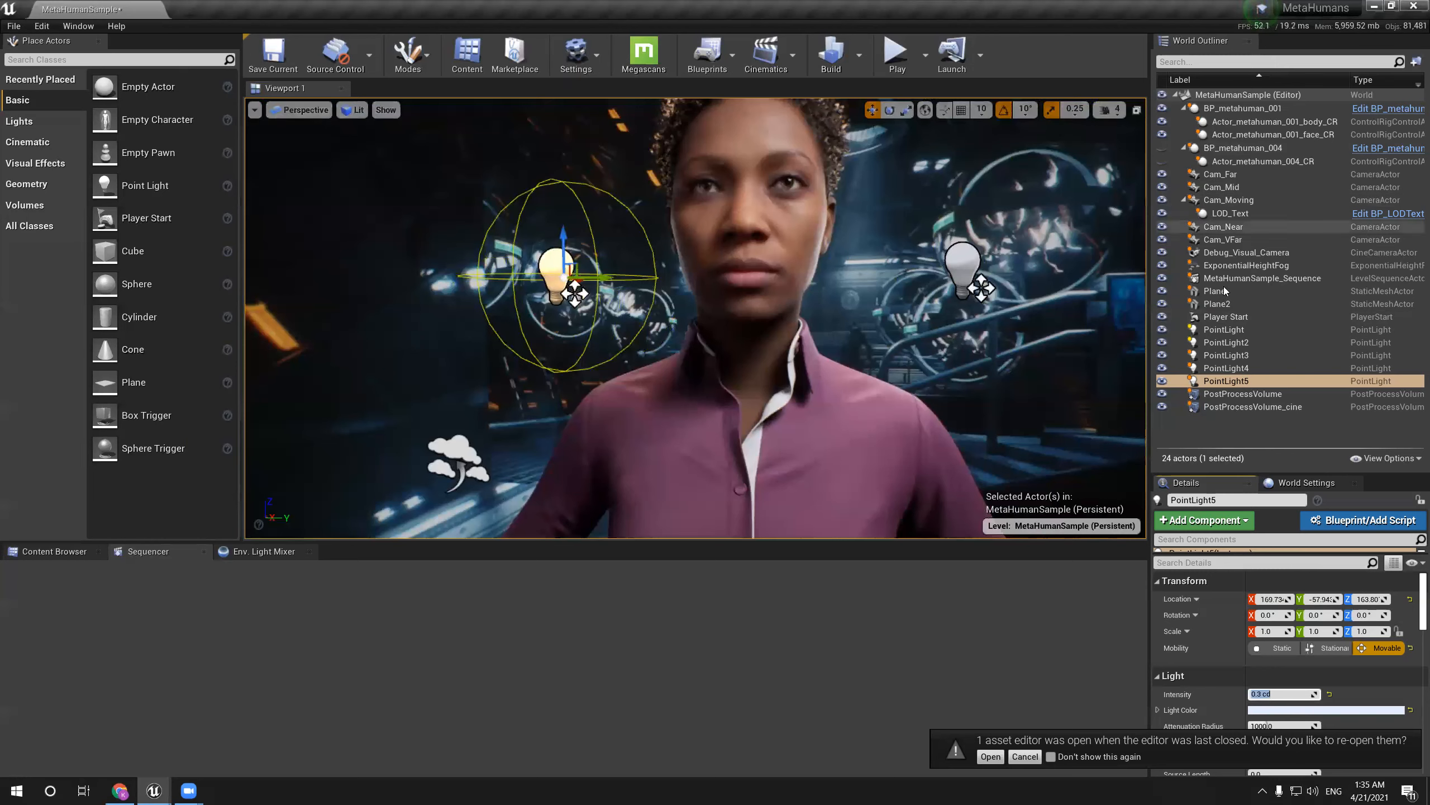
# Open the MetaHumanSample_Sequence level sequence and pilot Camera_Female_CU at frame 269
pyautogui.click(1239, 278)
pyautogui.click(1283, 676)
pyautogui.click(1215, 241)
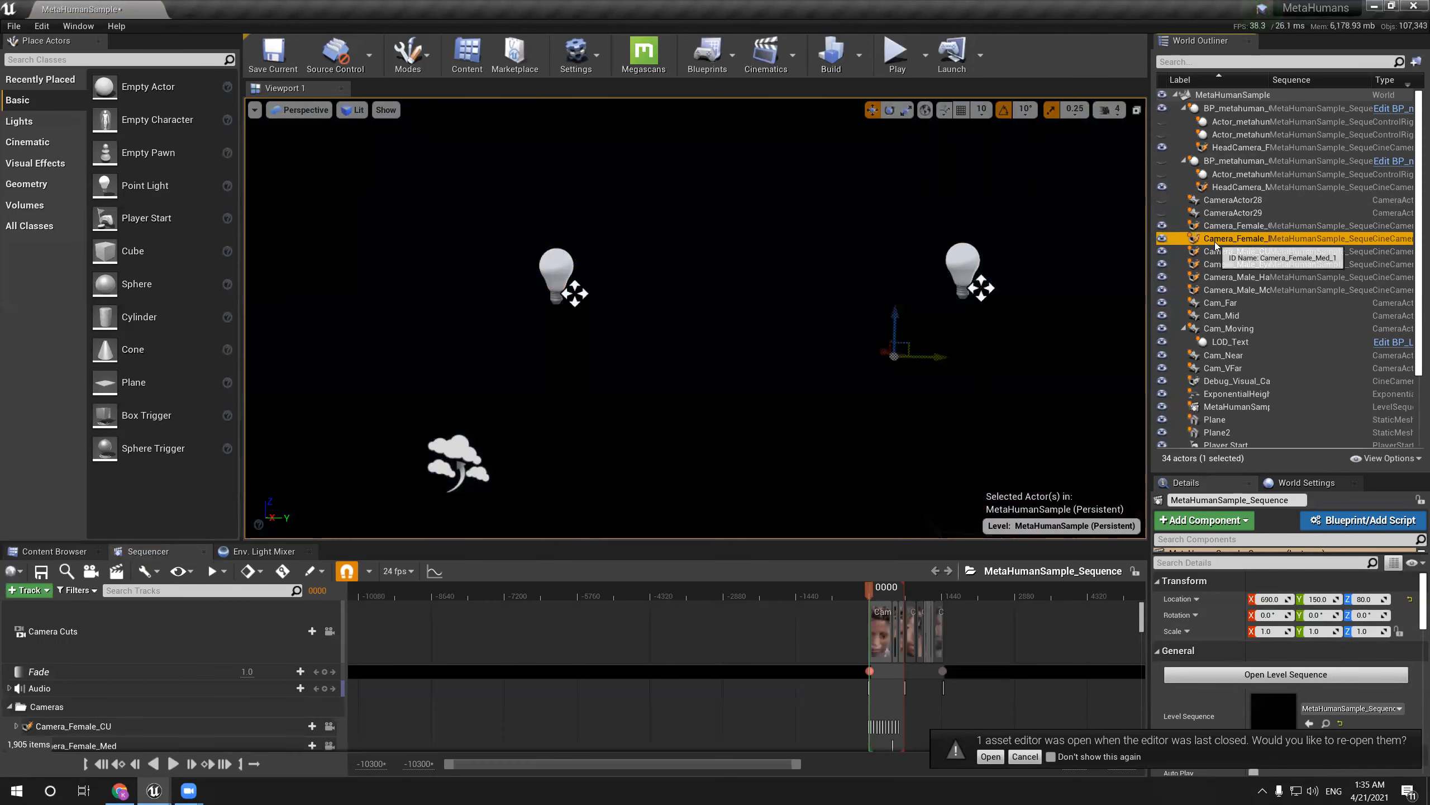
pyautogui.click(1222, 251)
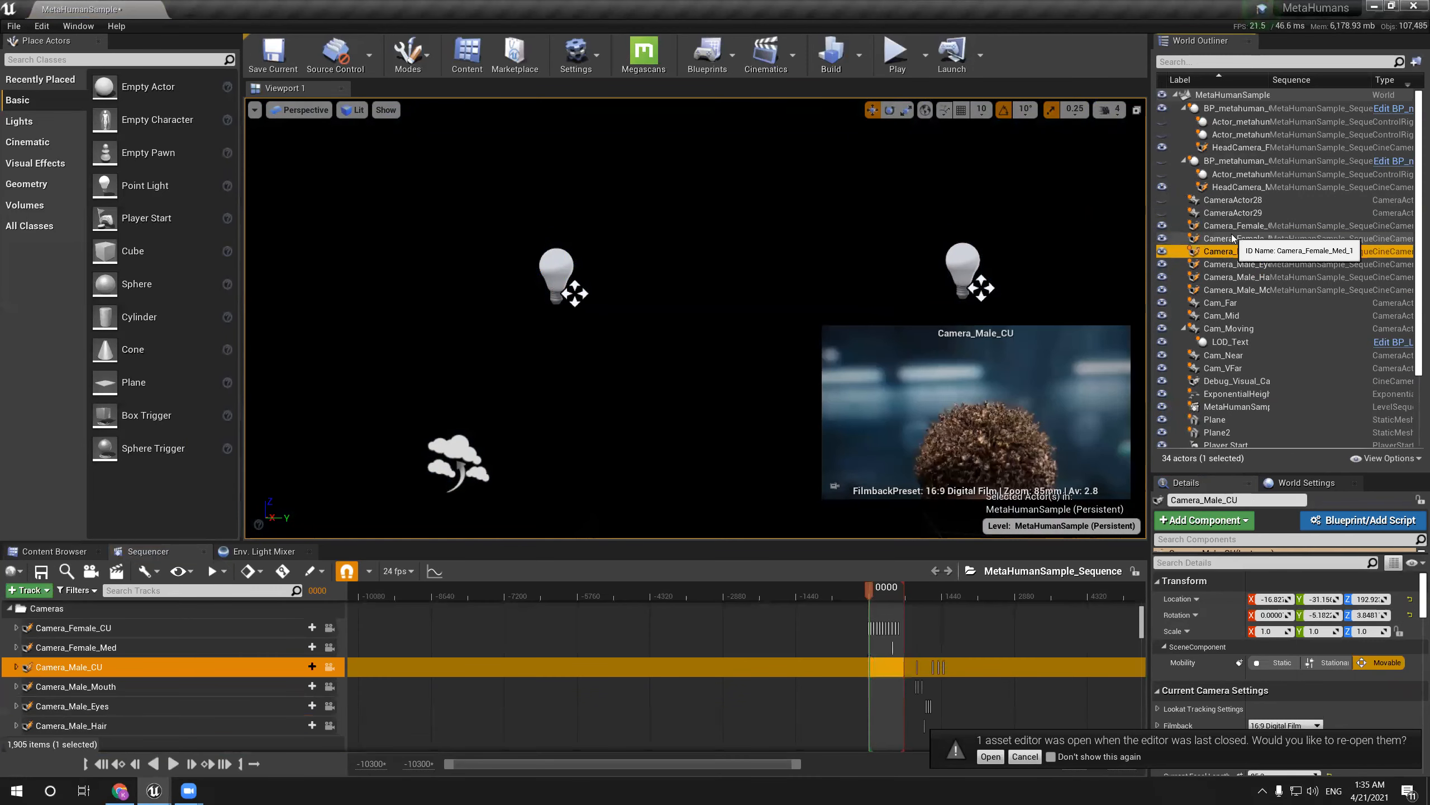
pyautogui.click(1232, 238)
pyautogui.click(1232, 226)
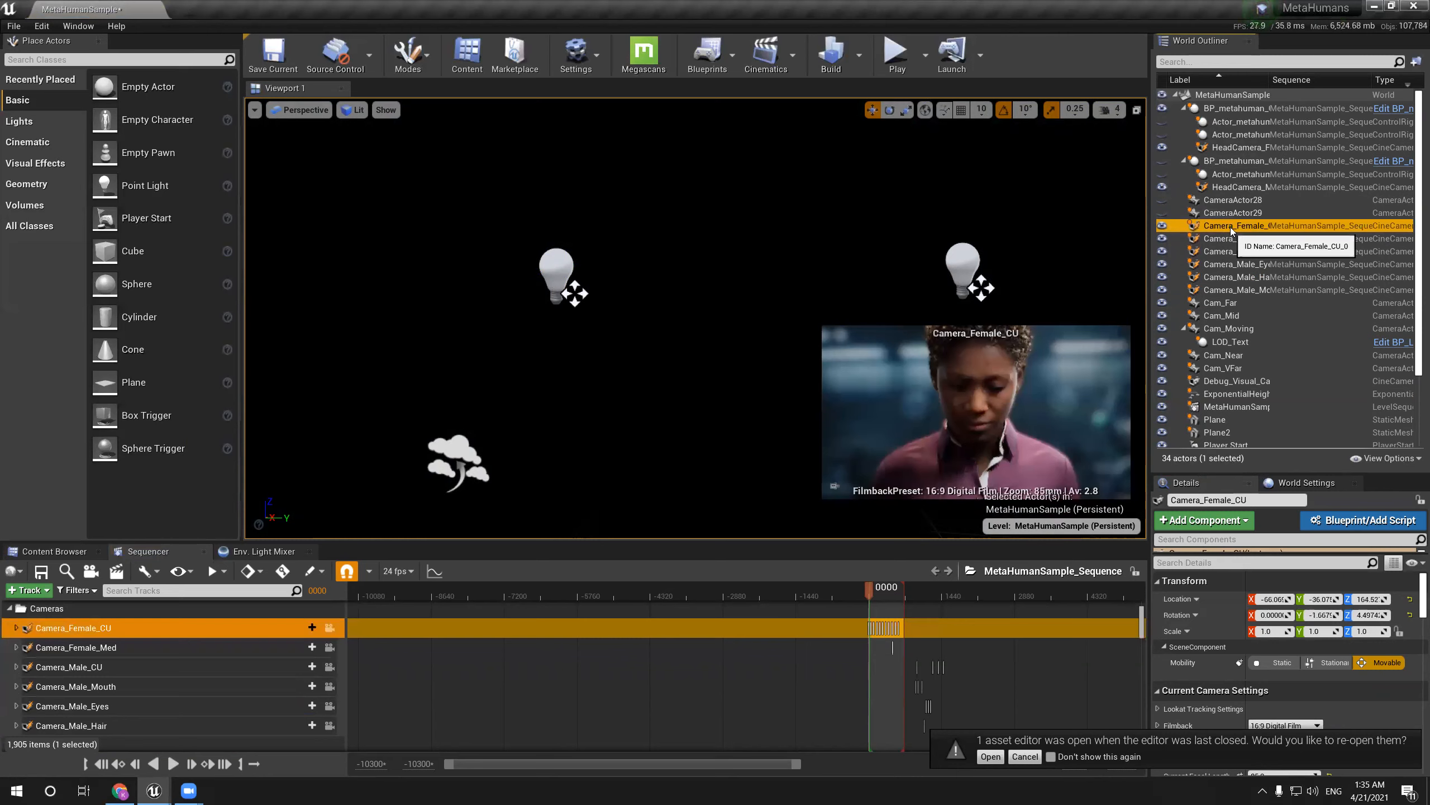
pyautogui.rightClick(1230, 227)
pyautogui.click(1264, 305)
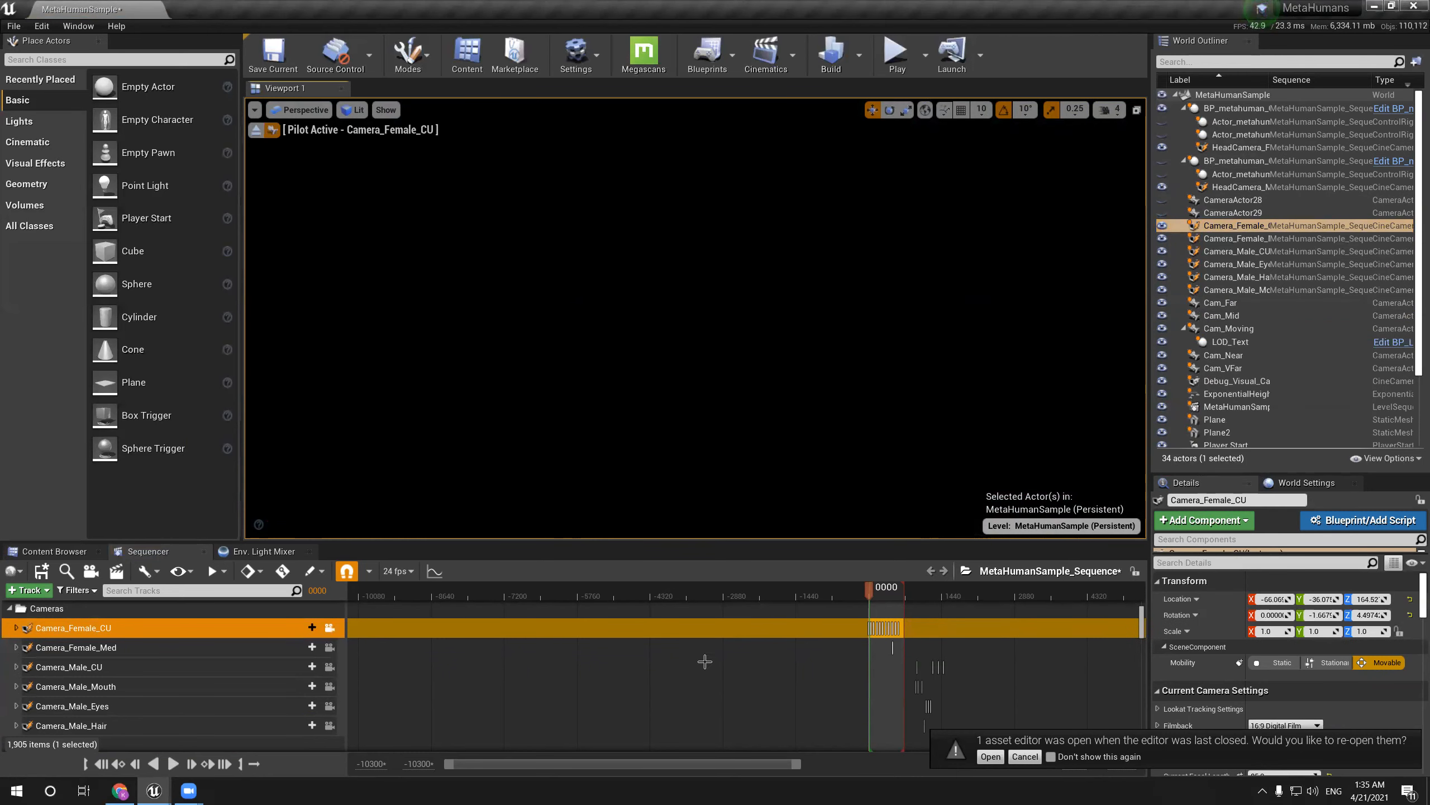
pyautogui.moveTo(877, 592); pyautogui.dragTo(884, 588)
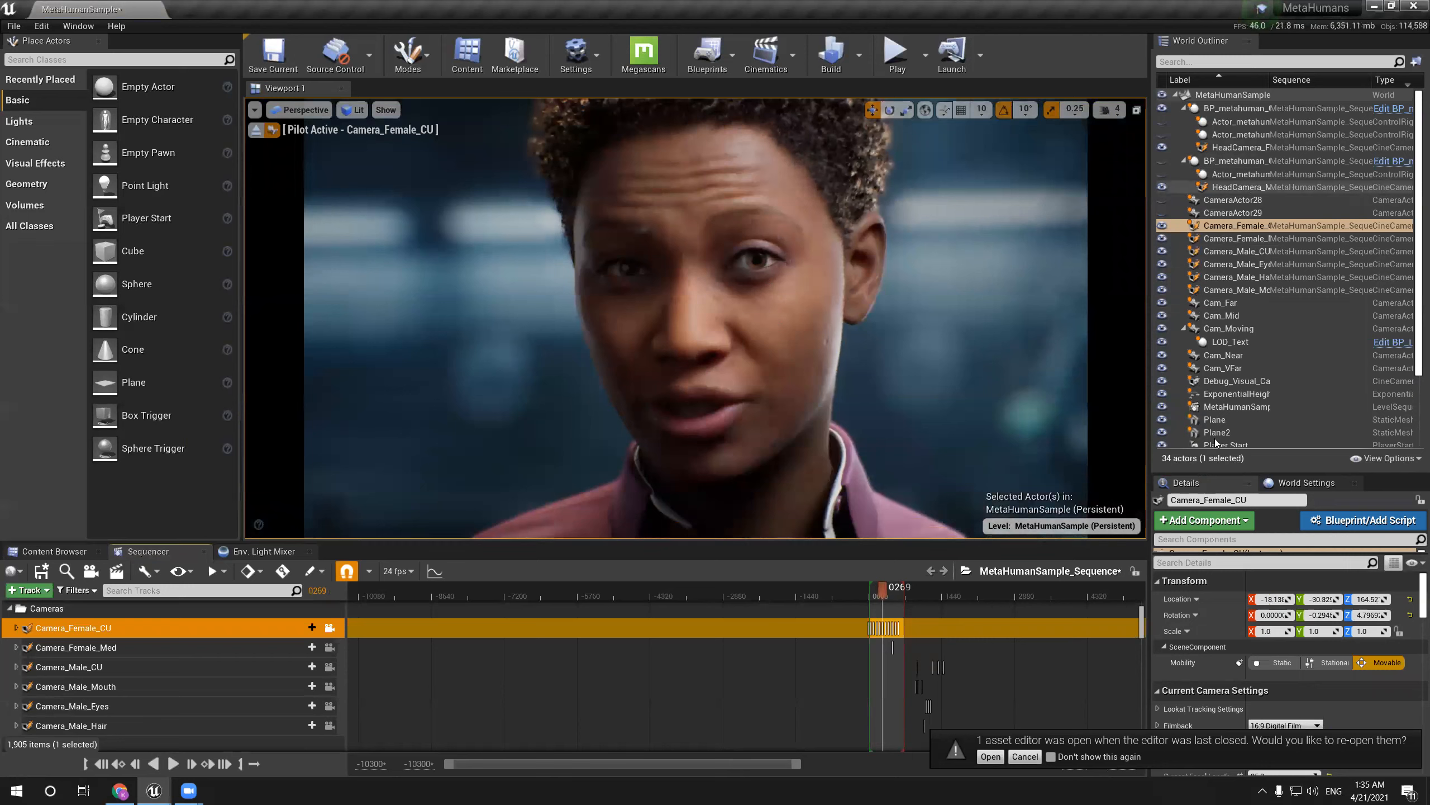
# Change PointLight5's Light Color to a pale blue, hex sRGB CDEDFFFF
pyautogui.scroll(-3, 1205, 380)
pyautogui.click(1226, 419)
pyautogui.scroll(-2, 1279, 675)
pyautogui.click(1278, 667)
pyautogui.moveTo(1033, 511)
pyautogui.mouseDown()
pyautogui.moveTo(1033, 493)
pyautogui.moveTo(1011, 489)
pyautogui.moveTo(1063, 505)
pyautogui.moveTo(1028, 501)
pyautogui.mouseUp()
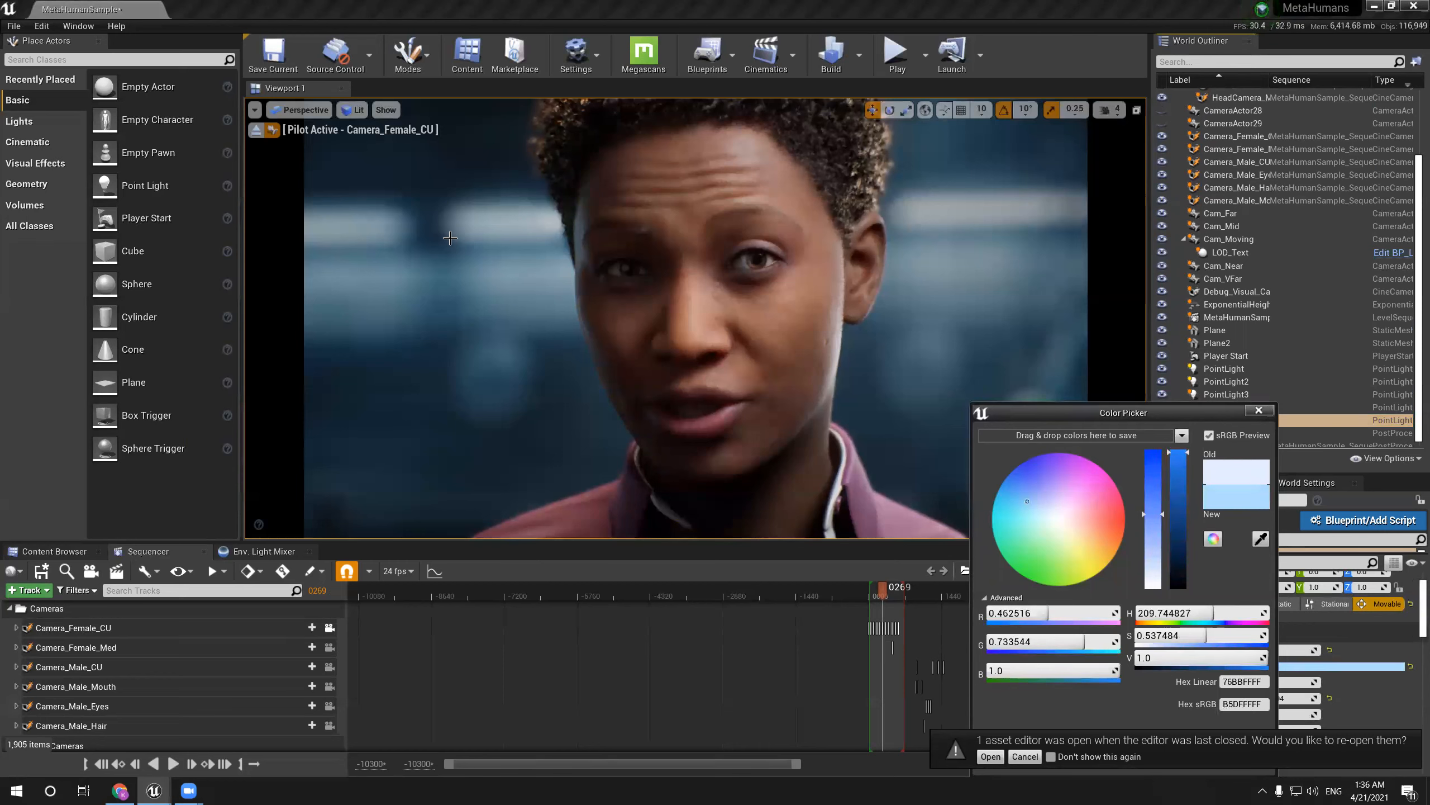
pyautogui.moveTo(1024, 506); pyautogui.dragTo(1038, 506)
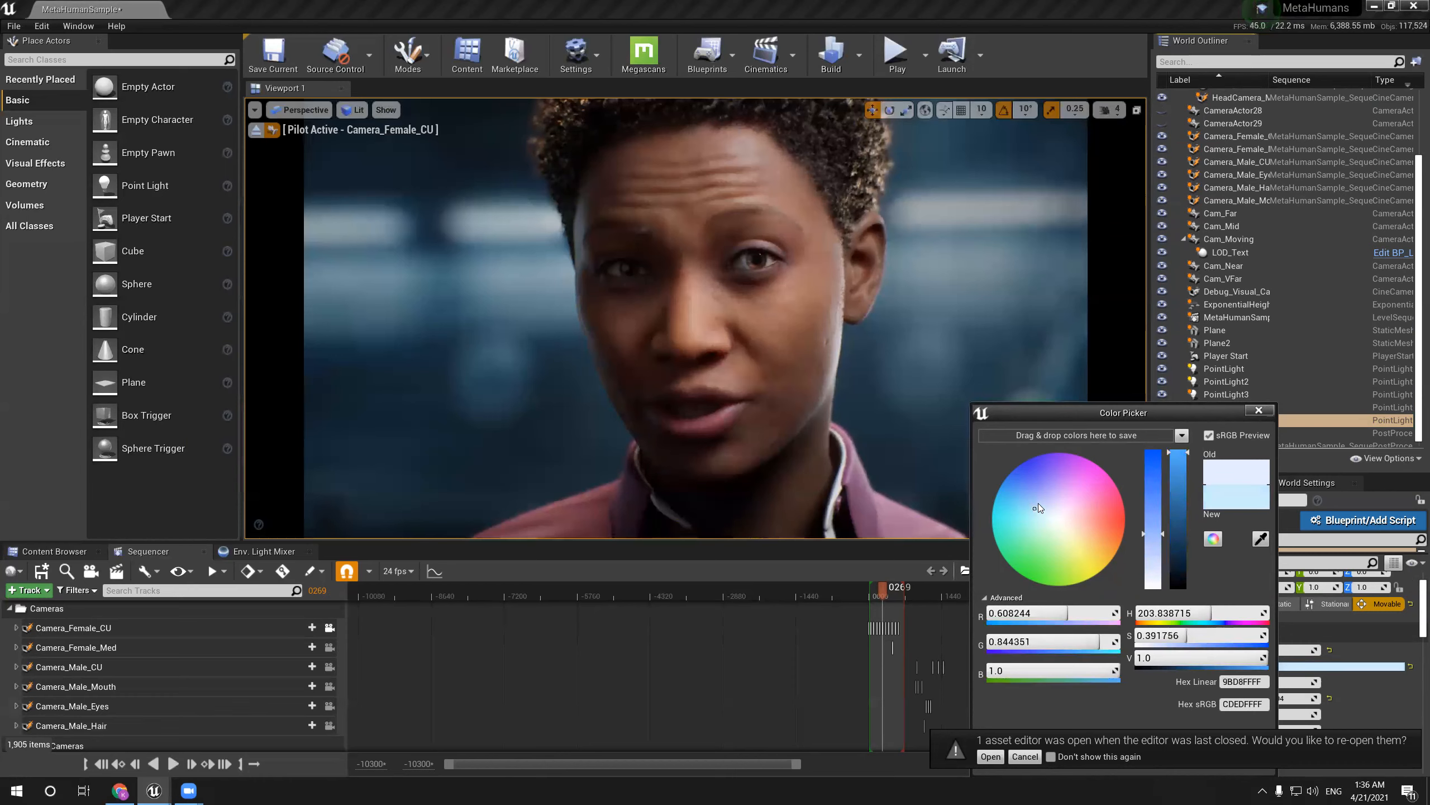
pyautogui.moveTo(1130, 425); pyautogui.dragTo(1107, 315)
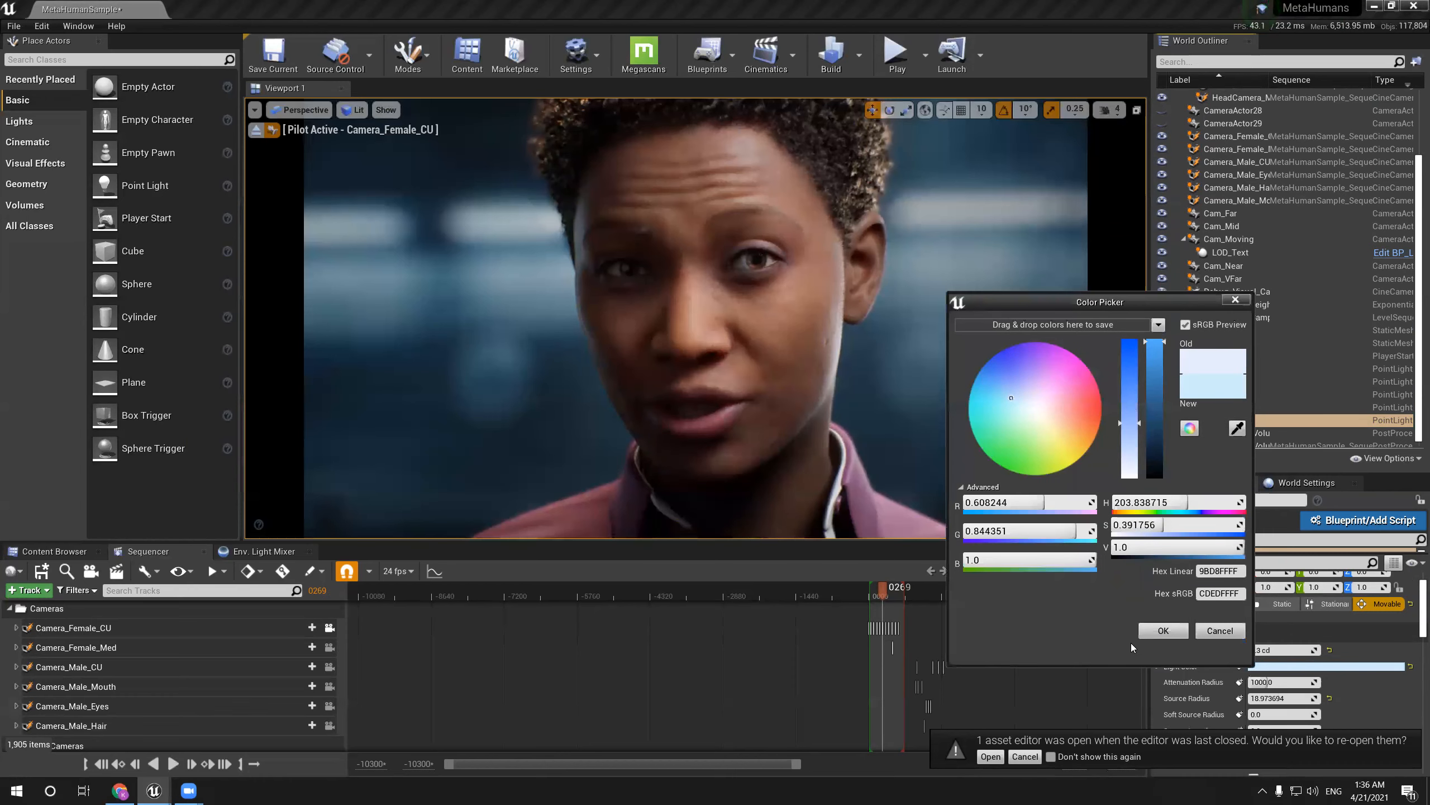
pyautogui.click(1156, 634)
# Change PointLight4's Light Color to a light blue, hex sRGB BCE1FFFF
pyautogui.click(1239, 407)
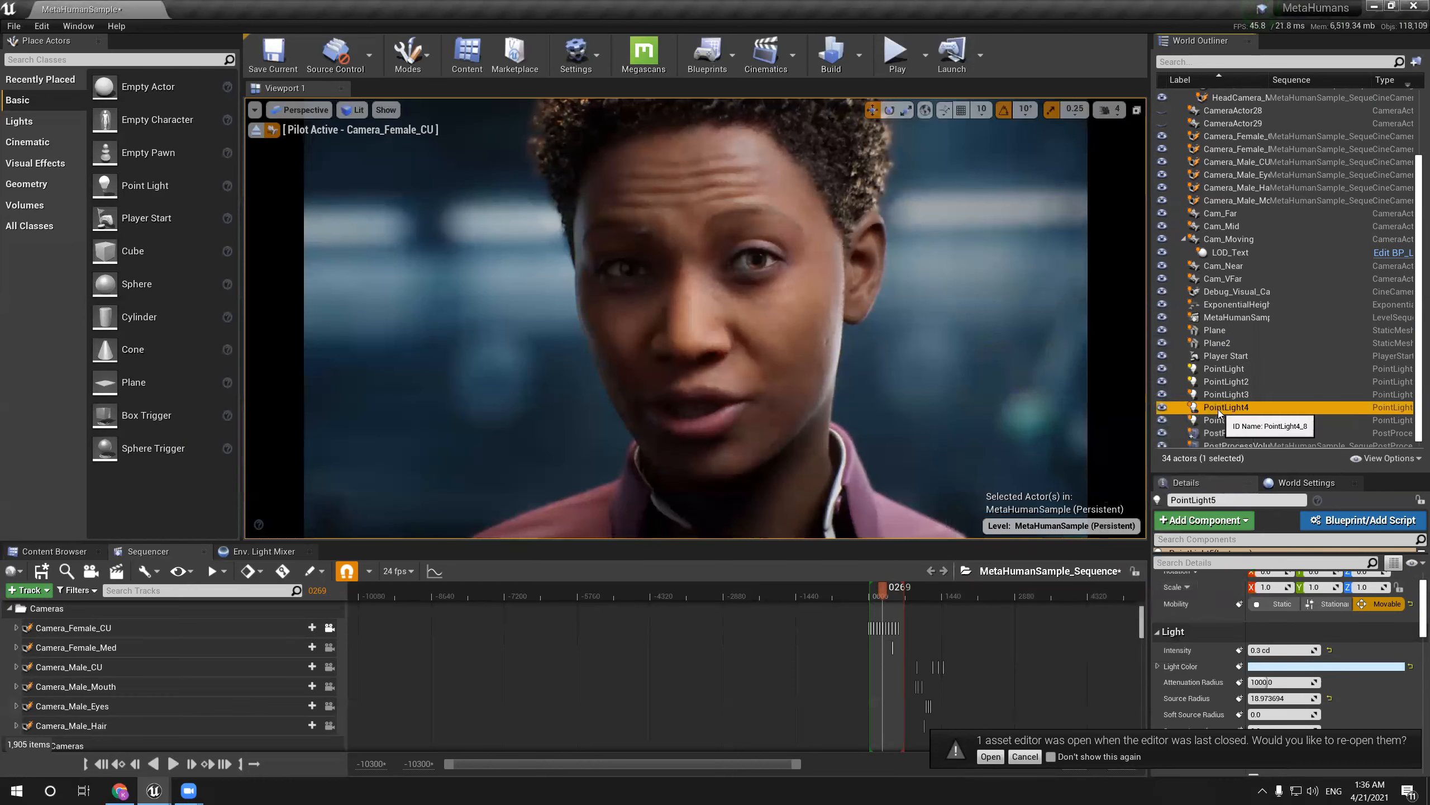
pyautogui.click(1324, 666)
pyautogui.moveTo(1023, 508); pyautogui.dragTo(1021, 502)
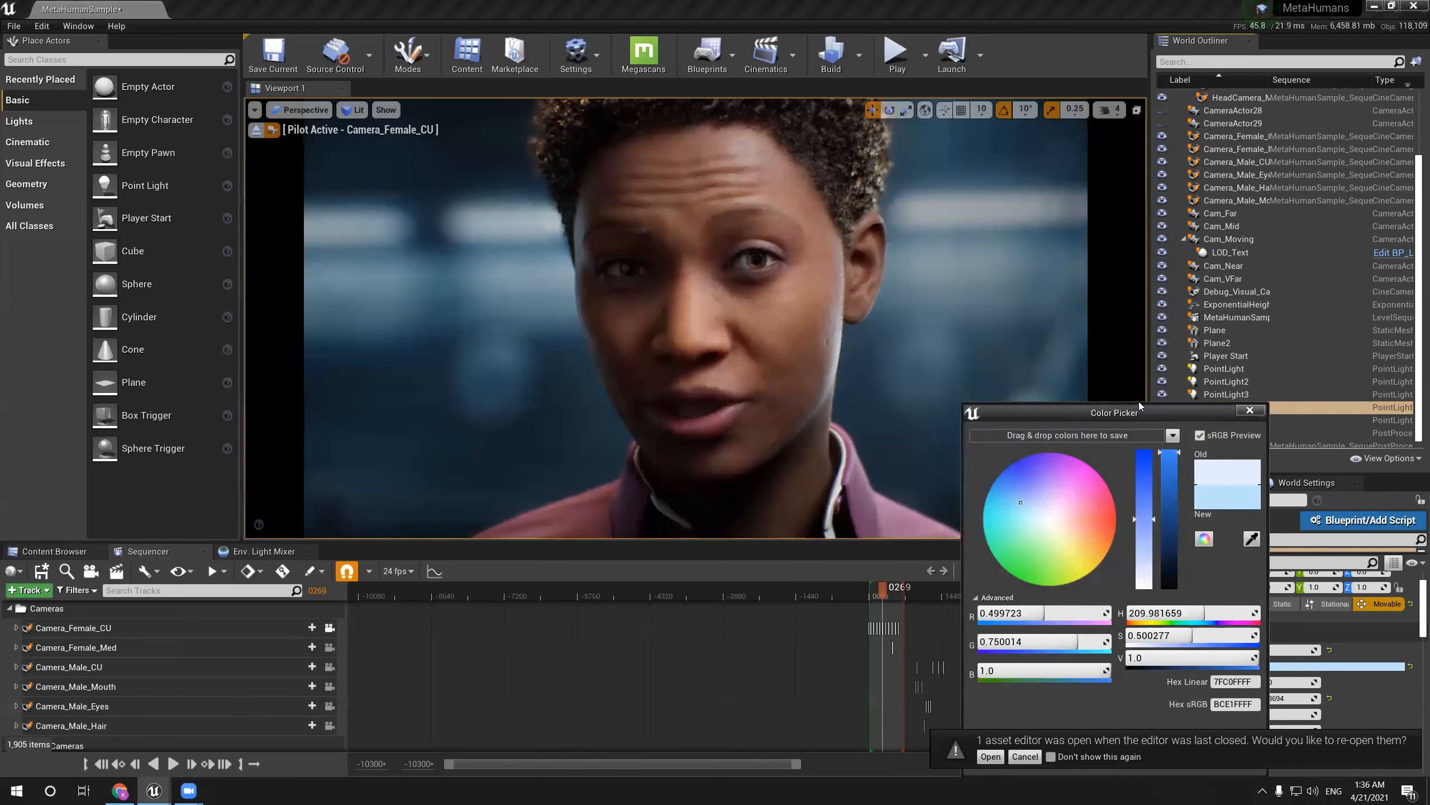
pyautogui.moveTo(1139, 403); pyautogui.dragTo(1123, 330)
pyautogui.click(1162, 668)
# Play the sequence from frame 136 with nothing selected and extend the end of its playback range to just before frame 1440
pyautogui.click(984, 636)
pyautogui.click(877, 591)
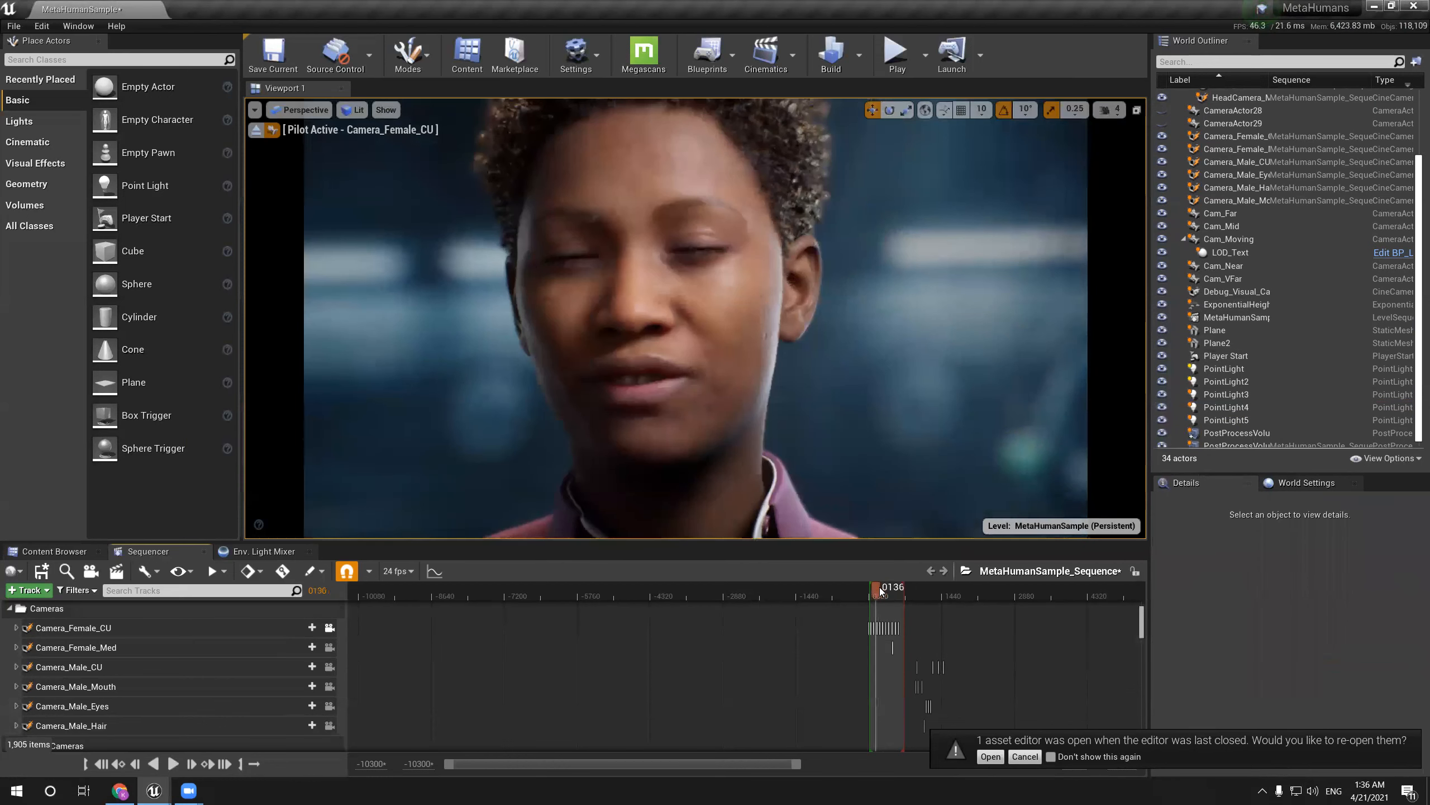
pyautogui.press('space')
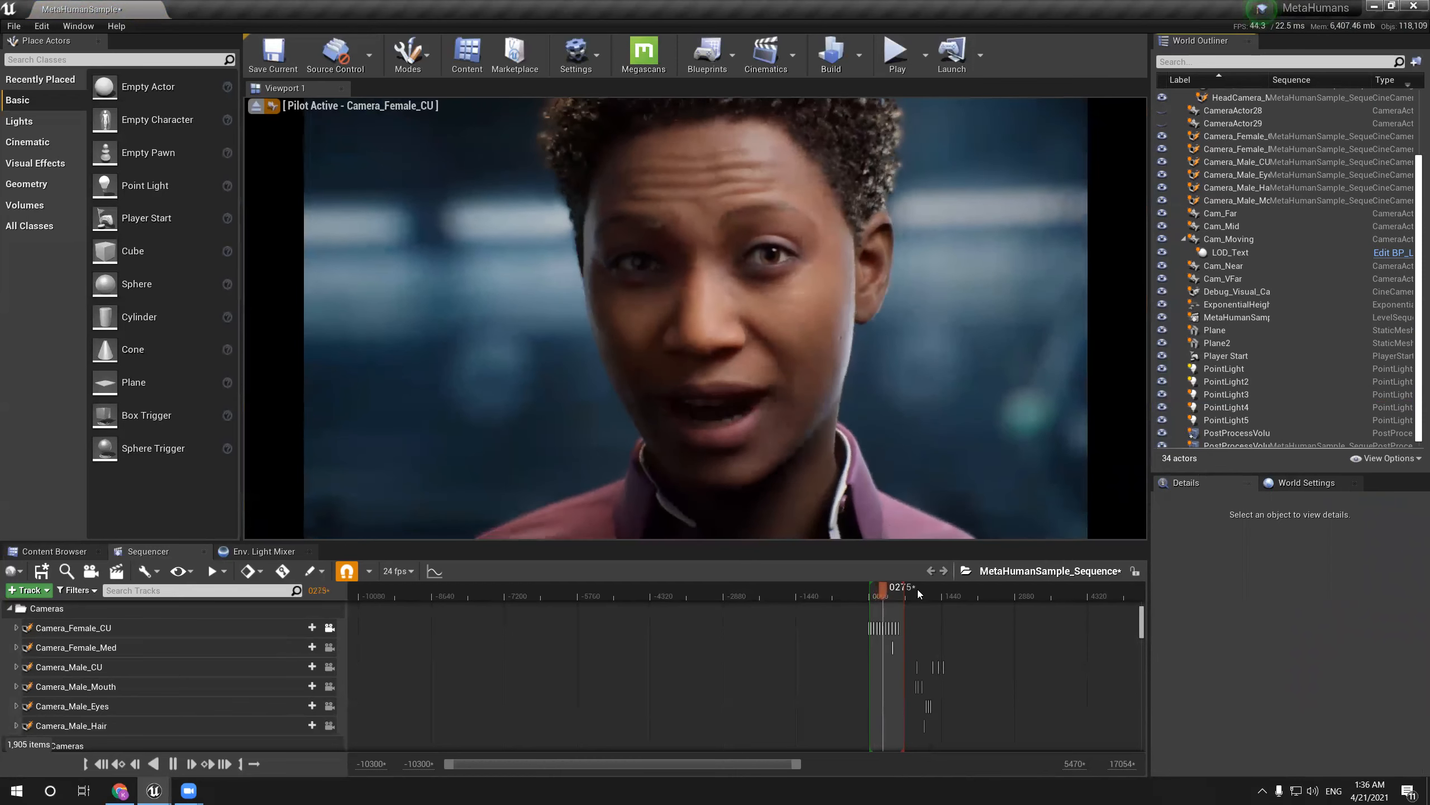
pyautogui.moveTo(904, 593); pyautogui.dragTo(941, 594)
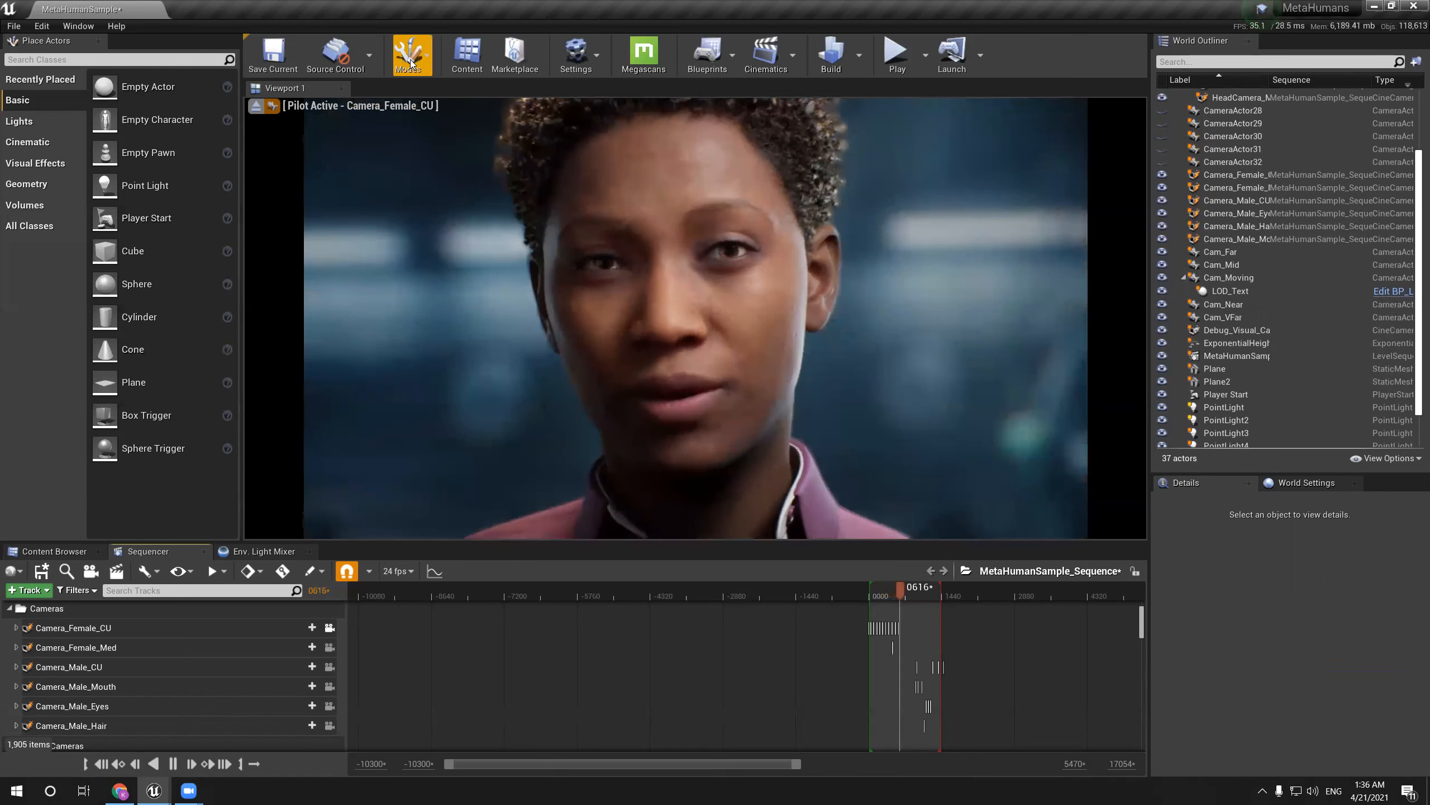
pyautogui.press('space')
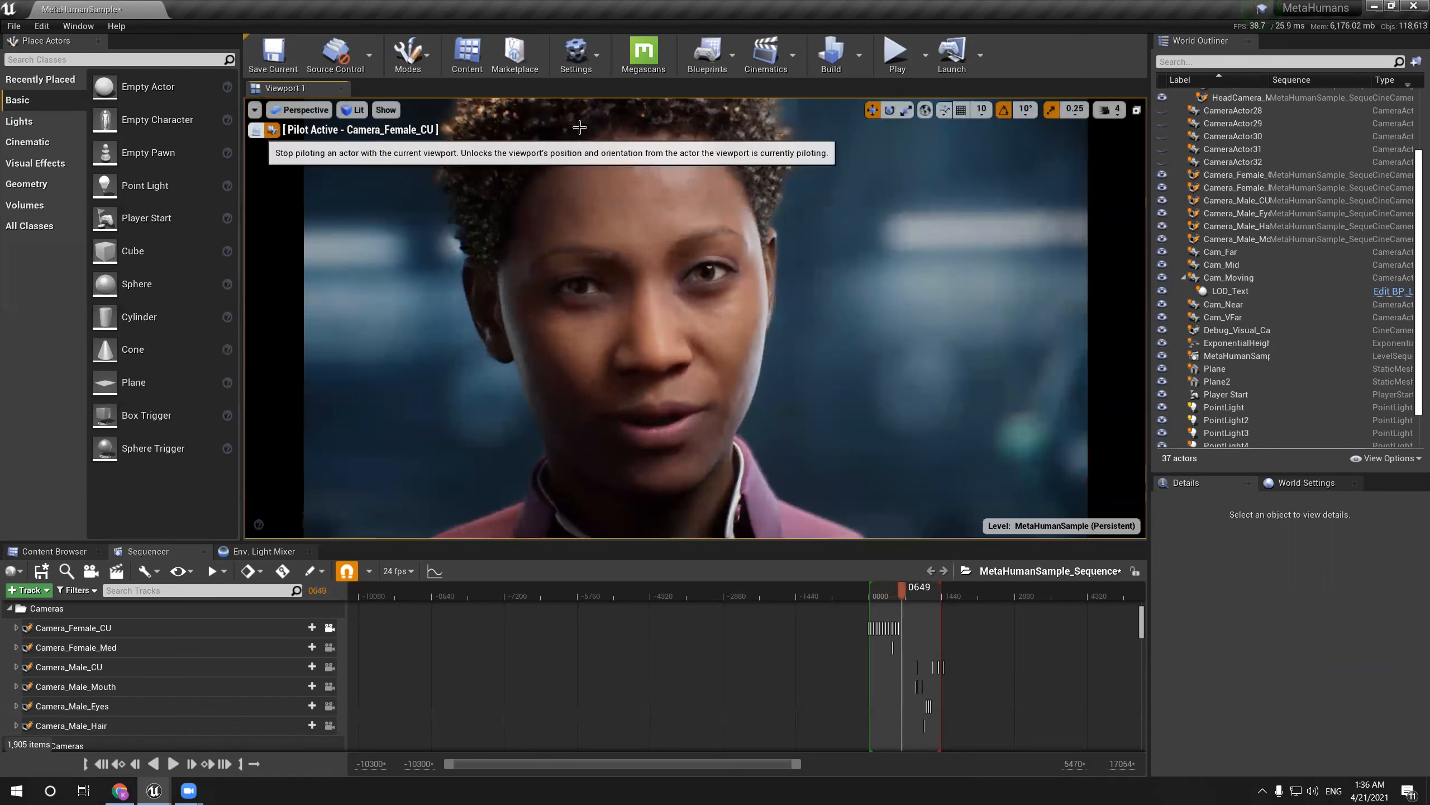
# Stop piloting Camera_Female_CU and preview the lit cinematic in the editor's Play mode
pyautogui.click(256, 107)
pyautogui.click(897, 55)
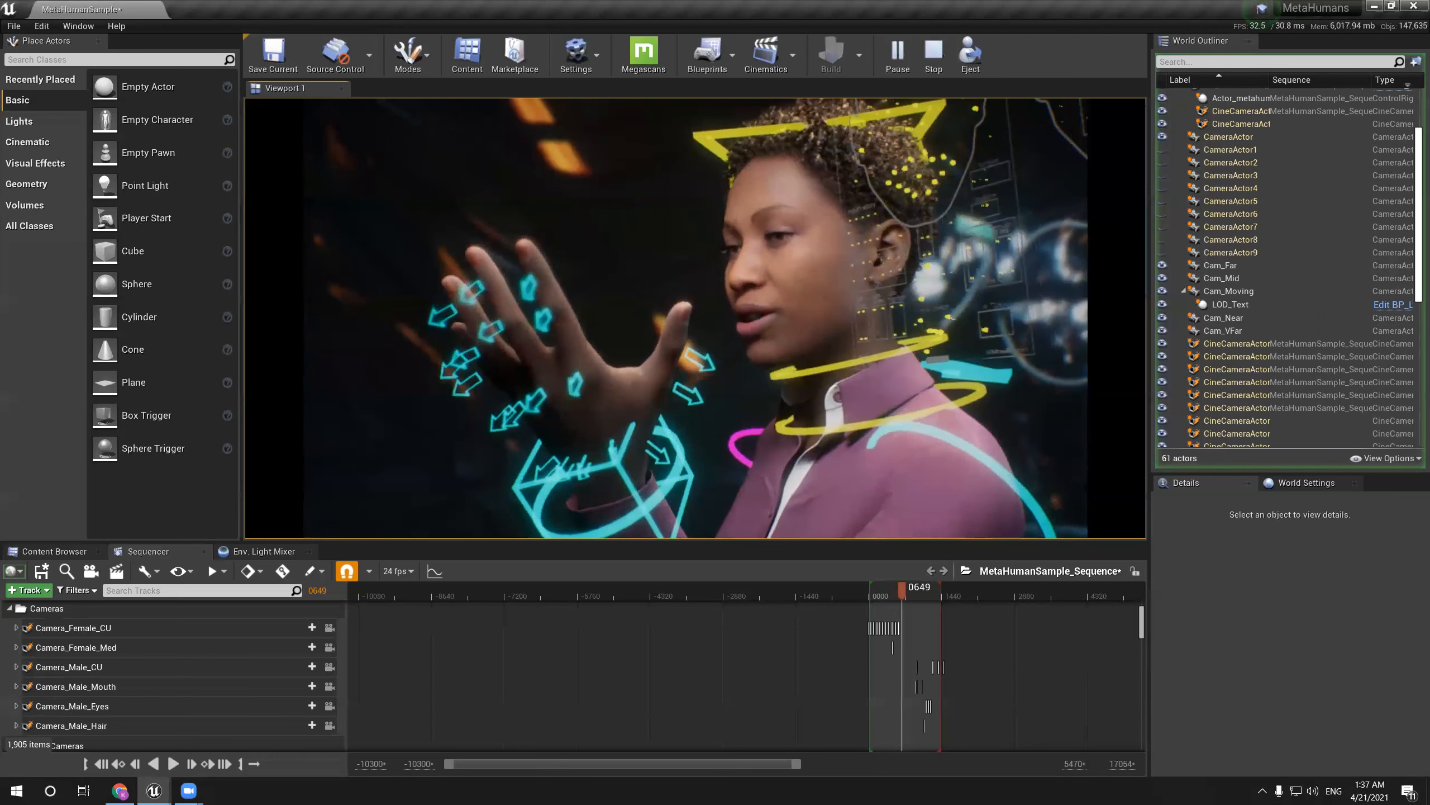
pyautogui.press('Escape')
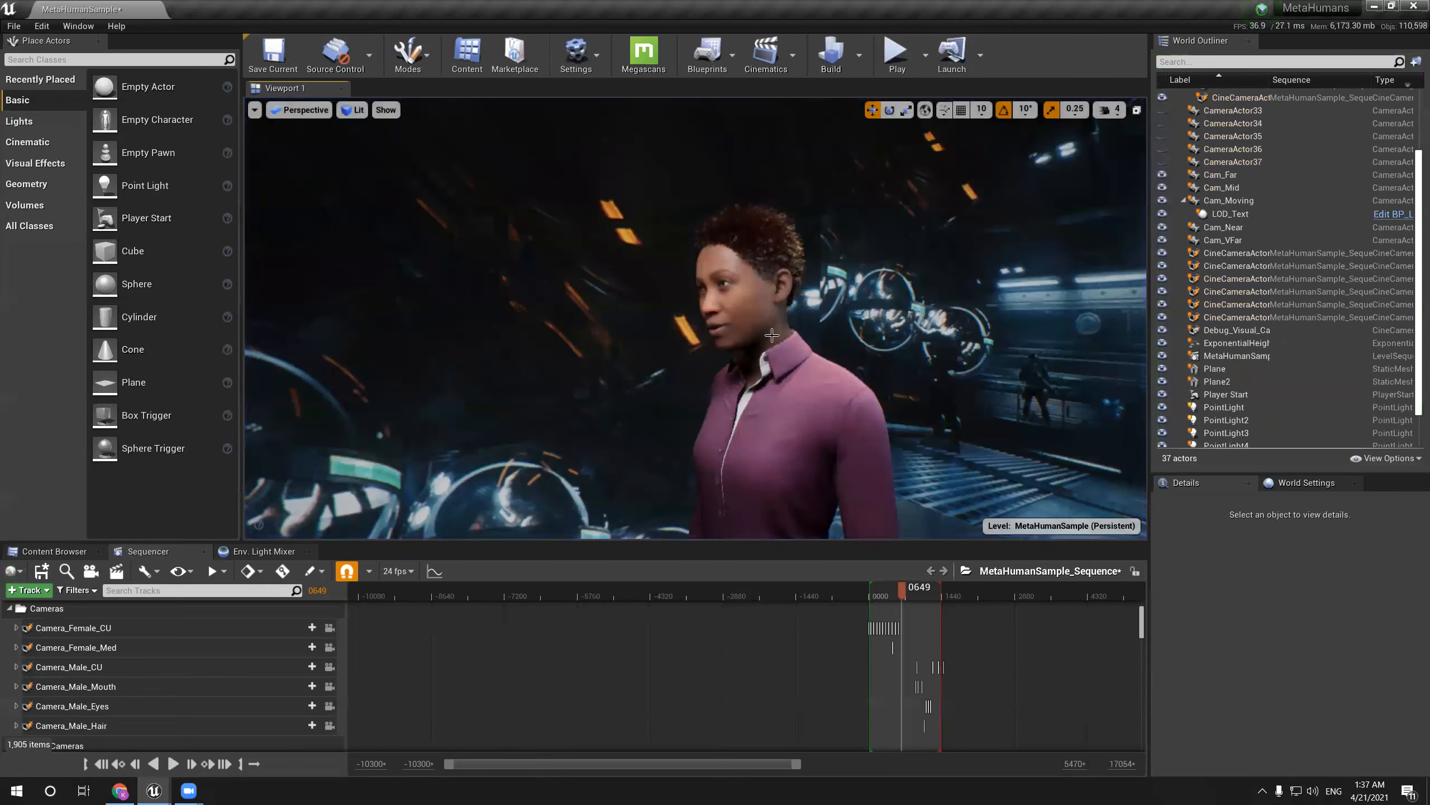
# Examine the lighting on the character's face and hair from several distances and angles, with and without the viewport icons
pyautogui.click(773, 335)
pyautogui.moveTo(772, 335); pyautogui.dragTo(631, 363, button='right')
pyautogui.press('g')
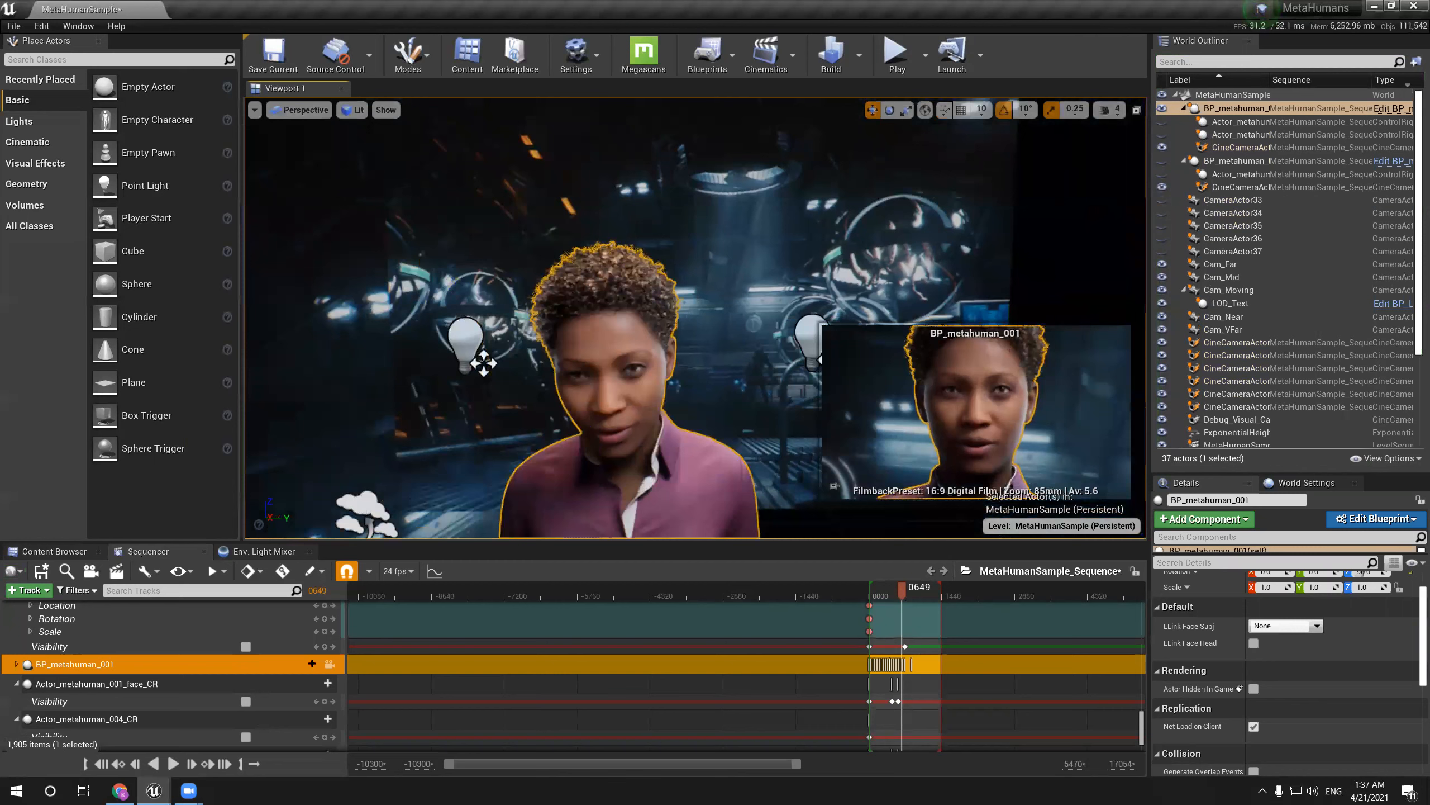
pyautogui.keyDown('alt'); pyautogui.moveTo(456, 365); pyautogui.dragTo(456, 324); pyautogui.keyUp('alt')
pyautogui.moveTo(635, 145); pyautogui.dragTo(813, 259, button='middle')
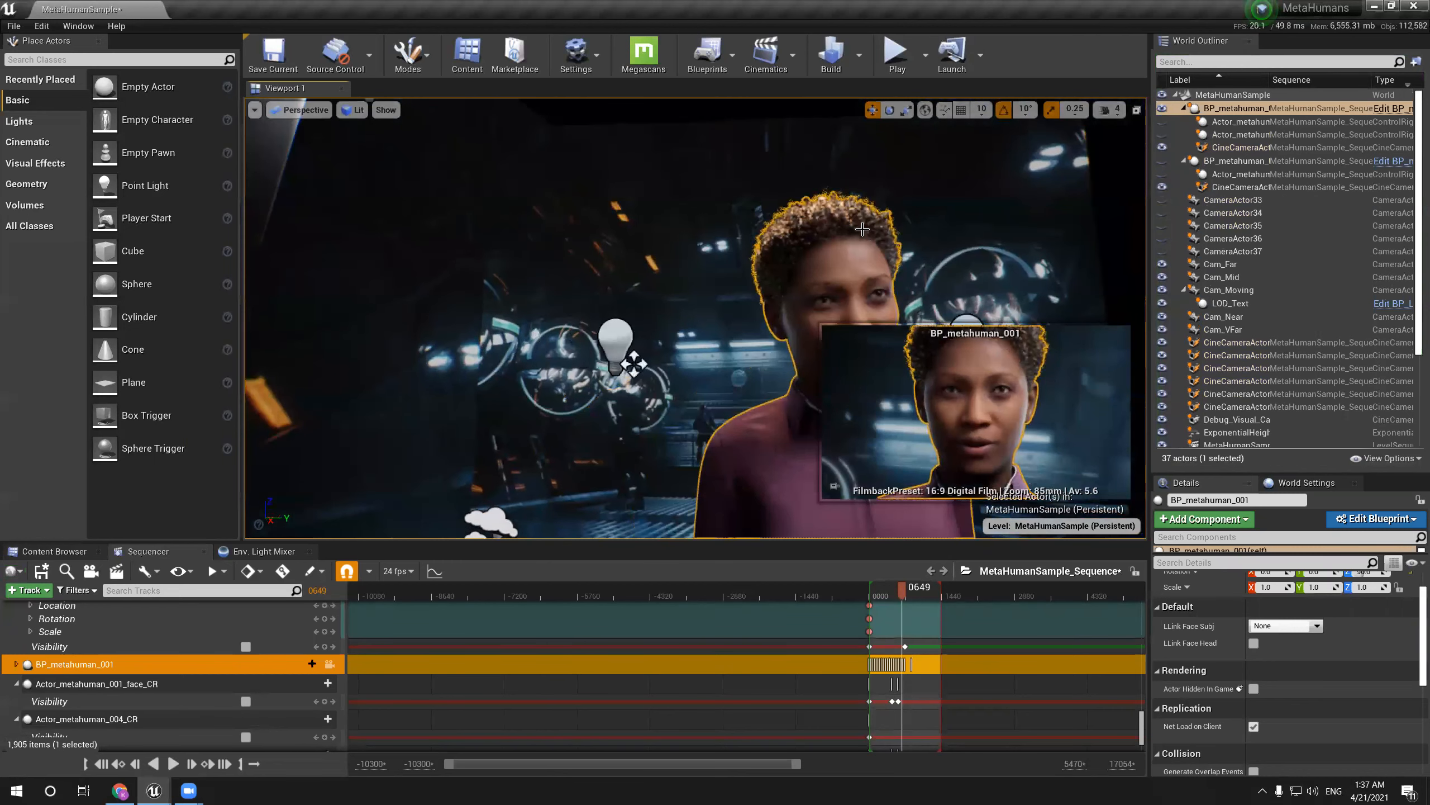
pyautogui.scroll(-3, 821, 242)
pyautogui.press('g')
pyautogui.scroll(5, 811, 257)
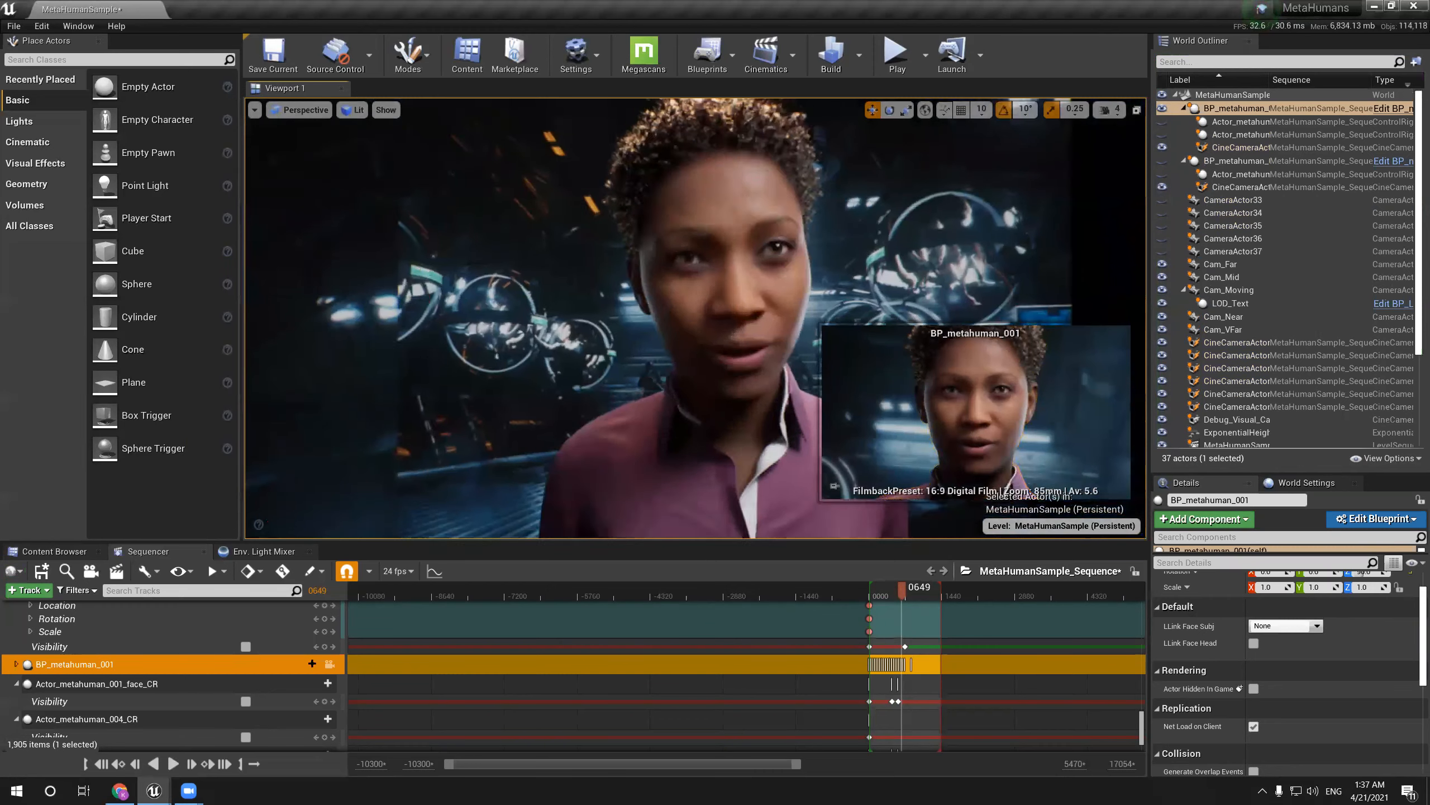
pyautogui.moveTo(810, 256); pyautogui.dragTo(792, 240, button='right')
pyautogui.moveTo(797, 243); pyautogui.dragTo(796, 235, button='middle')
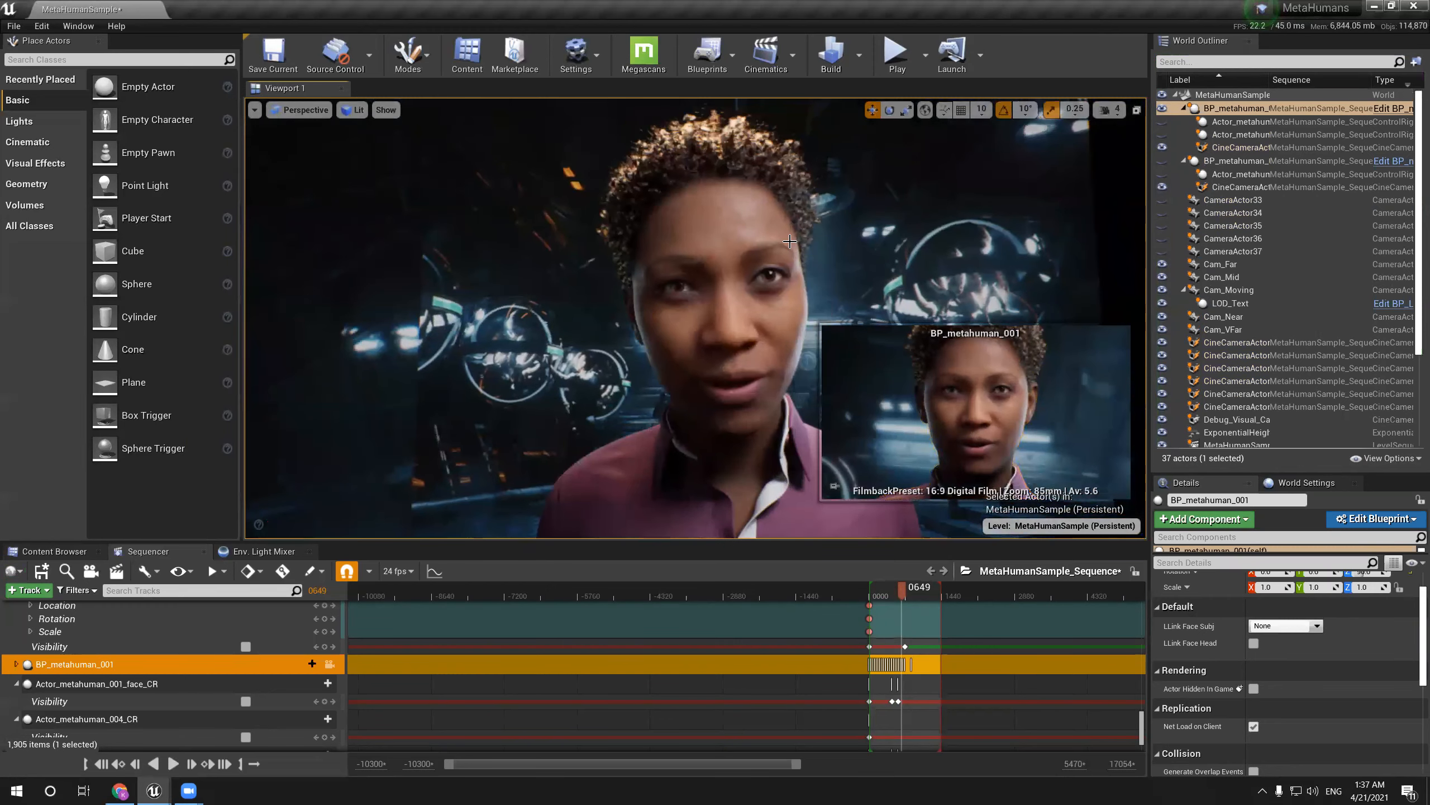
pyautogui.press('g')
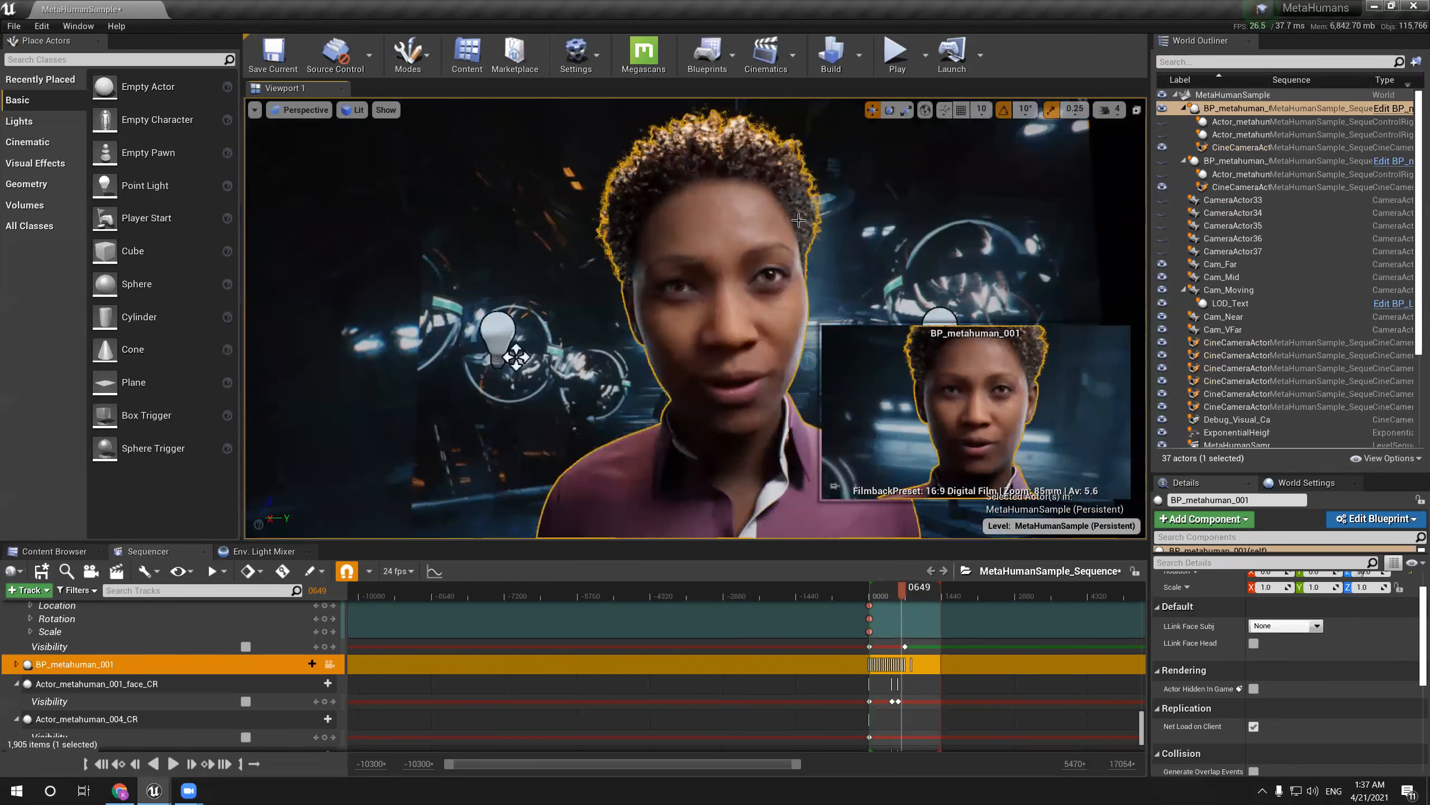